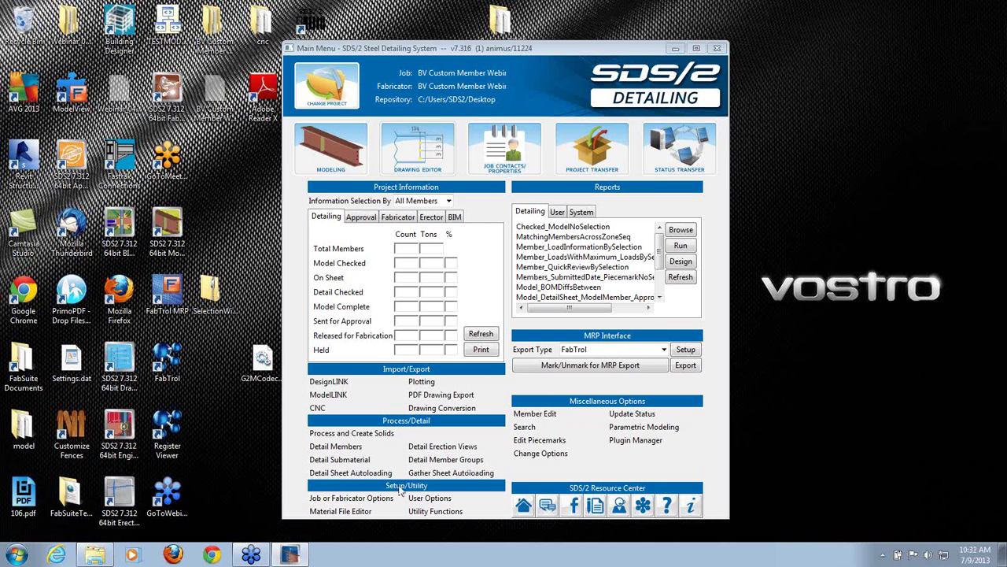
Browse to the SDS2_7.3B plugins\Distributed\BV folder, examine the custom member plugin folders, and close the window.
left_click(94, 555)
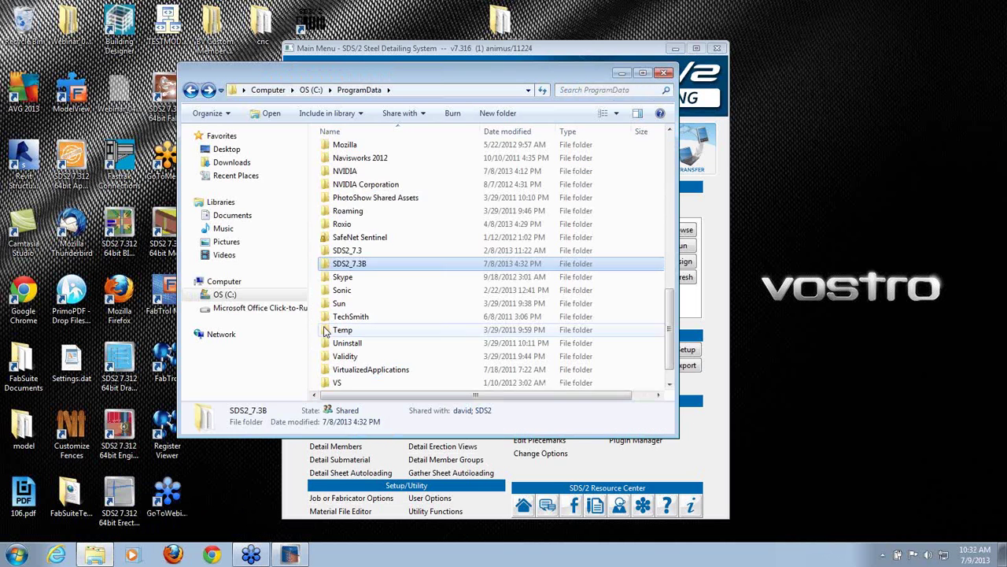
double_click(368, 267)
scroll(384, 315, "down", 1)
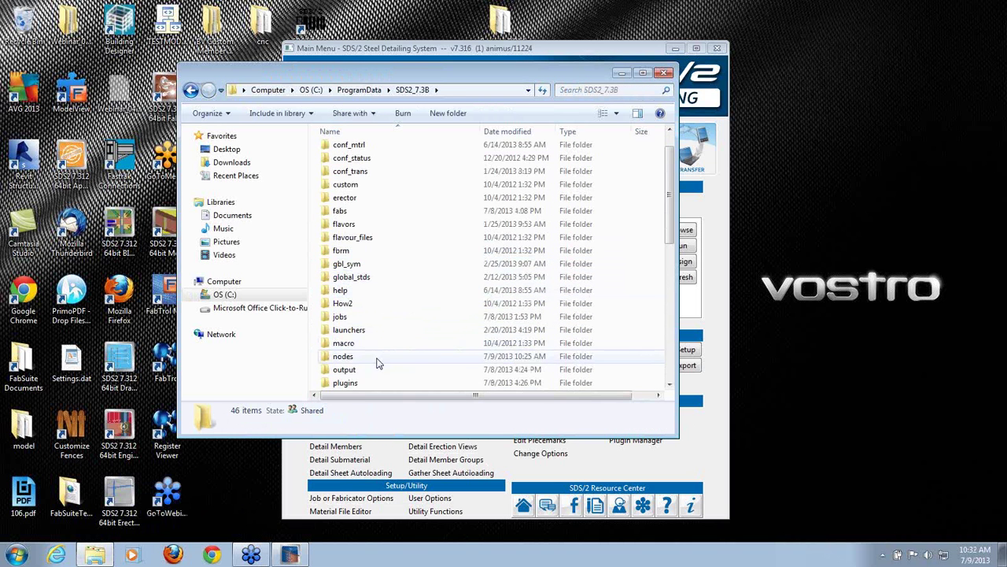
scroll(388, 368, "down", 1)
double_click(364, 342)
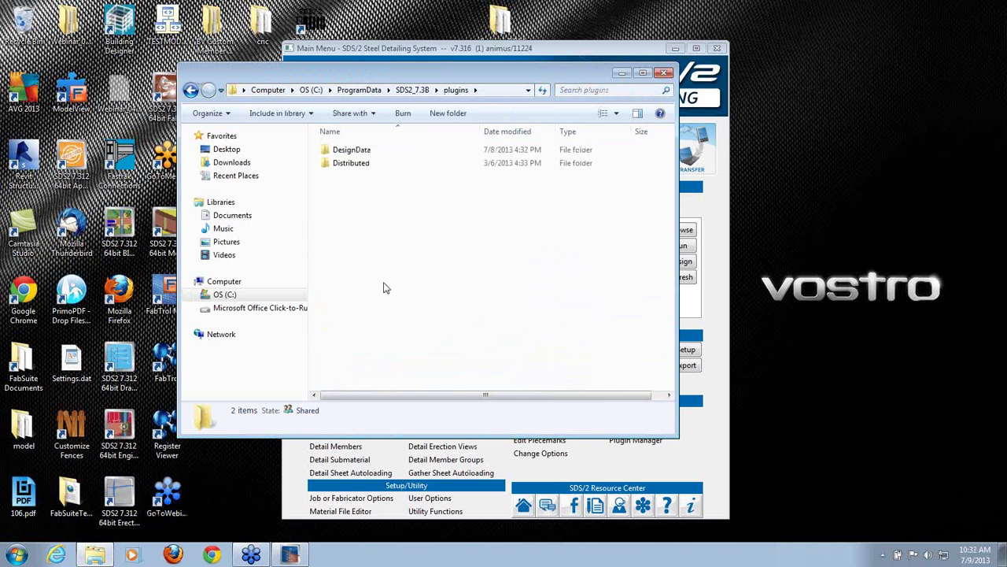
double_click(353, 167)
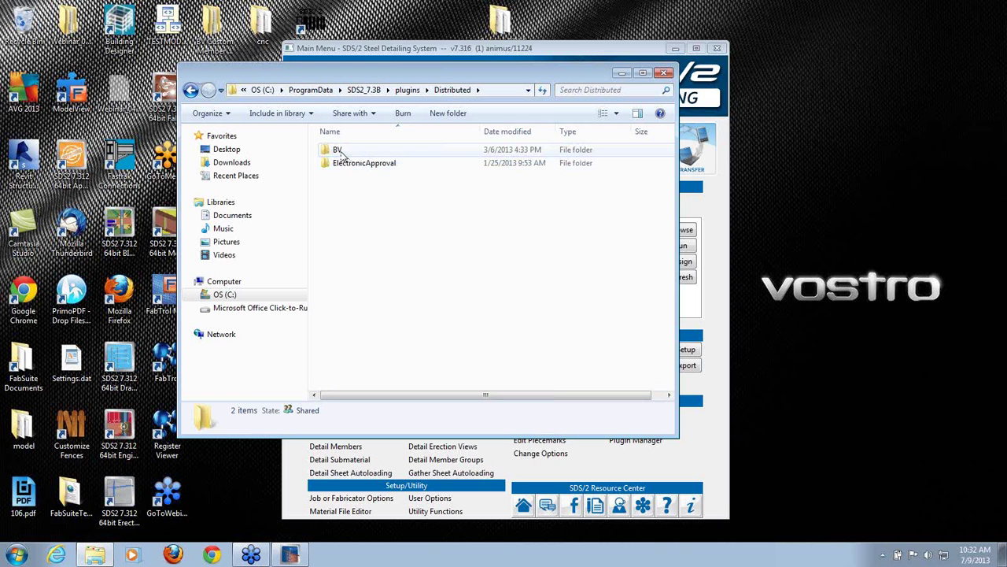
double_click(366, 154)
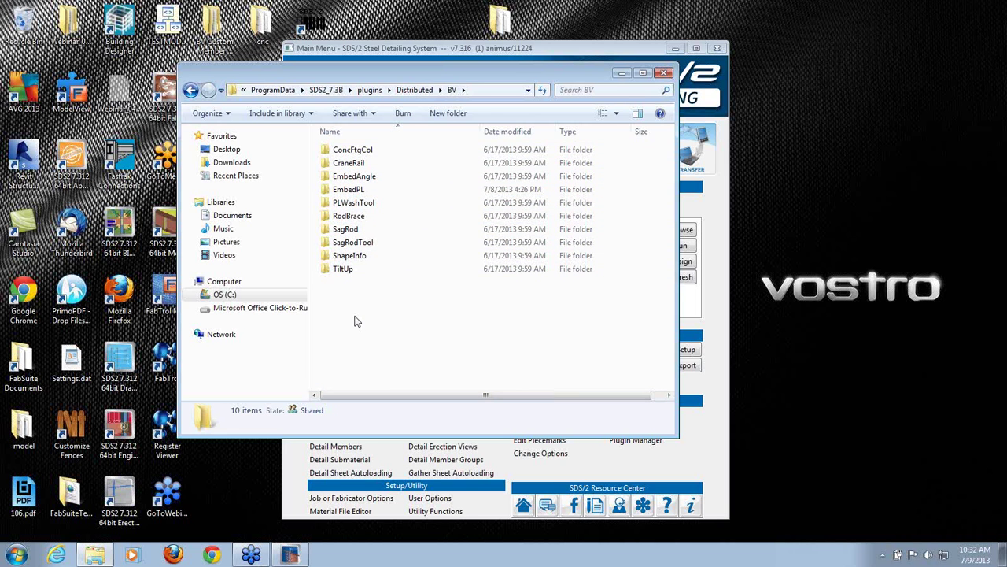
left_click(664, 73)
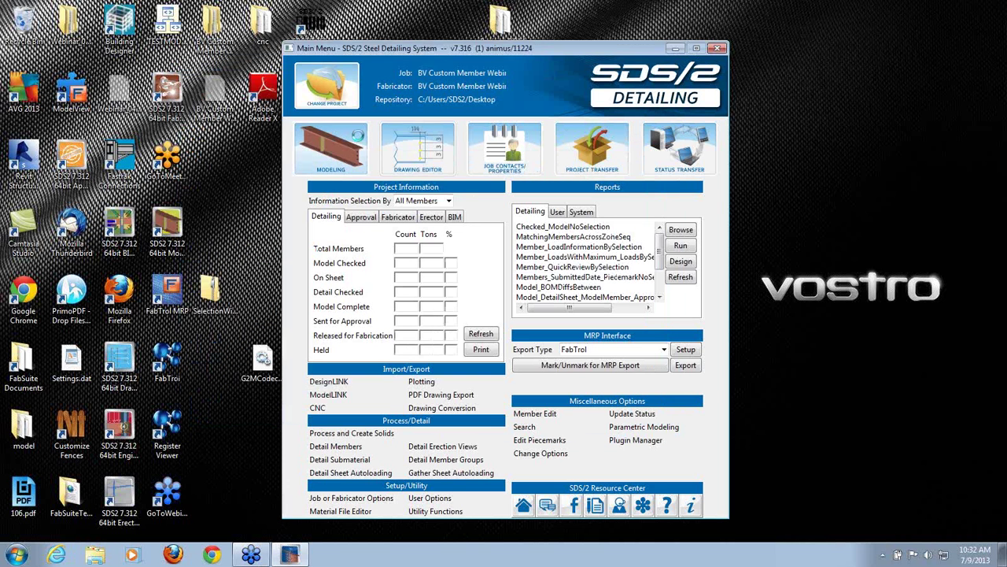
Start Modeling, open erection view 99-2, and display all members in it as solids.
left_click(359, 140)
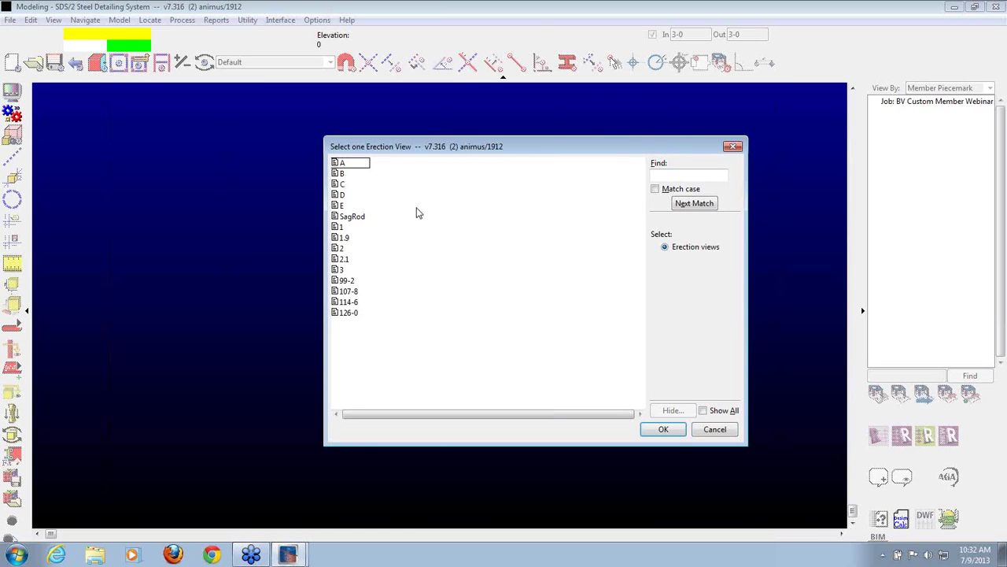
double_click(357, 282)
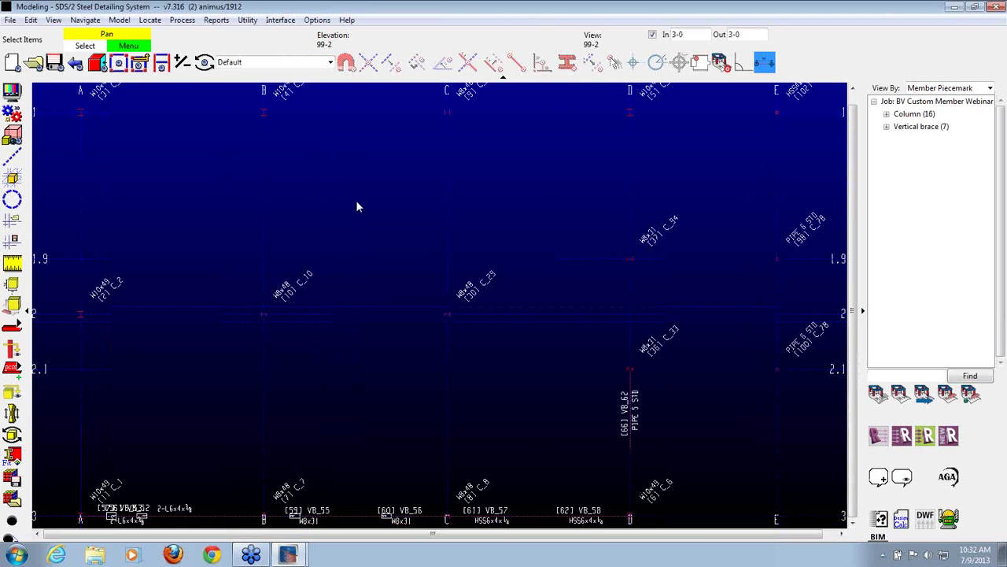
key("s")
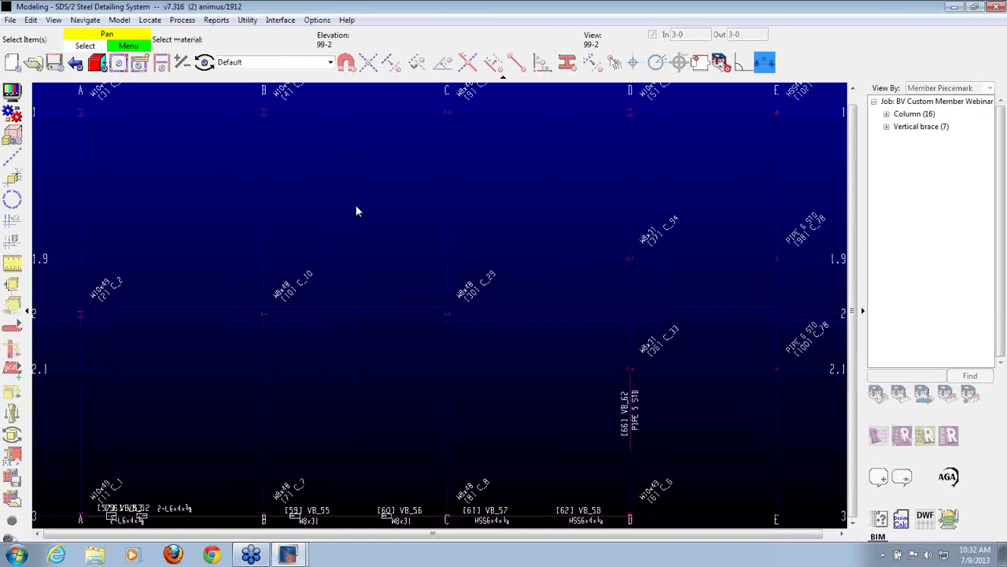
key("ctrl+a")
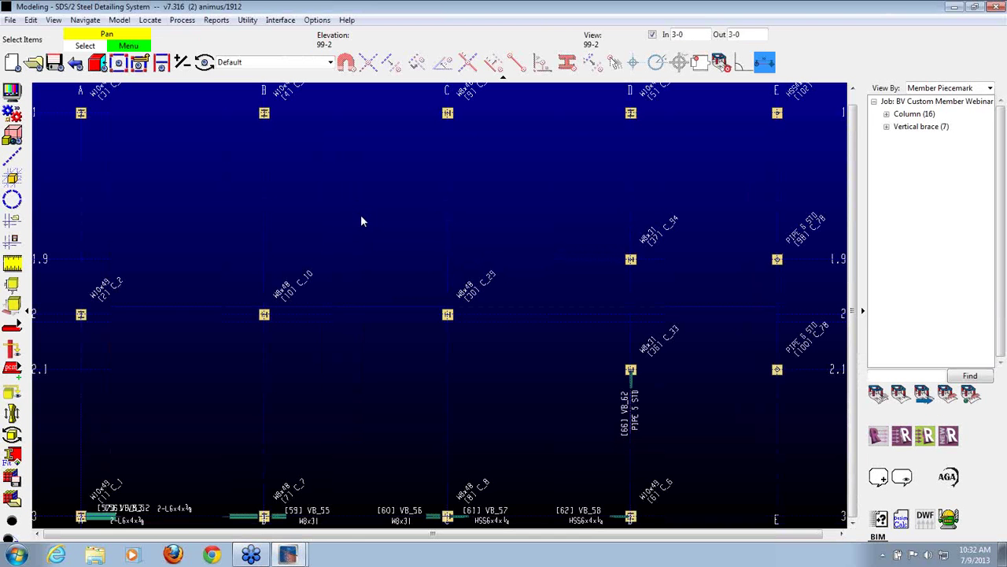
Add a ConcFtgCol (BV) member with its work point at the column on grids A and 1.
left_click(119, 19)
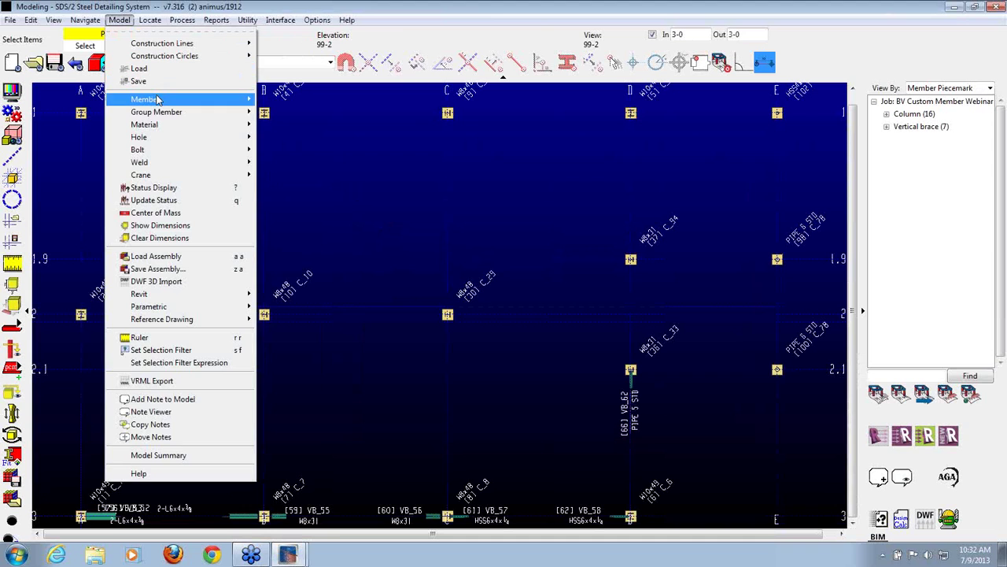
mouse_move(161, 99)
mouse_move(376, 65)
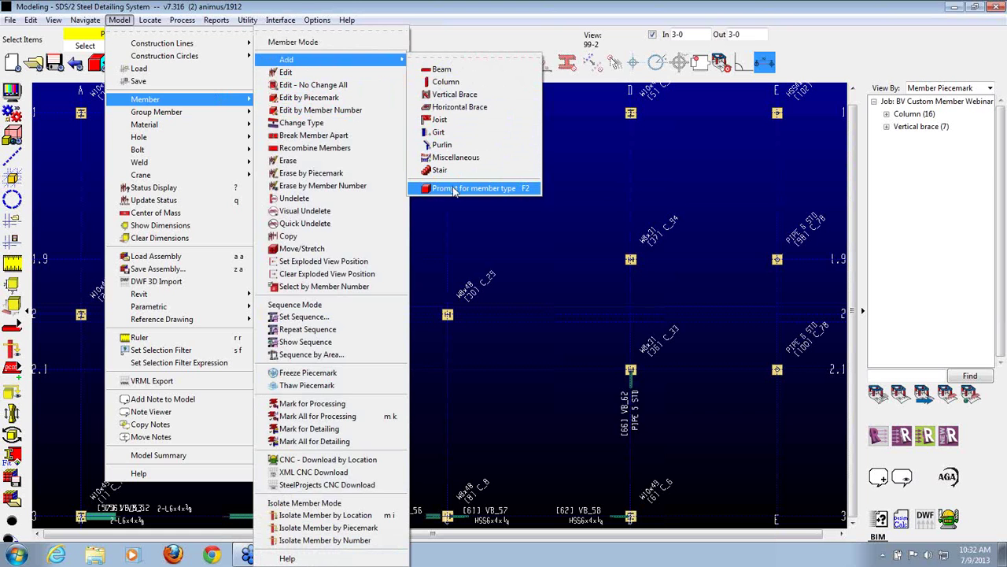
left_click(493, 191)
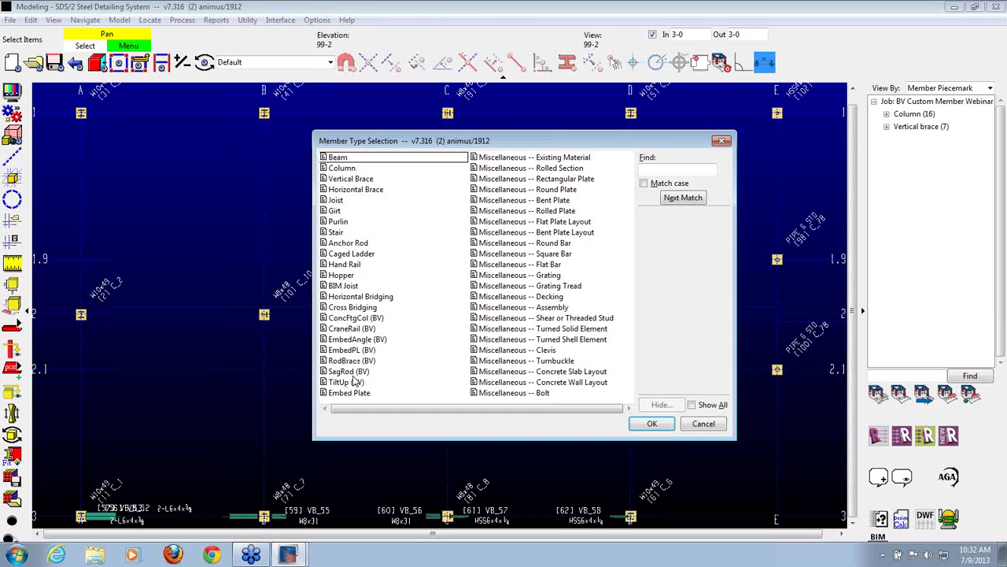
double_click(358, 320)
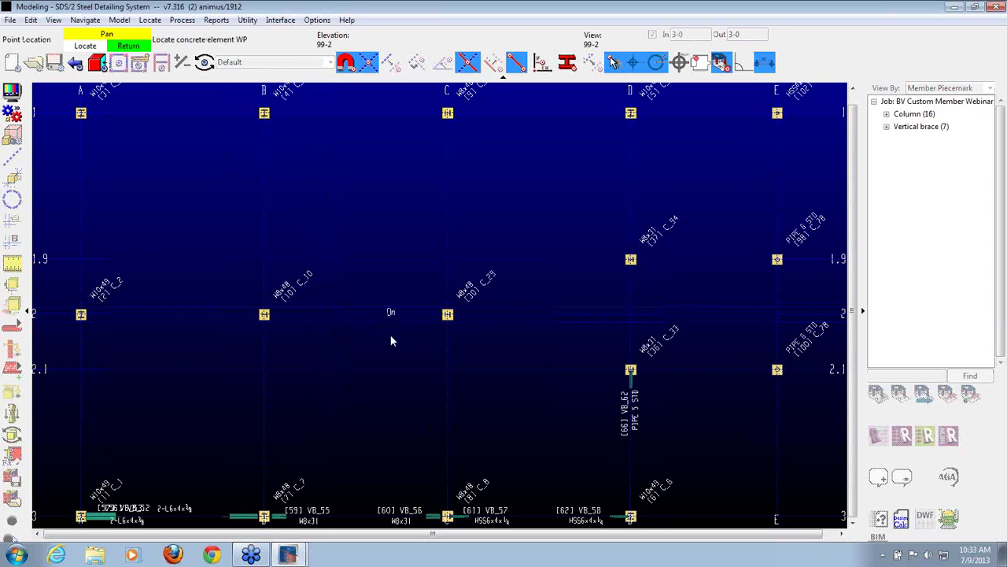
scroll(391, 338, "down", 1)
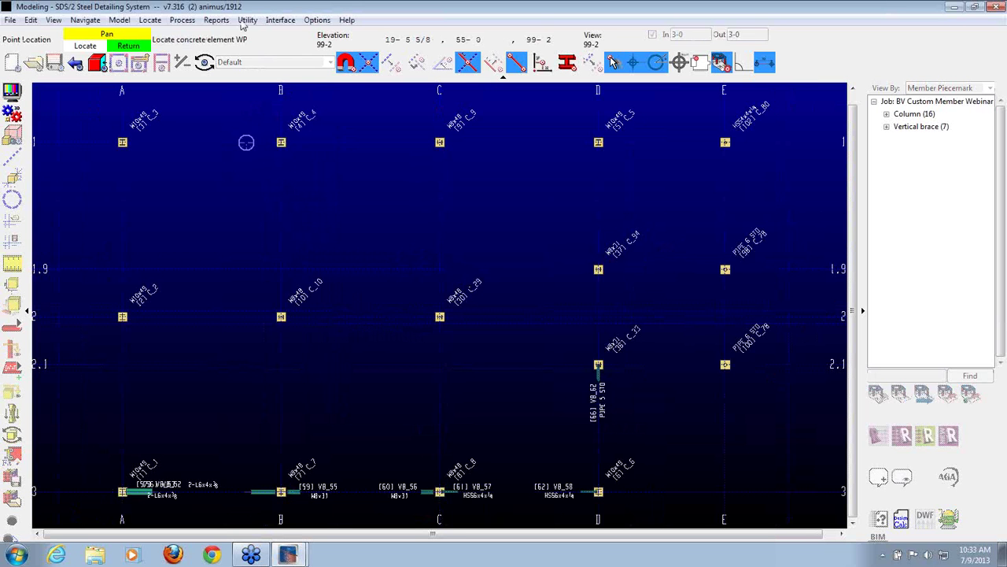
scroll(136, 155, "up", 1)
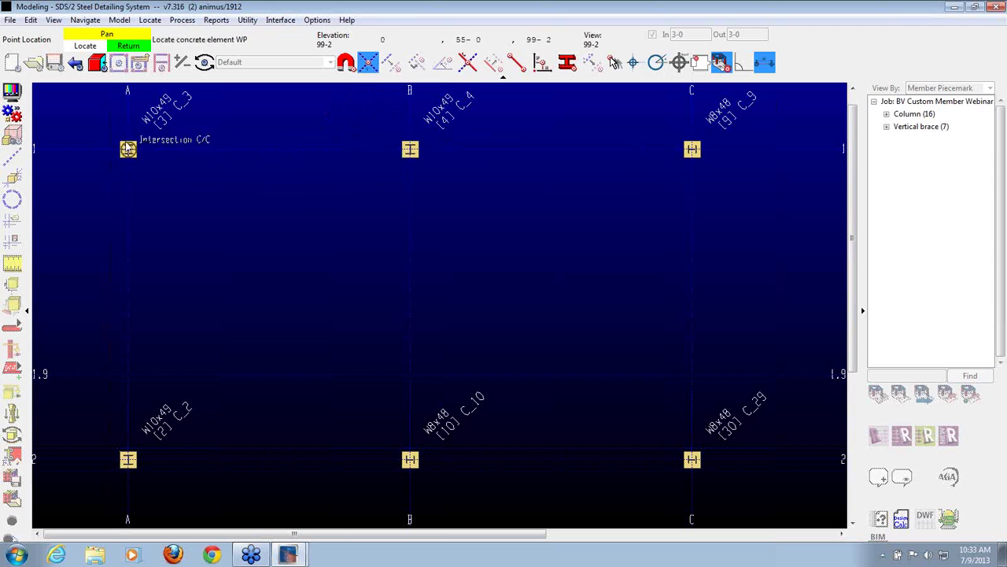
left_click(128, 149)
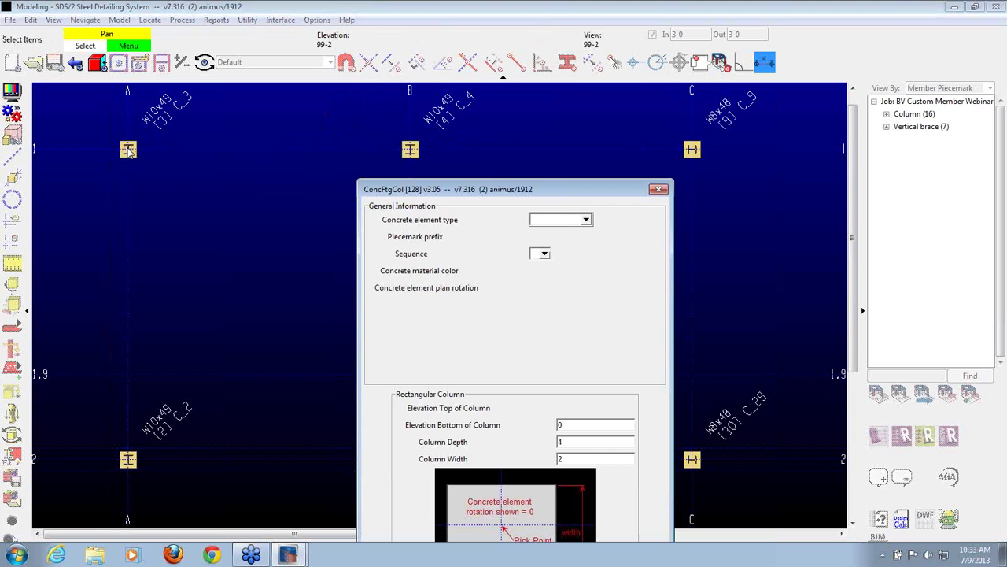
Set the concrete element type to Footing.
left_click_drag(468, 189, 431, 54)
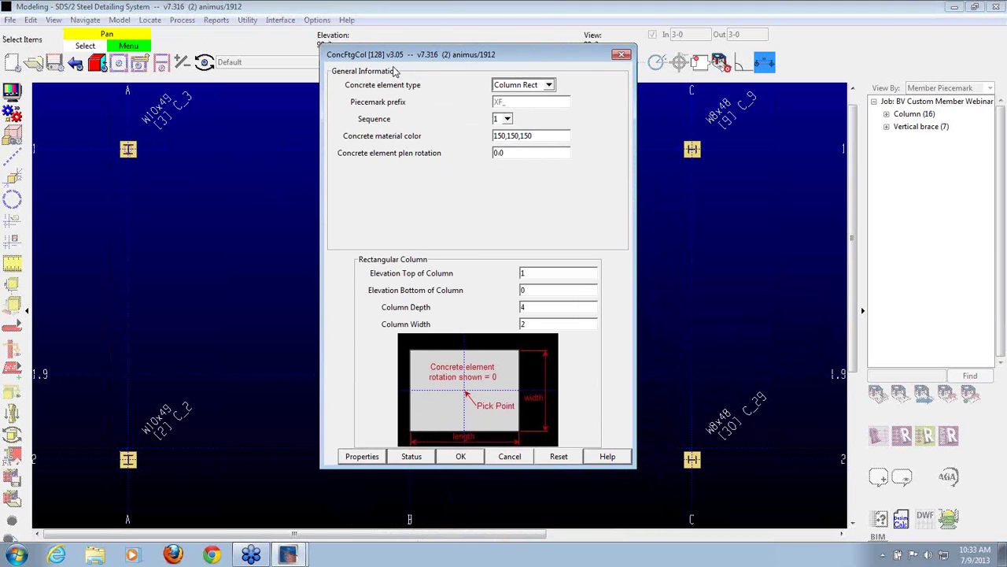
left_click(550, 85)
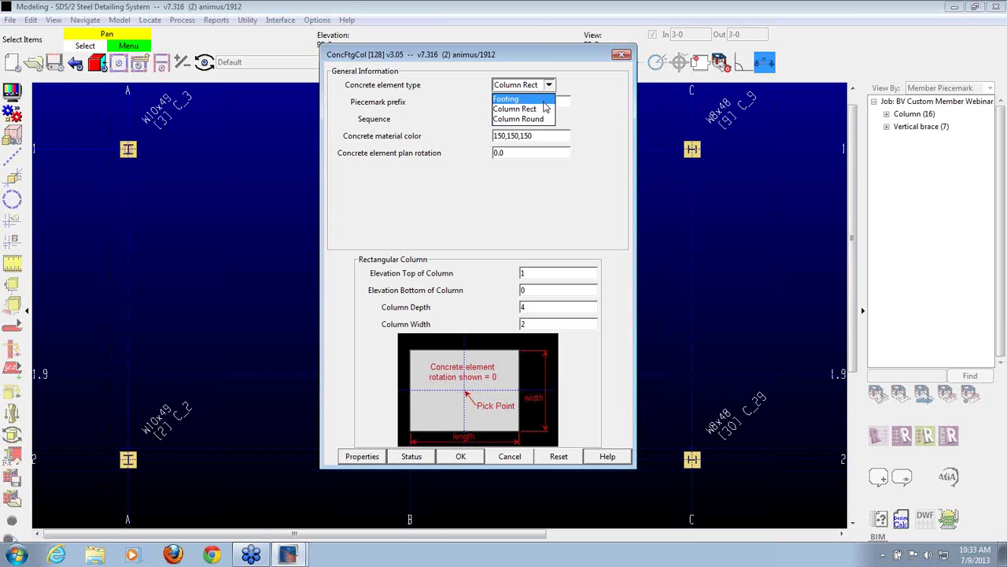
left_click(545, 100)
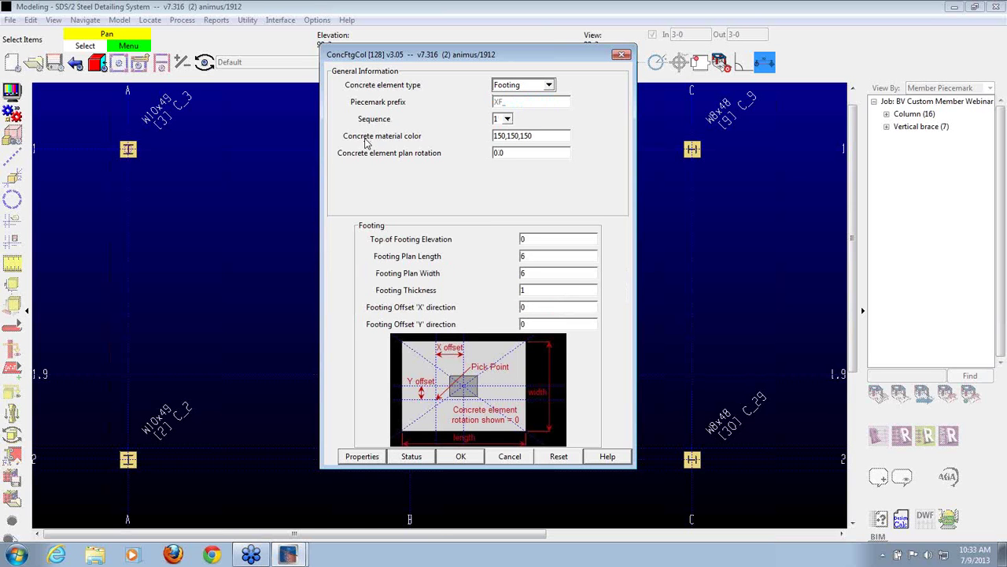
left_click(545, 136)
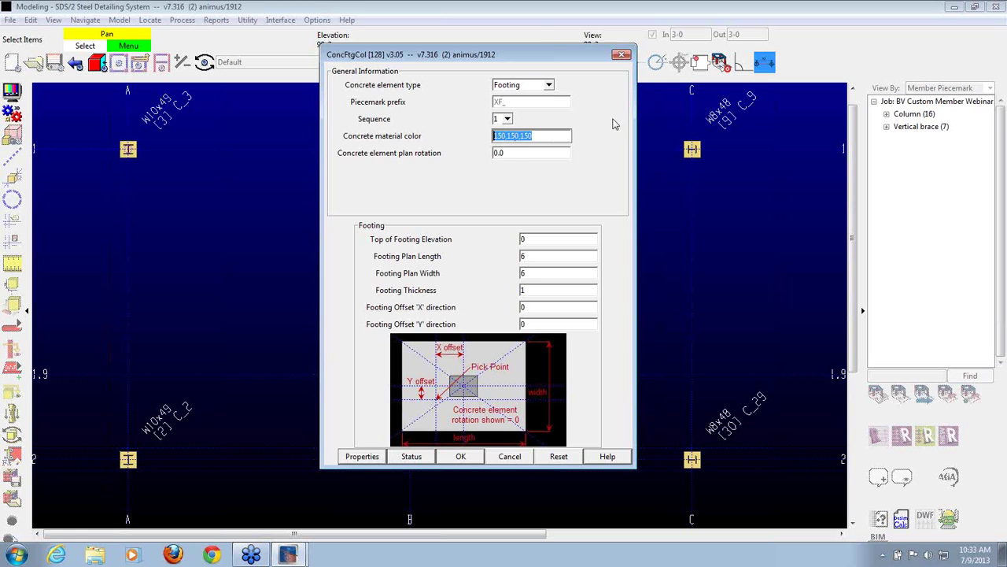
left_click(516, 155)
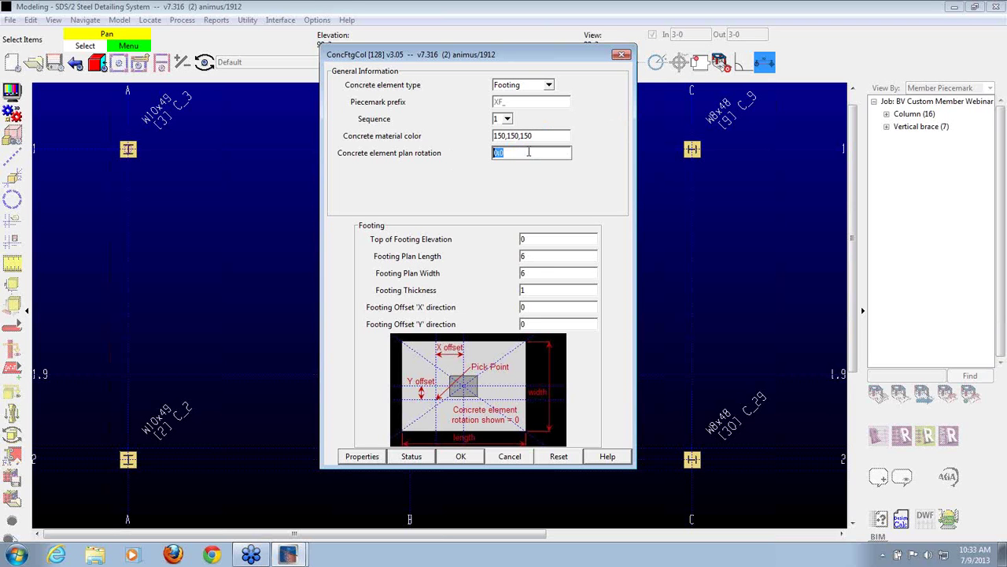
Set the top of footing elevation to 99-2, the plan length and width to 3-0, and the thickness to 2-0.
left_click(545, 239)
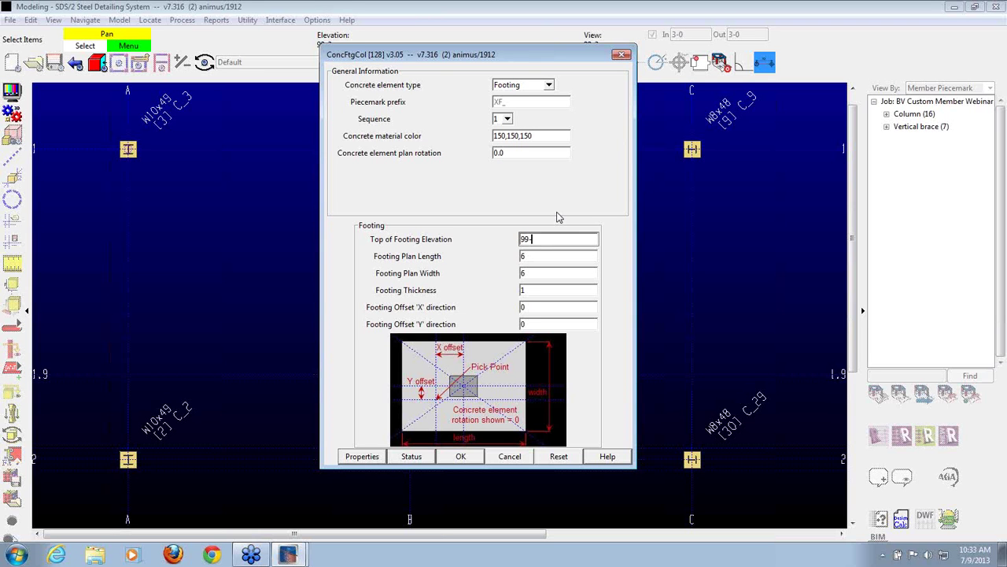
left_click(558, 240)
key("Tab")
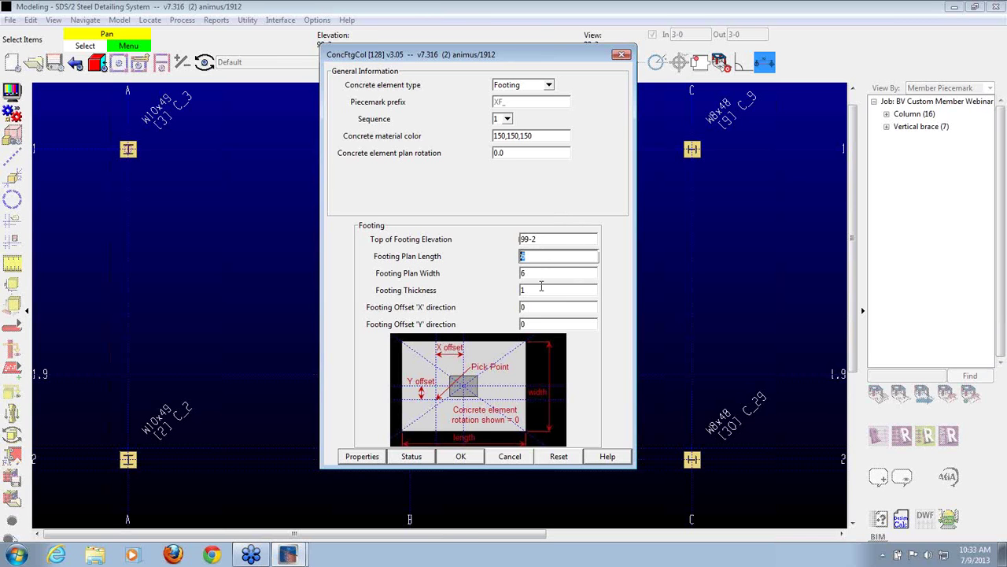
left_click(547, 255)
double_click(561, 273)
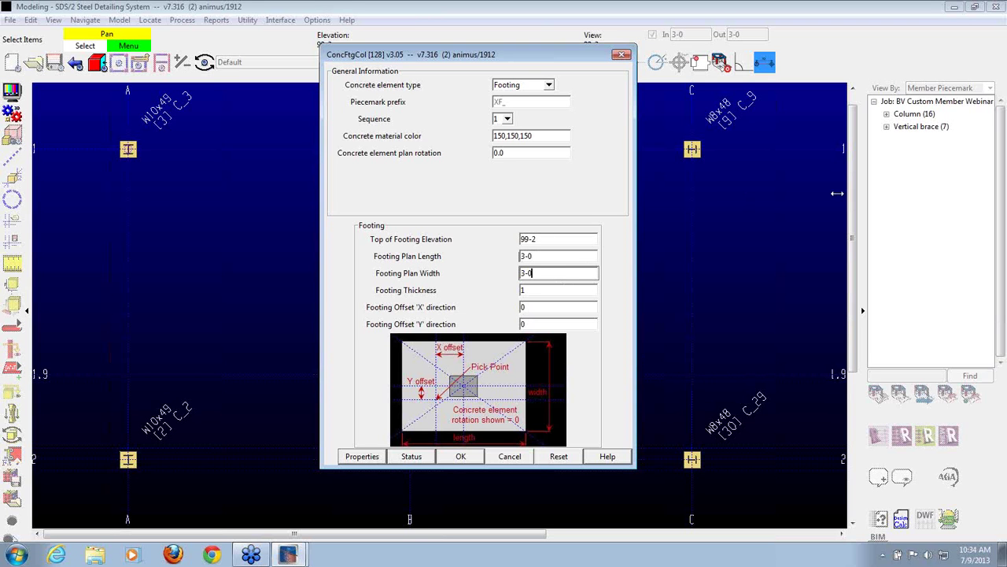
double_click(566, 290)
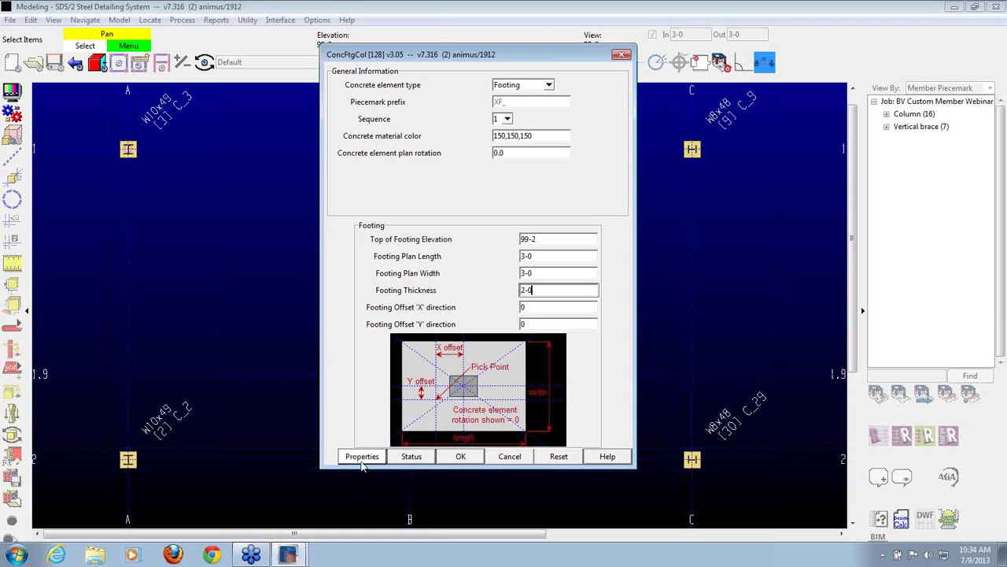
Examine the footing's member status settings, including its member description, and close the review.
left_click(411, 457)
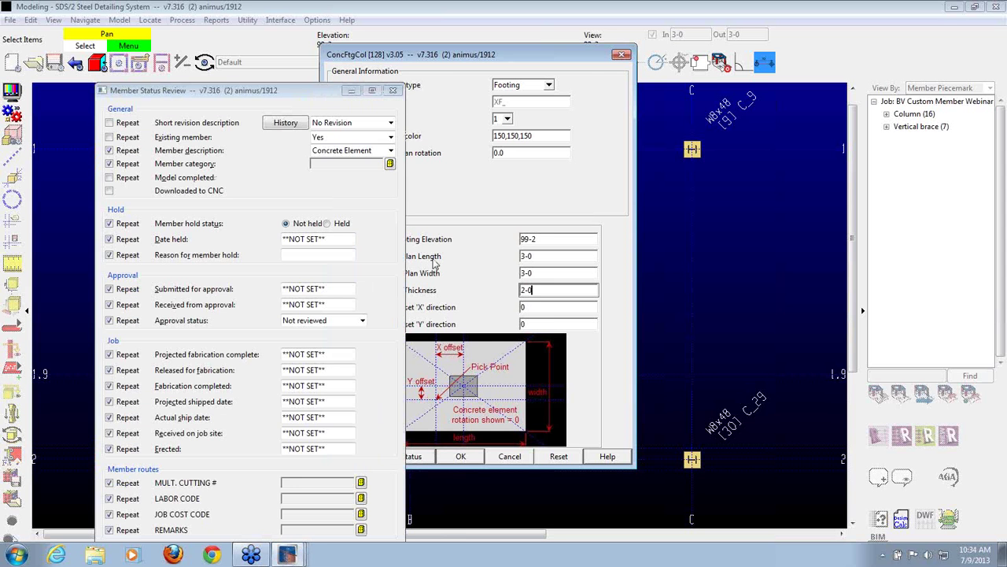
left_click_drag(299, 92, 428, 26)
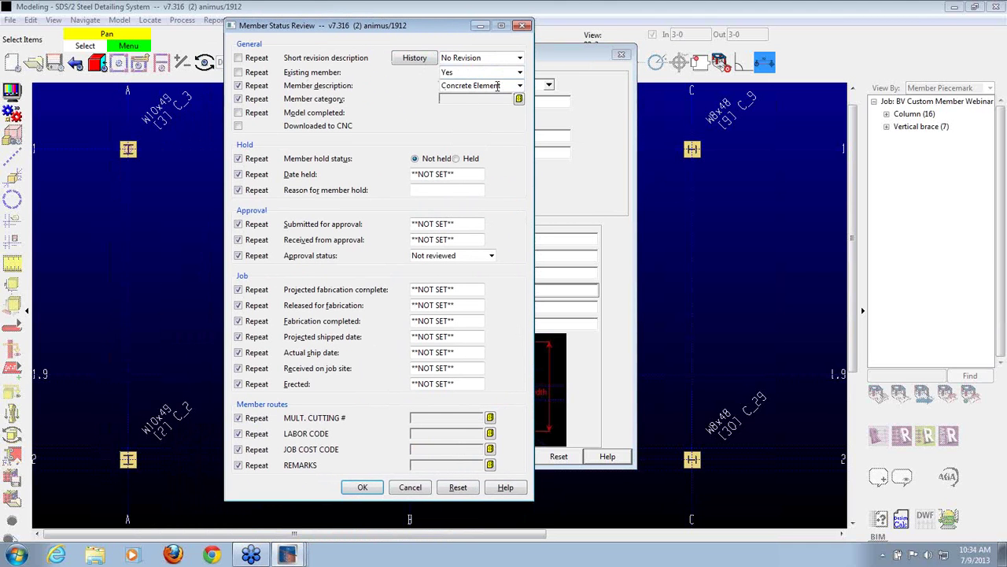
left_click(524, 28)
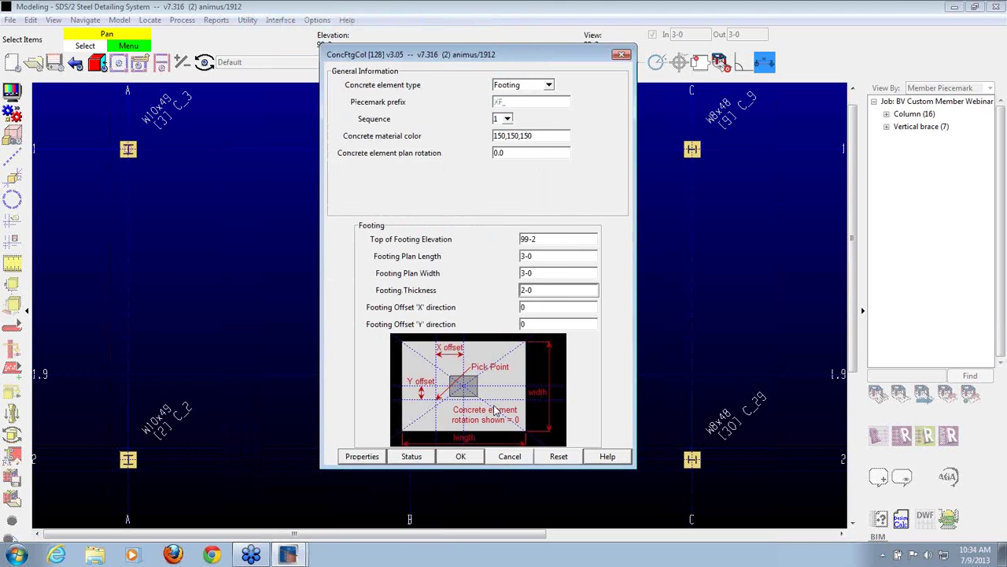
Create the footing under the column at grids A and 1, and end the placement without repeating it.
left_click(474, 459)
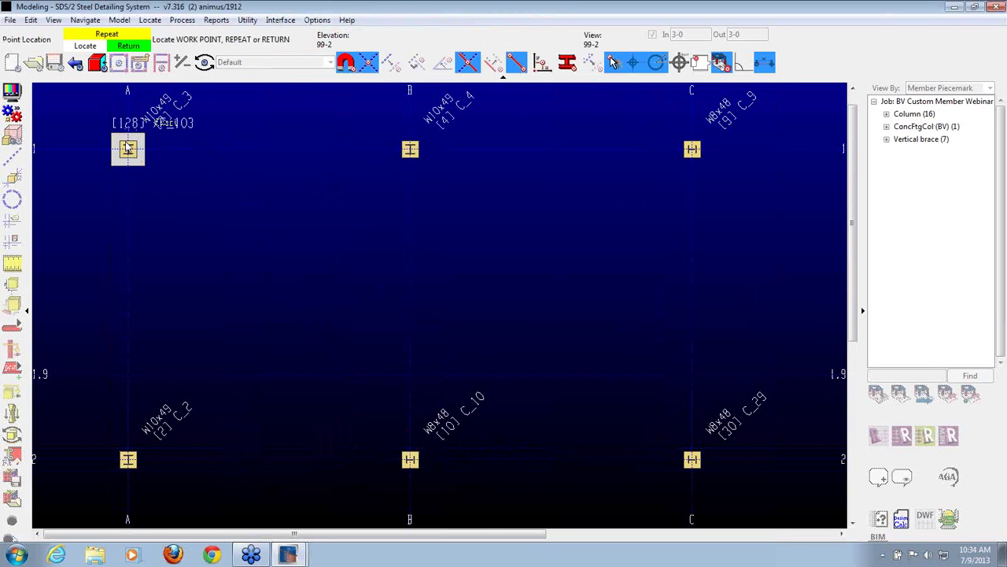
scroll(127, 145, "up", 6)
right_click(212, 197)
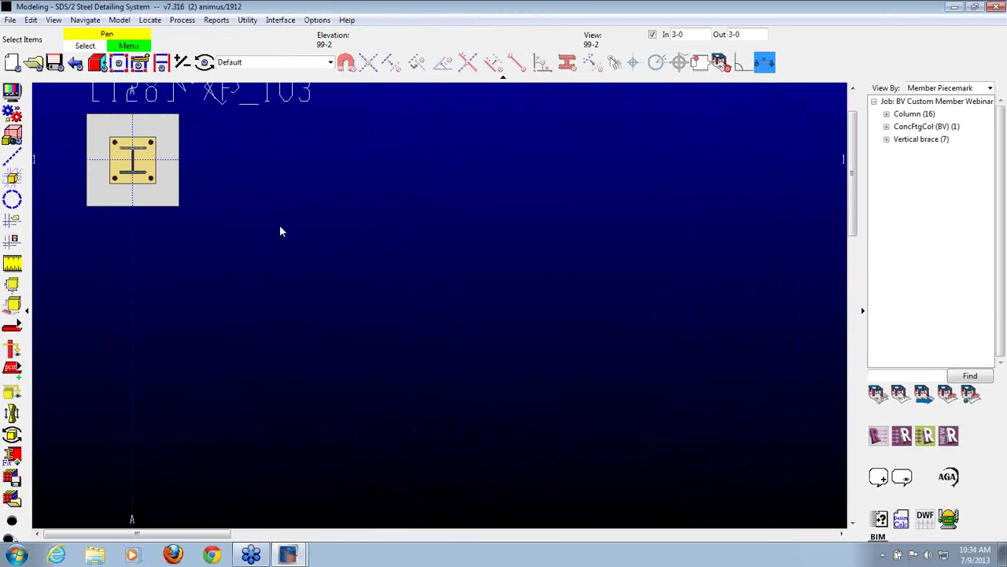
Inspect the new footing and column base in a rotated 3D view, and return to the 99-2 plan view.
scroll(278, 223, "down", 2)
middle_click_drag(185, 222, 118, 67, "shift")
scroll(173, 217, "up", 3)
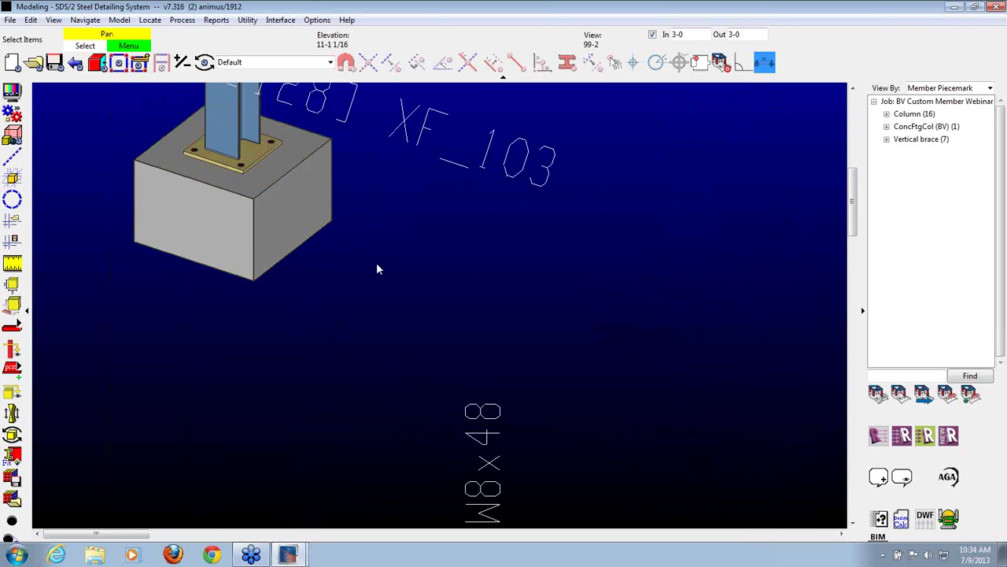
scroll(386, 315, "down", 1)
left_click(75, 62)
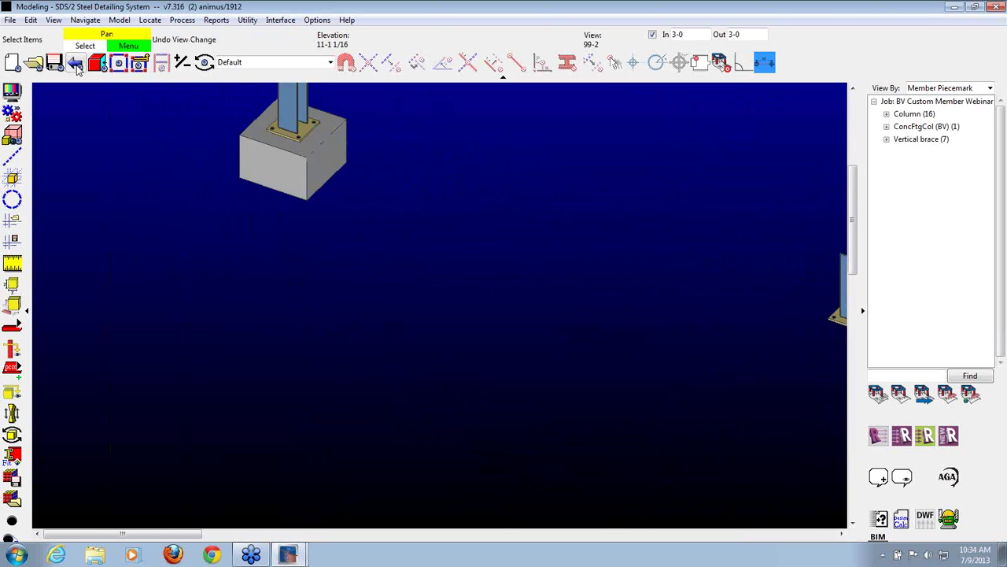
Place a ConcFtgCol (BV) member on grid line 1 just outside grid A, with the concrete element type Column Rect.
scroll(517, 375, "down", 2)
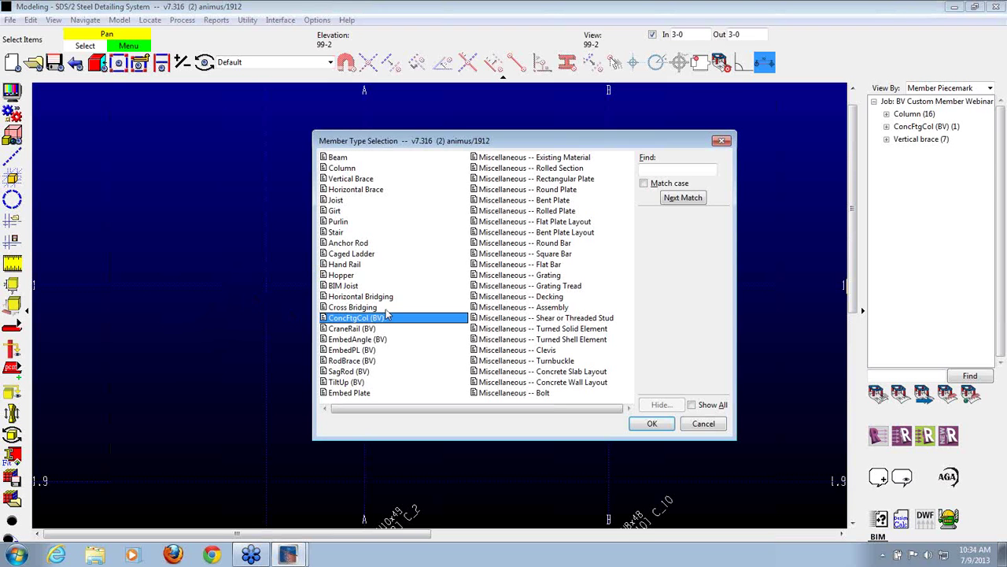
double_click(353, 318)
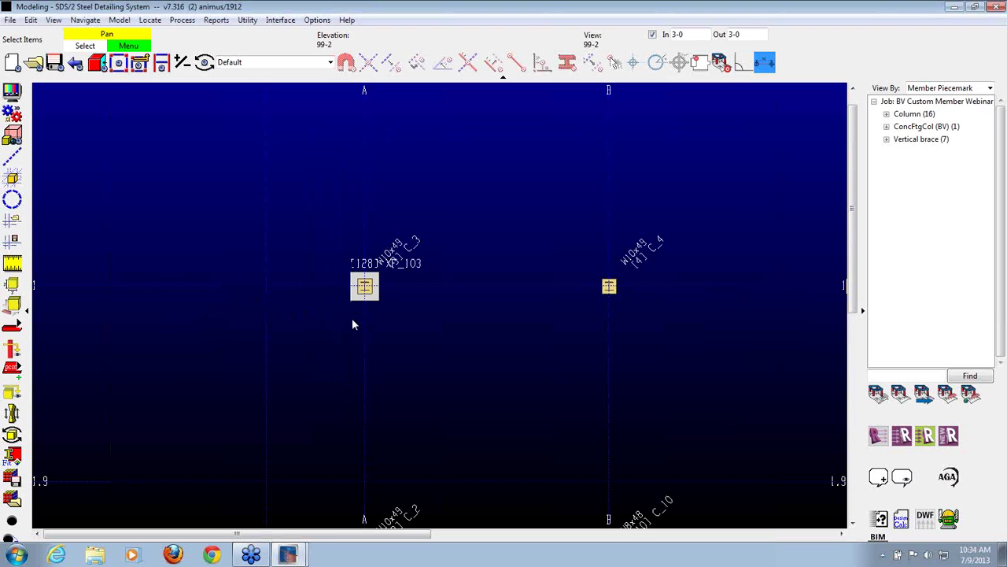
left_click(267, 287)
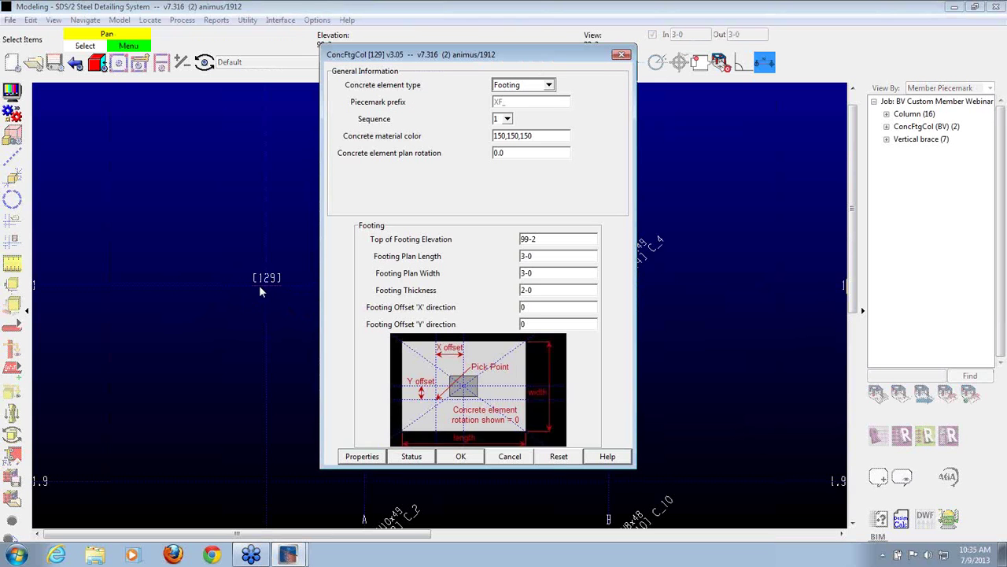
left_click(545, 87)
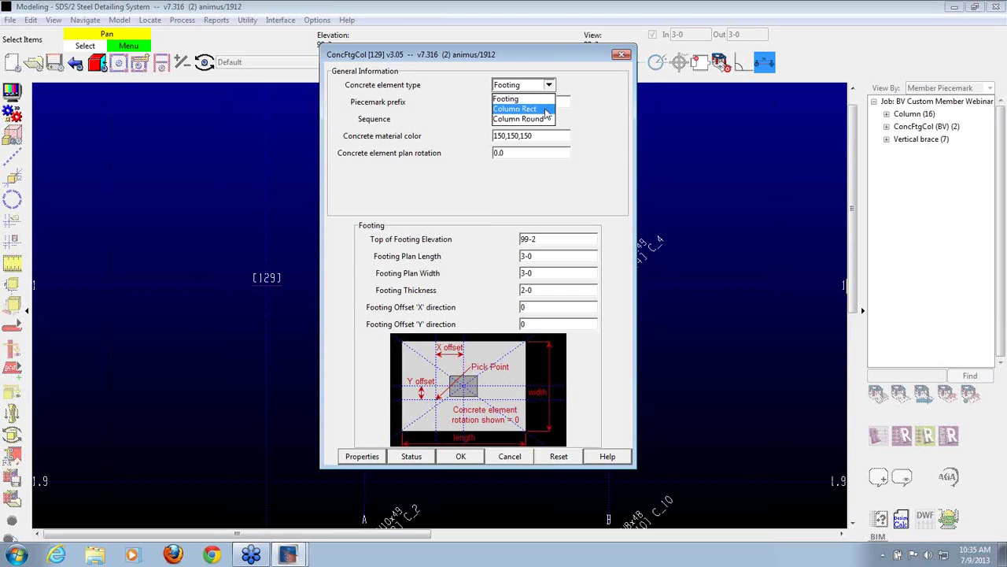
left_click(546, 109)
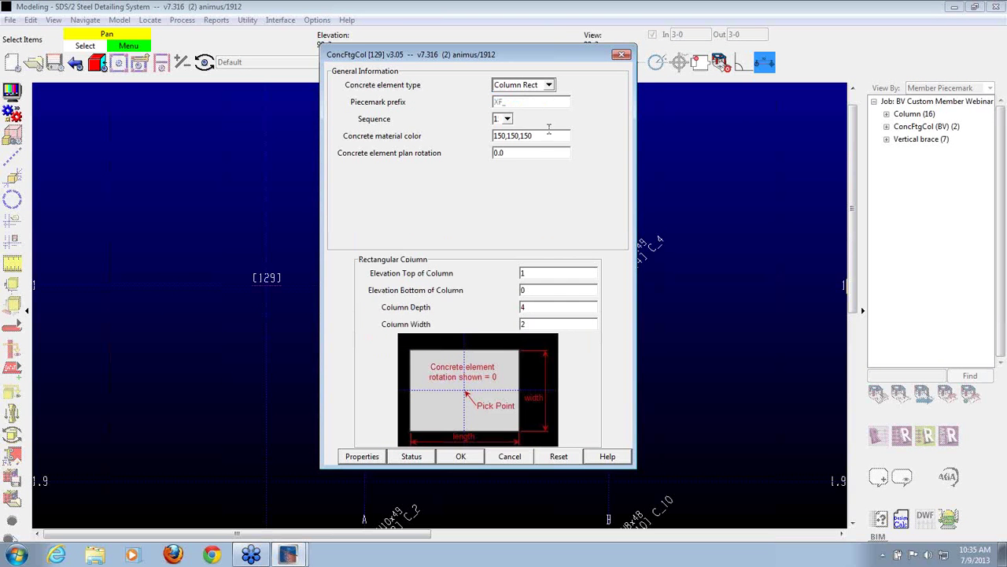
Create the rectangular column with top elevation 126-0, bottom elevation 99-2, and depth and width of 8, without repeating the placement.
left_click(579, 274)
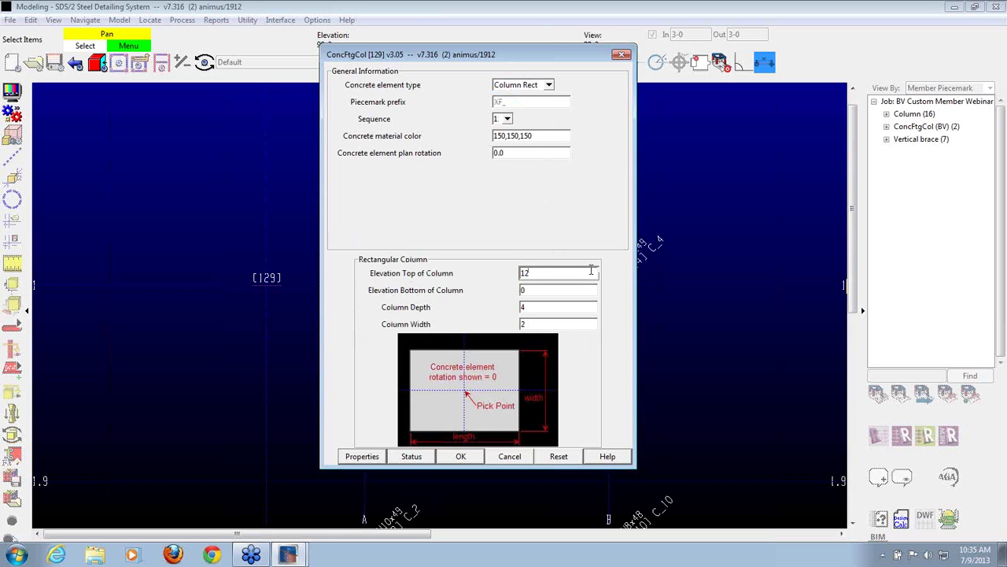
left_click(551, 291)
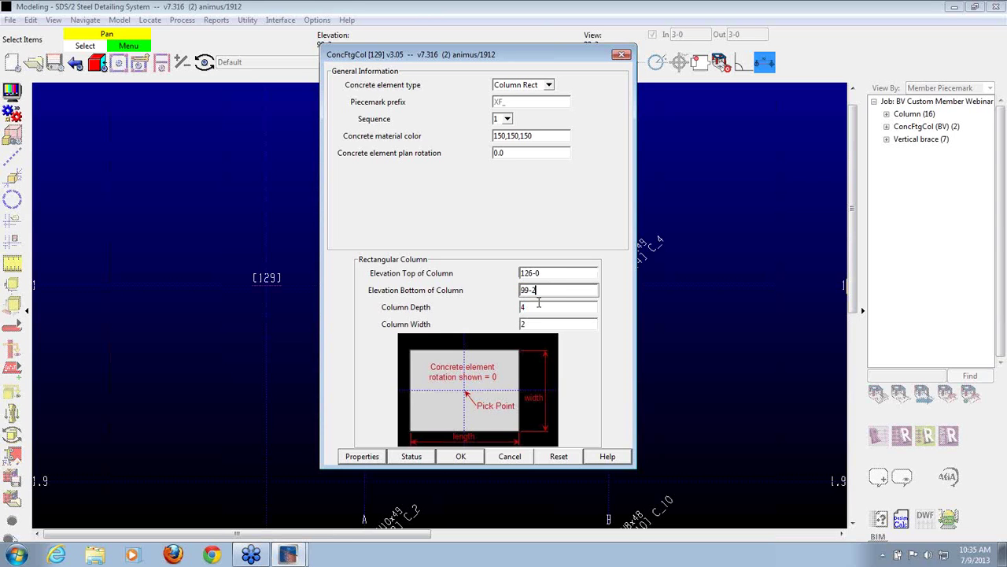
left_click(538, 307)
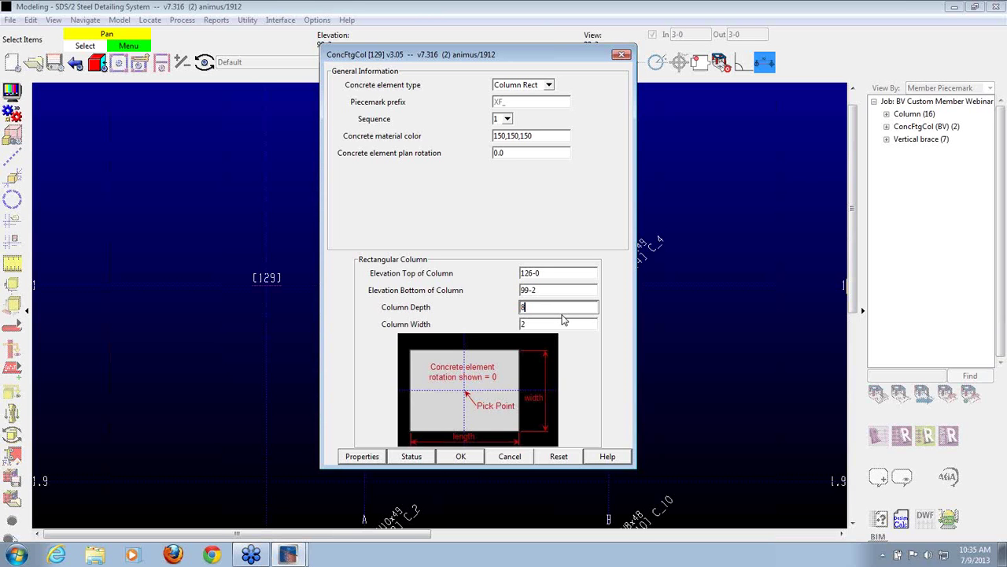
key("Tab")
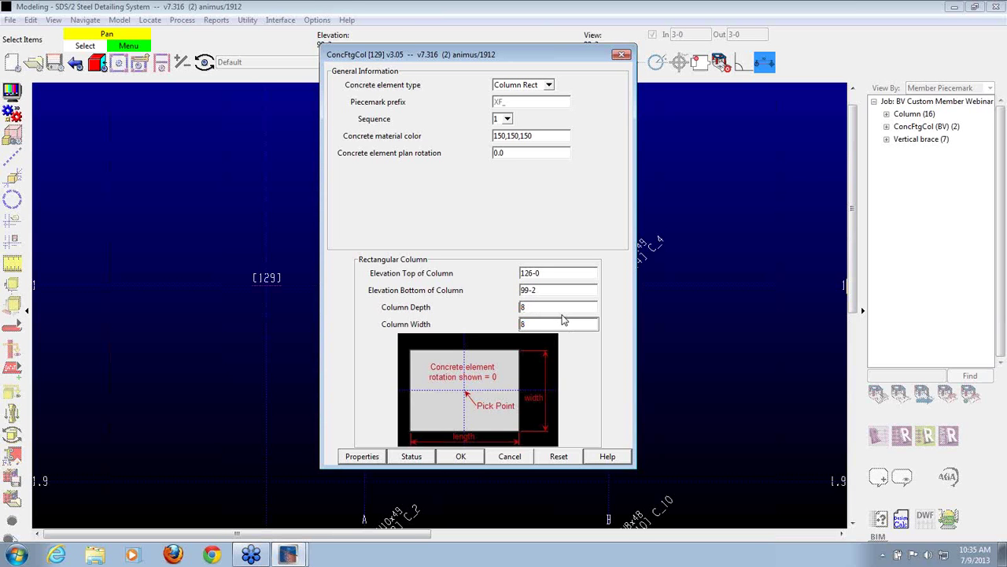
left_click(460, 457)
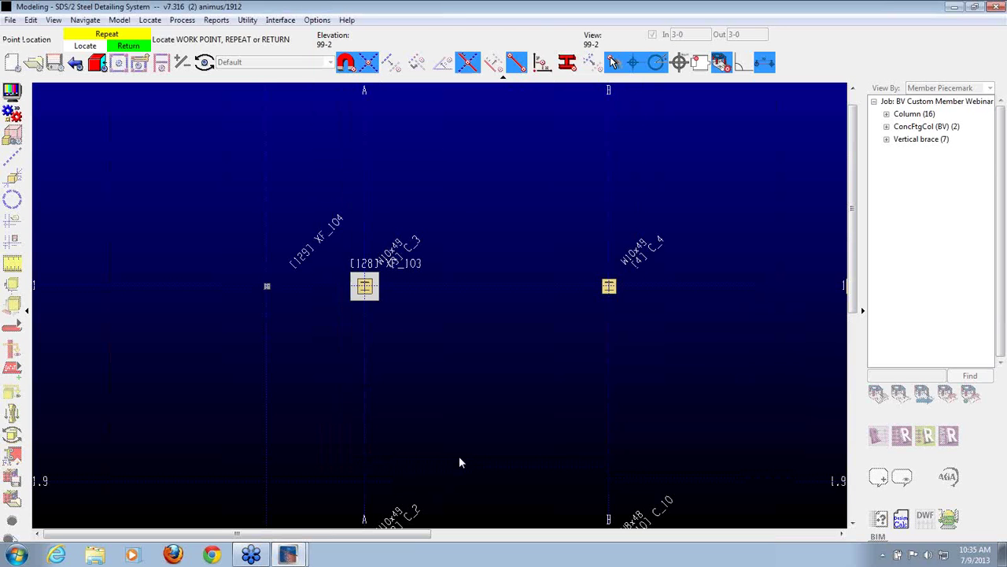
left_click(272, 287)
Turn off the view's depth limits and inspect the full height of the new concrete column in a rotated 3D view.
scroll(265, 286, "up", 3)
scroll(264, 285, "up", 2)
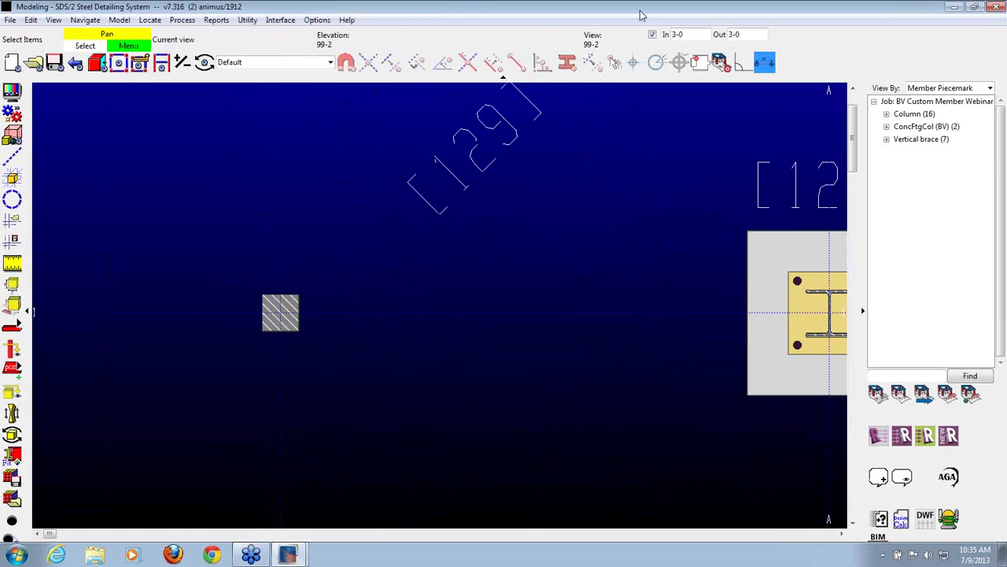
left_click(652, 34)
scroll(609, 264, "down", 2)
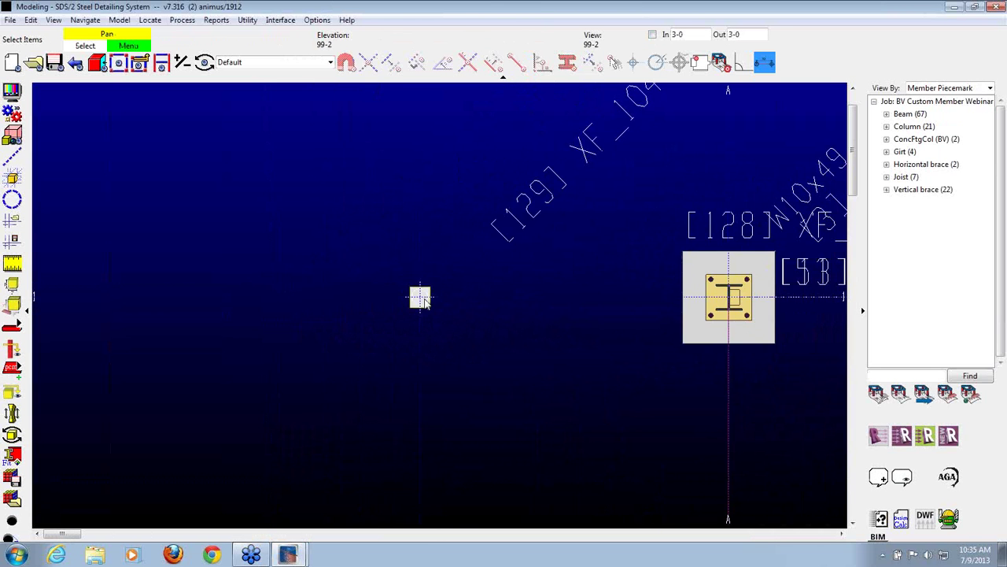
middle_click_drag(425, 303, 477, 173, "shift")
scroll(529, 302, "down", 3)
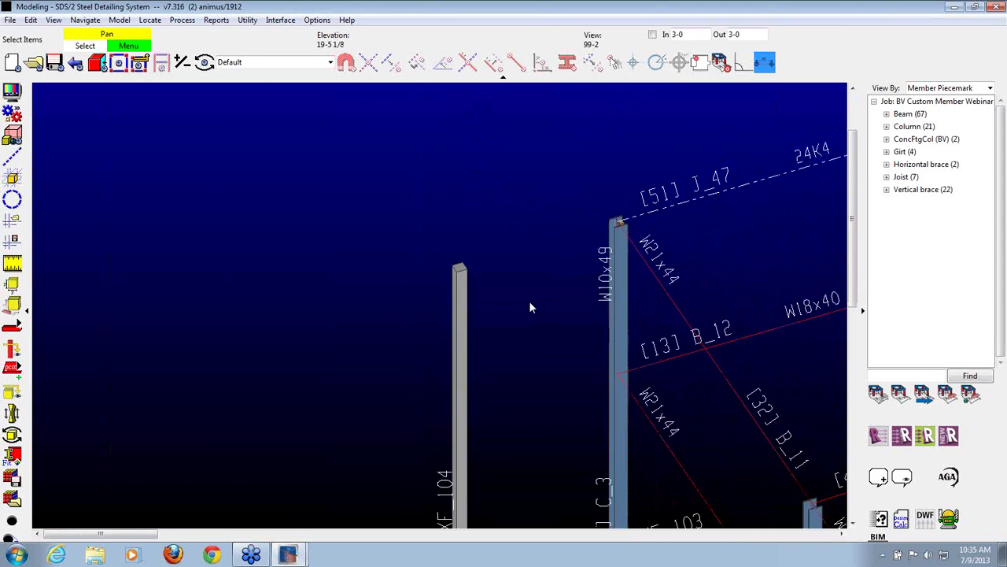
scroll(467, 210, "down", 1)
middle_click_drag(468, 210, 467, 187)
scroll(477, 364, "up", 2)
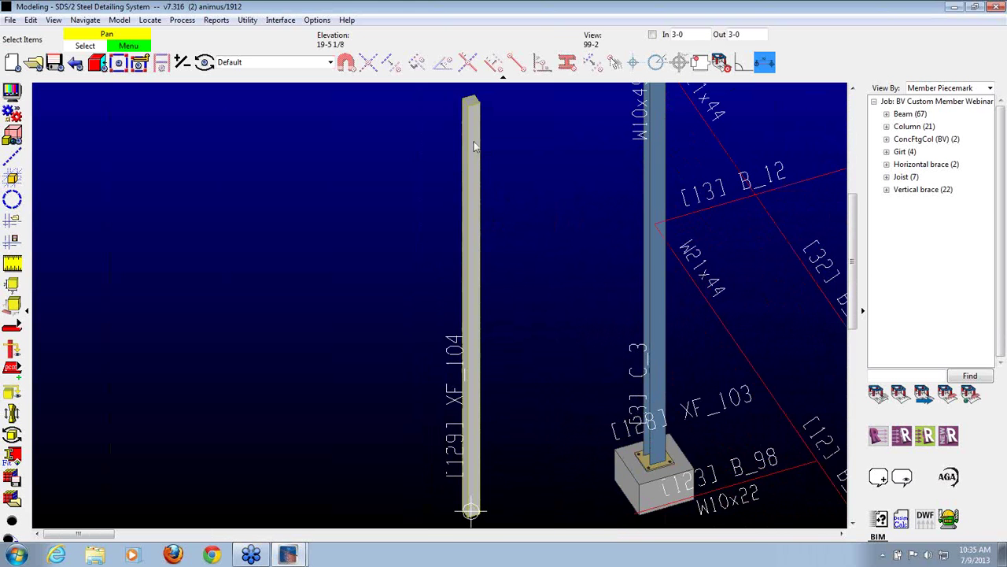
scroll(474, 148, "down", 2)
scroll(567, 393, "up", 3)
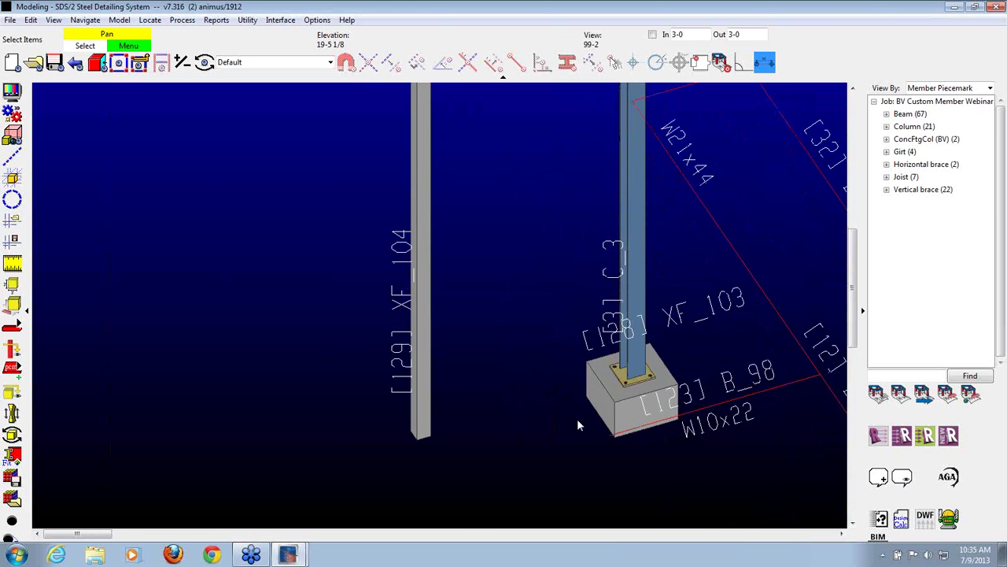
Set the plan length of the footing under the steel column at grids A and 1 to 4-0.
double_click(604, 390)
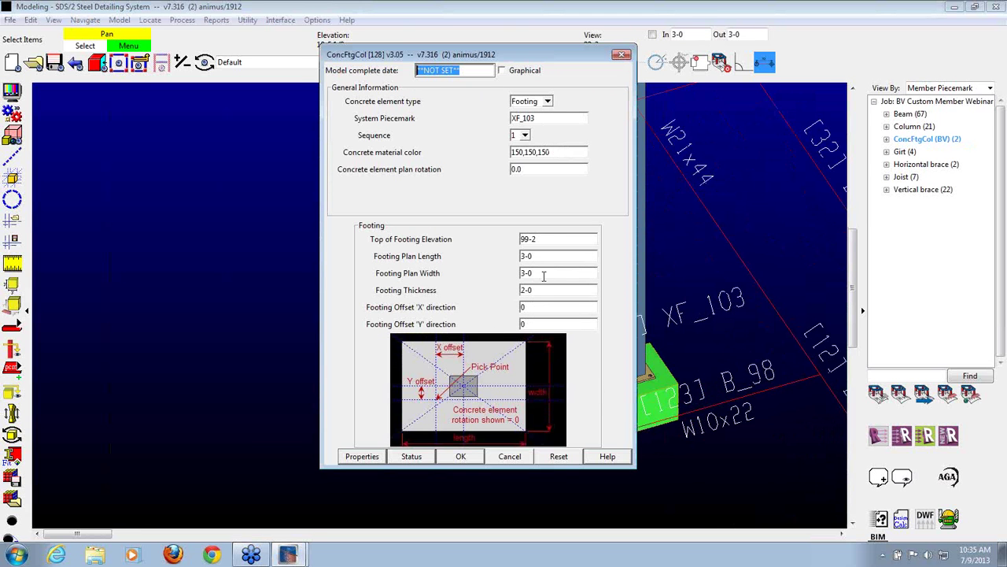
double_click(545, 256)
type("4")
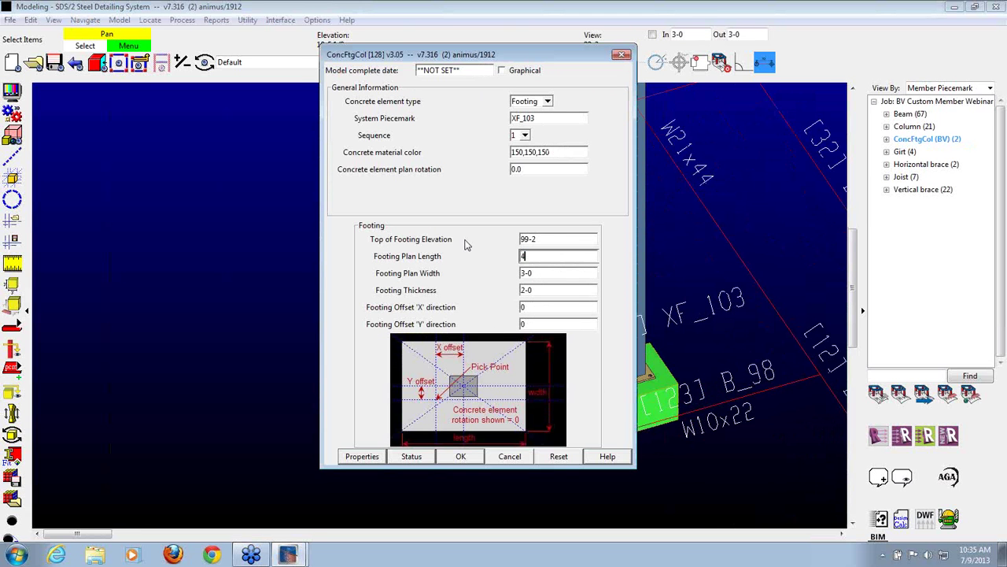
type("-0")
left_click(460, 455)
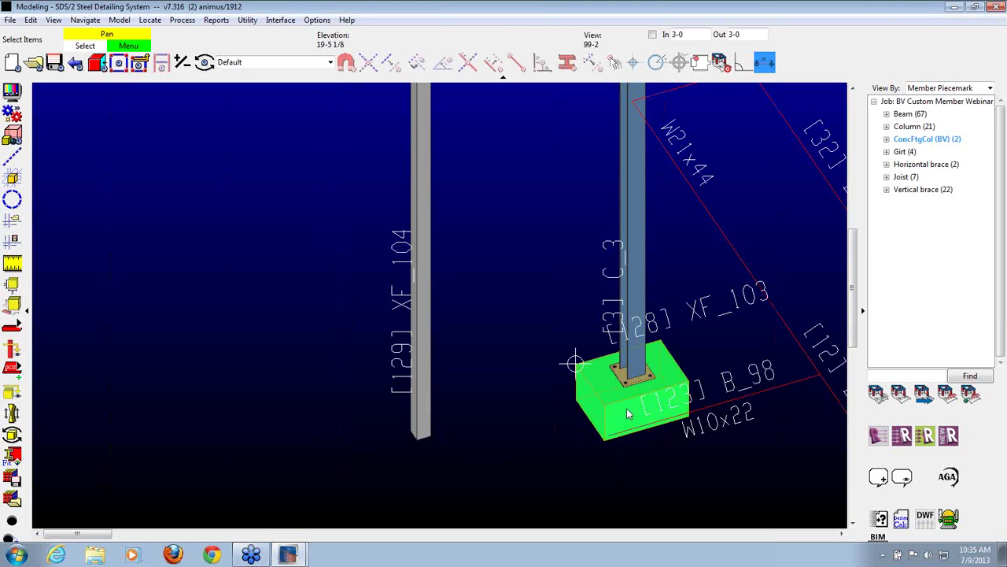
Change the rectangular concrete column to the Column Round type with a diameter of 1-0.
scroll(579, 478, "down", 1)
scroll(504, 262, "down", 2)
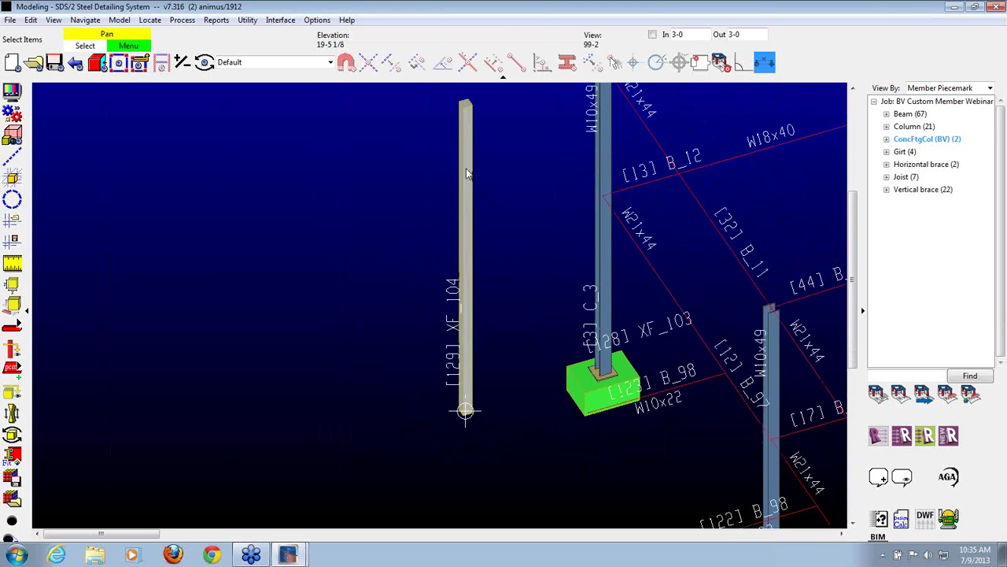
double_click(491, 195)
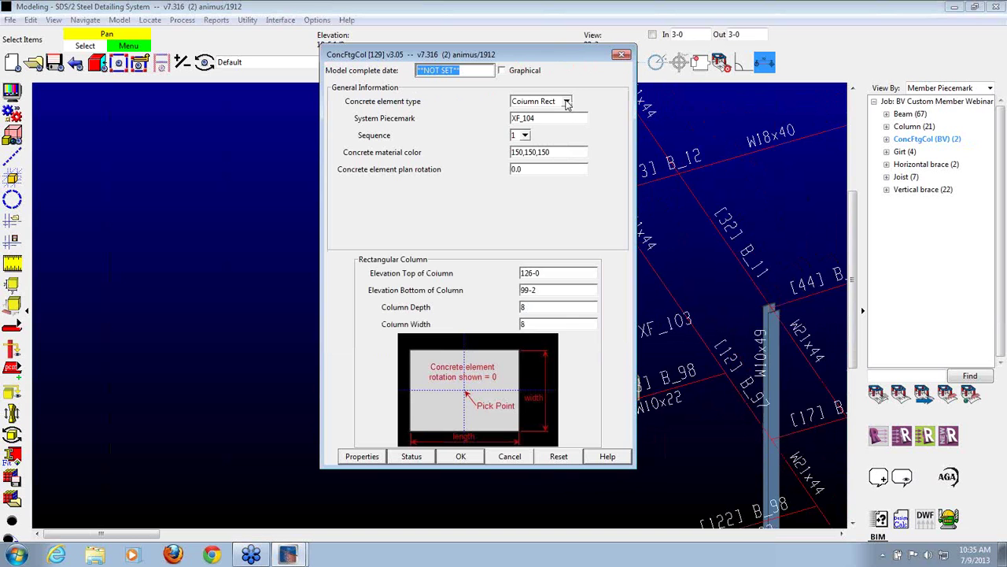
left_click(567, 102)
left_click(559, 126)
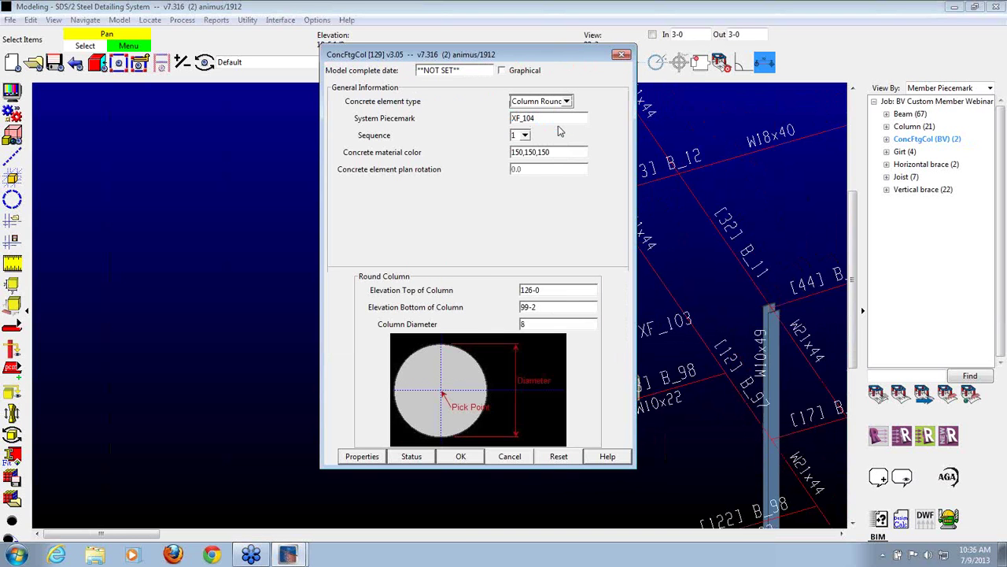
double_click(542, 327)
type("1-0")
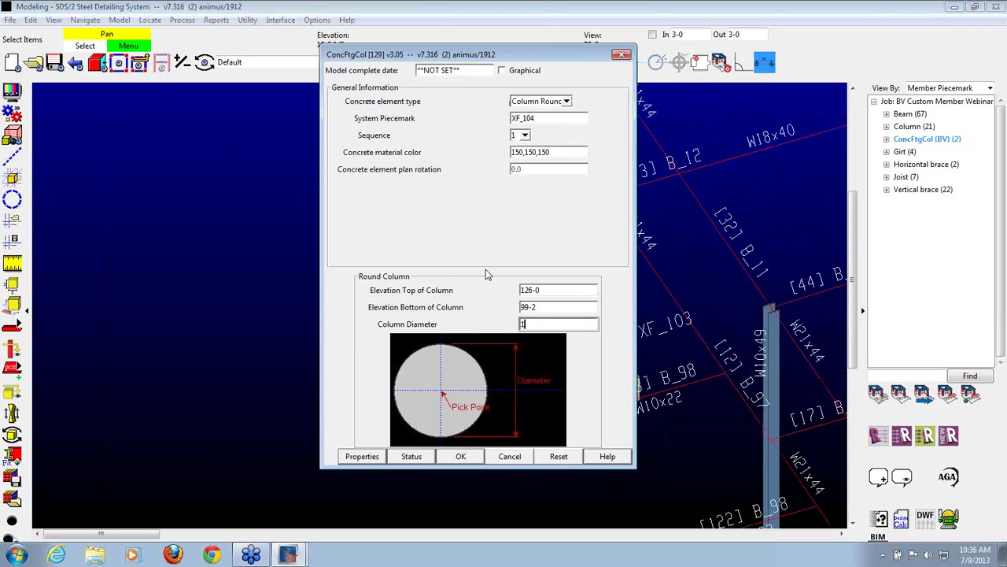
left_click(460, 457)
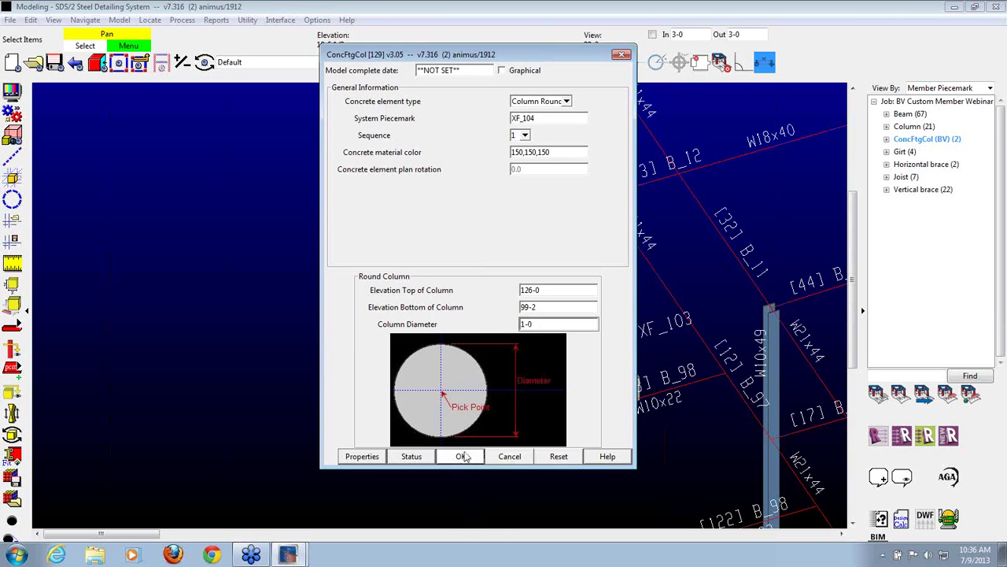
scroll(495, 163, "up", 2)
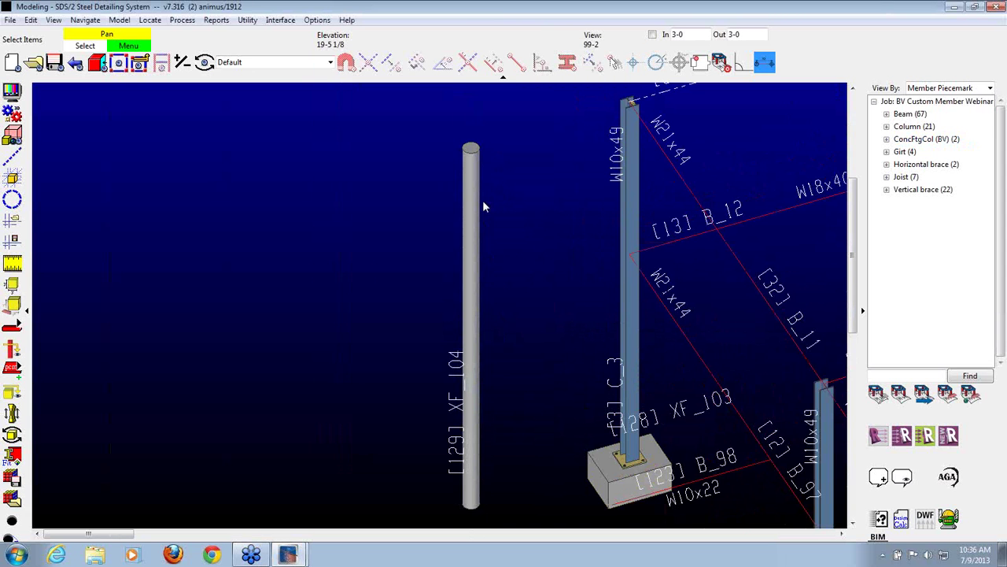
Return to the 99-2 plan view and lay out a CraneRail (BV) member between two points on grid line 1 beyond grid E.
left_click(76, 63)
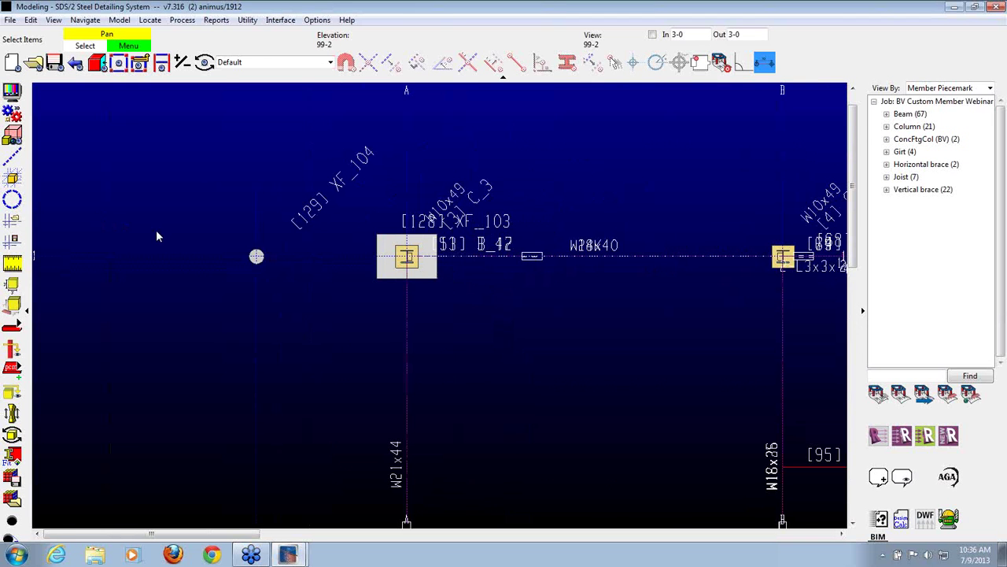
scroll(136, 296, "down", 5)
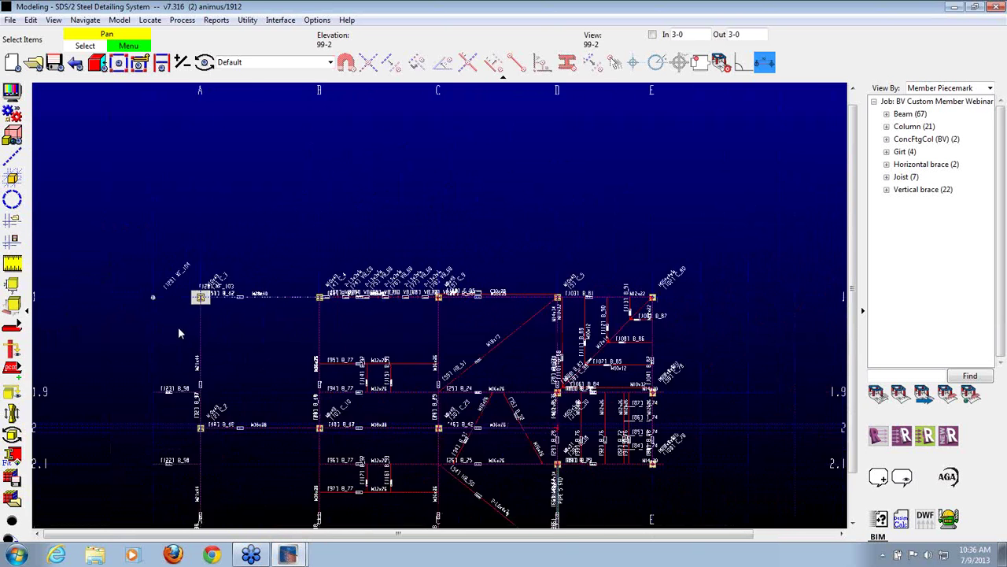
scroll(178, 331, "down", 2)
scroll(214, 254, "down", 2)
scroll(370, 275, "up", 4)
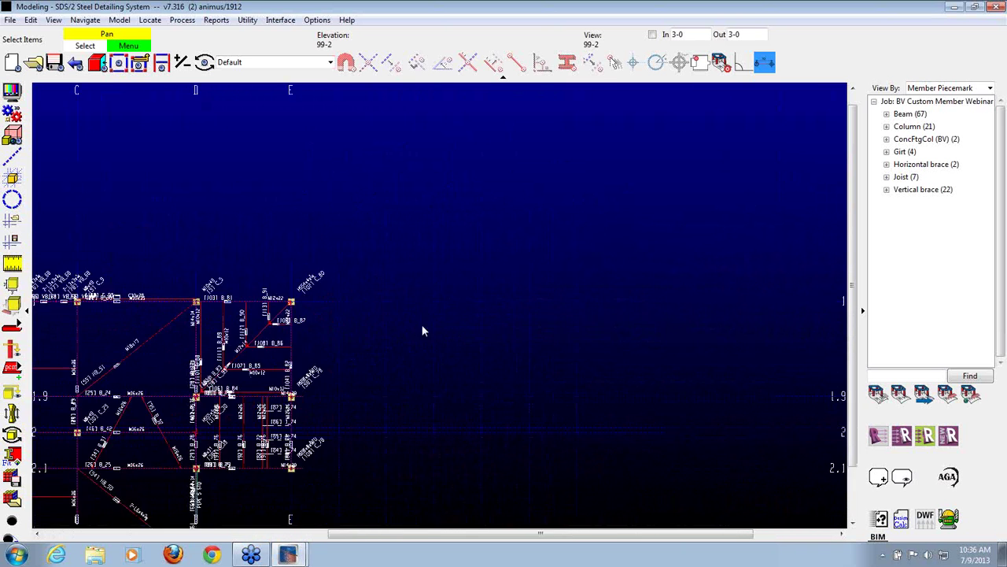
scroll(422, 330, "up", 1)
key("a")
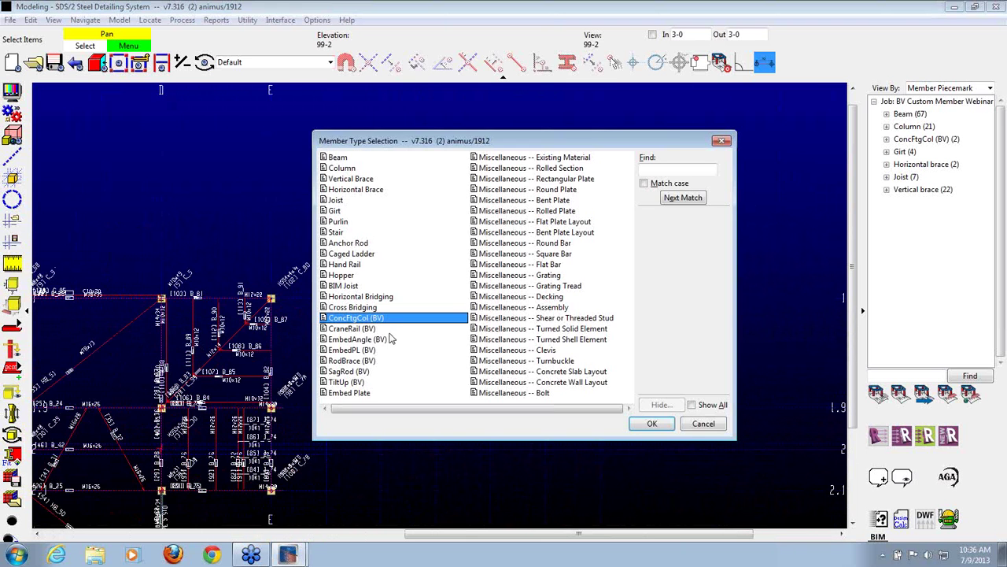
double_click(347, 330)
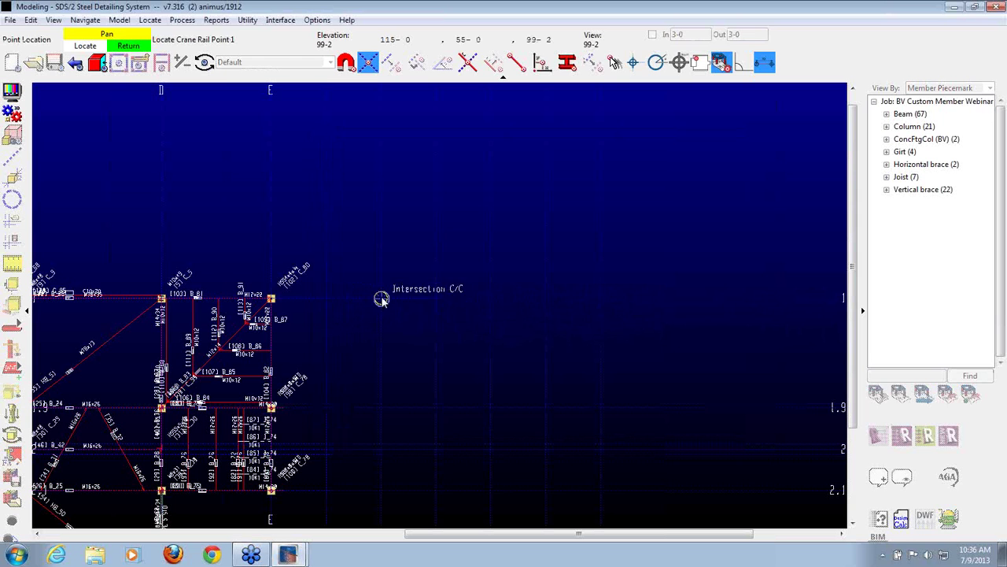
left_click(443, 300)
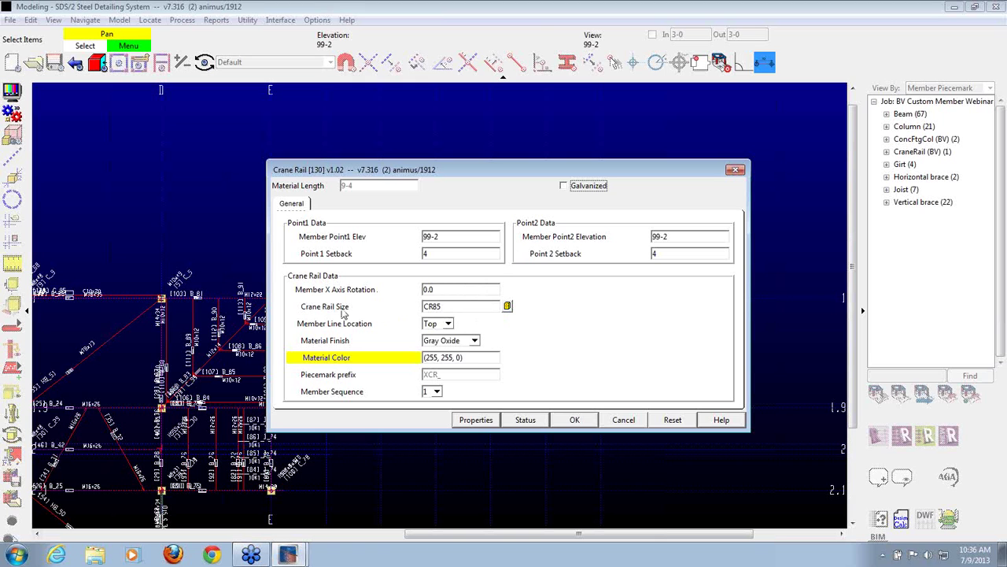
Examine the crane rail's available member line location and member sequence options, keeping Top and sequence 1.
left_click(448, 324)
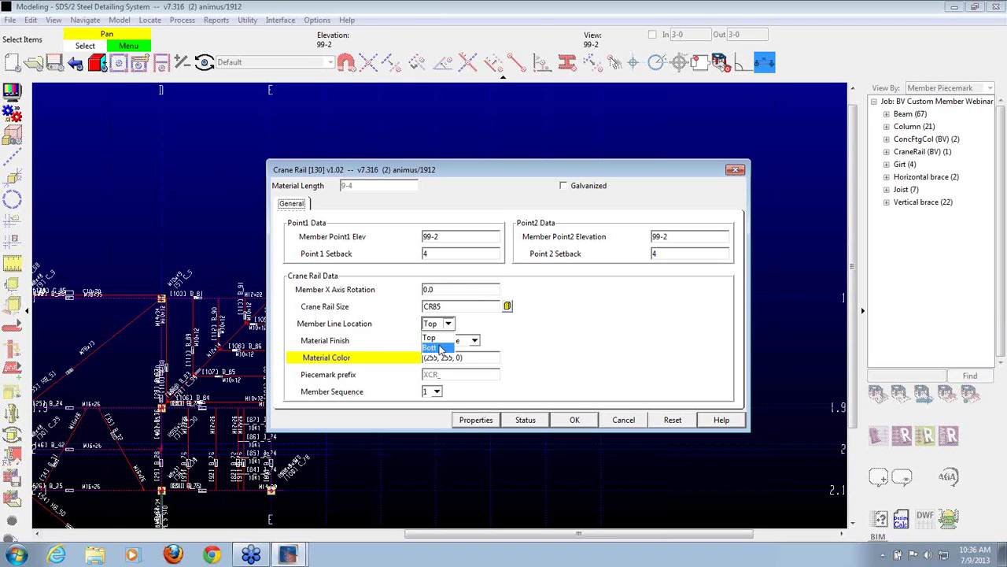
left_click(455, 329)
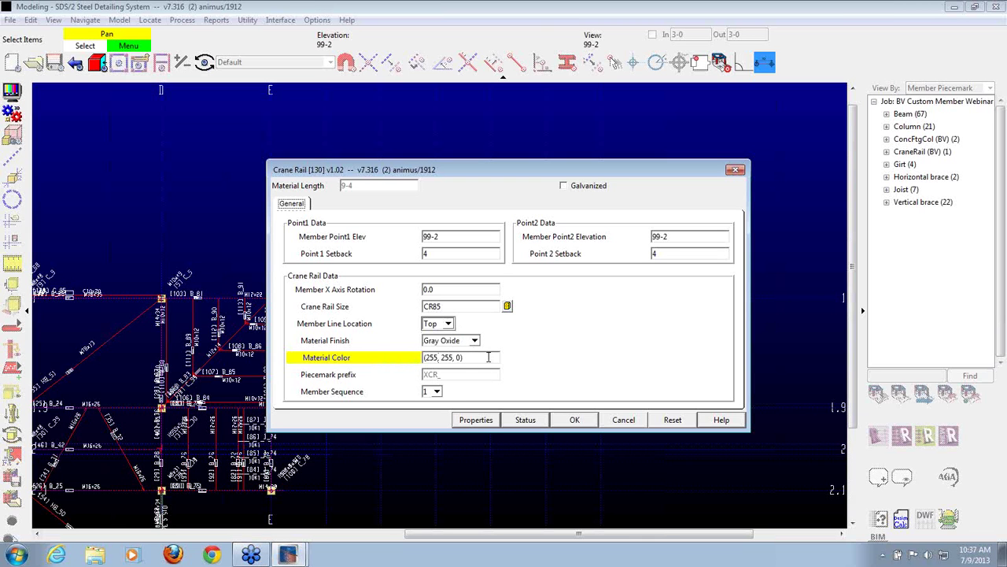
left_click(436, 391)
left_click(437, 391)
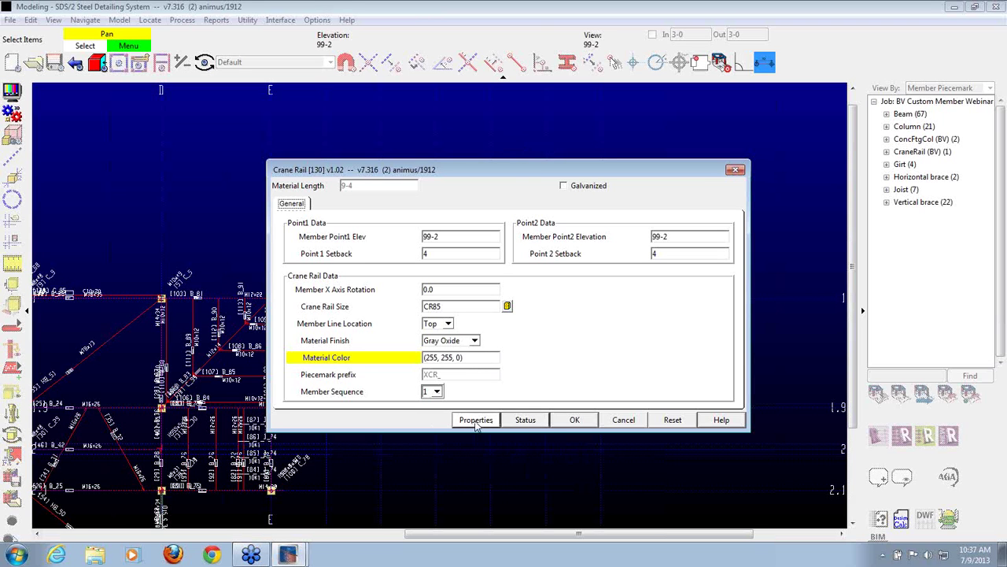
Create the CR85 crane rail with its setbacks of 4, and end the placement without repeating it.
left_click(575, 421)
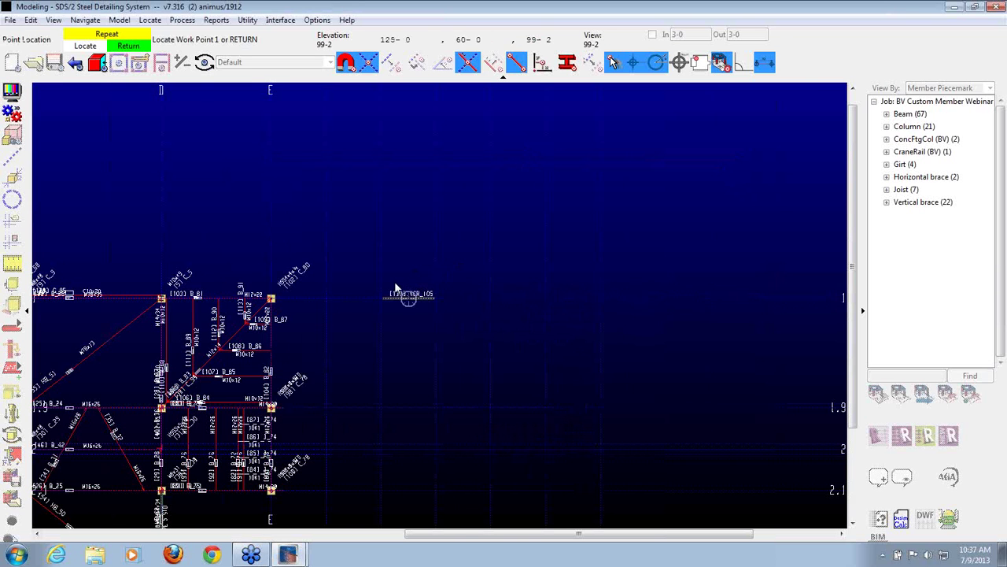
scroll(394, 282, "up", 4)
right_click(406, 367)
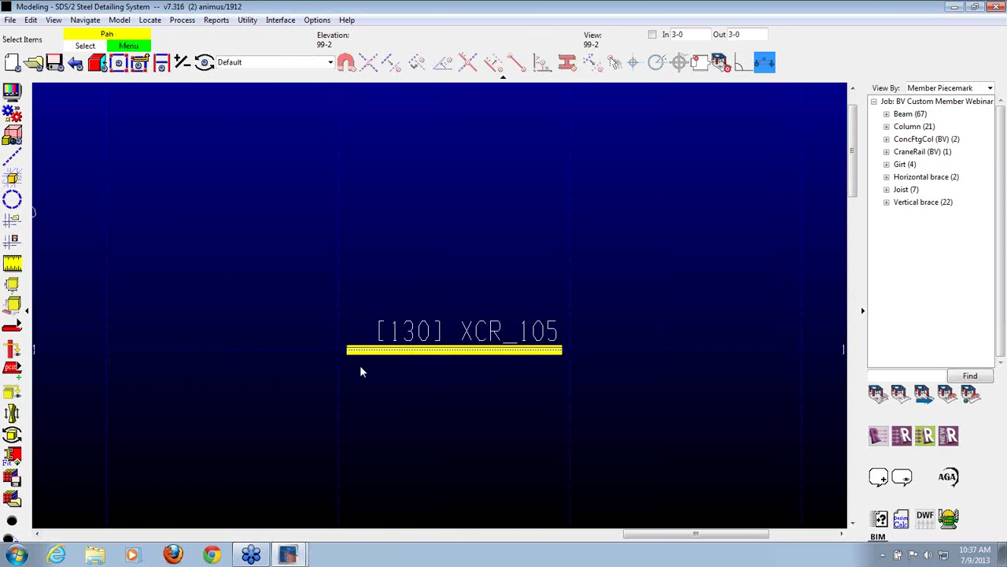
Change the crane rail's member line location to Bott, checking the rail in an isometric view with depth checking on.
middle_click_drag(360, 369, 603, 79)
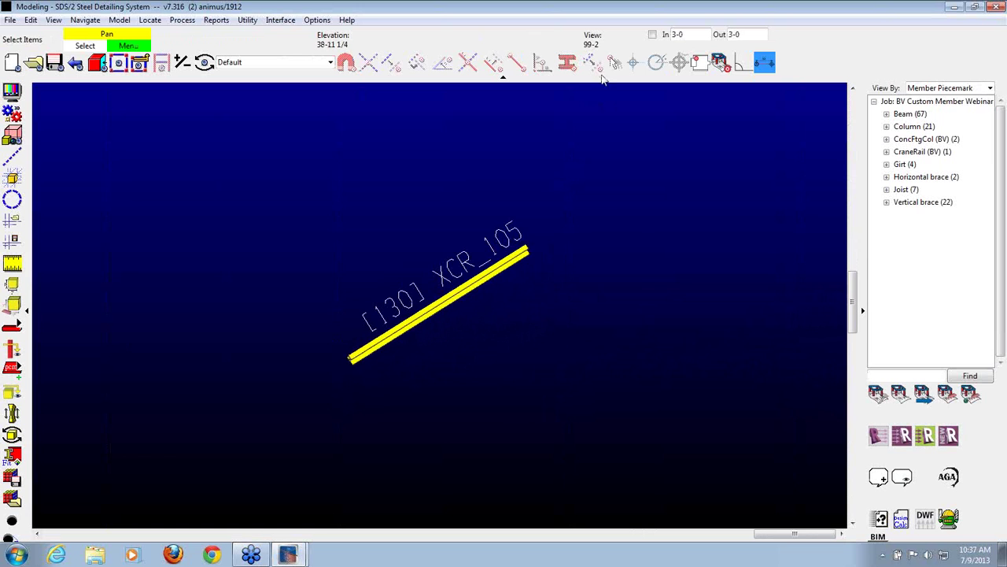
left_click(652, 33)
scroll(321, 338, "up", 3)
scroll(420, 248, "up", 2)
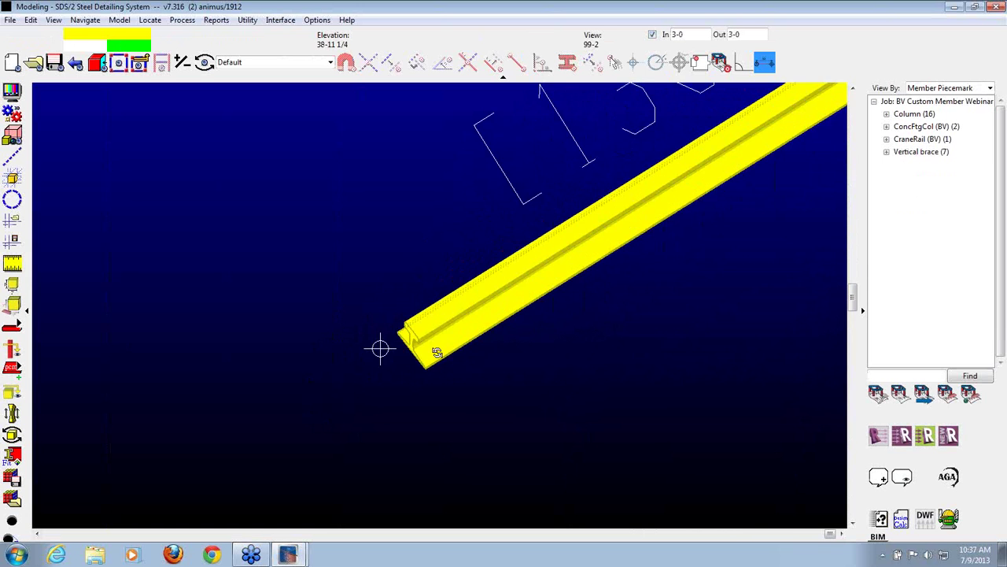
middle_click_drag(436, 351, 450, 255)
scroll(449, 256, "down", 2)
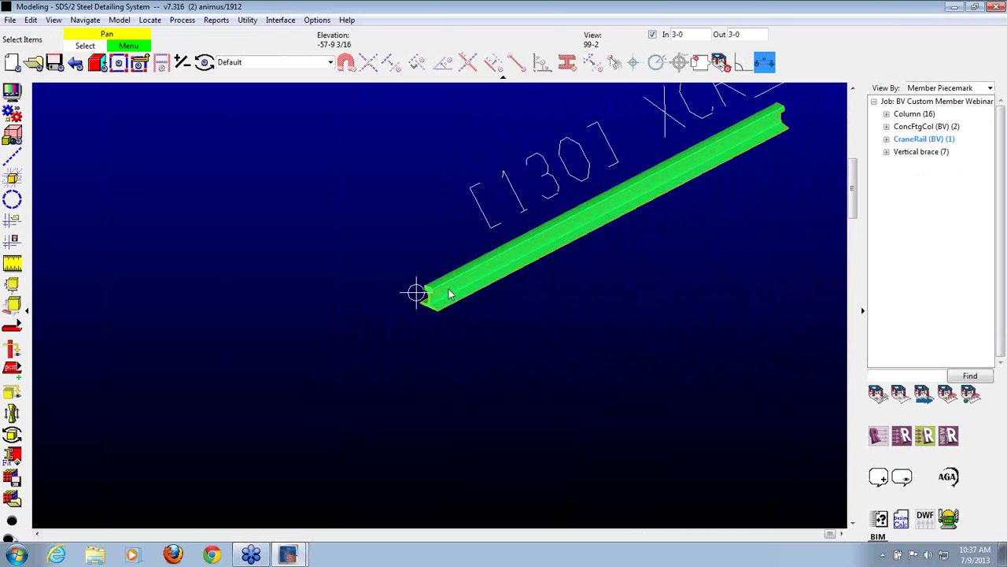
double_click(449, 294)
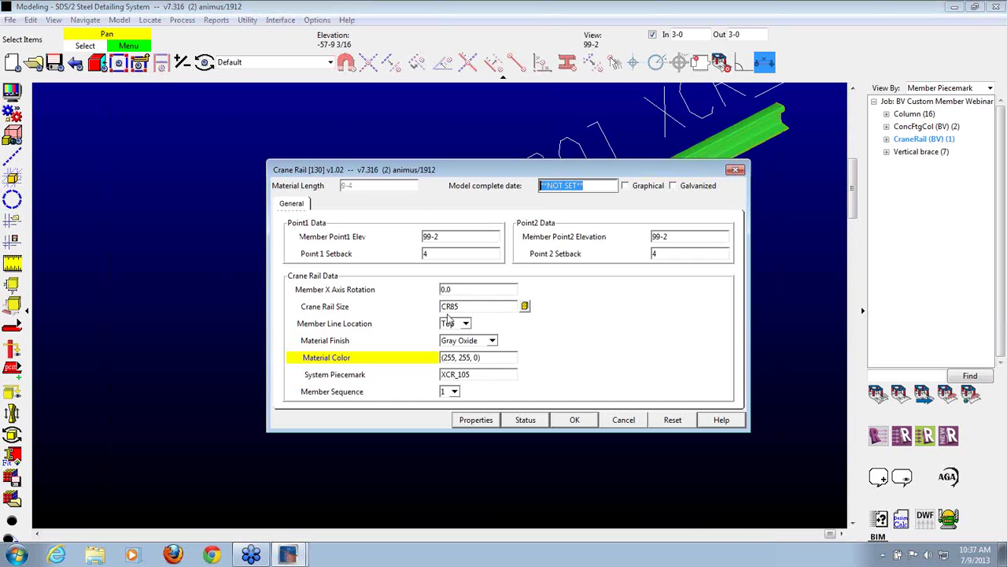
left_click(451, 323)
left_click(461, 347)
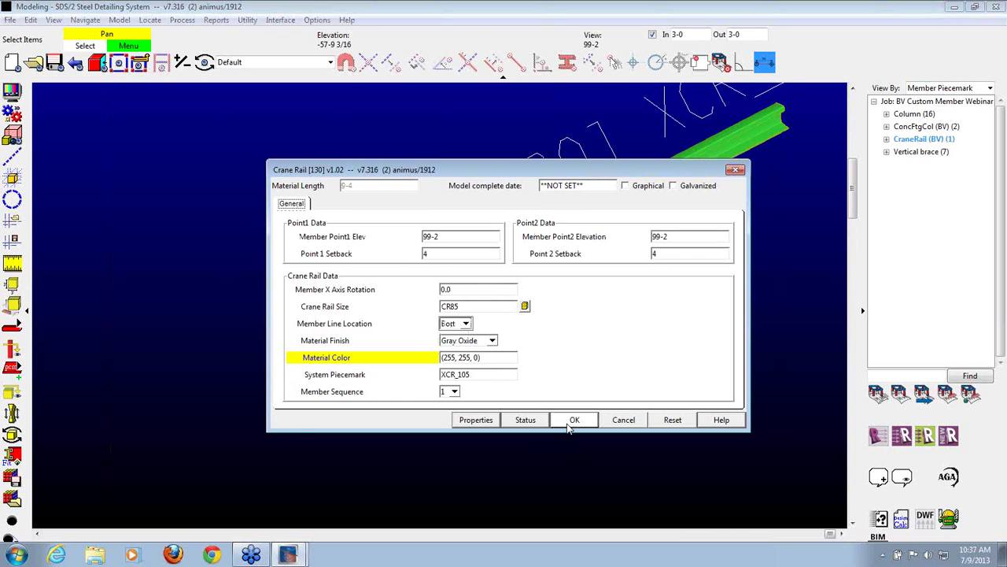
left_click(574, 420)
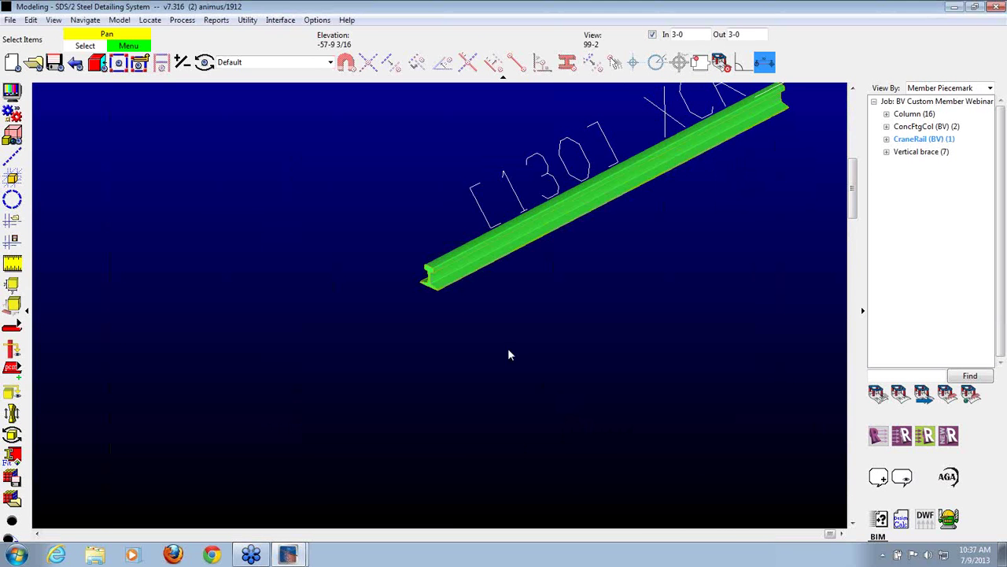
Set the crane rail's member X axis rotation to 90 and deselect the rail.
double_click(446, 276)
double_click(470, 290)
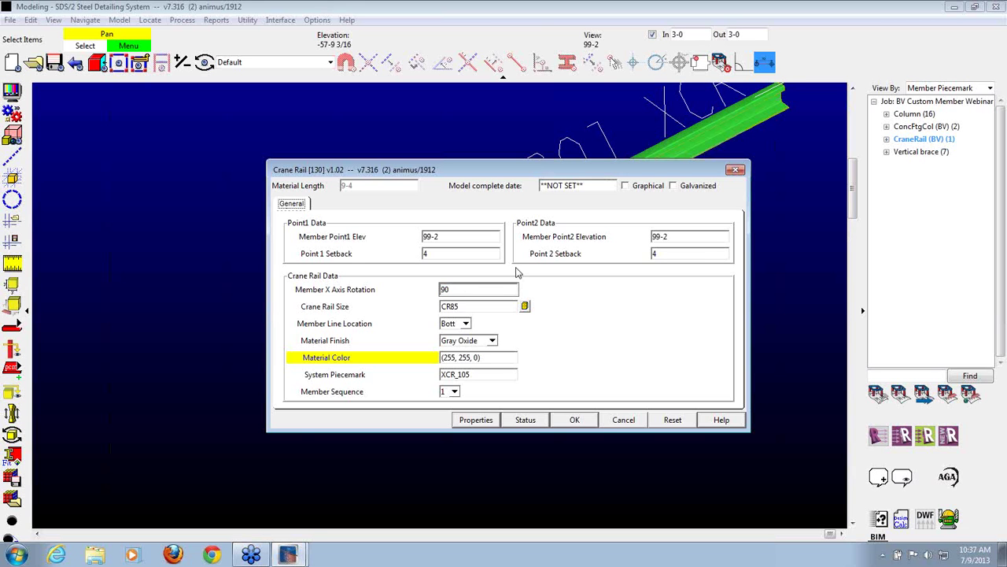
left_click(558, 419)
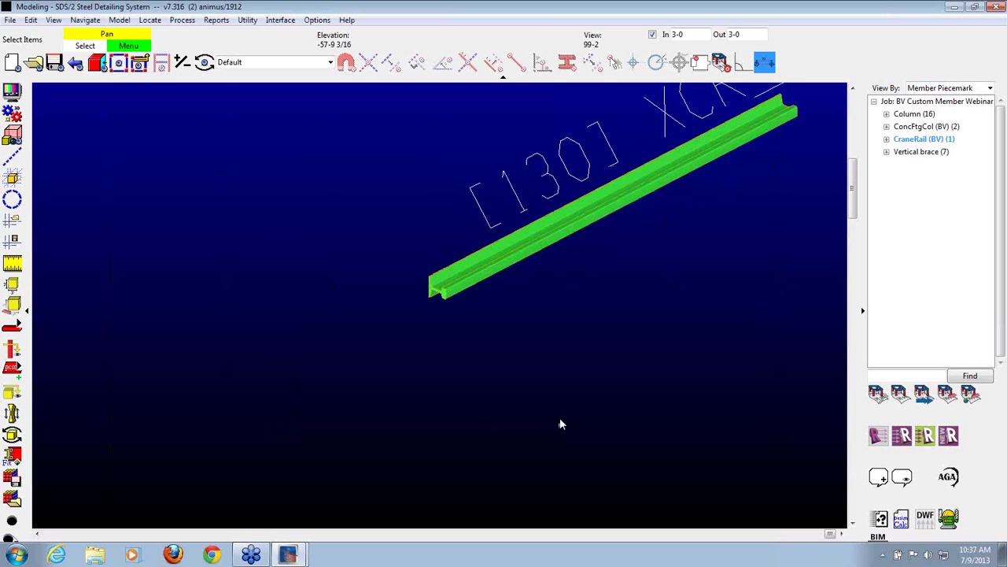
left_click(496, 263)
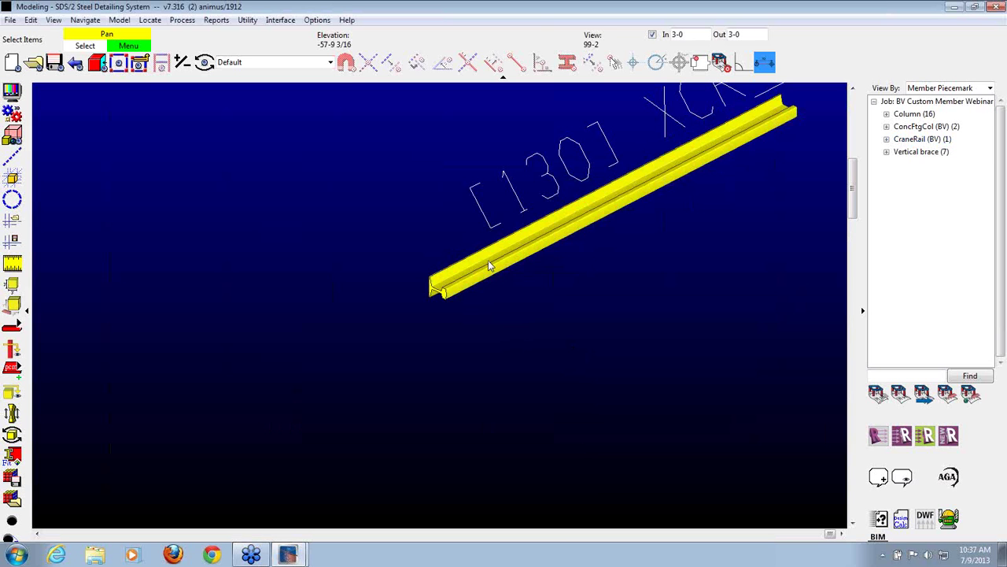
Return to the 99-2 plan view and lay out a TiltUp (BV) panel between two points on grid line 1 beyond the crane rail.
left_click(79, 66)
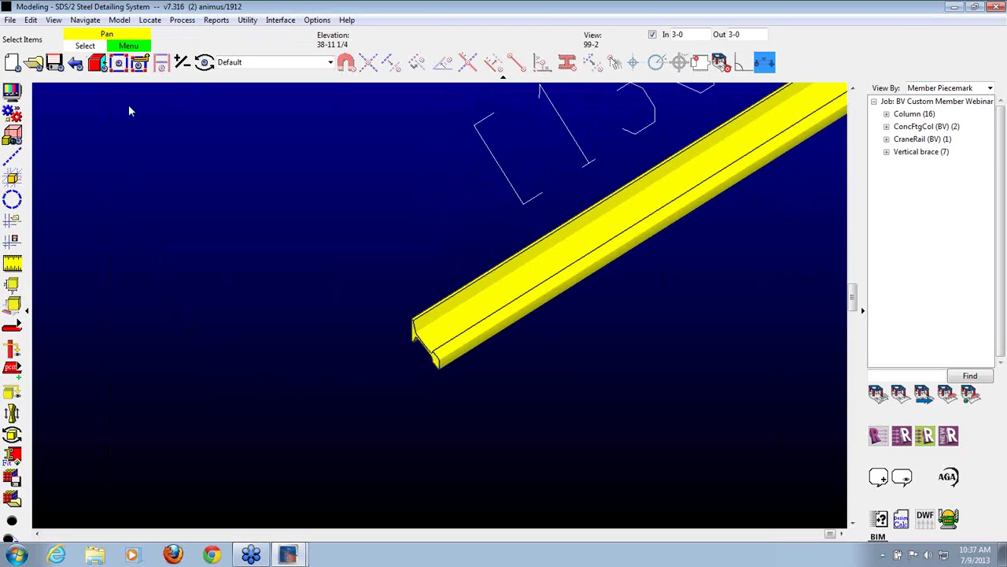
left_click(76, 64)
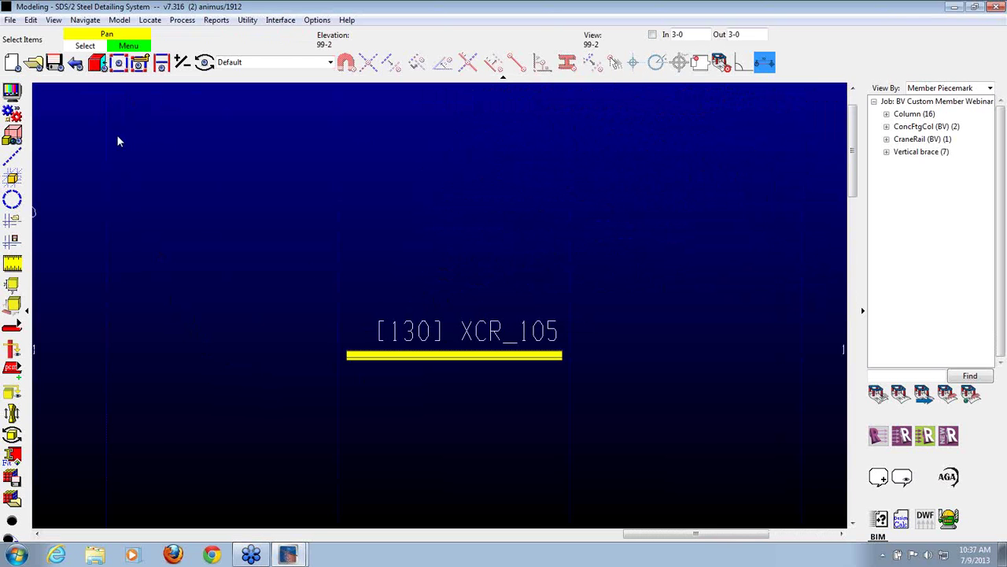
scroll(406, 301, "down", 2)
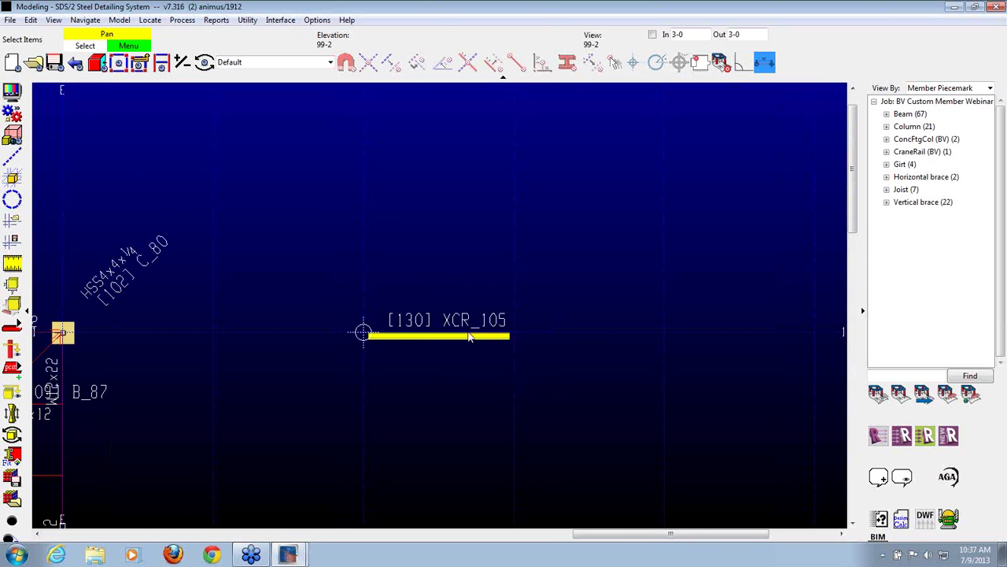
scroll(346, 331, "down", 2)
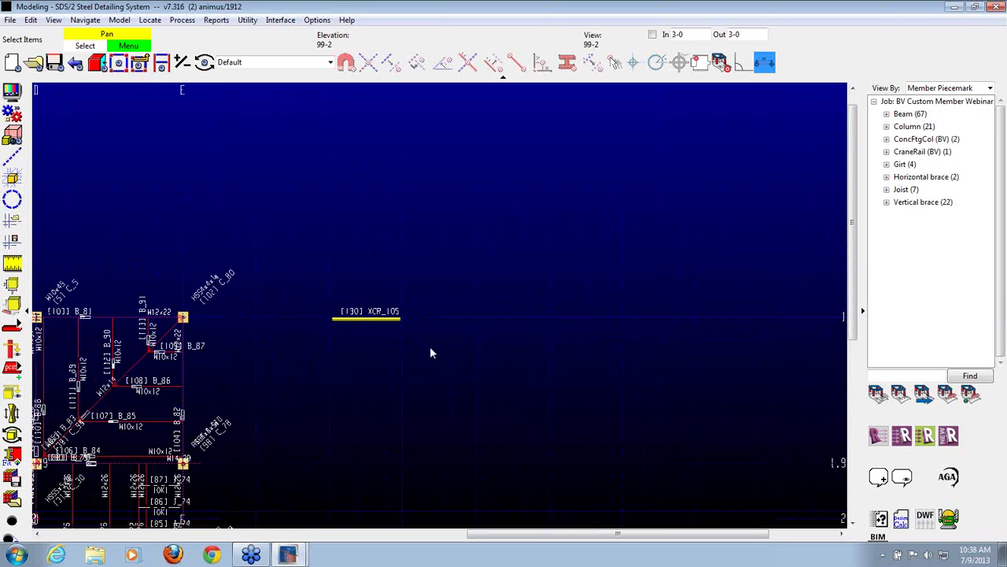
key("a")
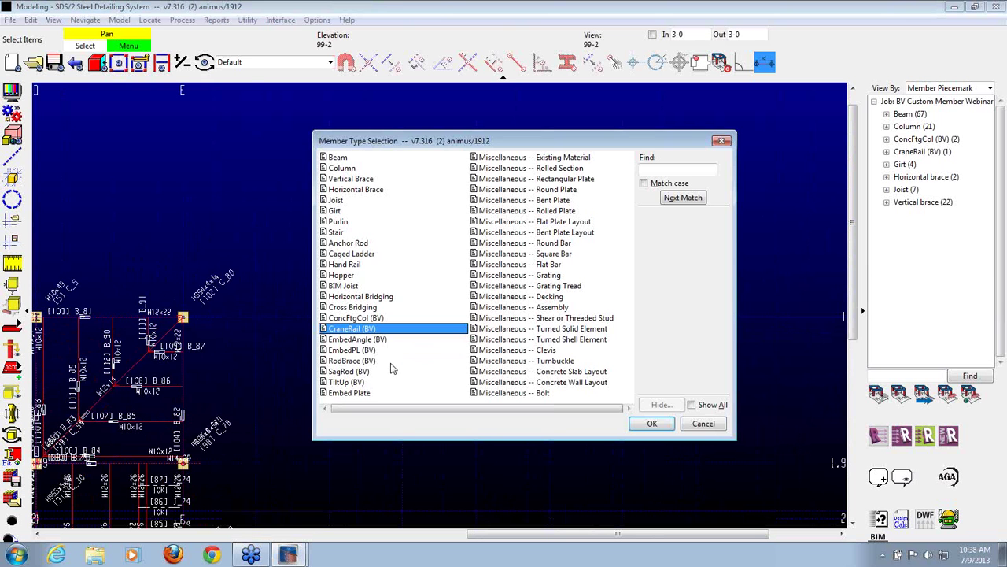
double_click(349, 382)
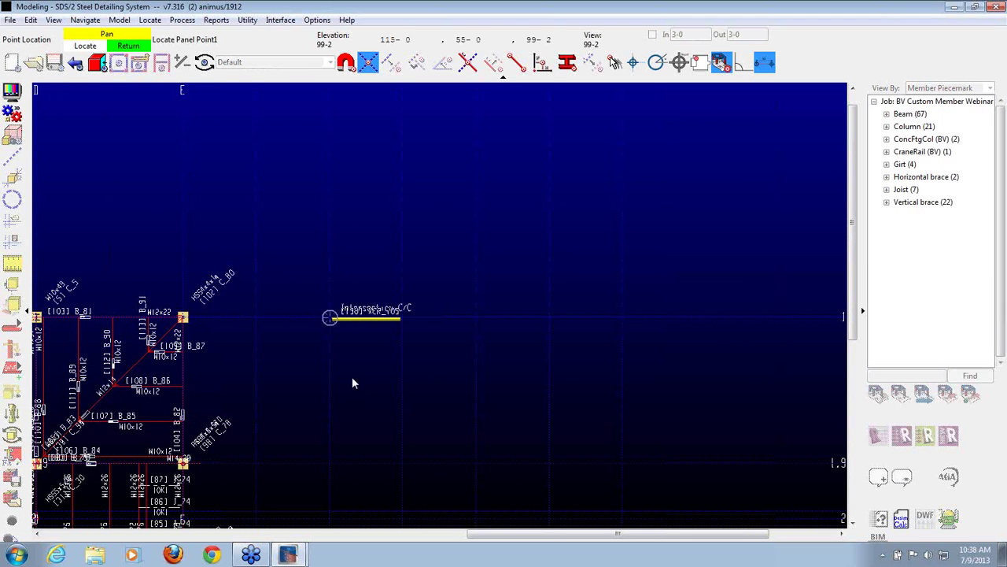
left_click(492, 320)
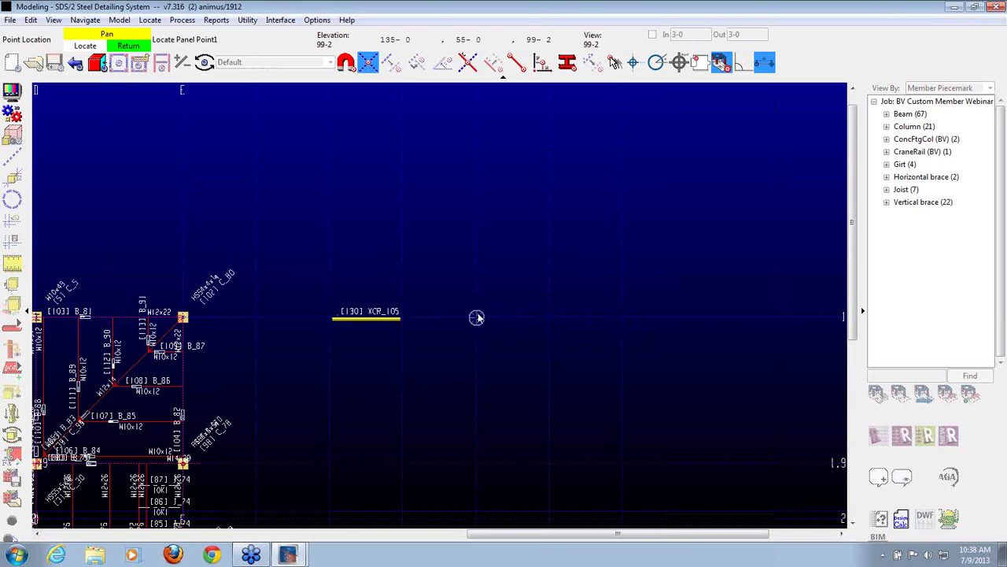
left_click(568, 323)
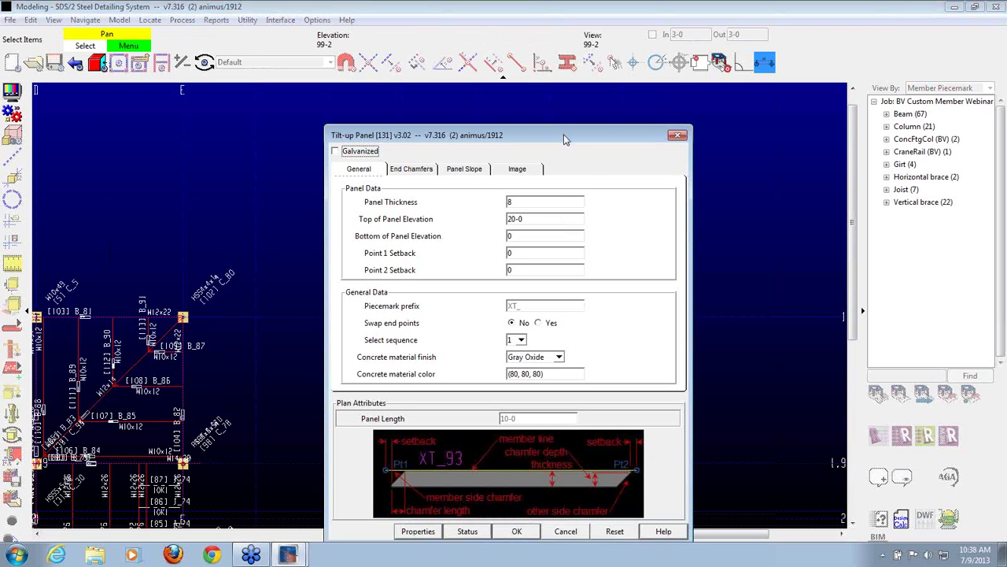
Set the tilt-up panel's top elevation to 126-0 and its bottom elevation to 99-2.
left_click_drag(564, 139, 556, 78)
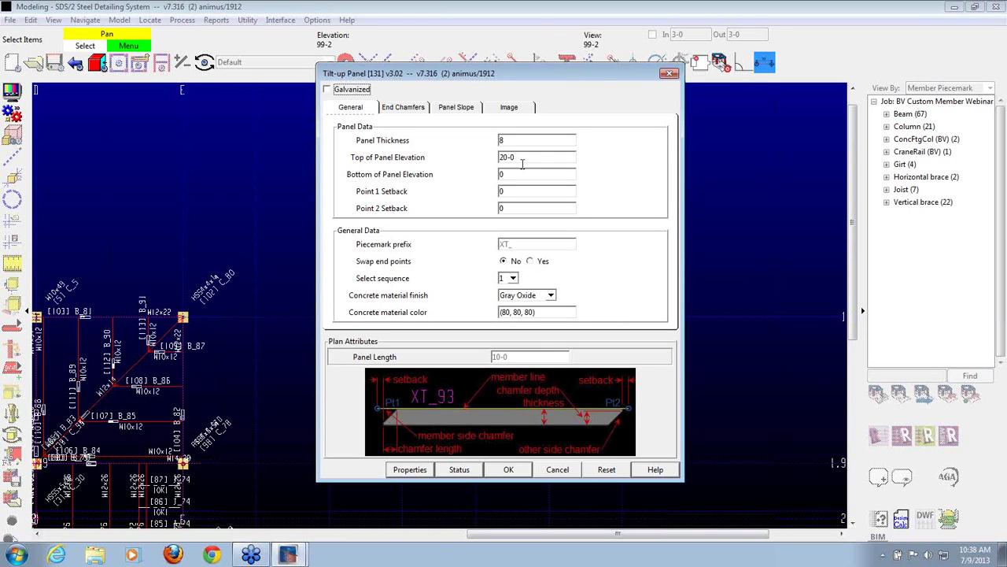
double_click(540, 158)
type("12")
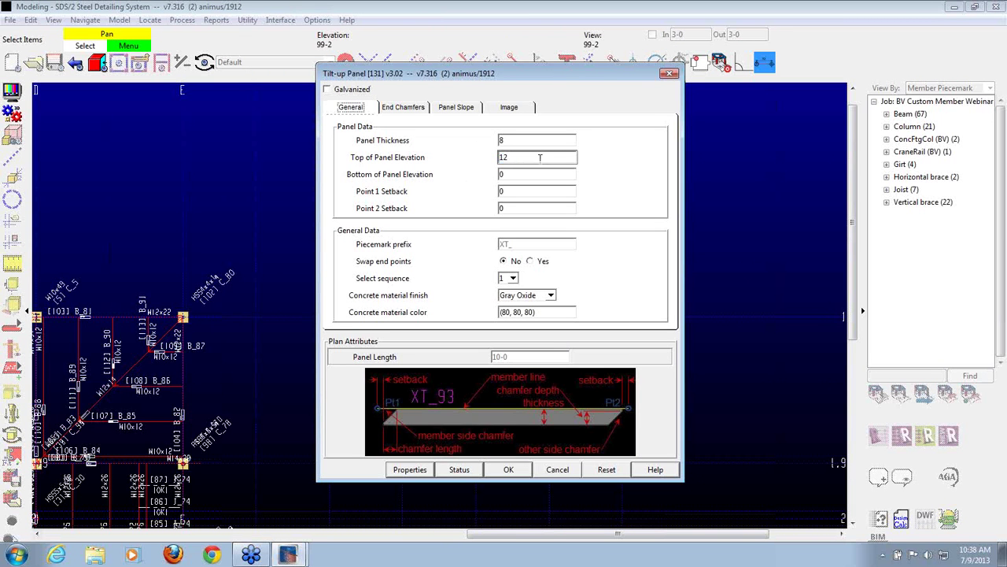
type("6-0")
double_click(511, 174)
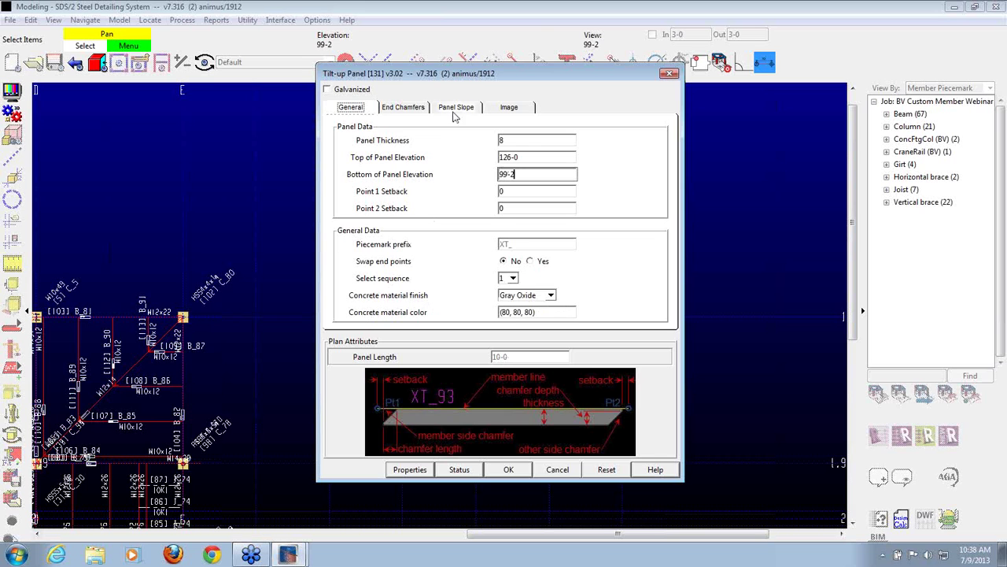
Set the panel's left end chamfer to Other side and right to Member side, and create it without placing another panel.
left_click(399, 111)
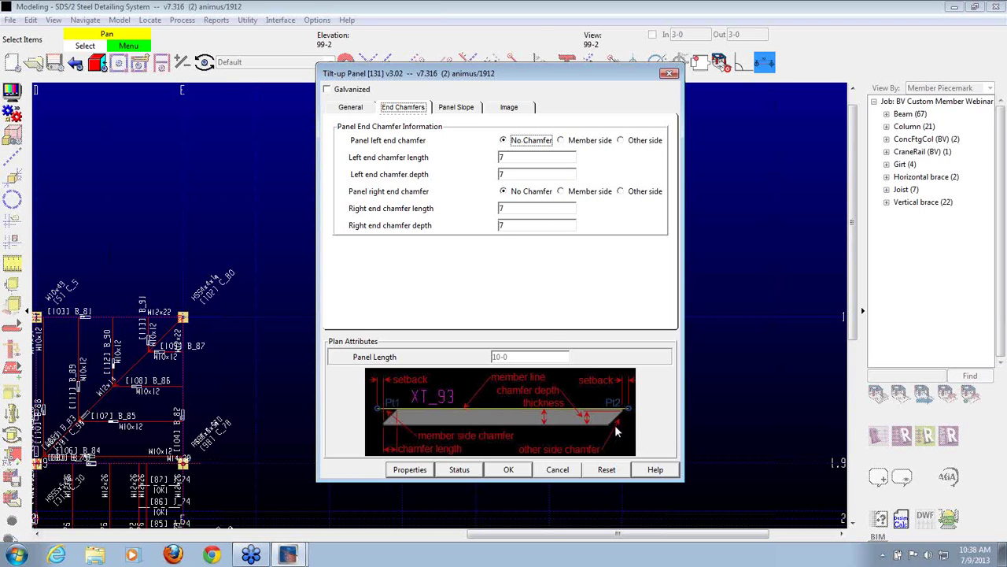
left_click(634, 140)
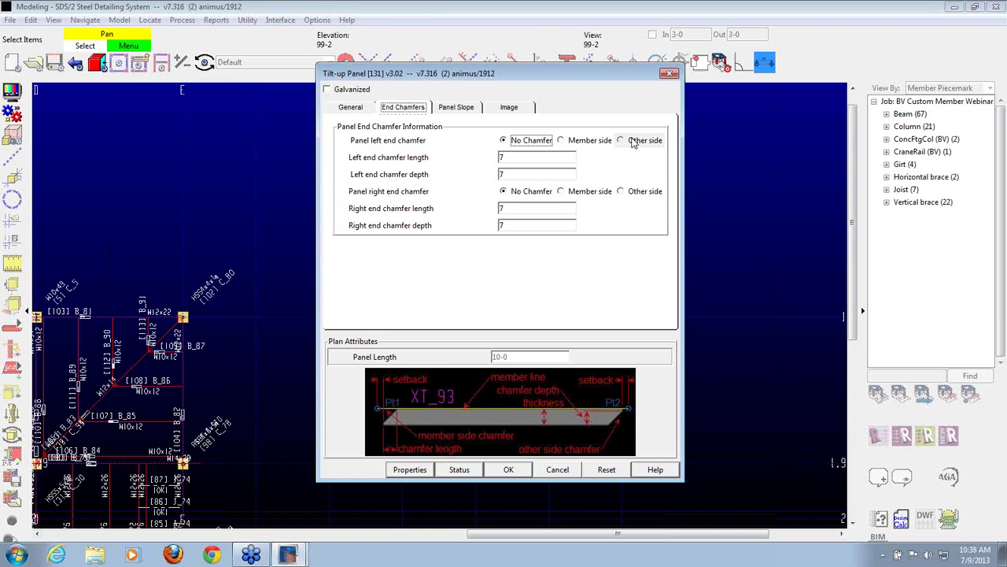
left_click(578, 190)
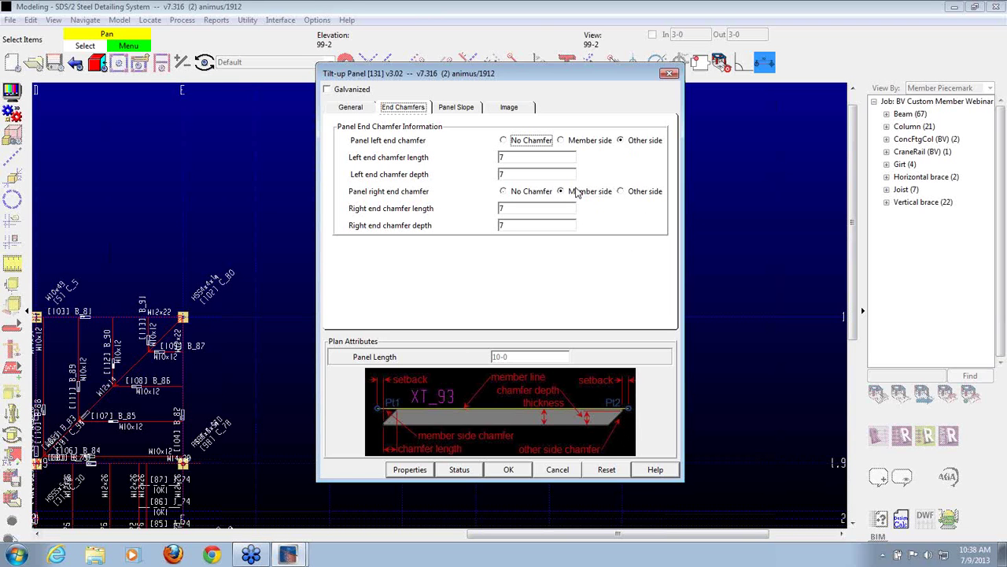
left_click(514, 471)
right_click(514, 468)
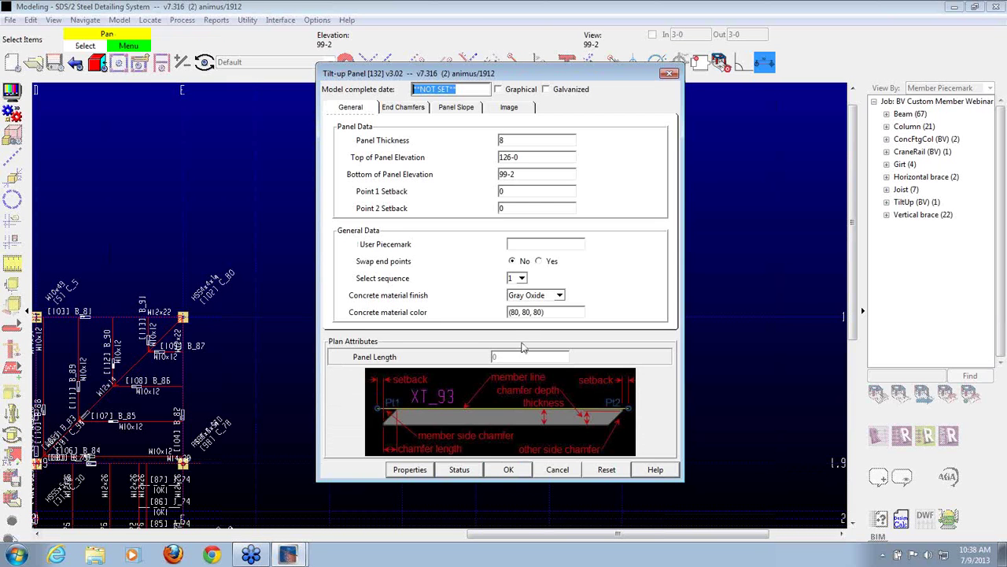
left_click(556, 471)
Reverse the tilt-up panel's end chamfers, with the left on Member side and the right on Other side.
scroll(531, 322, "up", 4)
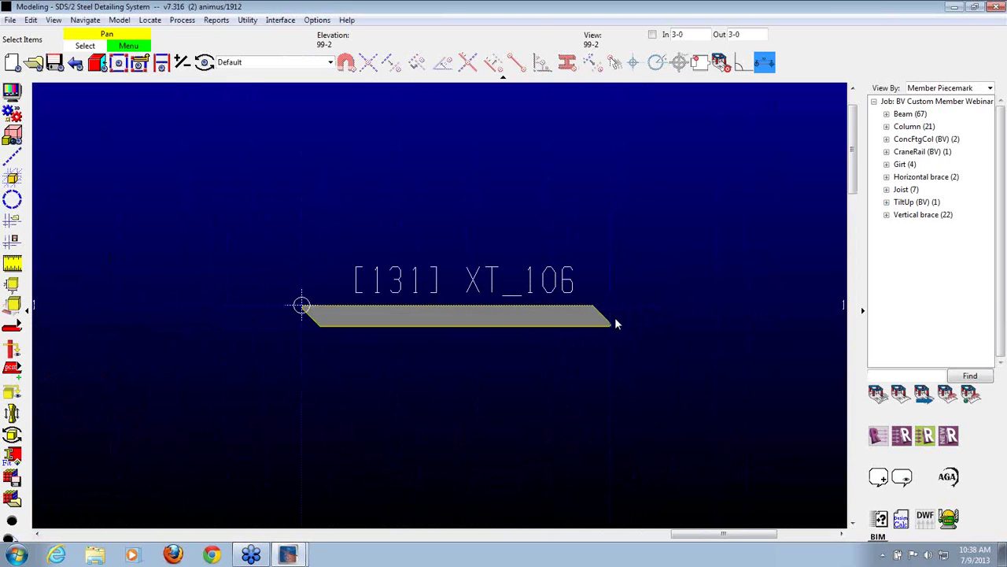
double_click(469, 318)
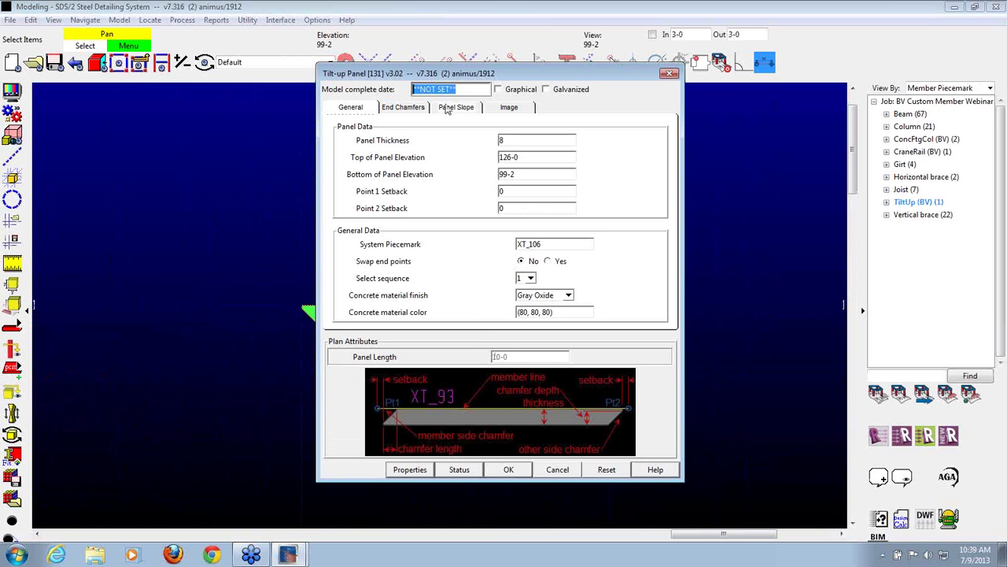
left_click(403, 108)
left_click(587, 141)
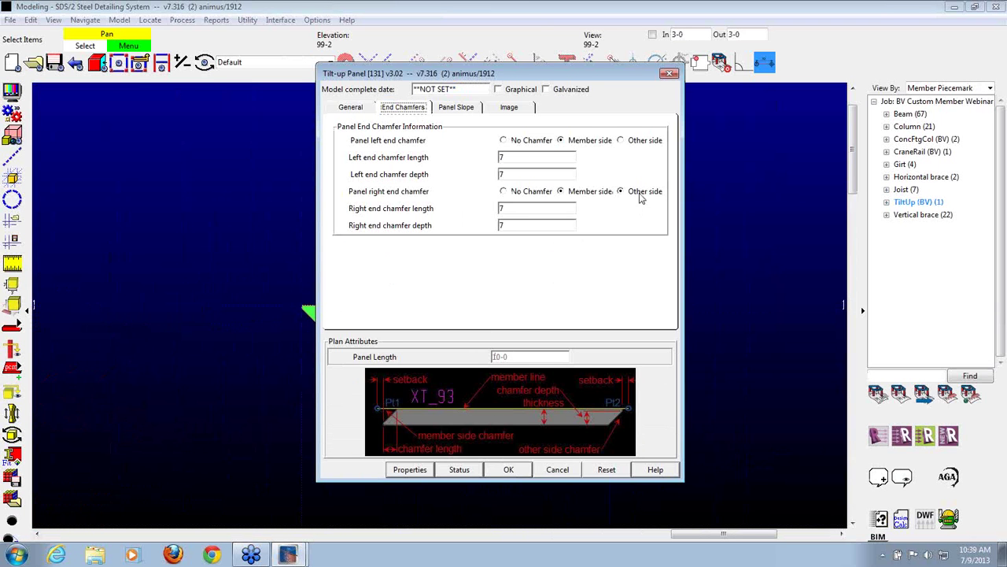
left_click(508, 470)
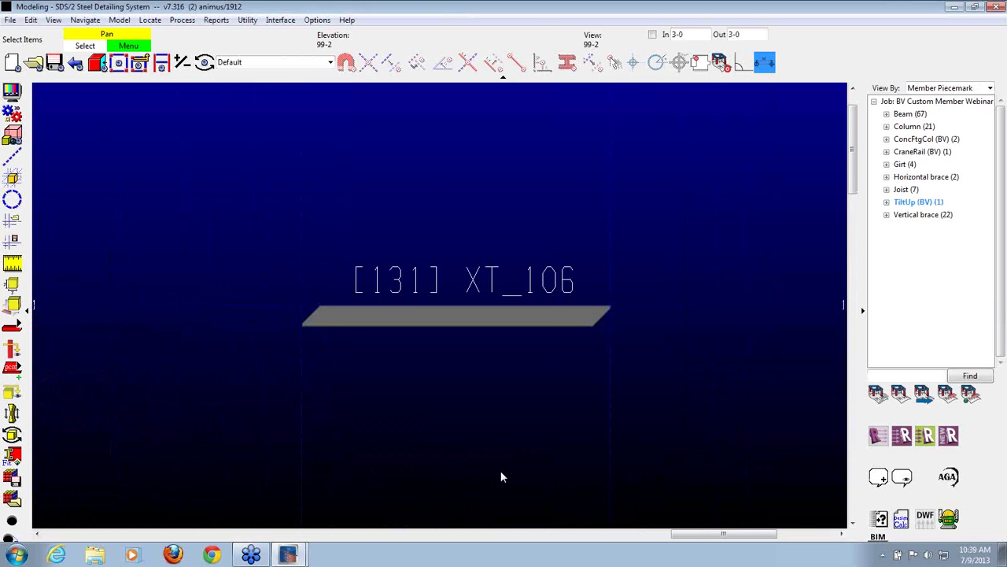
Slope the tilt-up panel's top with left angle 5.0, right angle -5.0 and a peak 5-0 from the right end, consulting the slope diagram.
double_click(494, 324)
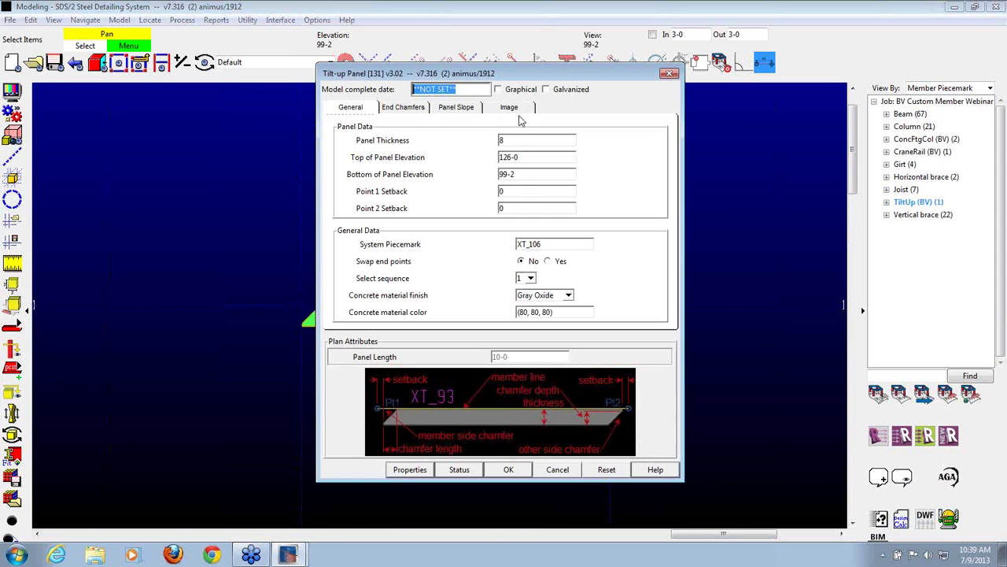
left_click(461, 110)
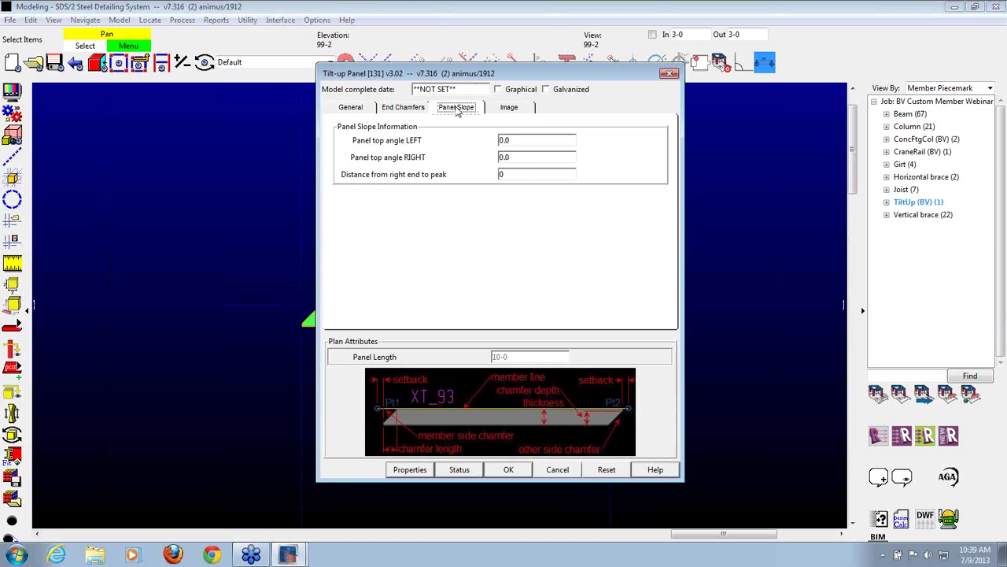
left_click(516, 111)
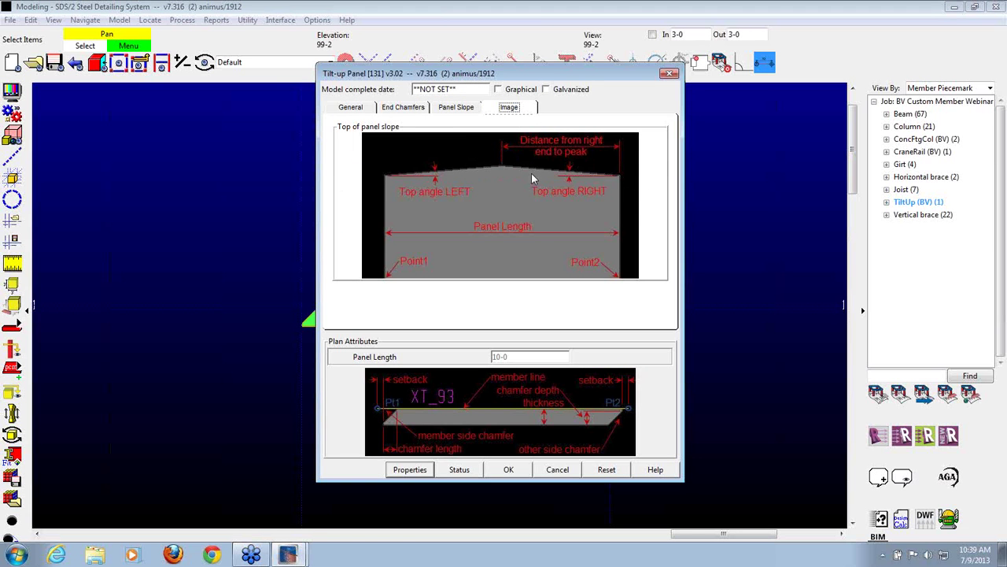
left_click(457, 107)
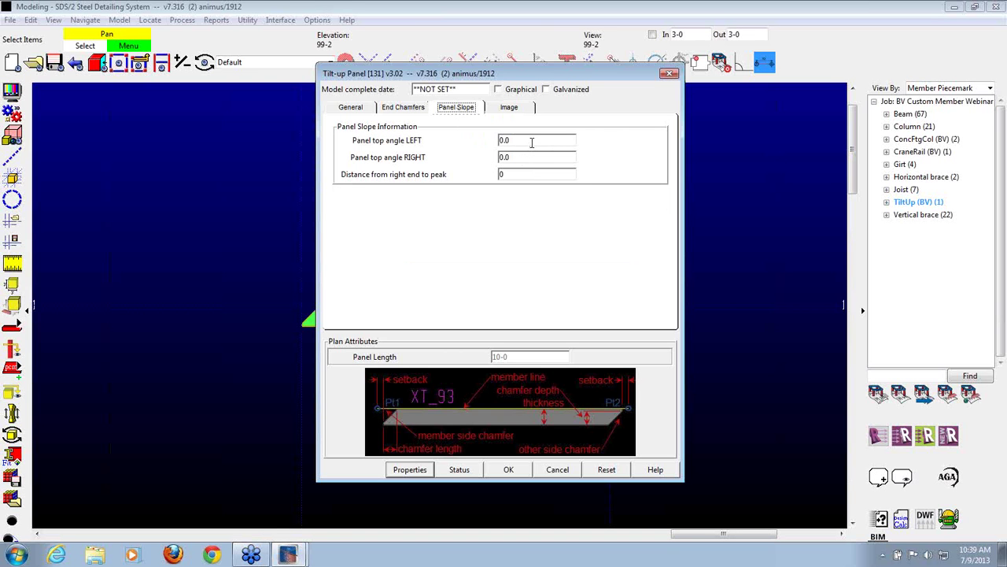
left_click(532, 142)
left_click(538, 157)
type("-5")
key("Tab")
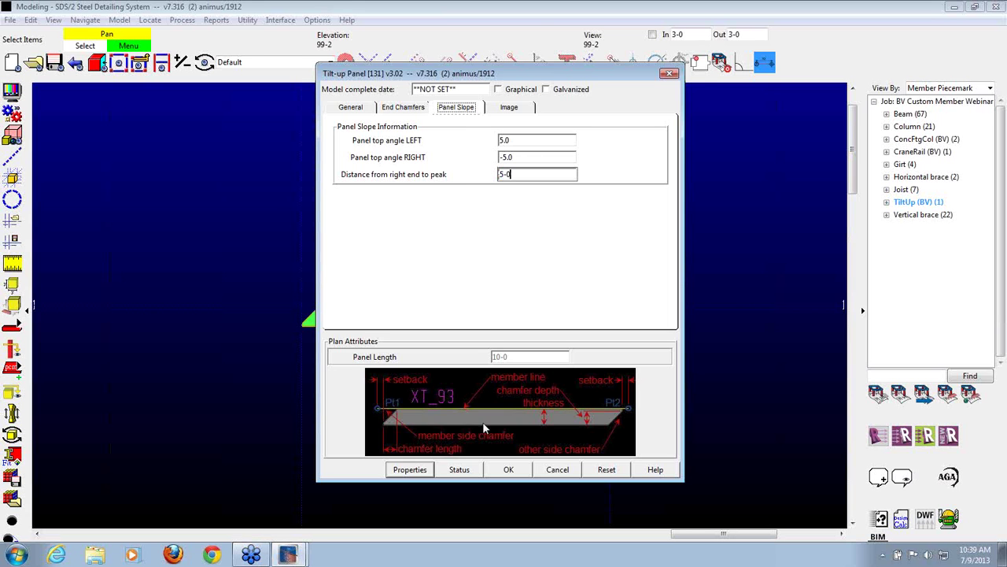
left_click(508, 469)
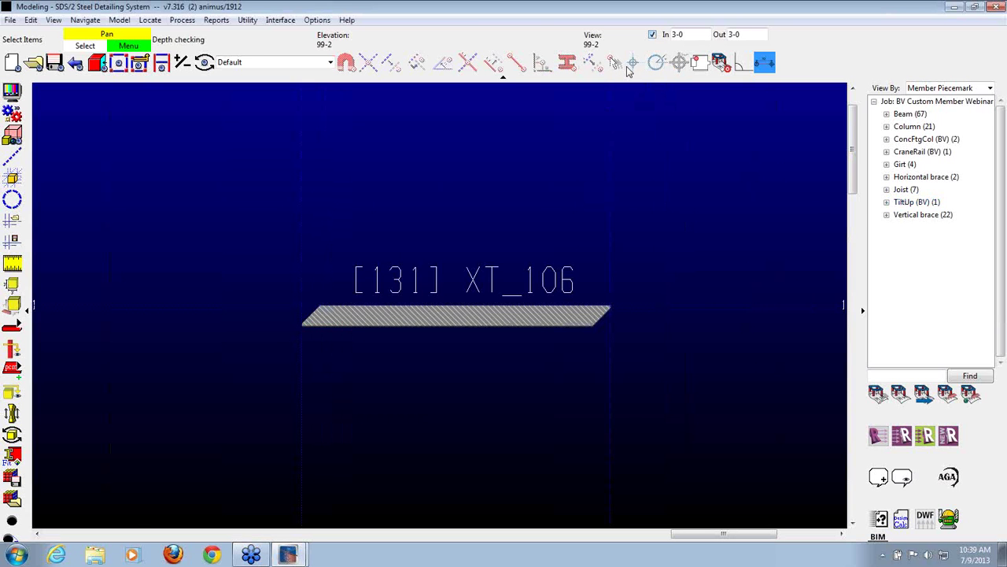
left_click(652, 34)
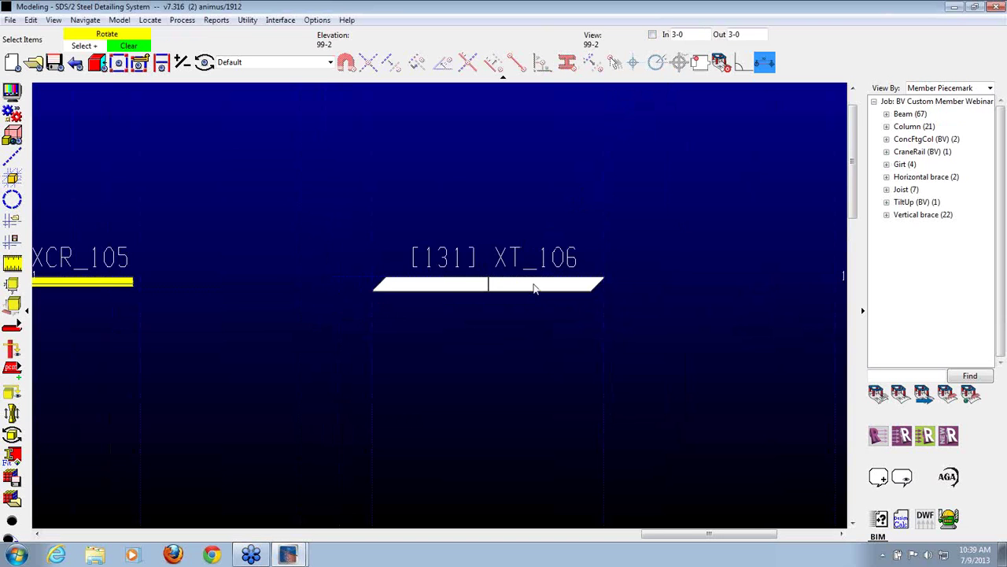
Set the tilt-up panel's right top angle to 0, leaving only the left side of its top sloped.
middle_click_drag(534, 288, 533, 115)
scroll(540, 206, "down", 1)
scroll(536, 190, "up", 4)
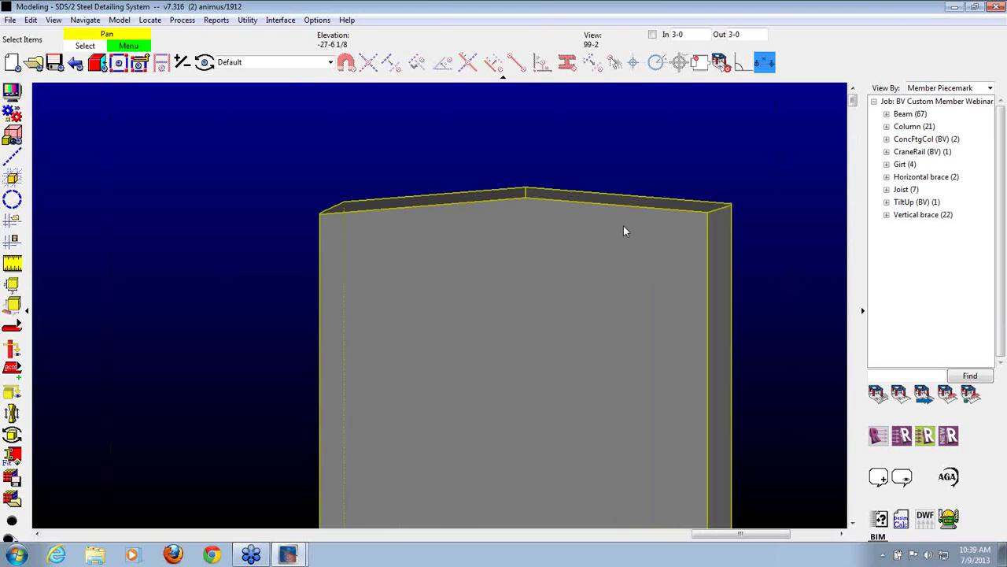
double_click(624, 227)
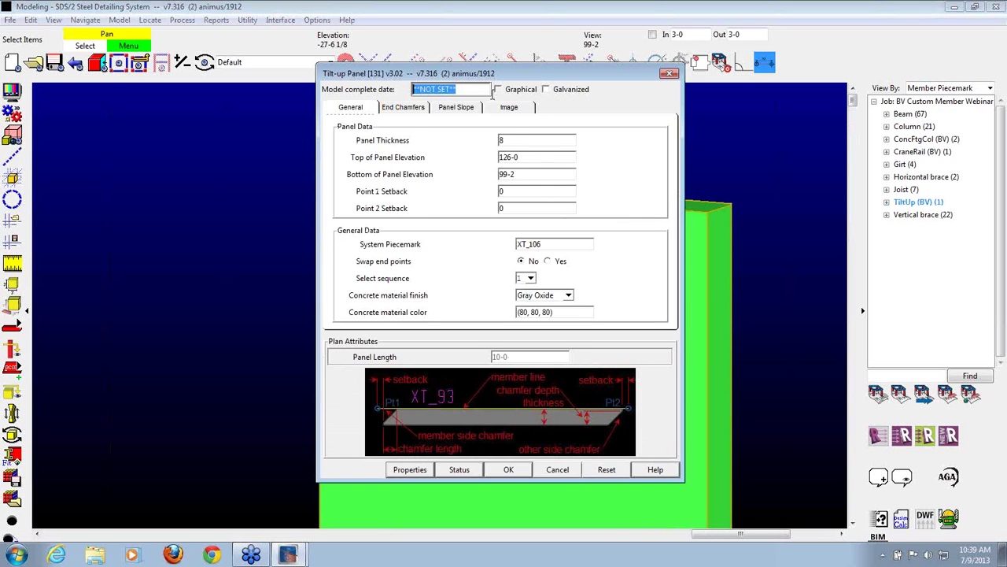
left_click(456, 107)
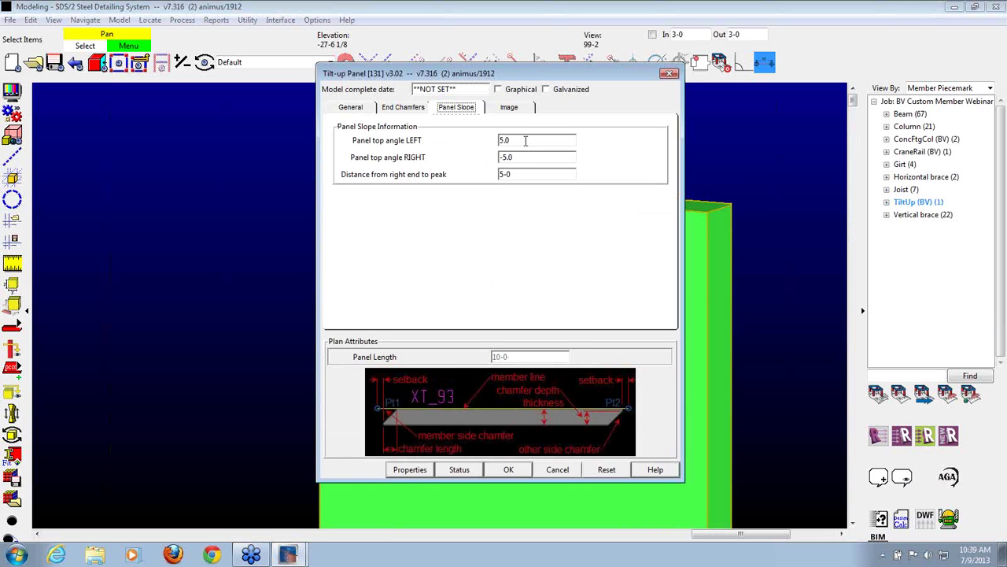
double_click(520, 157)
type("0")
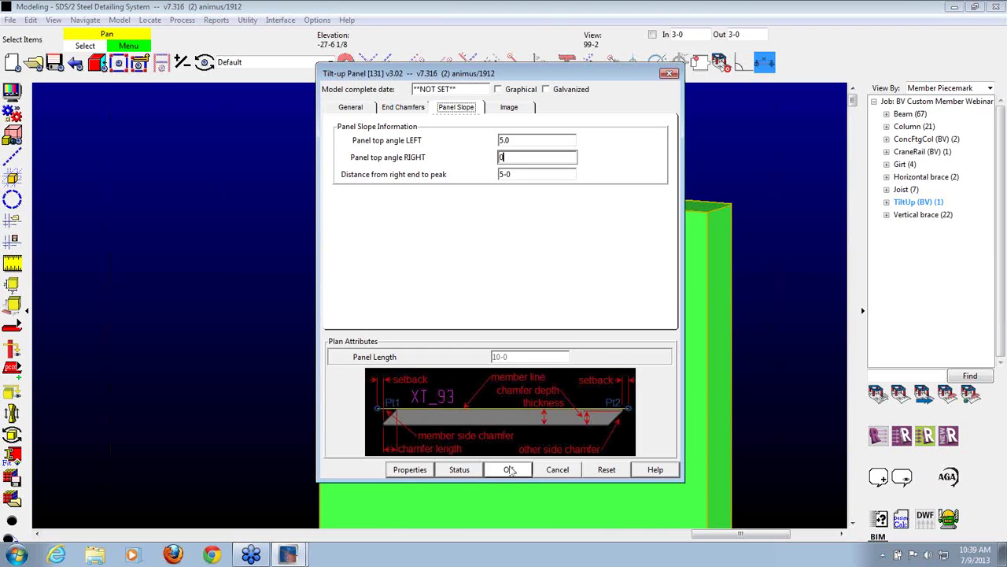
left_click(512, 472)
scroll(596, 195, "down", 2)
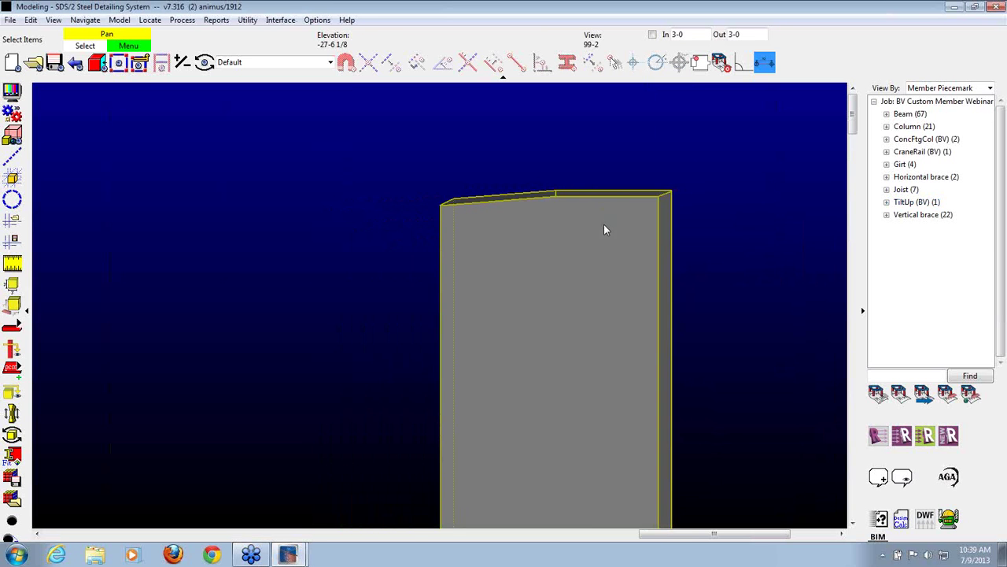
Review the tilt-up panel's general settings and member status, and the crane rail's settings, closing each without editing.
mouse_move(619, 197)
middle_mouse_down("shift")
mouse_move(643, 189)
mouse_move(620, 174)
mouse_move(591, 202)
mouse_move(579, 321)
mouse_move(503, 275)
middle_mouse_up("shift")
double_click(505, 248)
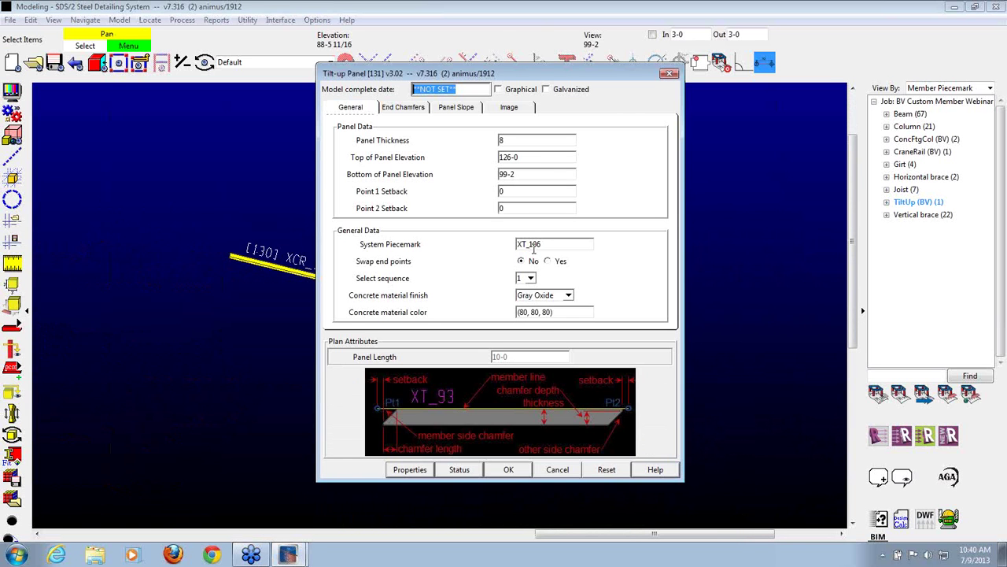
left_click(459, 469)
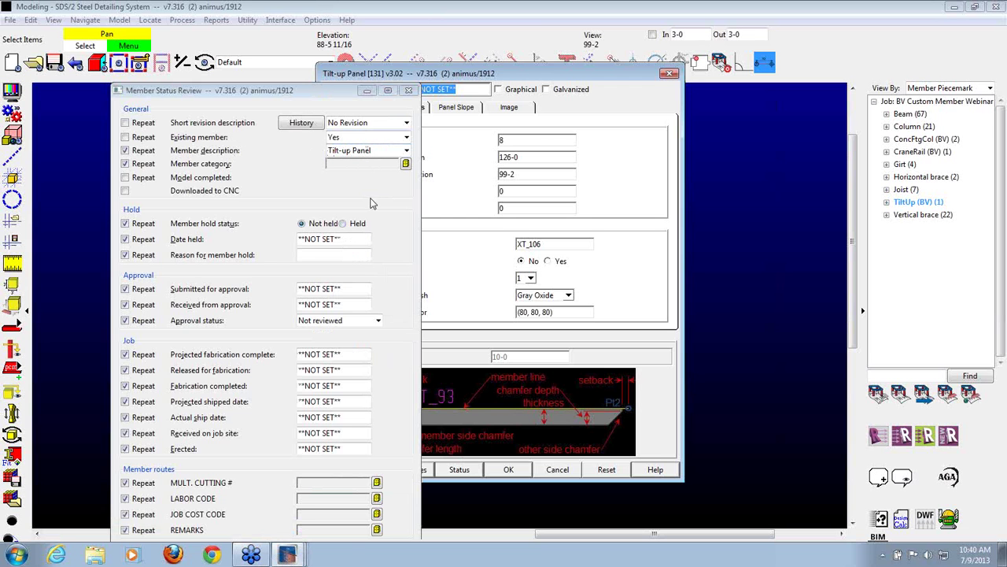
scroll(306, 323, "down", 3)
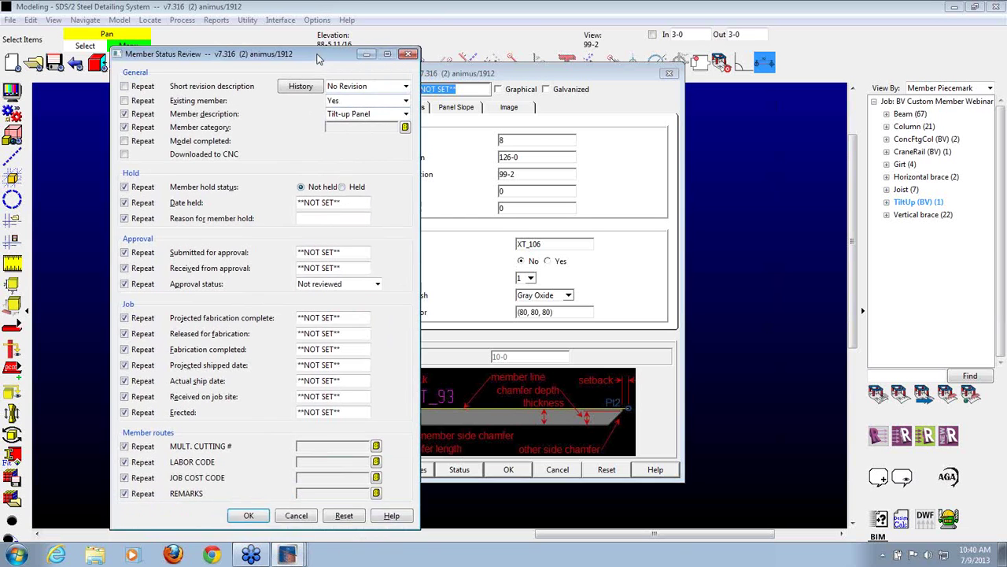
left_click(264, 514)
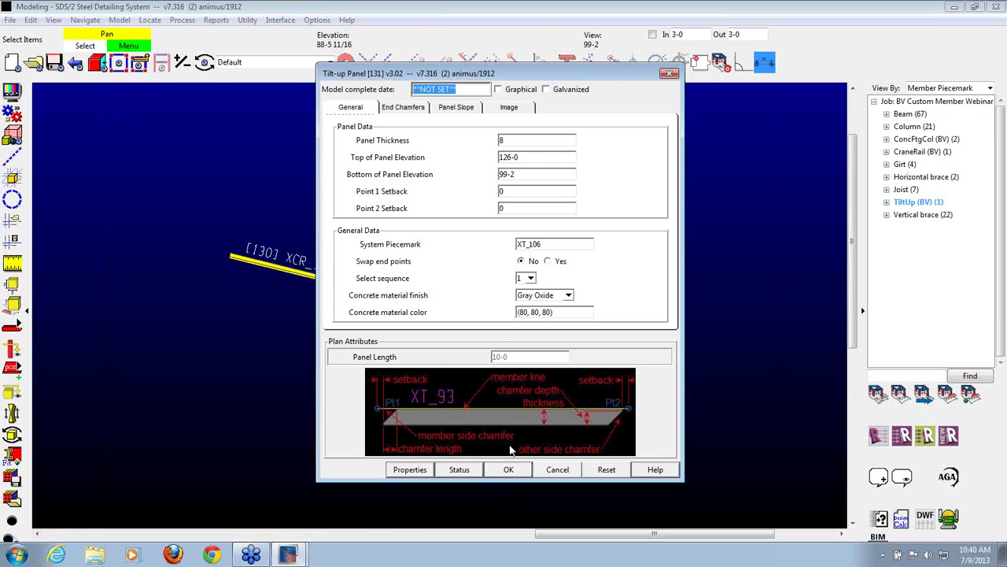
left_click_drag(450, 72, 525, 86)
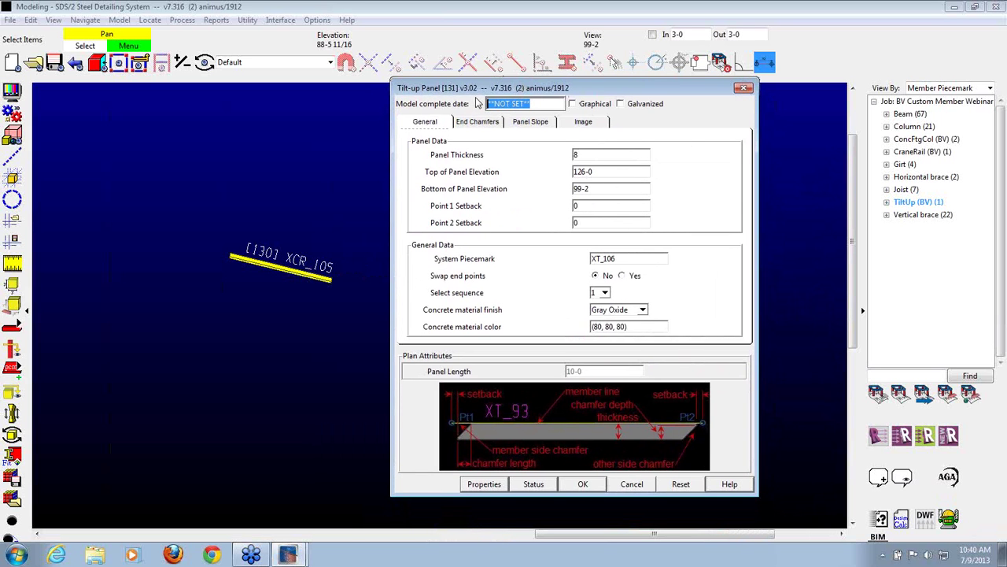
left_click(744, 90)
double_click(225, 249)
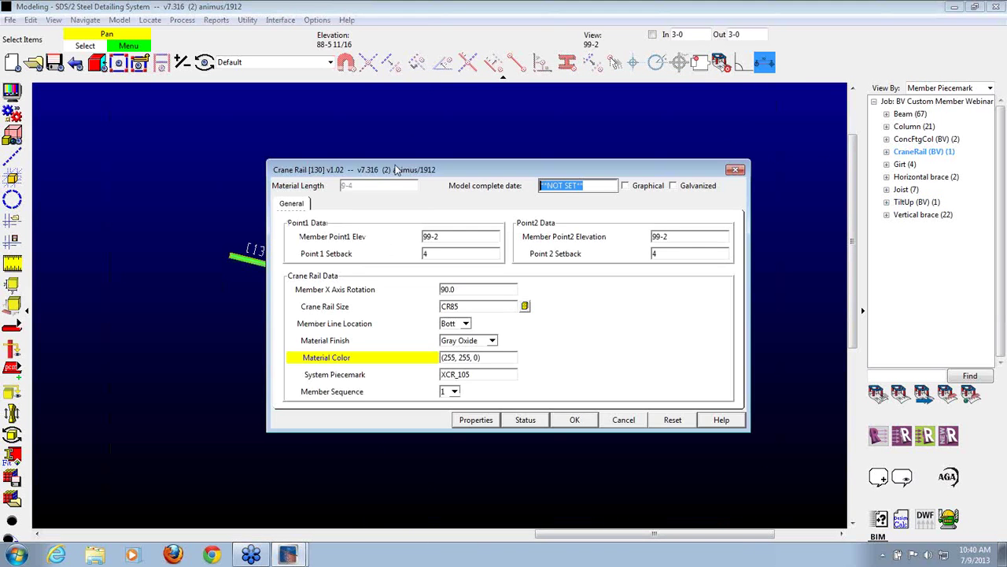
left_click(738, 171)
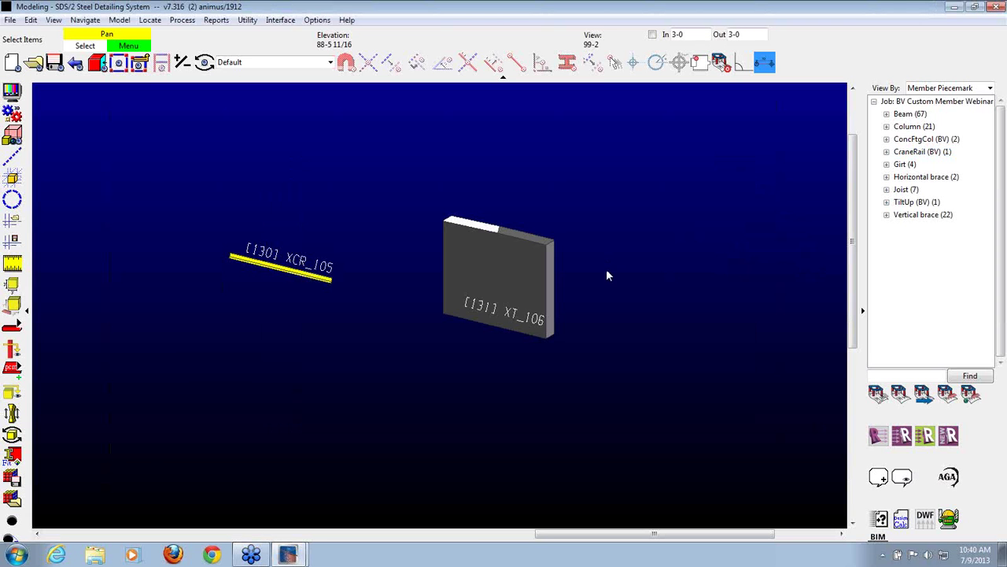
Open erection view 3 in place of the 99-2 plan.
scroll(611, 307, "down", 5)
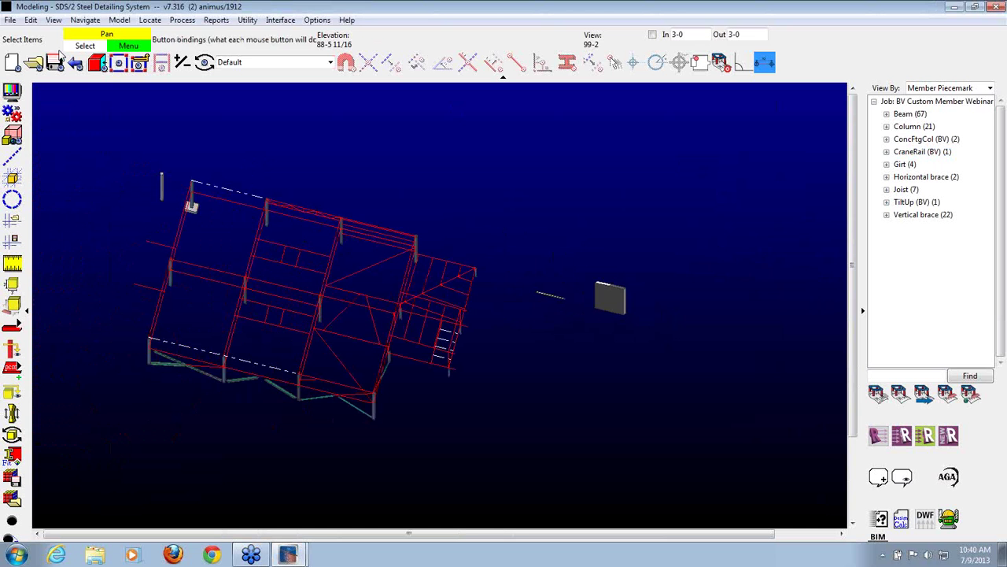
left_click(34, 62)
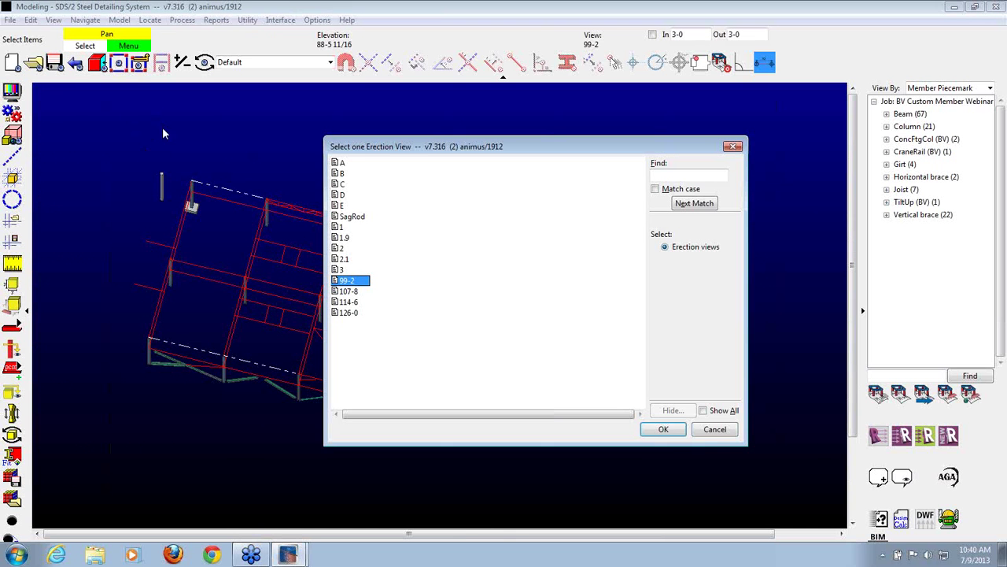
double_click(340, 270)
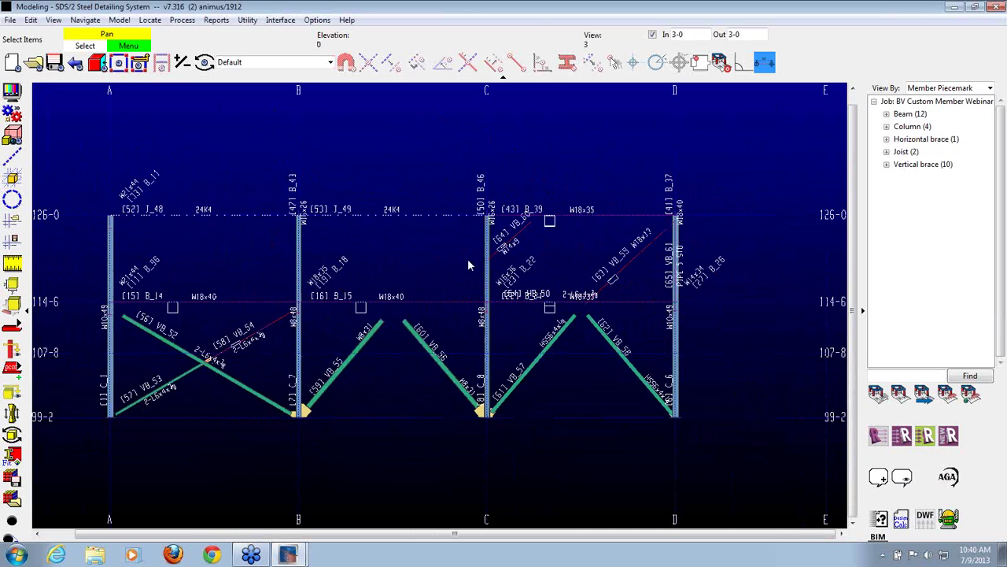
Add vertical construction lines 1-0 inside the bay from gridlines B and C.
left_click(12, 157)
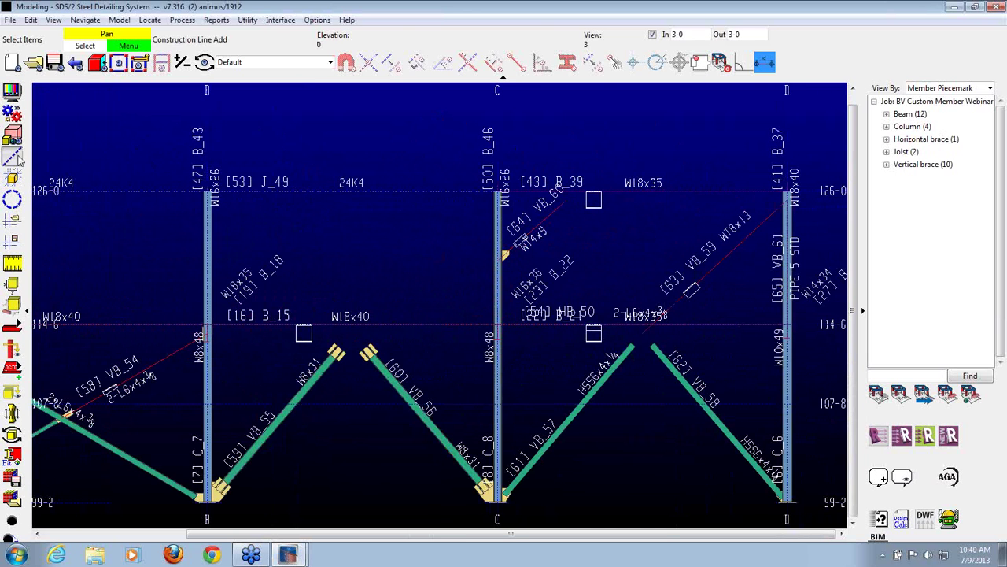
left_click(247, 207)
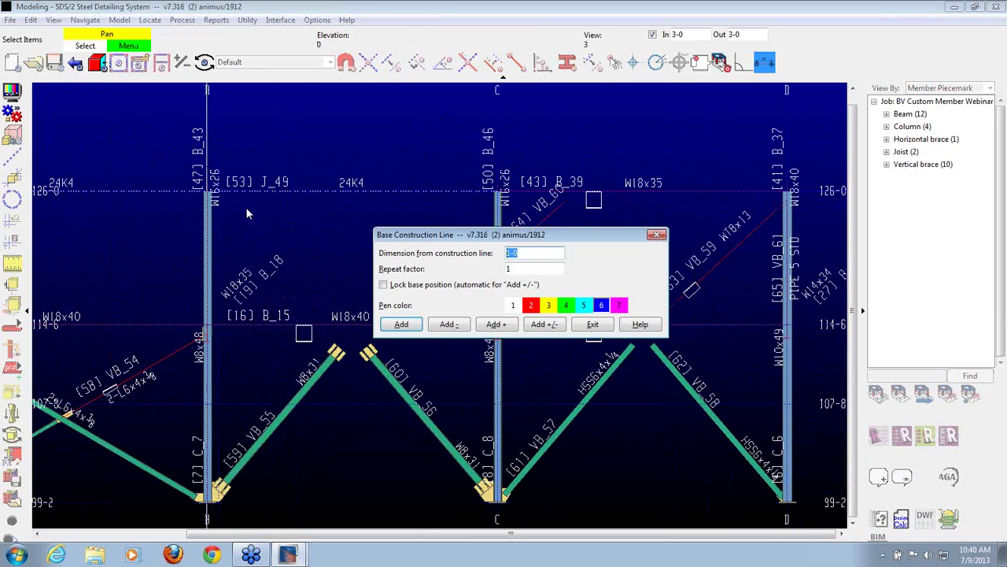
key("Return")
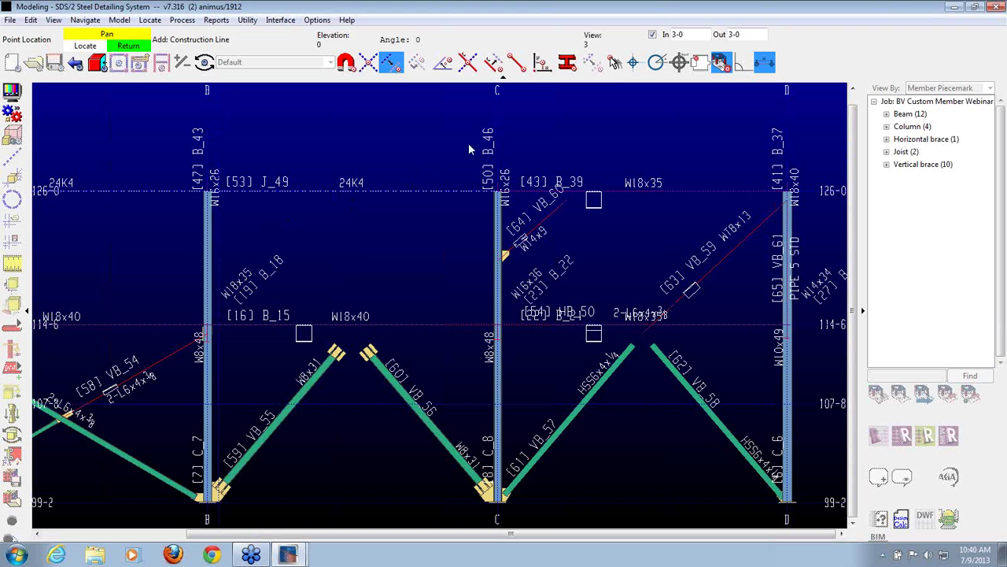
left_click(490, 141)
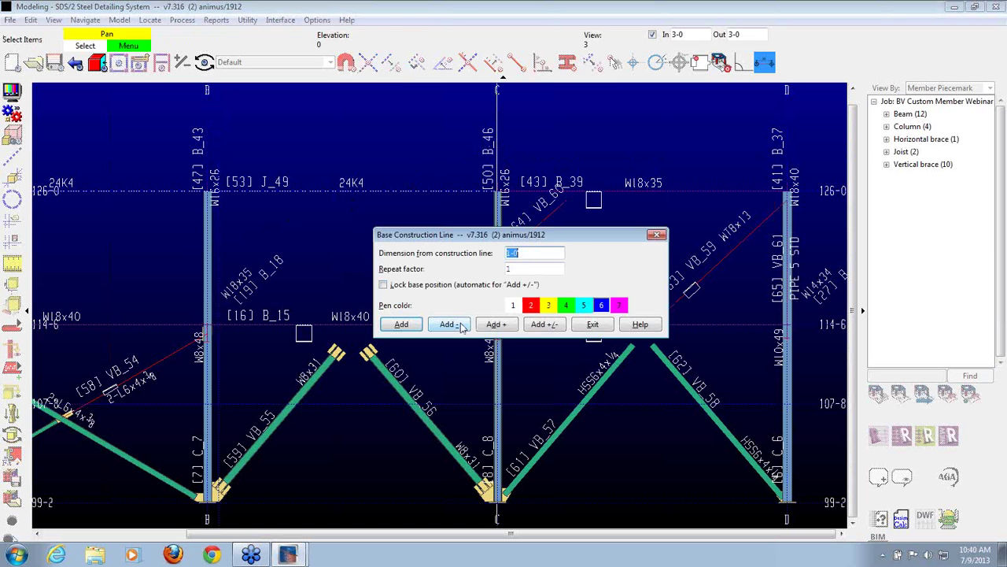
left_click(394, 321)
Add horizontal construction lines 1-0 above elevation 114-6 and 3-0 below elevation 126-0.
left_click(214, 322)
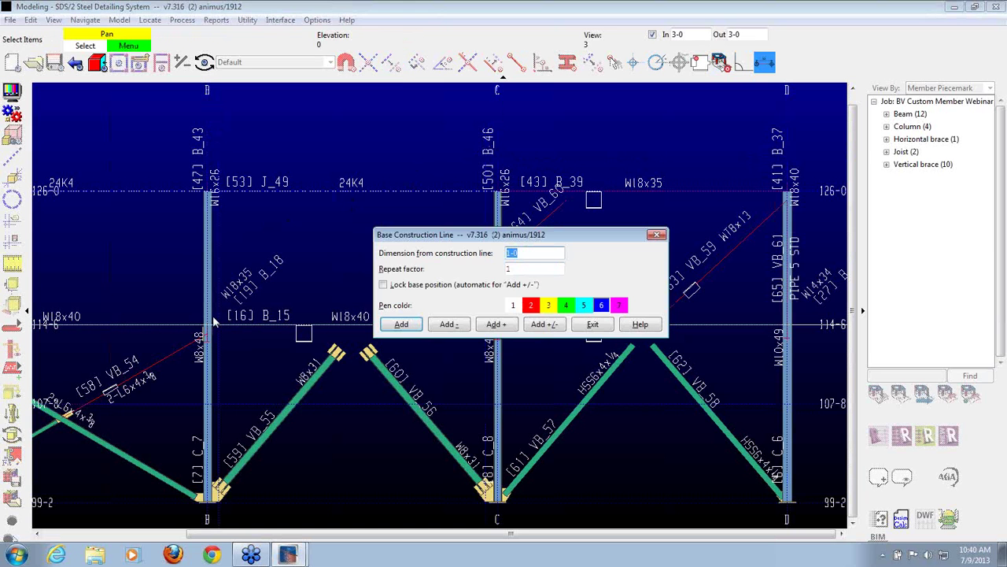
key("Return")
left_click(302, 226)
type("-")
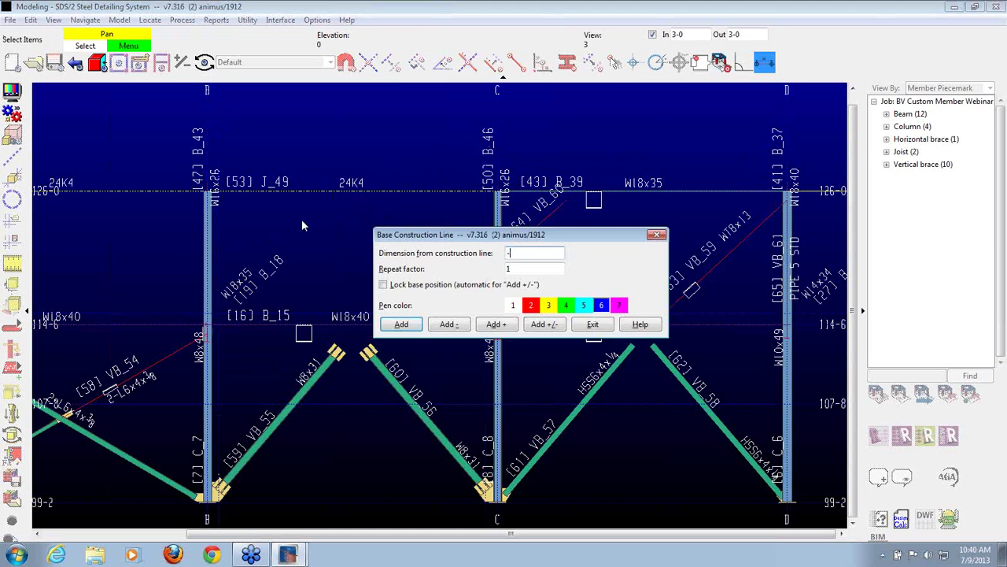
key("Return")
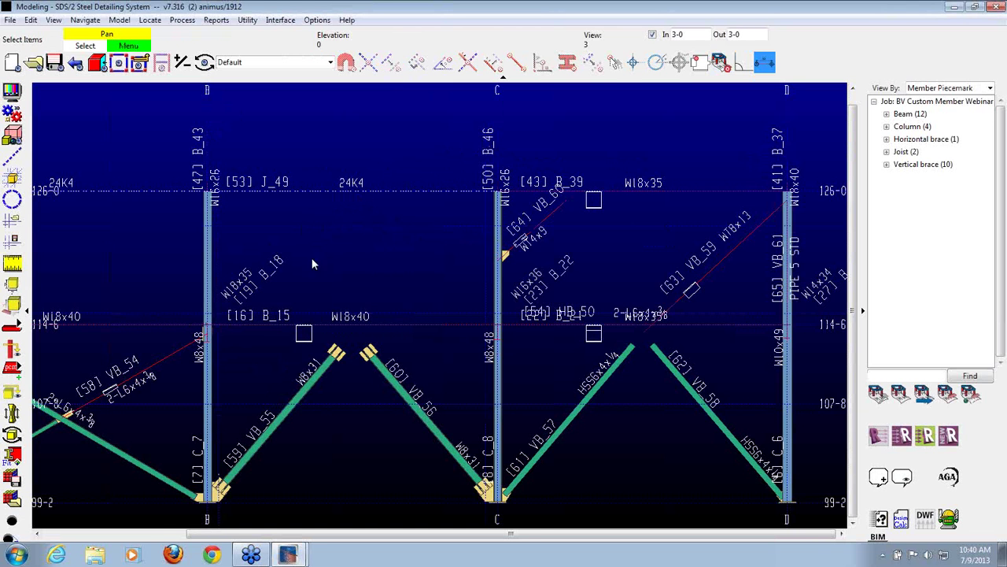
Add a RodBrace (BV) member from the lower construction line intersection near gridline B to the upper one near gridline C.
scroll(362, 296, "up", 1)
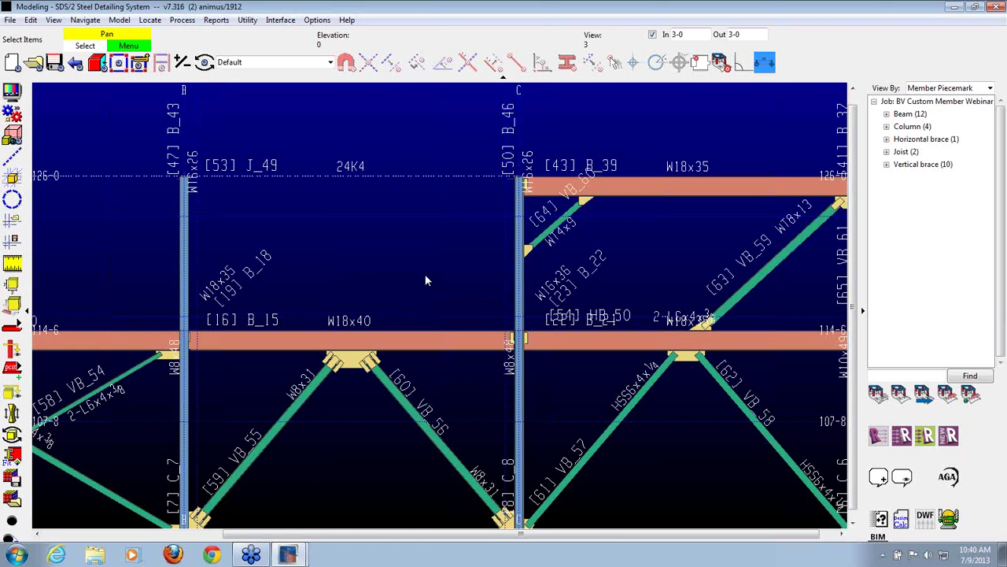
key("a")
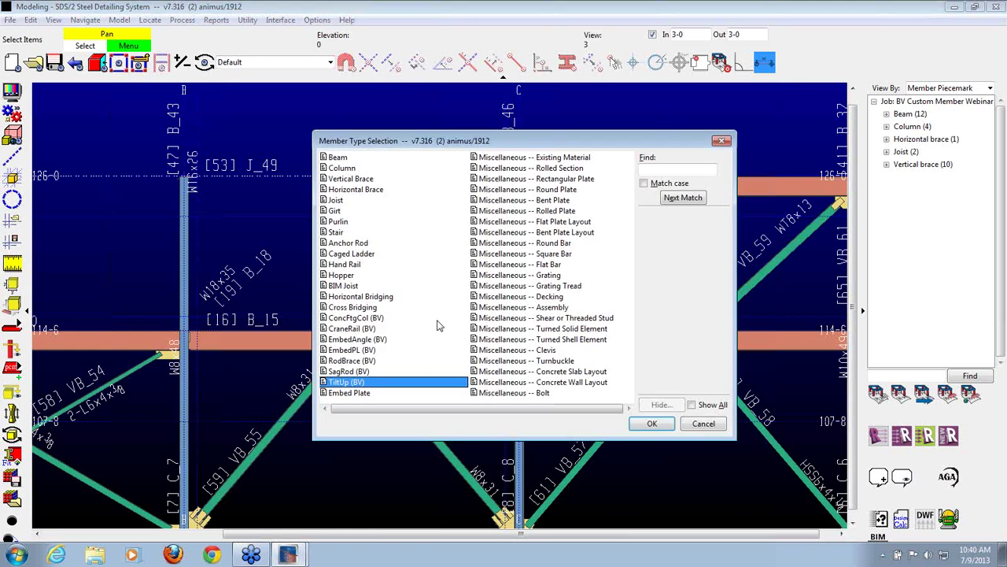
double_click(360, 361)
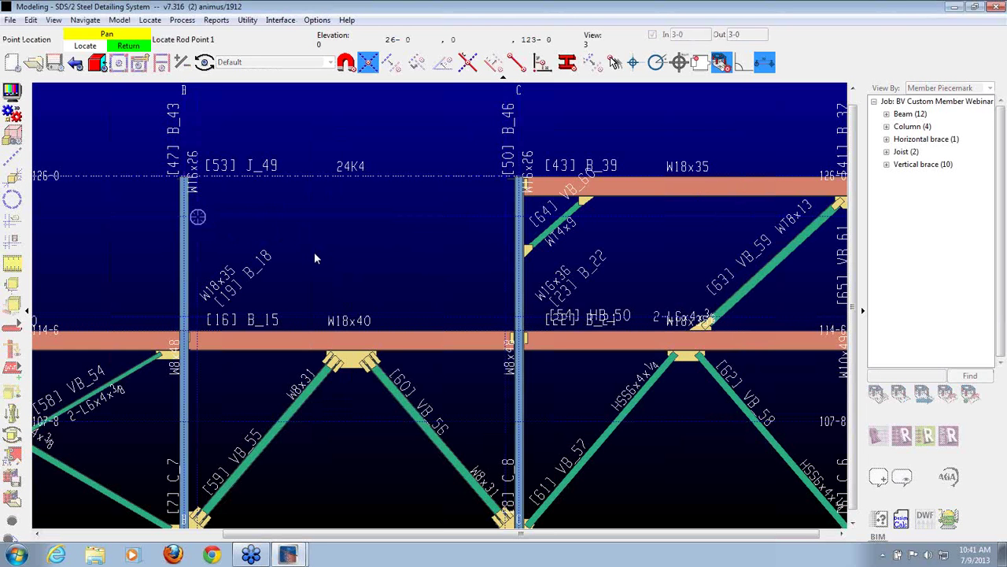
left_click(197, 317)
left_click(506, 220)
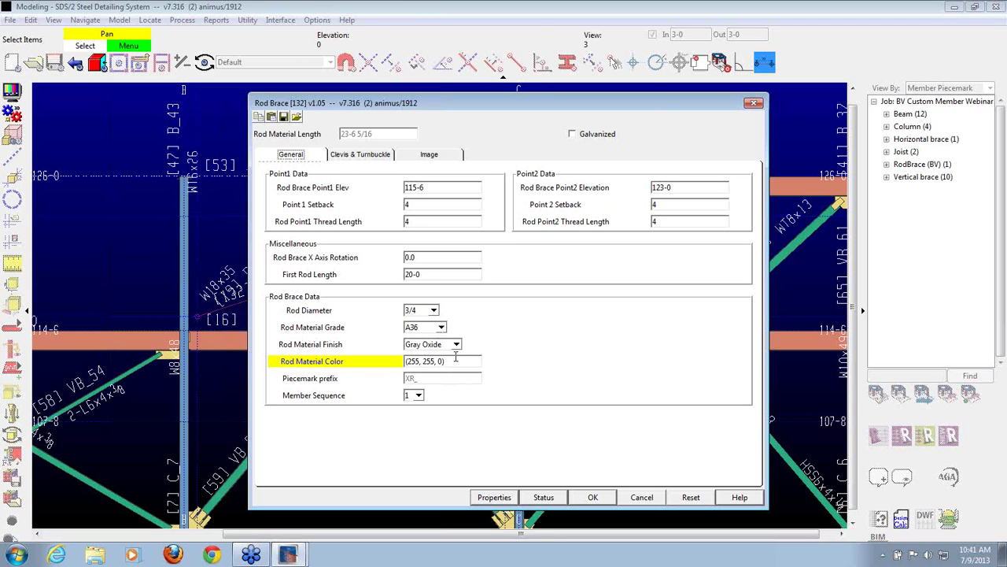
Set the rod brace's material color to (255,255,0) using the color selection dialog.
left_click(458, 360)
left_click(456, 362)
right_click(459, 361)
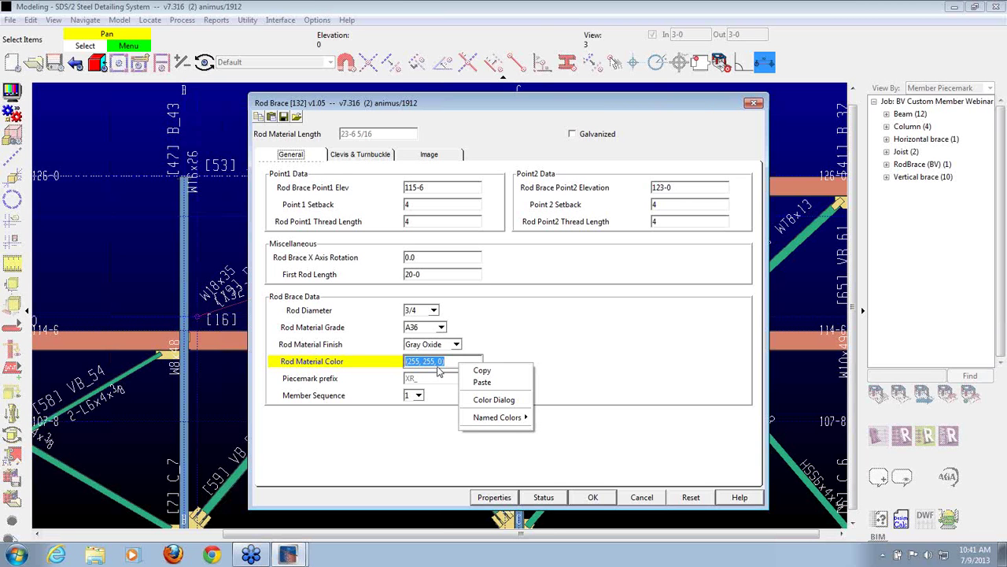
left_click(515, 404)
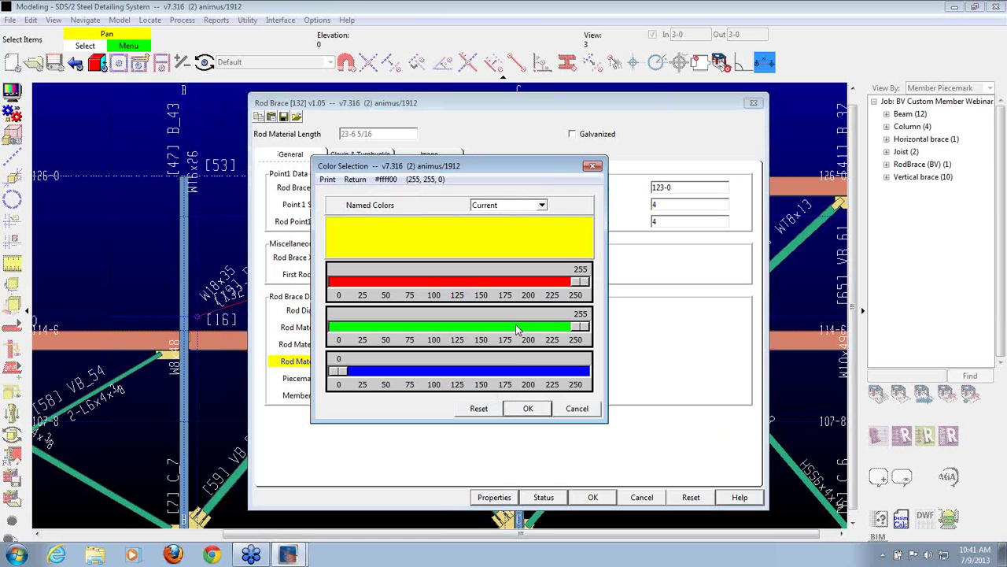
mouse_move(581, 326)
left_mouse_down()
mouse_move(468, 326)
mouse_move(583, 326)
left_mouse_up()
left_click(528, 408)
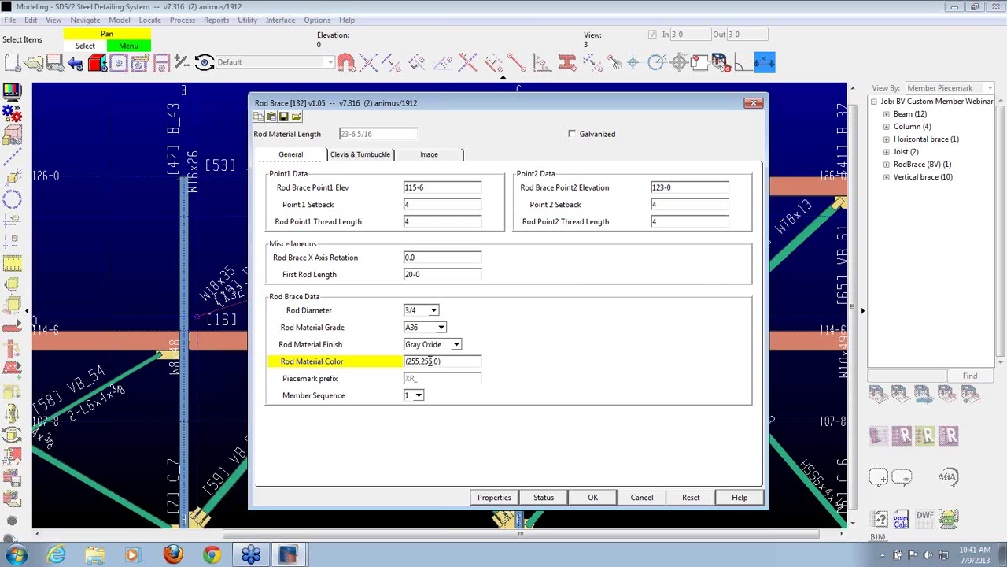
Look through the named colors for the rod material and the choices for the member sequence.
right_click(457, 360)
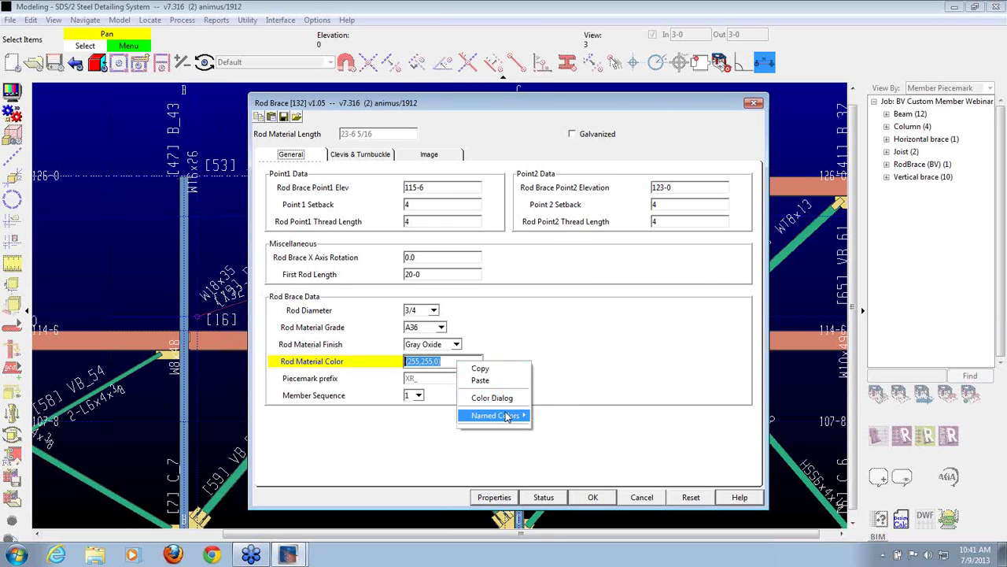
mouse_move(504, 415)
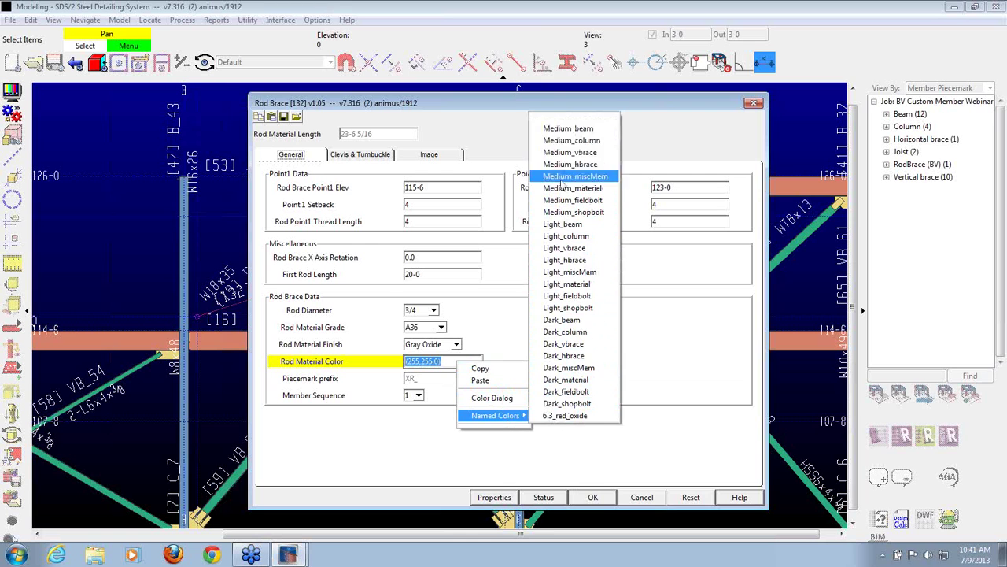
left_click(449, 420)
left_click(422, 396)
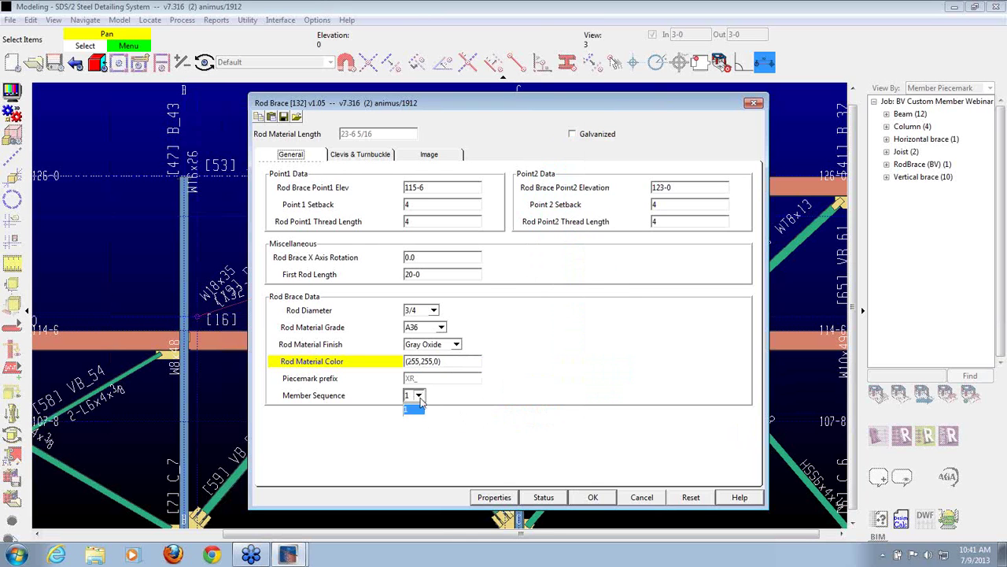
left_click(460, 424)
Set the rod brace's Add Clevis Pin option to Yes in its clevis and turnbuckle settings.
left_click(363, 156)
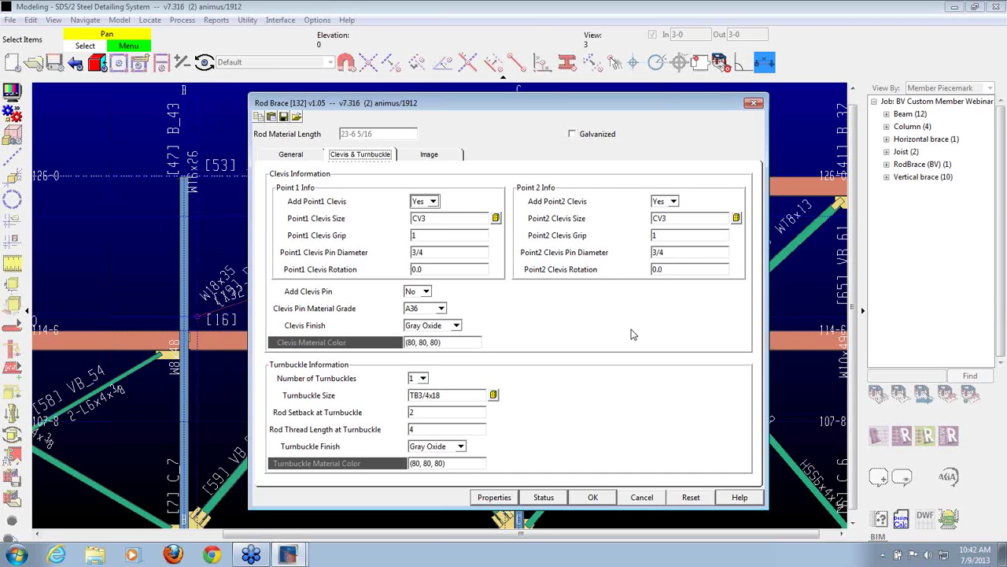
left_click(427, 292)
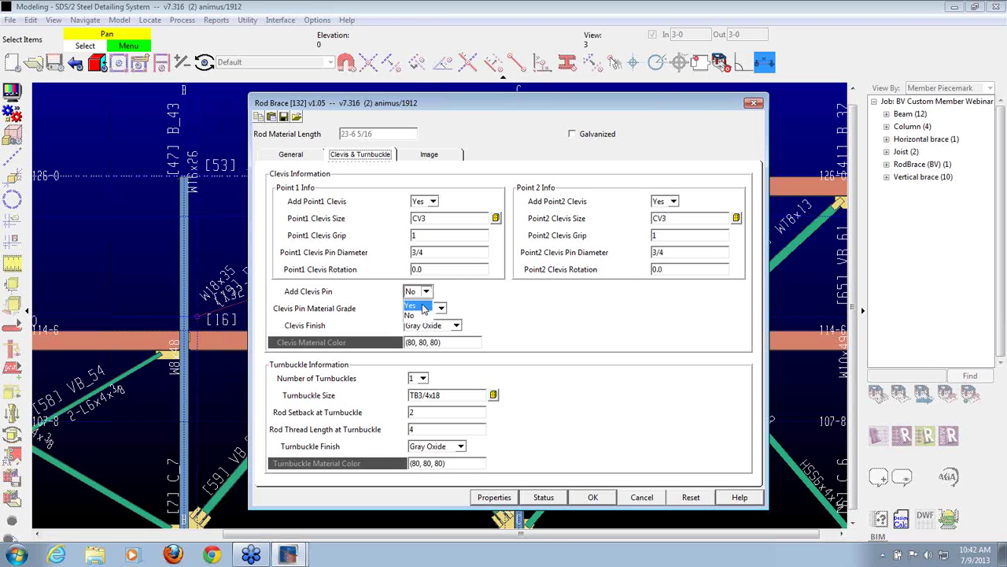
left_click(424, 306)
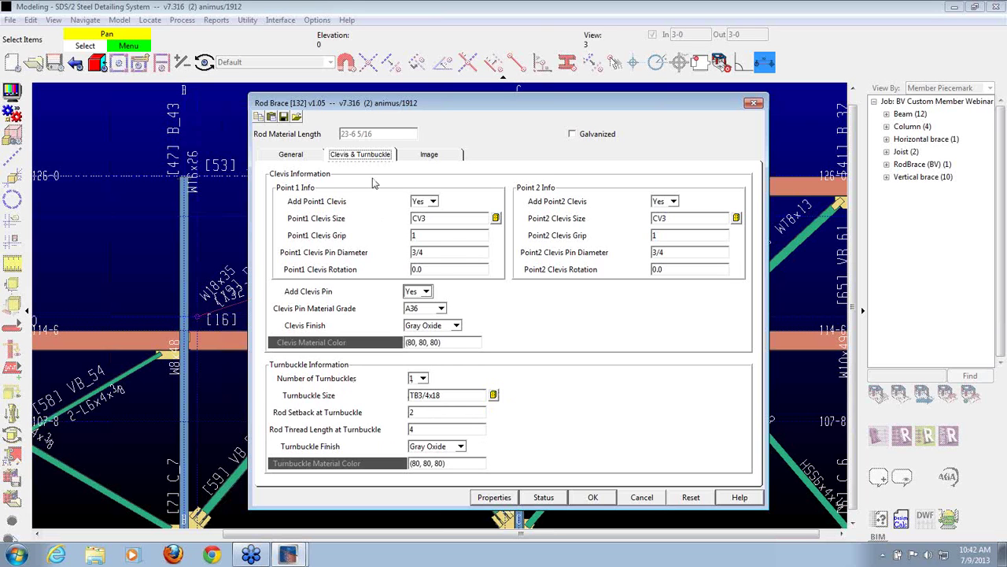
Set the rod brace's First Rod Length to 10-0, check its clevis settings and reference image, and accept the settings.
left_click(298, 155)
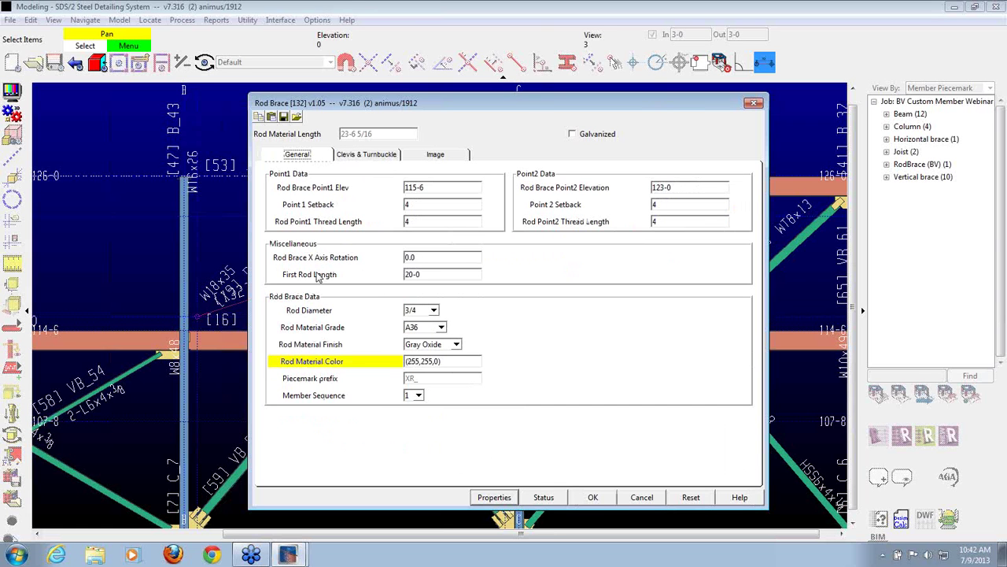
double_click(439, 274)
type("1")
left_click(389, 157)
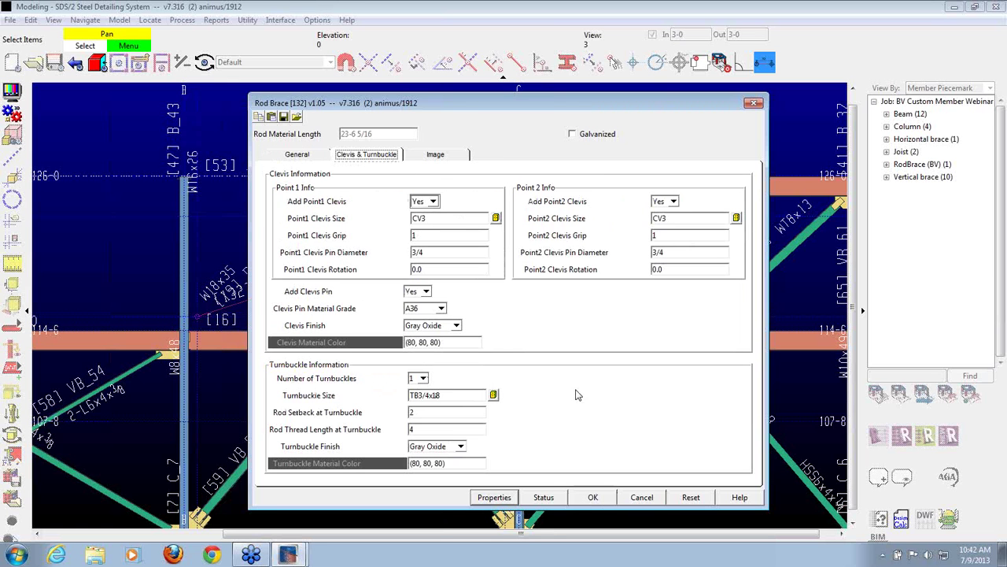
left_click(463, 158)
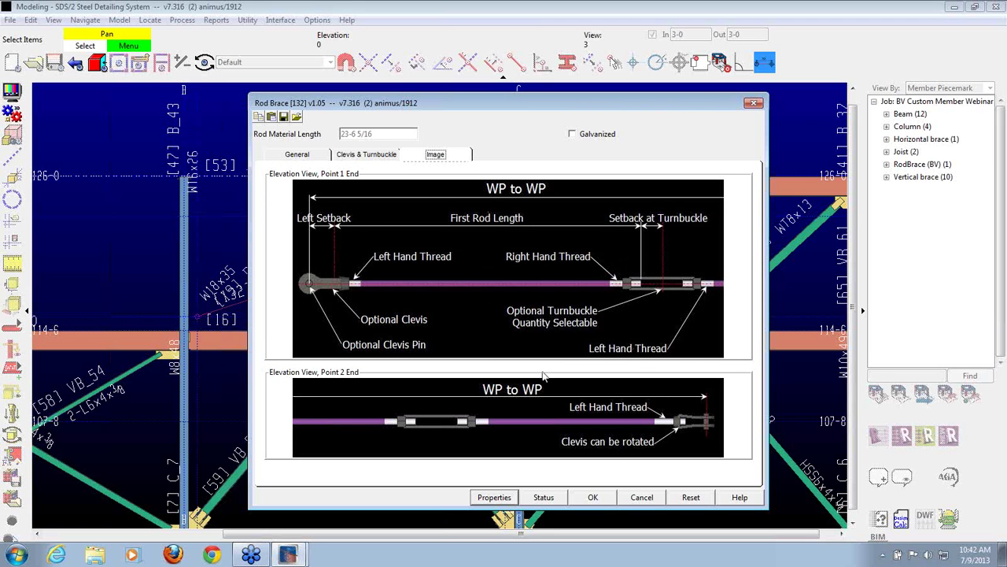
left_click(595, 497)
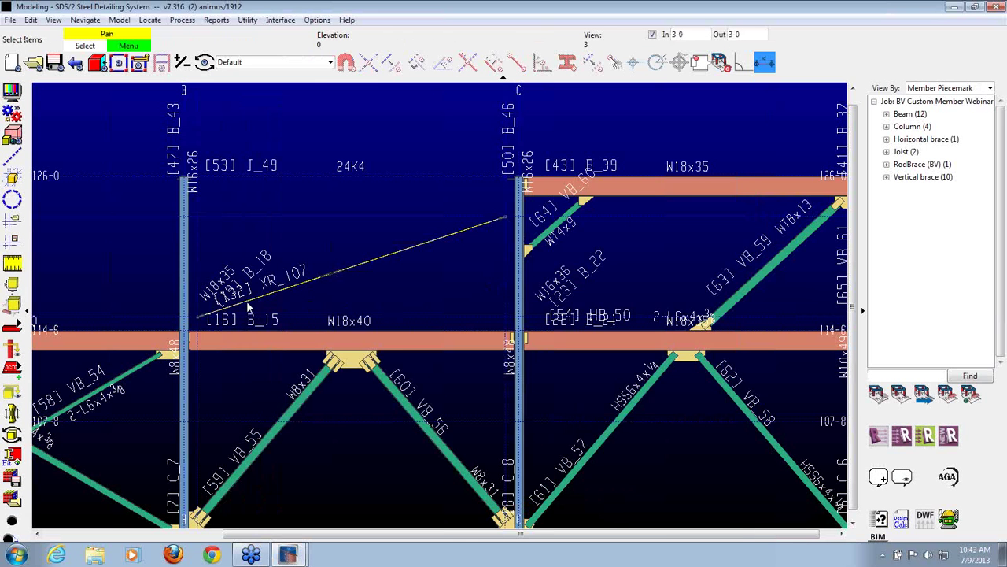
Examine the clevises and pins at both ends of the rod brace and the turnbuckle along it.
scroll(236, 315, "up", 3)
scroll(124, 337, "down", 3)
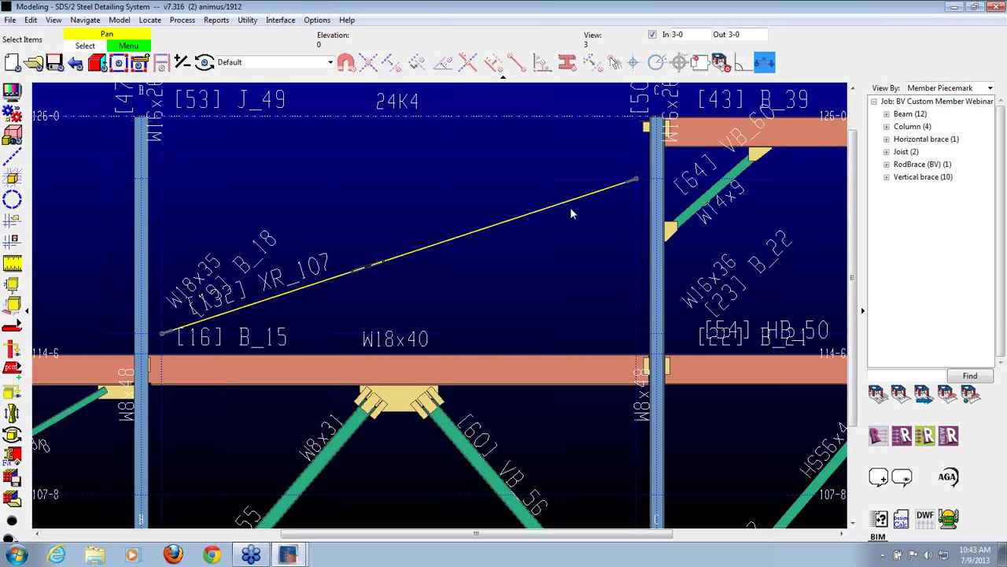
scroll(639, 181, "up", 5)
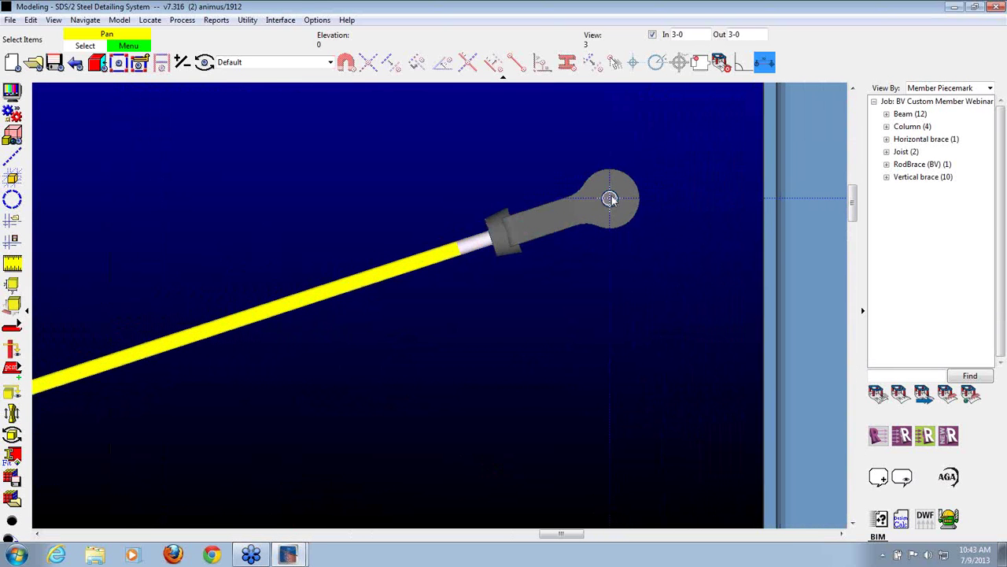
scroll(698, 199, "down", 5)
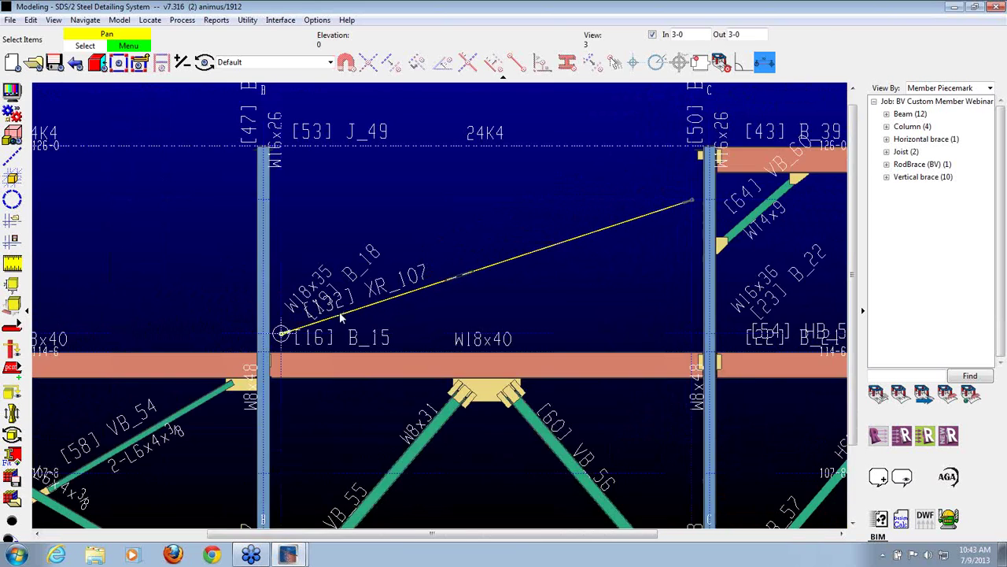
scroll(281, 333, "up", 5)
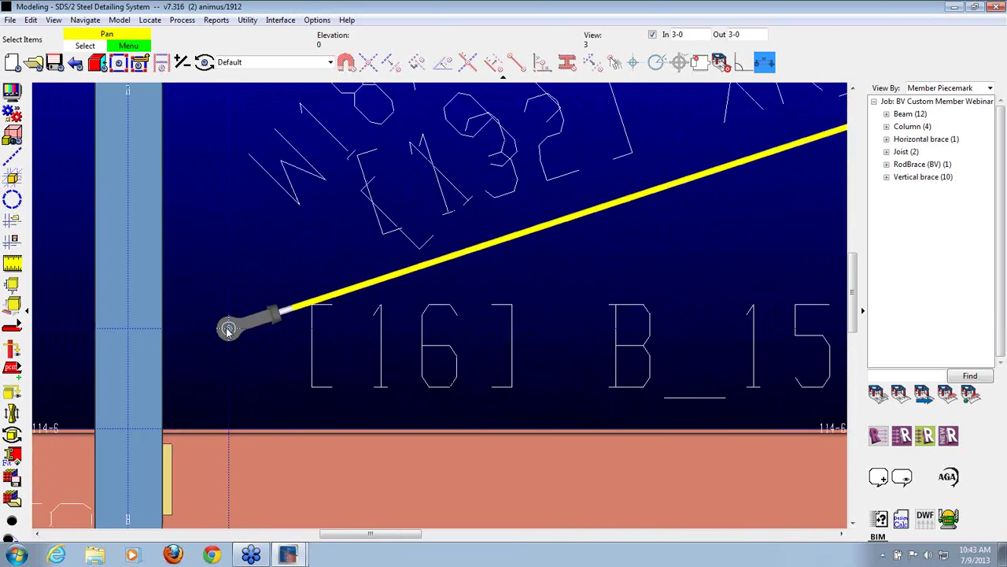
scroll(228, 330, "down", 4)
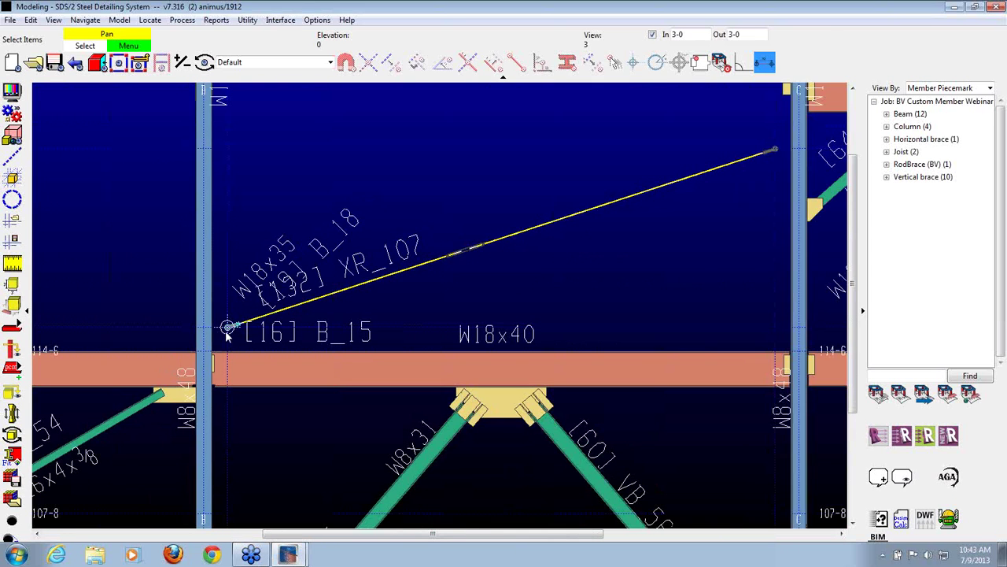
scroll(466, 256, "up", 3)
scroll(471, 243, "down", 3)
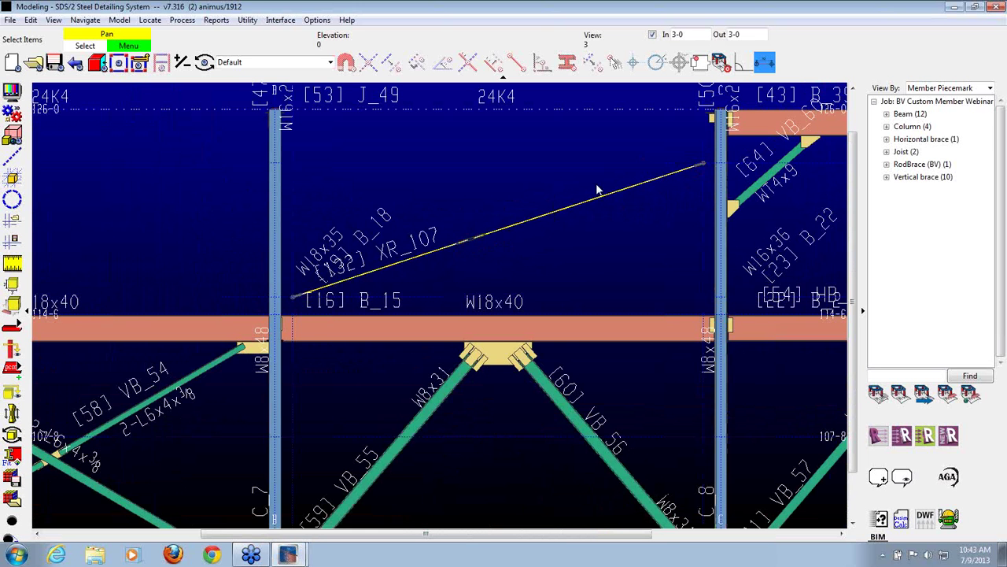
Edit the rod brace to have 2 turnbuckles and a First Rod Length of 7-6.
double_click(557, 213)
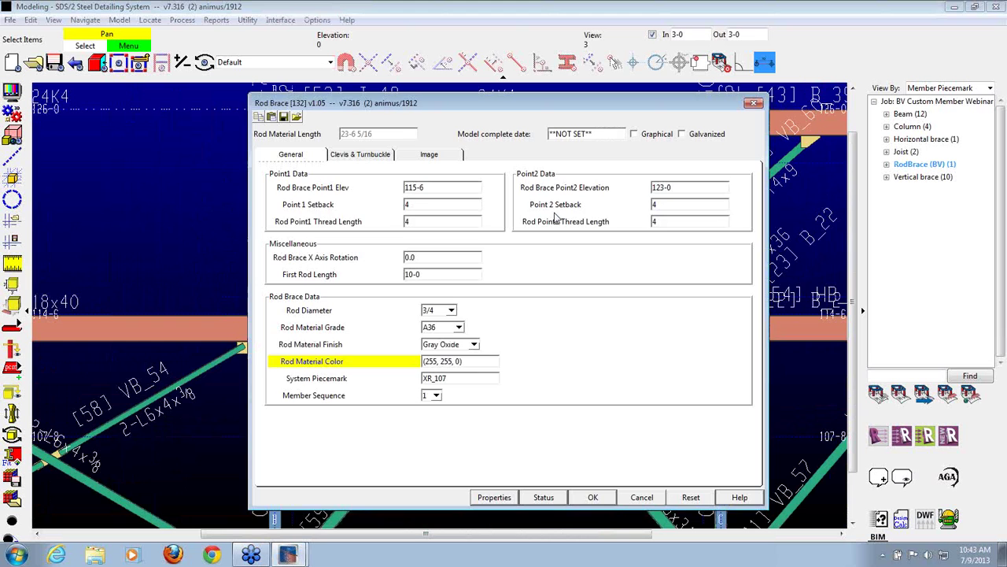
left_click(360, 154)
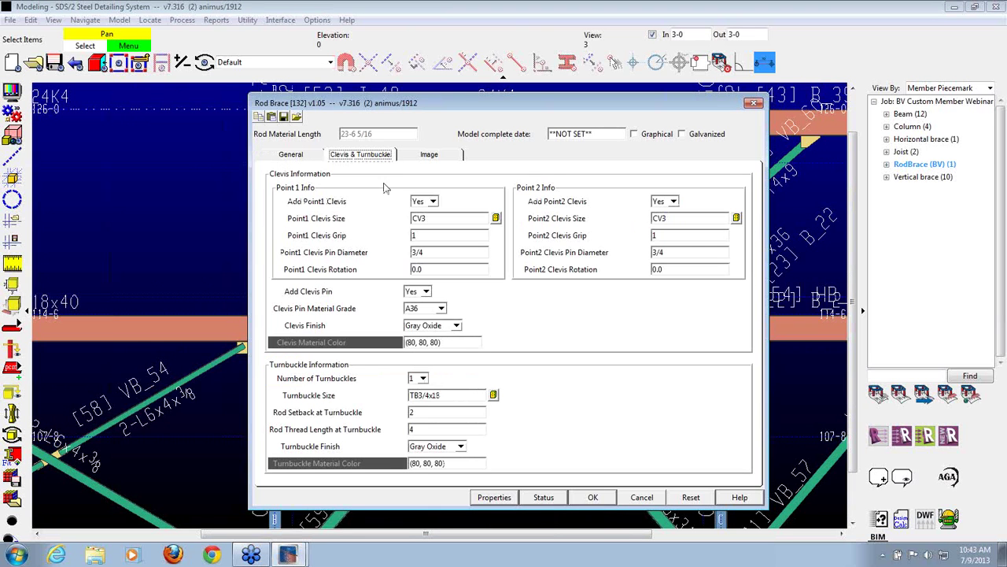
left_click(418, 379)
left_click(417, 403)
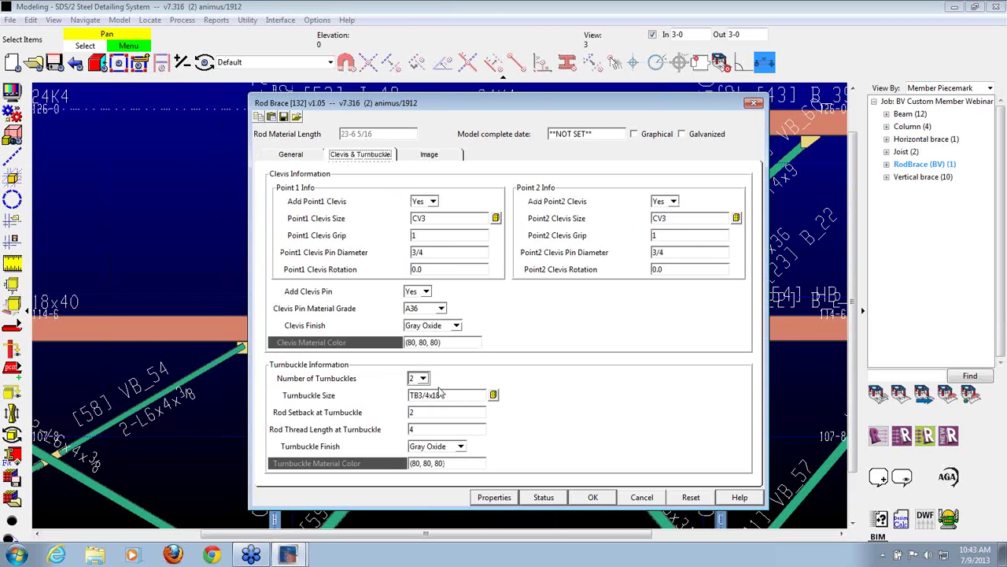
left_click(307, 159)
left_click(436, 274)
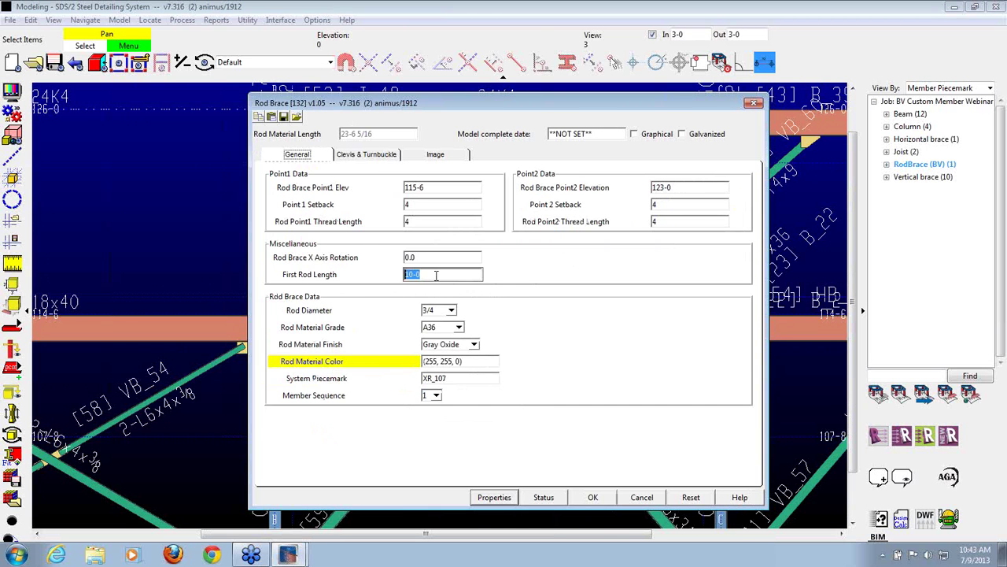
type("7-6")
left_click(593, 497)
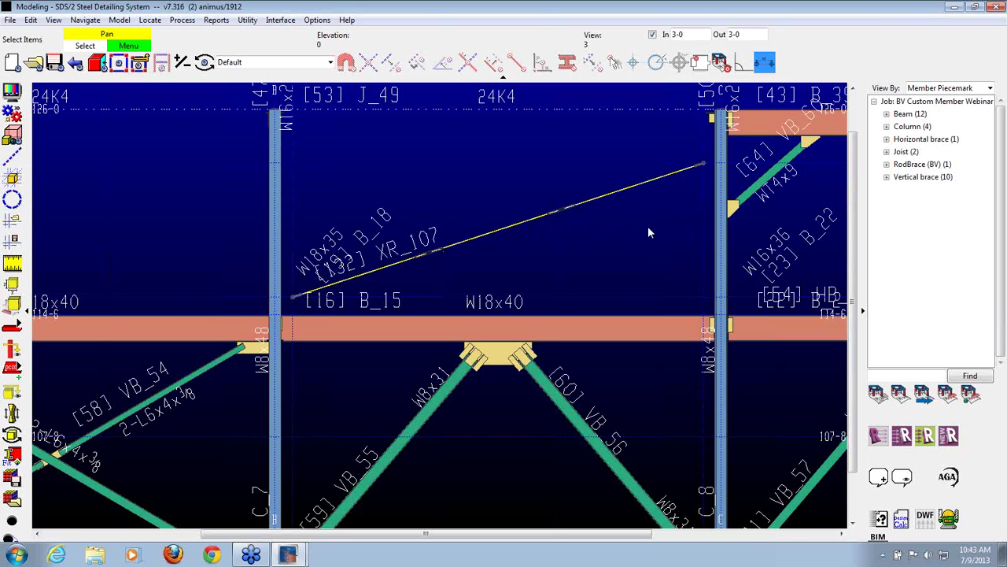
Set the Rod Brace X Axis Rotation to 90 for the brace between gridlines B and C.
scroll(559, 210, "up", 3)
scroll(559, 210, "down", 2)
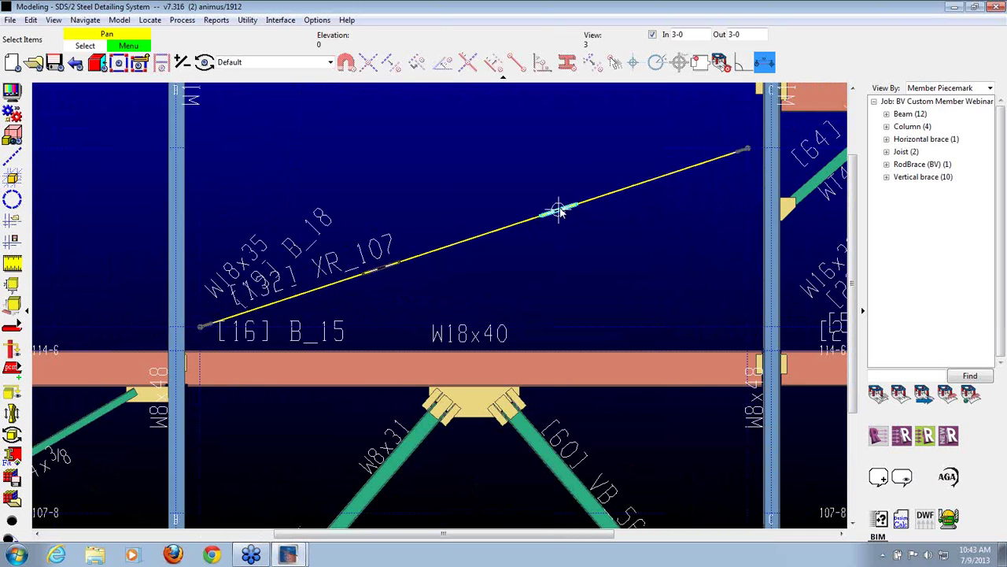
double_click(559, 210)
left_click(515, 323)
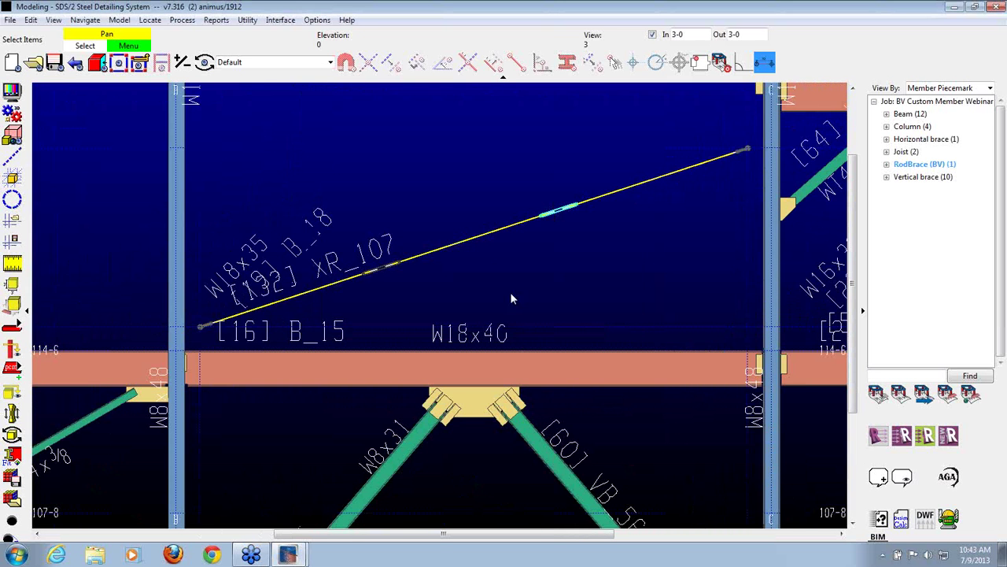
double_click(472, 240)
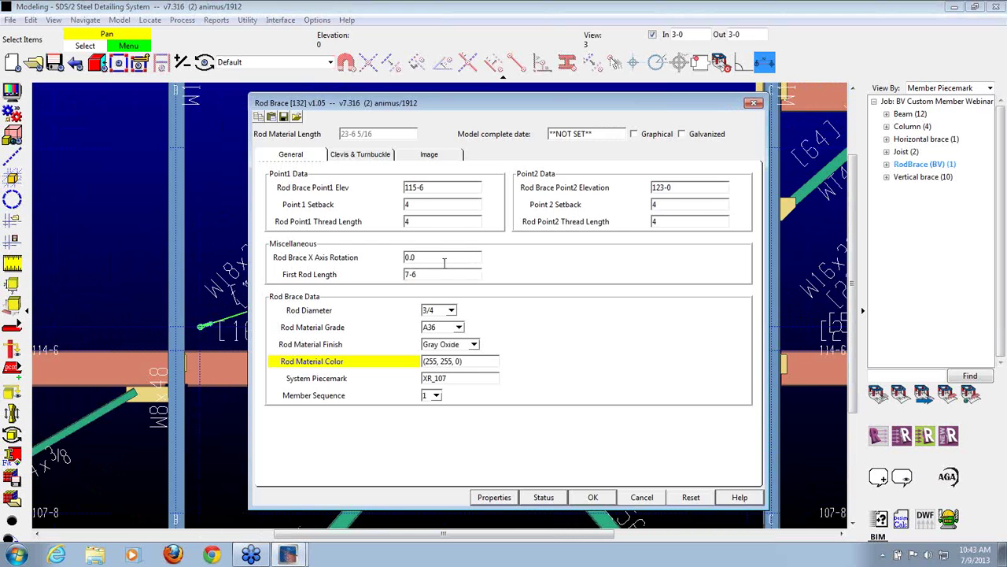
double_click(442, 258)
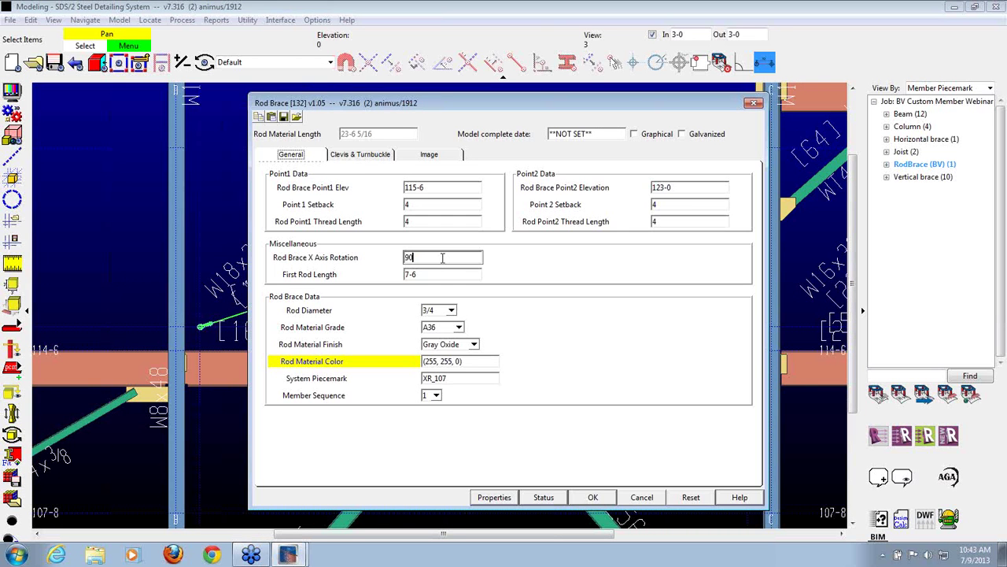
left_click(593, 496)
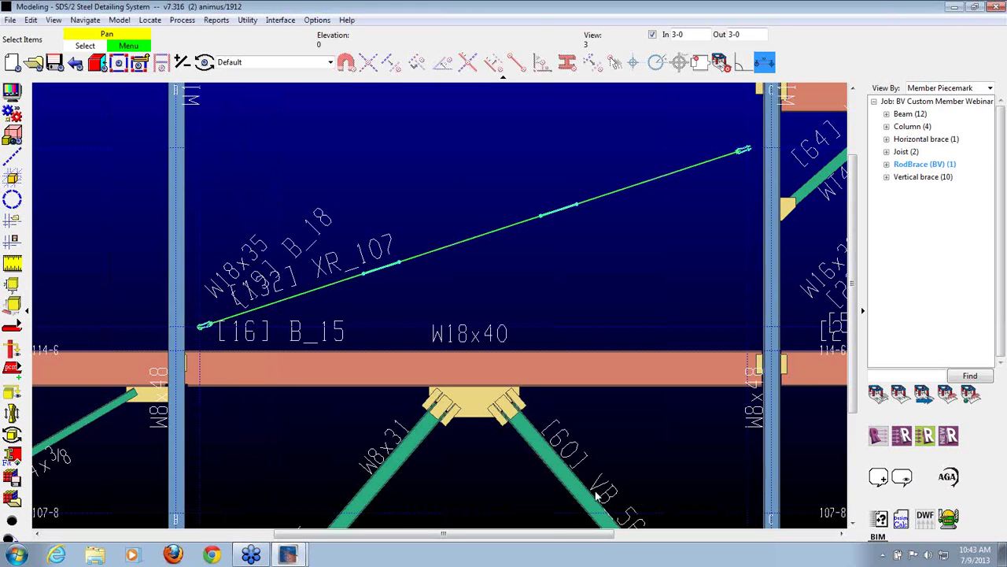
Examine the clevis orientation at both ends of the rod brace and how the brace sits within the frame.
scroll(226, 319, "up", 4)
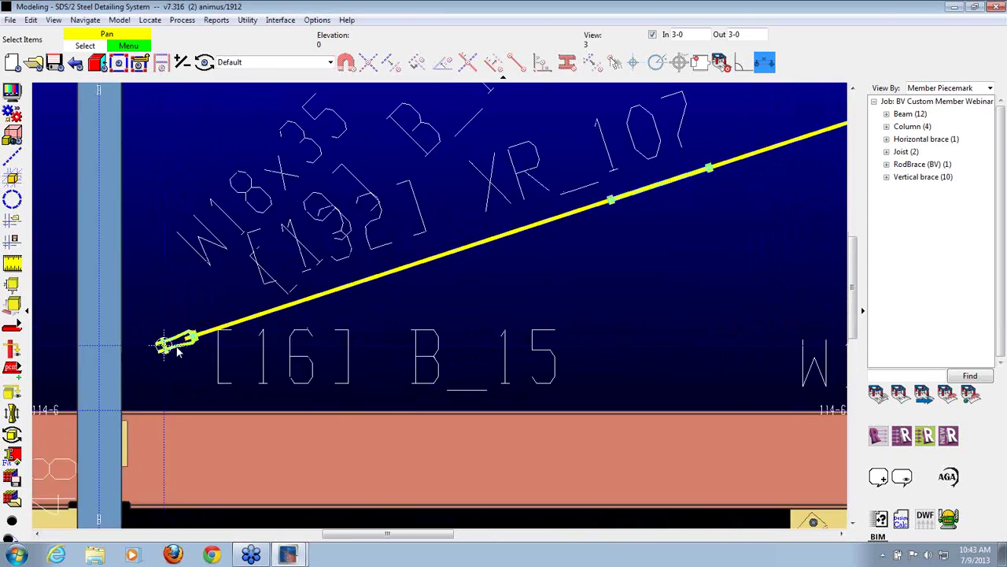
scroll(146, 362, "down", 4)
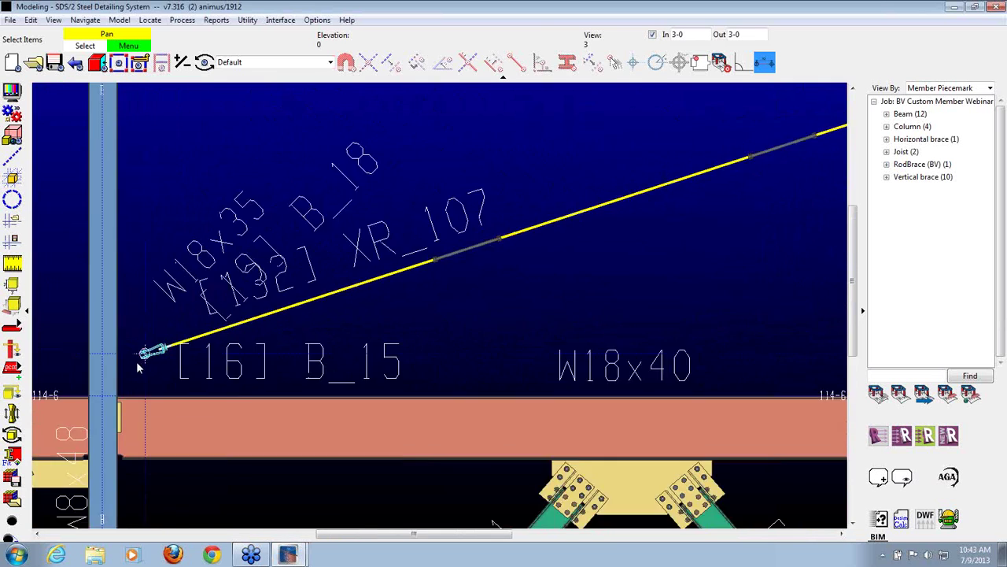
scroll(446, 227, "up", 4)
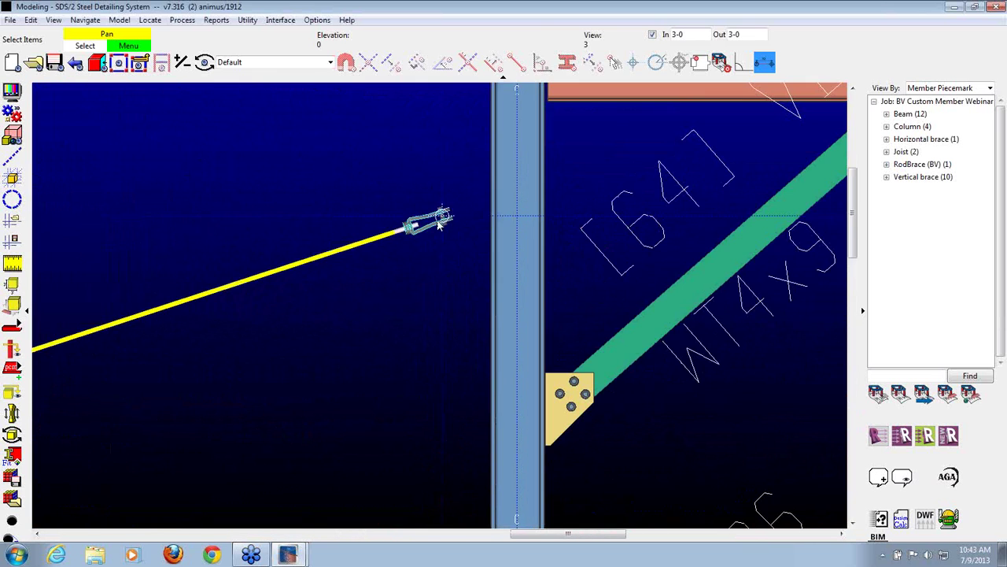
scroll(443, 220, "down", 3)
scroll(524, 281, "down", 3)
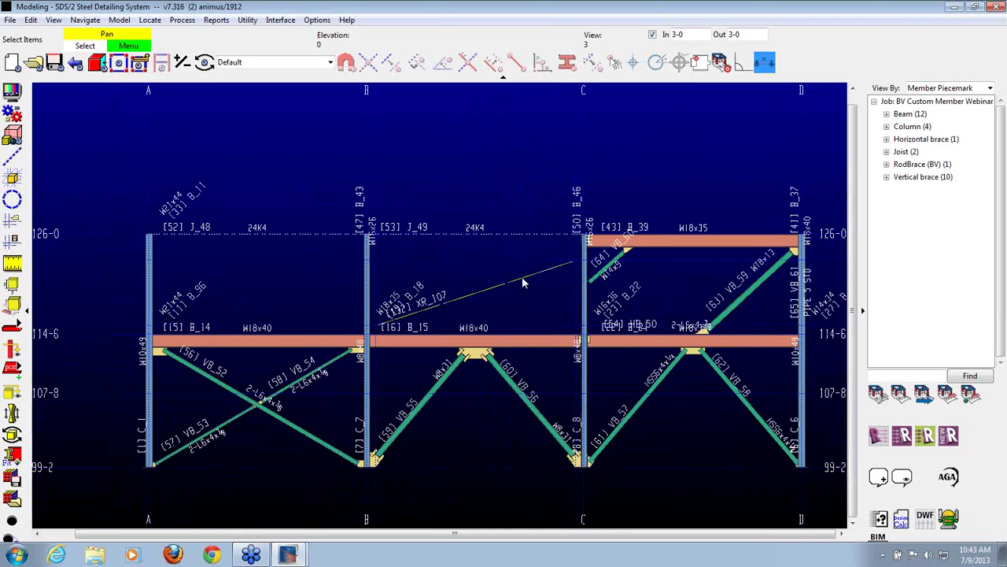
scroll(514, 281, "up", 4)
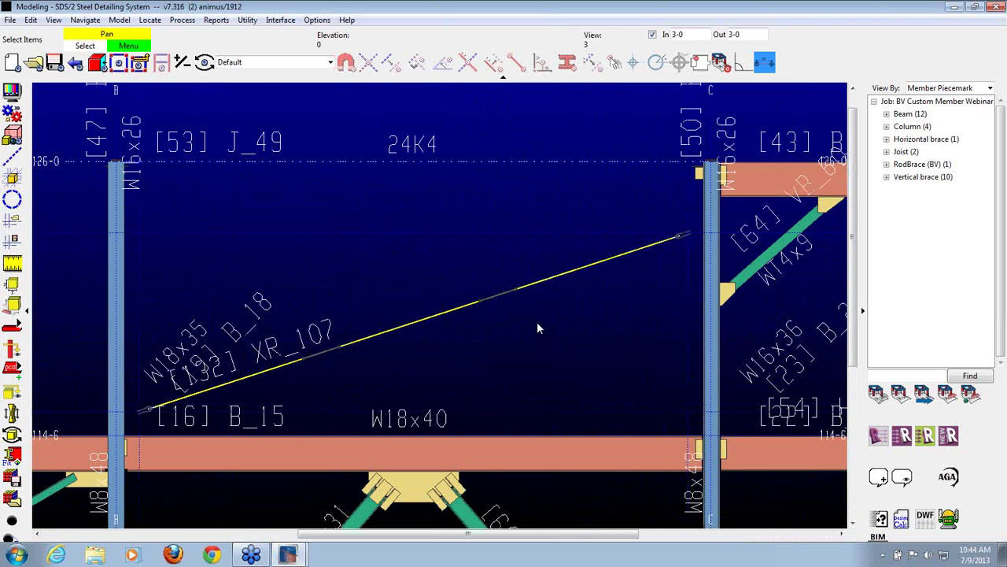
left_click(576, 272)
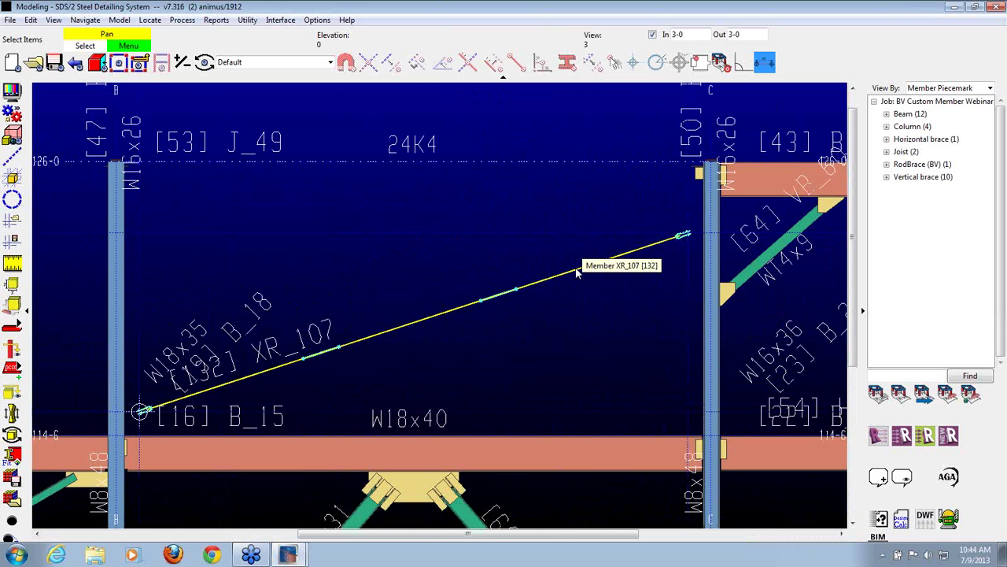
left_click(576, 269)
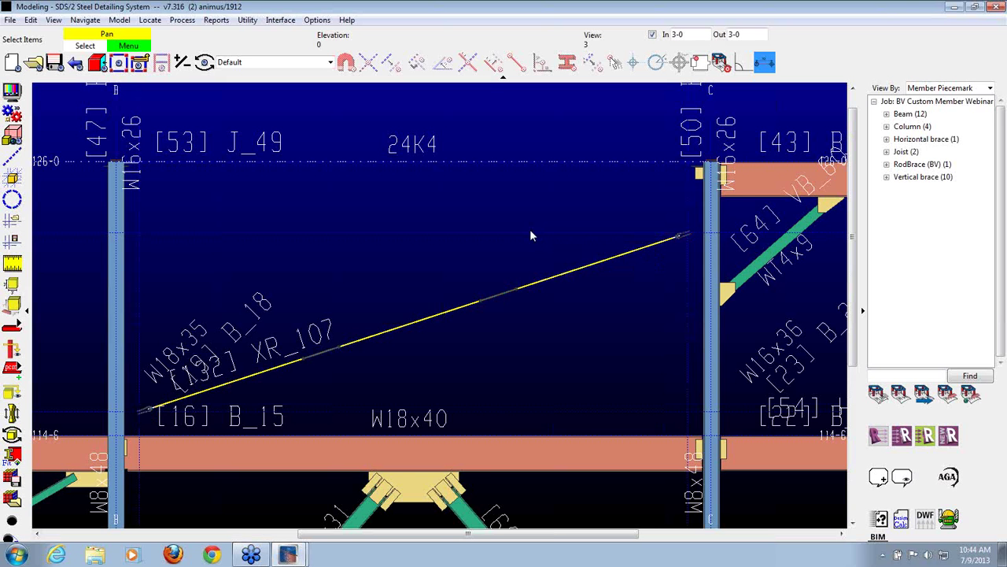
scroll(529, 231, "down", 3)
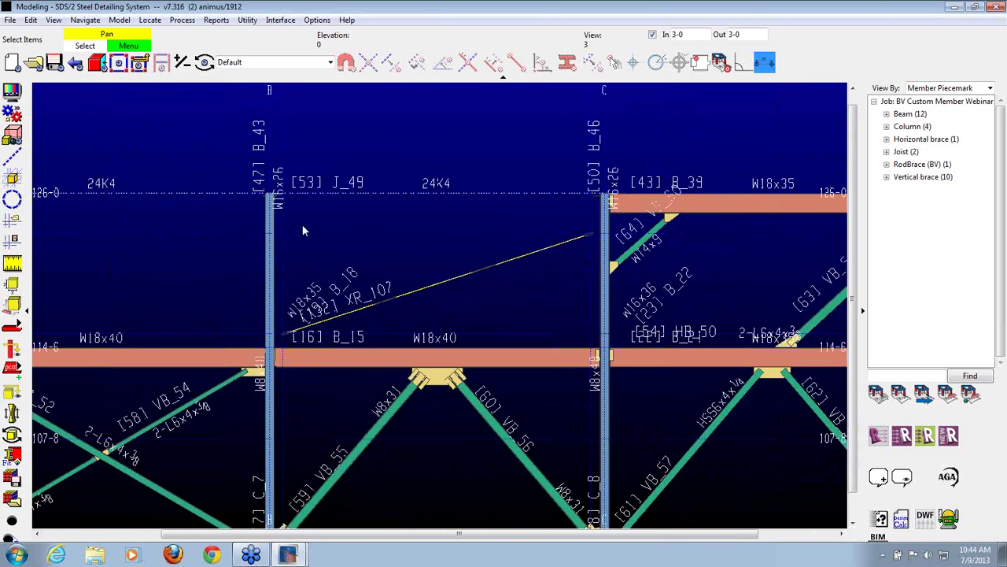
scroll(292, 222, "down", 2)
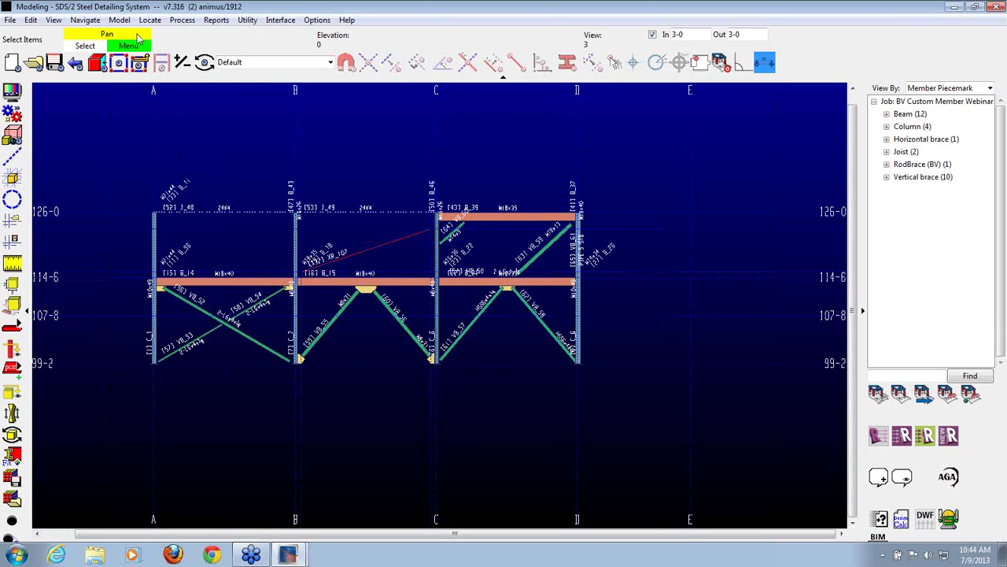
Open erection view 114-6 and show the area around the tilt-up panel beyond gridline E.
left_click(34, 63)
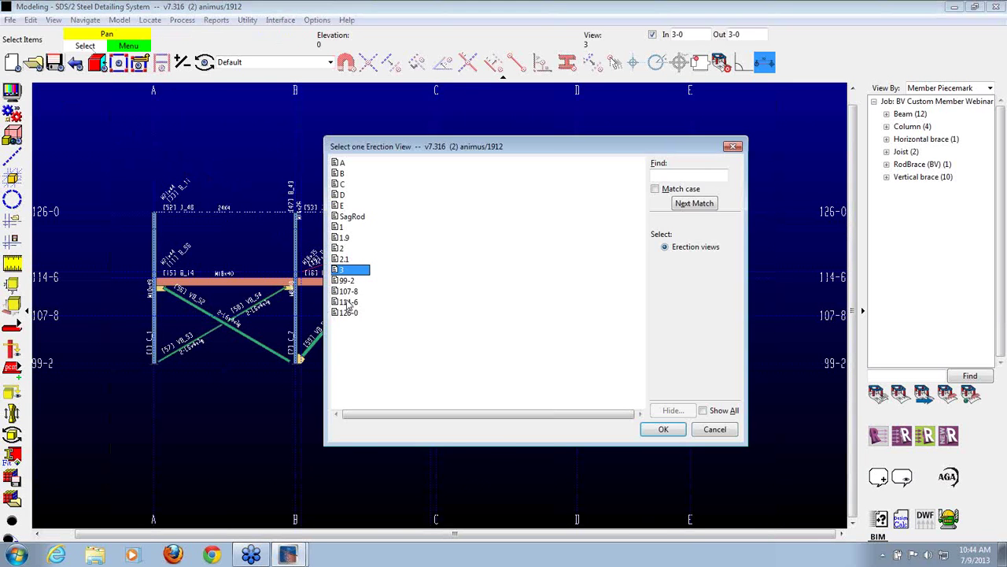
double_click(347, 302)
scroll(178, 358, "down", 5)
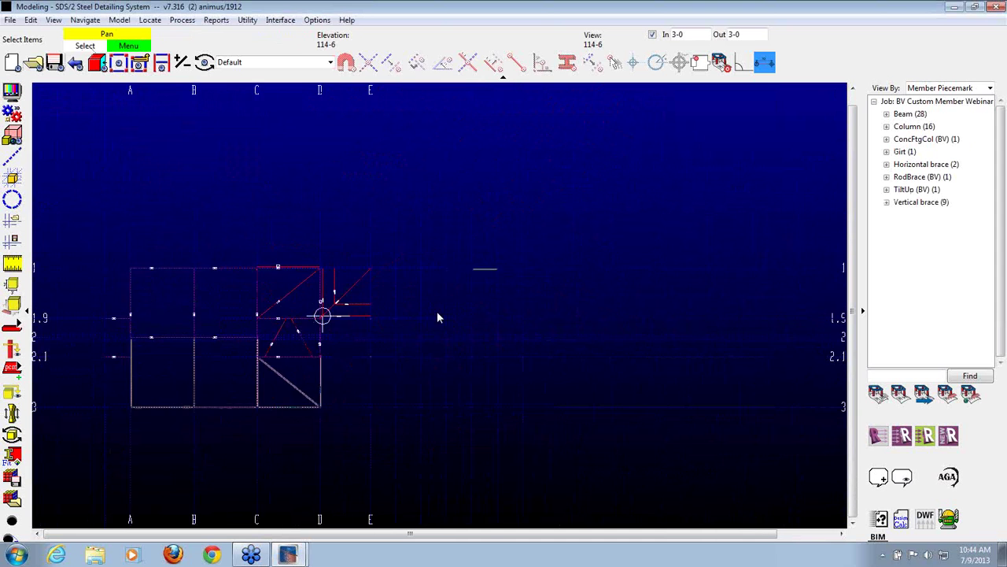
scroll(443, 273, "up", 5)
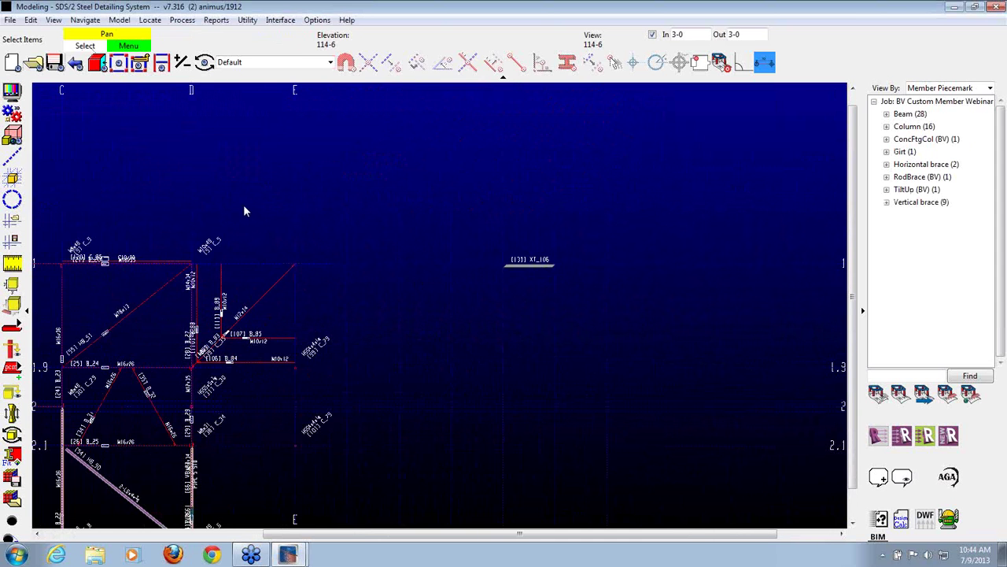
Add an EmbedAngle (BV) member 10-0 long along gridline 1, between gridline E and the tilt-up panel.
key("a")
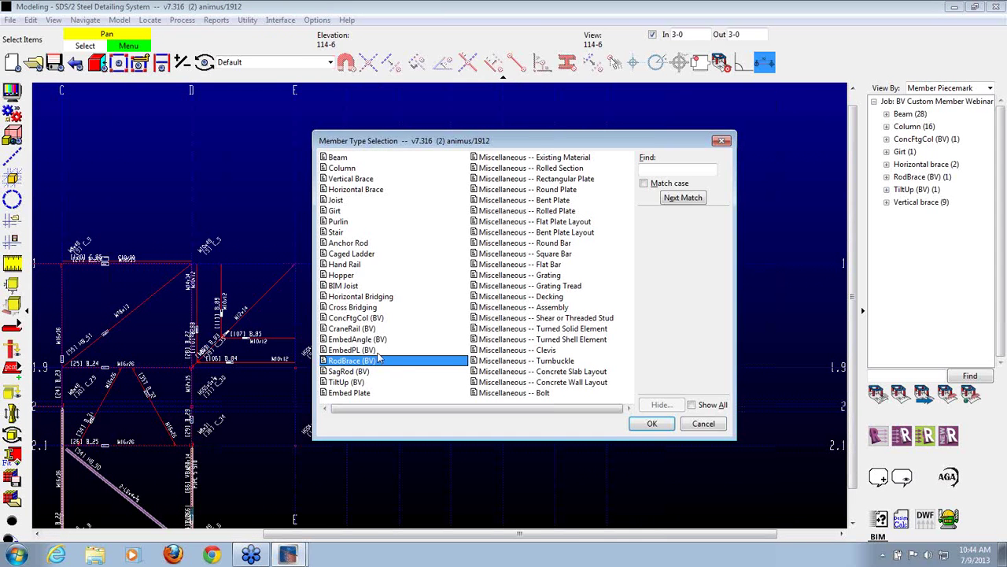
left_click(373, 339)
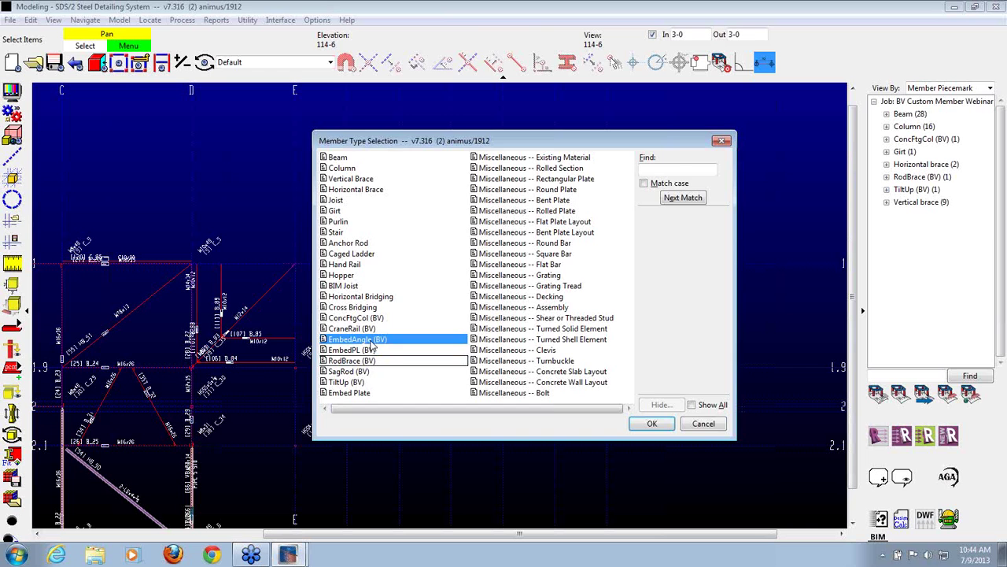
double_click(370, 339)
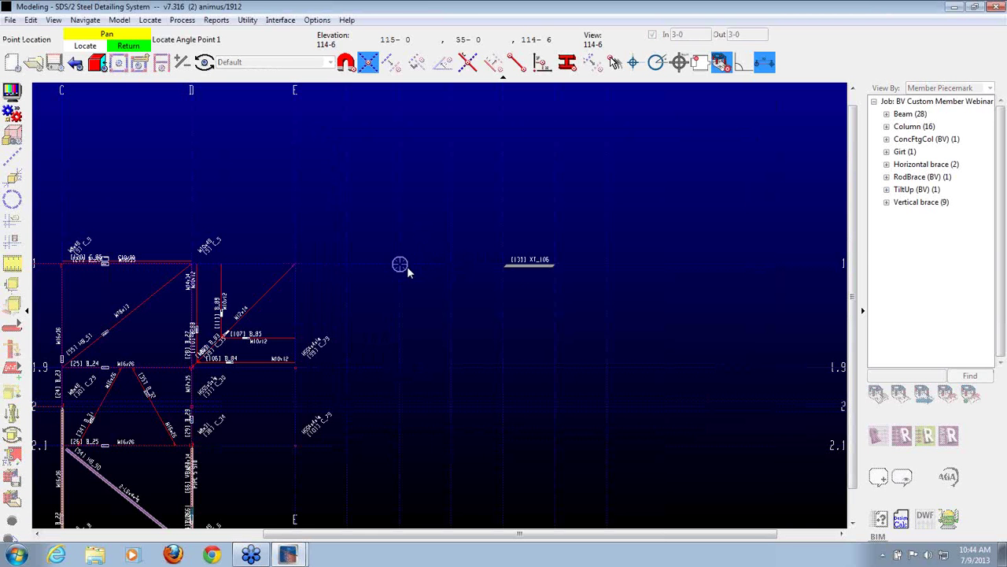
left_click(351, 265)
left_click(418, 263)
left_click_drag(504, 80, 540, 46)
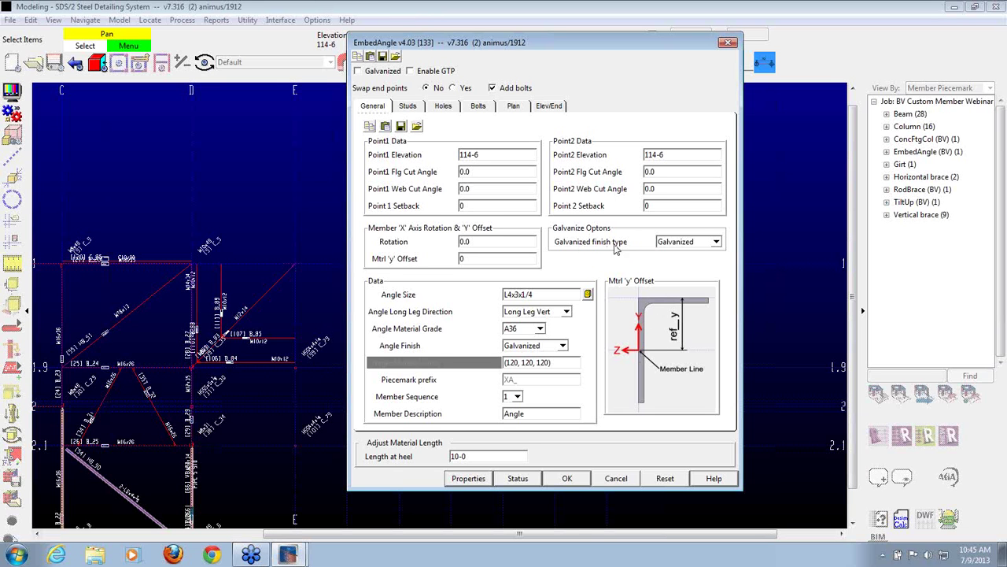
Examine the galvanized finish type choices for the embed angle, including Duplex Coated, and keep Galvanized.
left_click(712, 244)
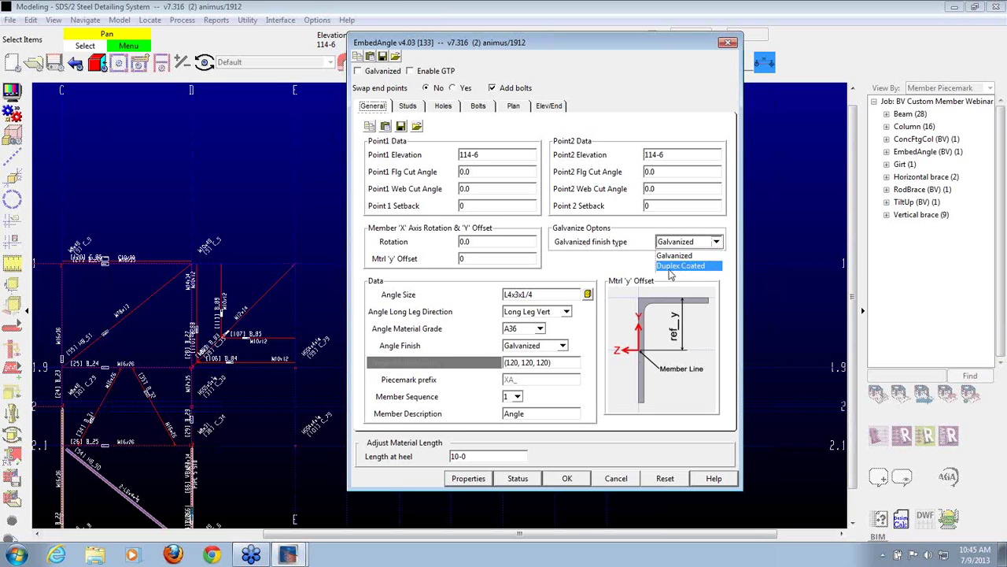
left_click(616, 260)
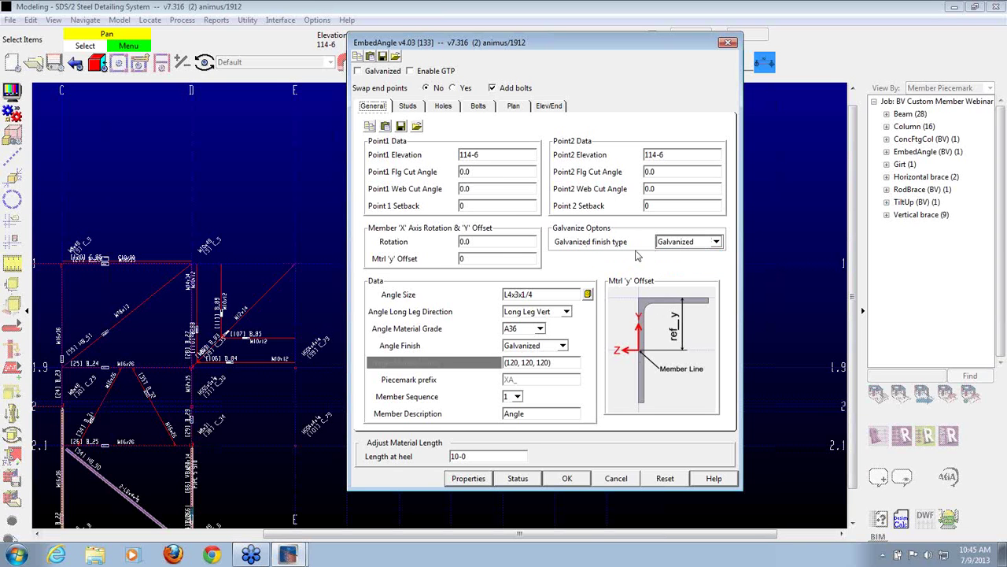
left_click(713, 244)
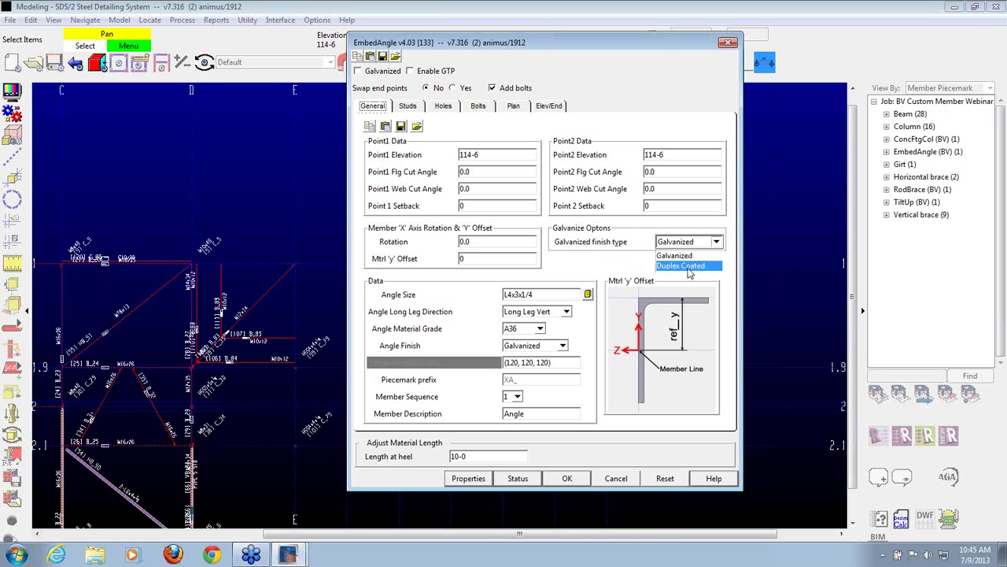
left_click(619, 260)
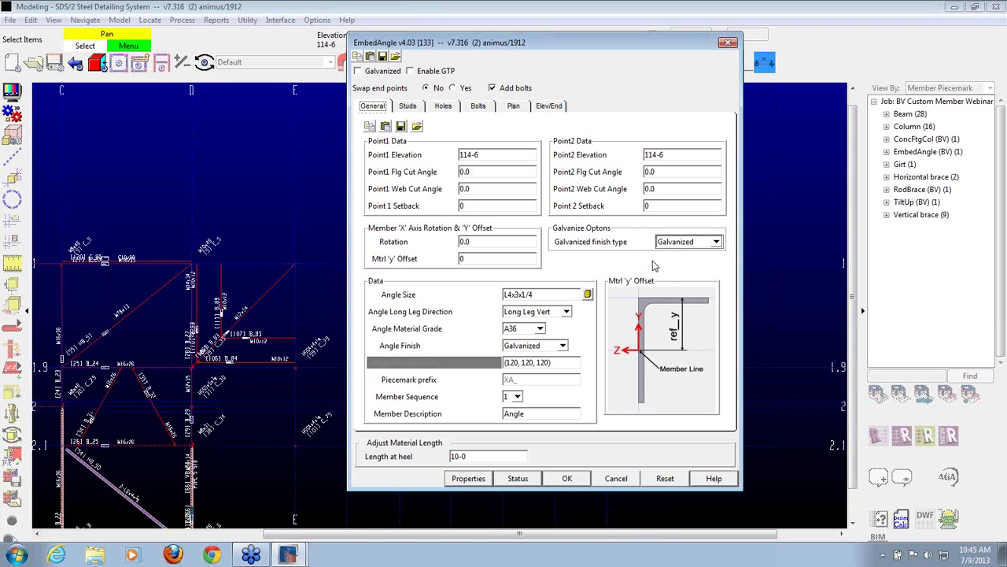
left_click(707, 245)
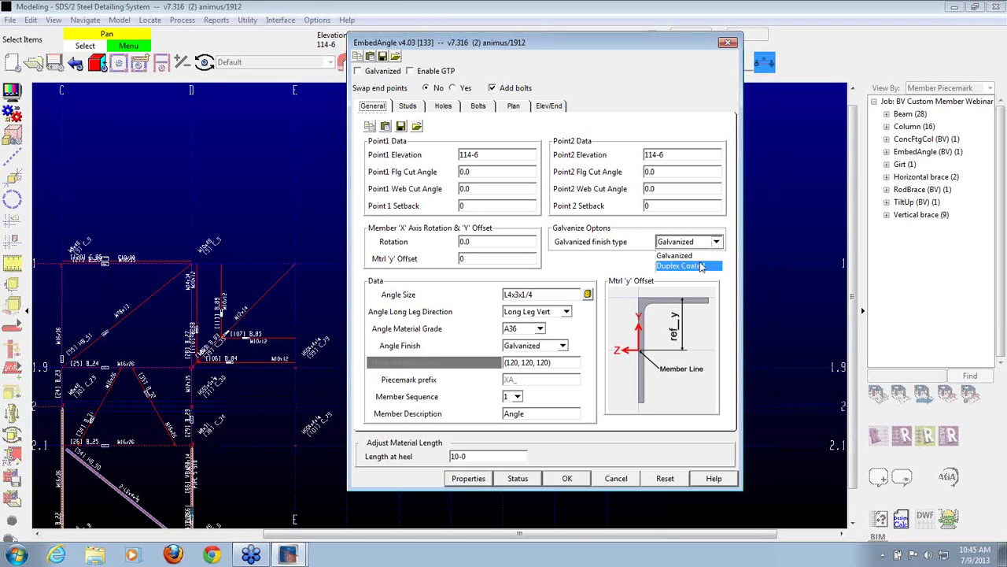
left_click(640, 268)
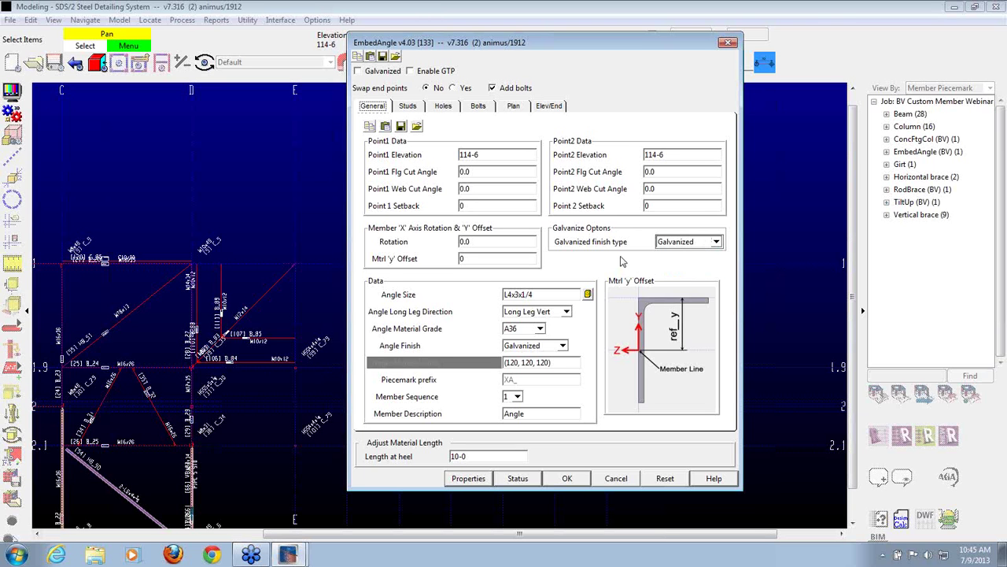
left_click(708, 243)
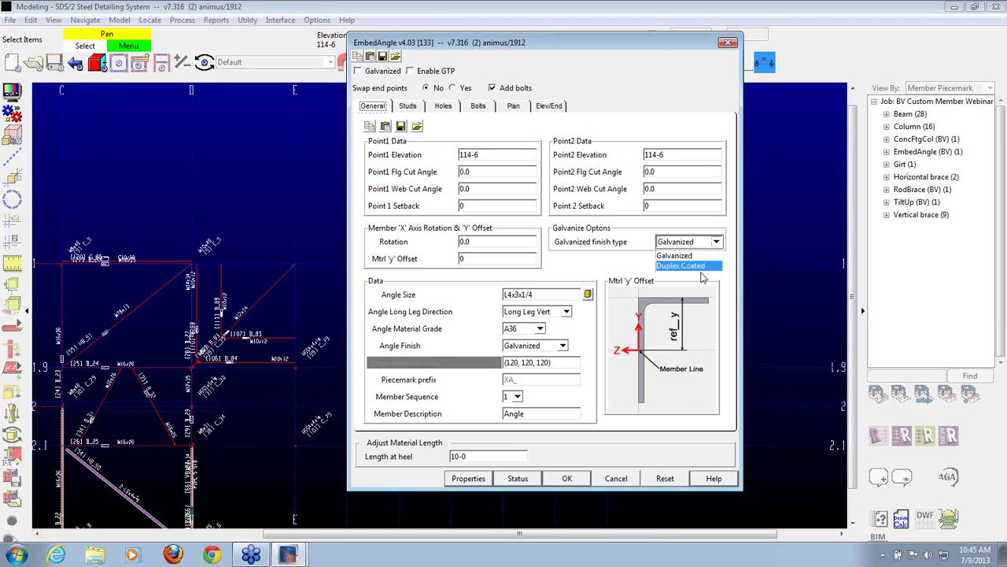
left_click(622, 265)
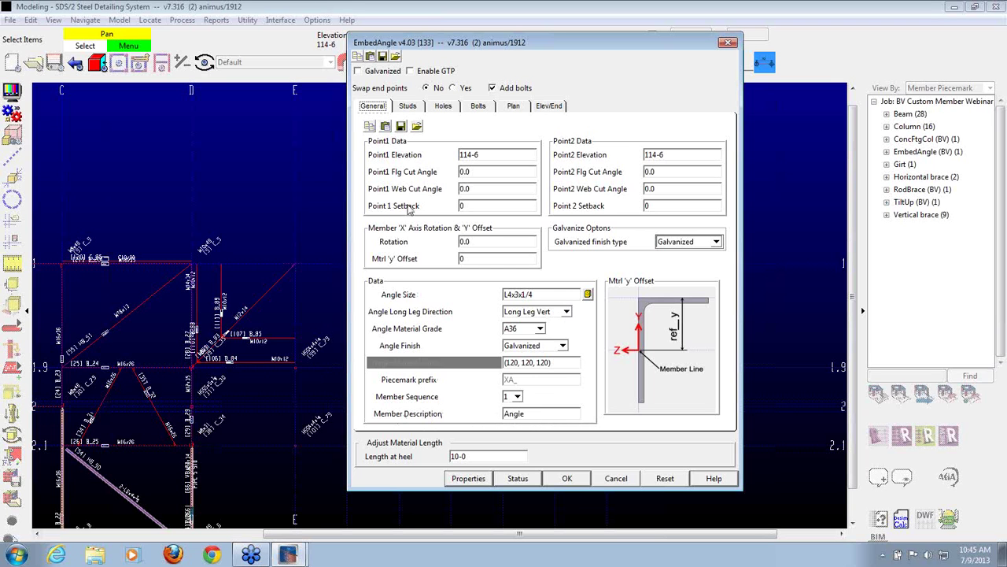
Show the embed angle's stud settings and look through the named colors available for the stud material.
left_click(407, 106)
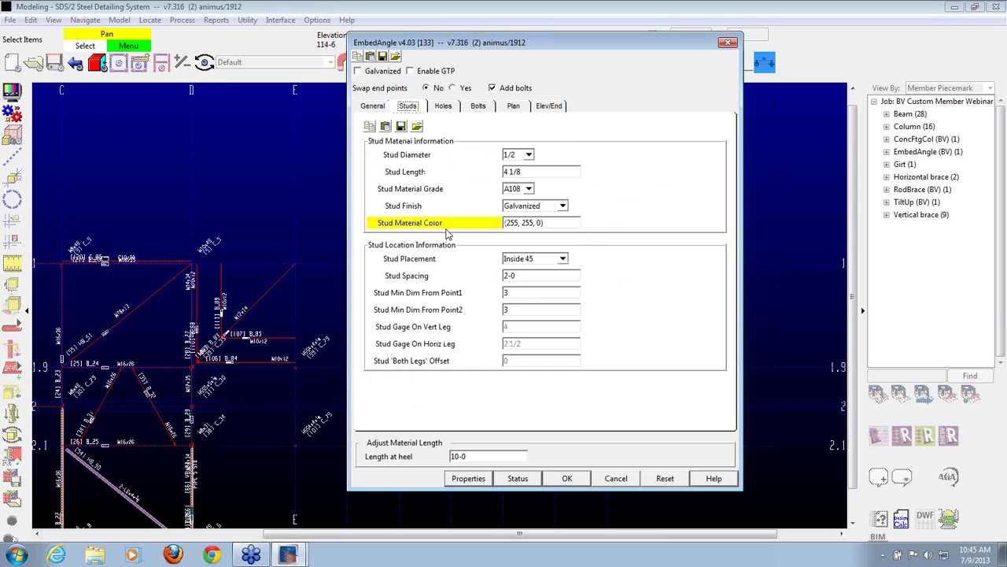
right_click(549, 221)
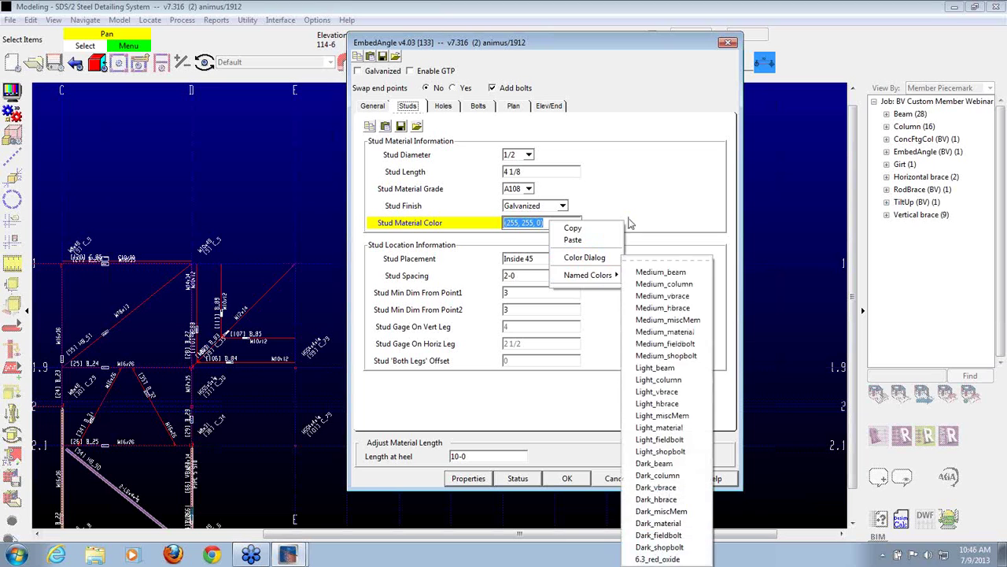
left_click(669, 185)
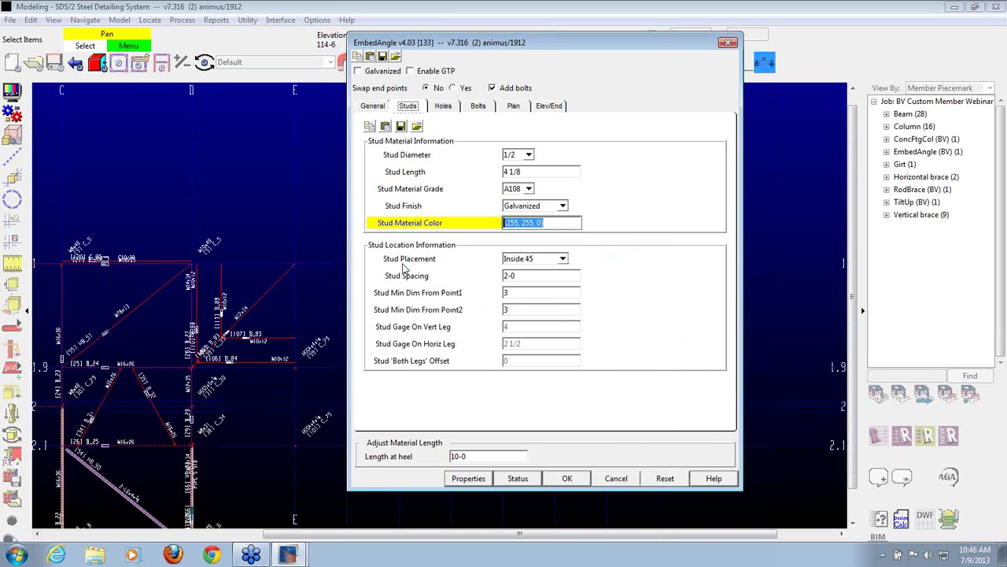
Keep the stud placement at Inside 45 and set the embed angle's stud spacing to 2-6.
left_click(544, 260)
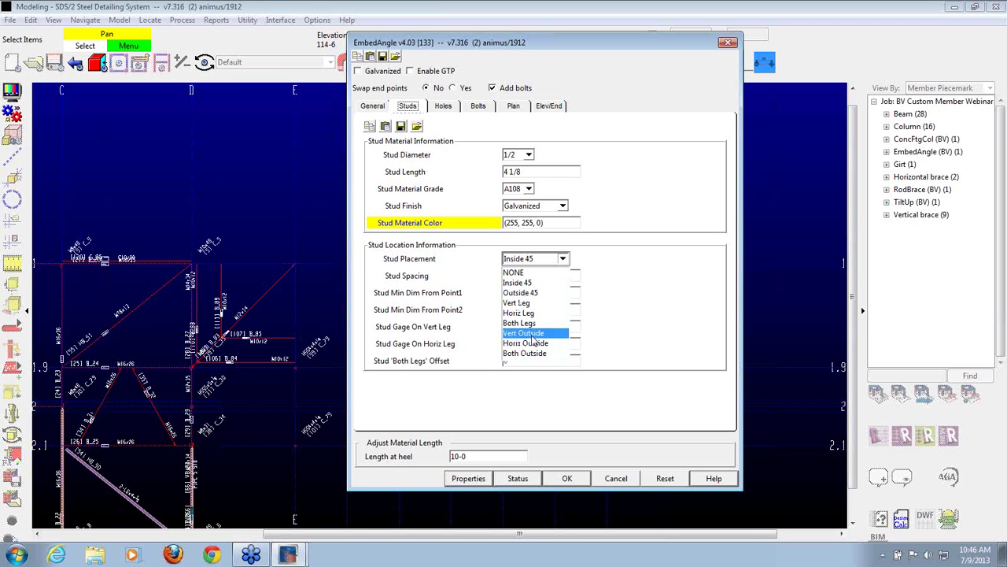
left_click(533, 285)
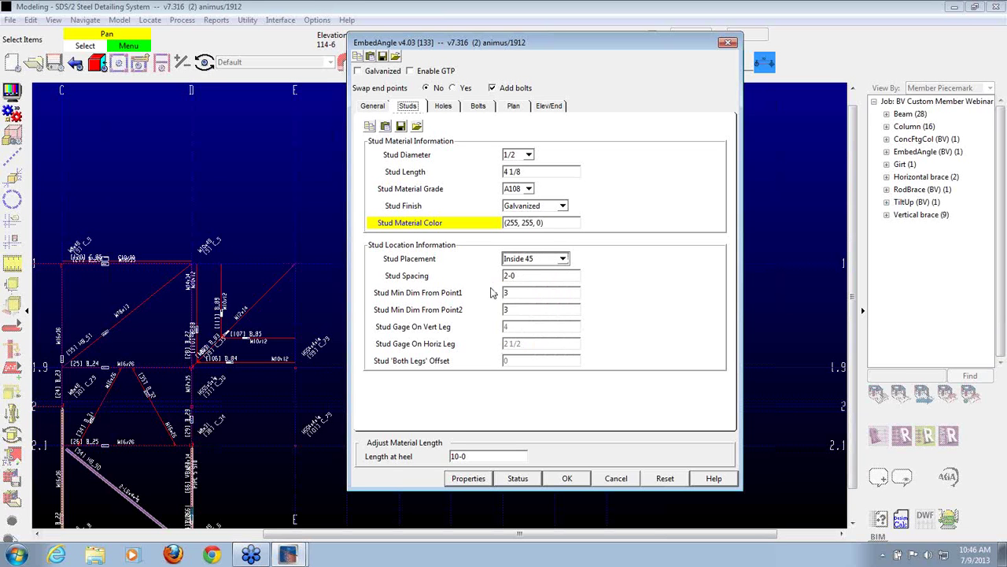
left_click(539, 275)
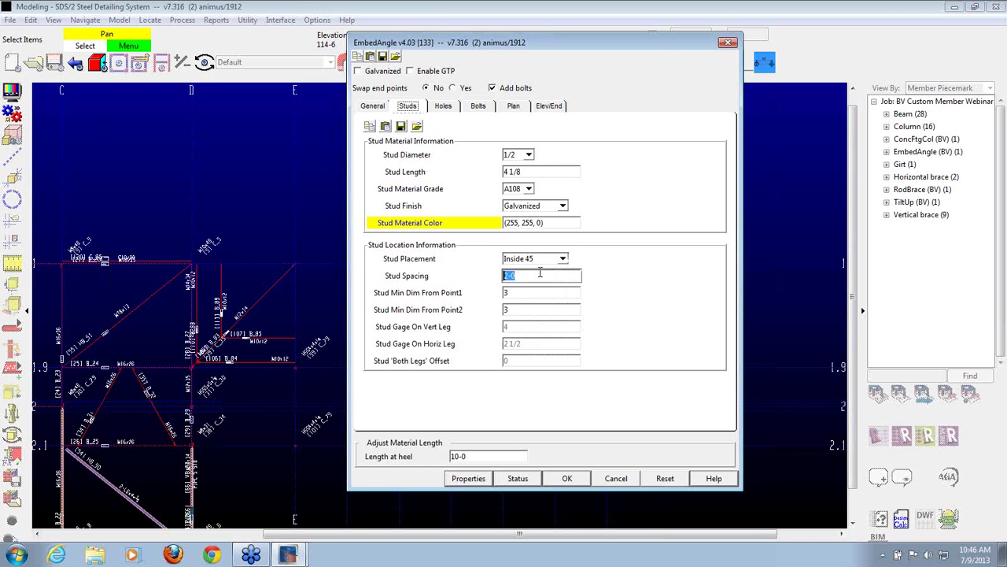
type("2-6")
left_click(562, 259)
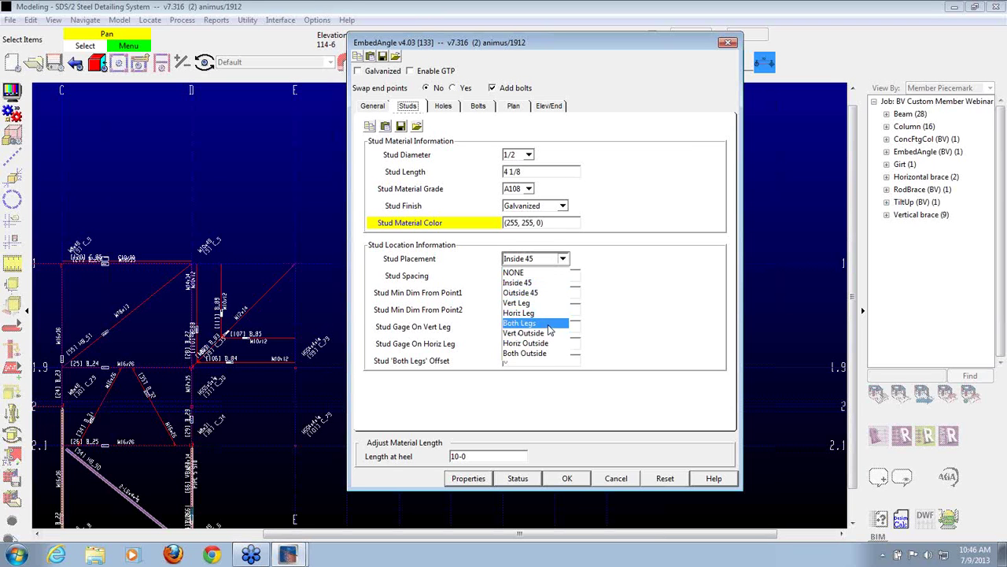
left_click(610, 271)
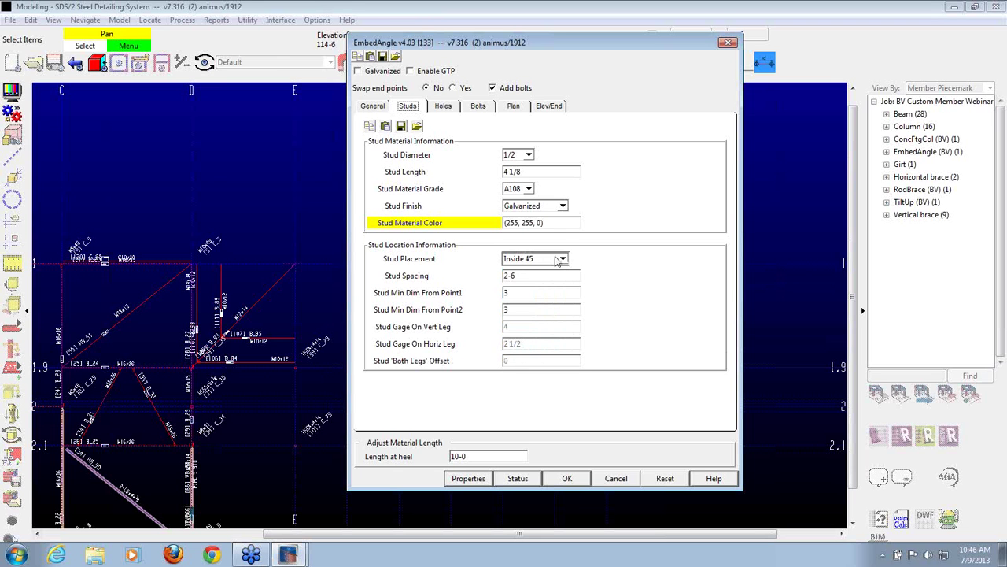
Compare the Ends, Spacing and Fixed Dims options for the embed angle's vertical leg holes.
left_click(449, 108)
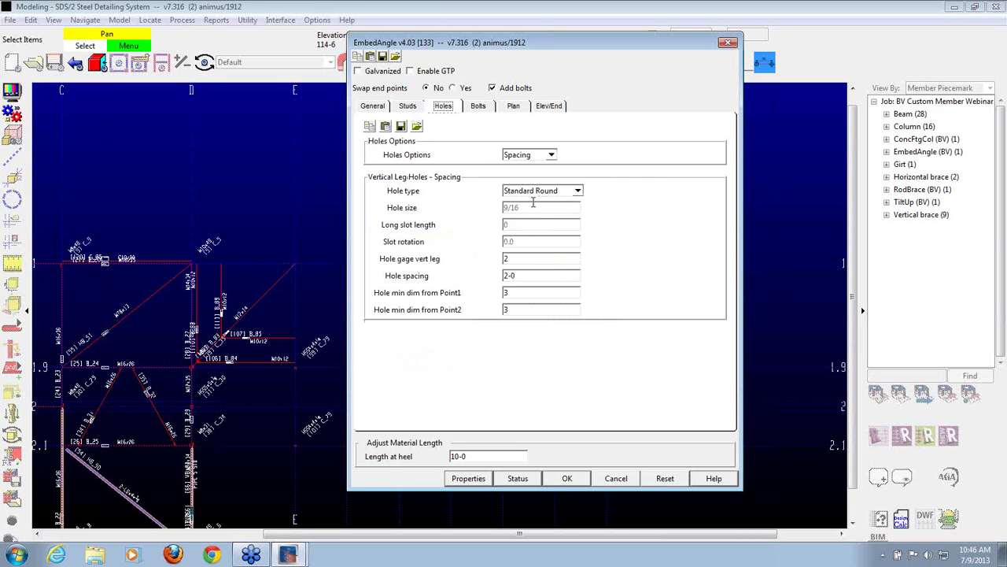
left_click(553, 156)
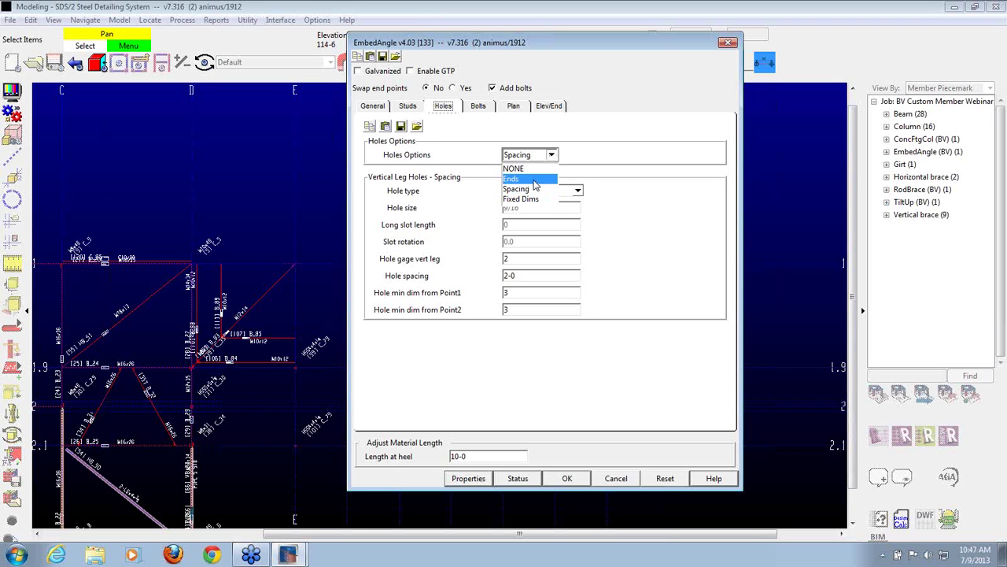
left_click(535, 179)
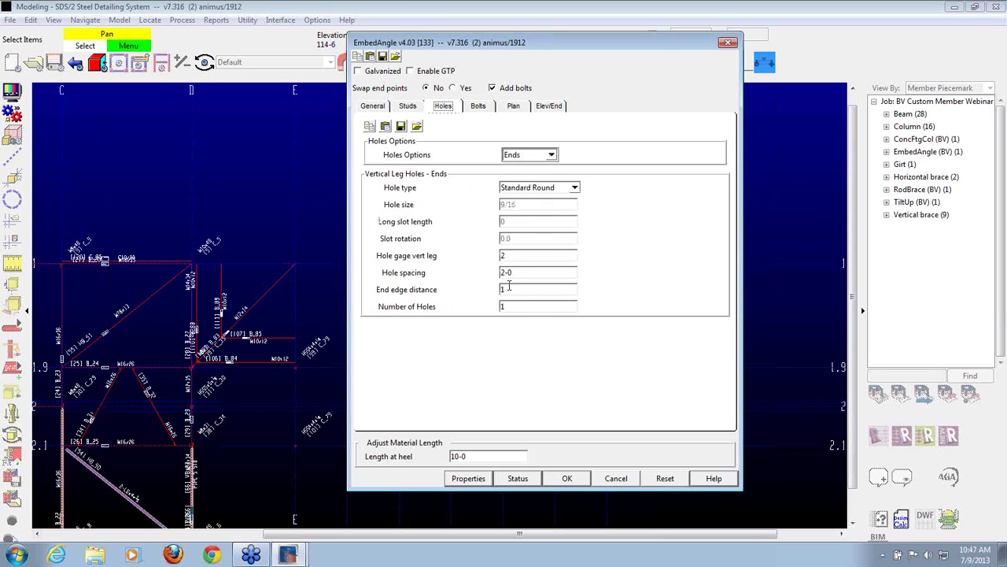
left_click(553, 156)
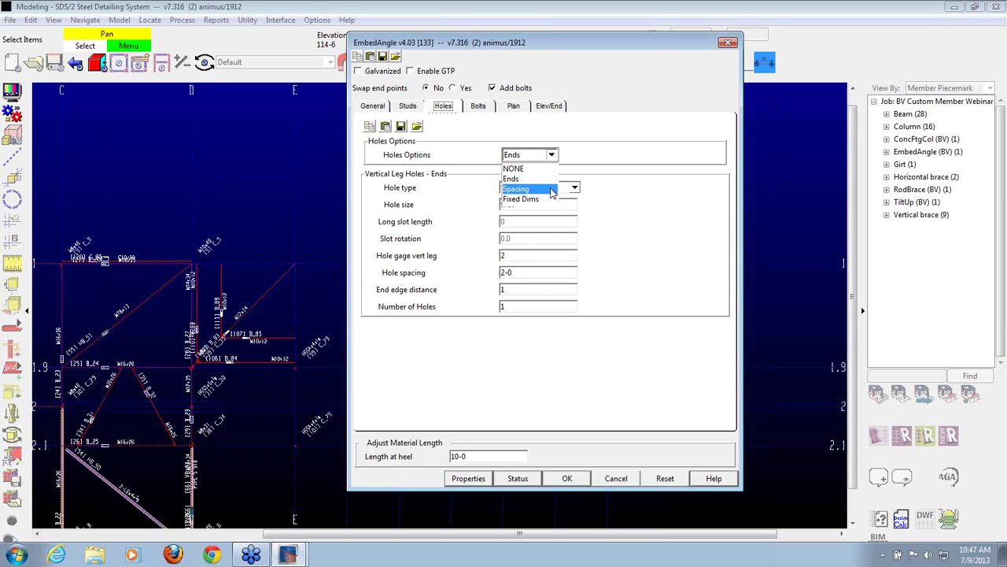
left_click(553, 190)
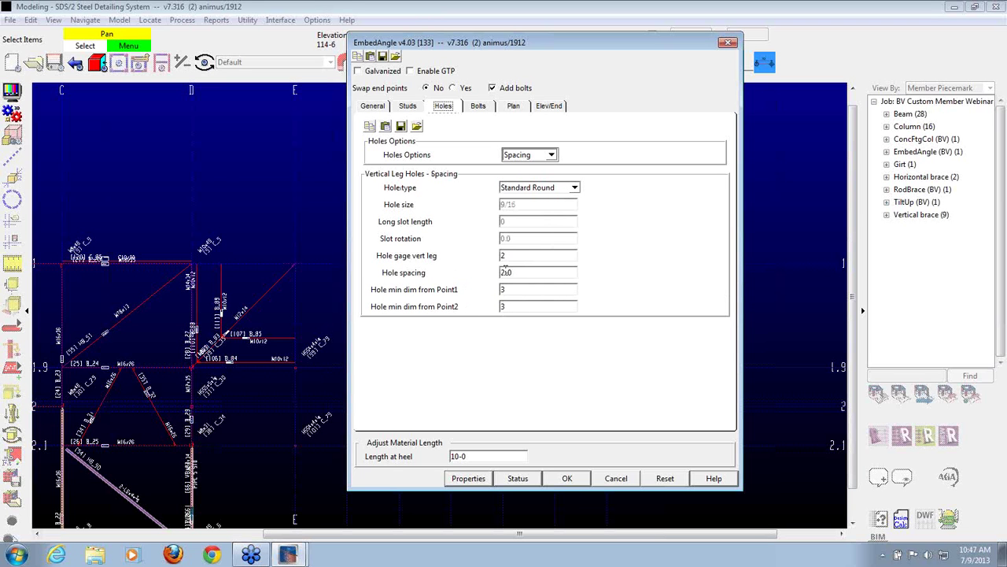
left_click(552, 156)
left_click(546, 196)
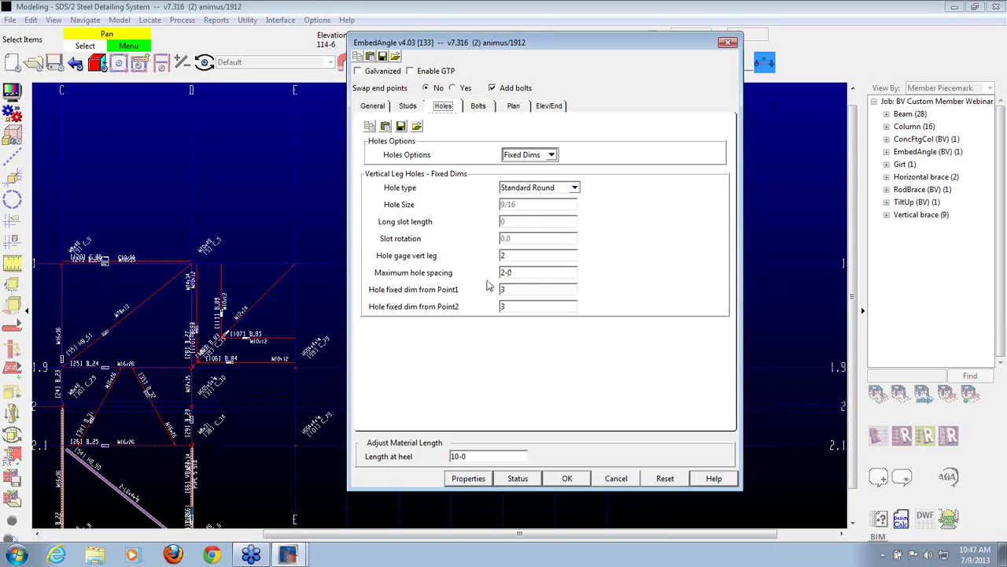
Set the vertical leg holes to Ends with a hole spacing of 1-0 and an end edge distance of 6.
left_click(551, 155)
left_click(549, 178)
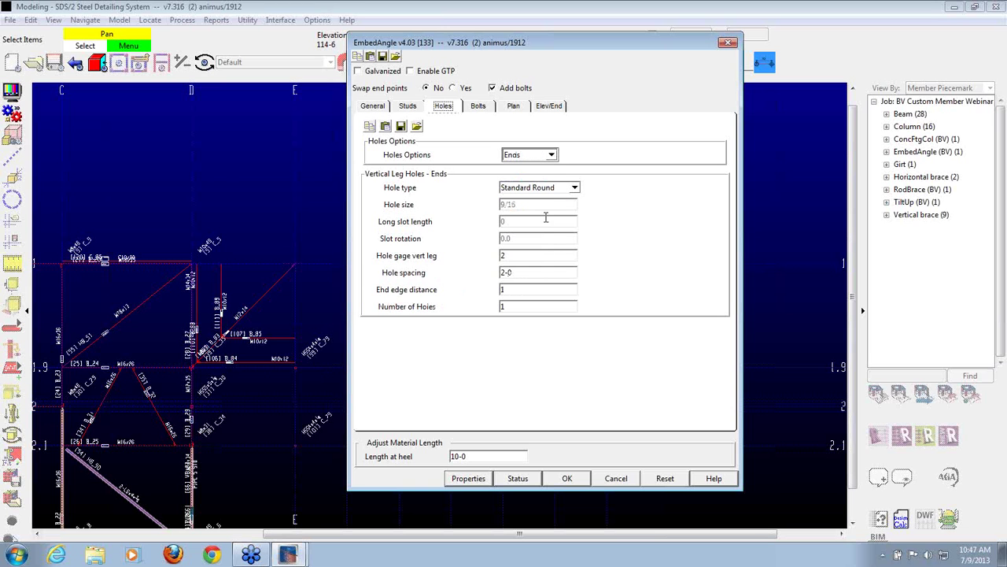
double_click(522, 273)
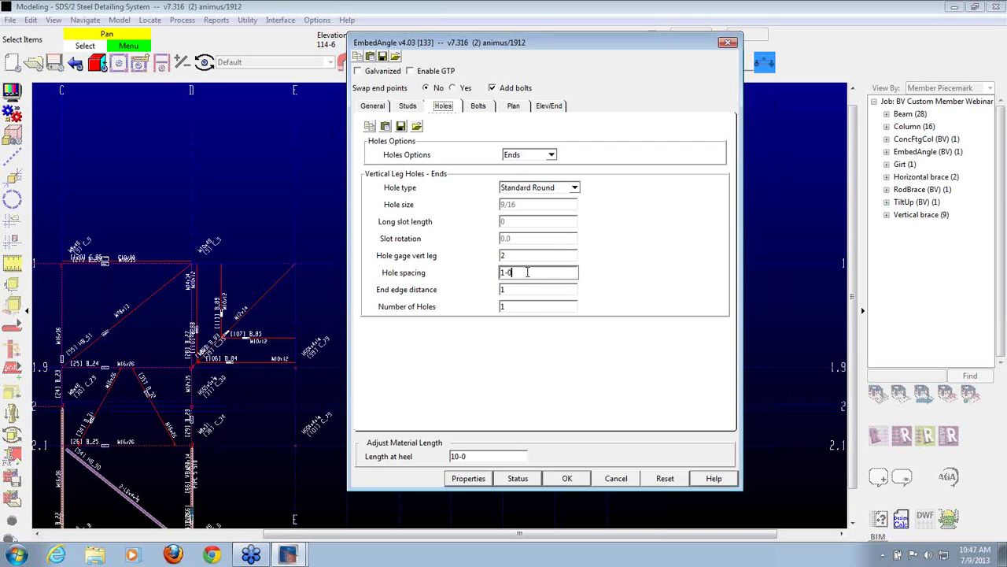
double_click(512, 290)
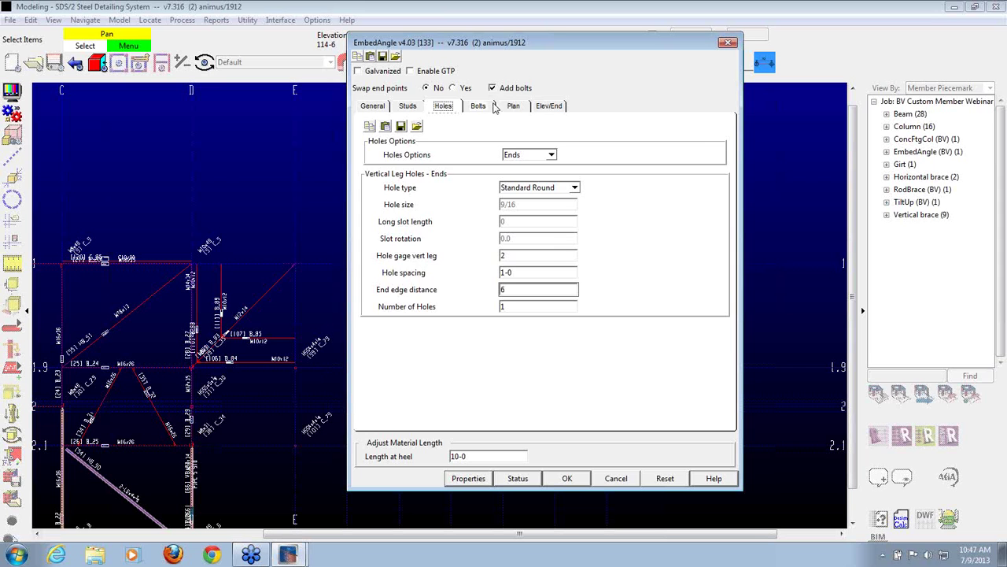
Review the bolt attributes and the plan and elevation reference diagrams, and accept the embed angle settings.
left_click(480, 107)
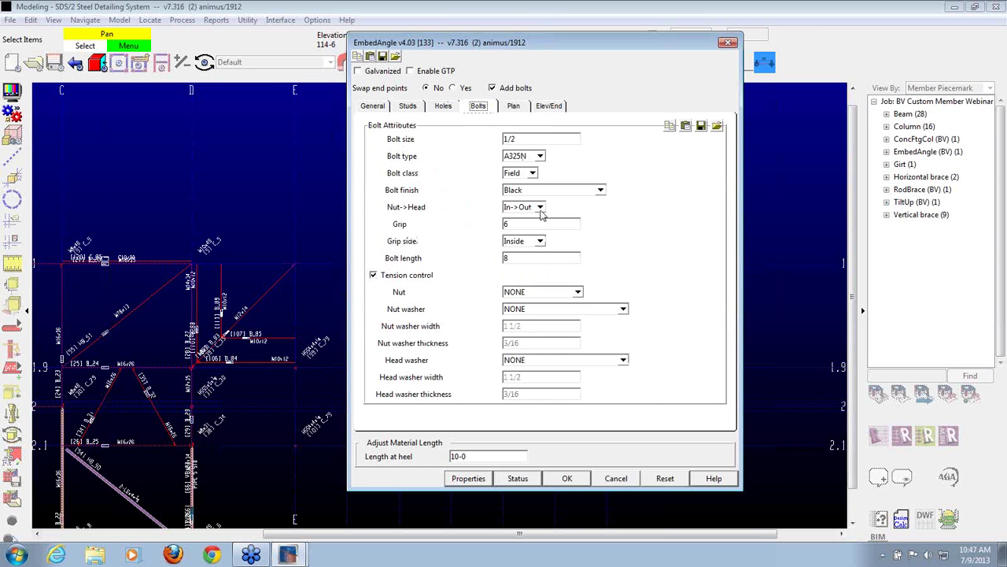
left_click(514, 106)
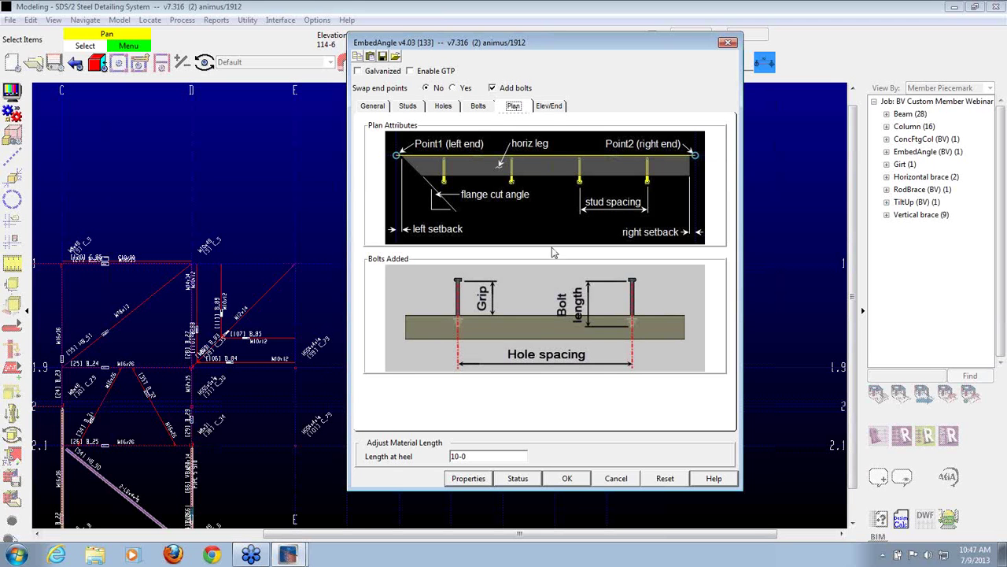
left_click(555, 107)
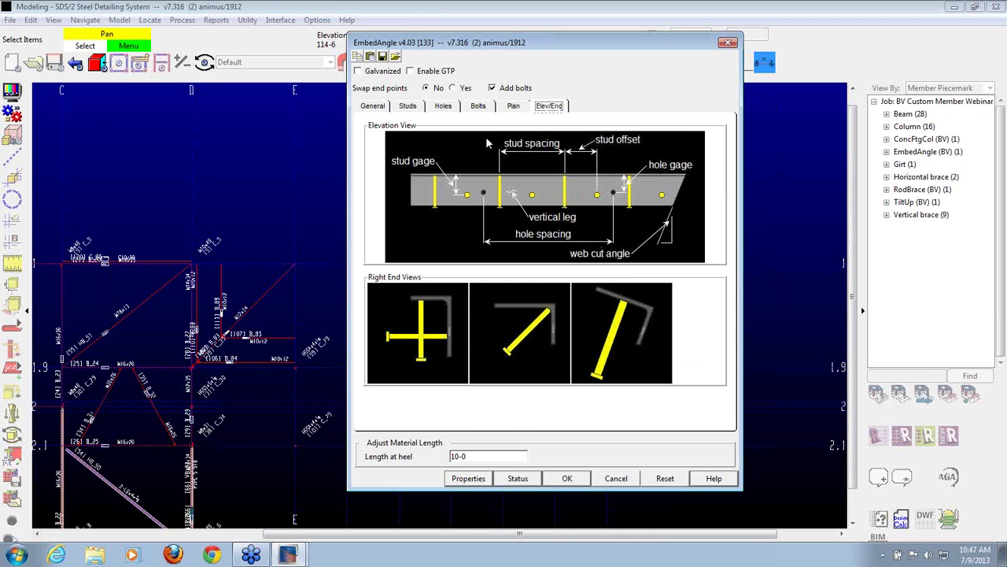
left_click(566, 479)
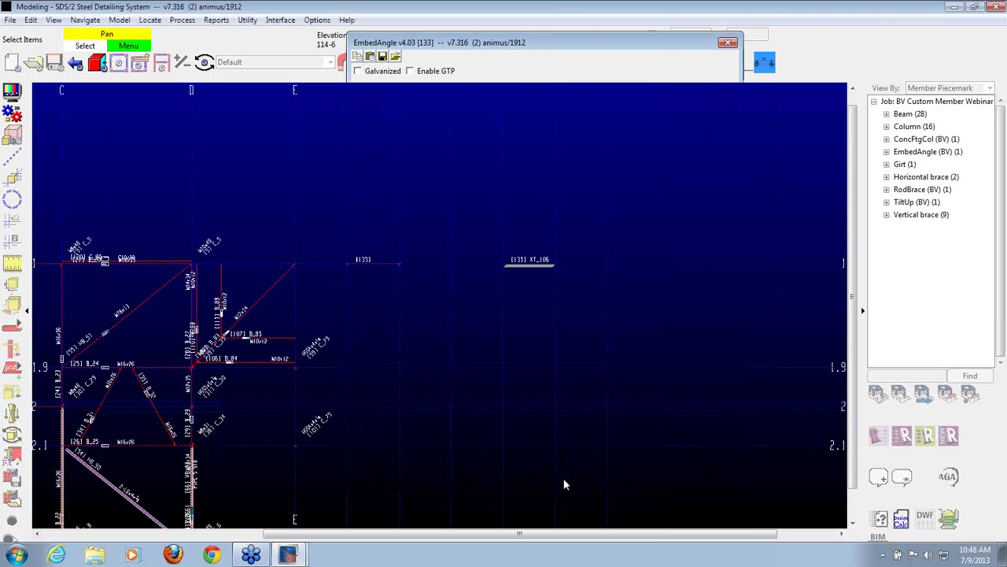
Examine the new embed angle up close in 3D, showing its 45-degree studs and the bolt at its end.
scroll(347, 266, "up", 9)
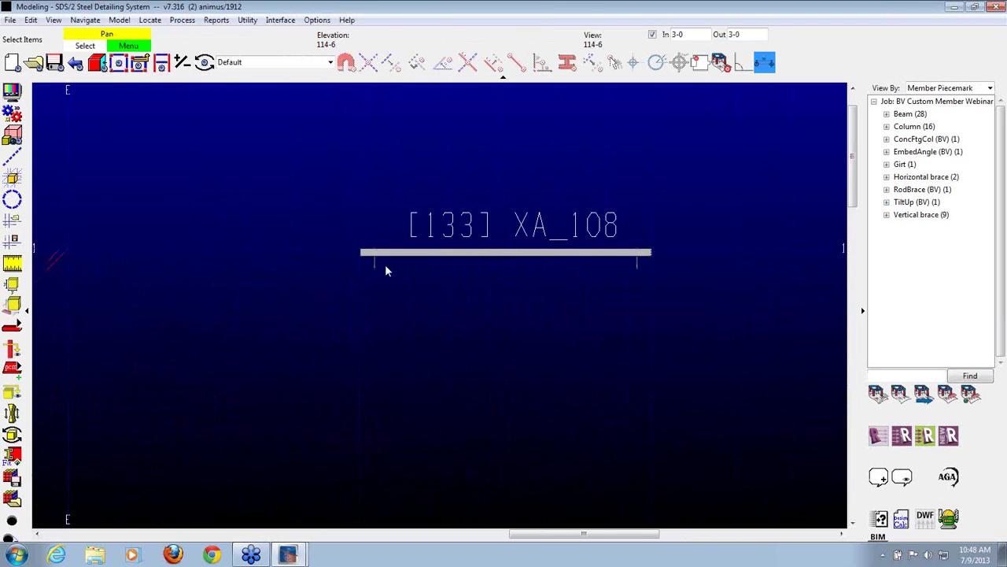
middle_click_drag(366, 265, 526, 45, "shift")
scroll(247, 270, "up", 3)
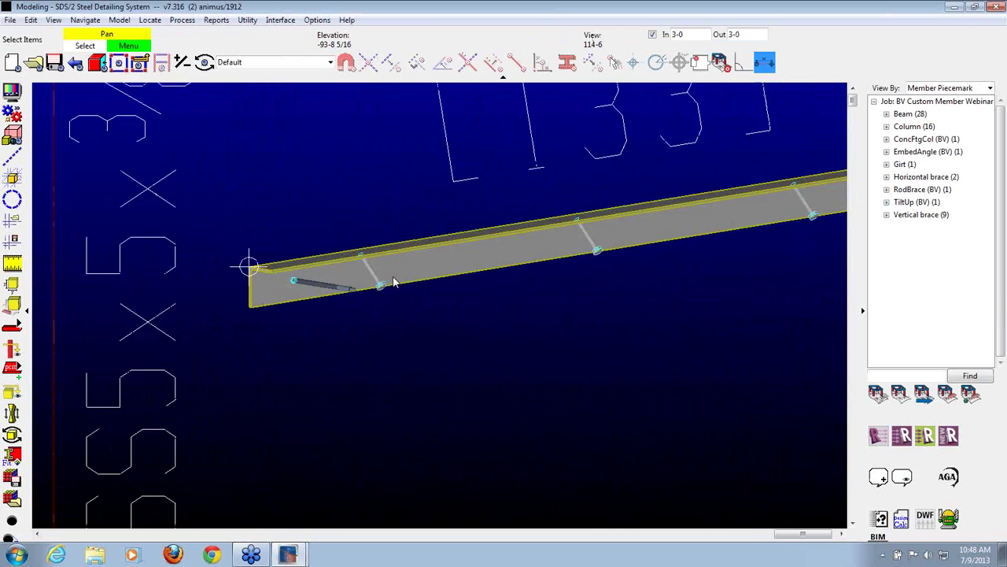
Set the number of end holes in the embed angle's vertical leg to 2 and apply the change.
scroll(353, 252, "up", 2)
left_click(402, 279)
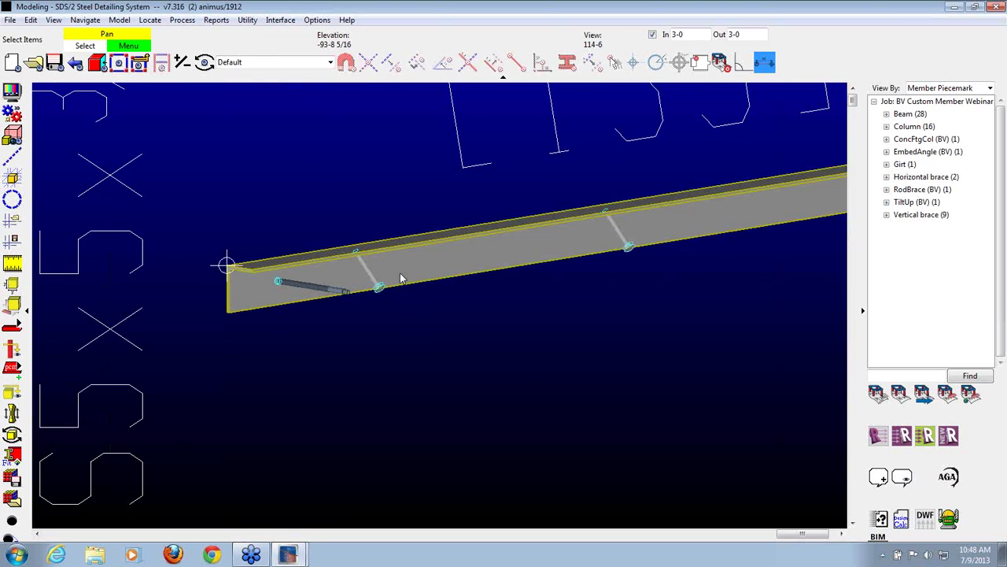
scroll(405, 295, "down", 2)
scroll(351, 302, "up", 3)
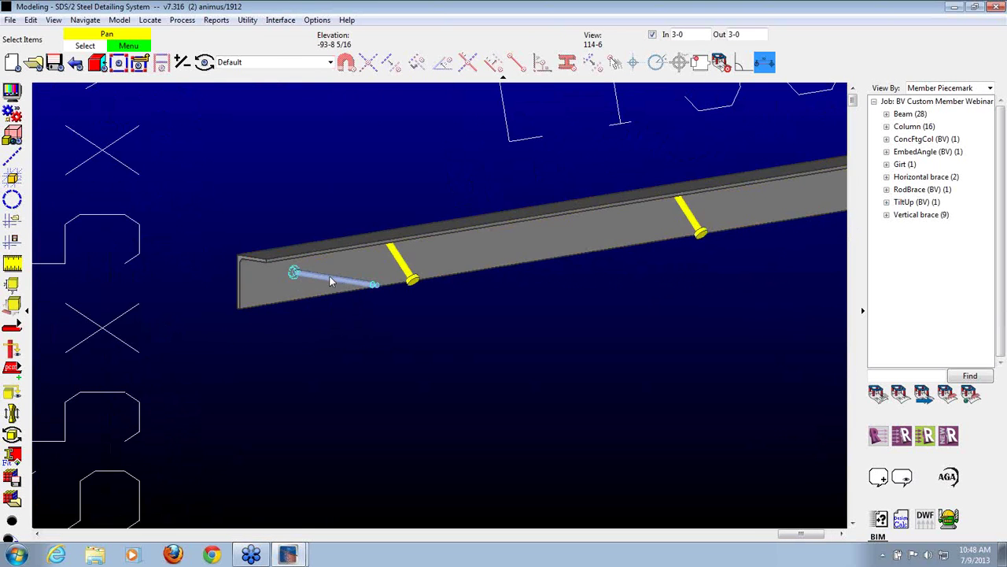
scroll(295, 272, "up", 1)
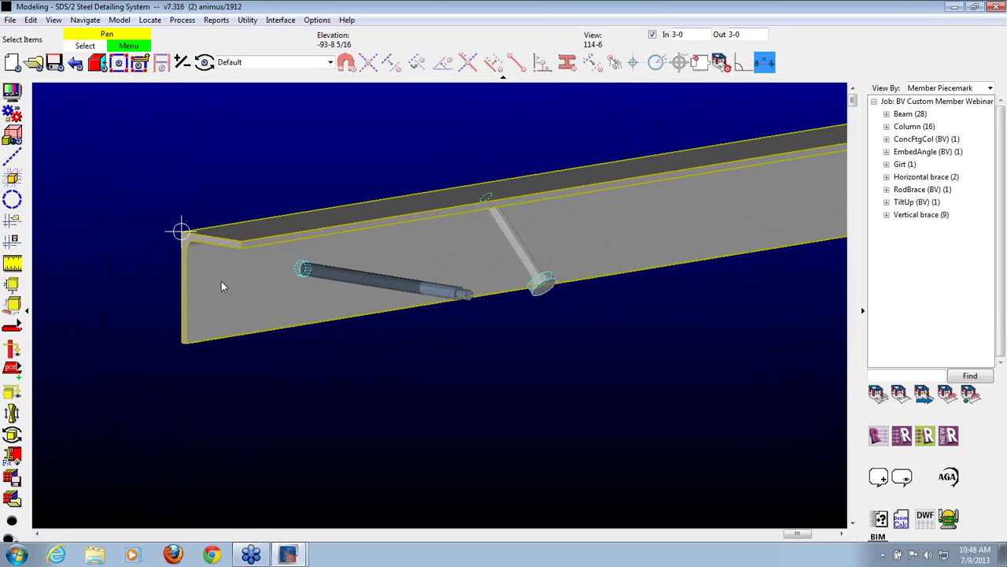
scroll(299, 218, "down", 3)
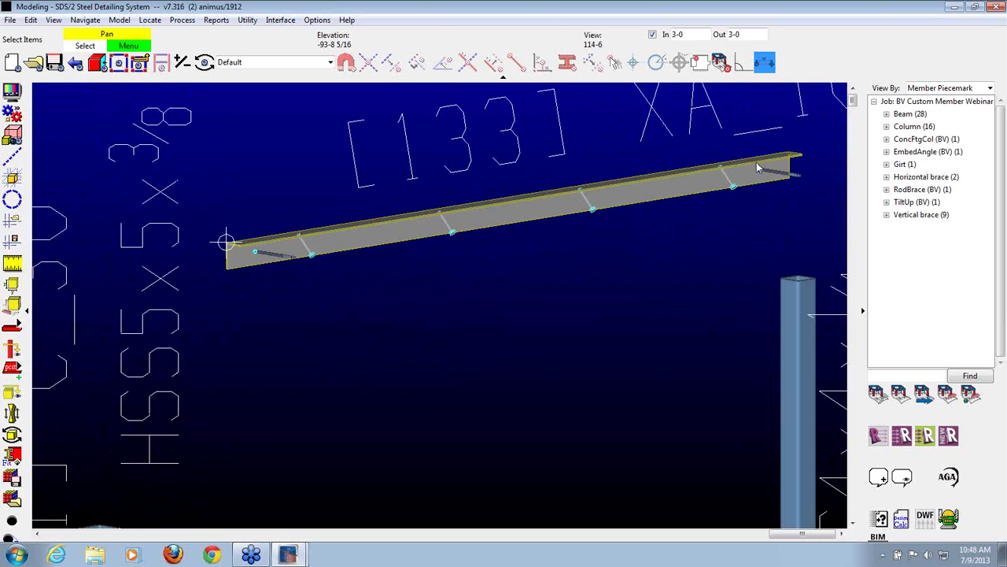
double_click(675, 184)
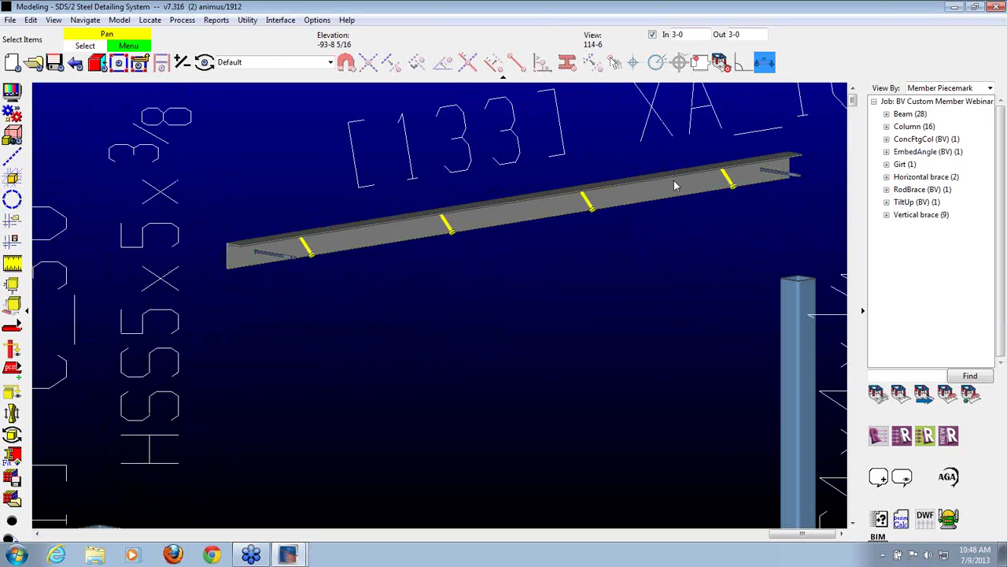
left_click(443, 105)
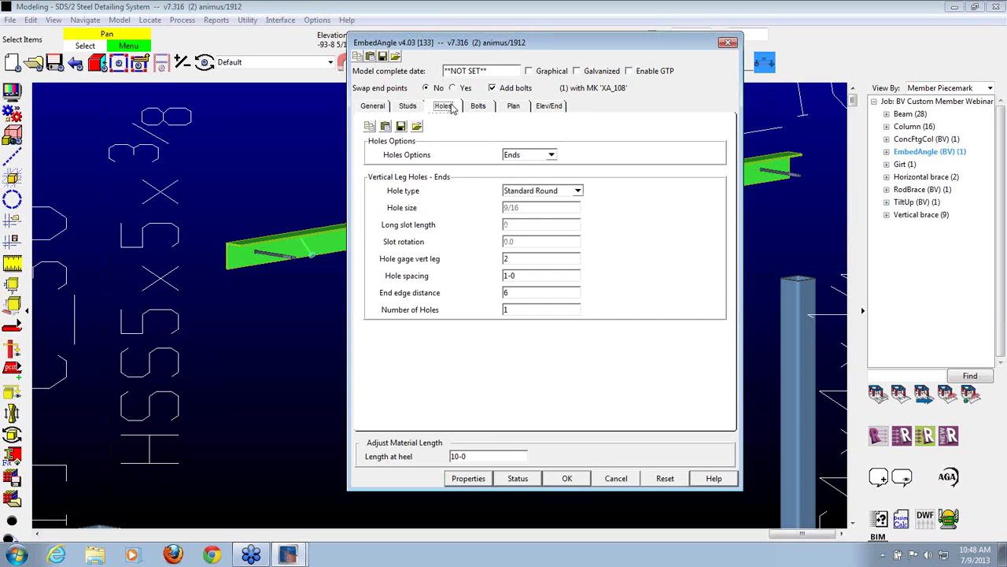
double_click(519, 309)
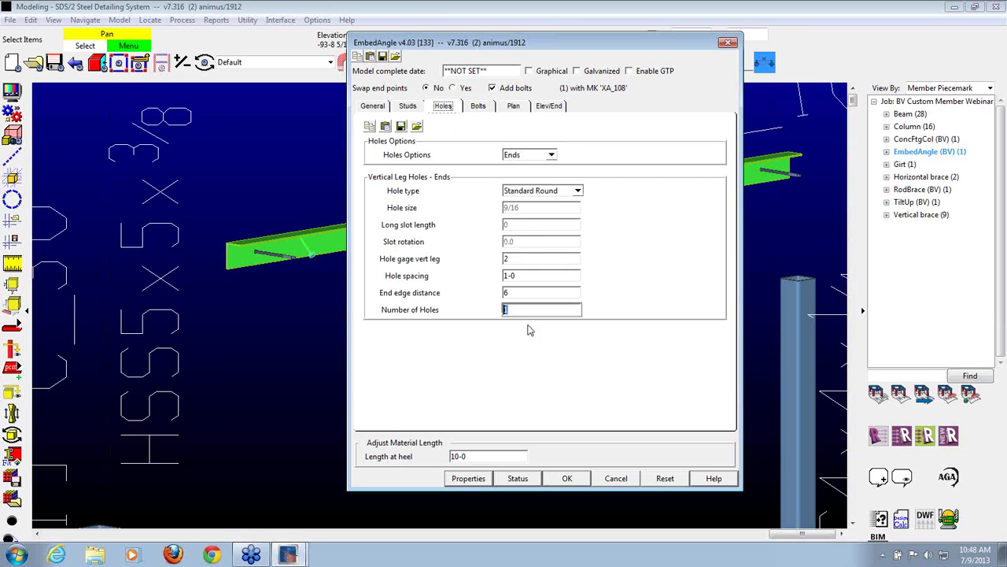
left_click(568, 478)
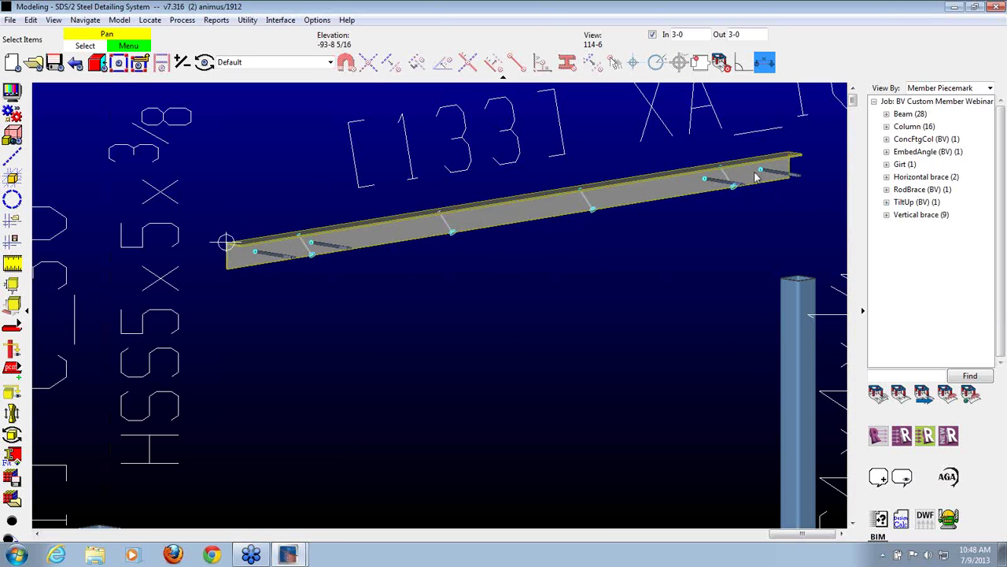
Switch the embed angle's vertical leg holes to the Spacing option with a hole spacing of 2-3.
double_click(518, 210)
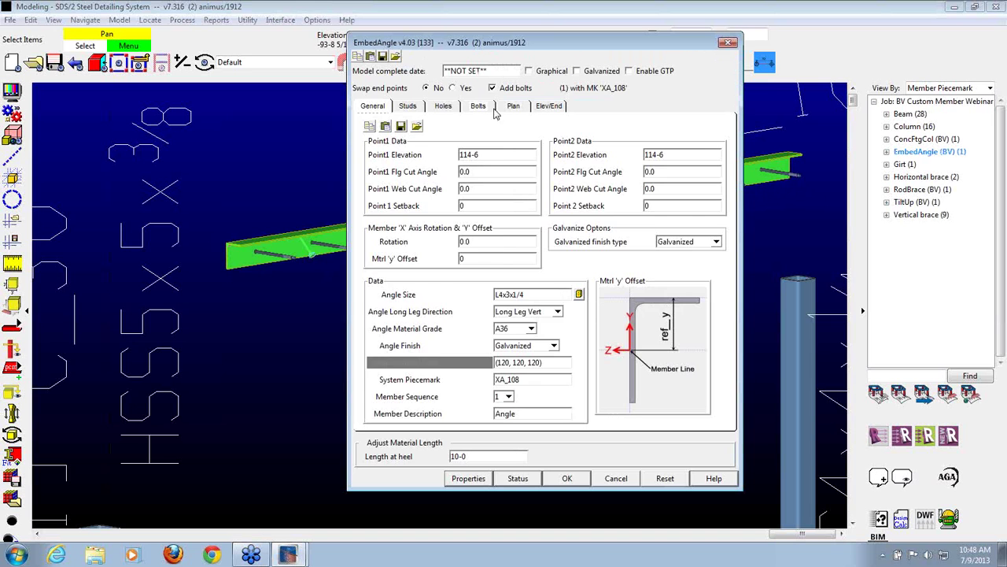
left_click(444, 106)
left_click(551, 155)
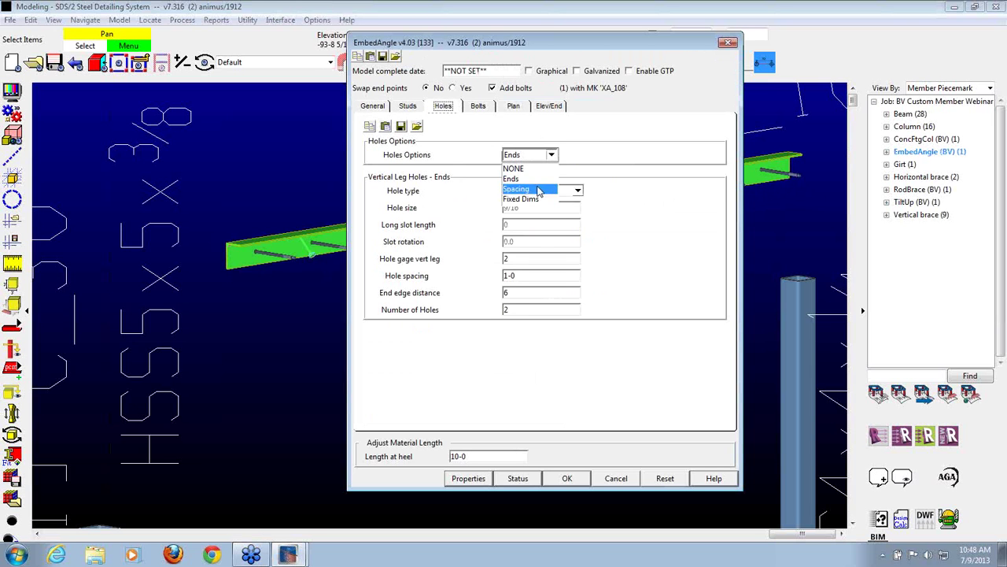
left_click(541, 190)
left_click(520, 272)
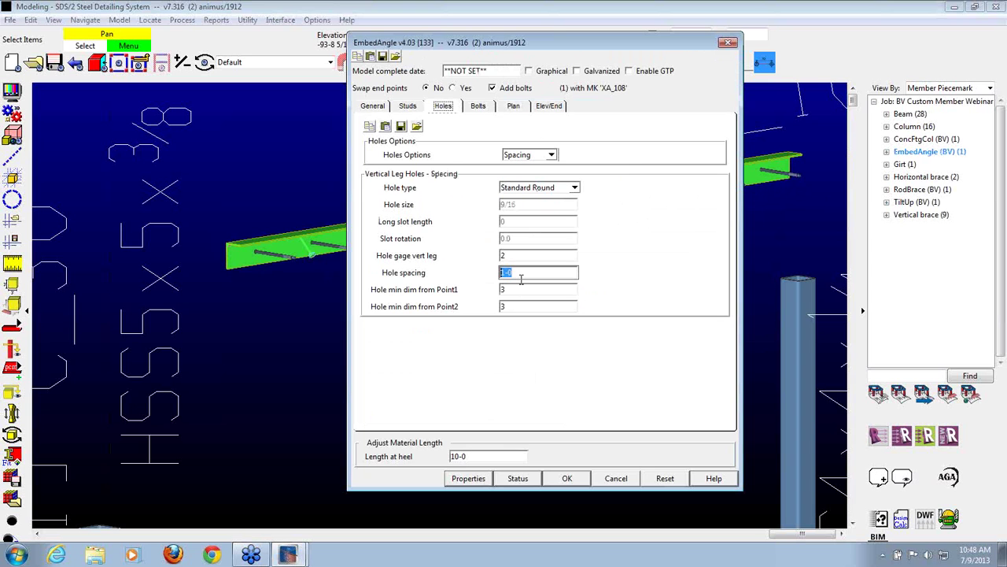
type("2-3")
Set the minimum hole dimension from Point1 and Point2 to 6 each and accept the embed angle settings.
left_click(510, 291)
type("6")
key("Tab")
type("6")
key("Tab")
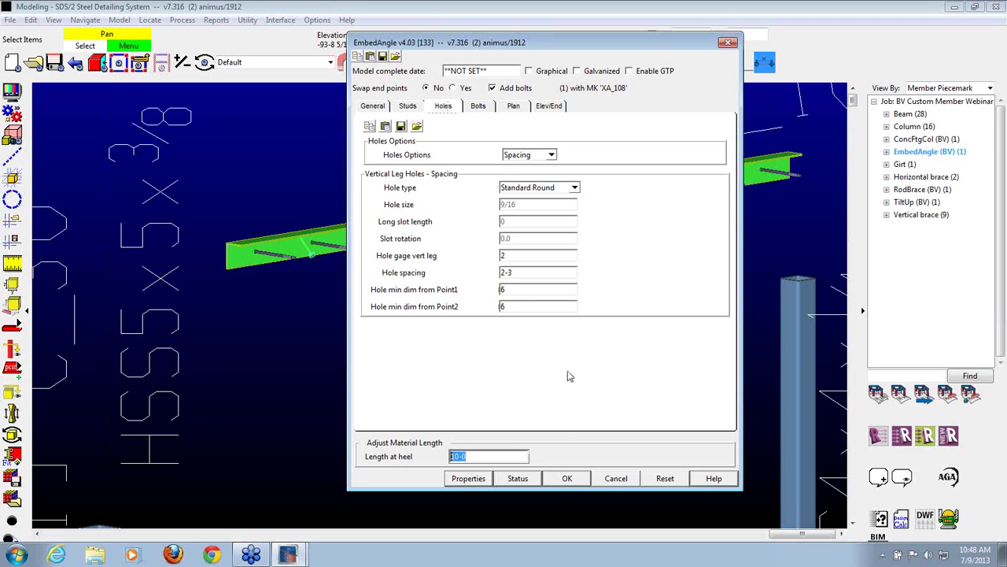
left_click(542, 256)
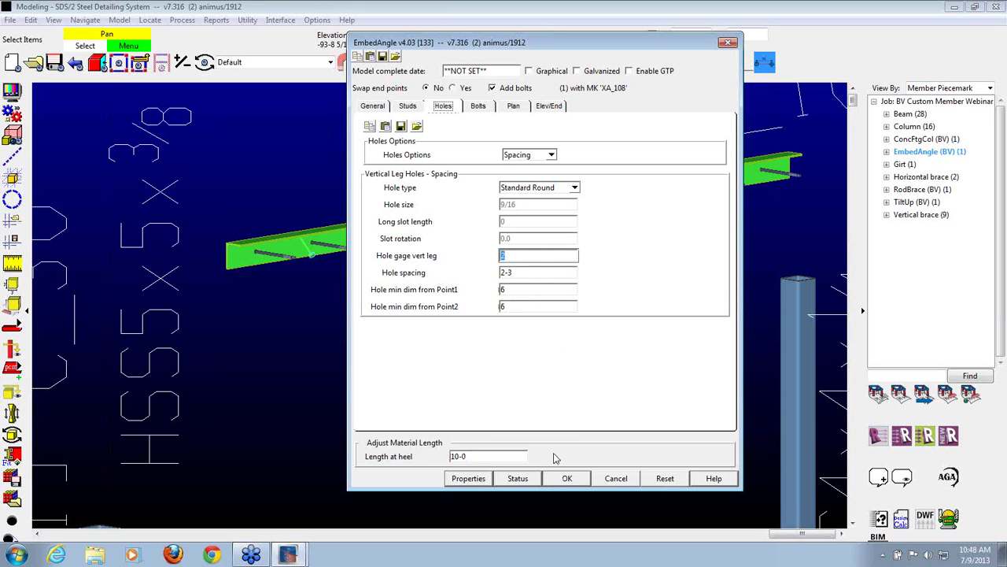
left_click(564, 478)
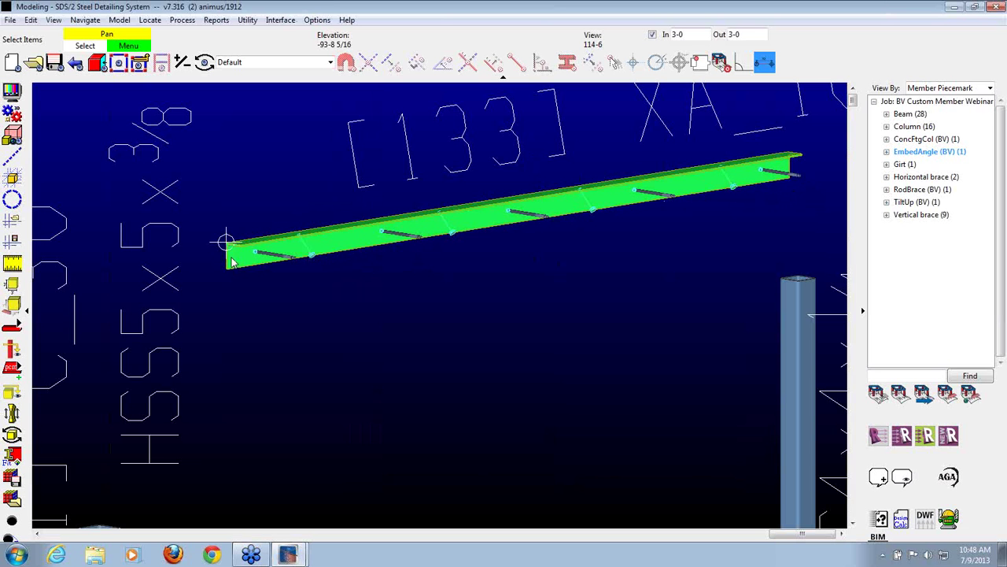
Change the embed angle's vertical leg holes to the Fixed Dims option and apply it.
double_click(495, 213)
left_click(443, 107)
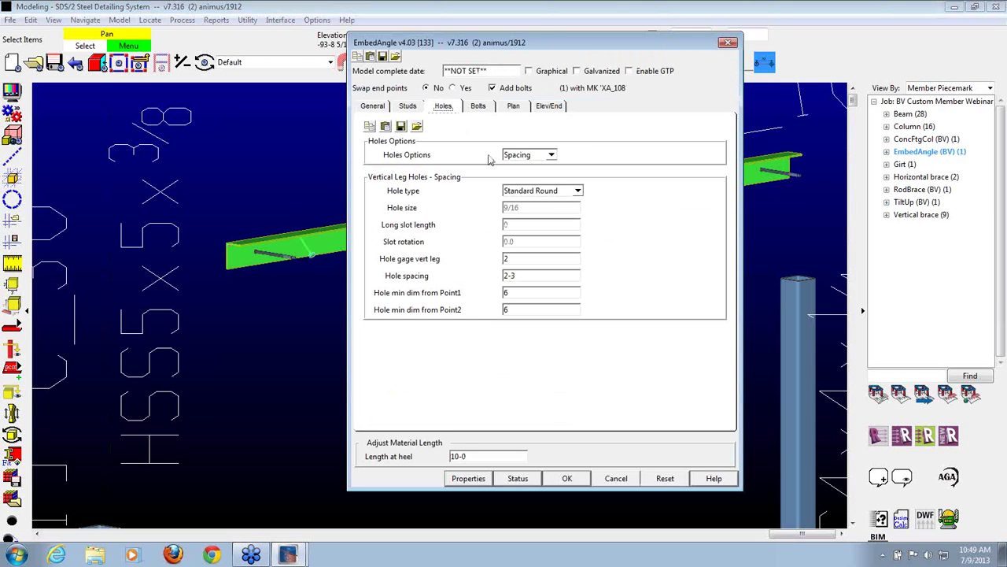
left_click(550, 155)
left_click(523, 198)
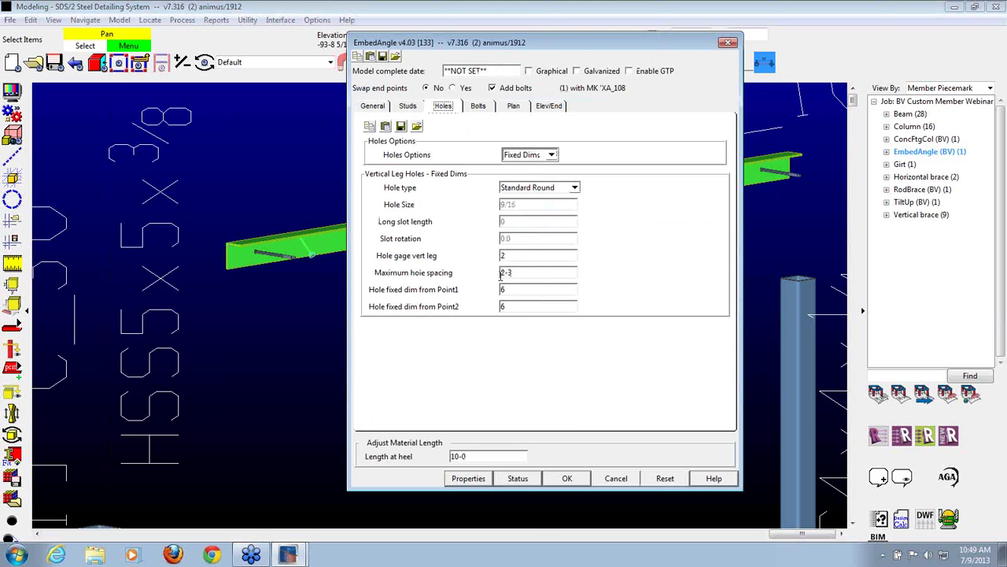
left_click(572, 479)
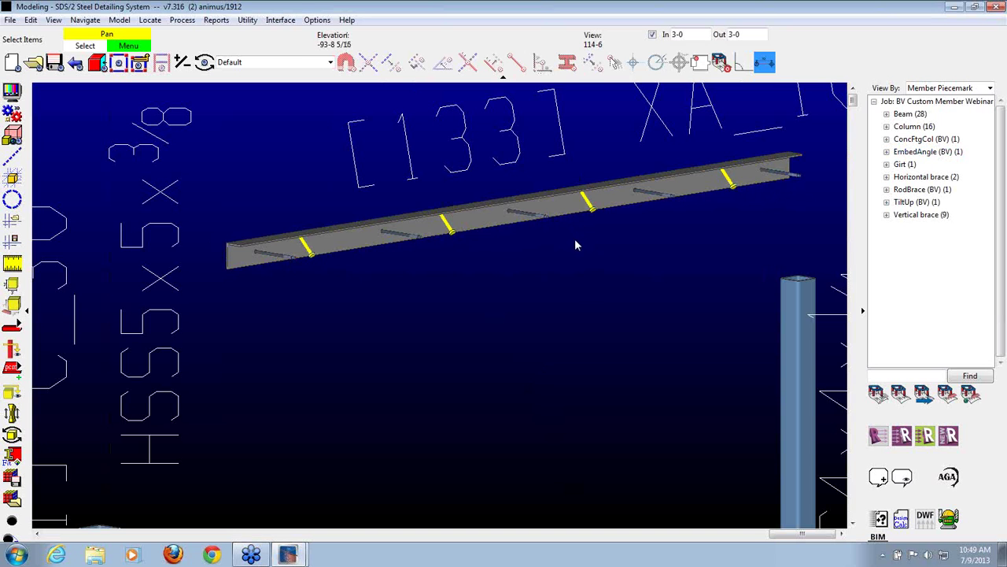
Turn off bolts for the embed angle and apply, leaving only open holes in the vertical leg.
double_click(347, 244)
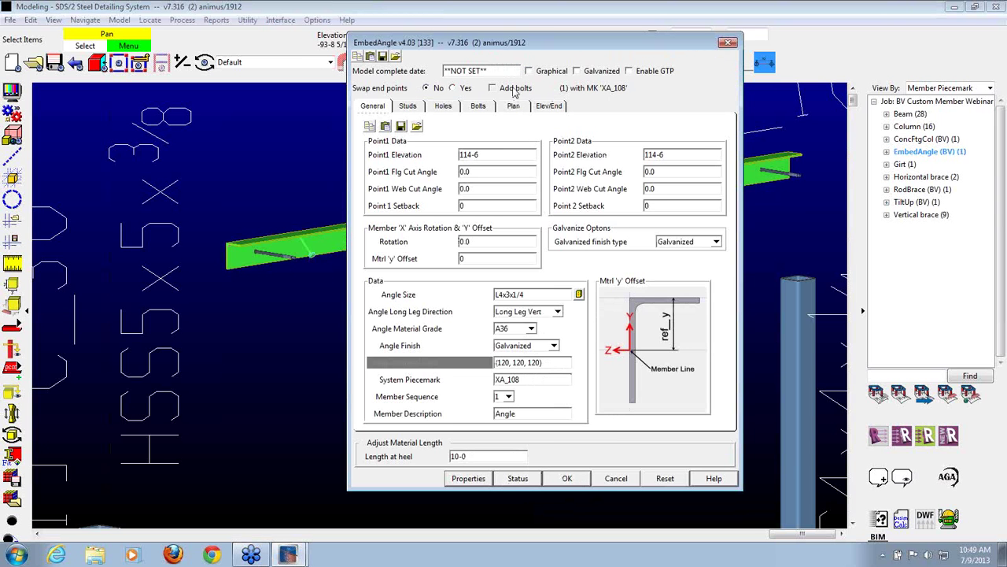
left_click(567, 478)
scroll(309, 241, "up", 2)
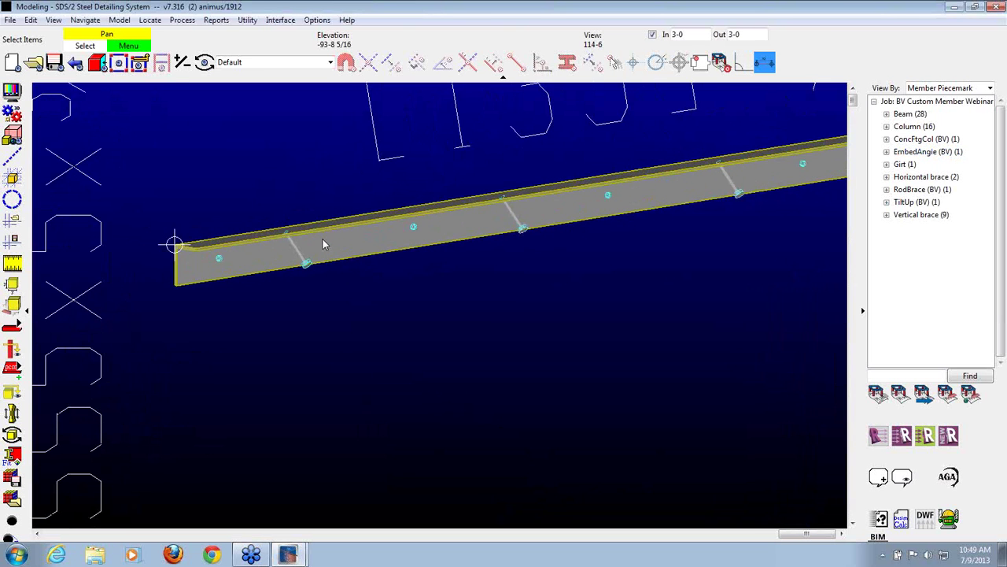
Re-enable bolts on the embed angle, reviewing the bolt class and grip side choices before accepting.
double_click(322, 243)
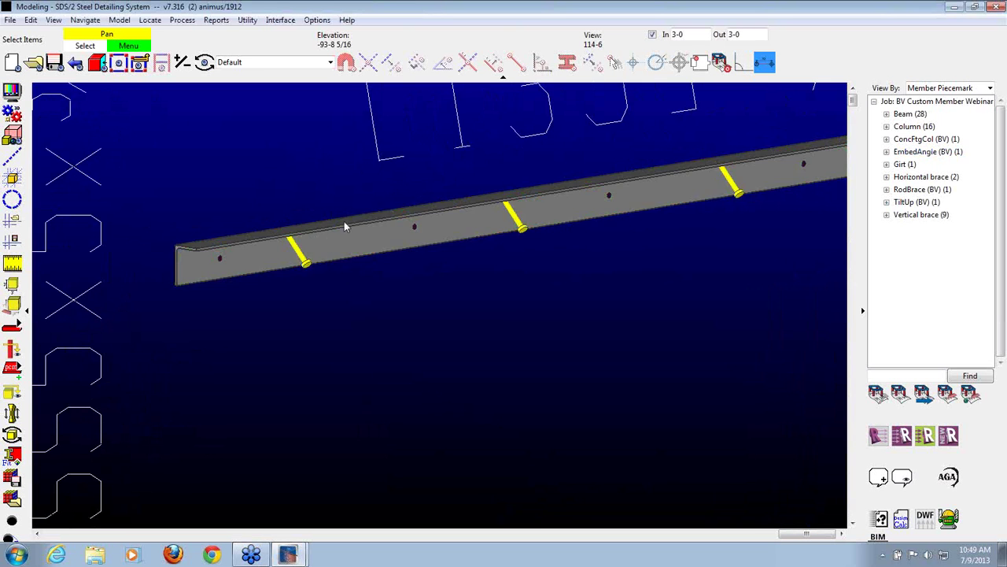
left_click(500, 87)
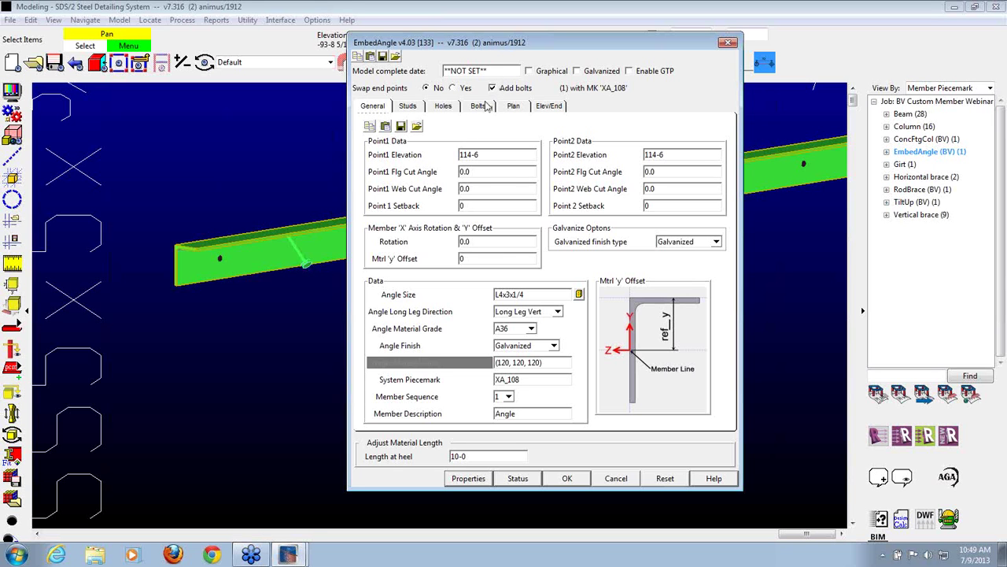
left_click(477, 107)
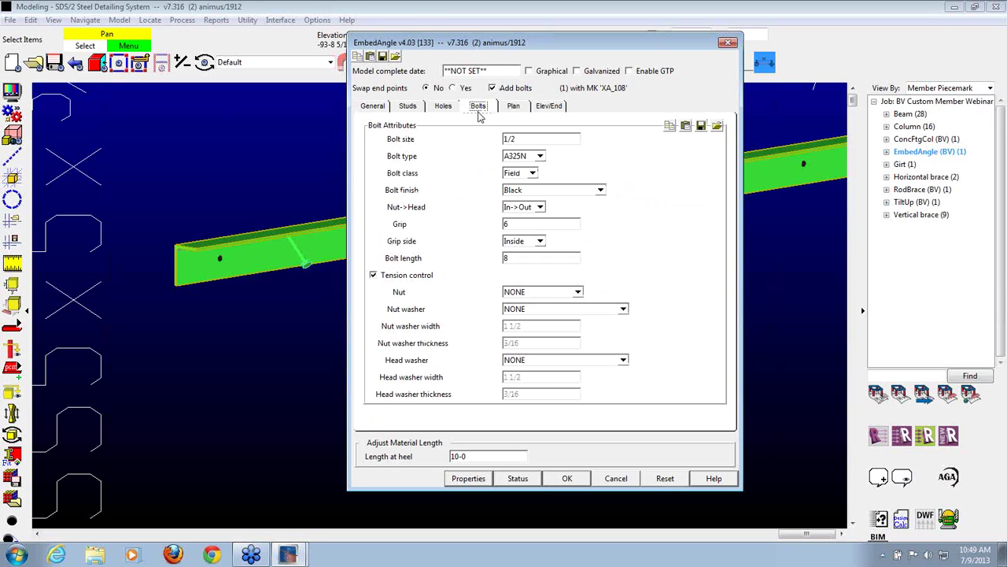
left_click(533, 174)
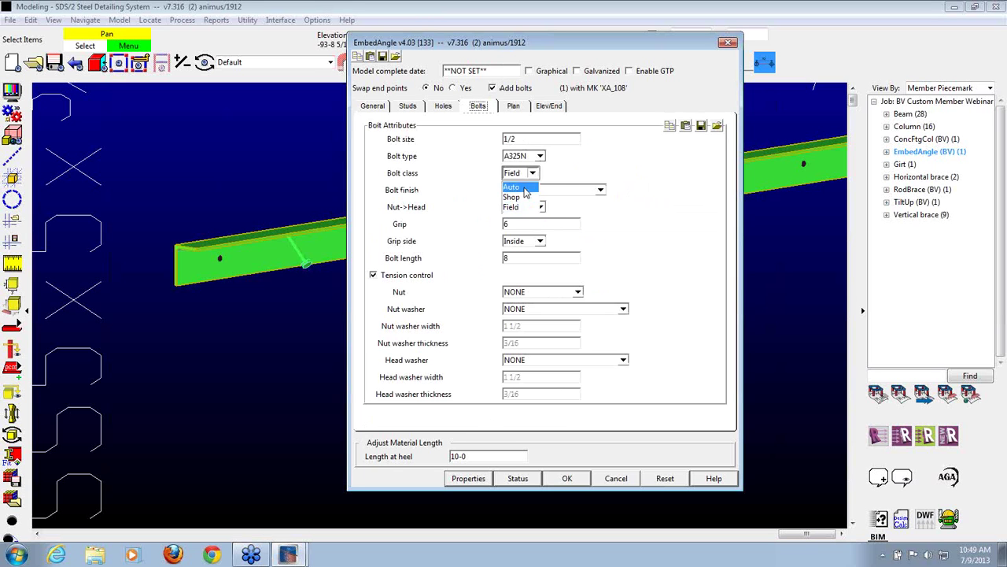
left_click(561, 175)
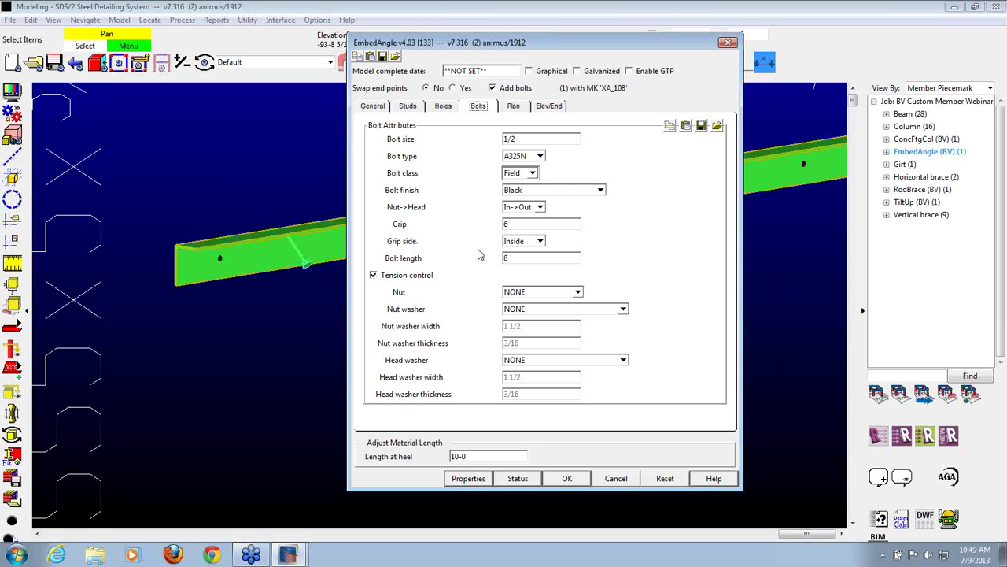
left_click(541, 242)
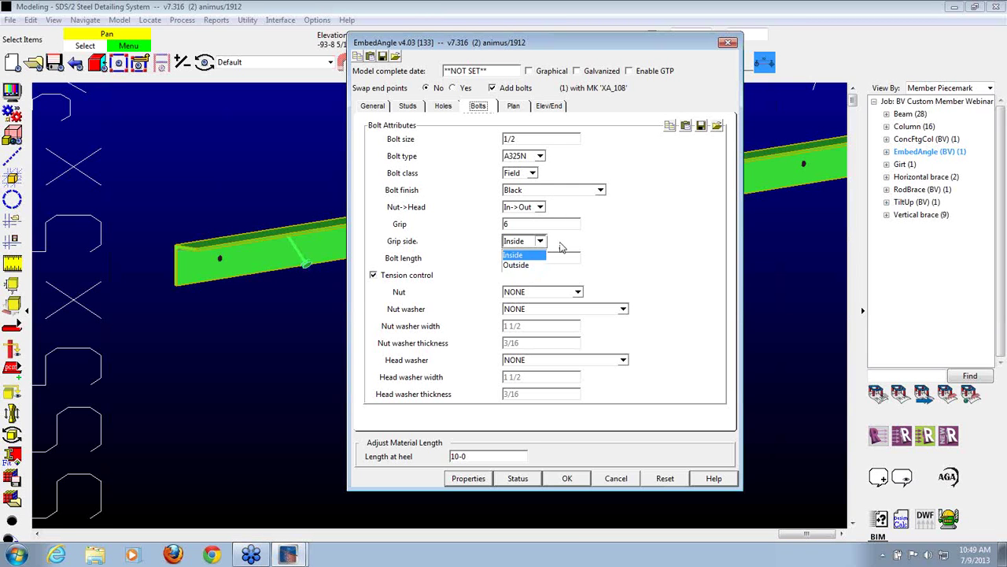
left_click(565, 246)
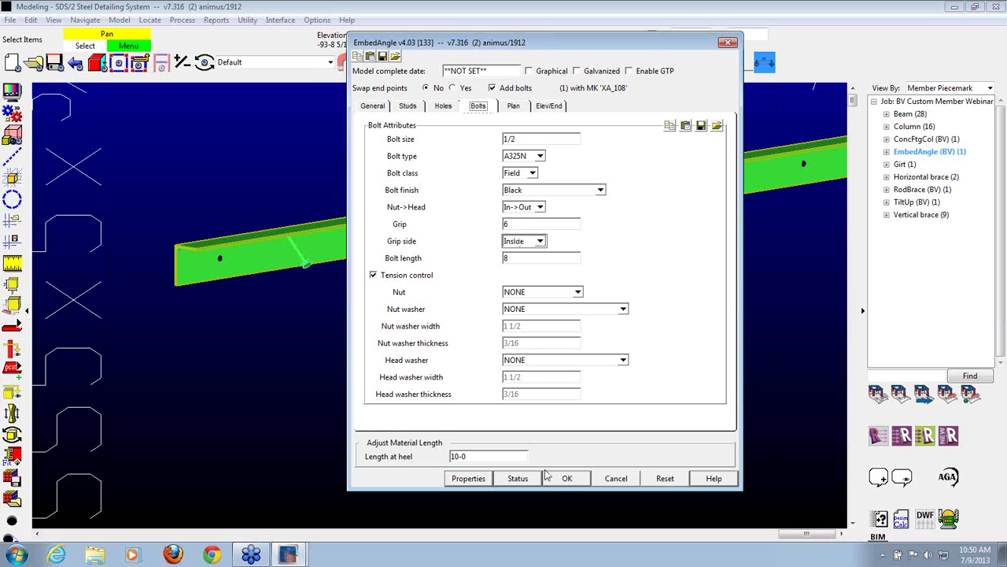
left_click(566, 478)
left_click(510, 436)
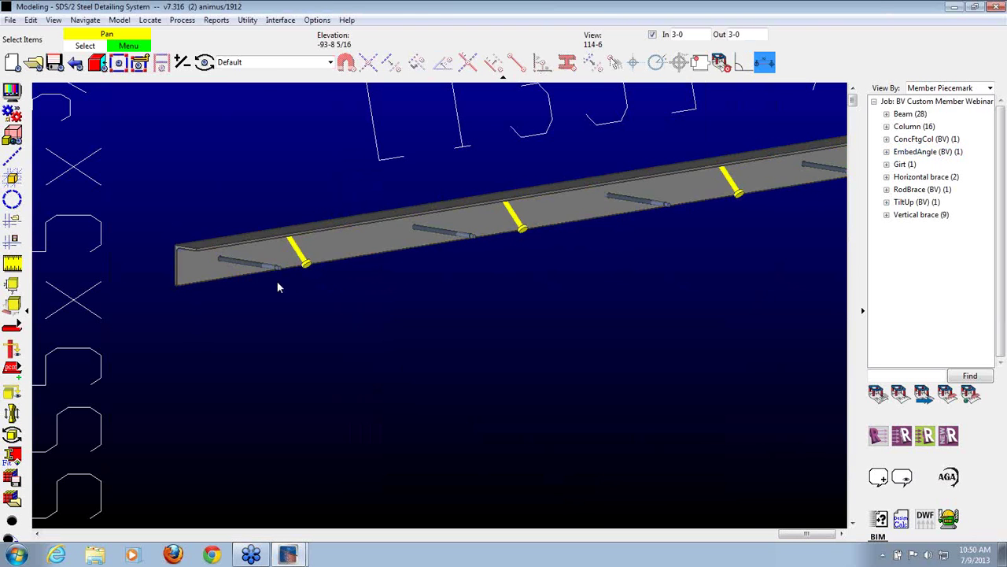
Set the grip side of the embed angle's bolts to Outside and apply the change.
scroll(273, 241, "up", 2)
mouse_move(259, 256)
middle_mouse_down("shift")
mouse_move(260, 245)
mouse_move(276, 281)
mouse_move(271, 261)
middle_mouse_up("shift")
double_click(271, 260)
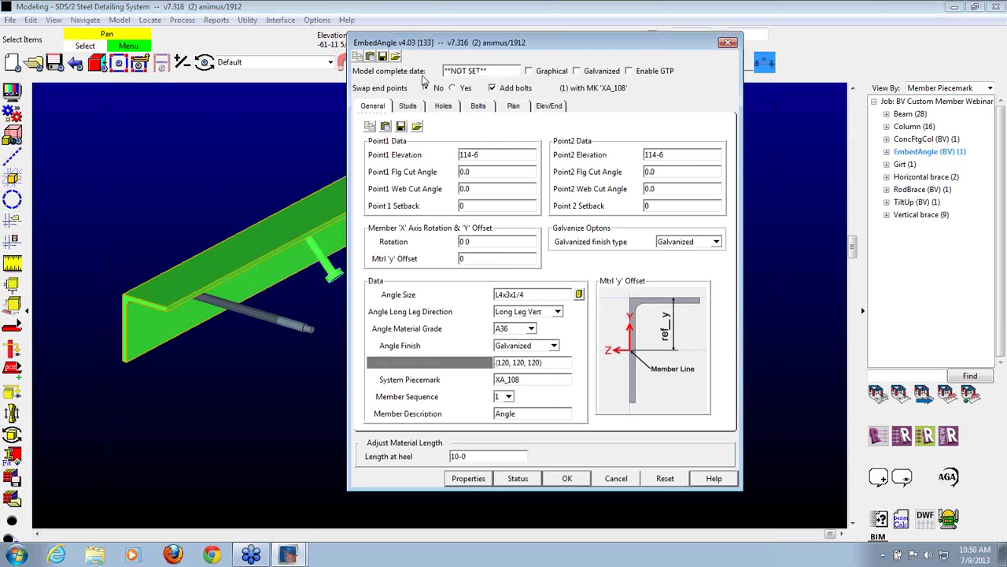
left_click(476, 106)
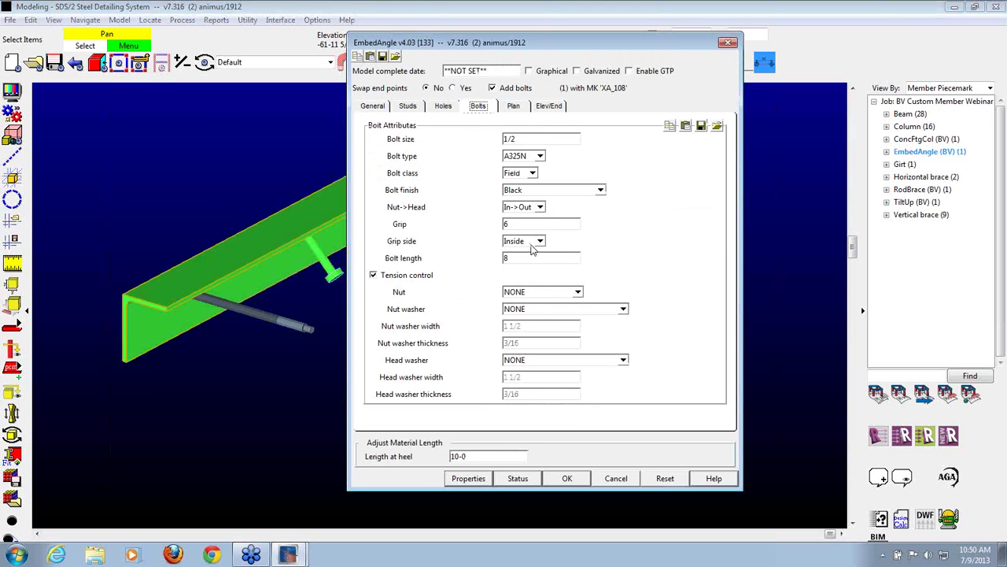
left_click(532, 244)
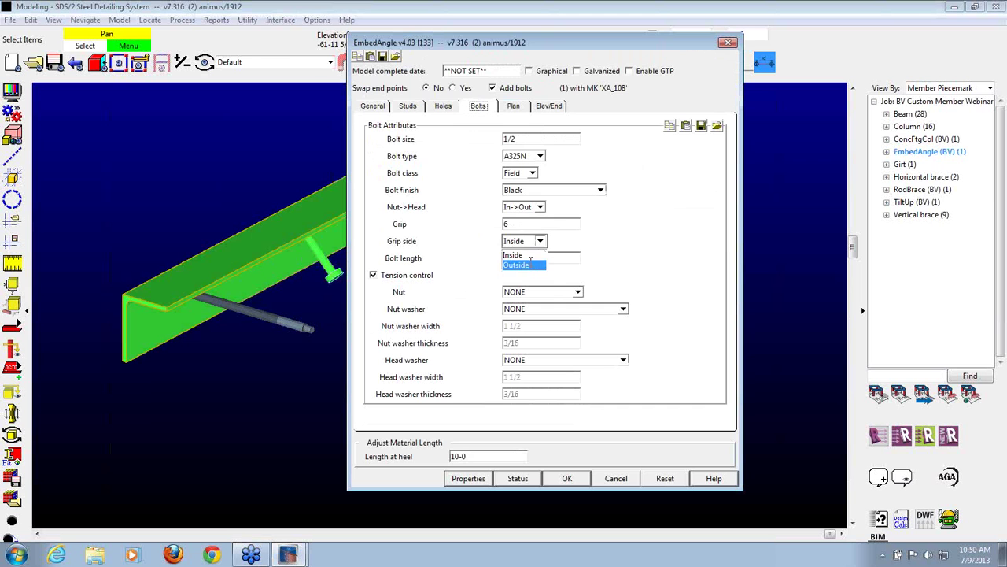
left_click(524, 264)
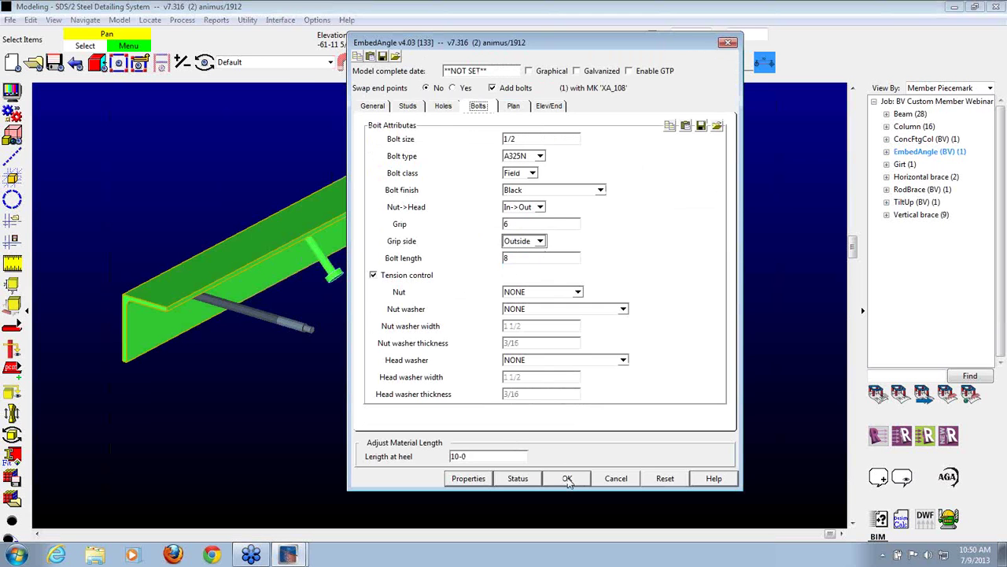
left_click(567, 478)
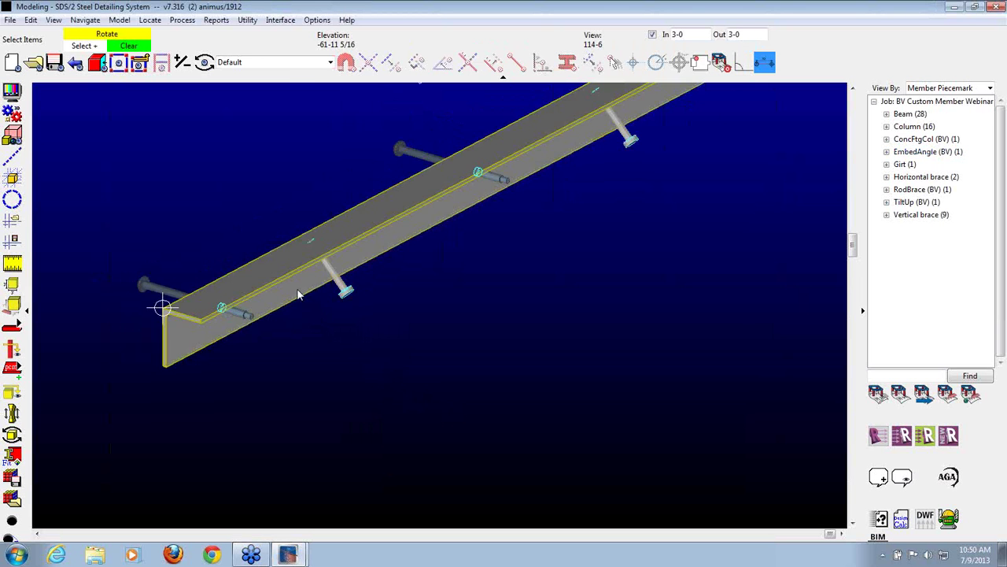
Set the embed angle's bolt Nut->Head direction to Out->In and apply the change.
middle_click_drag(299, 294, 361, 270, "shift")
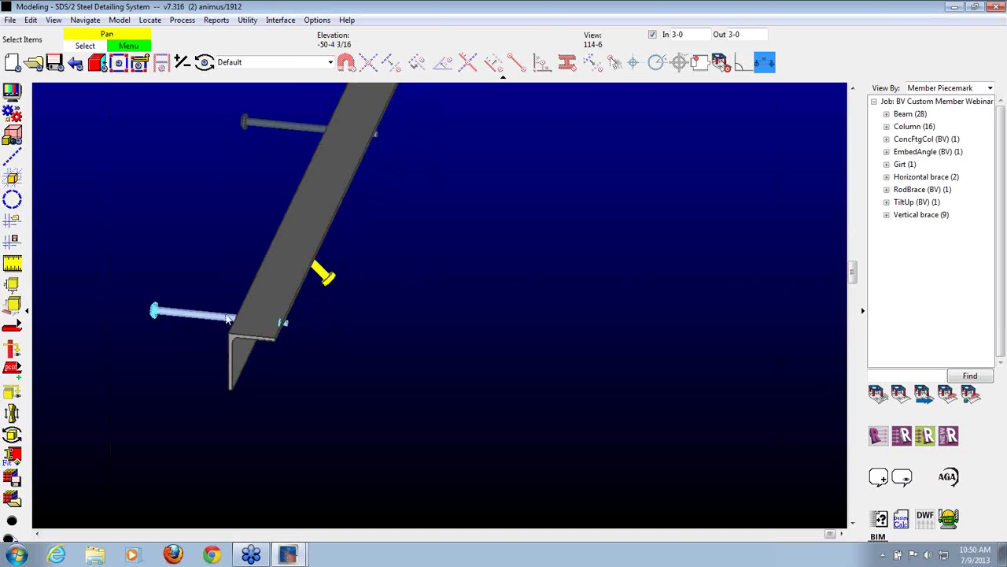
scroll(294, 378, "down", 3)
left_click(290, 314)
double_click(289, 319)
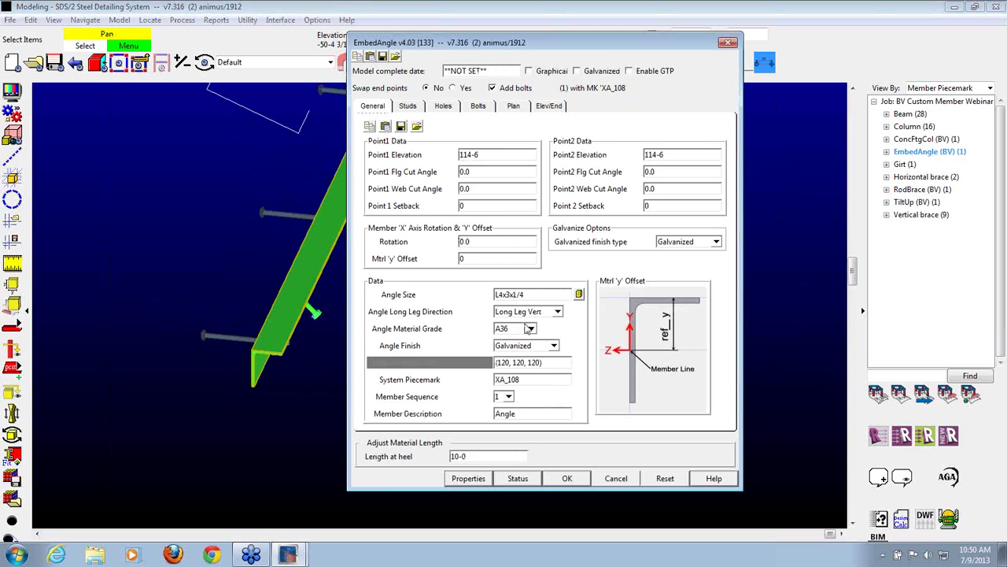
left_click(478, 105)
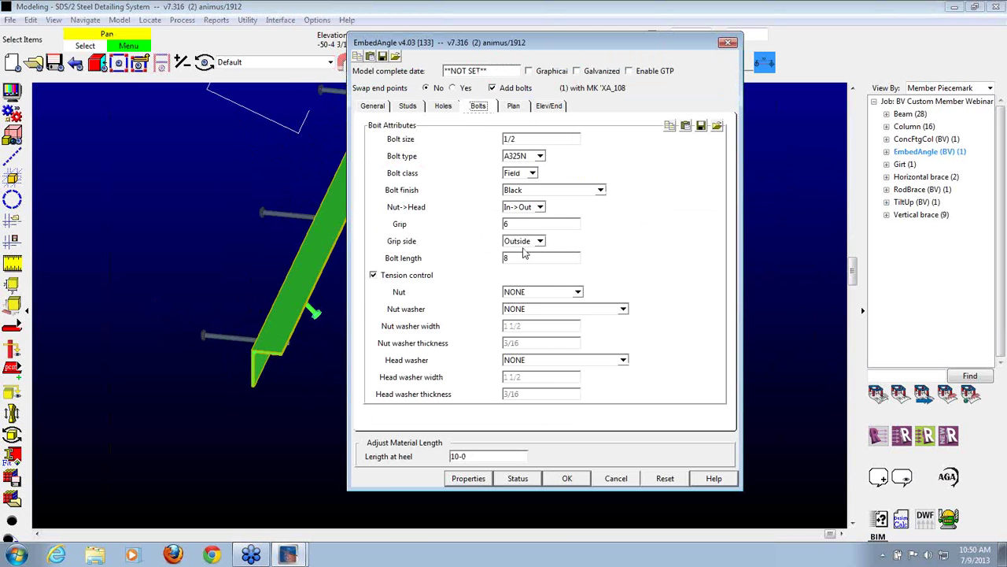
left_click(538, 207)
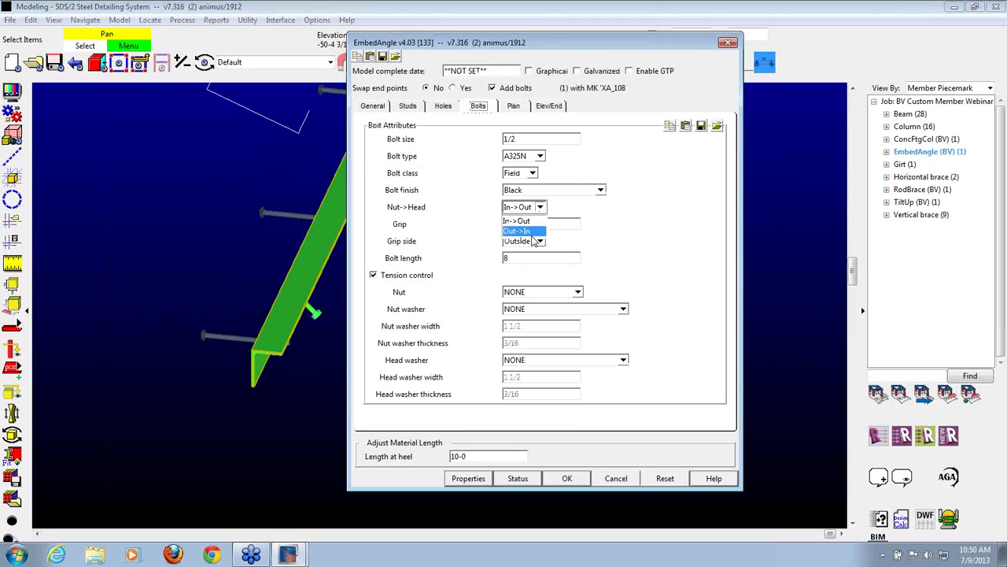
left_click(567, 479)
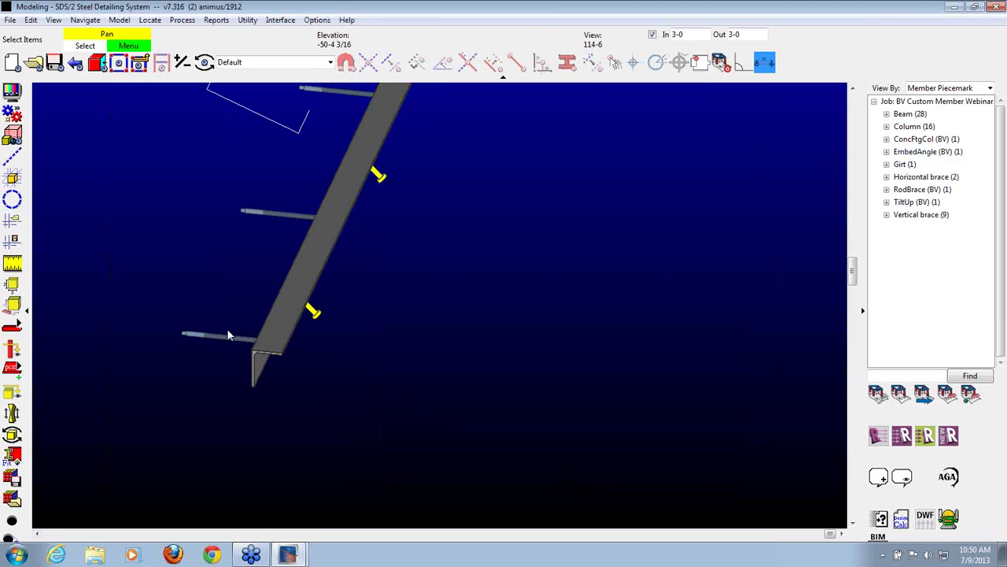
Change the grip side of the embed angle's bolts to Inside and apply it.
double_click(285, 324)
left_click(477, 105)
left_click(526, 241)
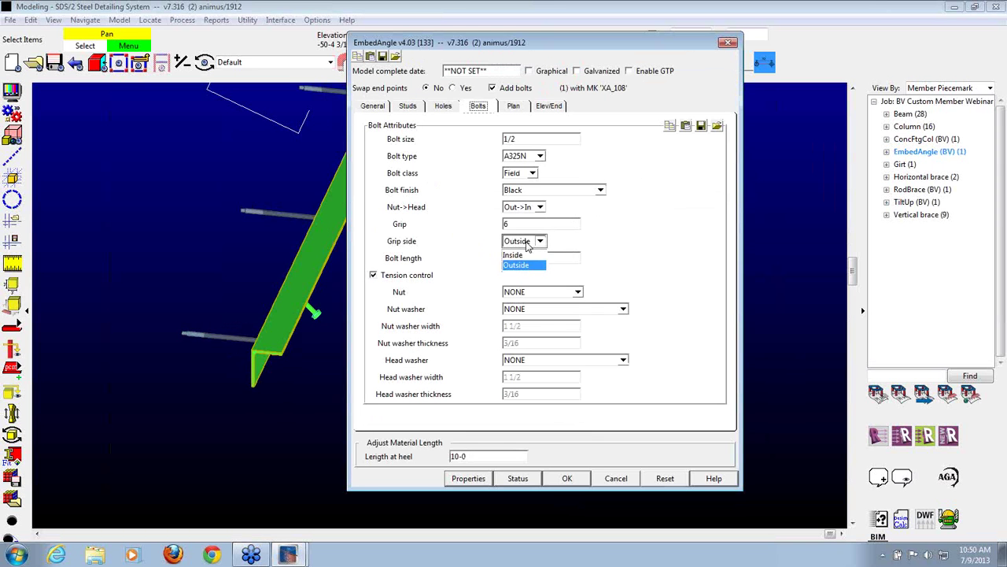
left_click(520, 255)
left_click(566, 478)
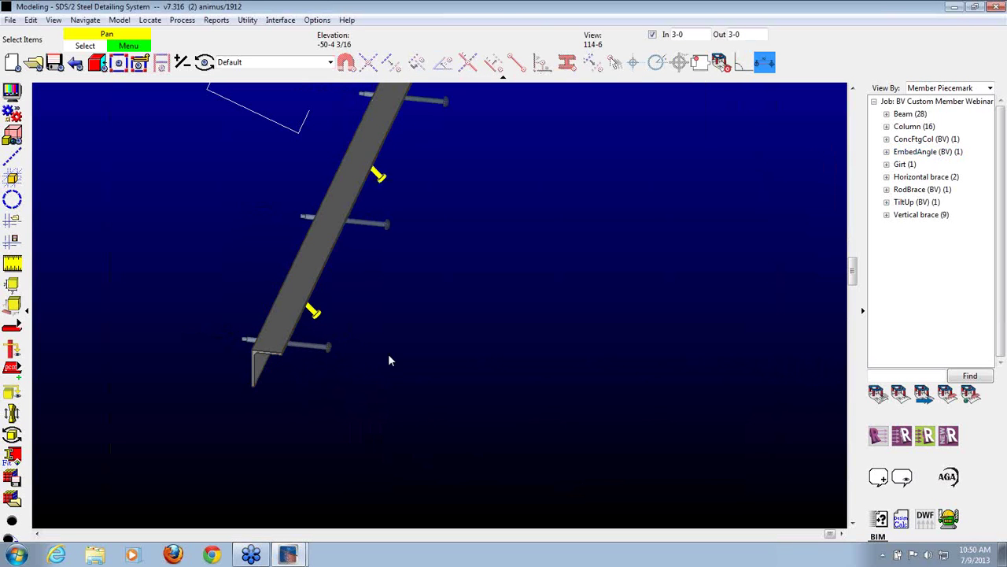
Review the embed angle's bolt settings, change the stud placement to Outside 45 and apply it.
left_click(286, 329)
double_click(286, 328)
left_click(480, 107)
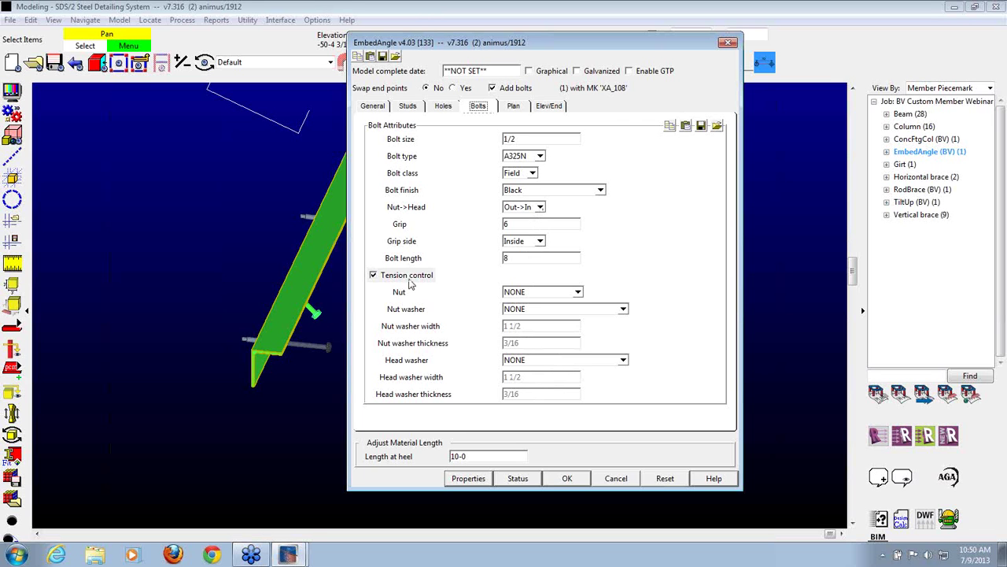
left_click(405, 280)
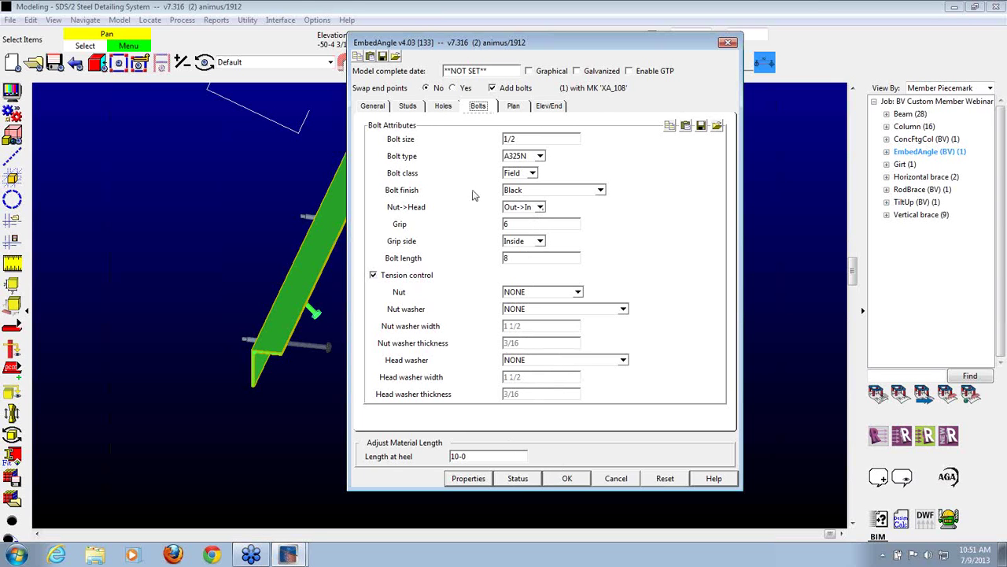
left_click(415, 108)
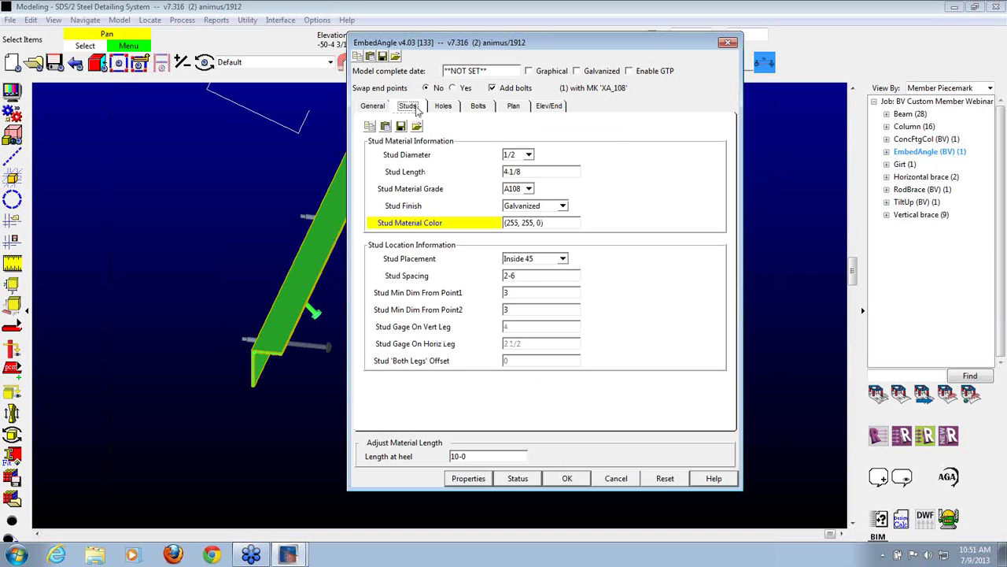
left_click(562, 260)
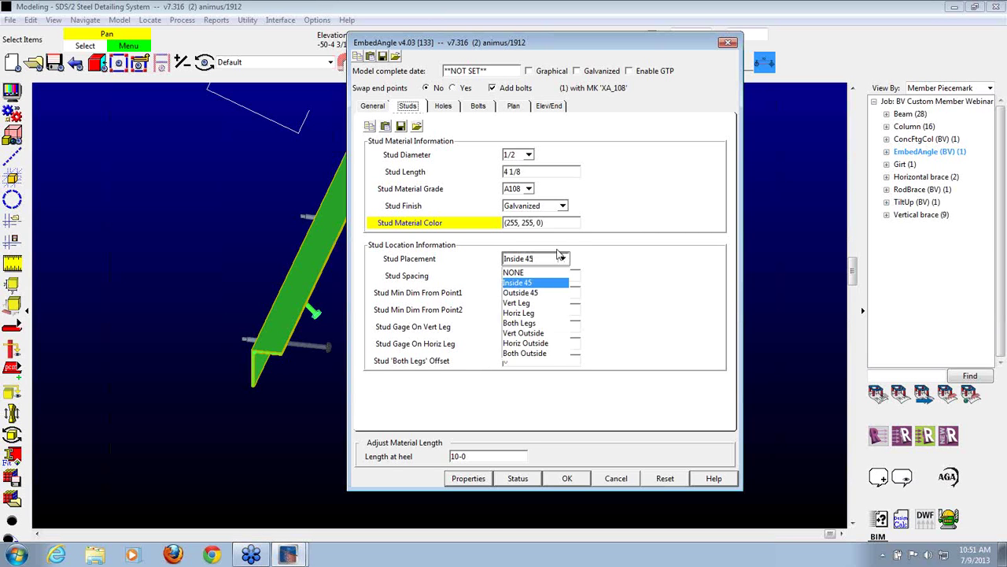
left_click(553, 292)
key("Return")
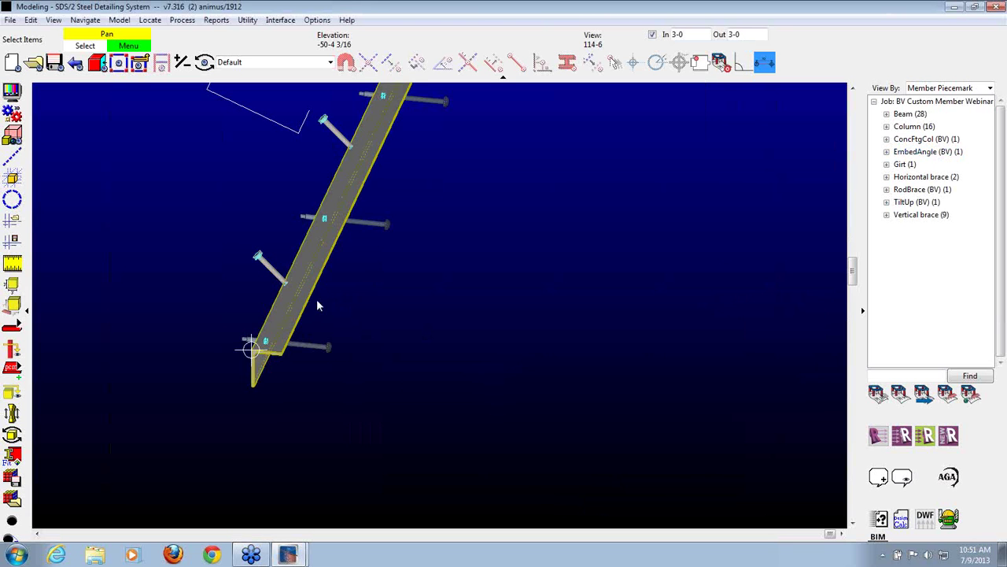
Place the embed angle's studs on Both Legs with gages of 2 on the vertical leg and 1.5 on the horizontal leg.
middle_click_drag(318, 297, 314, 258, "shift")
double_click(324, 277)
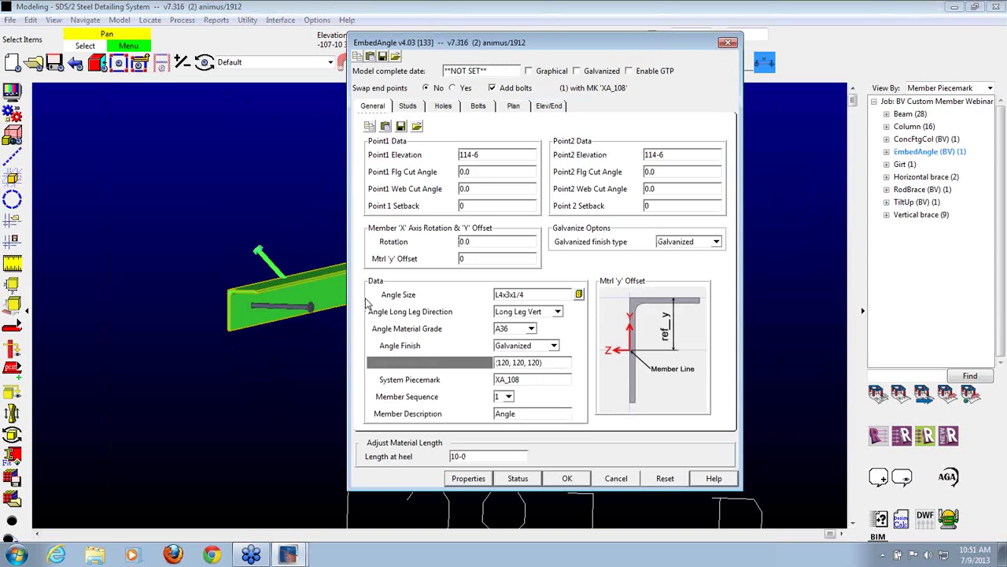
left_click(408, 107)
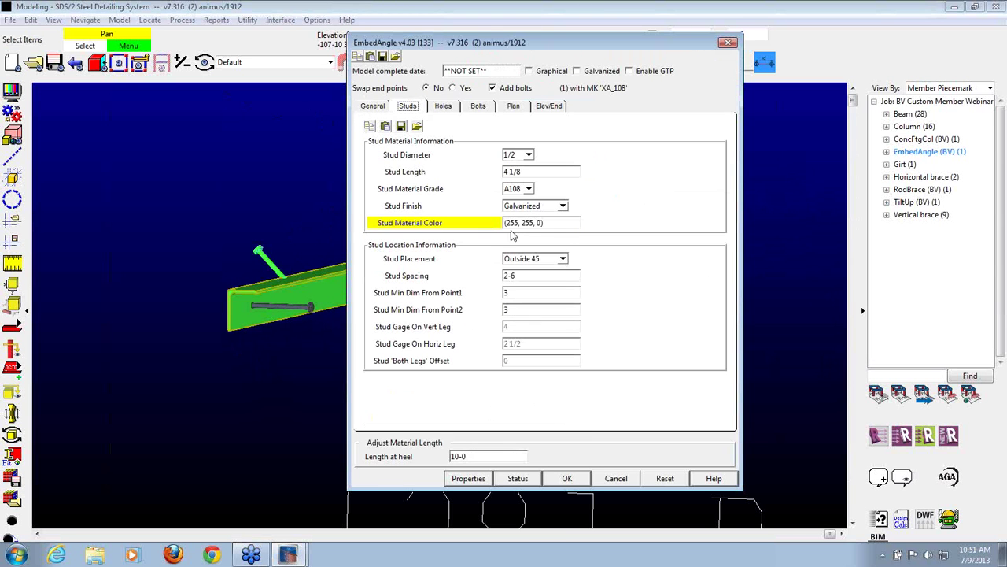
left_click(541, 262)
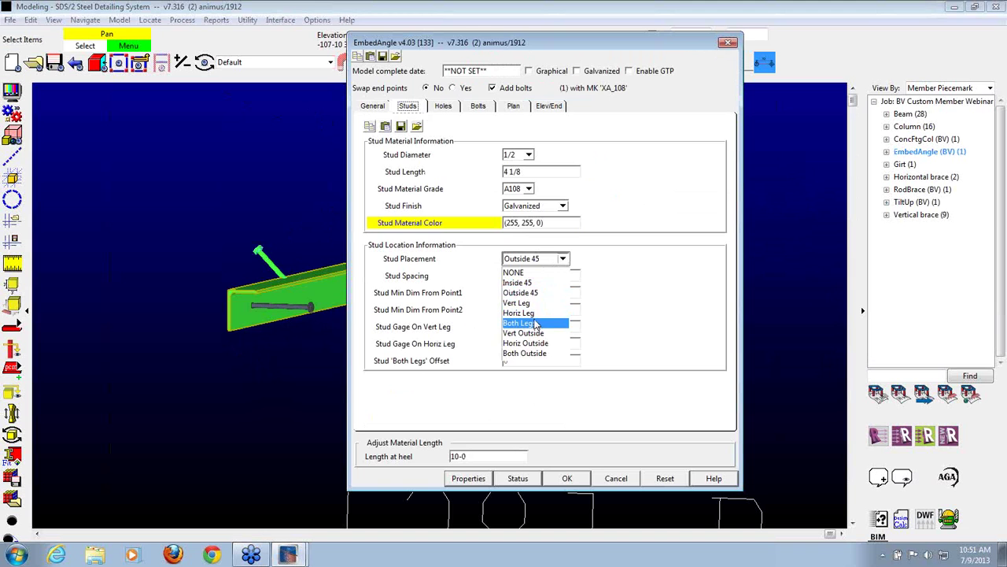
left_click(549, 325)
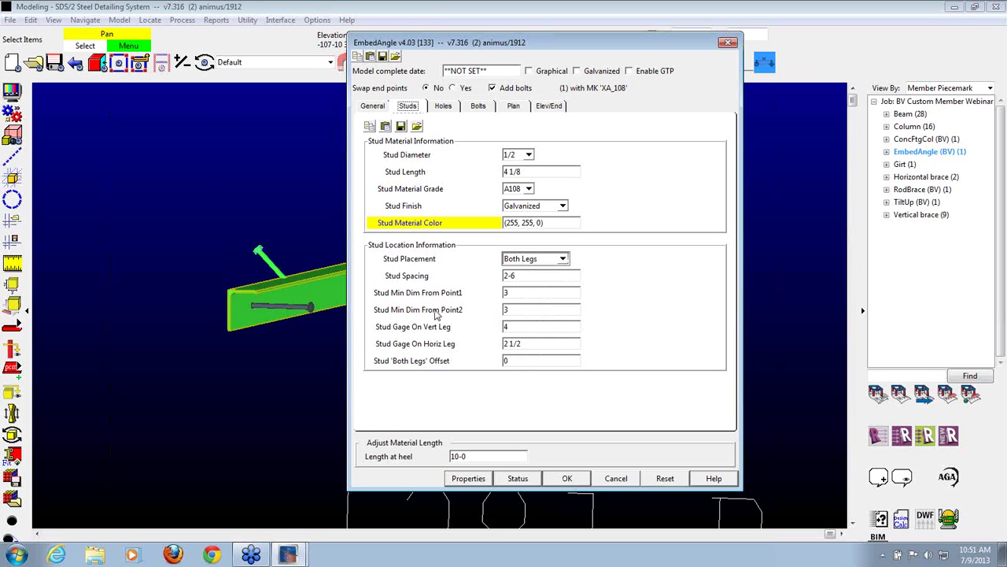
double_click(524, 329)
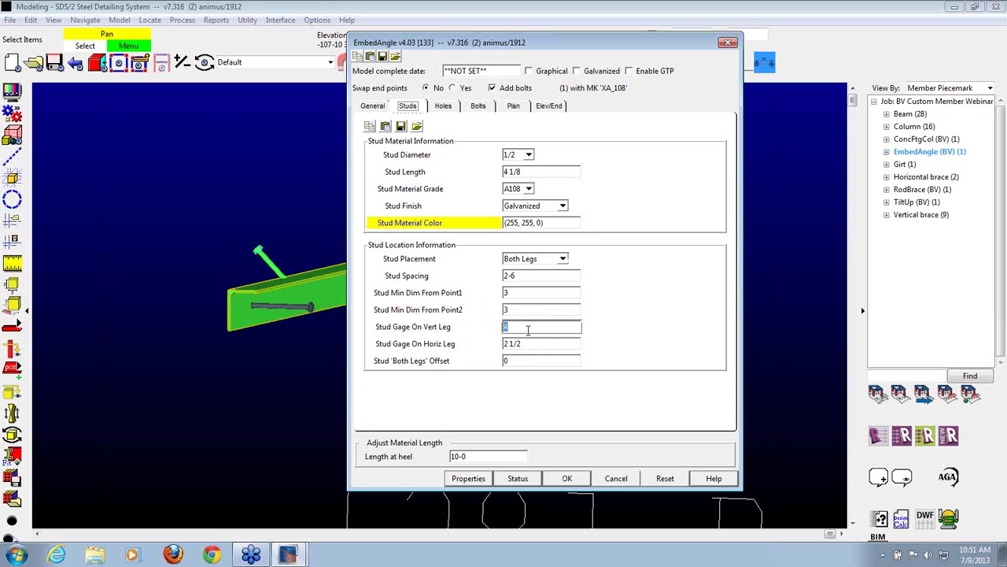
type("2")
double_click(532, 343)
type("1.5")
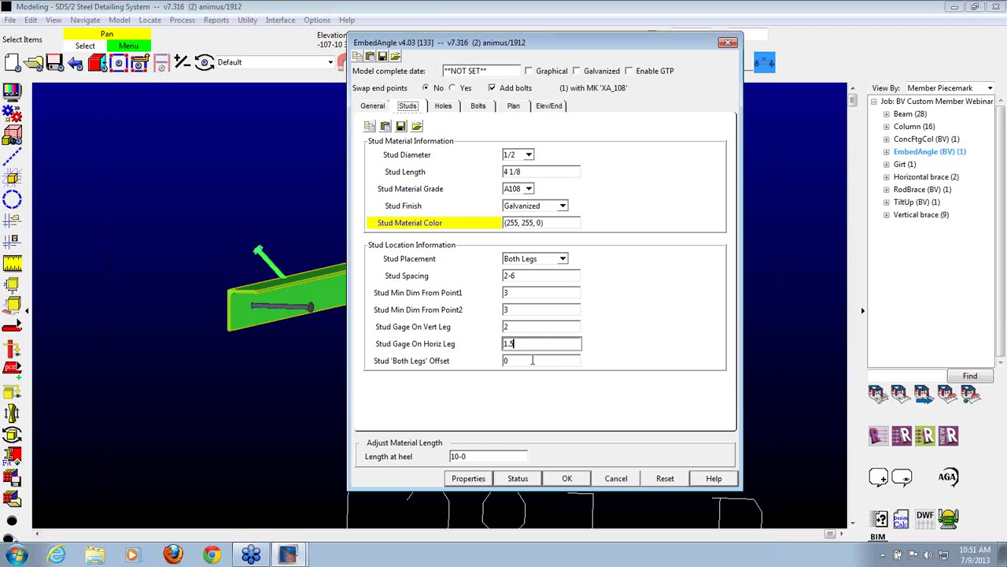
left_click(567, 478)
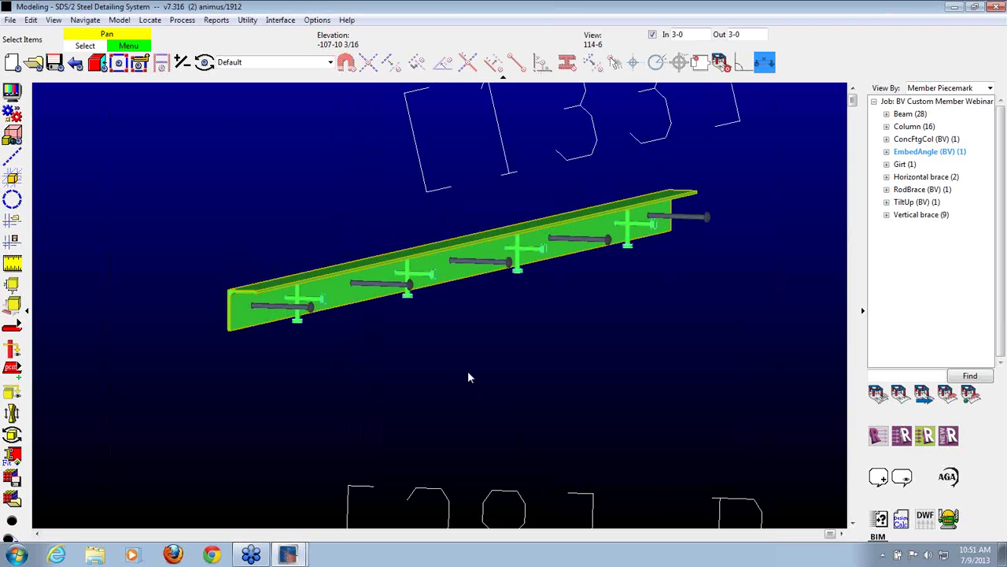
Inspect the intersecting studs on the embed angle and set the stud 'Both Legs' offset to 2.
scroll(332, 315, "up", 5)
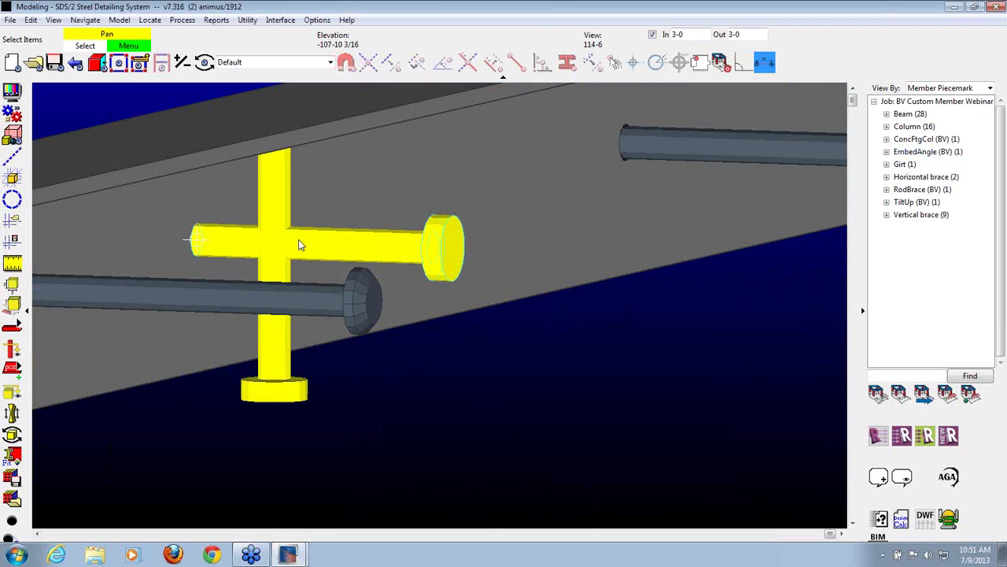
middle_click_drag(292, 232, 226, 256, "shift")
scroll(225, 261, "down", 6)
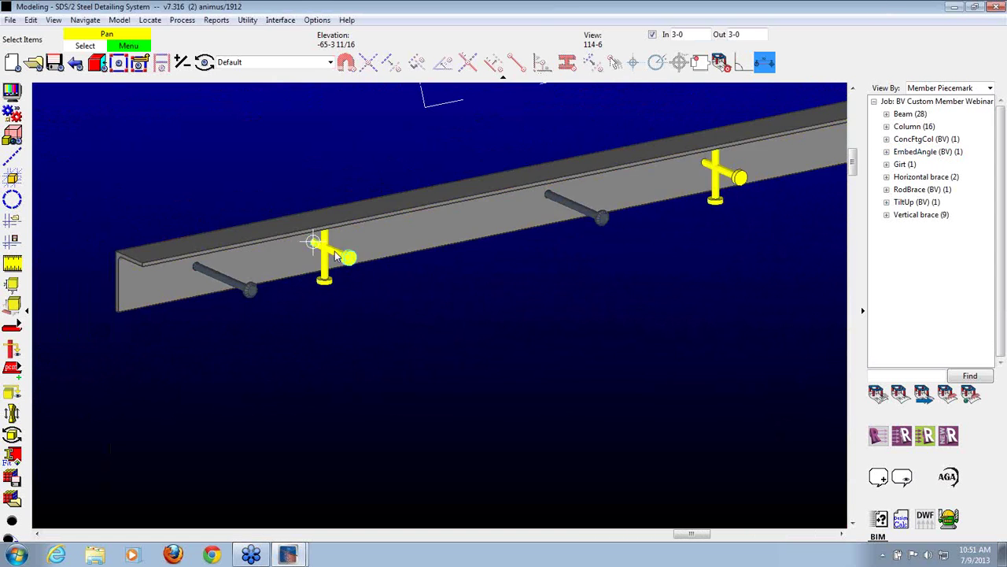
double_click(284, 250)
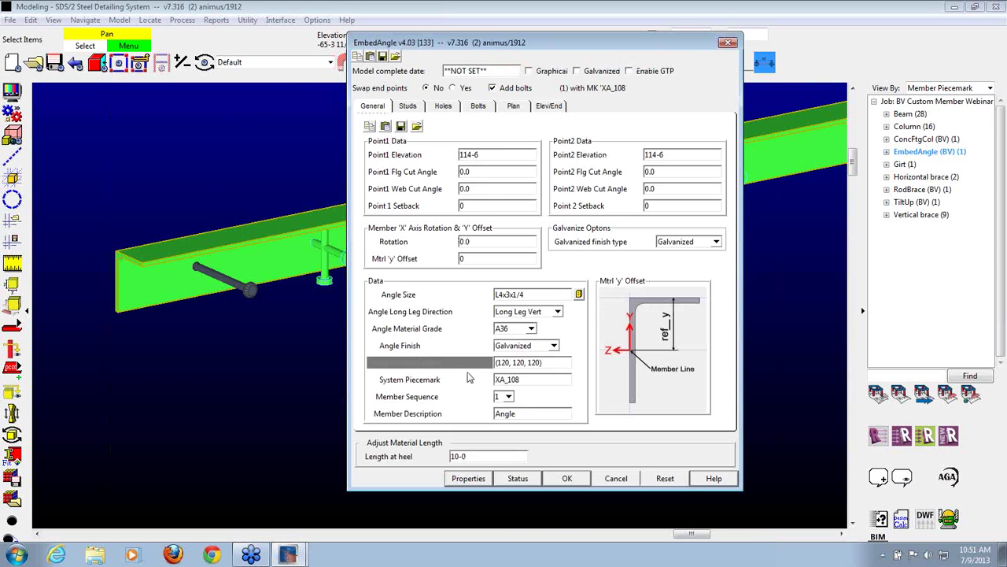
left_click(407, 106)
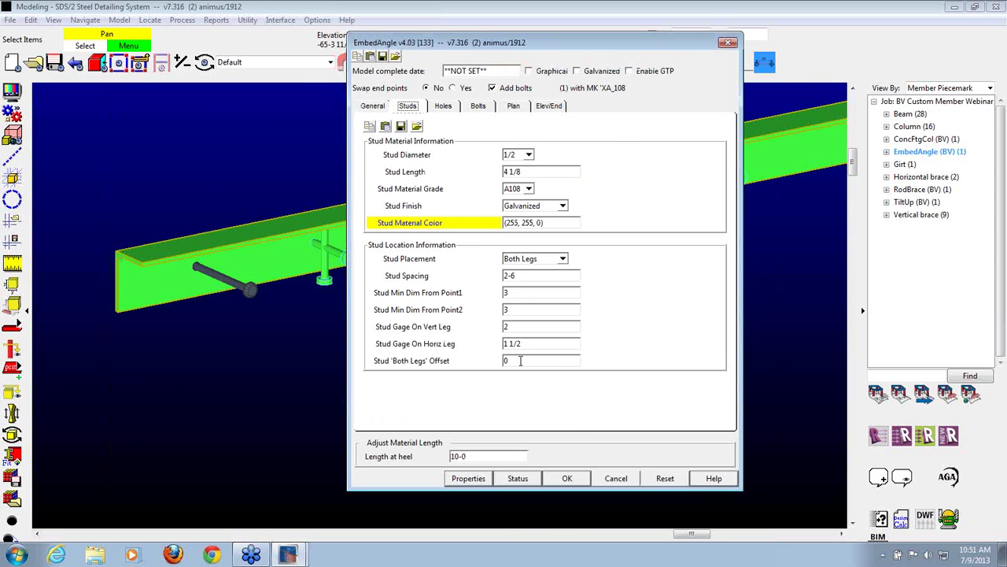
left_click(521, 360)
type("2")
left_click(561, 480)
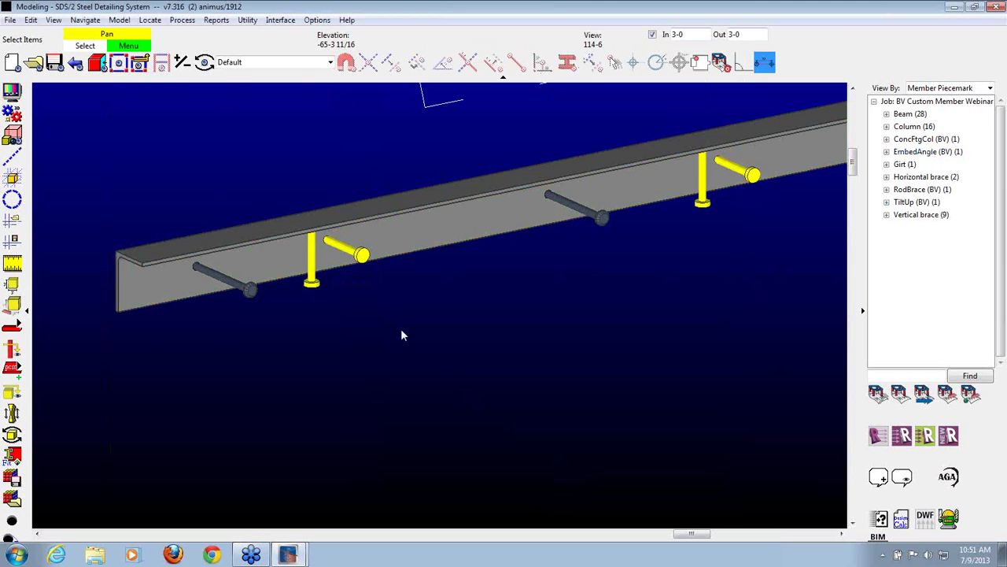
Change the embed angle's stud placement to Both Outside and apply it.
scroll(401, 336, "down", 5)
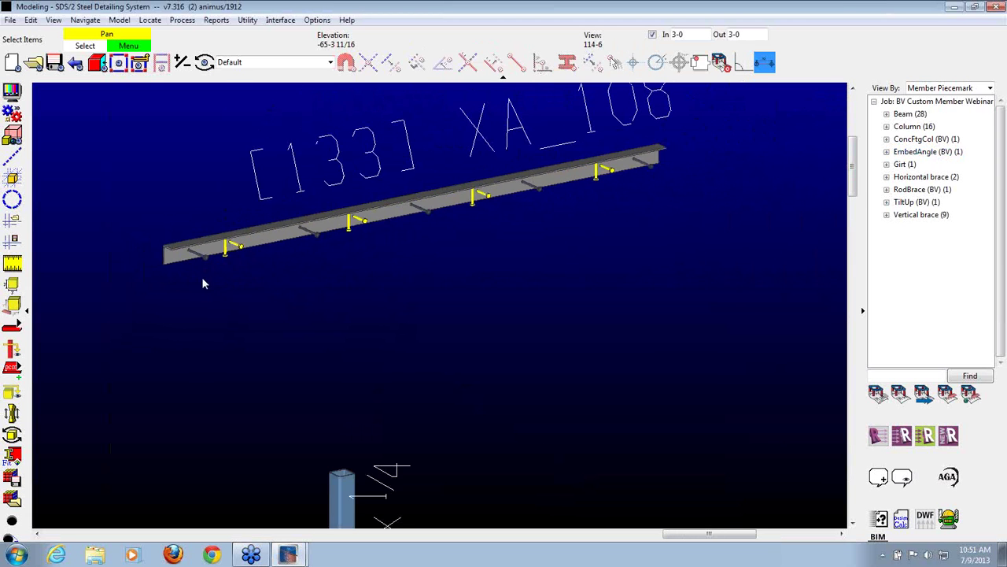
double_click(202, 246)
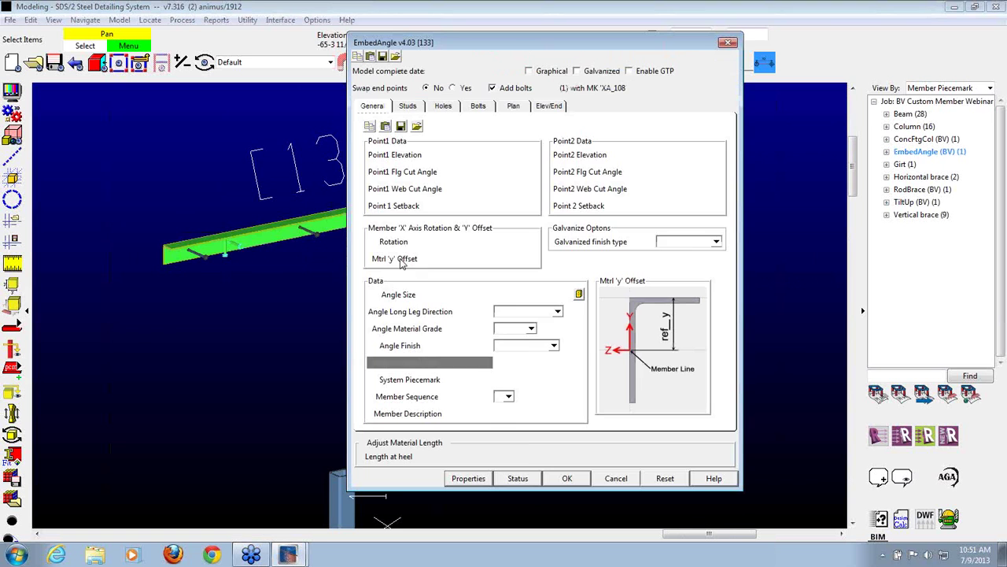
left_click(408, 106)
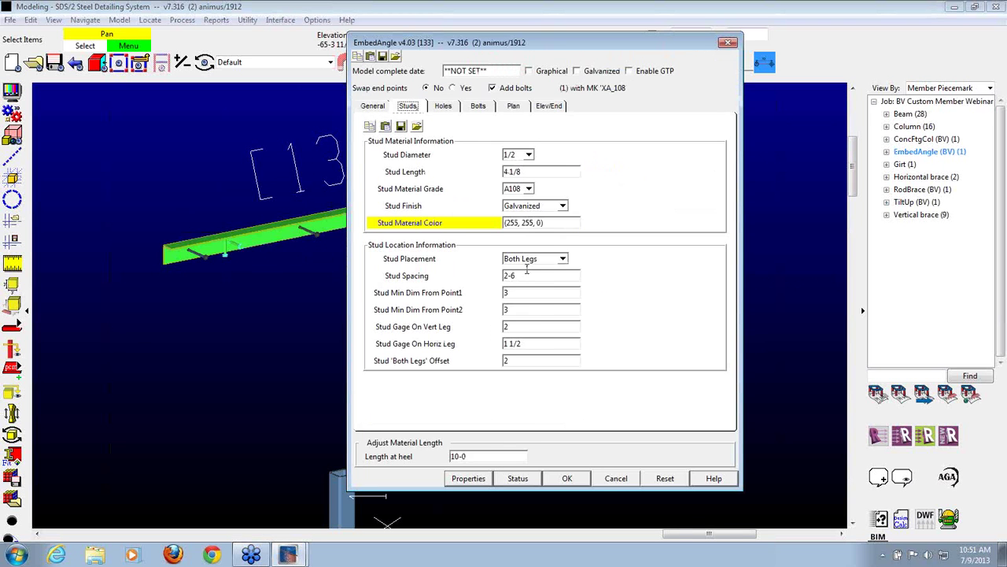
left_click(563, 260)
left_click(549, 356)
left_click(567, 479)
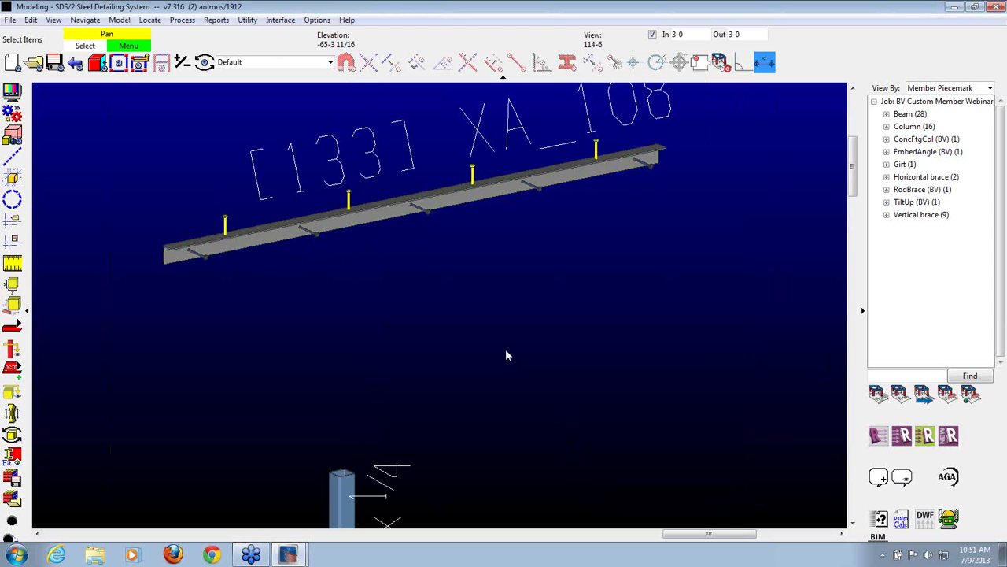
Swap the end points of the embed angle and apply the change.
scroll(316, 208, "down", 3)
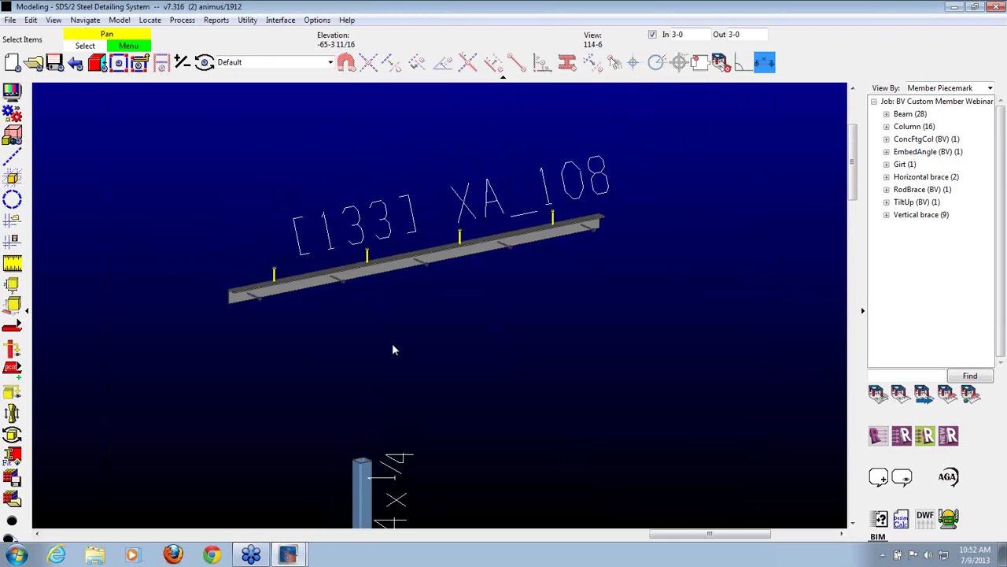
scroll(394, 349, "up", 5)
scroll(461, 407, "down", 2)
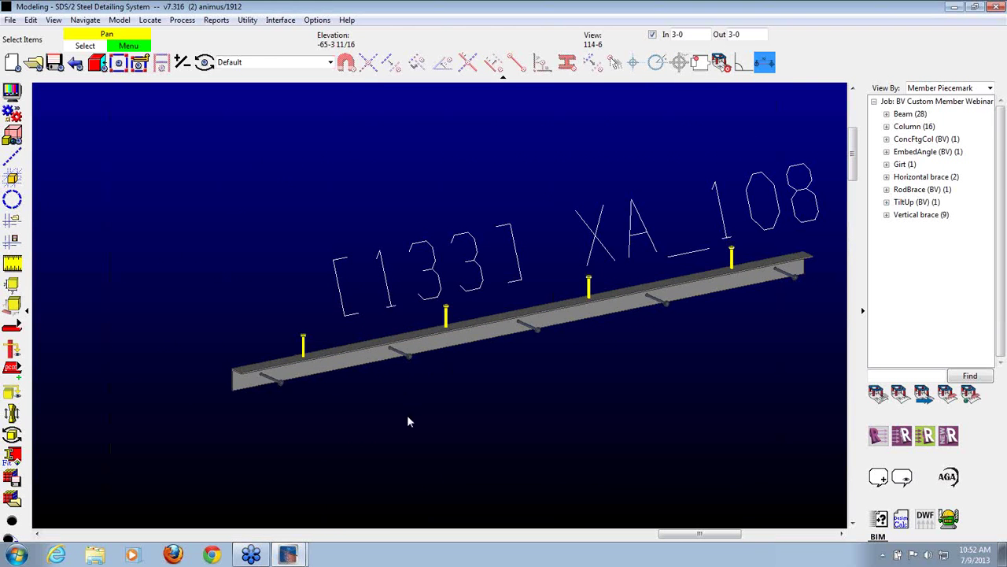
left_click(350, 368)
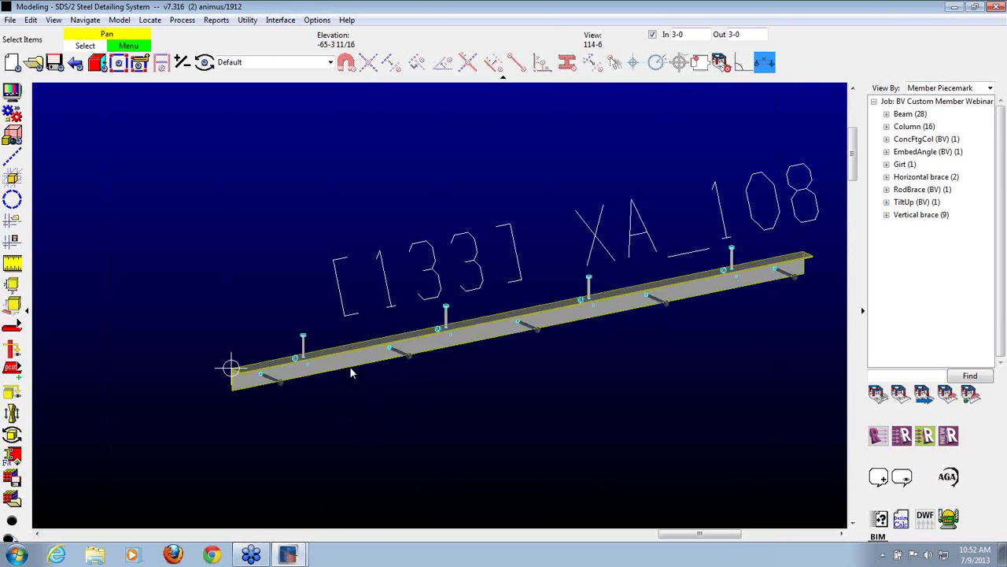
double_click(348, 349)
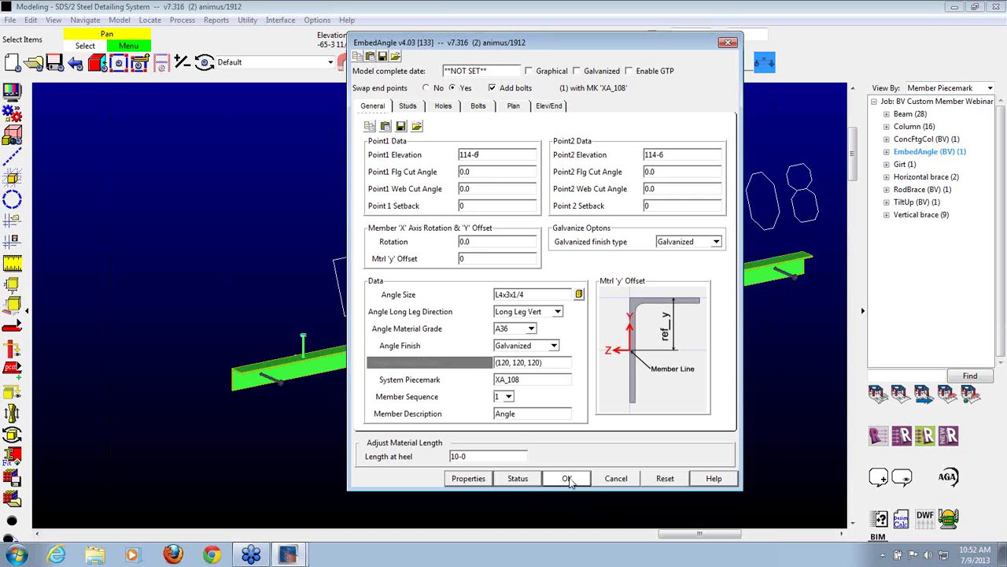
left_click(567, 478)
left_click(551, 394)
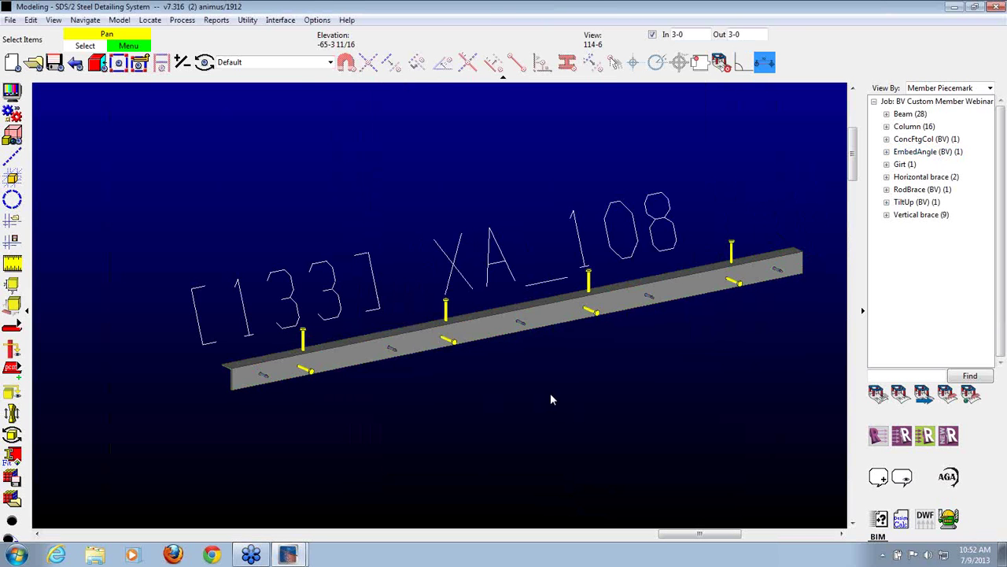
Swap the embed angle's end points again to restore its original orientation.
double_click(563, 309)
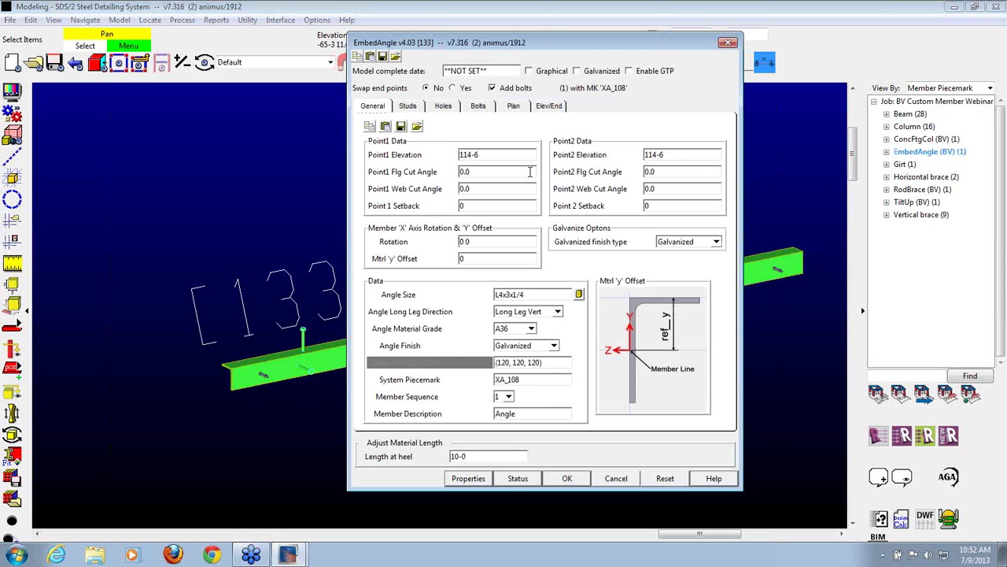
left_click(567, 477)
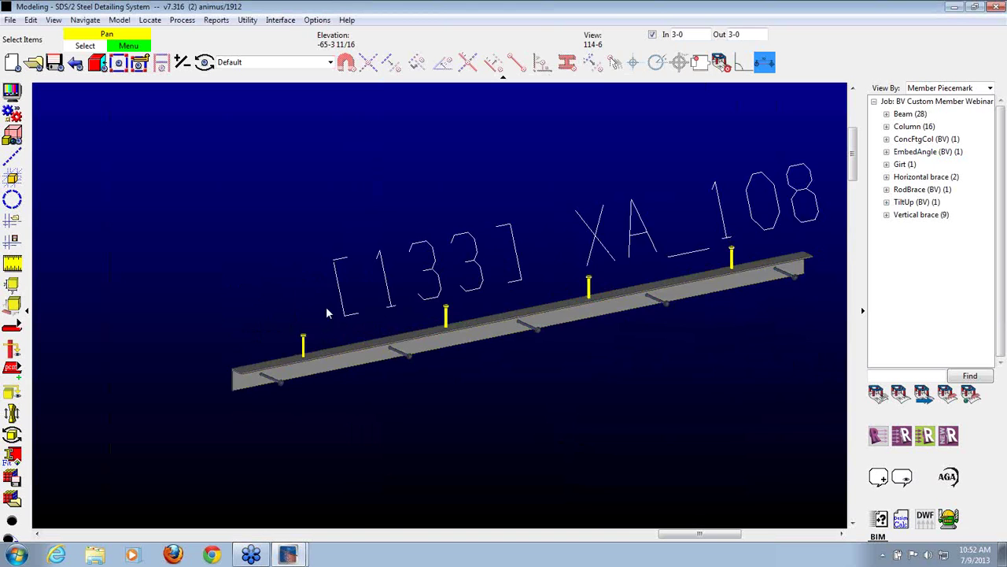
Switch to the plan view at elevation 114-6, showing the two W10x22 beams that project beyond grid A.
scroll(329, 312, "down", 2)
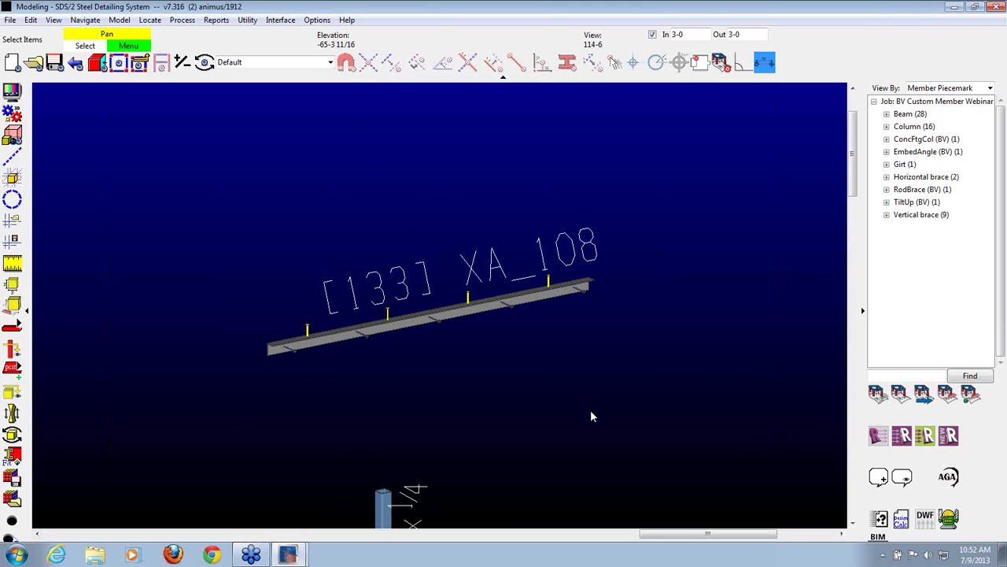
scroll(619, 418, "down", 4)
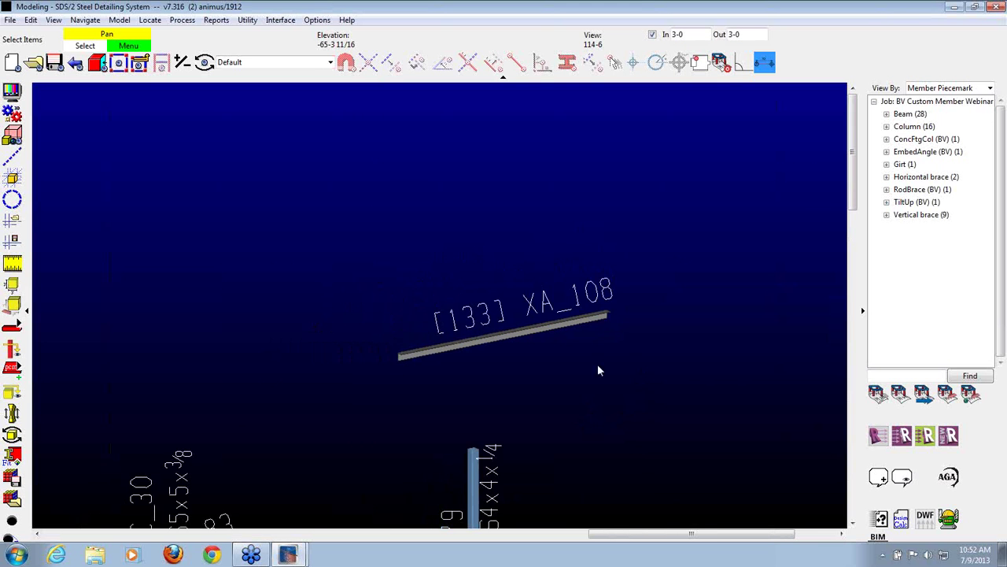
left_click(35, 64)
double_click(350, 305)
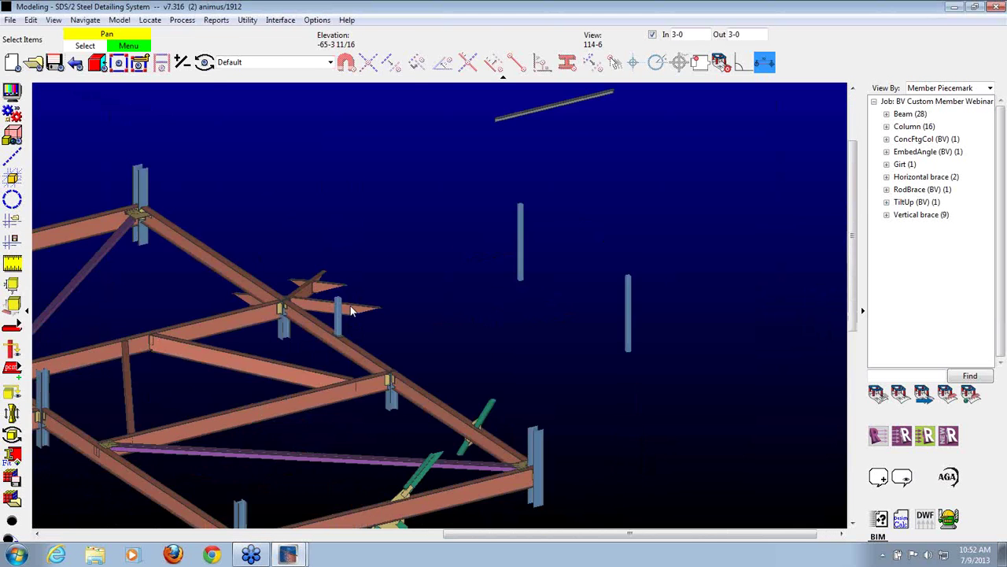
scroll(703, 385, "down", 2)
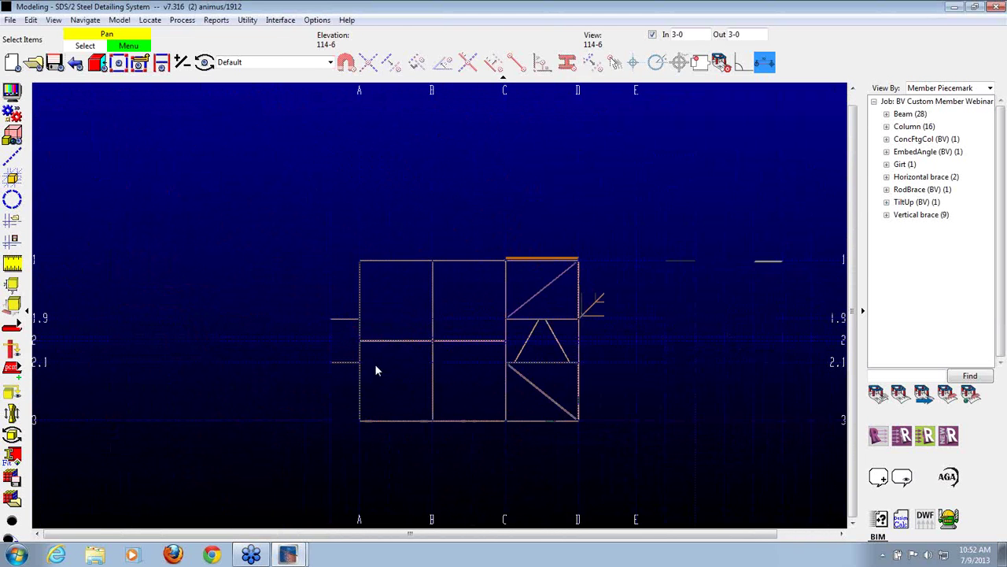
scroll(316, 348, "up", 6)
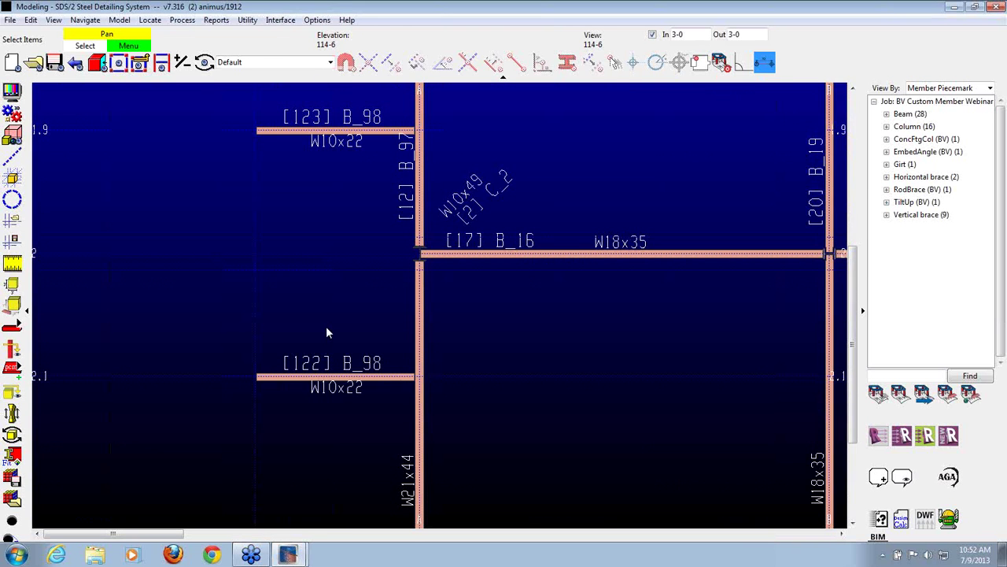
Start an EmbedPL (BV) member using the 'Select member' option on the W10x22 beam at grid 2.1.
key("a")
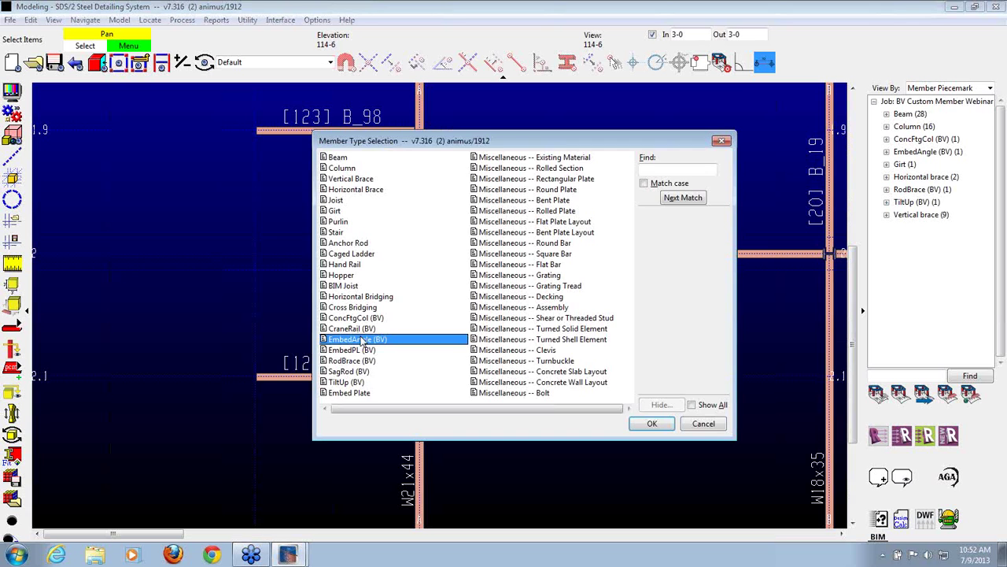
double_click(352, 350)
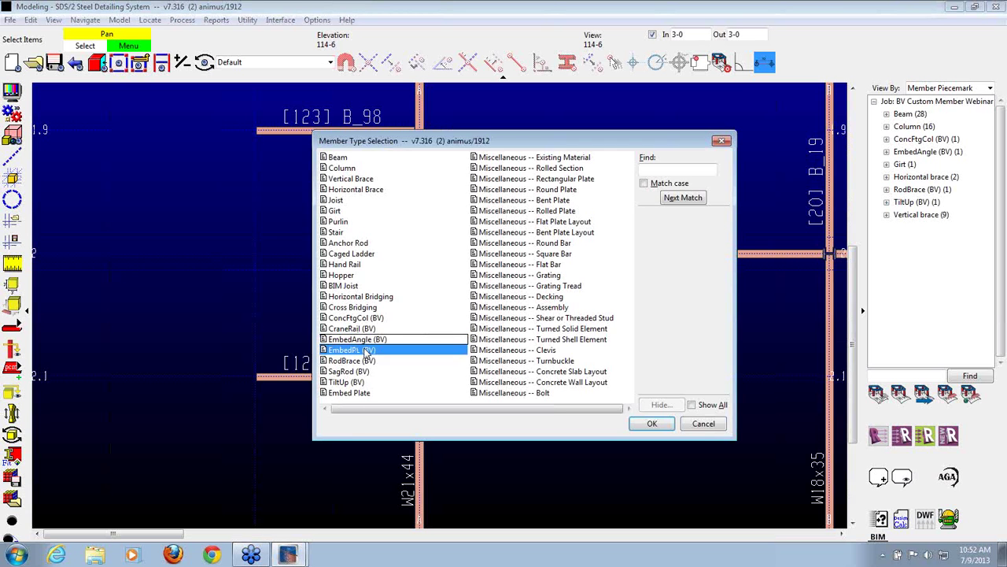
left_click_drag(457, 282, 183, 163)
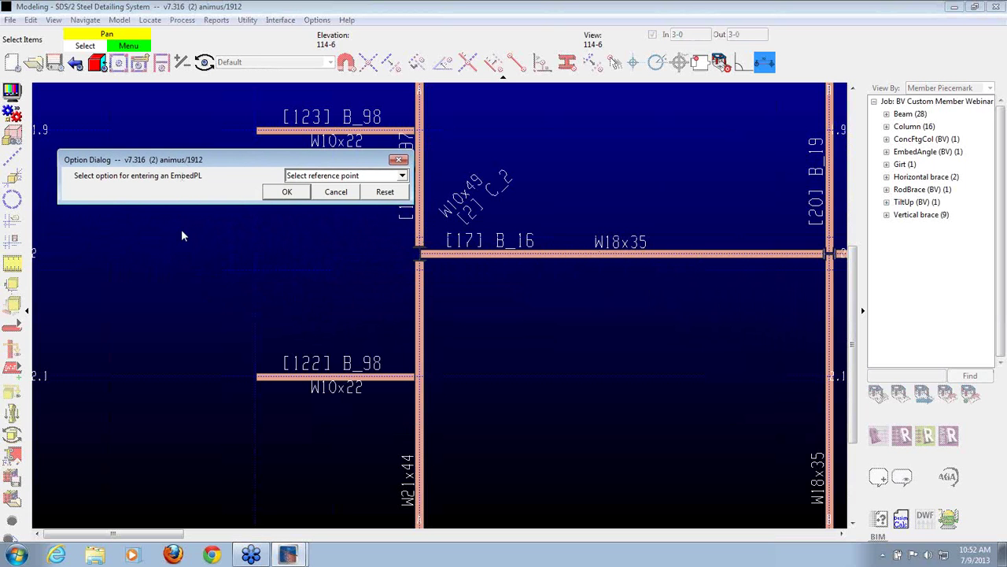
left_click(346, 178)
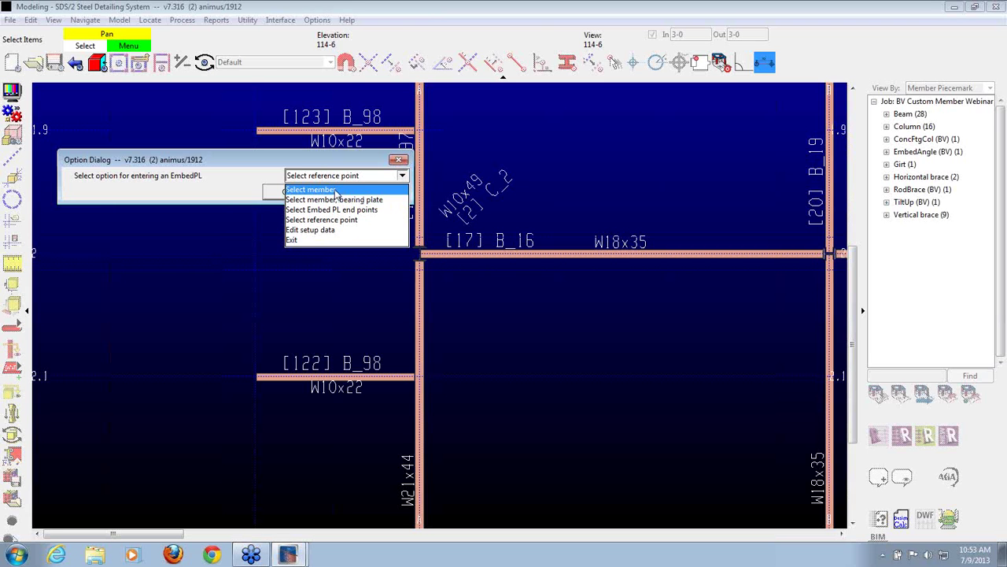
left_click(336, 193)
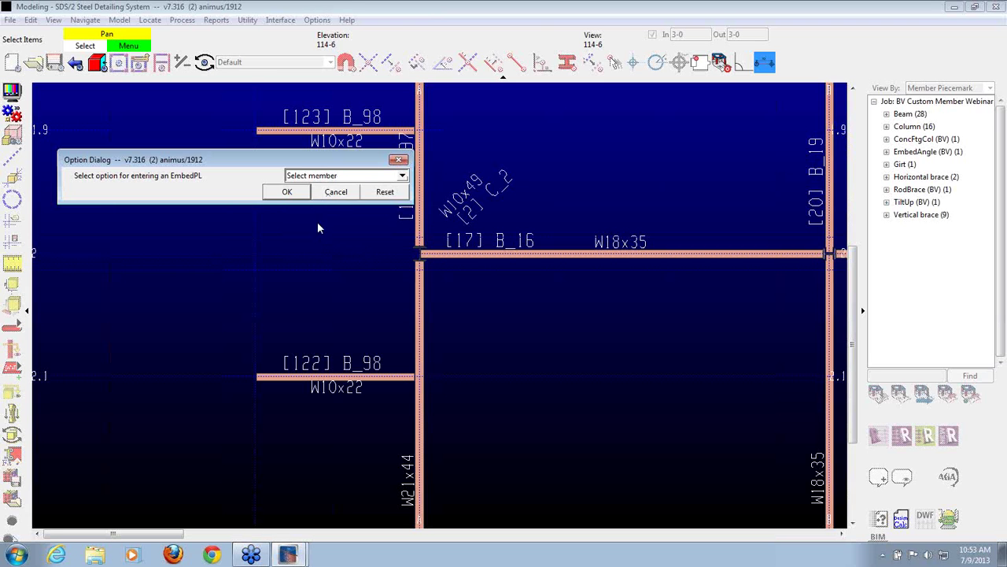
left_click(283, 192)
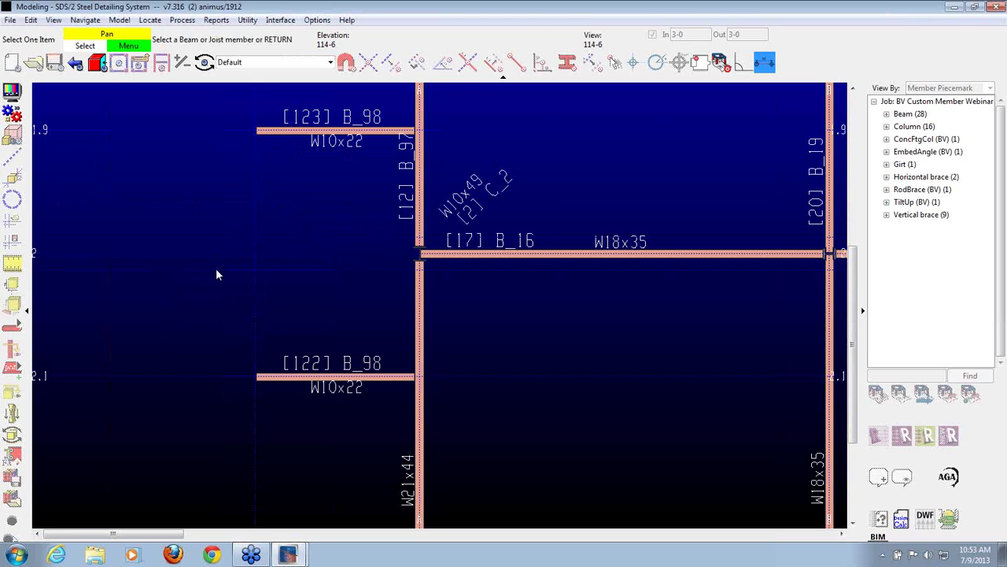
scroll(277, 246, "down", 2)
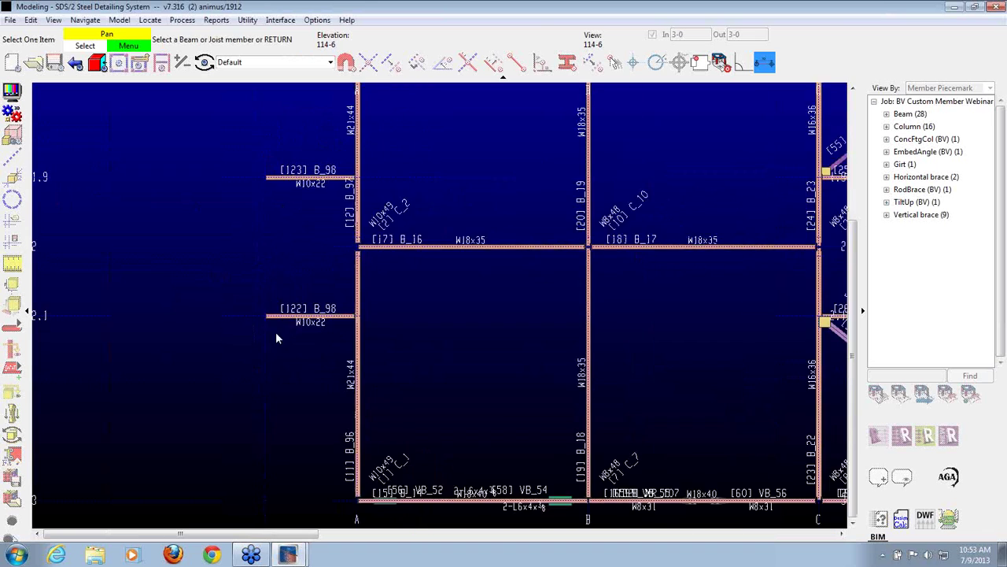
scroll(277, 333, "up", 3)
scroll(280, 346, "up", 1)
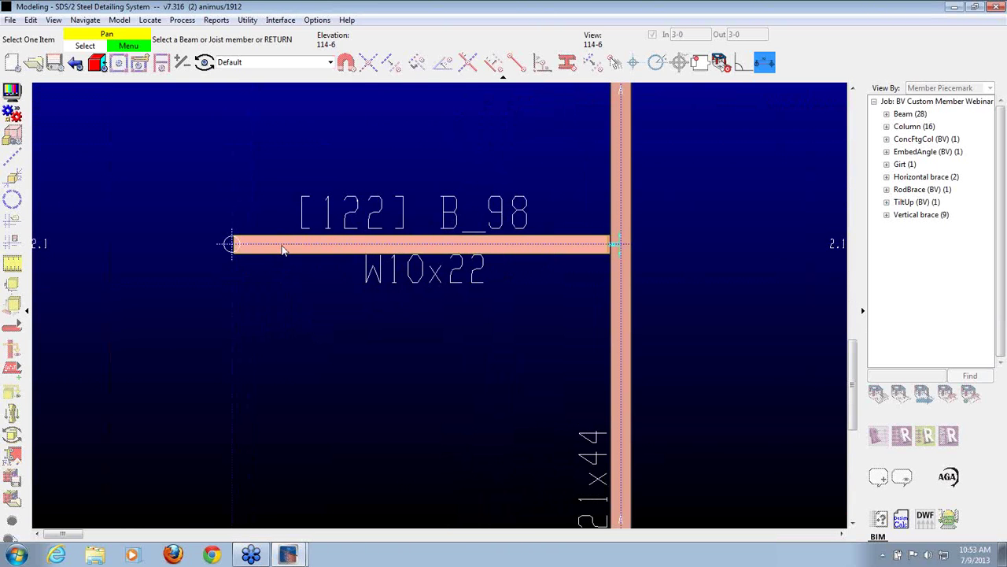
left_click(284, 250)
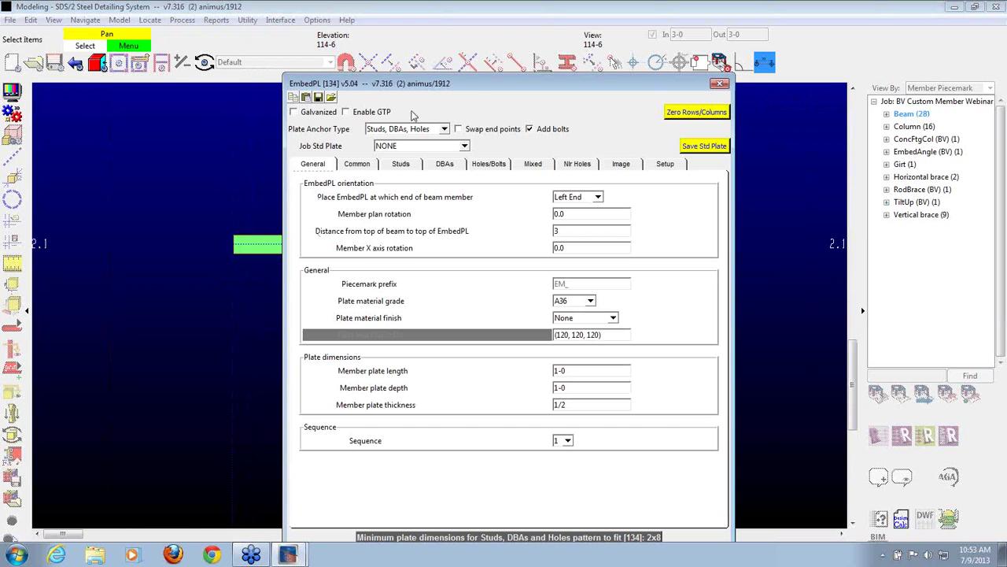
Place the embed plate at the beam's Left End and set the member plan rotation to -90.
left_click_drag(469, 90, 475, 35)
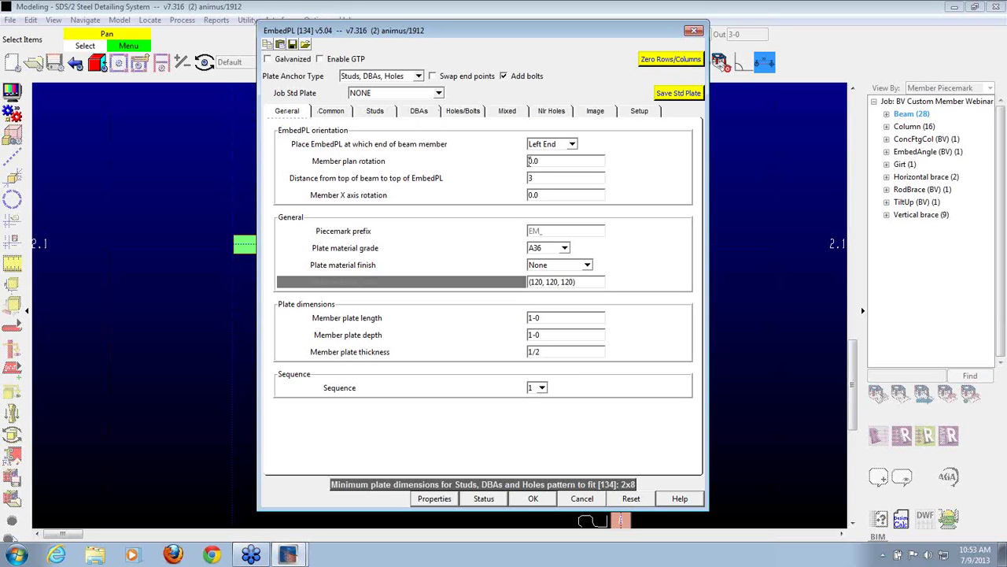
left_click(569, 144)
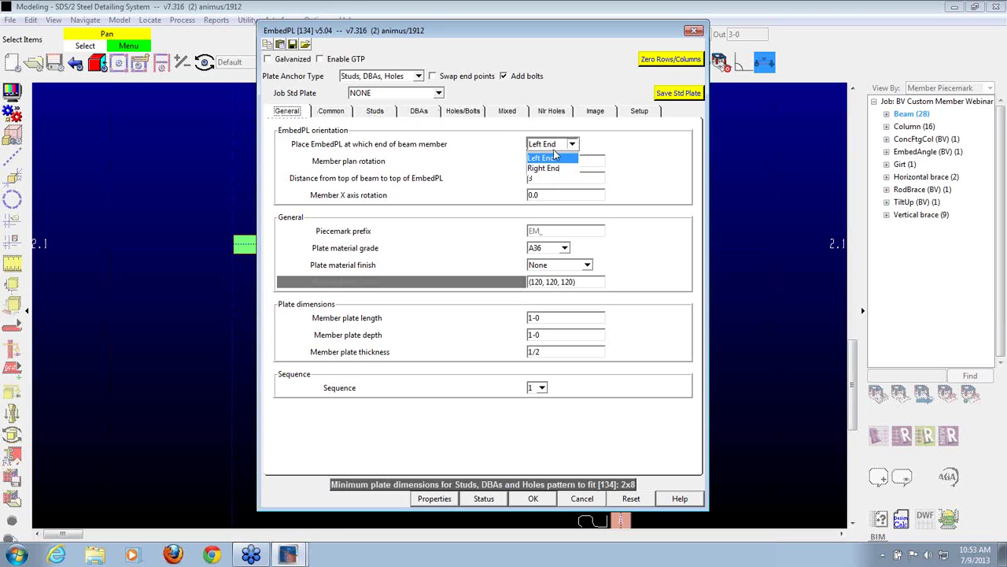
left_click(551, 158)
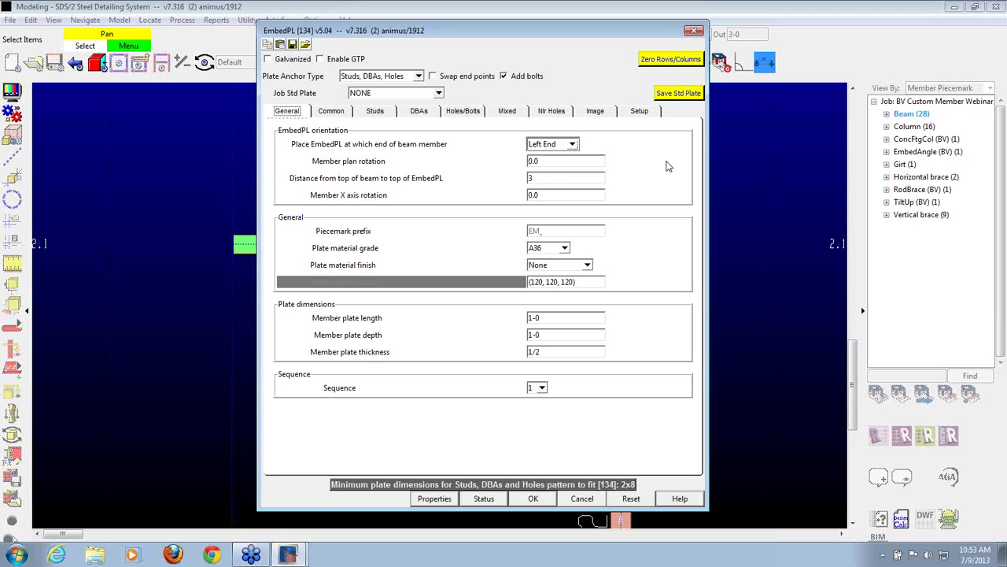
left_click(546, 160)
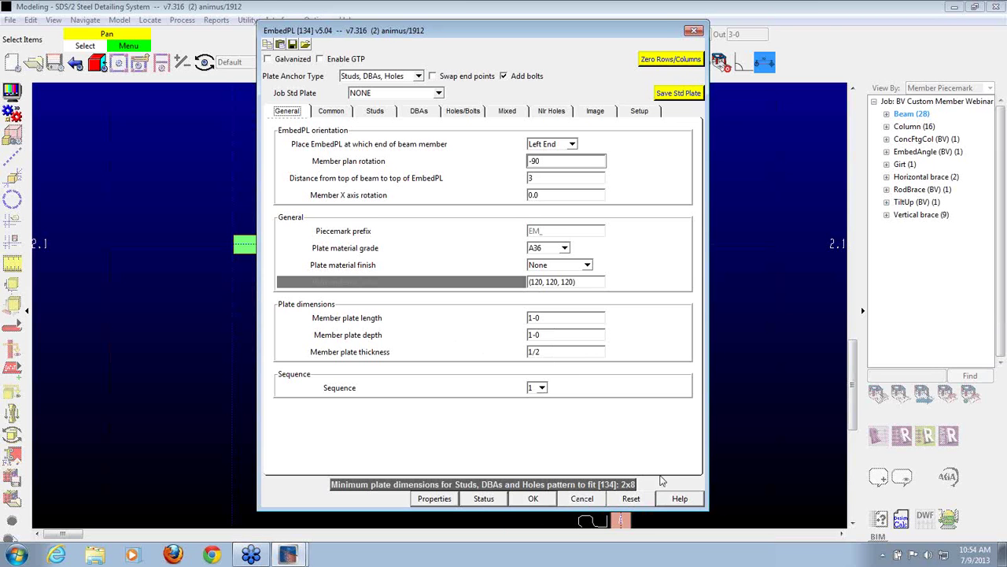
Review the embed plate's pattern offset, stud, DBA, hole and bolt, and general settings.
left_click(342, 114)
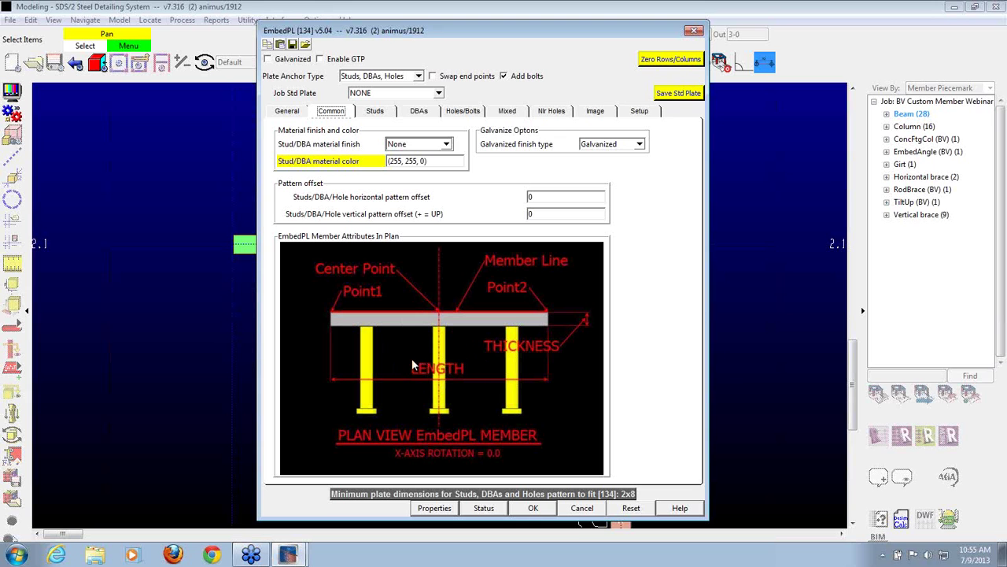
left_click(375, 115)
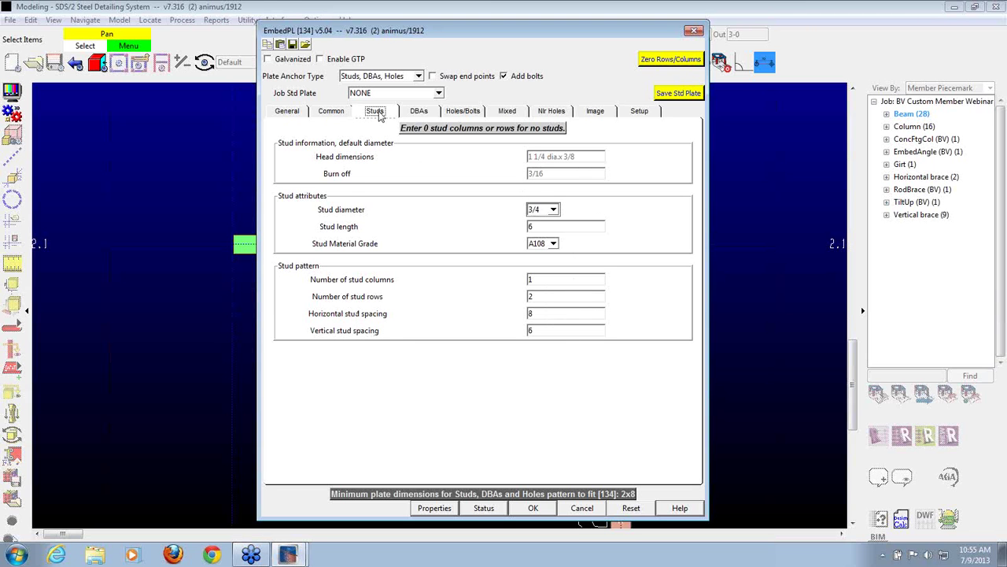
left_click(410, 114)
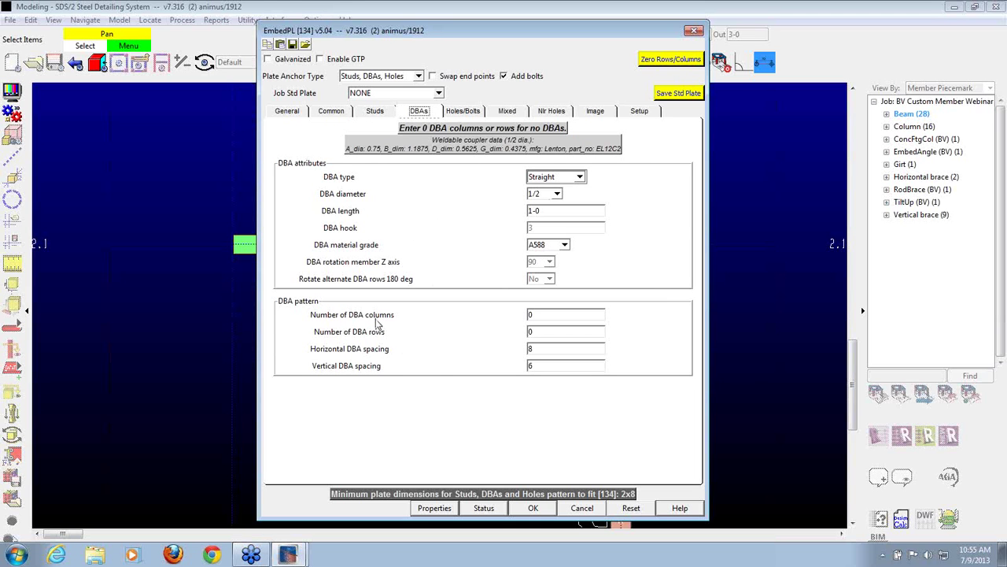
left_click(462, 111)
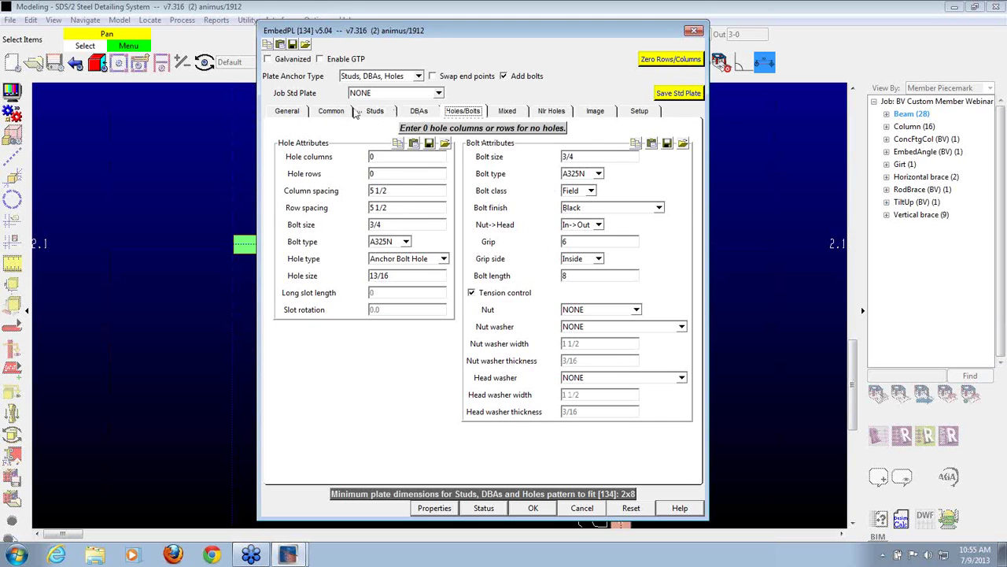
left_click(288, 111)
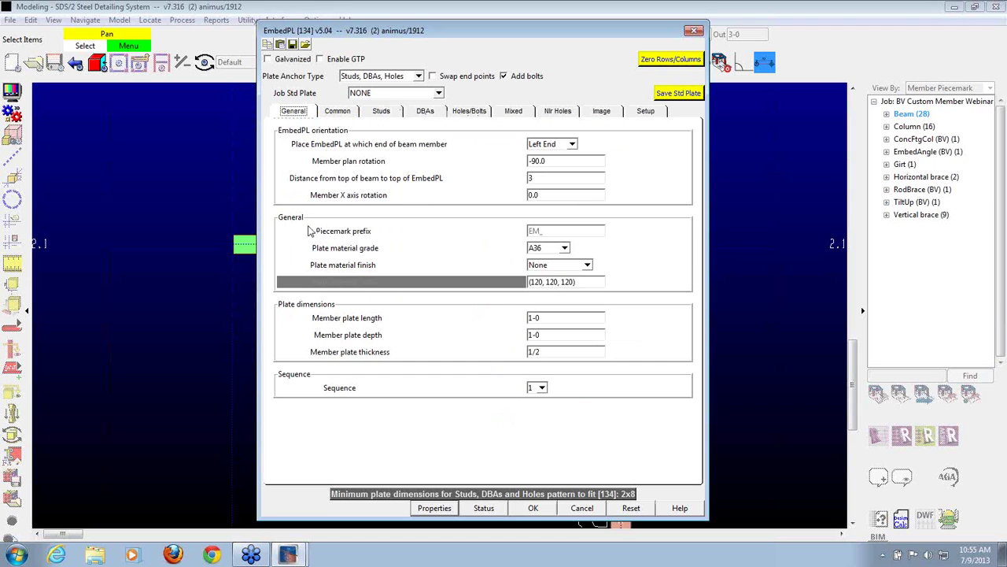
left_click(341, 111)
Set the stud pattern to 3 columns and 3 rows, create the embed plate and finish adding plates.
left_click(378, 111)
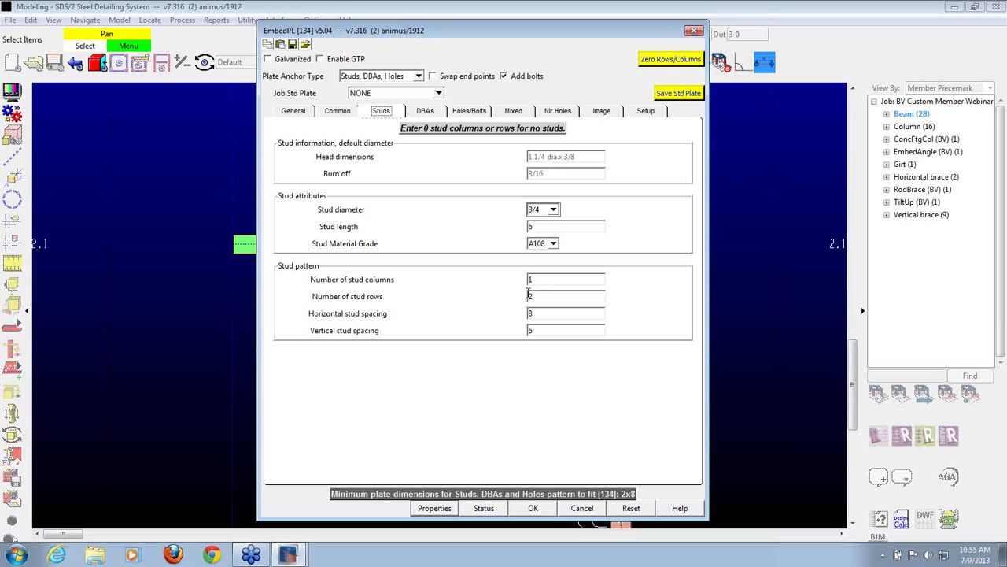
double_click(546, 279)
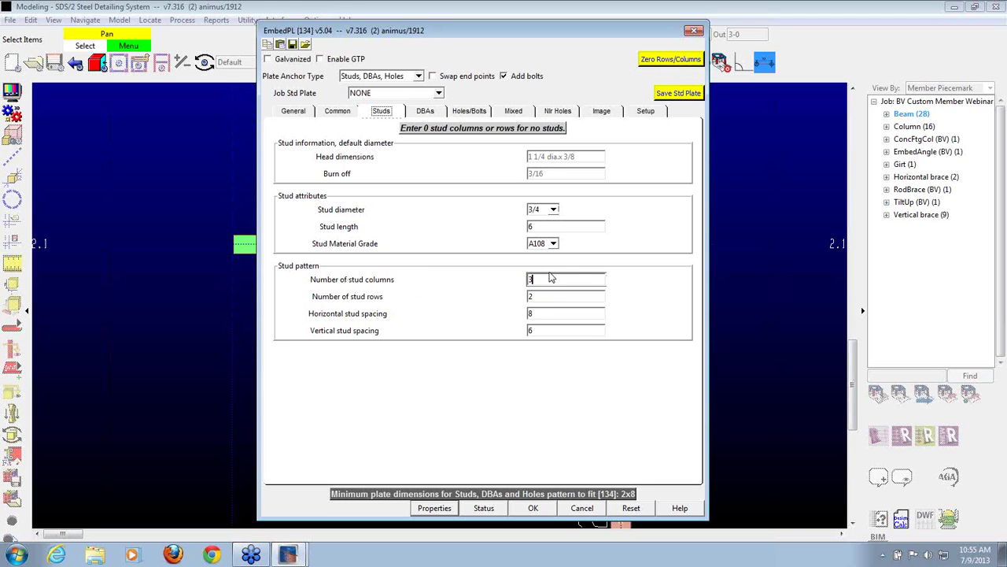
type("3")
key("Tab")
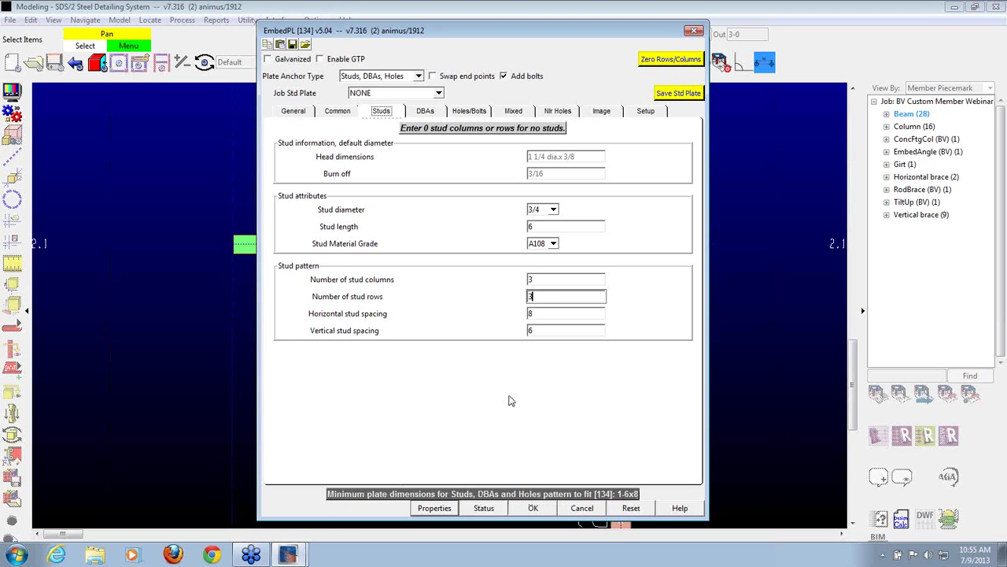
left_click(301, 113)
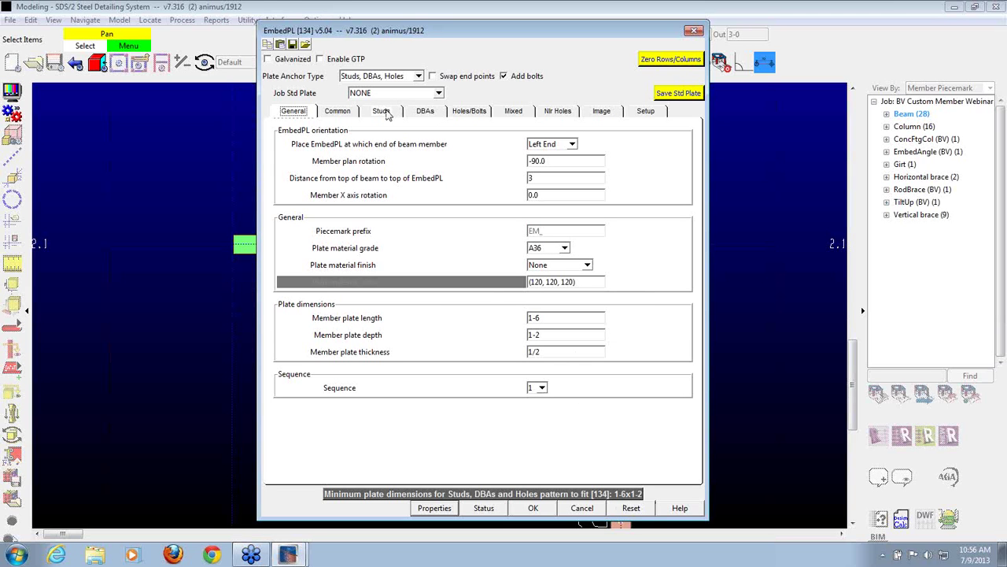
left_click(531, 507)
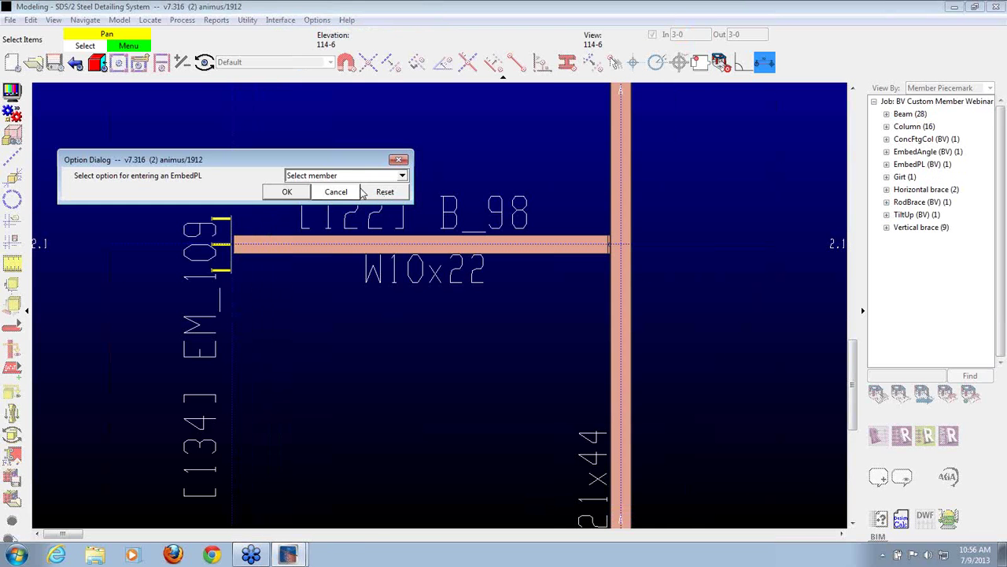
left_click(351, 190)
Edit the embed plate to add DBAs in 2 columns and 2 rows, apply the change and inspect it in 3D.
scroll(338, 318, "down", 1)
scroll(192, 293, "up", 5)
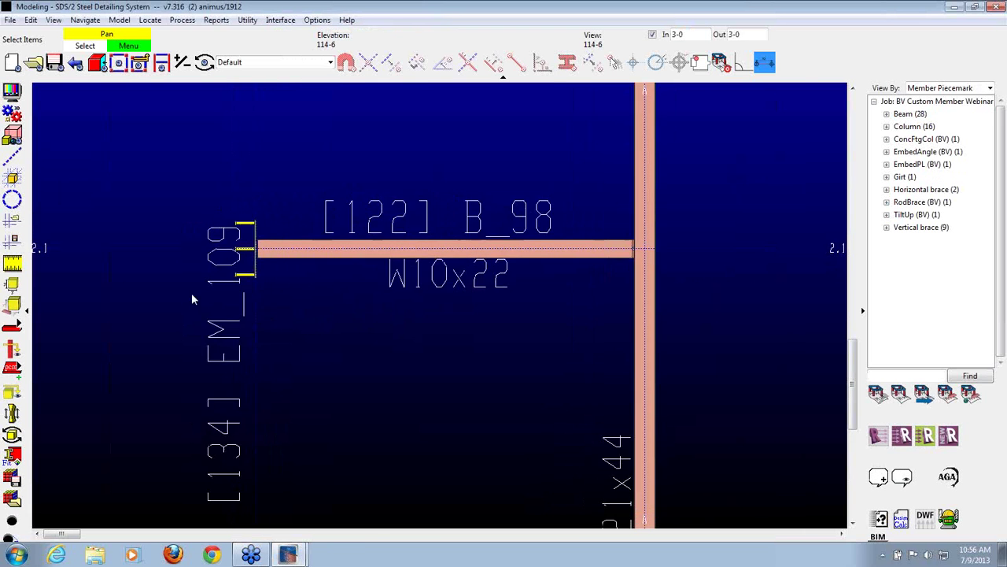
middle_click_drag(307, 215, 393, 22)
scroll(303, 228, "up", 3)
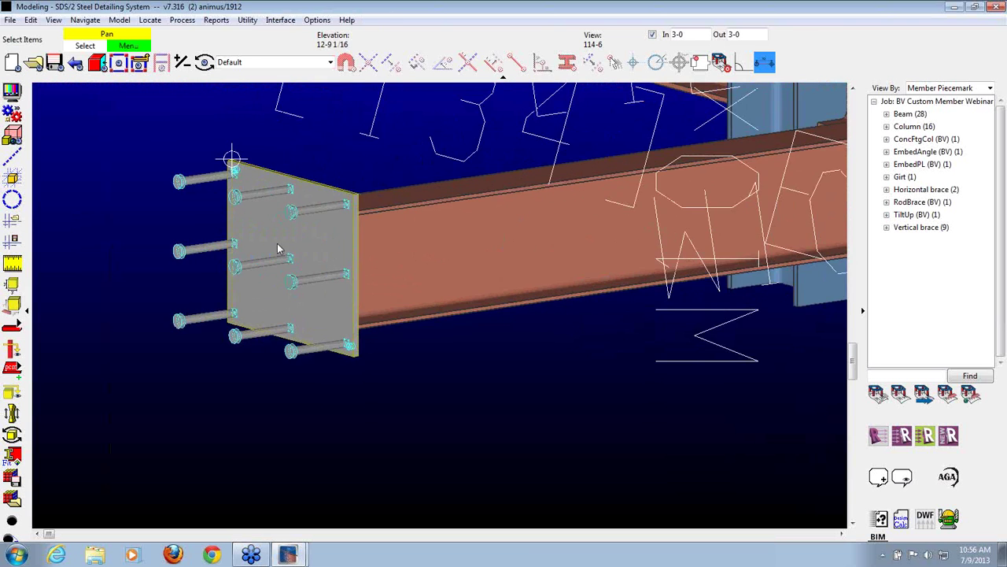
double_click(324, 245)
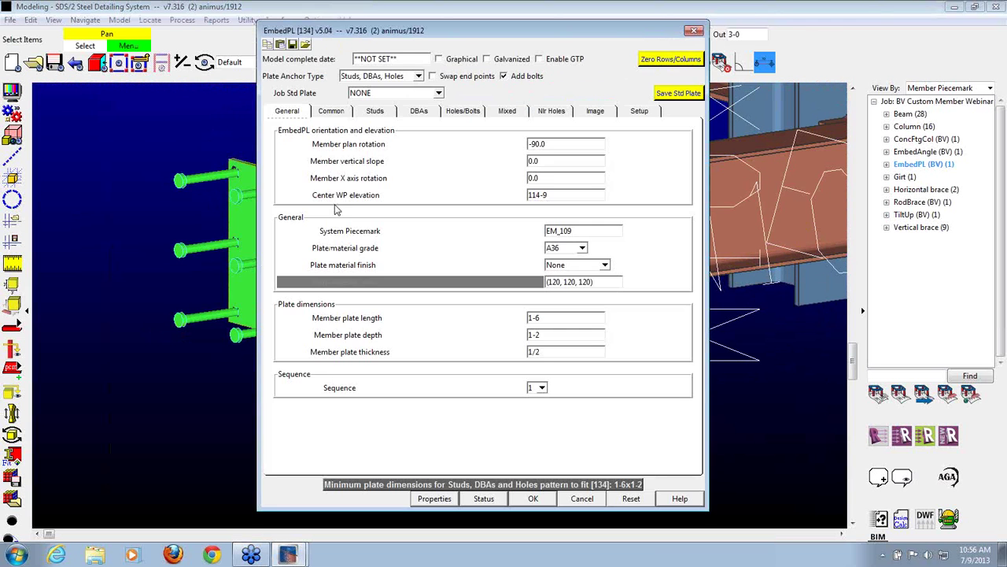
left_click(419, 113)
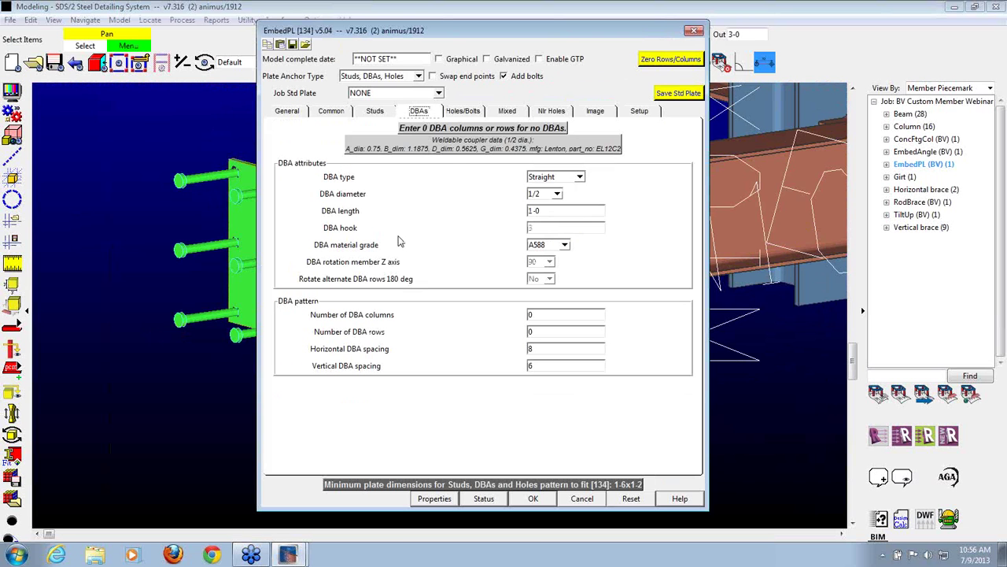
left_click(545, 314)
type("2")
left_click(543, 334)
type("2")
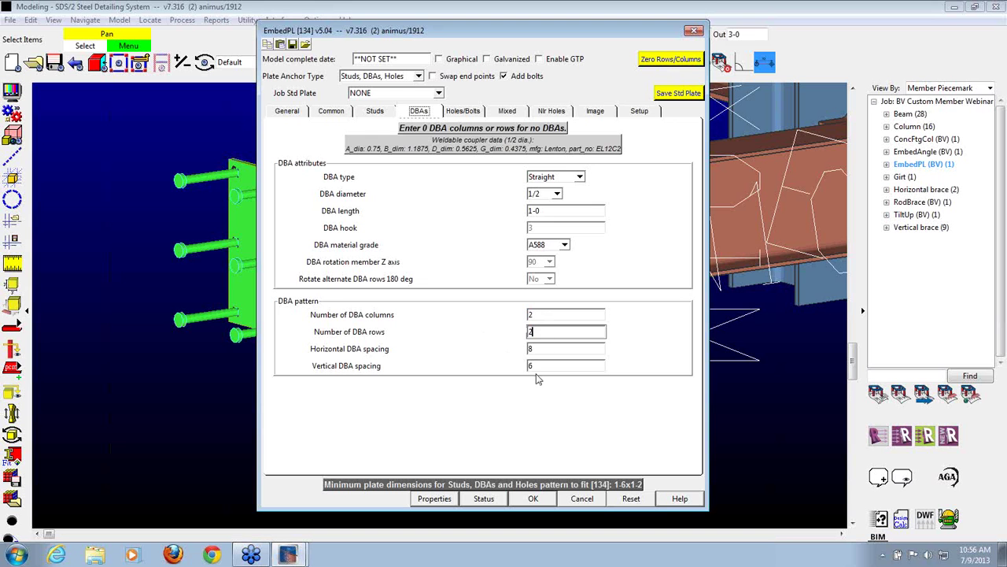
left_click(532, 500)
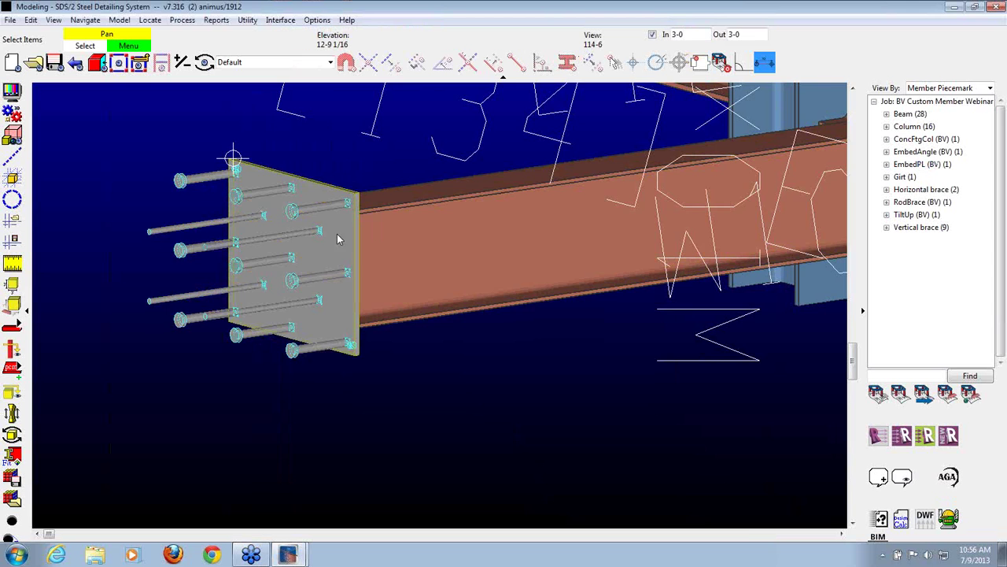
middle_click_drag(355, 249, 370, 237, "shift")
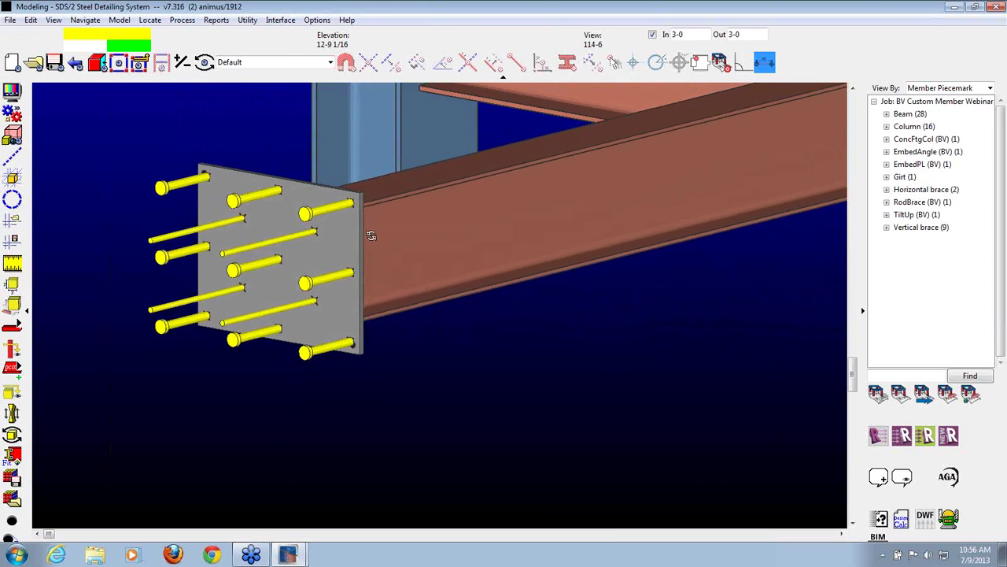
Edit the embed plate to add holes in 2 columns and 2 rows, and apply the change.
double_click(356, 236)
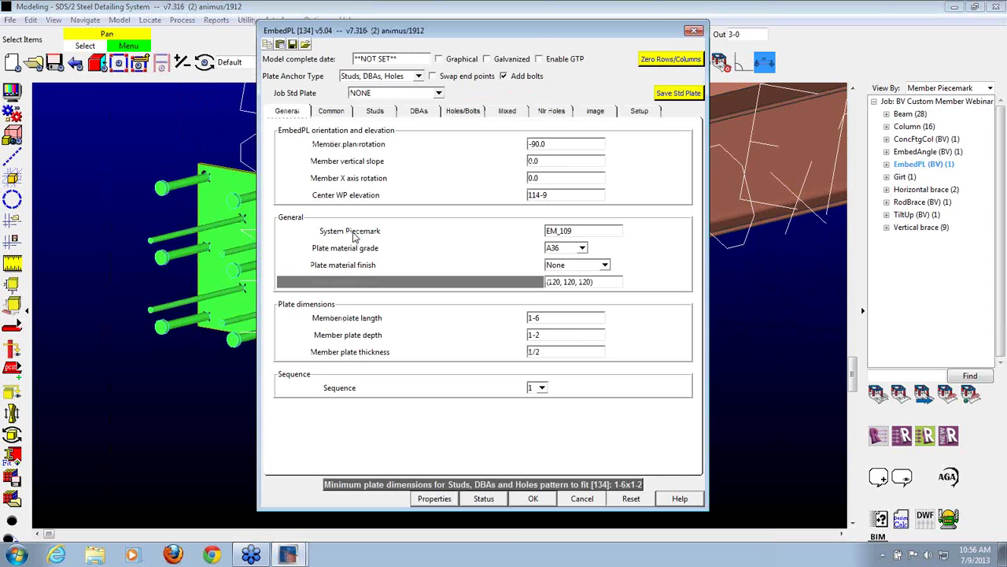
left_click(447, 112)
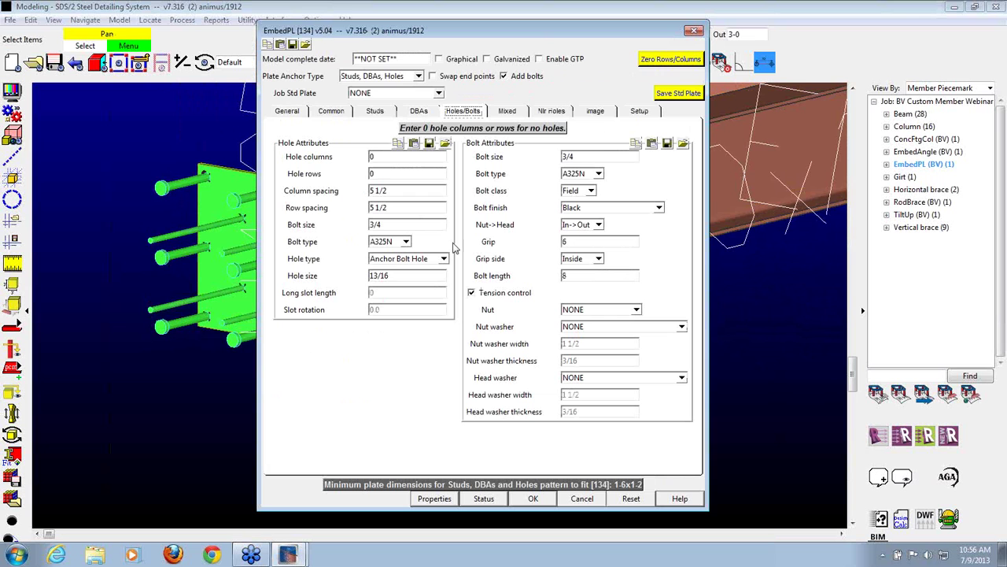
double_click(377, 157)
type("1")
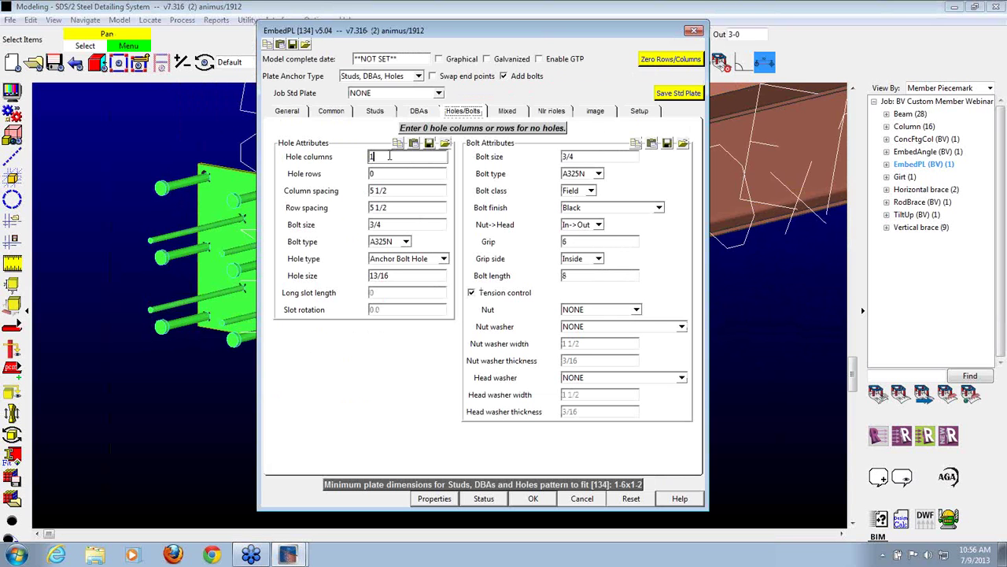
type("2")
double_click(389, 174)
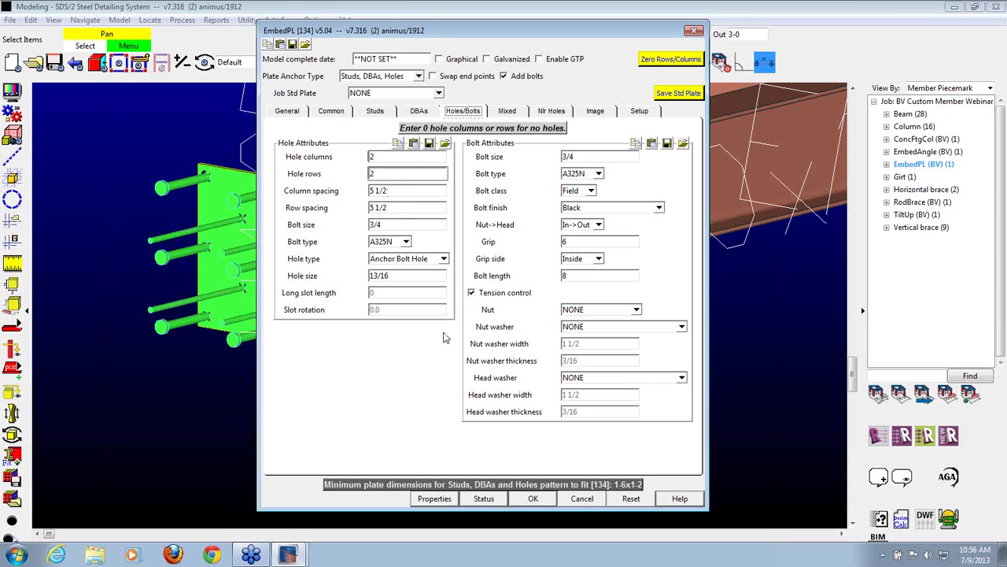
left_click(526, 499)
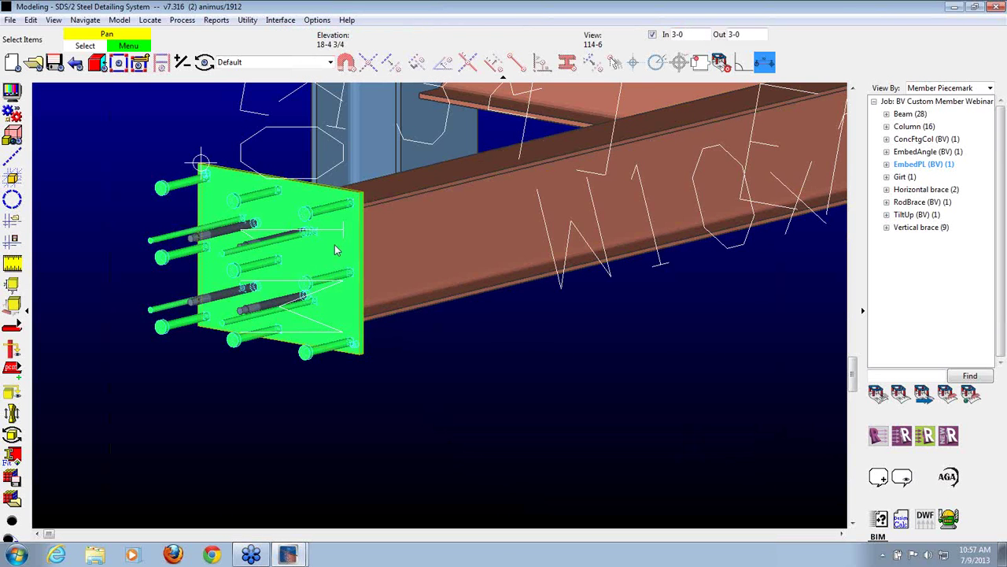
Try a DBA pattern of 3 columns and 3 rows on the embed plate and apply it.
scroll(270, 225, "up", 4)
middle_click_drag(270, 220, 301, 208)
double_click(300, 208)
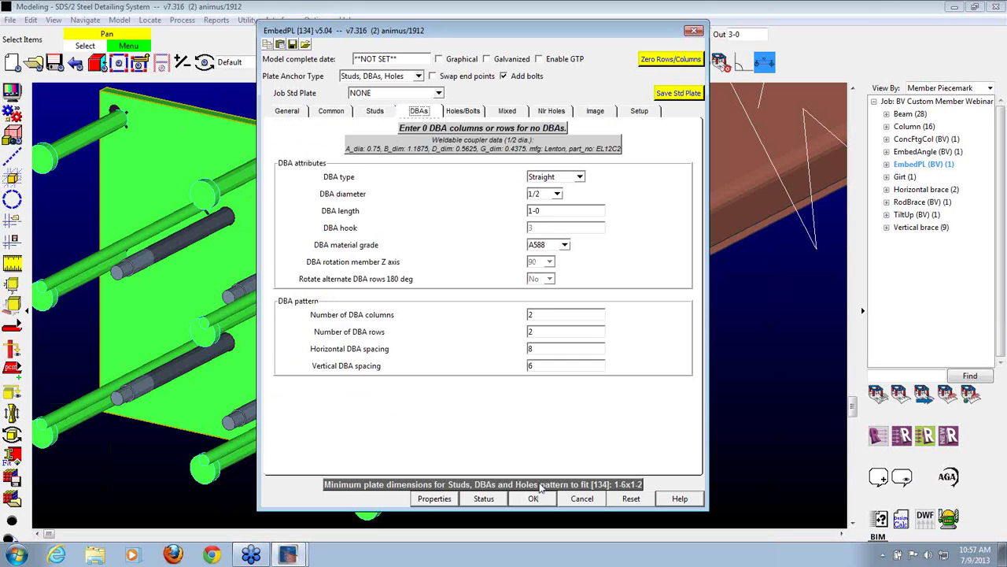
left_click(375, 111)
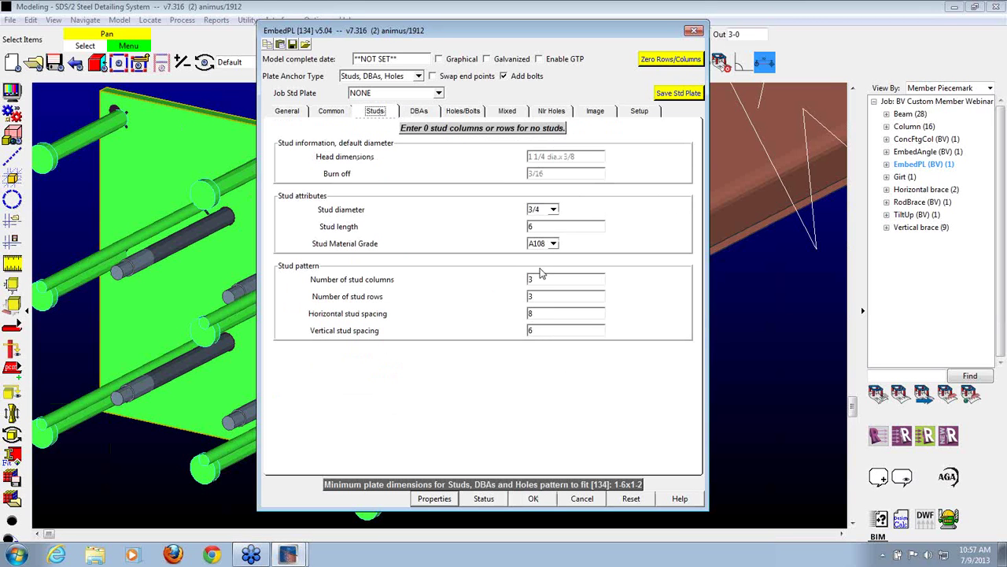
left_click(423, 111)
left_click(543, 318)
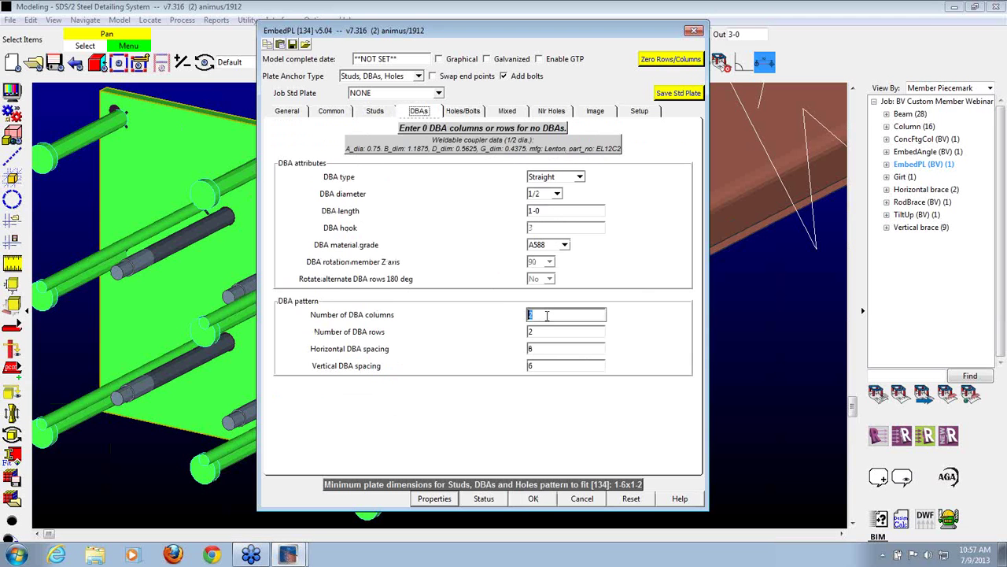
type("3")
left_click(573, 336)
type("3")
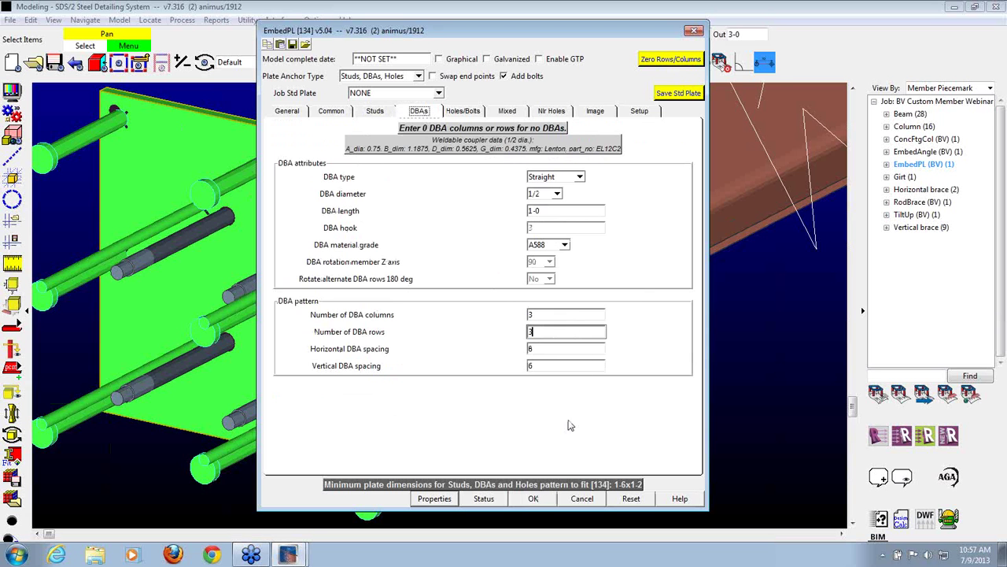
left_click(533, 498)
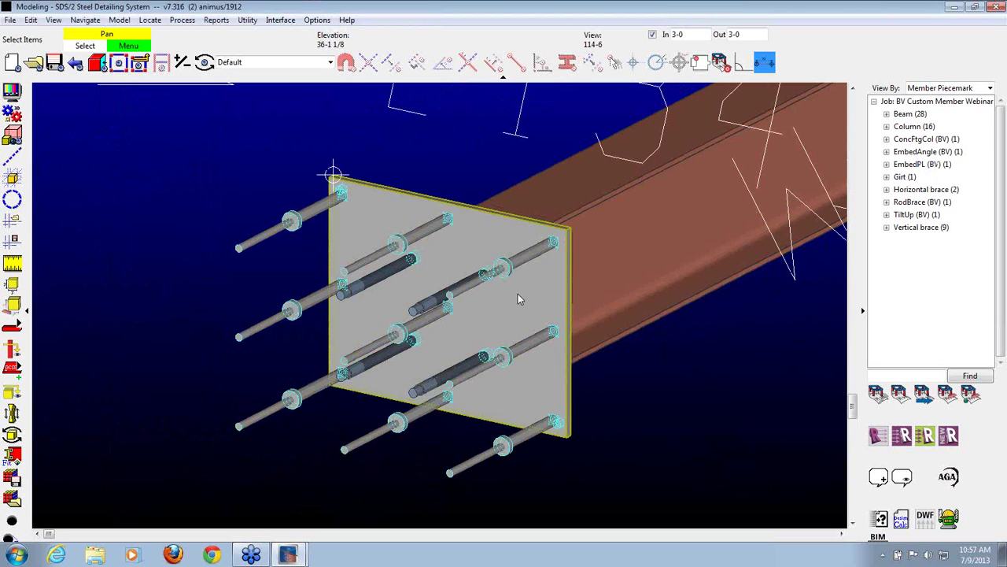
Return the embed plate's DBA pattern to 2 columns and 2 rows and apply it.
double_click(518, 294)
left_click(419, 111)
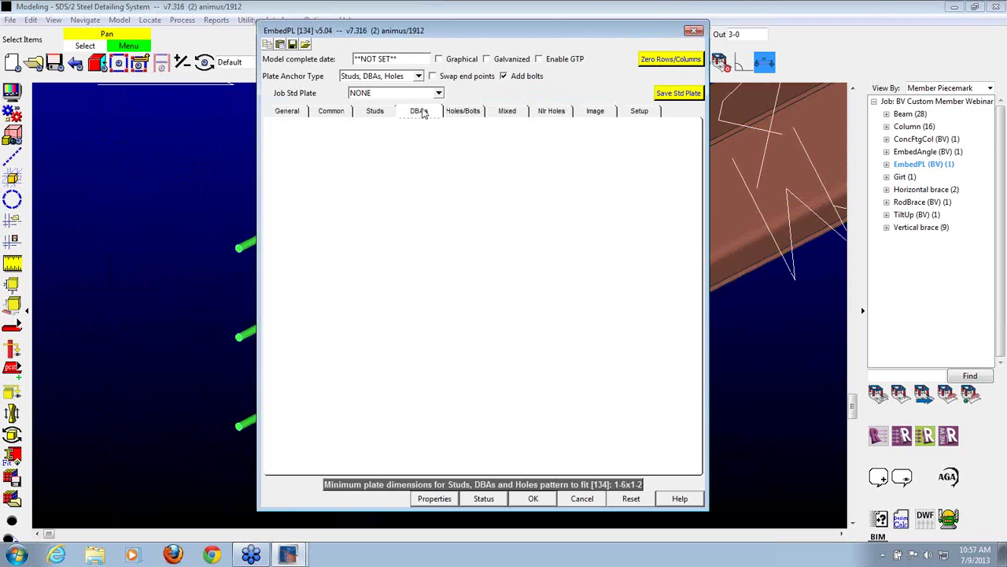
type("2")
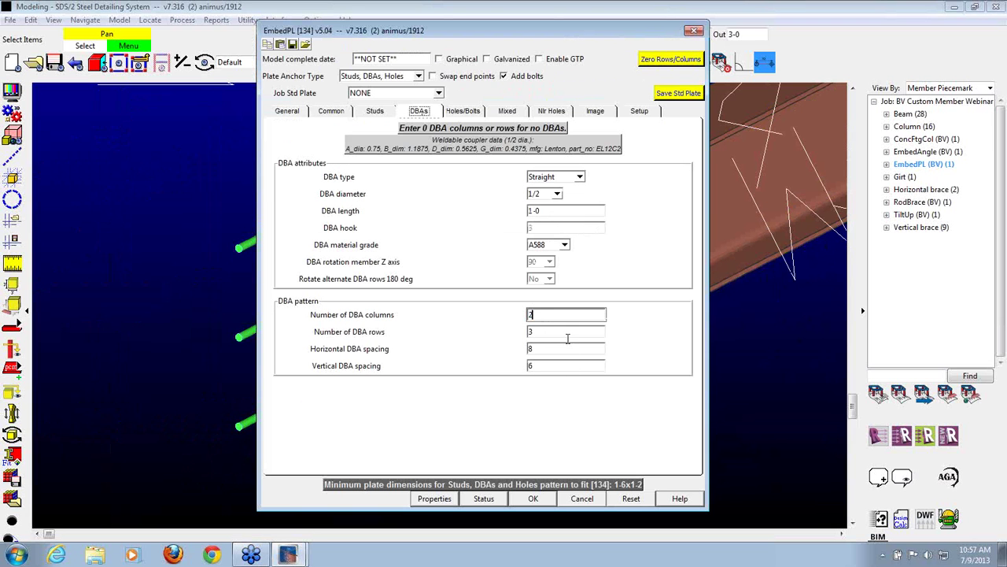
left_click(567, 331)
left_click(533, 499)
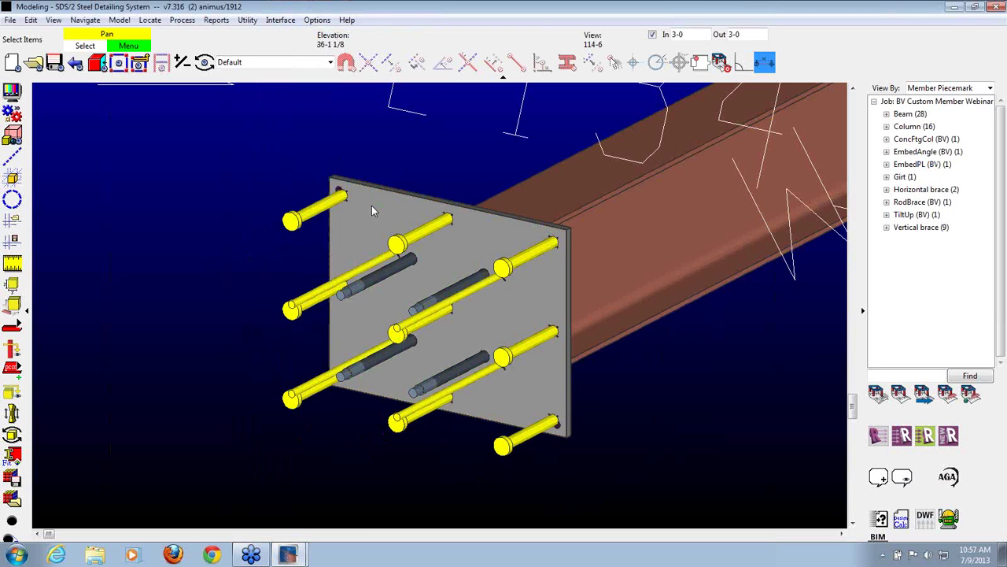
Reopen the embed plate for editing and change its plate anchor type to Mixed Anchors.
double_click(368, 224)
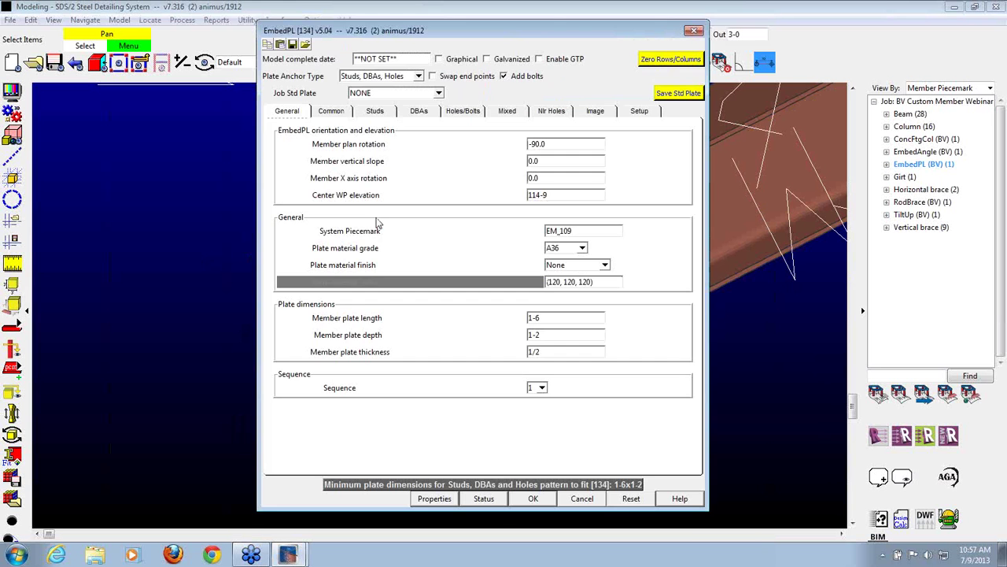
left_click(332, 111)
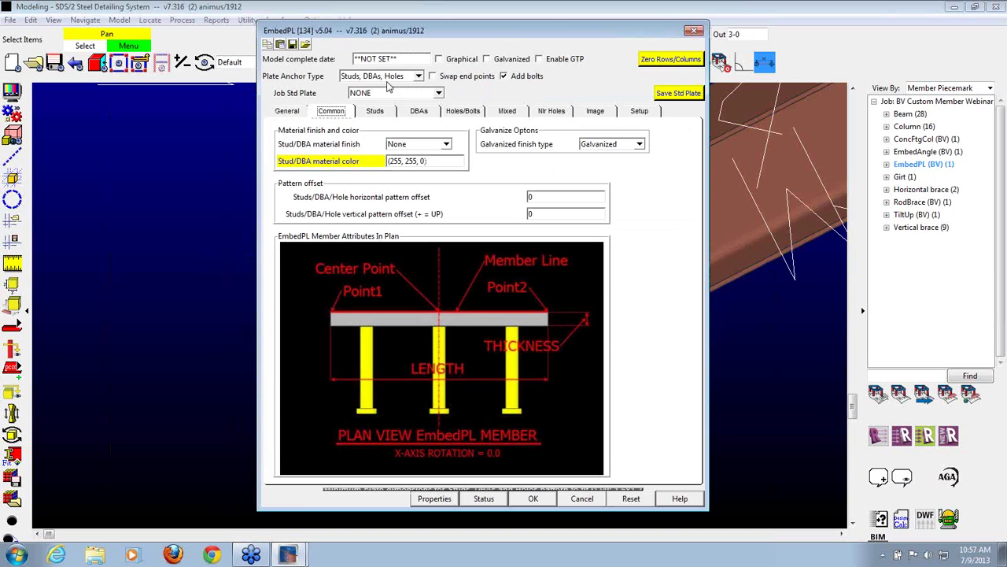
left_click(288, 113)
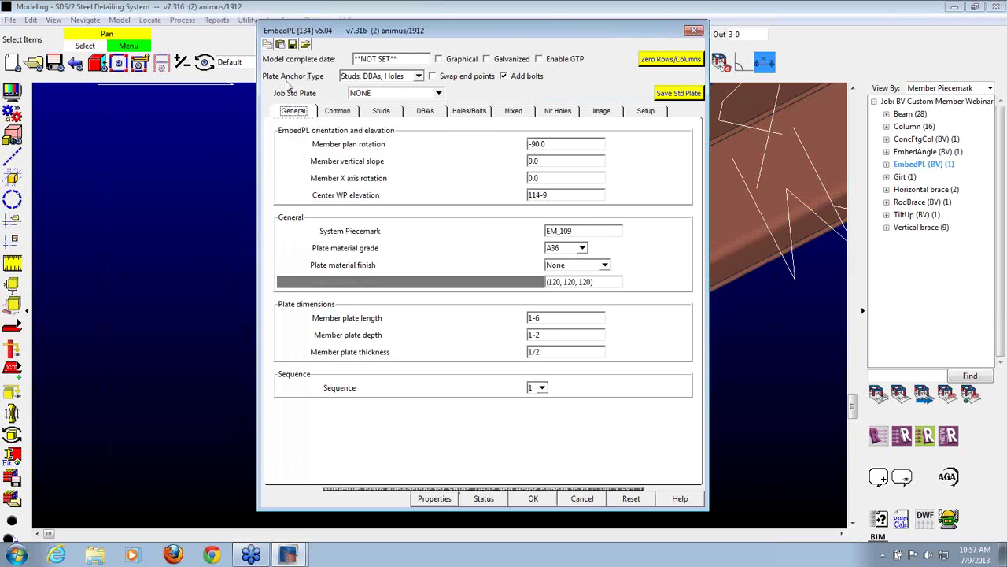
left_click(364, 77)
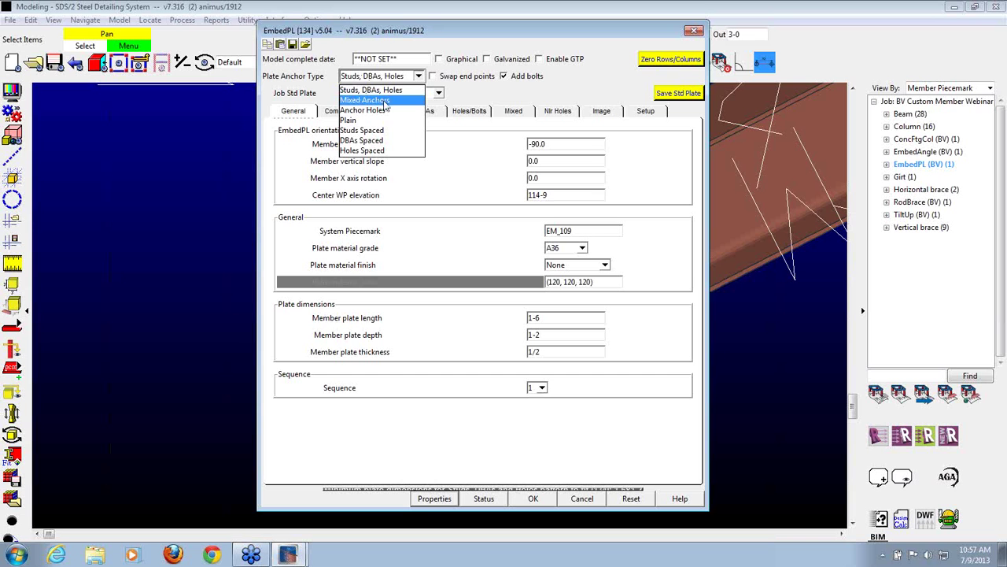
left_click(386, 101)
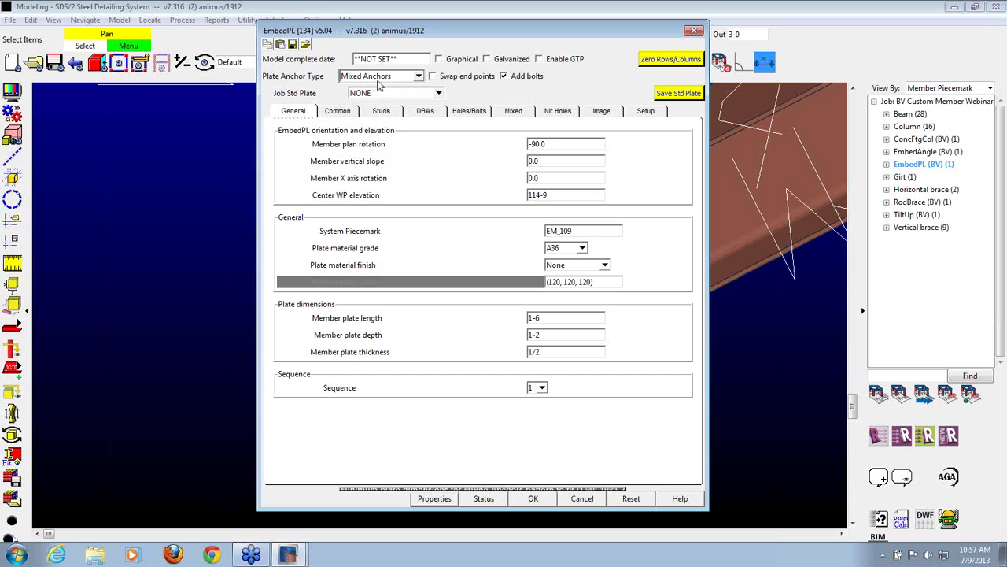
Set the mixed anchor pattern to 4 anchor columns and 4 anchor rows.
left_click(514, 111)
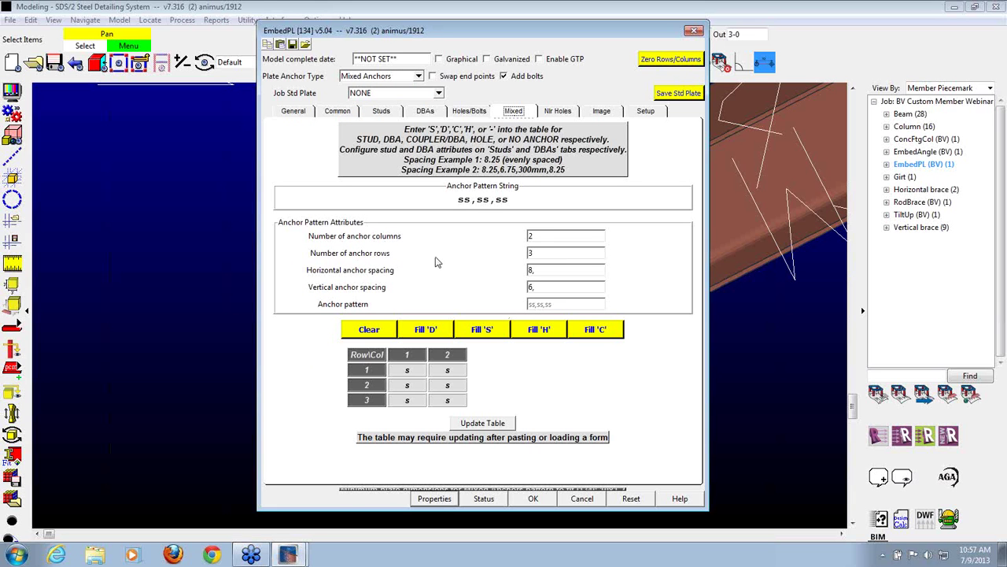
double_click(540, 236)
type("4")
key("Tab")
type("4")
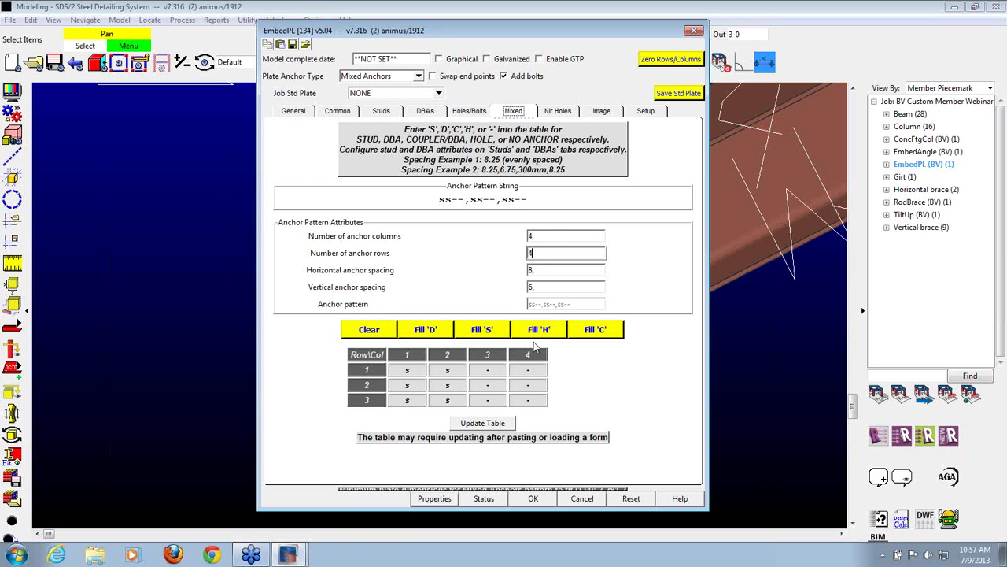
key("Tab")
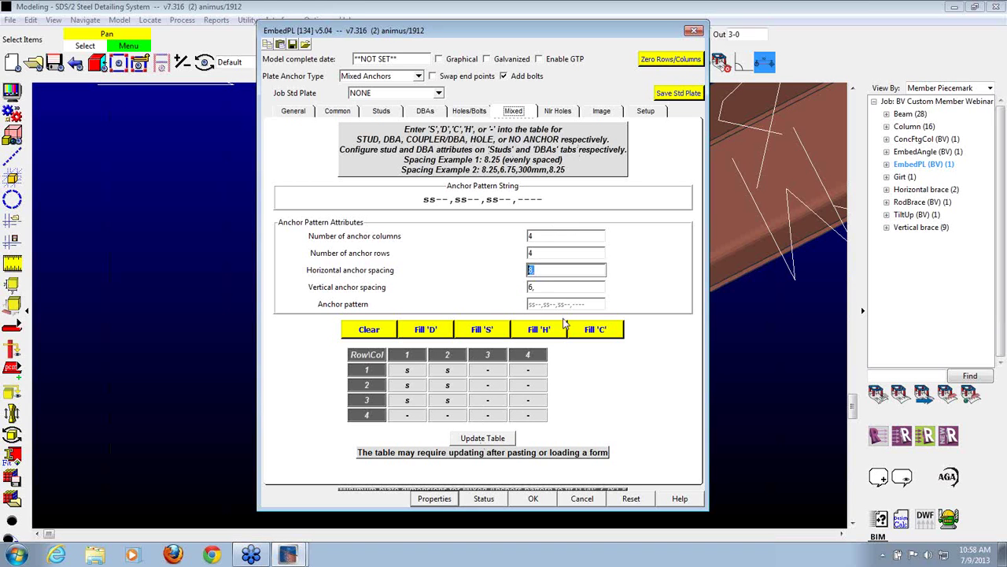
Fill row 1 of the anchor table with studs (s) and row 2 with DBAs (d).
left_click(495, 369)
type("s")
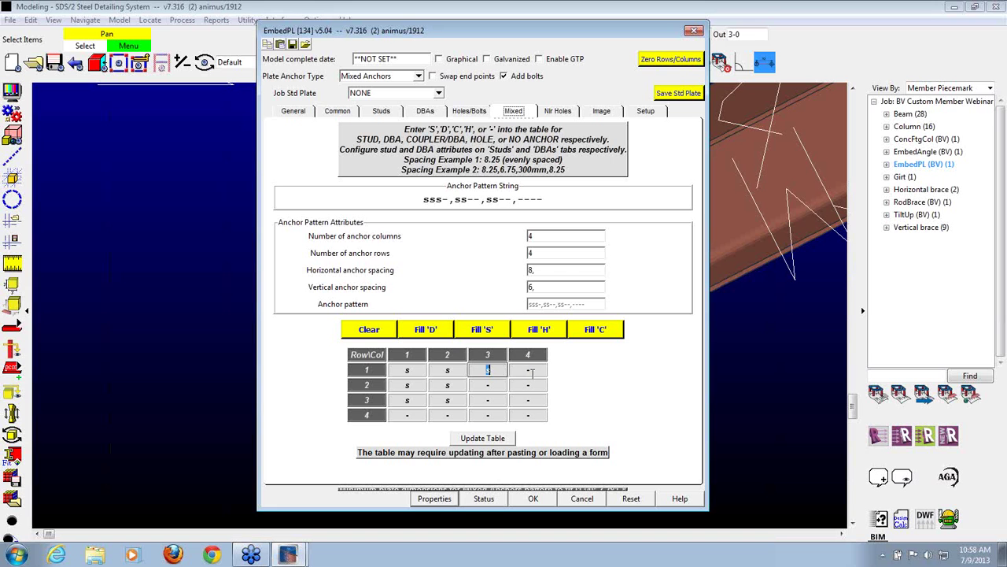
left_click(531, 370)
type("s")
left_click(416, 384)
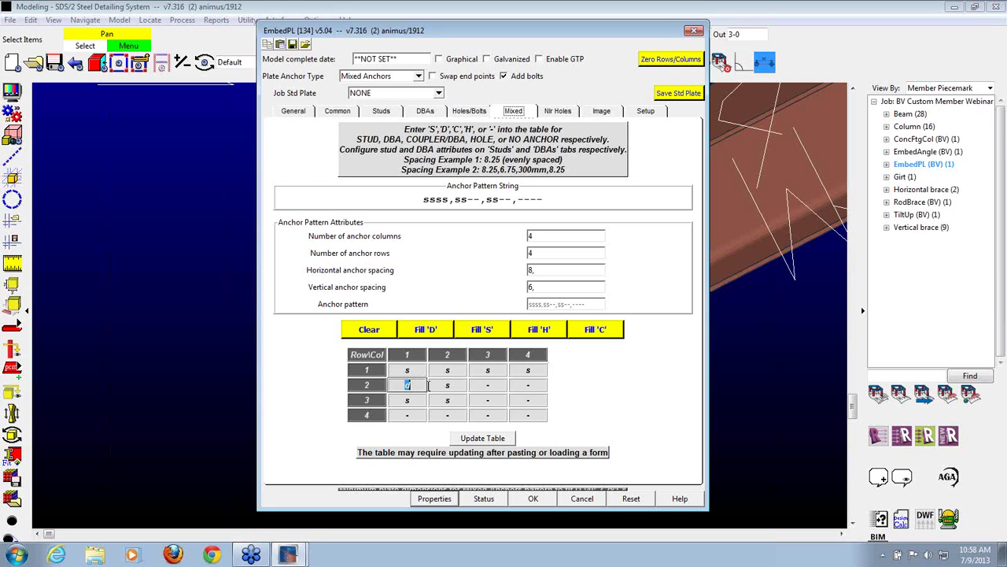
type("ddd")
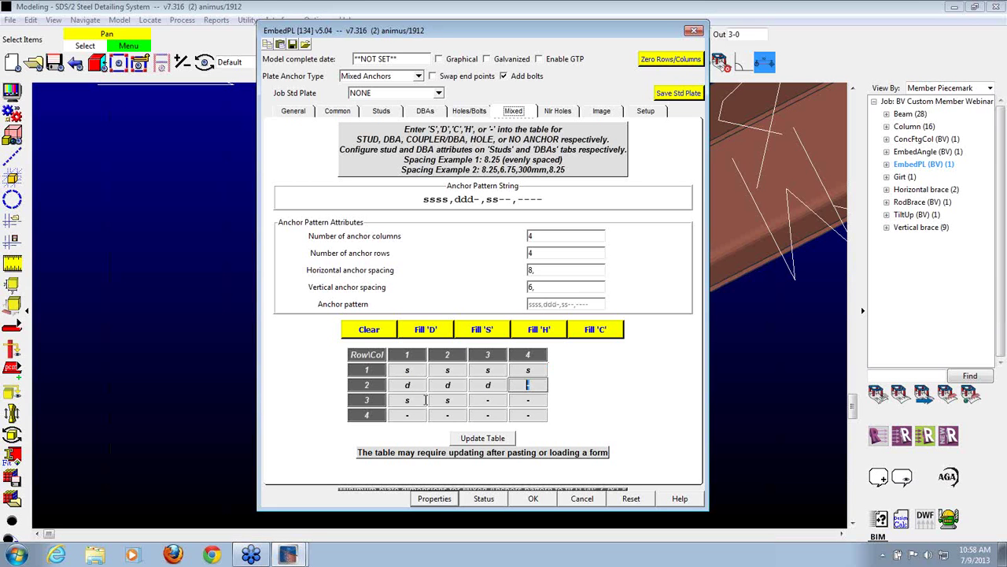
type("d")
Fill row 3 of the anchor table with couplers (c) and row 4 with holes (h), and apply the pattern to the plate.
left_click(418, 400)
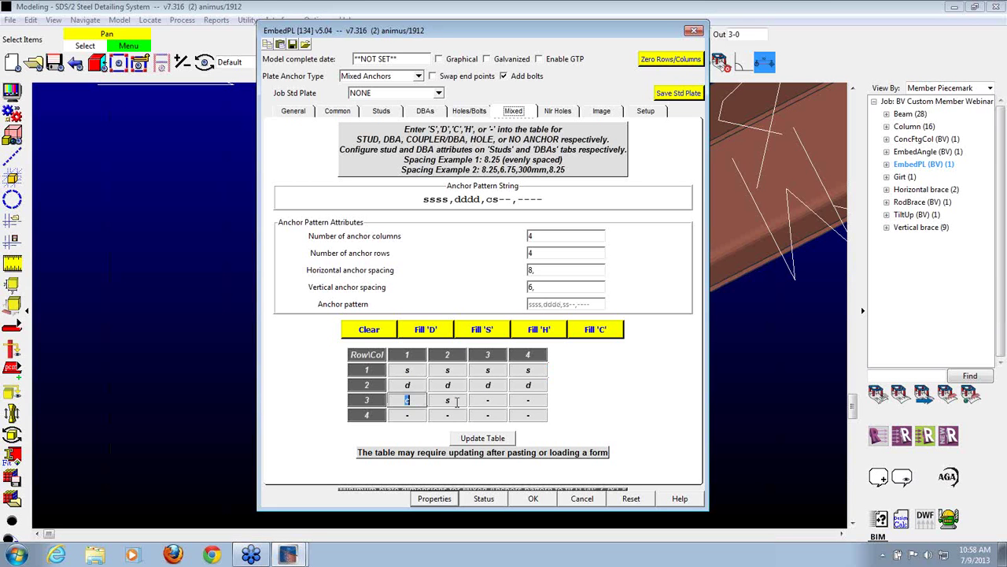
type("ccc")
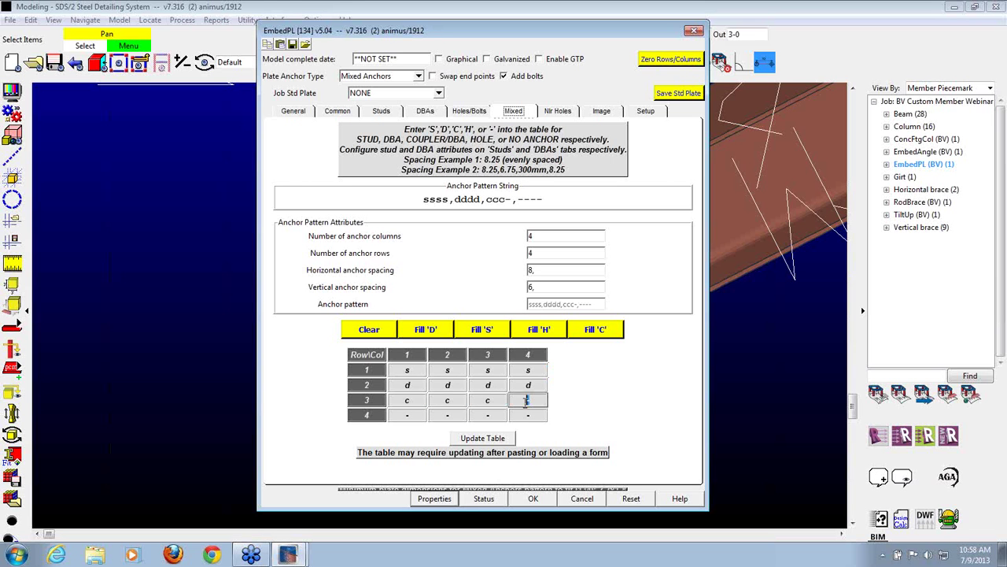
type("c")
left_click(406, 415)
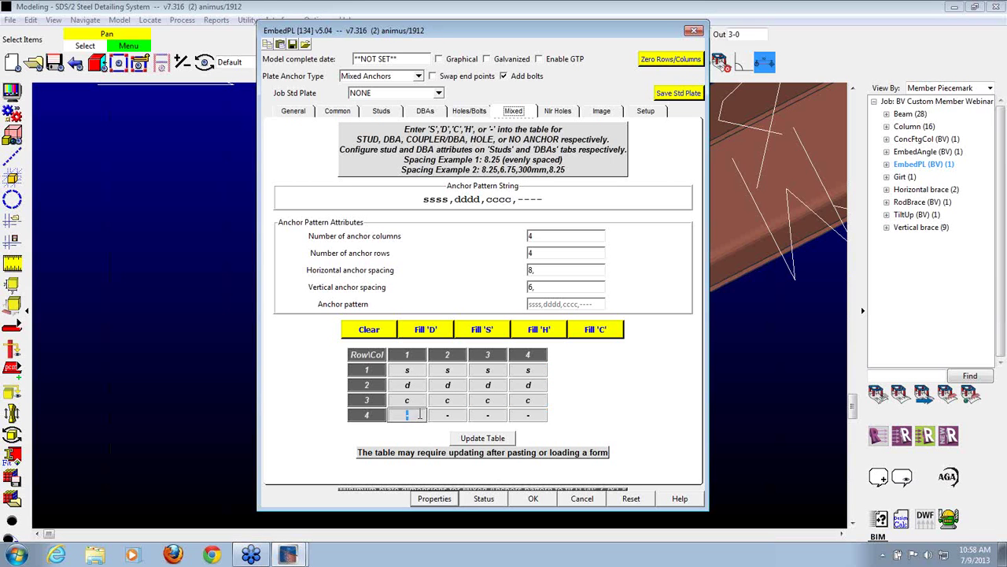
type("hhh")
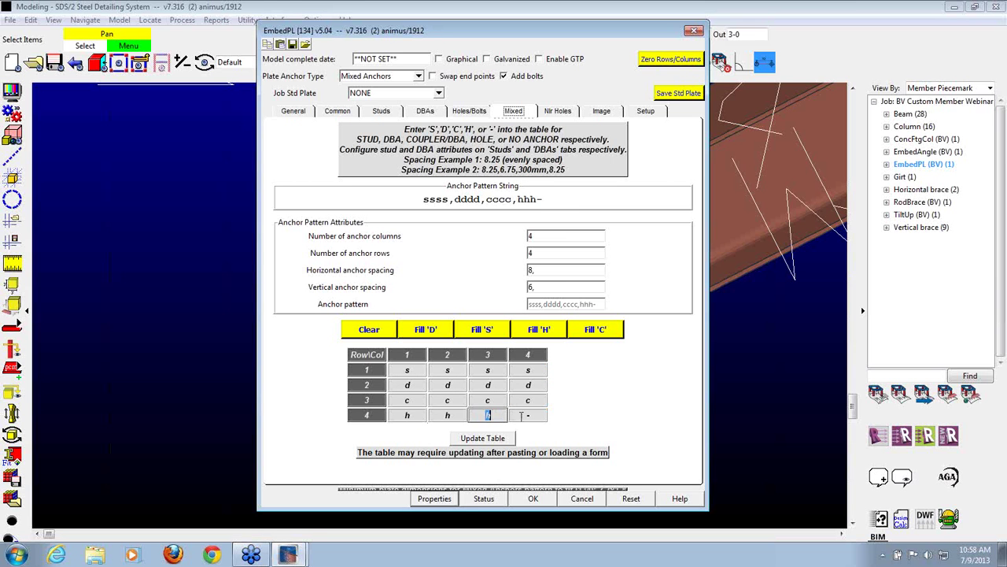
type("h")
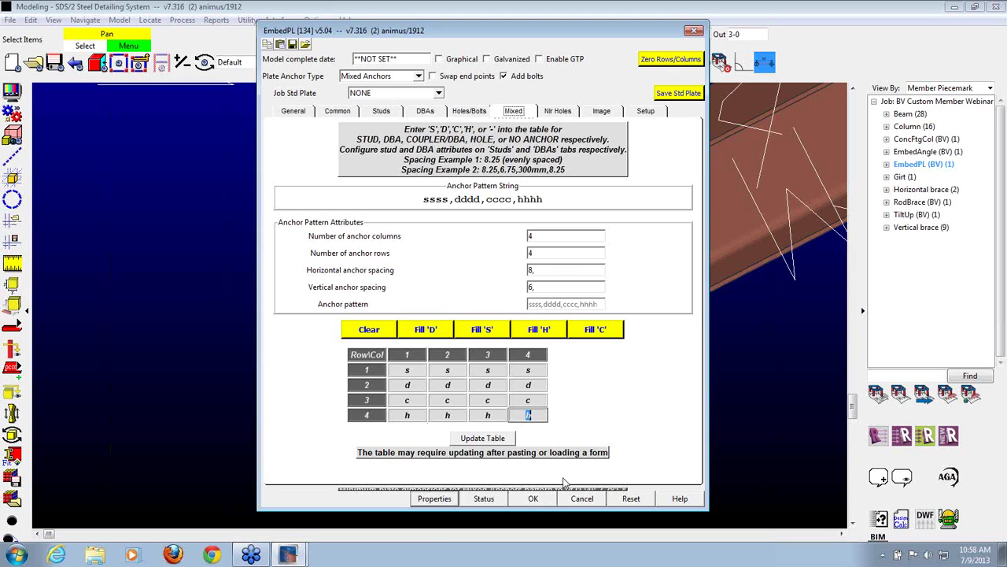
left_click(535, 499)
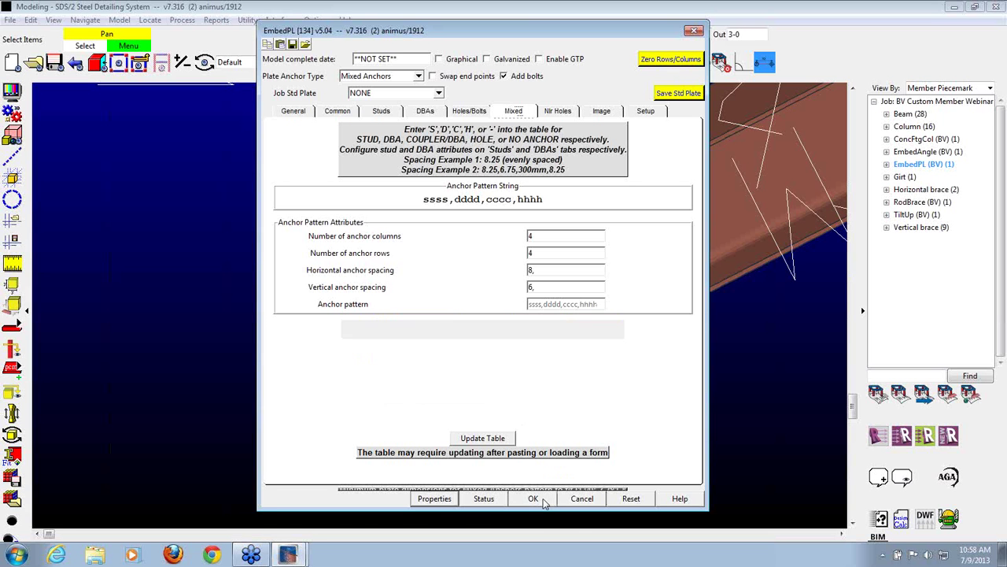
Examine the embed plate's rows of studs, DBAs, couplers and bolts up close in the 3D model.
scroll(334, 130, "down", 4)
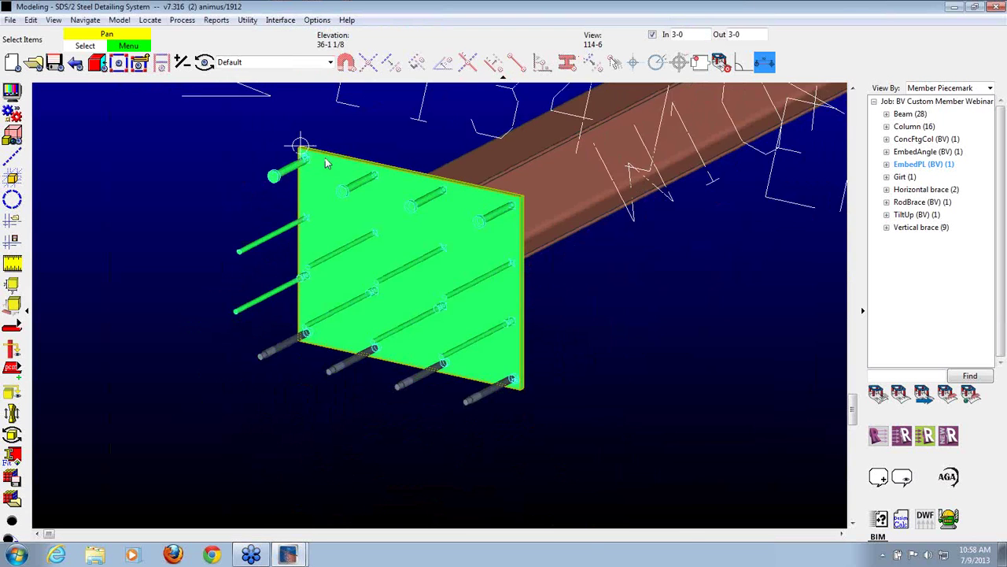
left_click(550, 270)
scroll(372, 226, "up", 2)
scroll(374, 229, "up", 1)
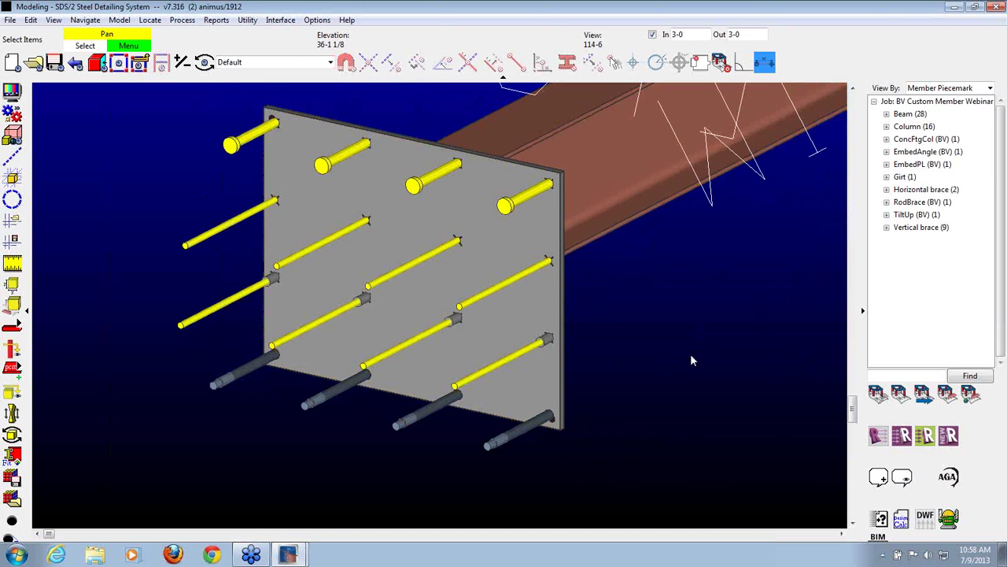
scroll(584, 336, "up", 3)
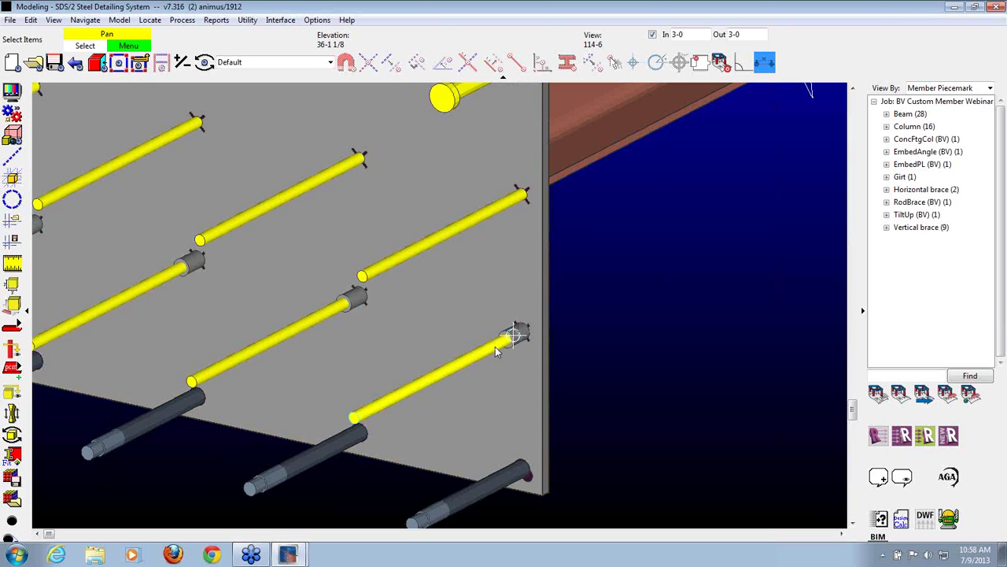
scroll(651, 343, "down", 3)
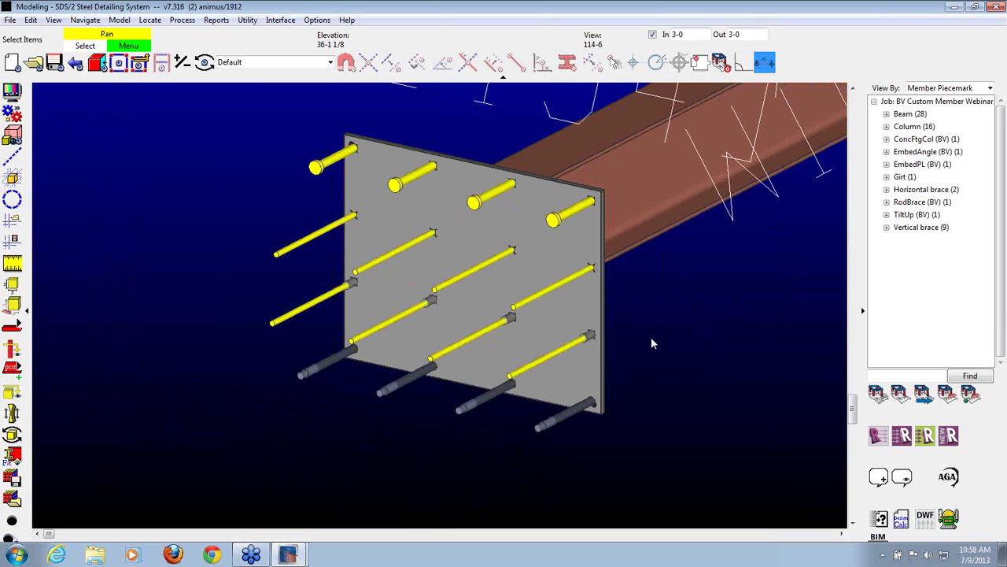
scroll(653, 344, "down", 1)
scroll(681, 331, "up", 2)
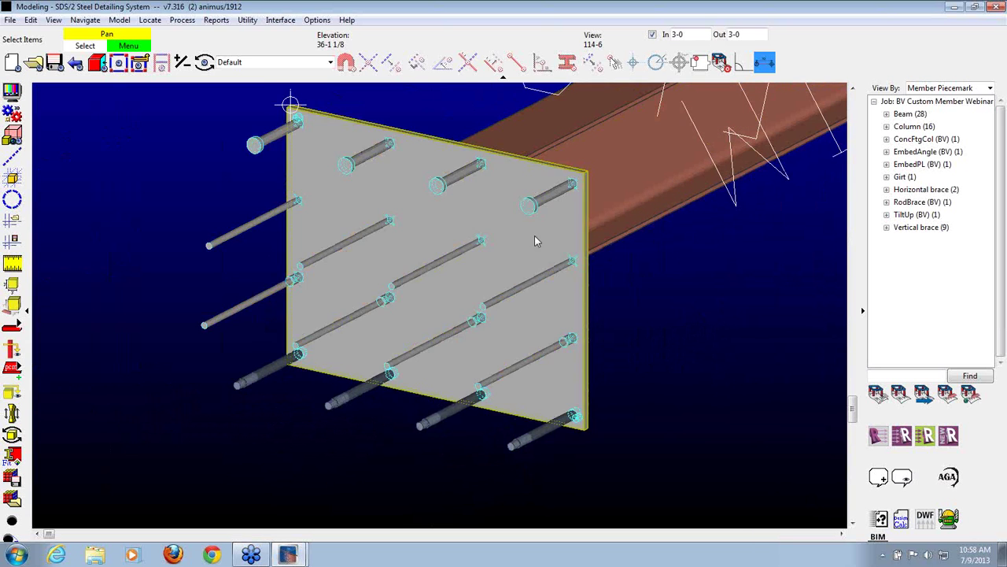
Remove the anchors in columns 2 and 3 of rows 2 and 3 from the embed plate's mixed pattern and apply it.
double_click(534, 240)
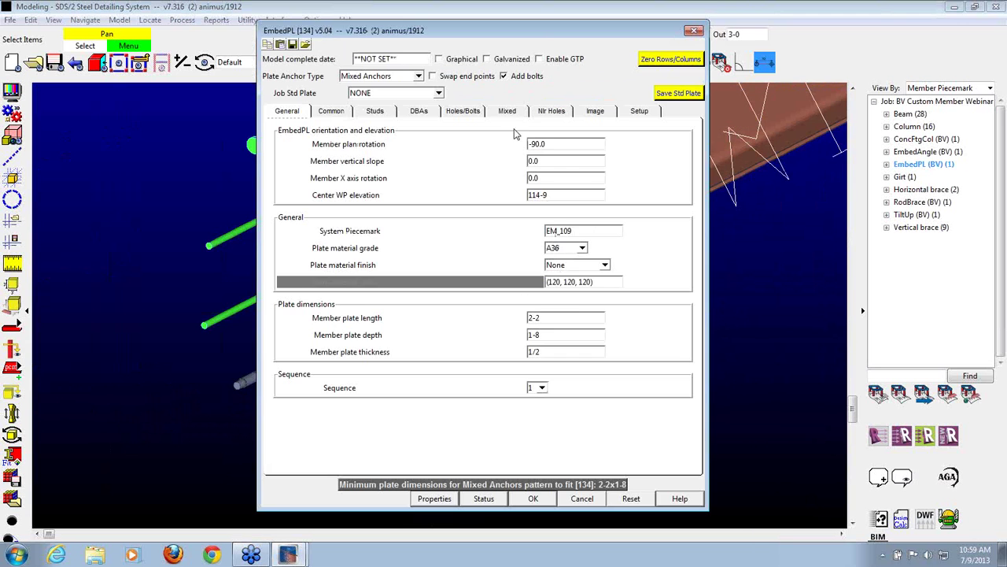
left_click(508, 112)
left_click(390, 386)
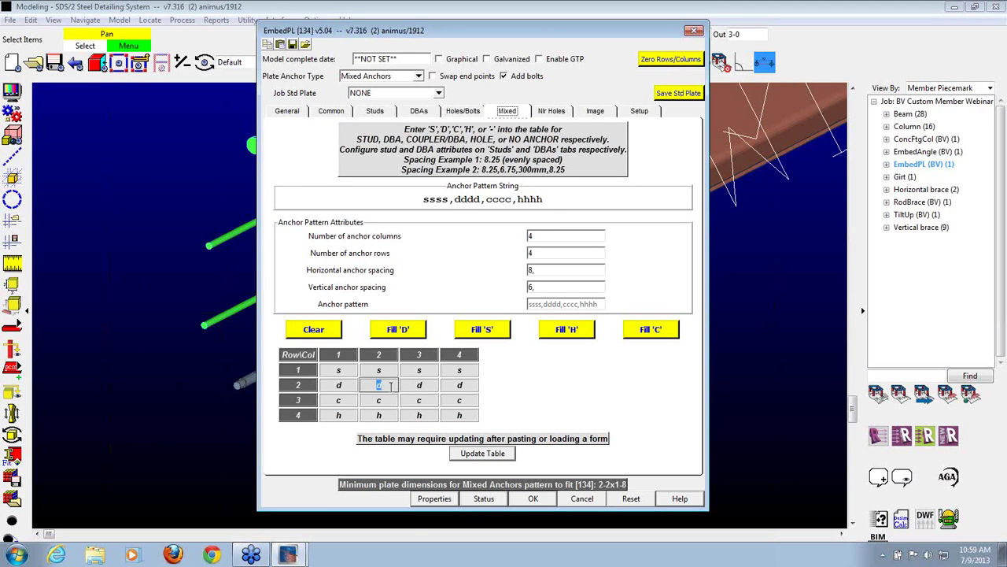
type("-")
left_click(417, 385)
type("-")
left_click(379, 400)
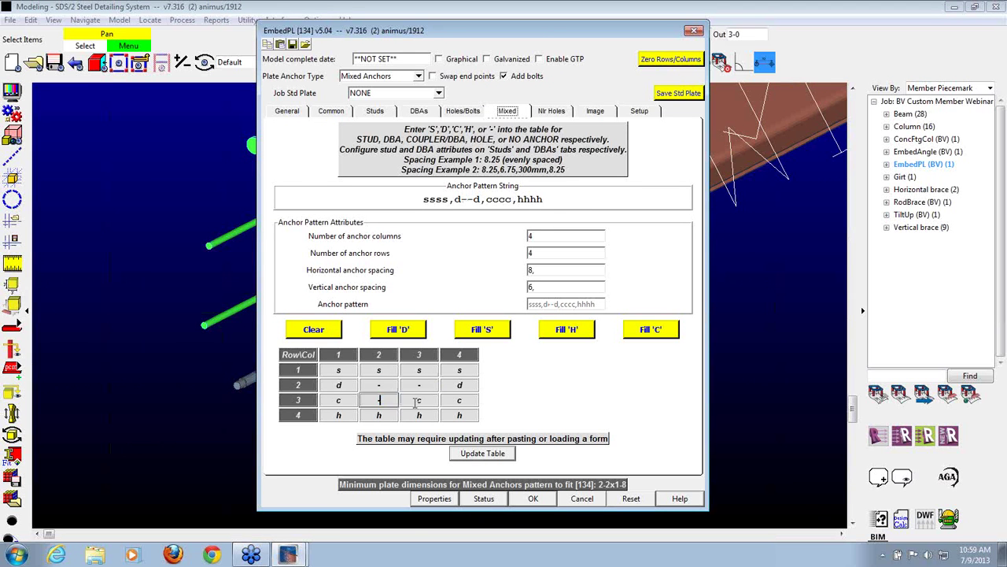
type("-")
left_click(420, 401)
left_click(533, 498)
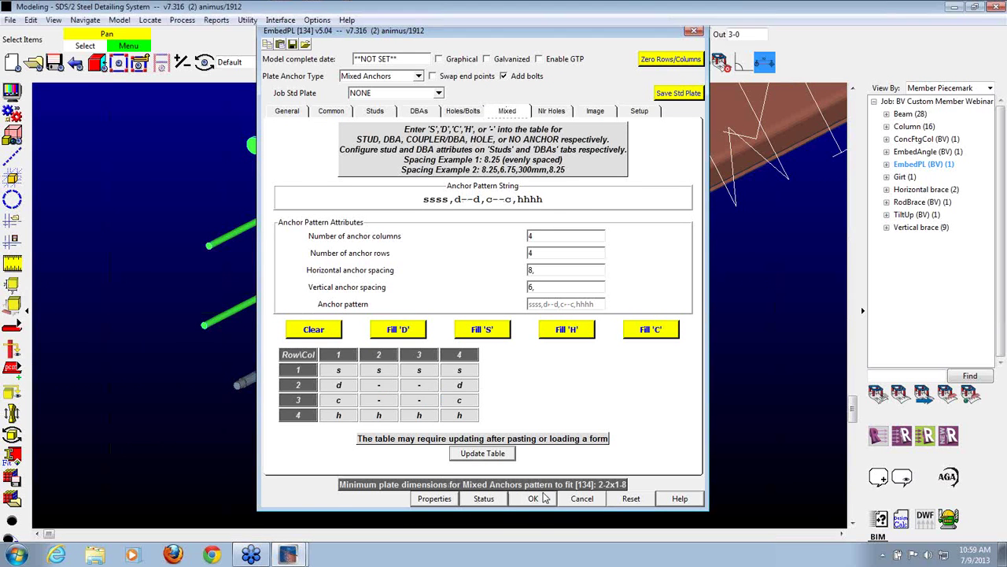
left_click(718, 373)
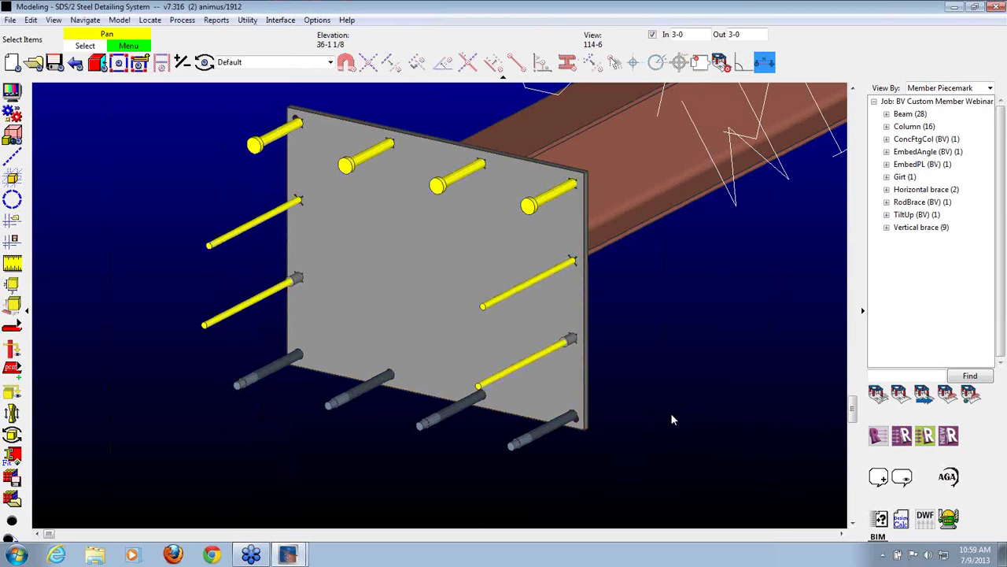
Set the mixed pattern's horizontal anchor spacing to 8,2,8 and vertical anchor spacing to 6,2,6, and apply them to the embed plate.
double_click(453, 268)
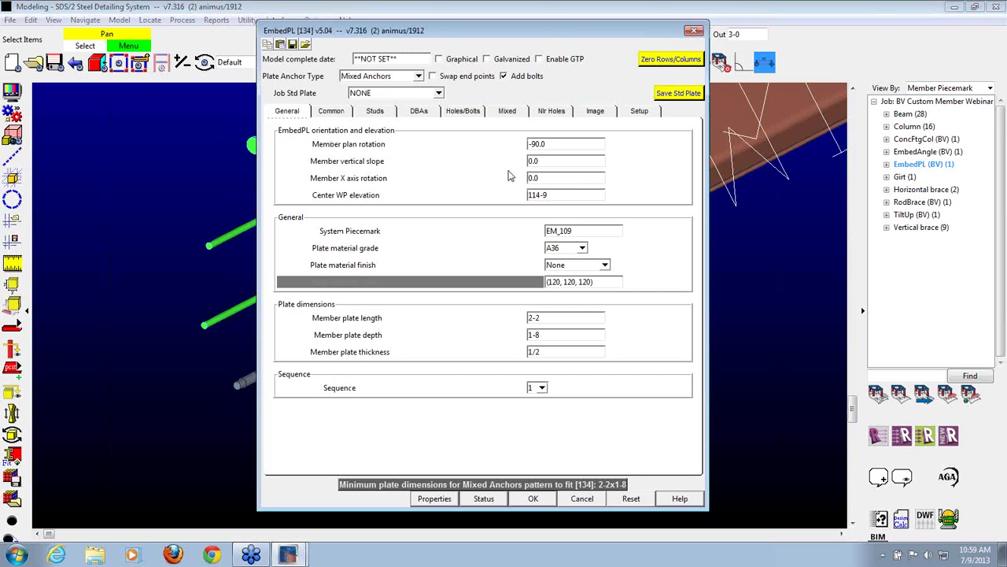
left_click(507, 111)
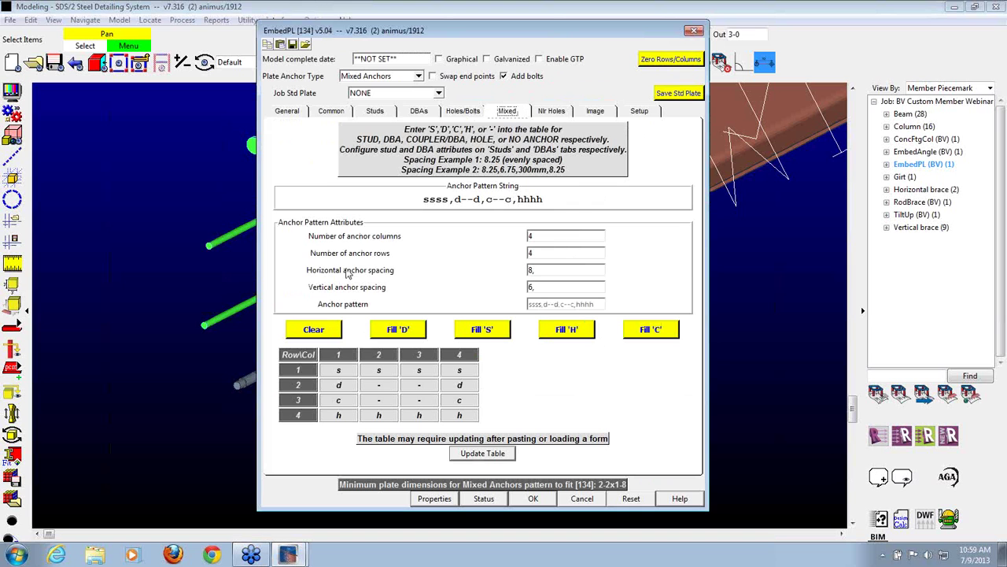
double_click(546, 270)
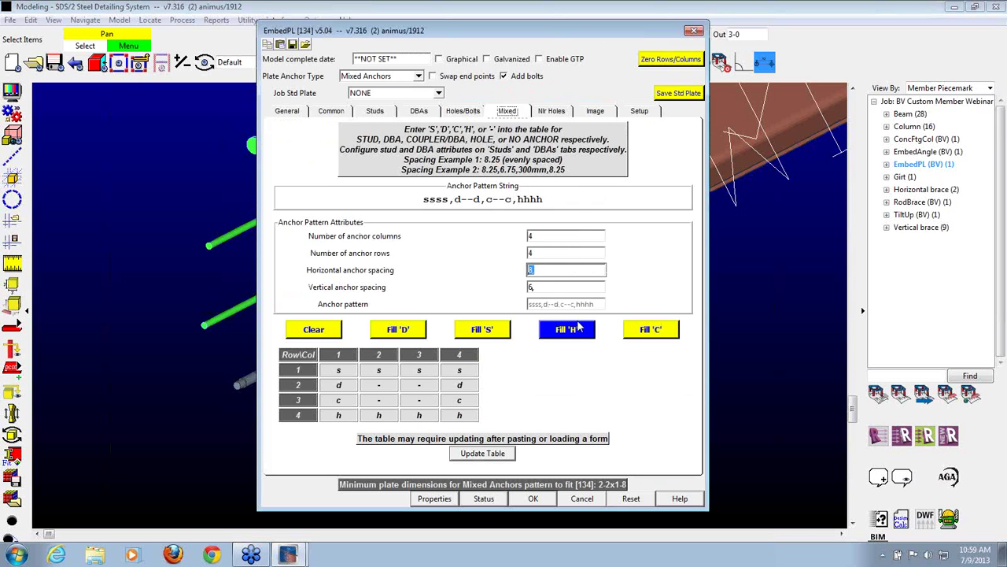
left_click(559, 270)
type(",2,8")
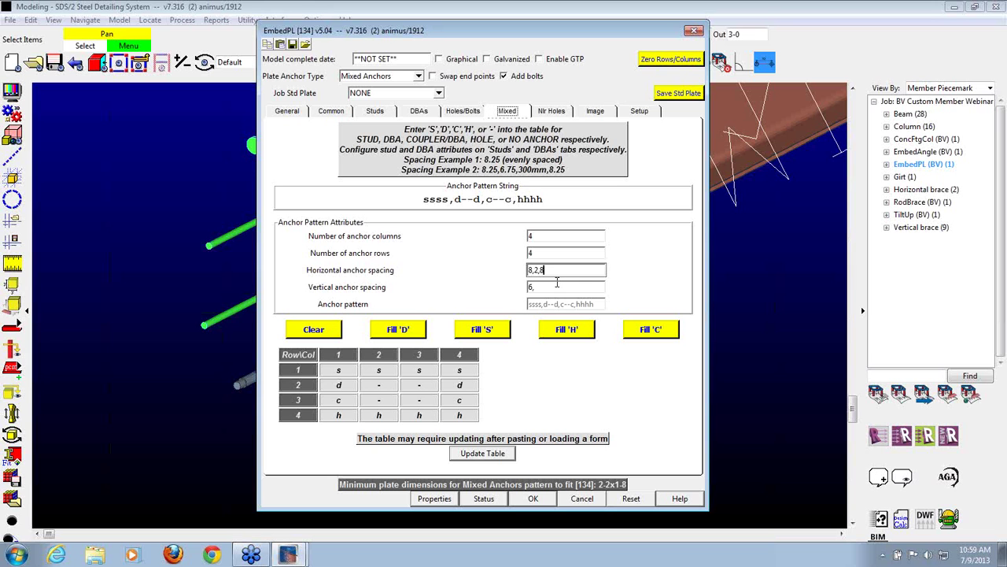
key("Tab")
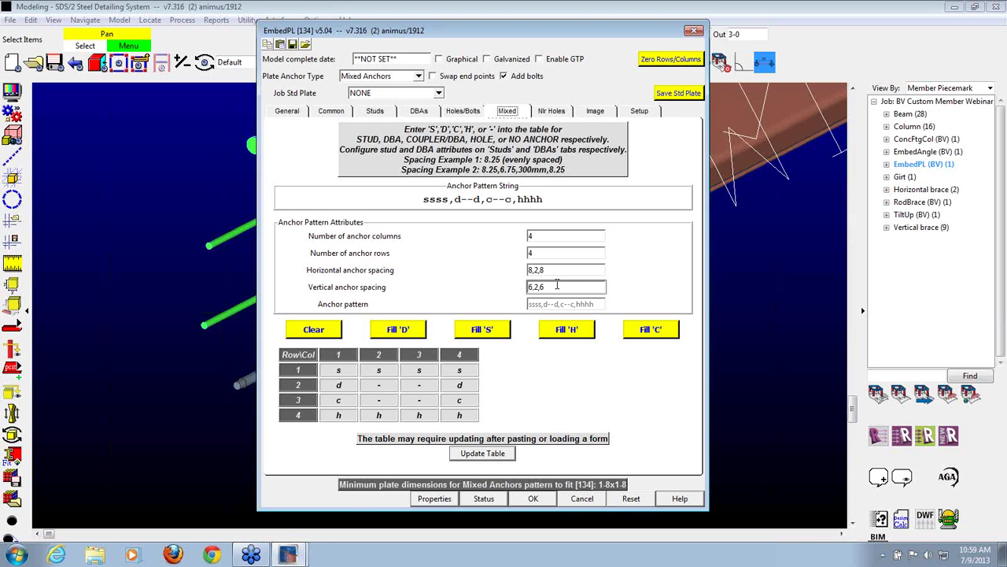
key("Tab")
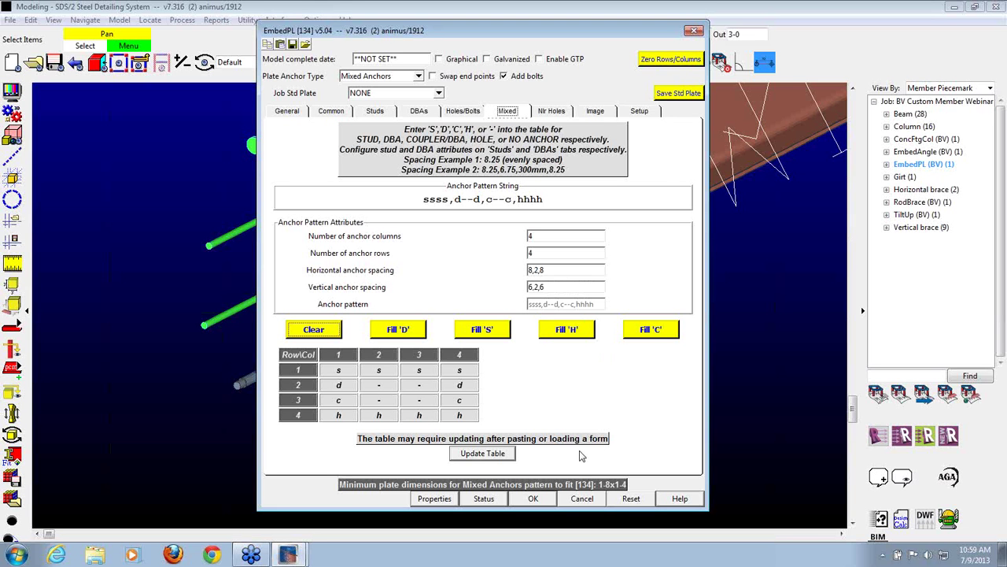
left_click(533, 498)
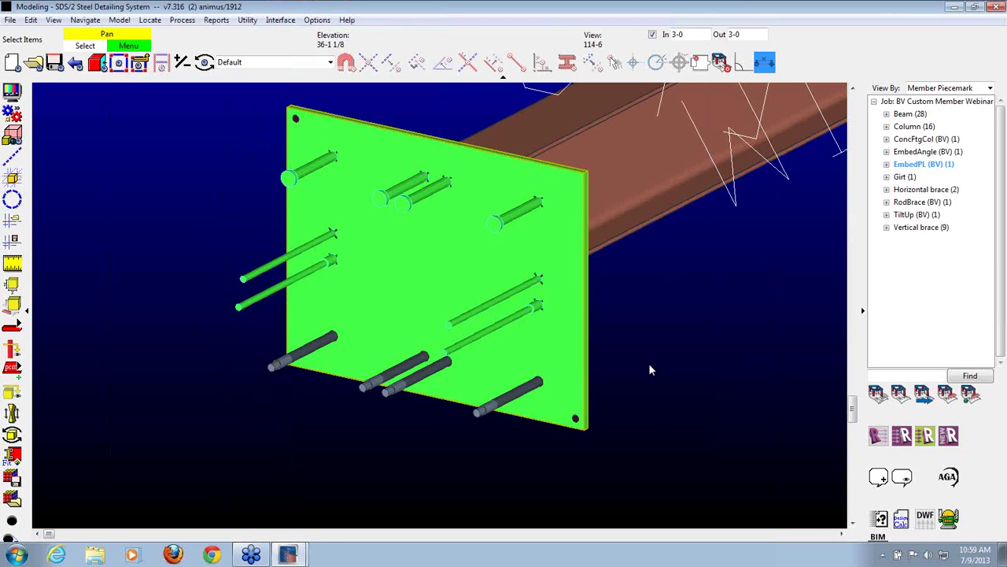
Change the embed plate's DBA type to Square Hook and view the bent anchors up close in the model.
scroll(340, 174, "down", 2)
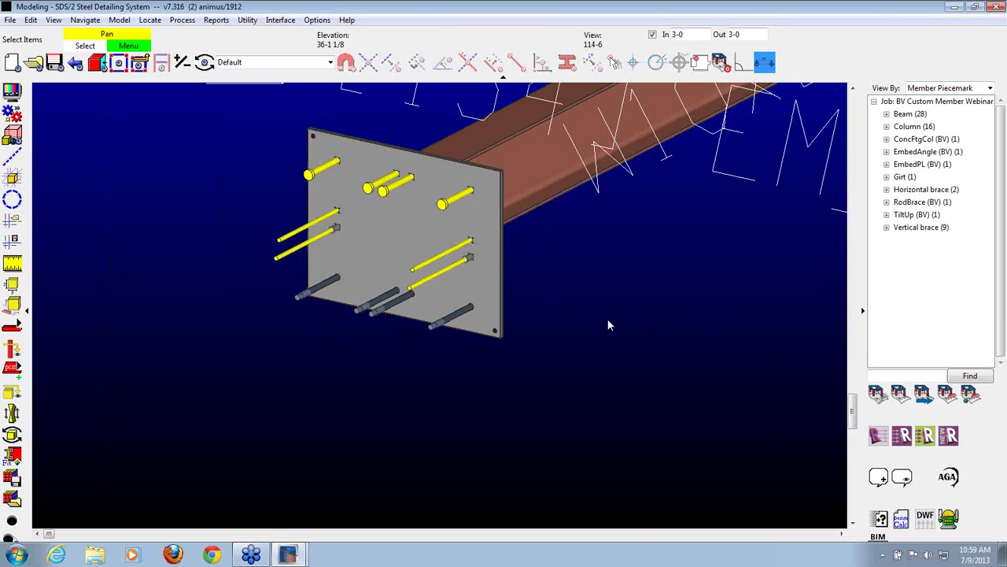
double_click(376, 220)
key("ctrl+Tab")
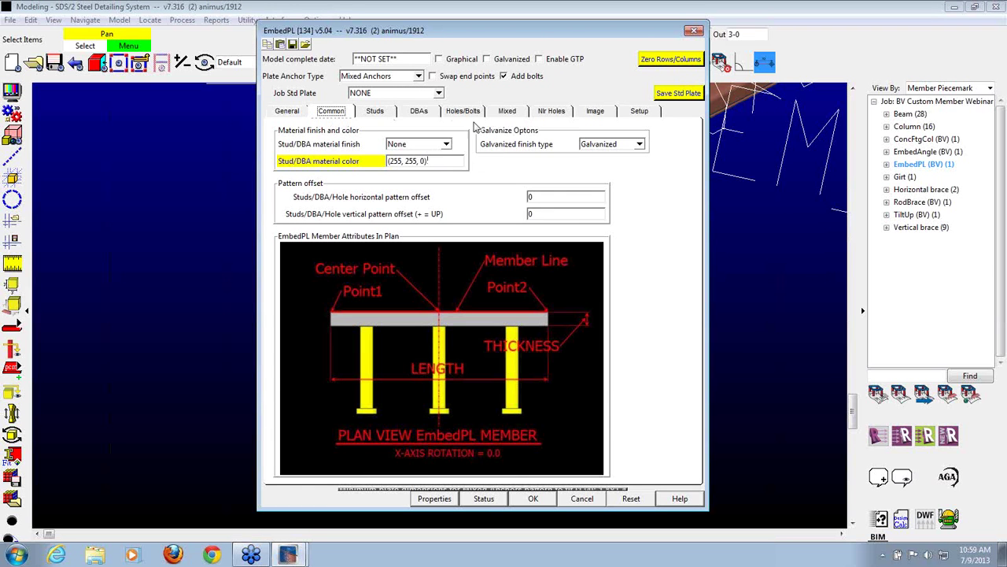
left_click(501, 114)
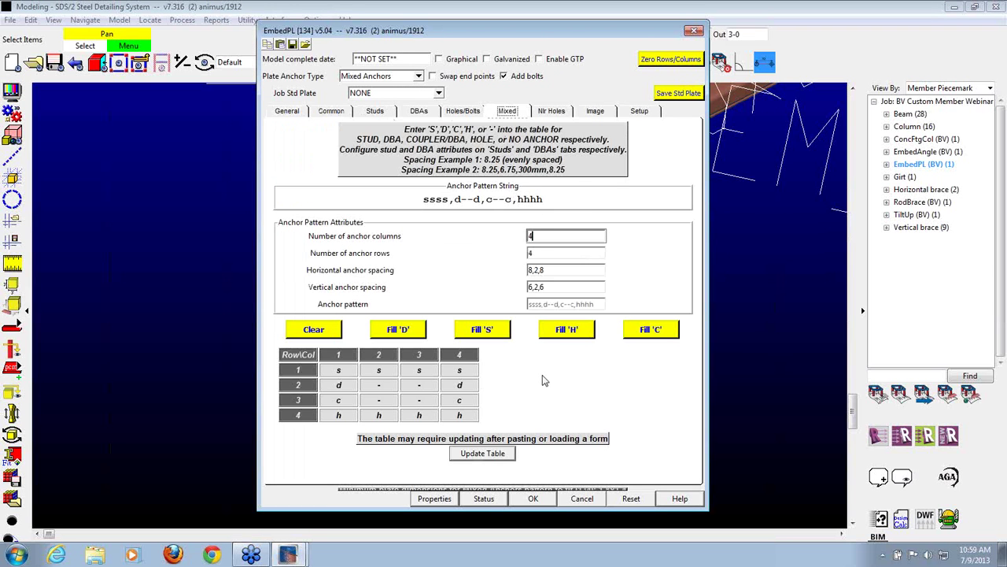
left_click(461, 111)
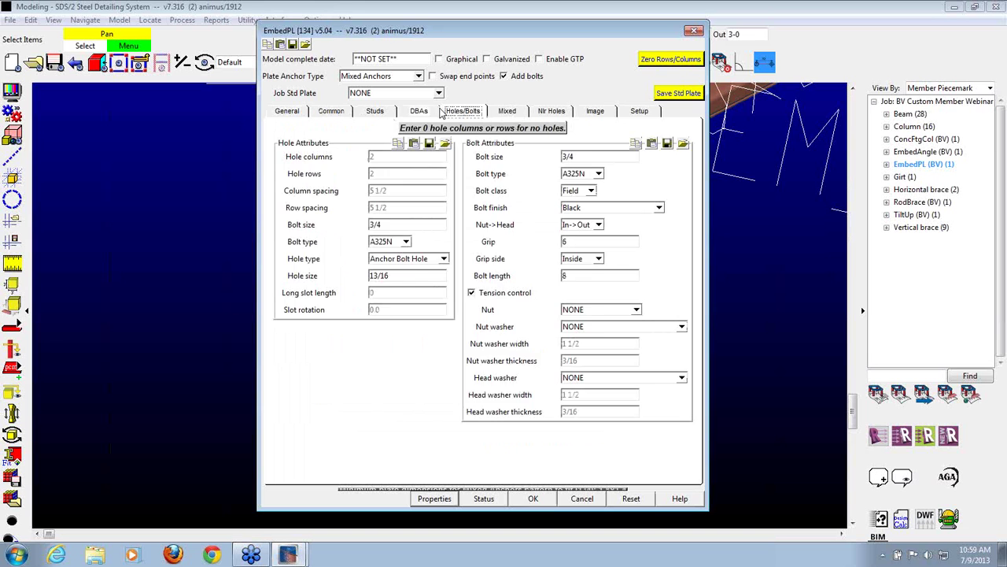
left_click(423, 112)
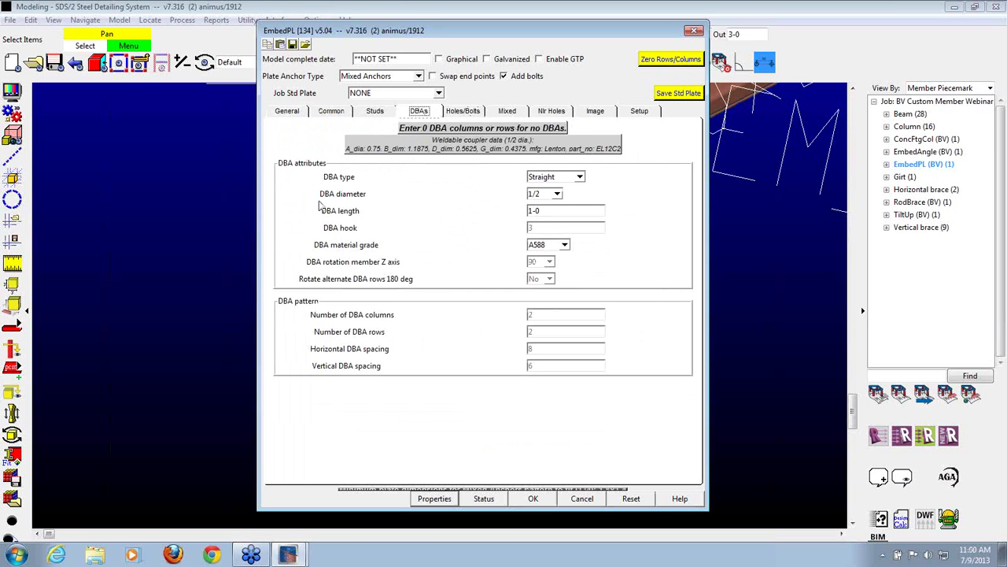
left_click(579, 178)
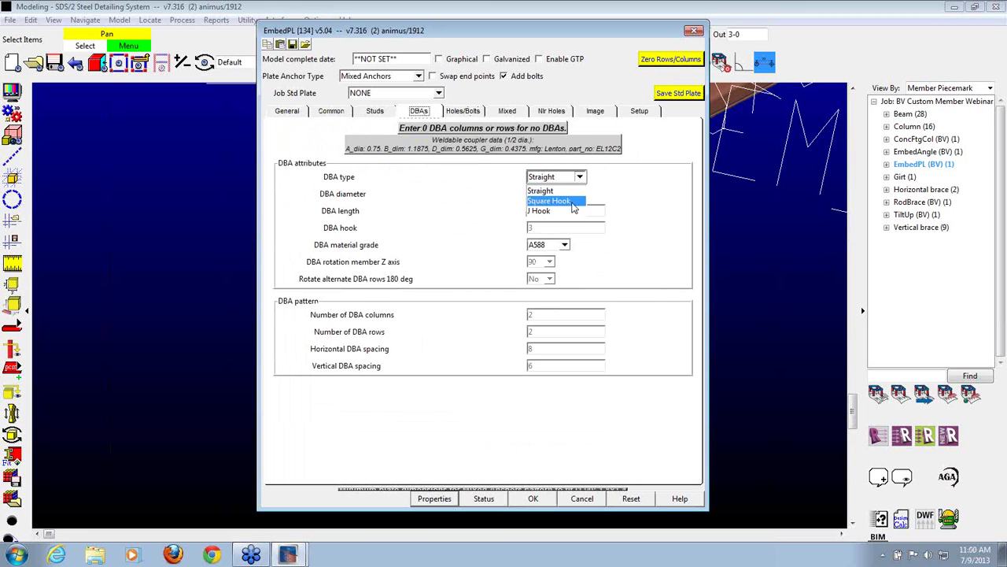
left_click(573, 202)
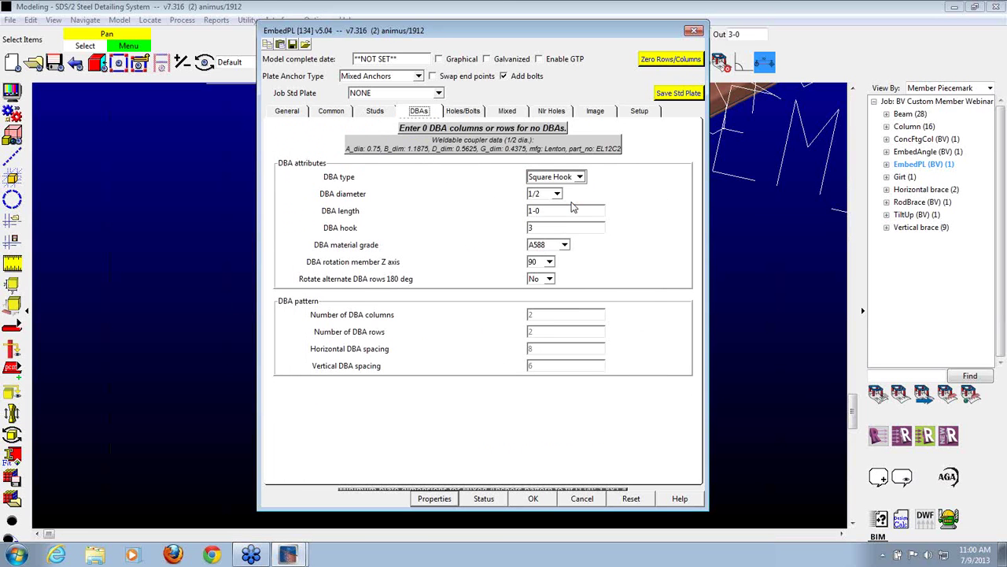
left_click(531, 499)
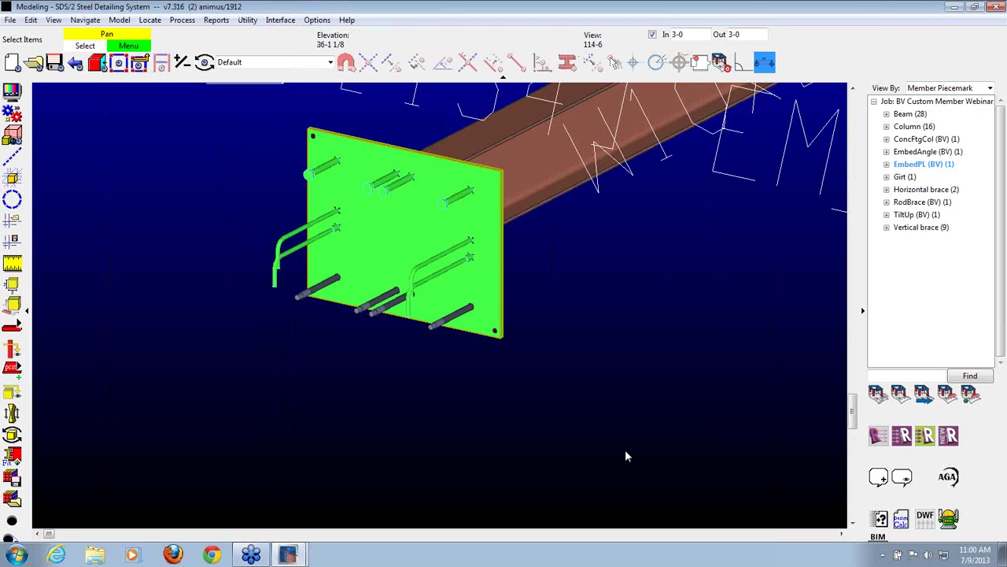
scroll(430, 225, "up", 2)
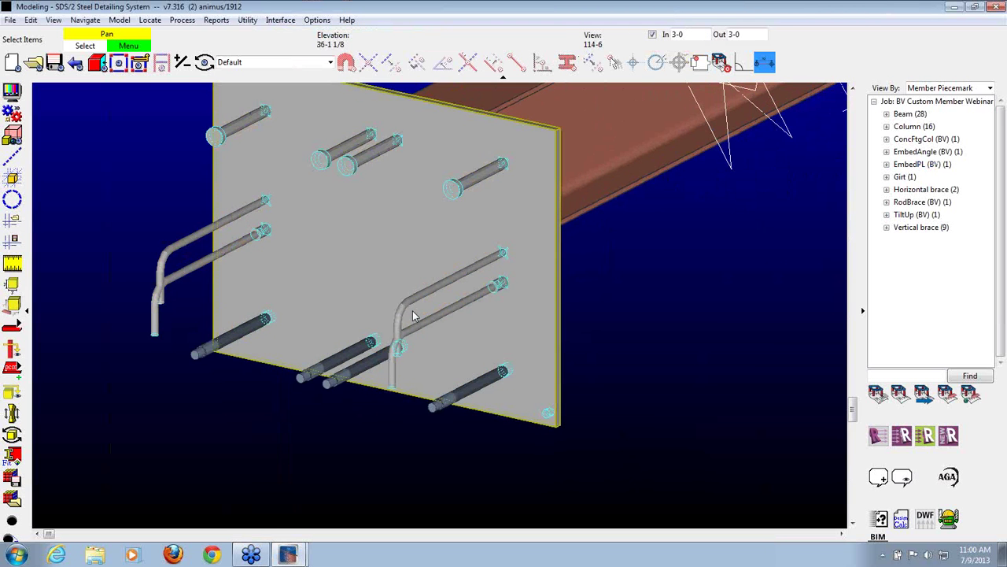
middle_click_drag(433, 295, 400, 282, "shift")
Change the embed plate's DBA type to J Hook and apply it to the model.
double_click(430, 276)
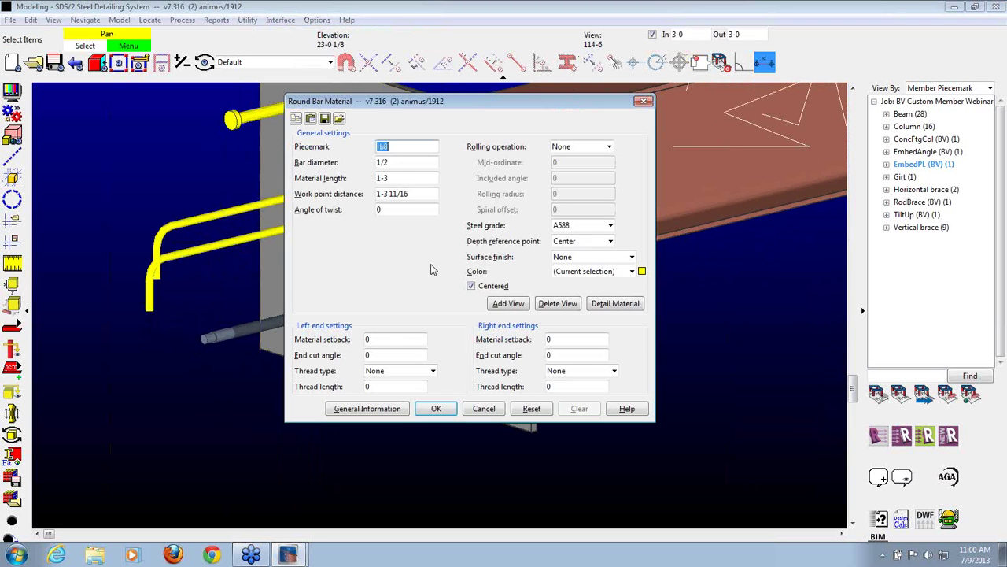
key("Escape")
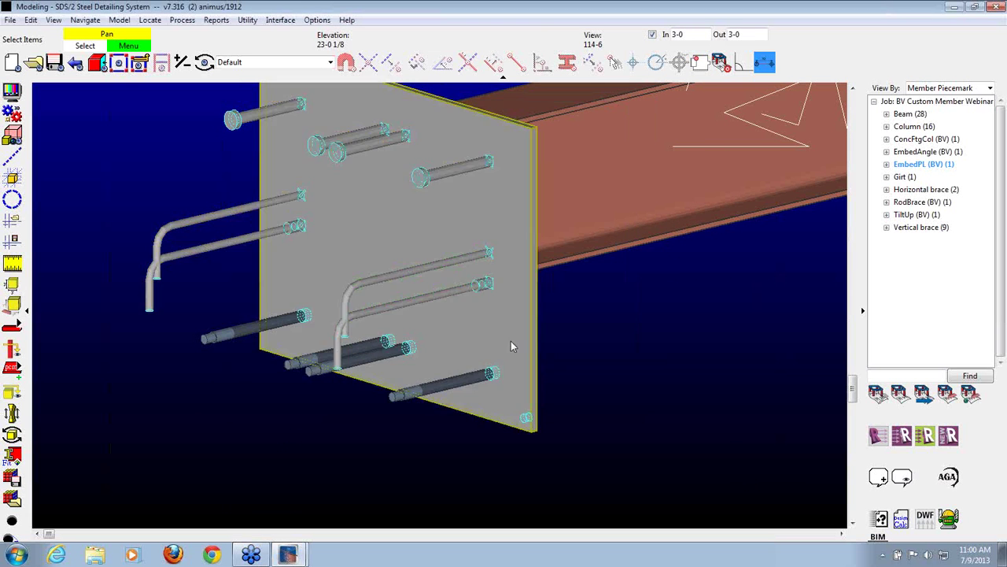
double_click(478, 202)
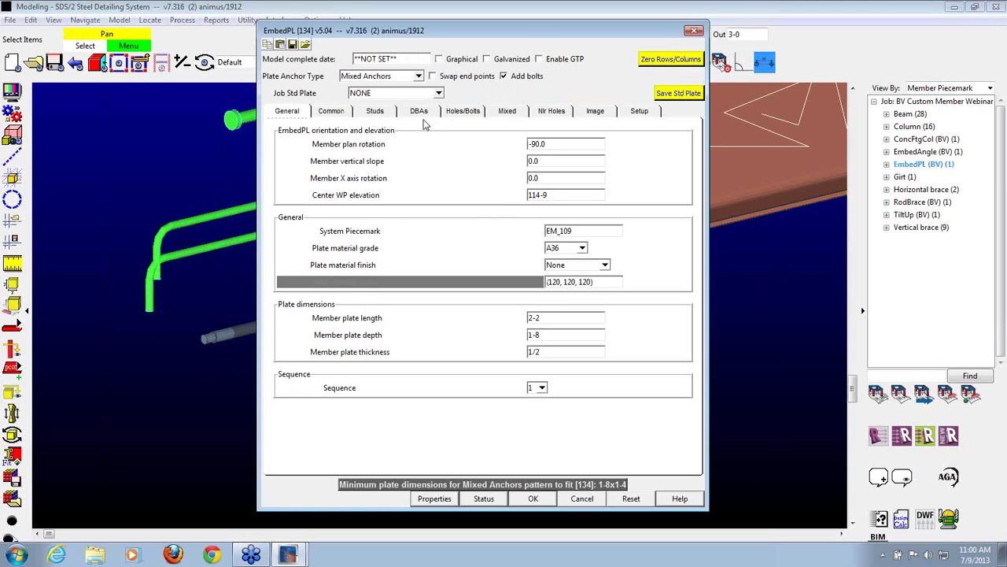
left_click(374, 111)
left_click(419, 111)
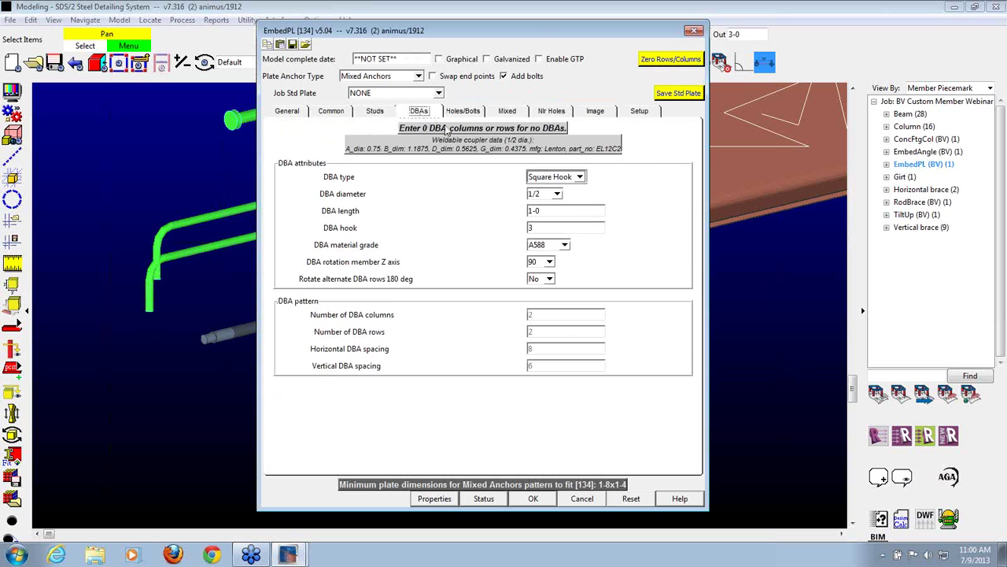
left_click(561, 177)
left_click(551, 211)
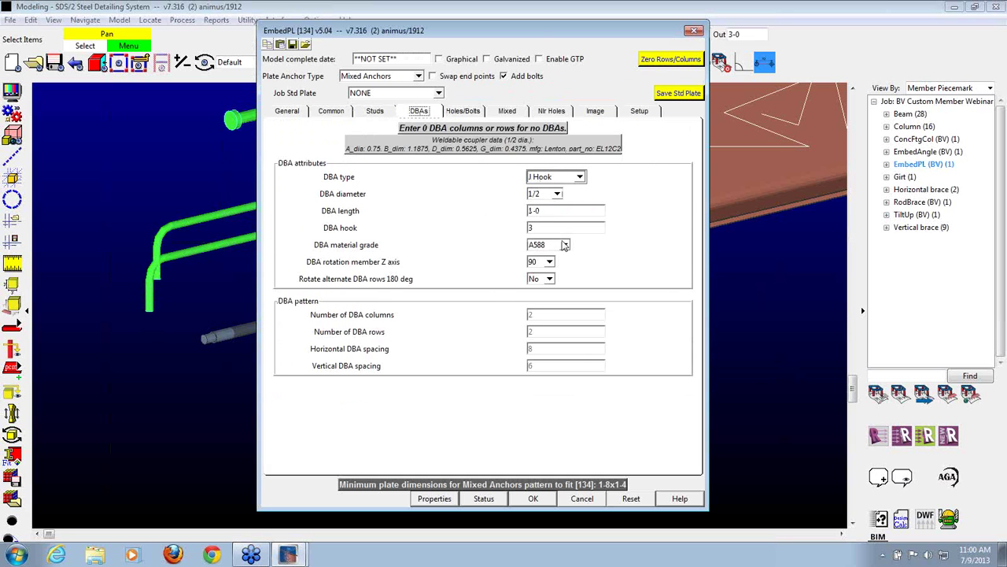
left_click(533, 499)
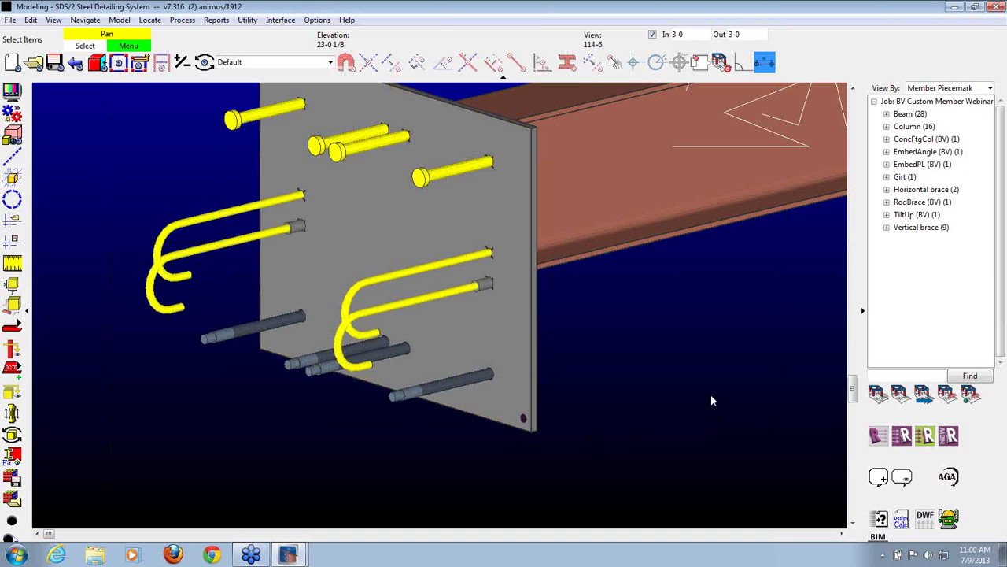
Set the DBA rotation about the member Z axis to 0 for the embed plate's J-hook anchors.
double_click(476, 227)
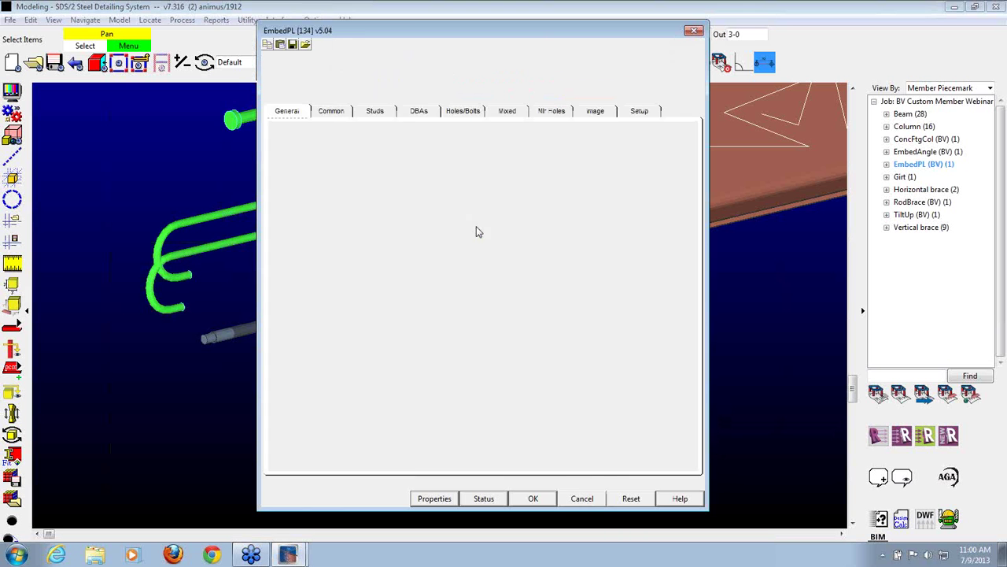
left_click(425, 111)
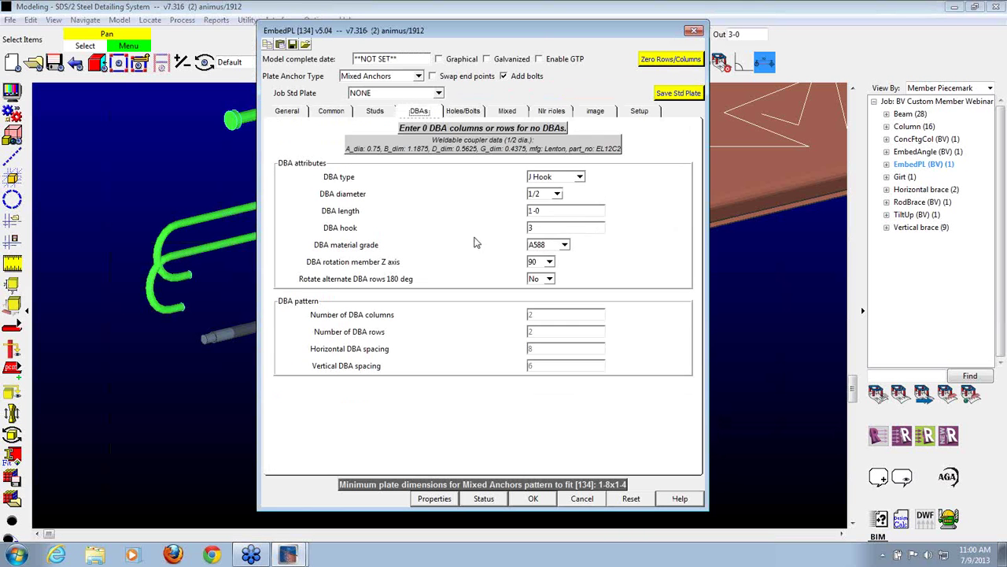
left_click(549, 263)
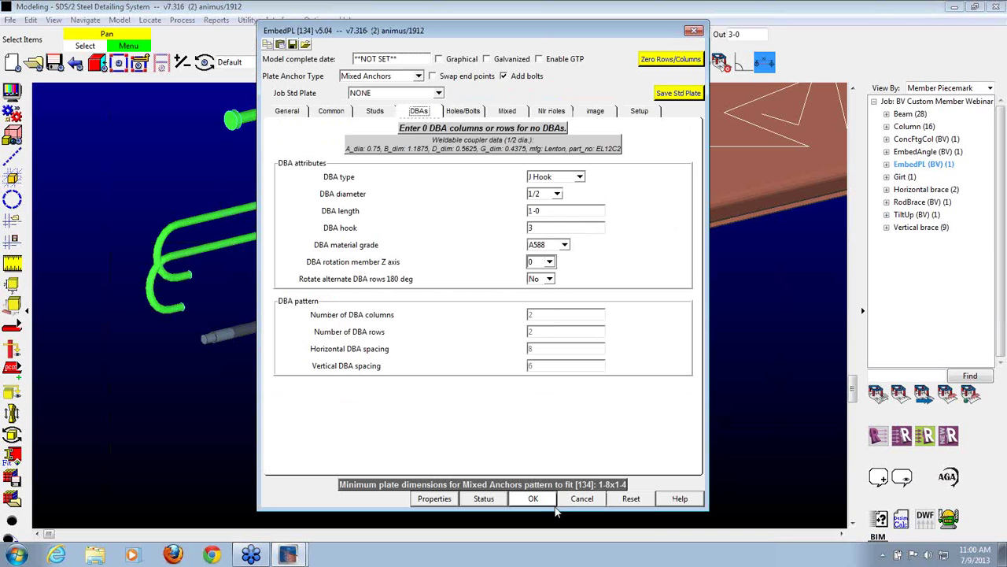
left_click(533, 498)
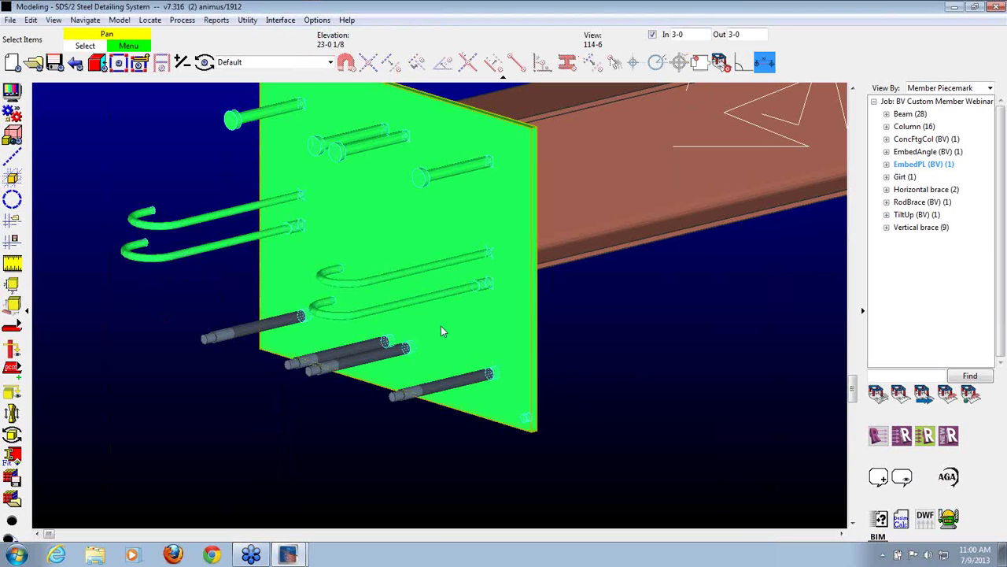
Turn on the 180-degree rotation of alternate DBA rows (Yes) for the embed plate and apply it.
double_click(493, 208)
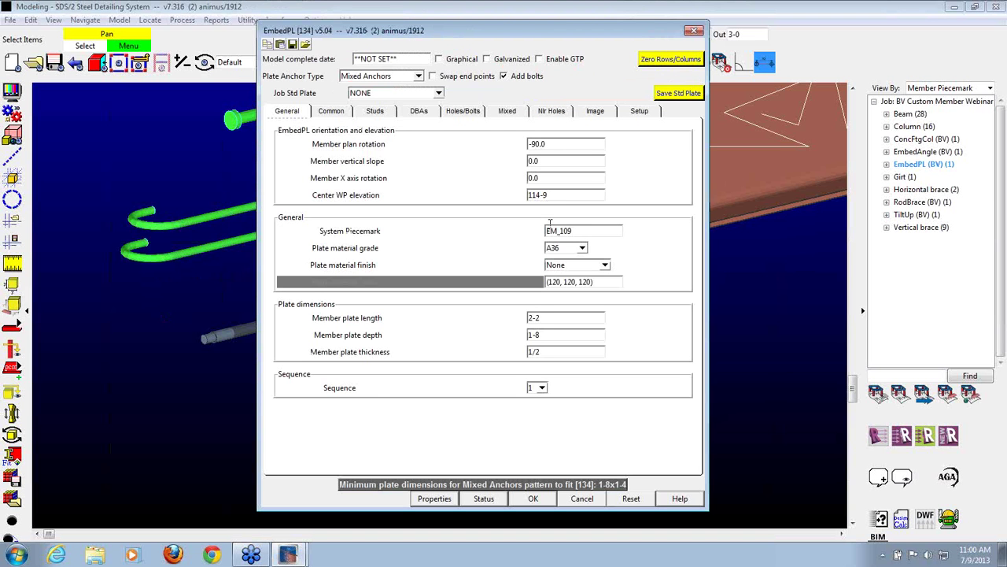
left_click(419, 110)
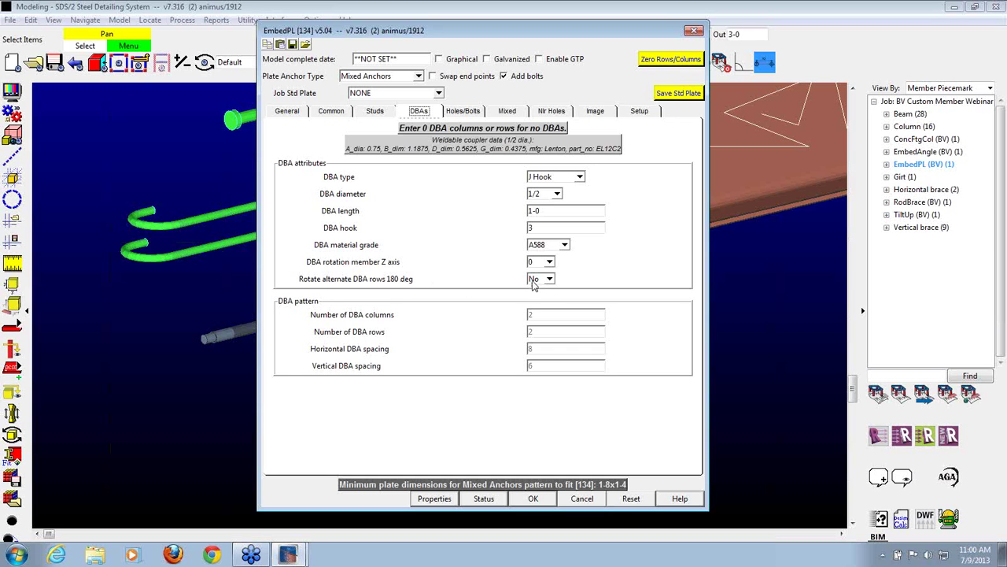
left_click(534, 280)
left_click(533, 294)
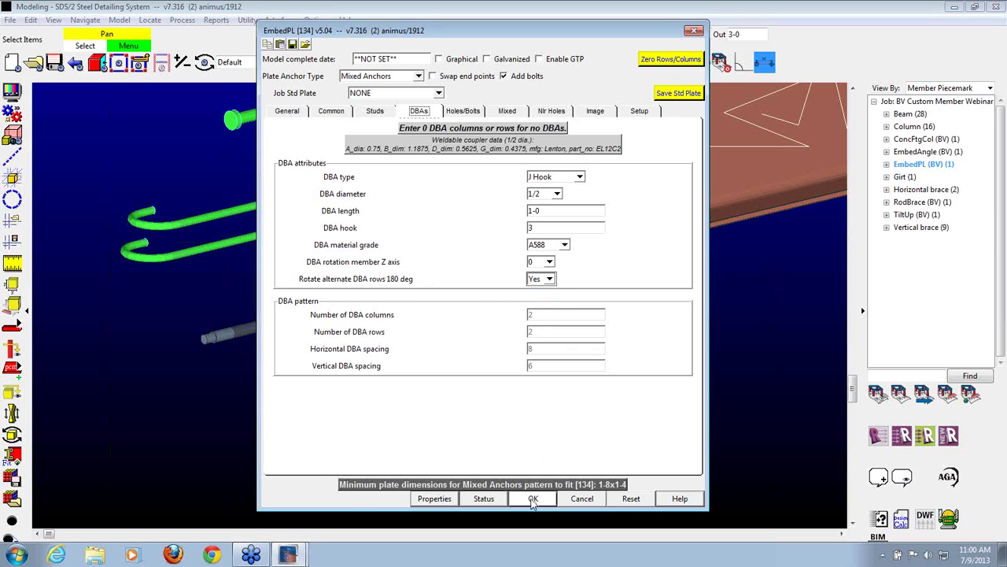
left_click(532, 499)
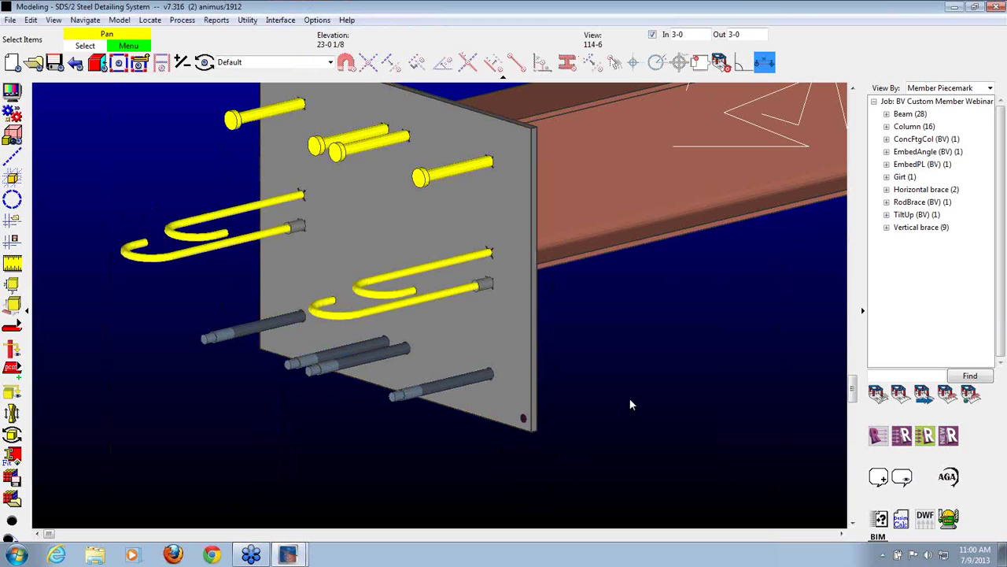
Set the DBA rotation about the member Z axis to 180 for the embed plate's J-hook anchors and apply it.
double_click(476, 263)
key("Escape")
double_click(475, 209)
left_click(419, 110)
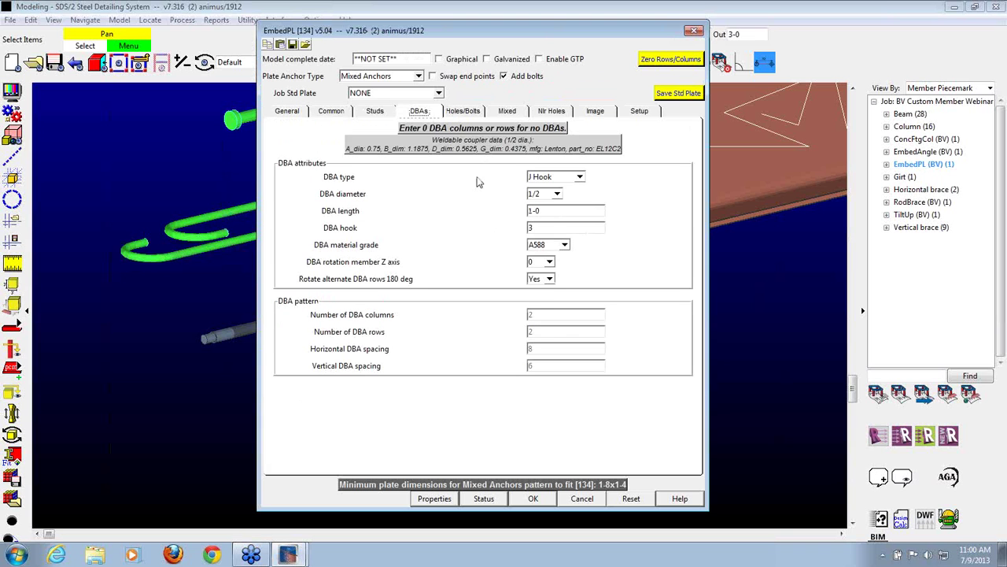
left_click(550, 261)
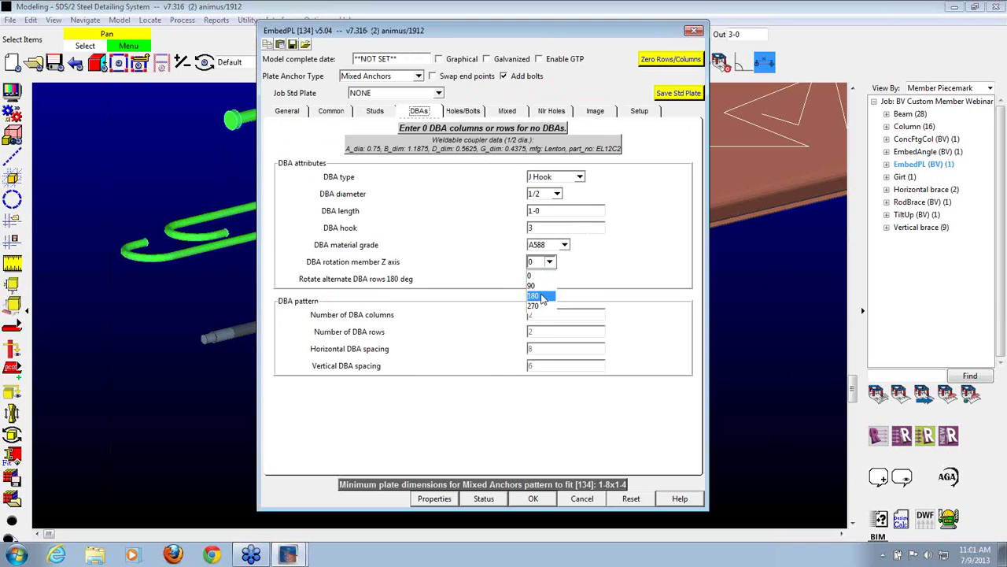
left_click(541, 296)
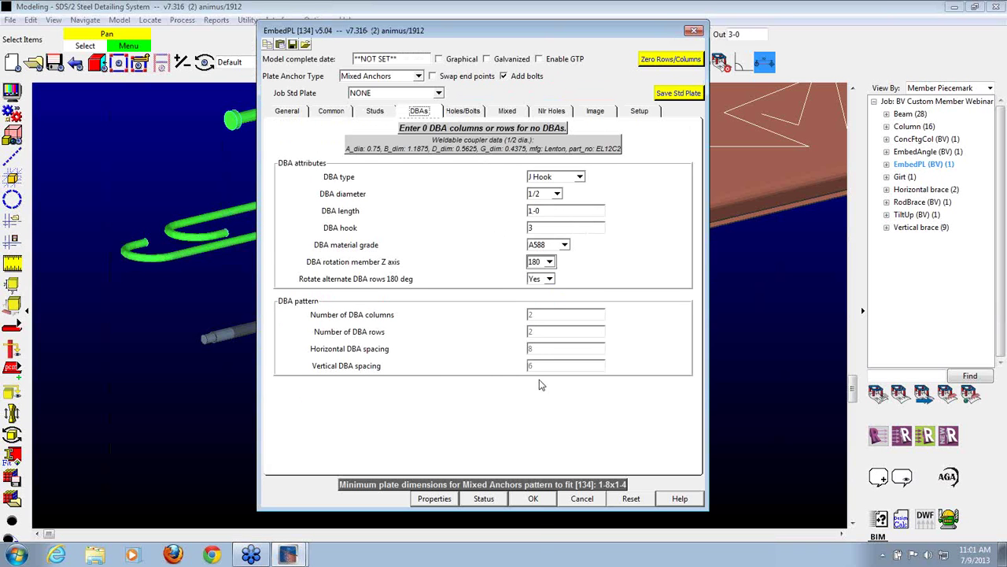
left_click(536, 502)
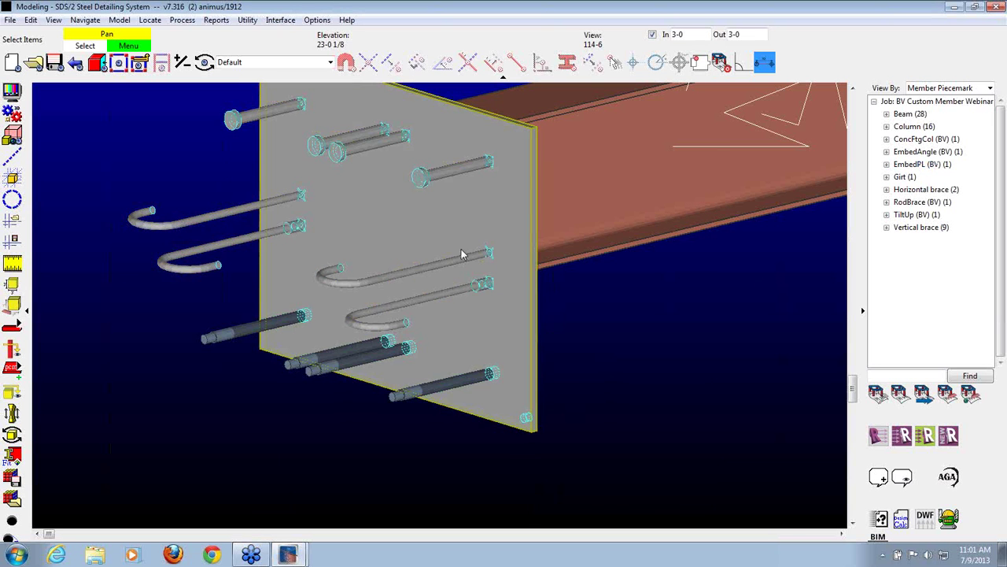
Change the J-hook anchors' DBA rotation so the hooks point vertically in alternating directions, apply it and inspect the embed plate.
double_click(438, 219)
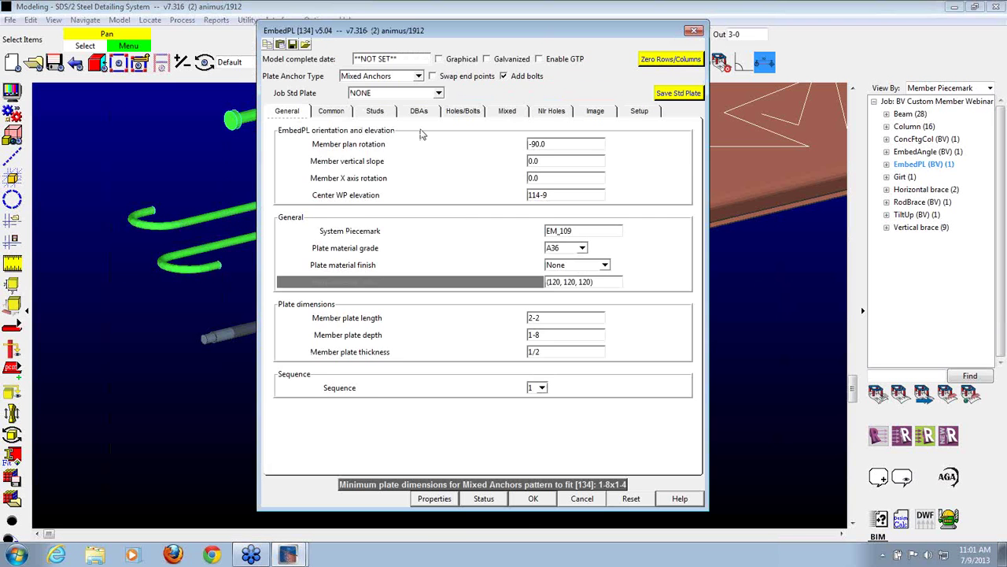
left_click(419, 111)
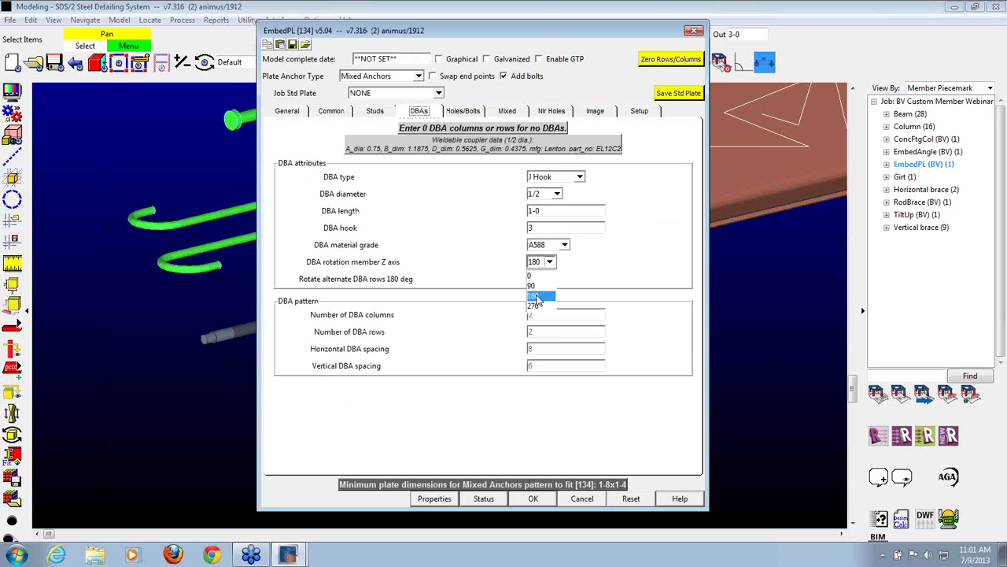
left_click(533, 499)
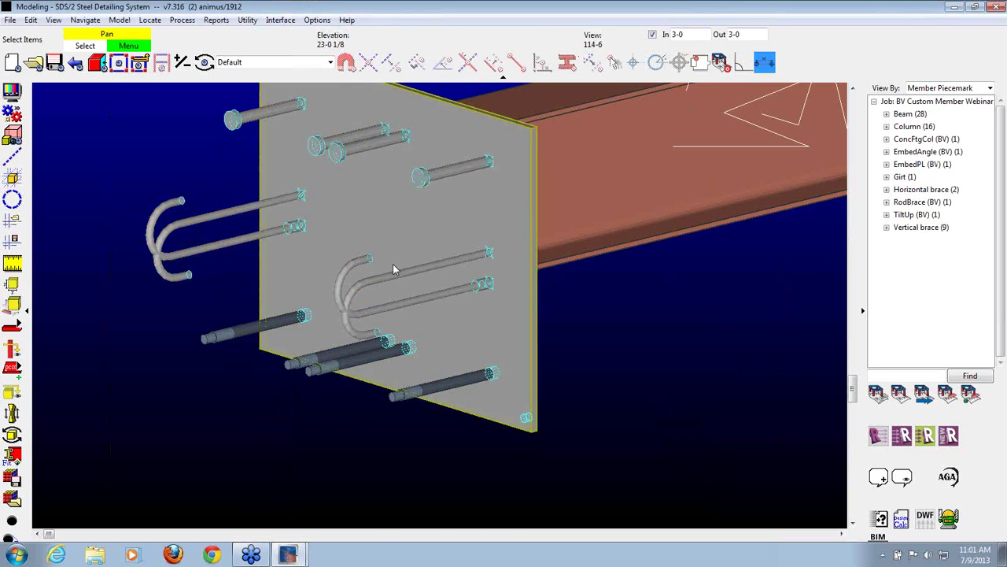
middle_click_drag(394, 265, 658, 432)
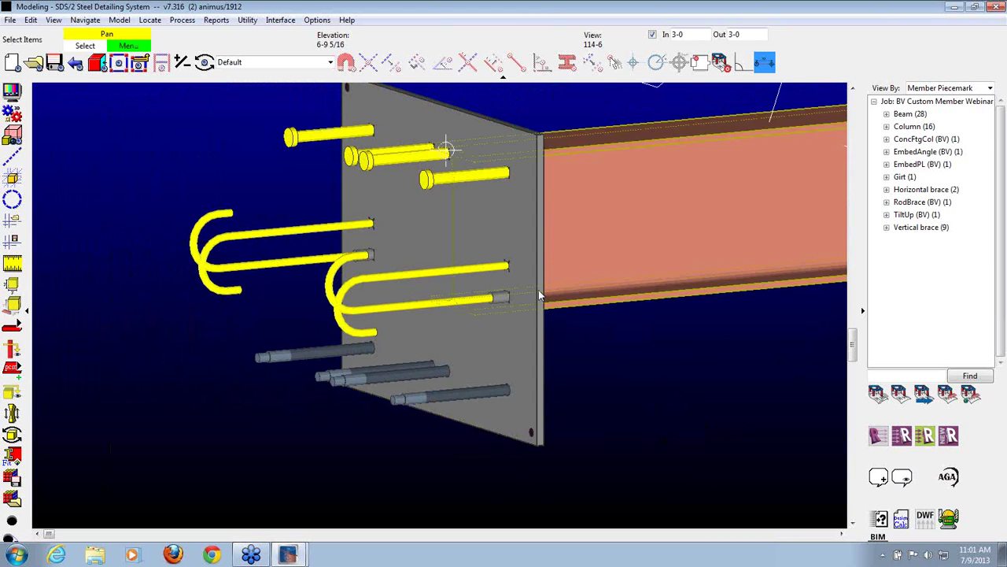
Open the embed plate with the J-hook anchors for editing.
double_click(468, 240)
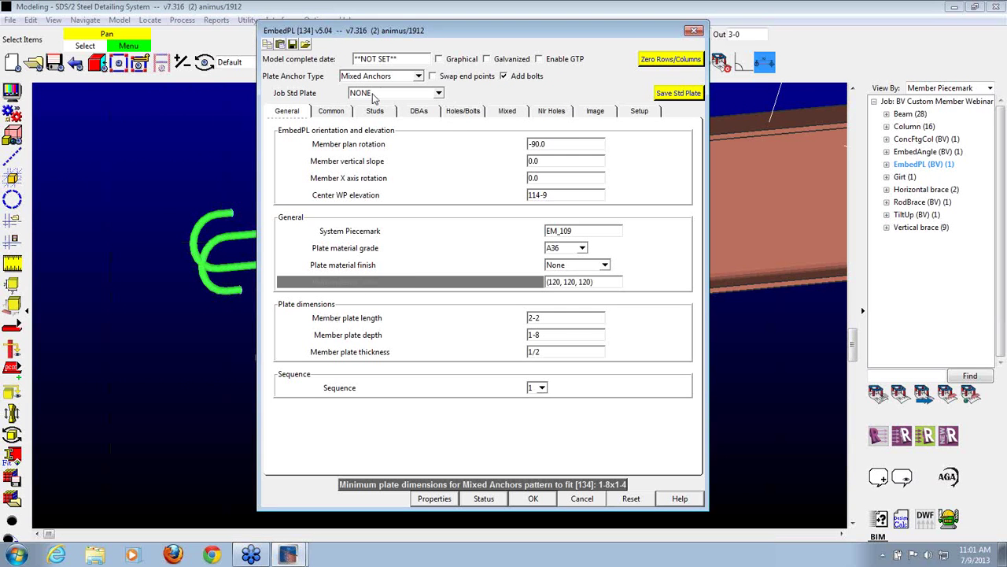
Try the Anchor Holes plate anchor type, and switch the embed plate to Studs Spaced with Calculated spacing.
left_click(390, 78)
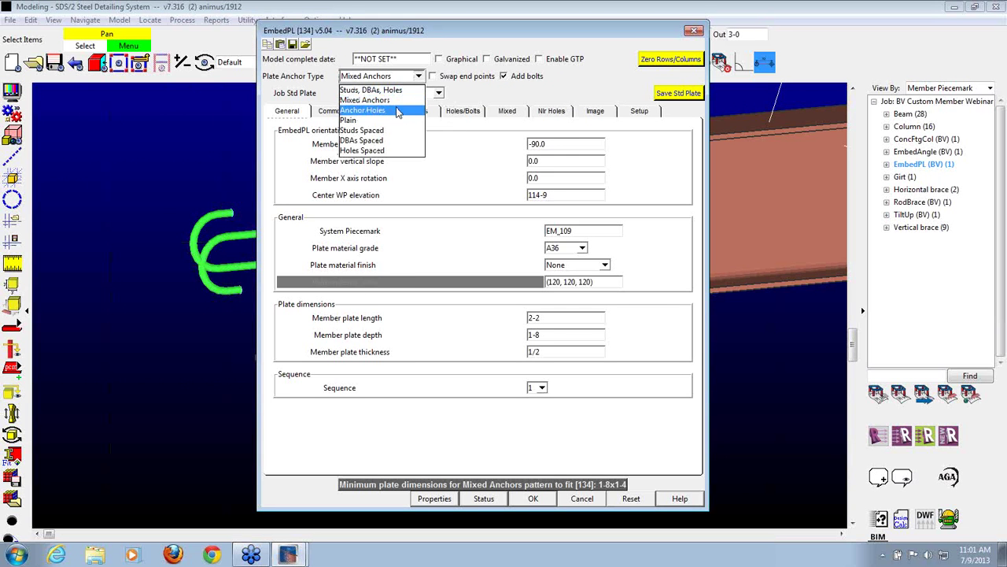
left_click(398, 112)
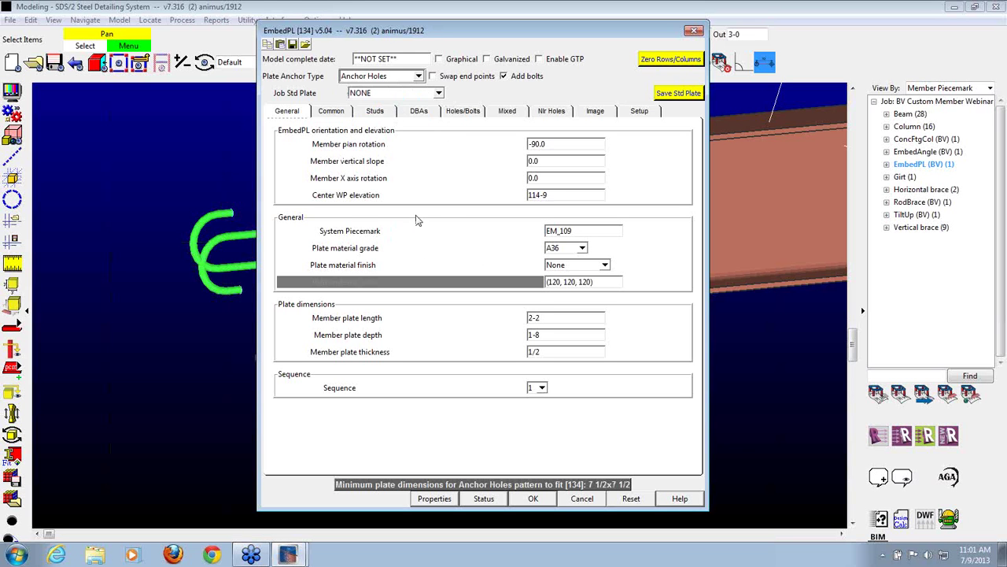
left_click(408, 75)
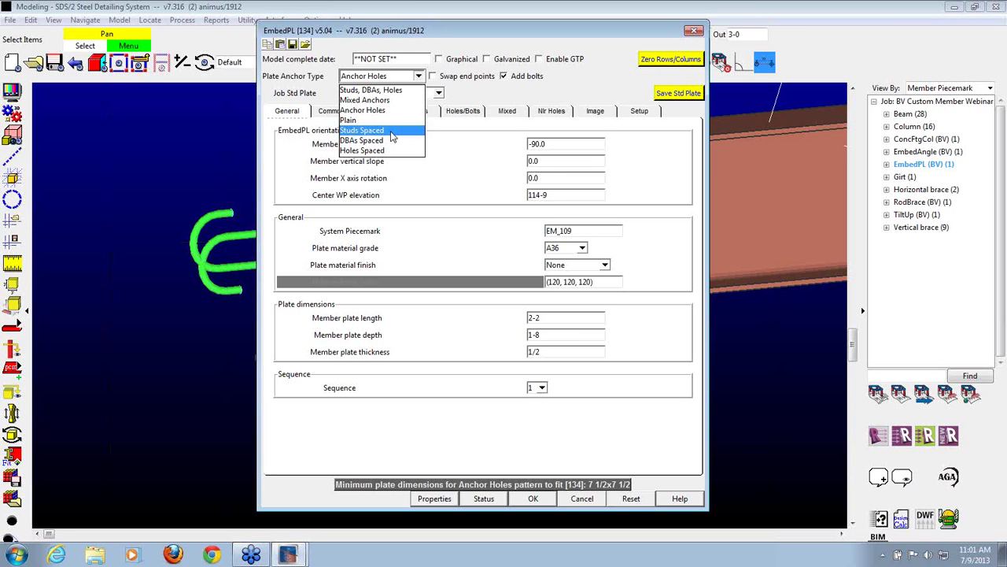
left_click(391, 132)
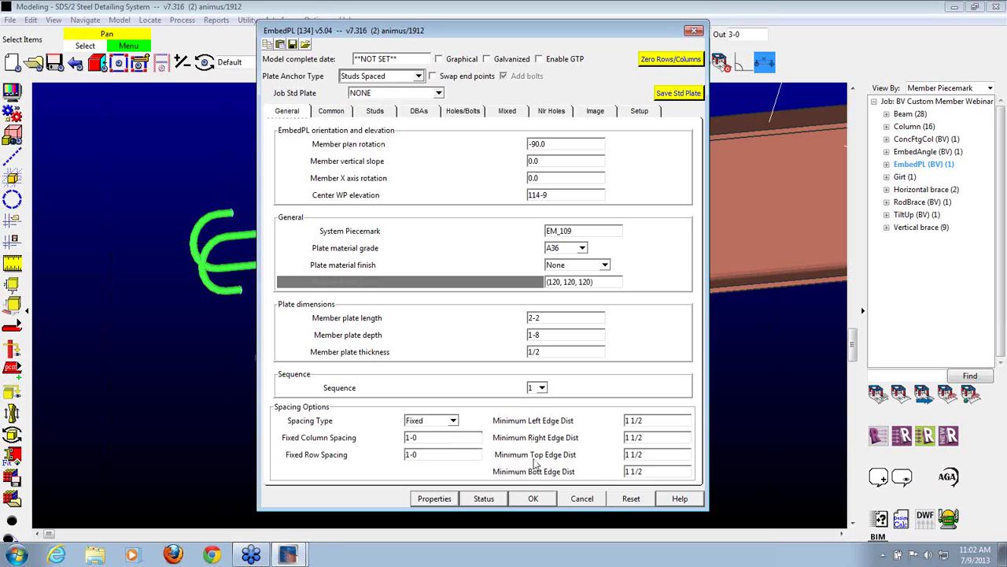
left_click(454, 420)
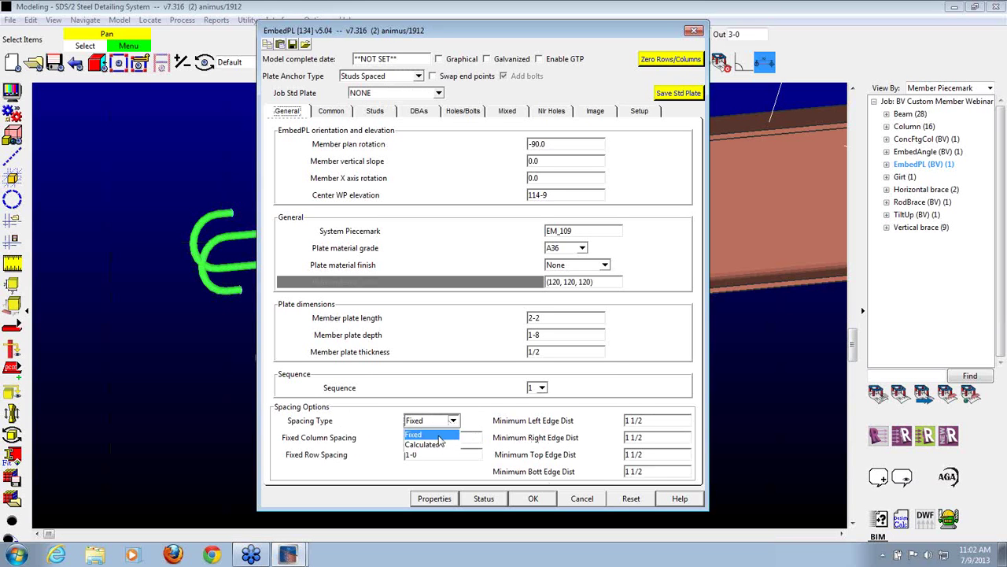
left_click(432, 439)
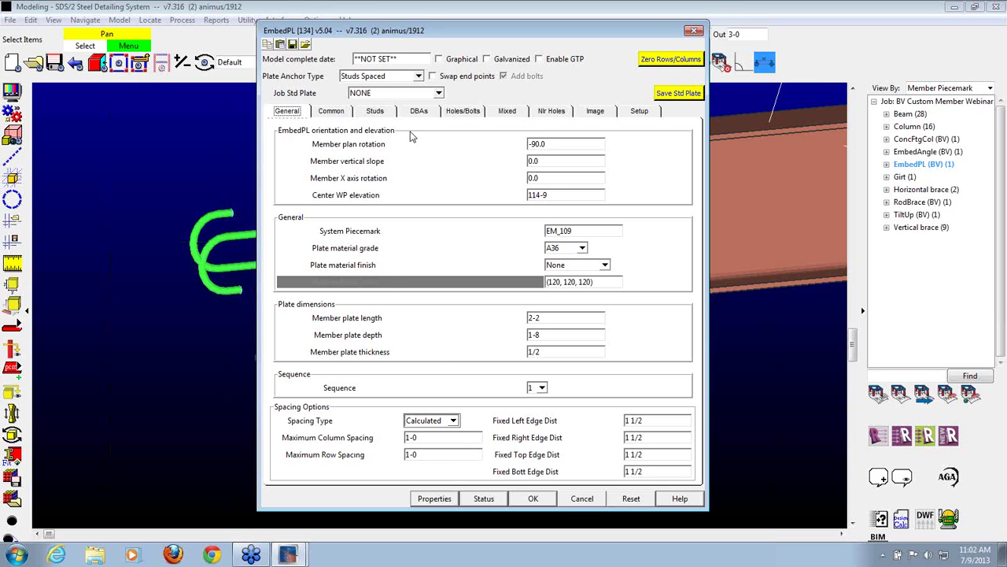
Review the available plate anchor types and the job standard plates for the embed plate.
left_click(419, 77)
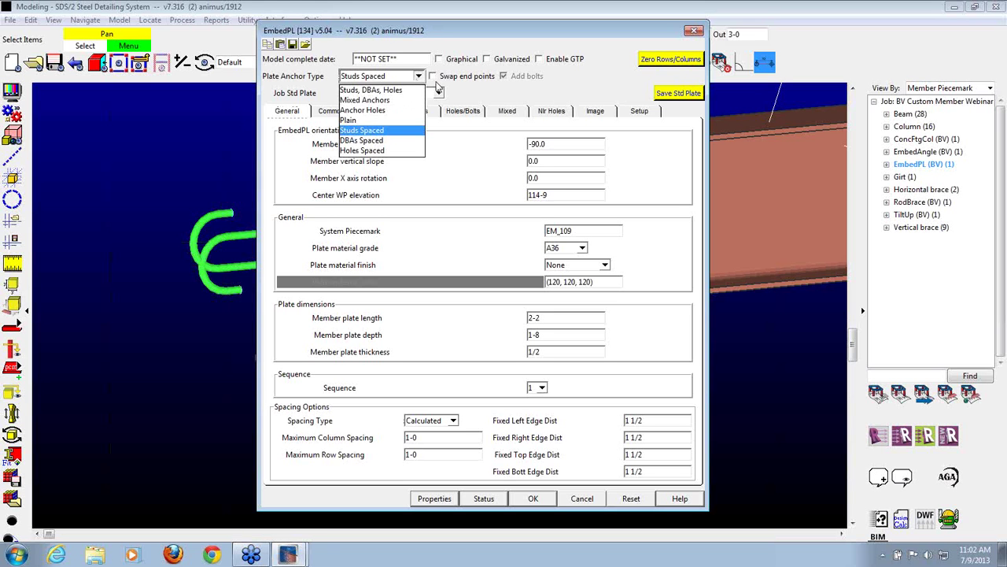
left_click(419, 77)
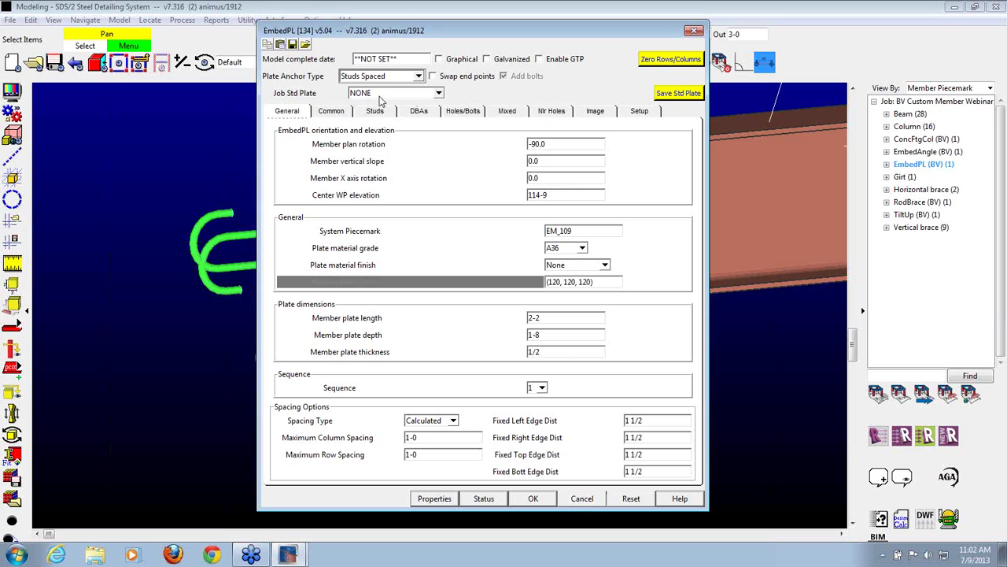
left_click(439, 94)
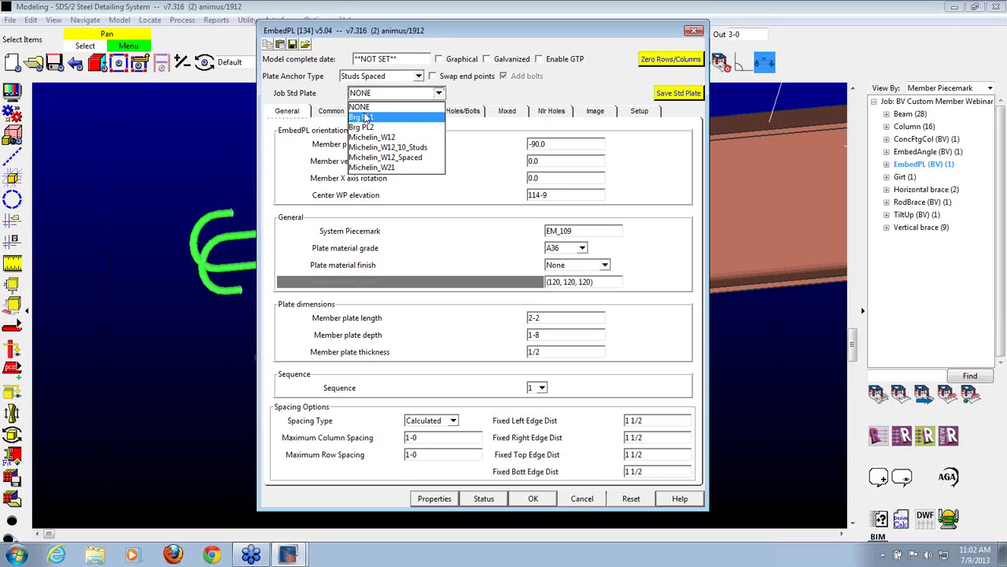
left_click(573, 96)
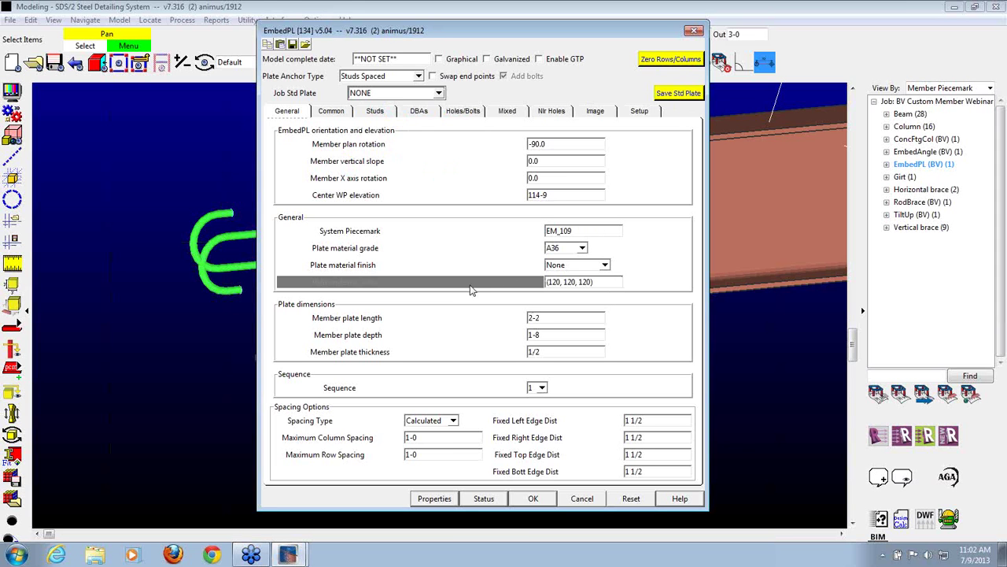
Set the plate anchor type to Mixed Anchors and save the embed plate as a job standard plate named webinar.
left_click(417, 76)
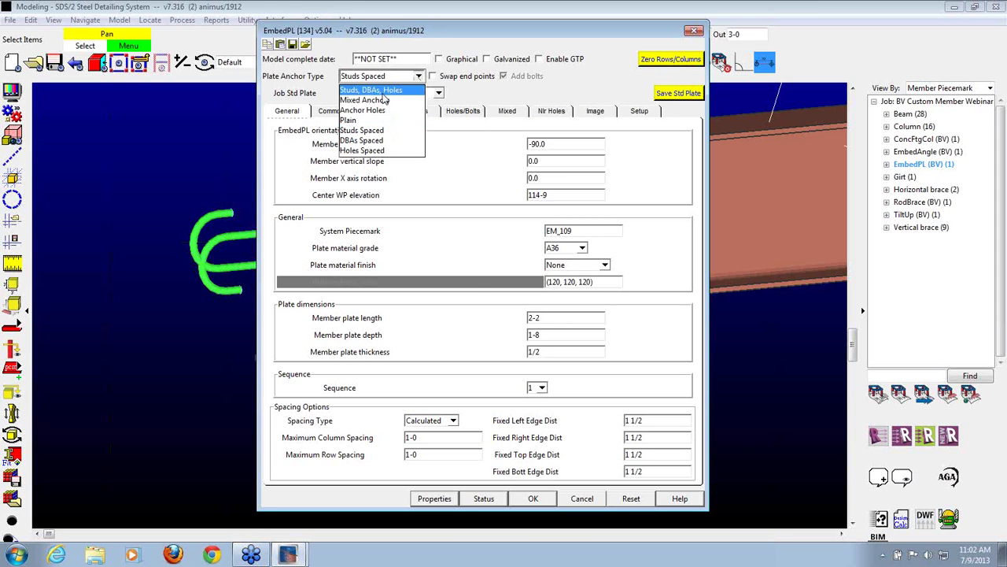
left_click(377, 96)
left_click(679, 95)
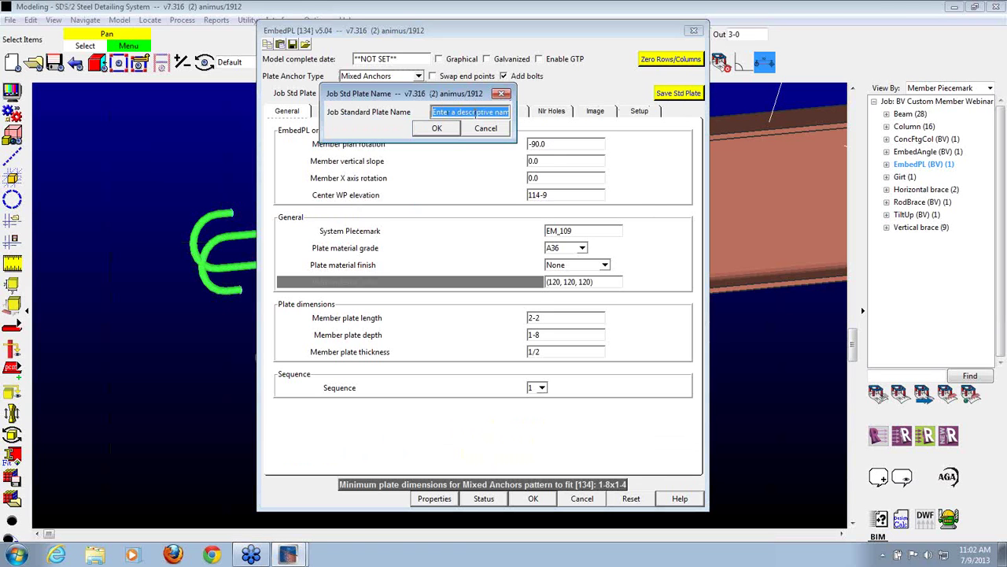
type("webi")
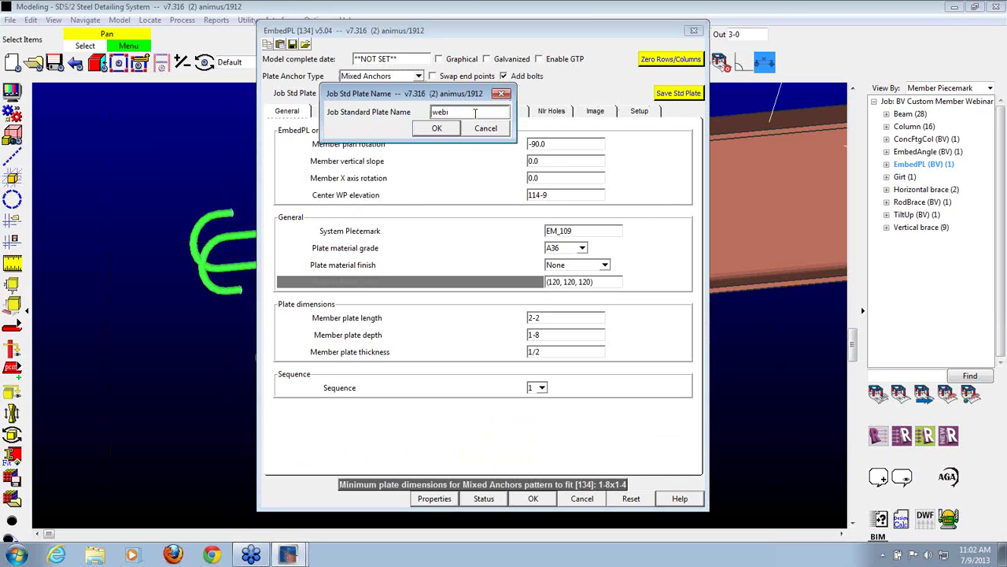
type("nar")
left_click(437, 129)
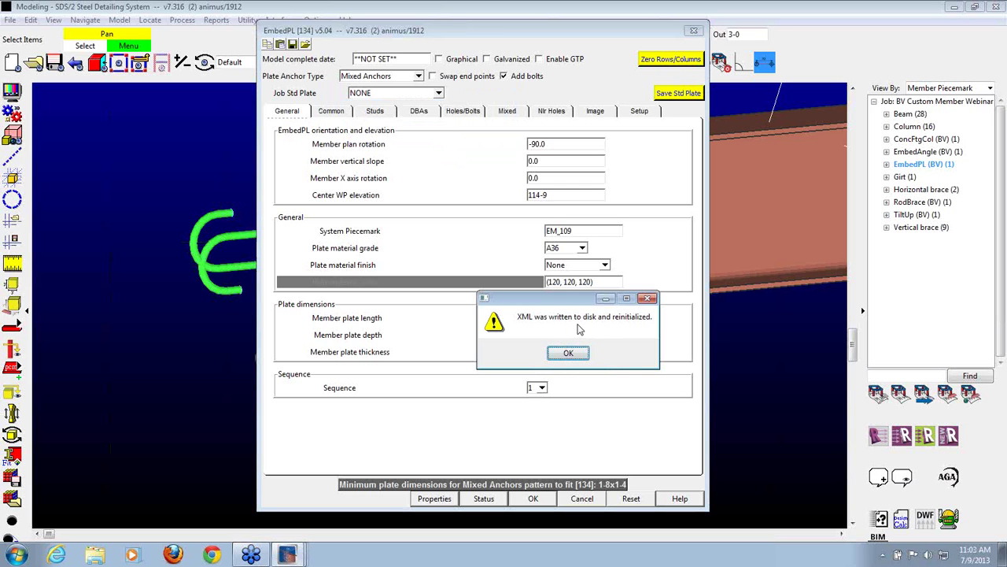
left_click(570, 353)
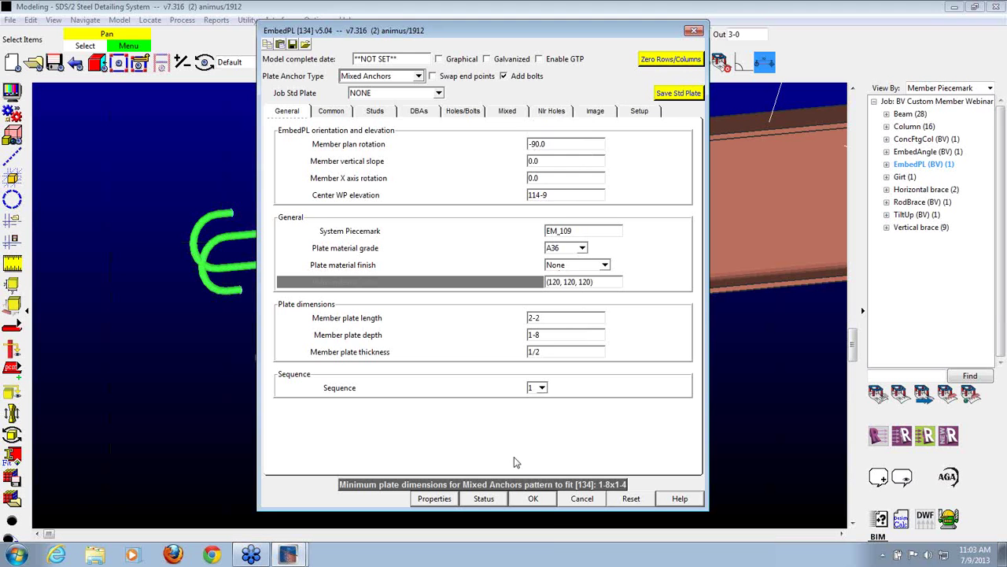
left_click(540, 502)
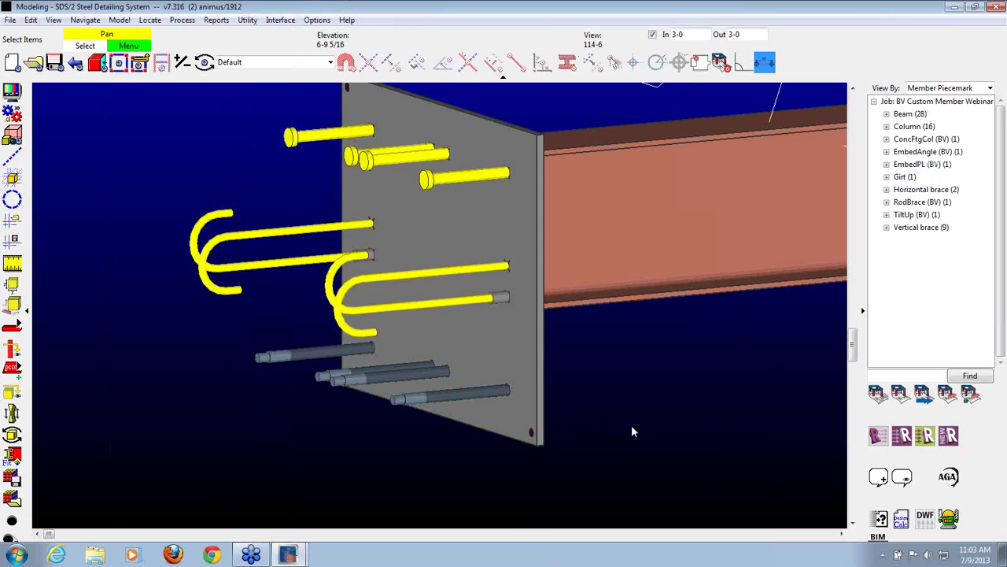
Start an EmbedPL (BV) member on beam [123] B_98 with the "Select member, bearing plate" option.
scroll(439, 385, "down", 2)
middle_click_drag(381, 326, 326, 355, "shift")
key("a")
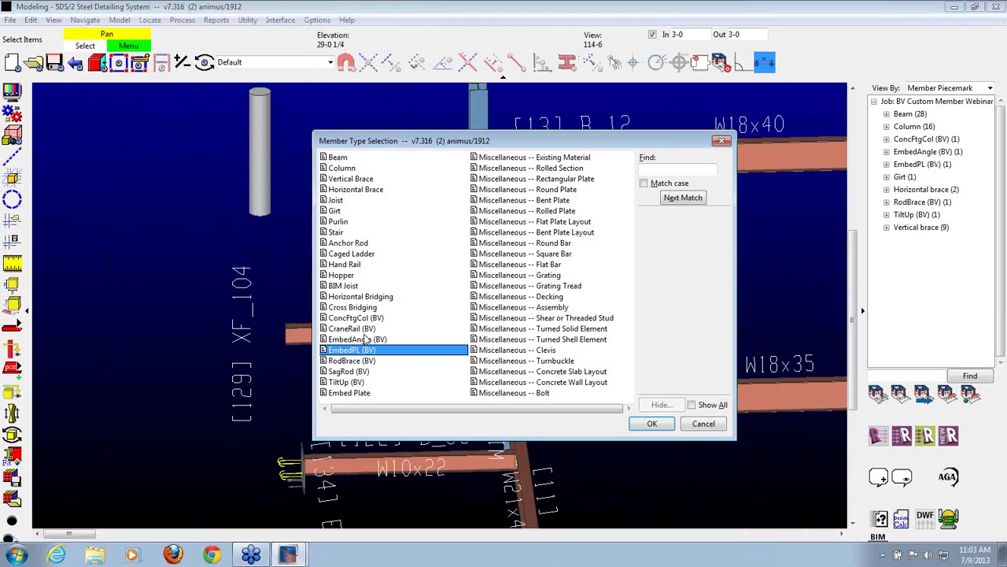
double_click(365, 353)
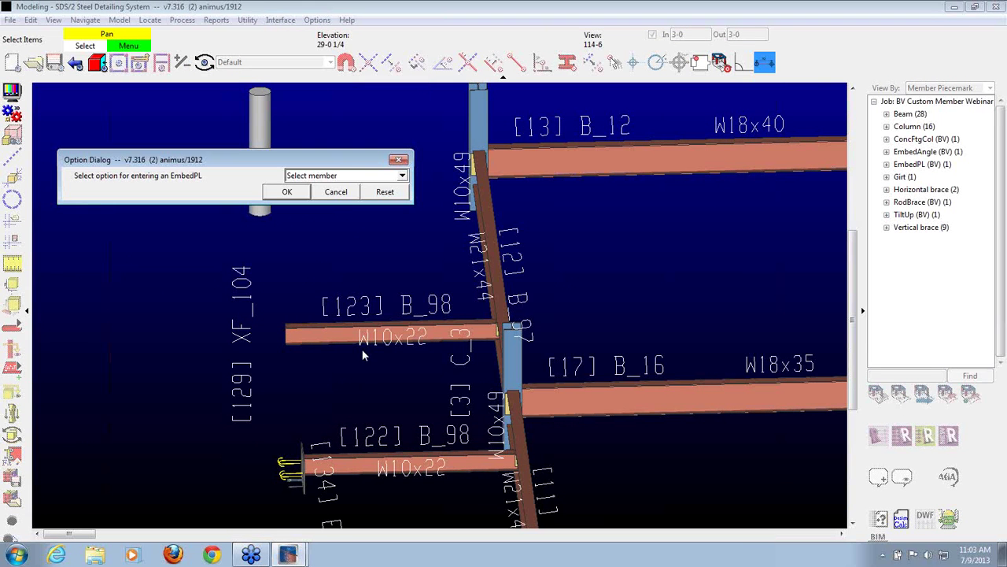
left_click(360, 176)
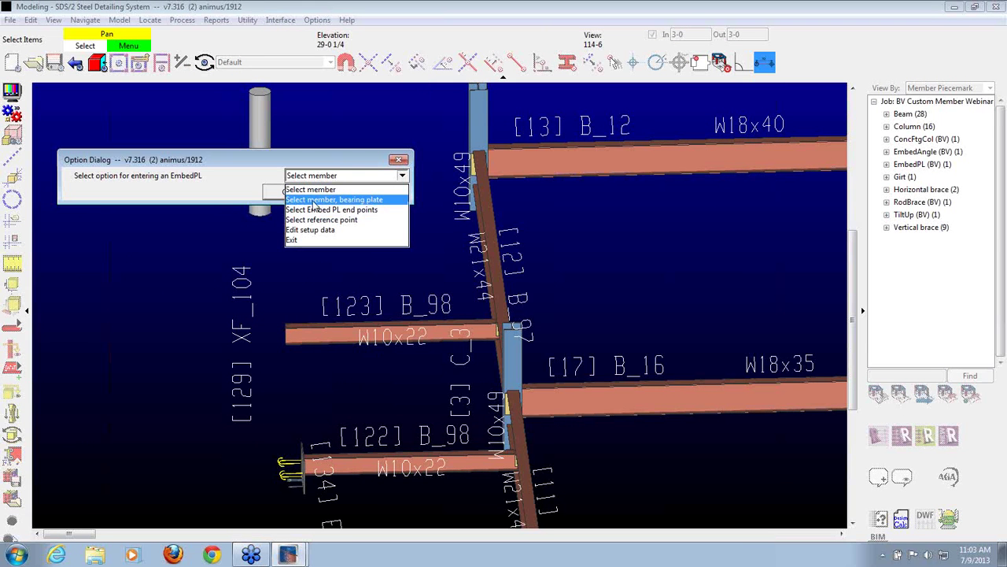
left_click(358, 201)
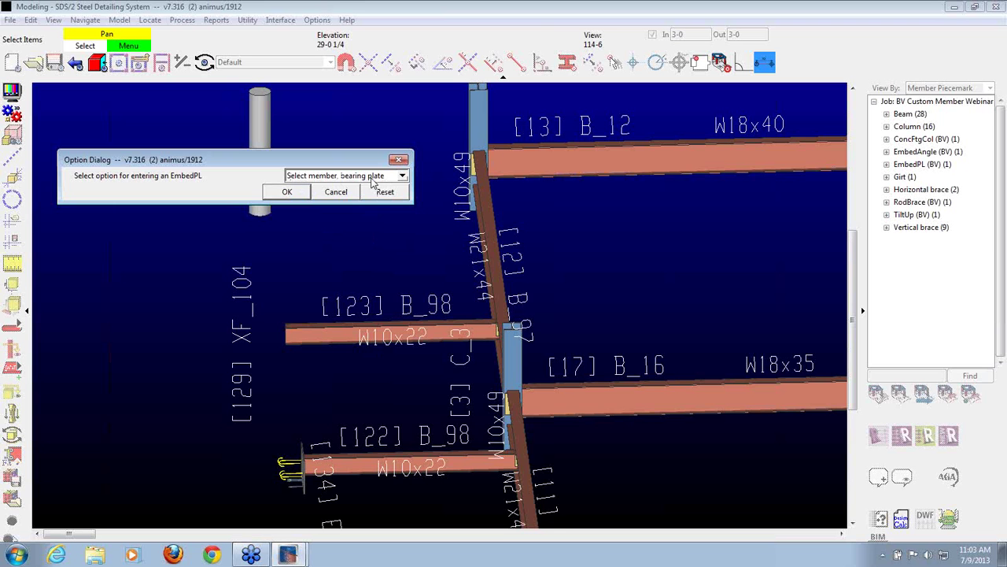
left_click(287, 192)
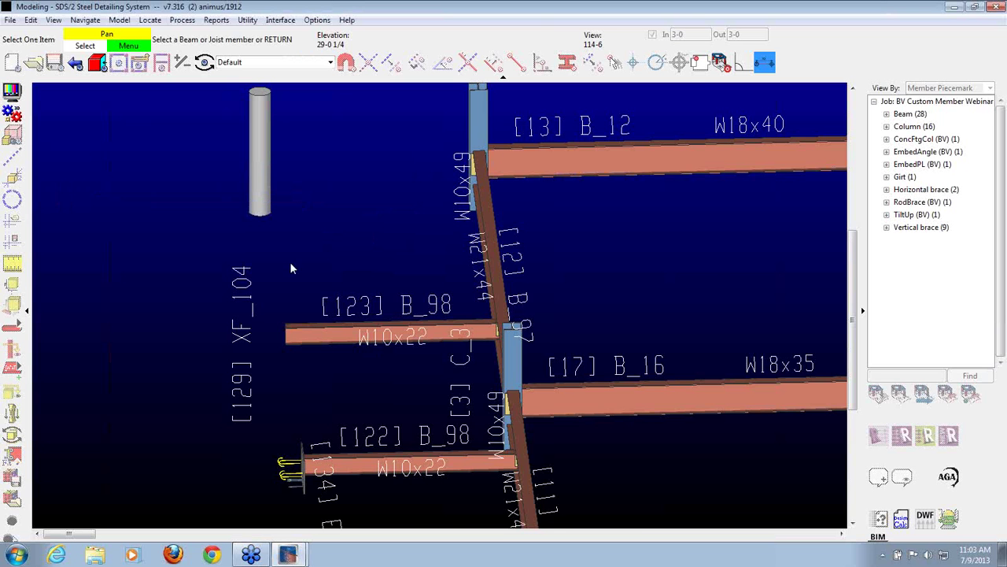
left_click(310, 340)
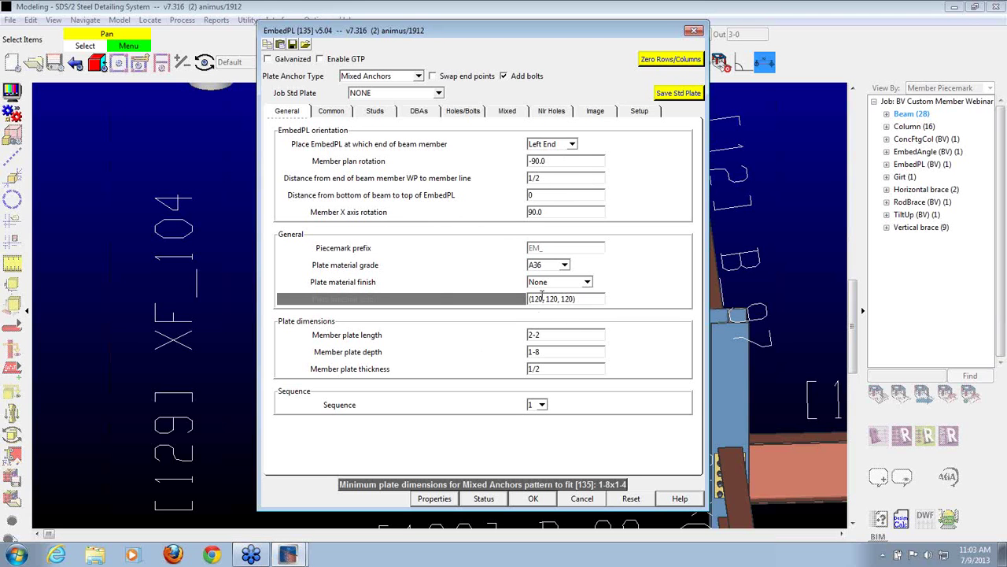
Apply the webinar job standard plate to the new EmbedPL and place it under the beam's left end.
left_click(439, 93)
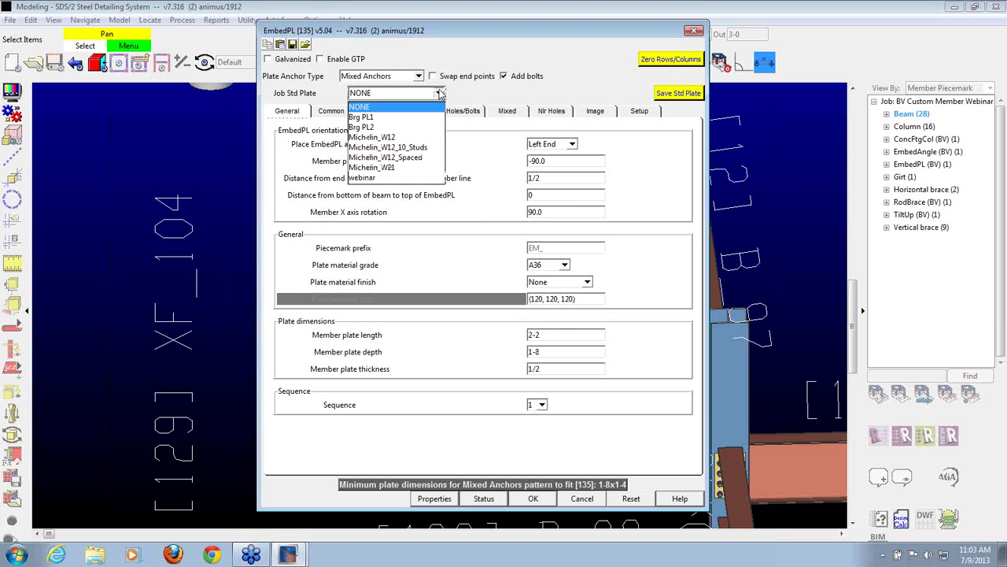
left_click(385, 179)
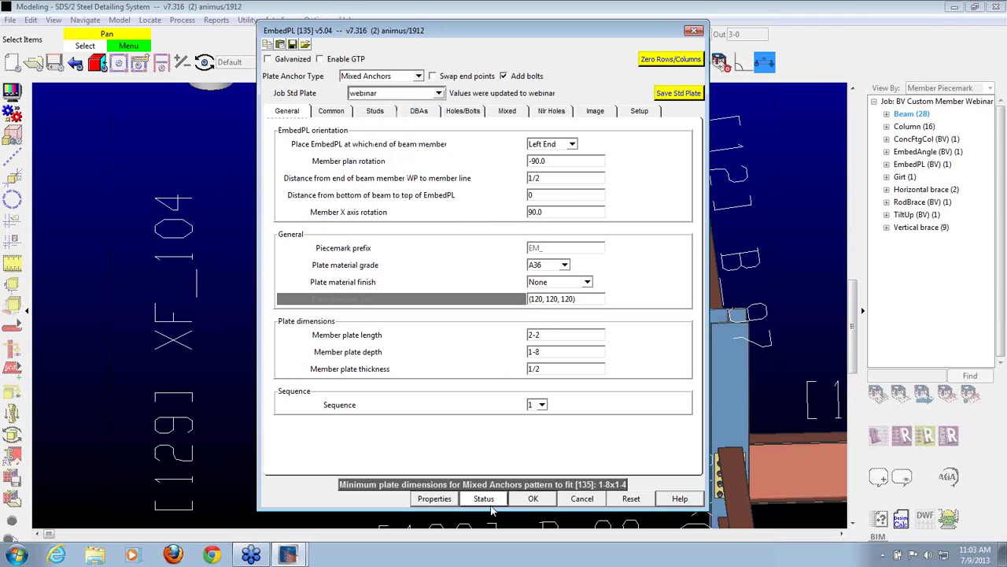
left_click(533, 501)
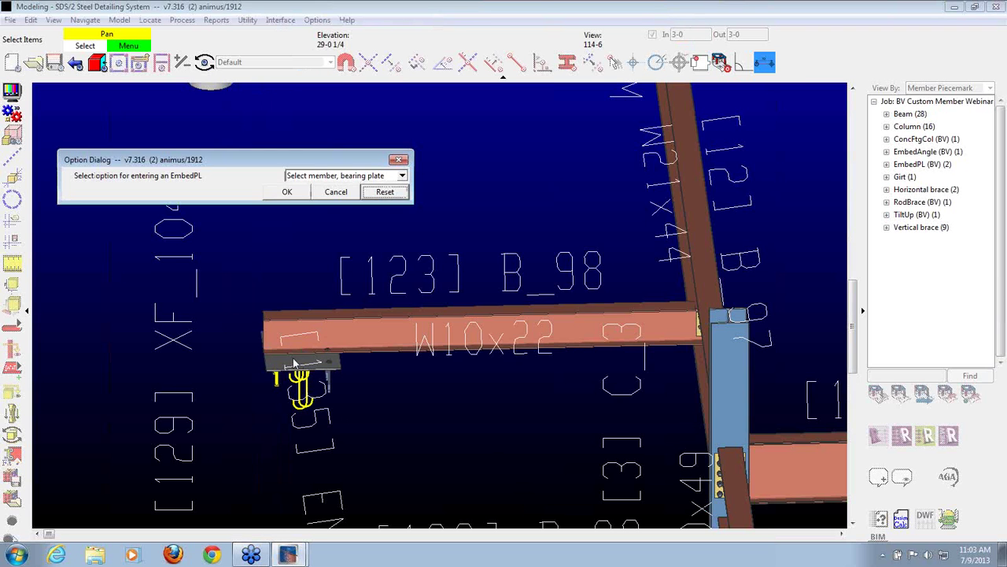
left_click(287, 192)
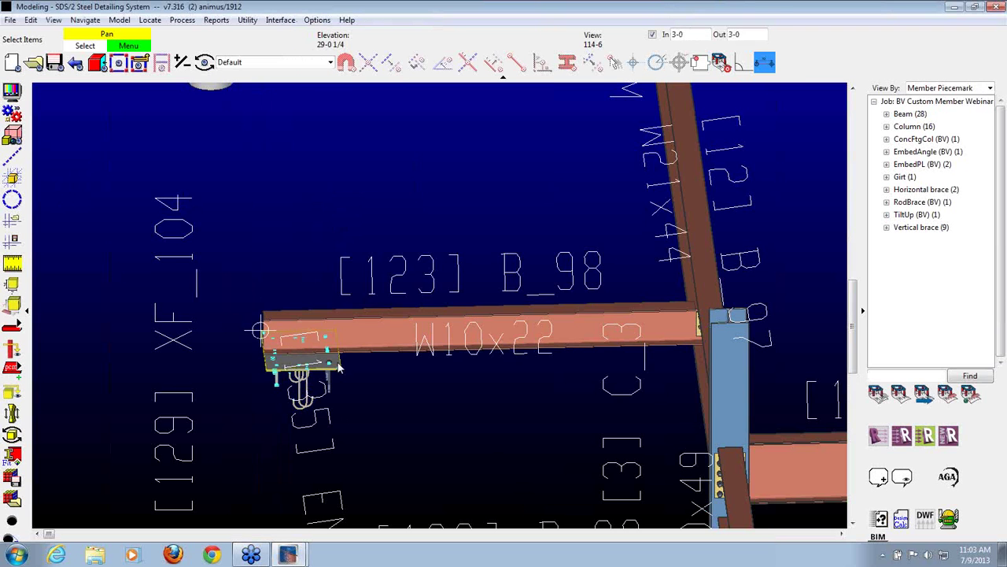
Delete the embed plate under the end of beam [123].
scroll(268, 341, "up", 4)
middle_click_drag(292, 314, 257, 391)
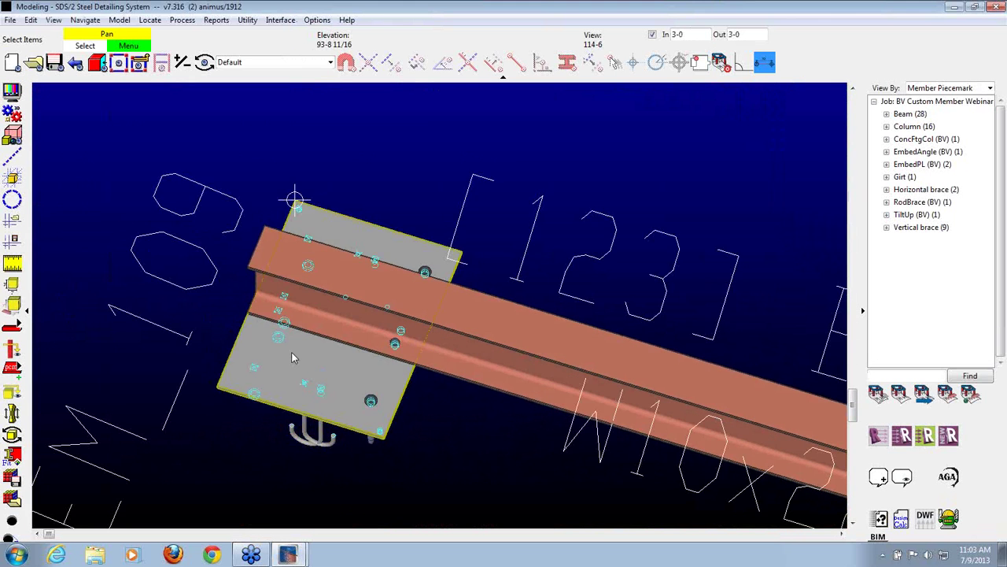
middle_click_drag(401, 396, 339, 385)
left_click(340, 378)
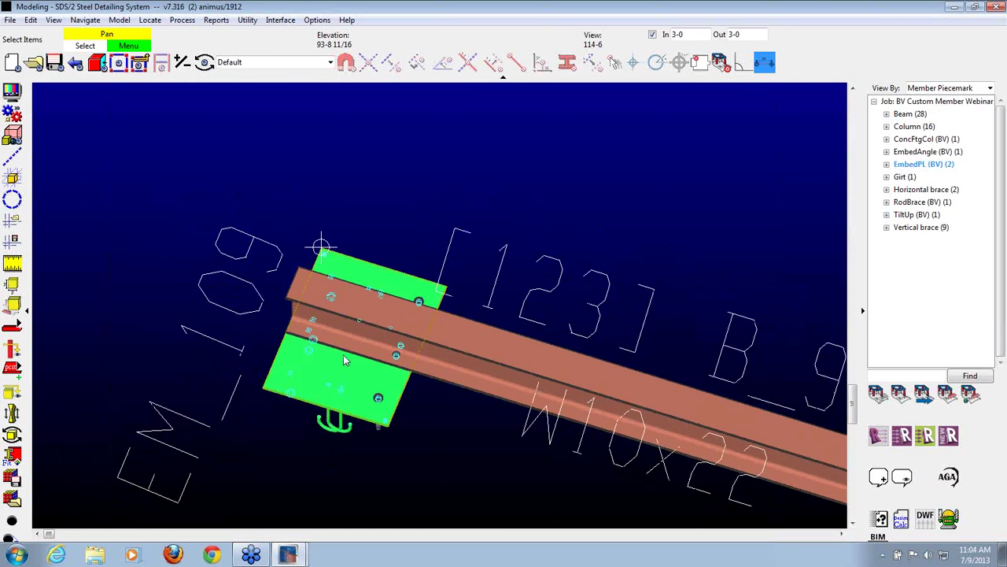
key("Delete")
left_click(543, 359)
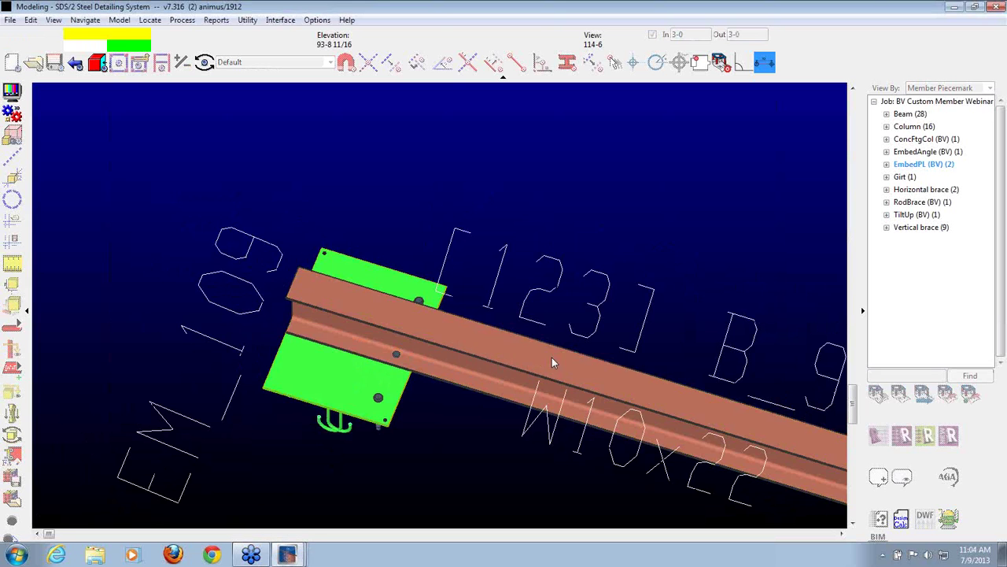
Start a replacement EmbedPL (BV) on beam [123] B_98, entered as a bearing plate.
key("a")
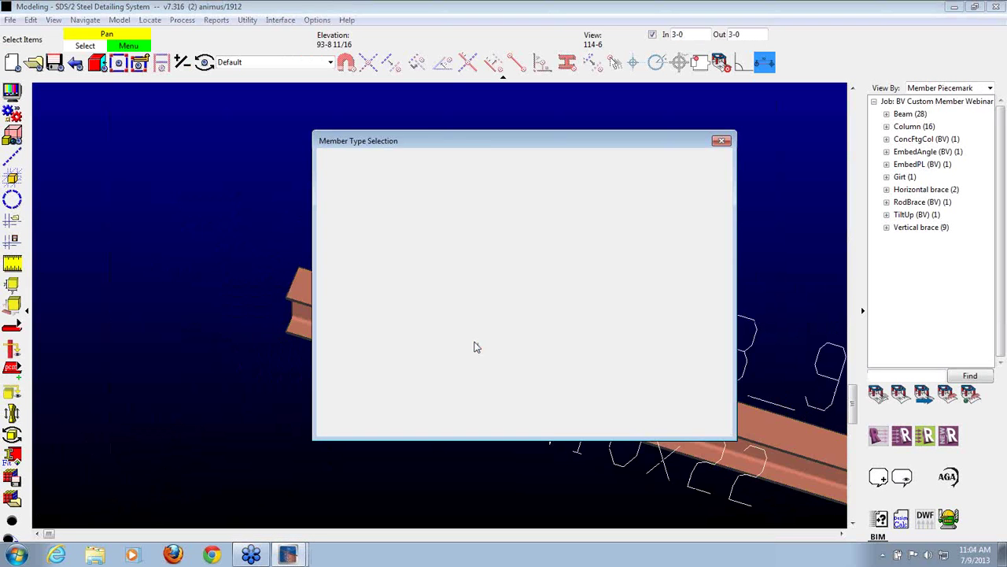
double_click(358, 354)
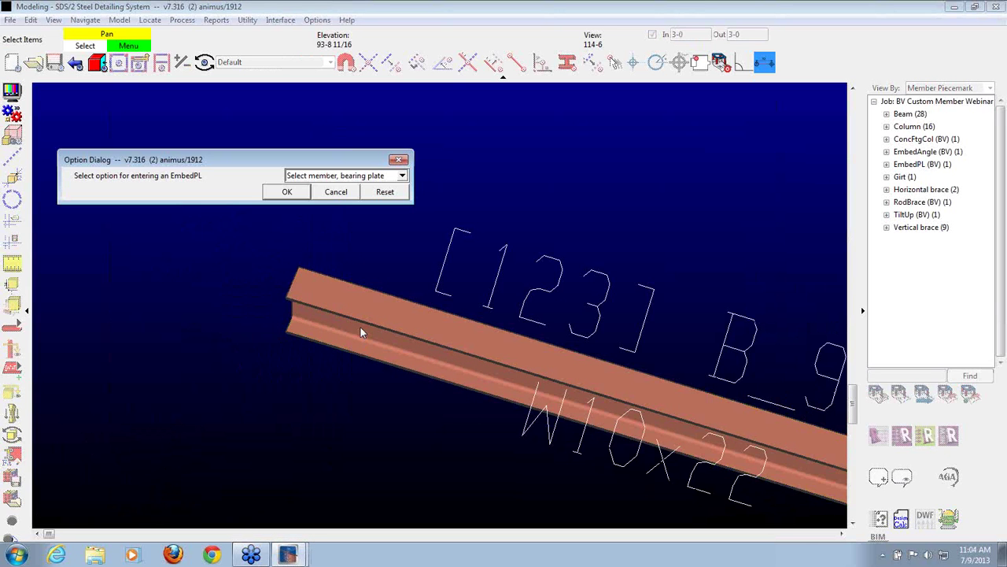
left_click(286, 191)
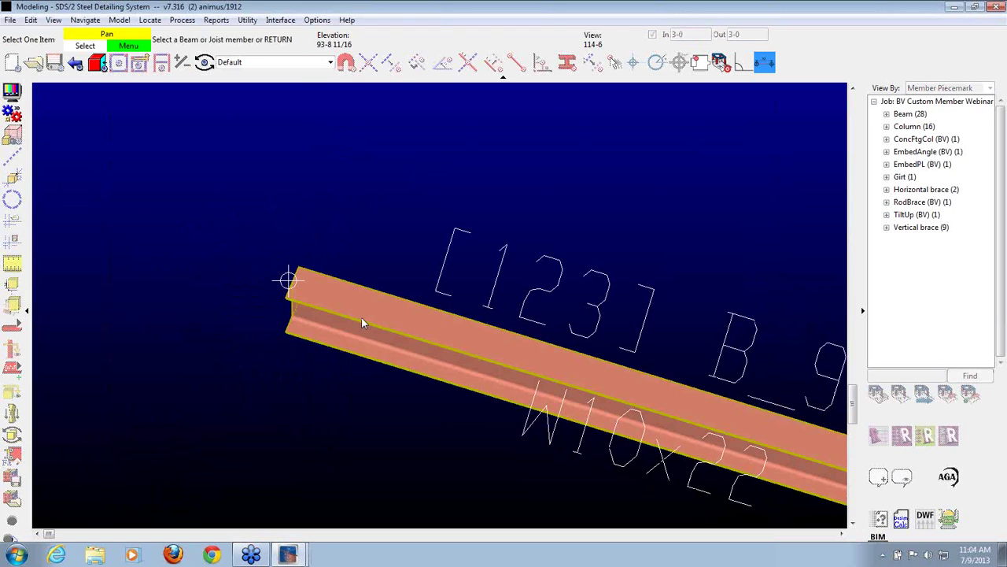
left_click(361, 317)
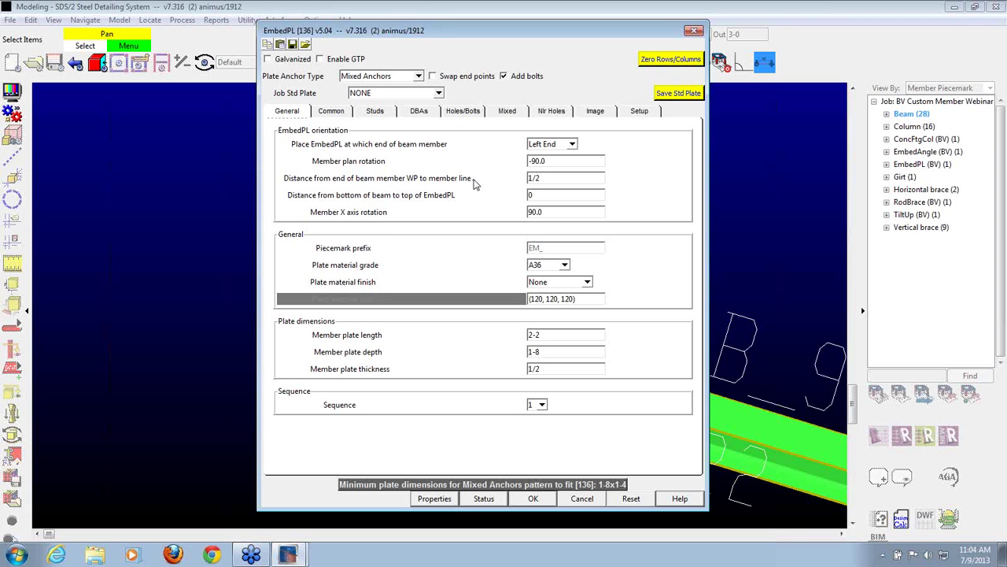
Set the distance from the beam end WP to the member line to 6 and apply the Brg PL1 job standard plate.
left_click(559, 179)
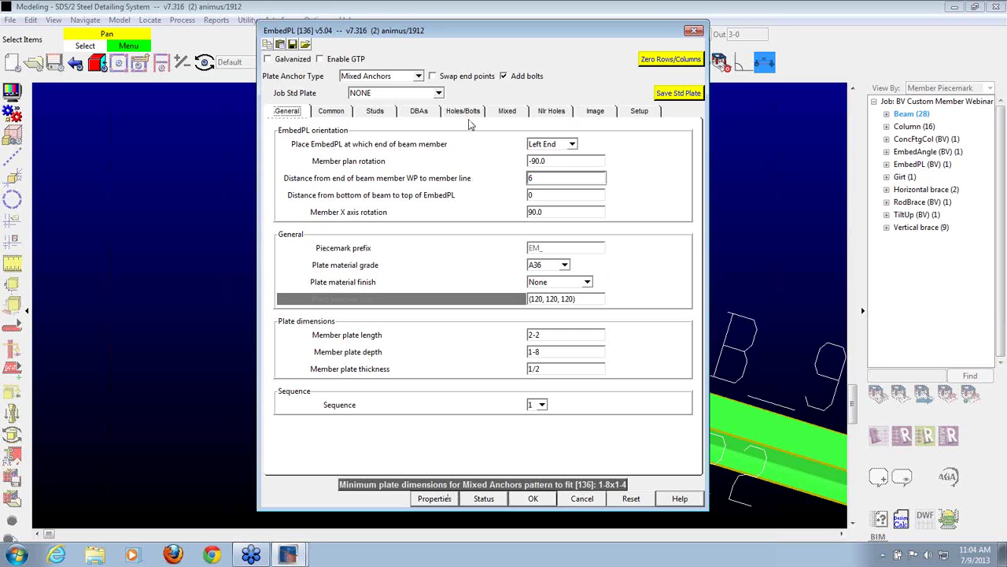
left_click(439, 93)
left_click(370, 114)
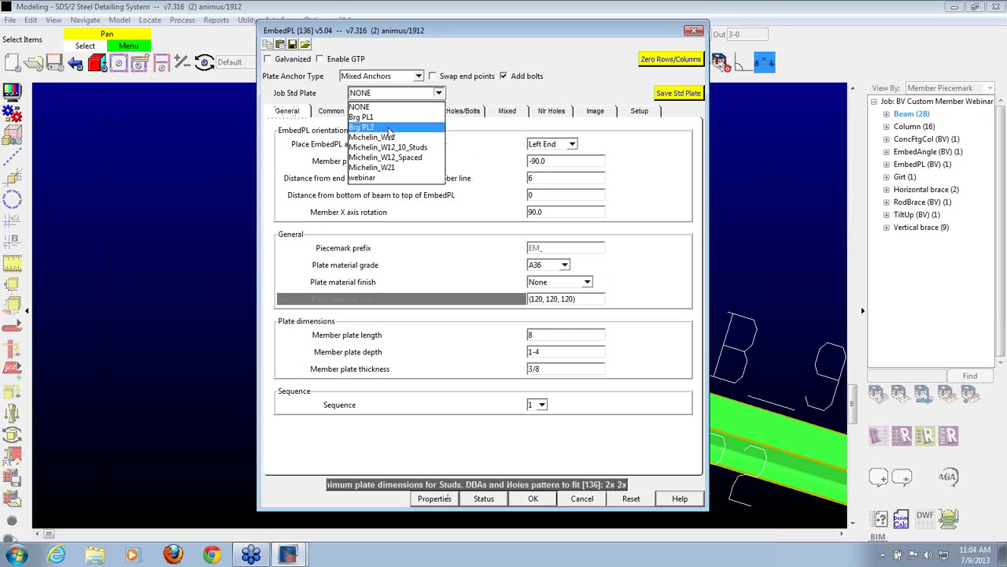
Switch the new bearing plate to the Brg PL2 job standard plate and place it under the left end of beam [123].
left_click(533, 498)
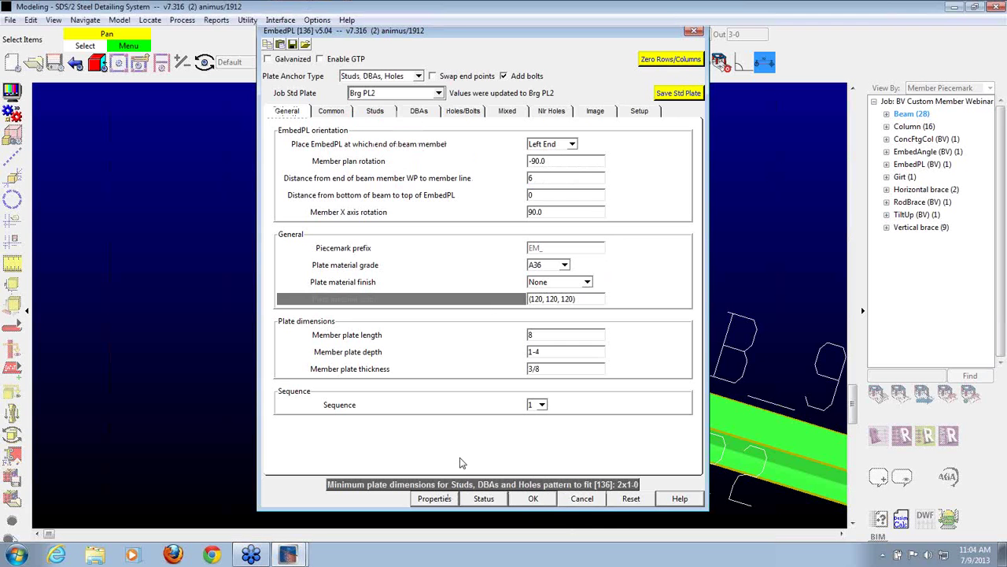
left_click(287, 192)
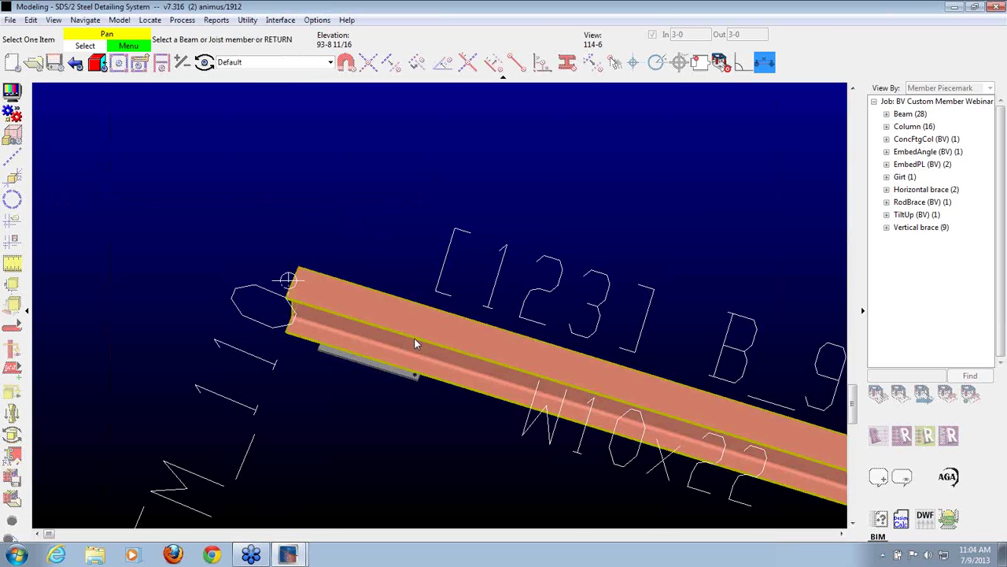
middle_click_drag(382, 345, 406, 385, "shift")
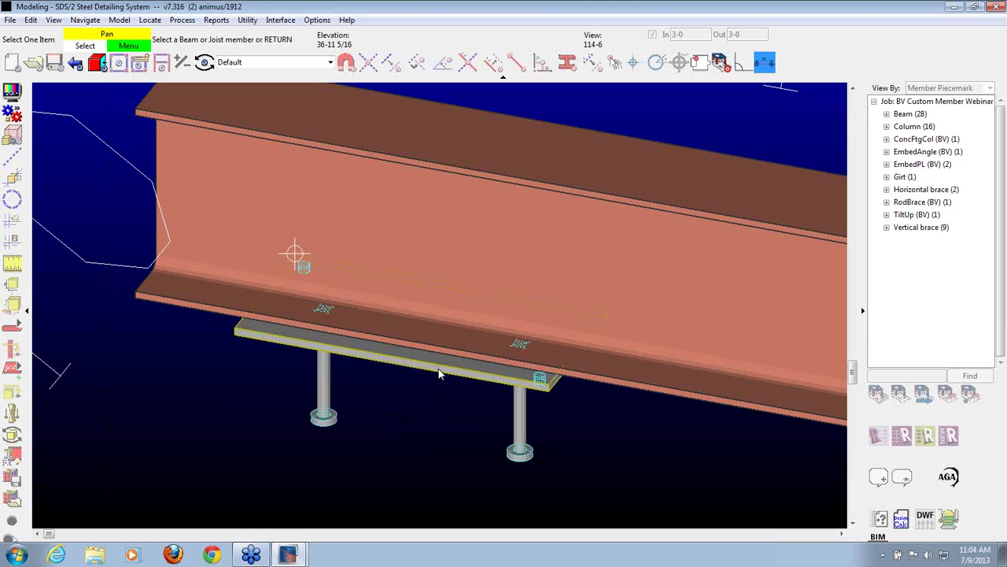
Reopen the placed bearing plate for editing and set its number of nailer holes to 4.
left_click(439, 375)
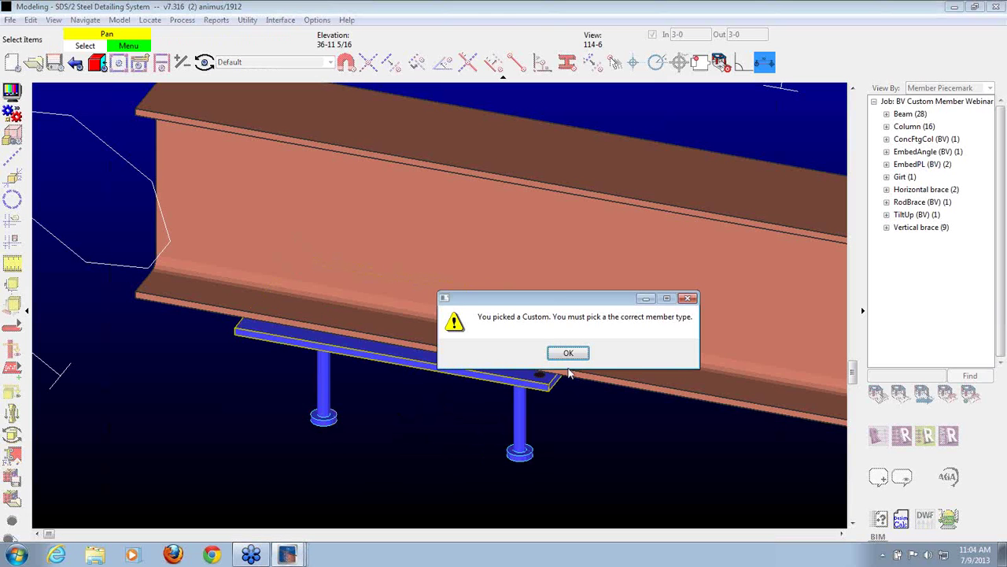
left_click(567, 353)
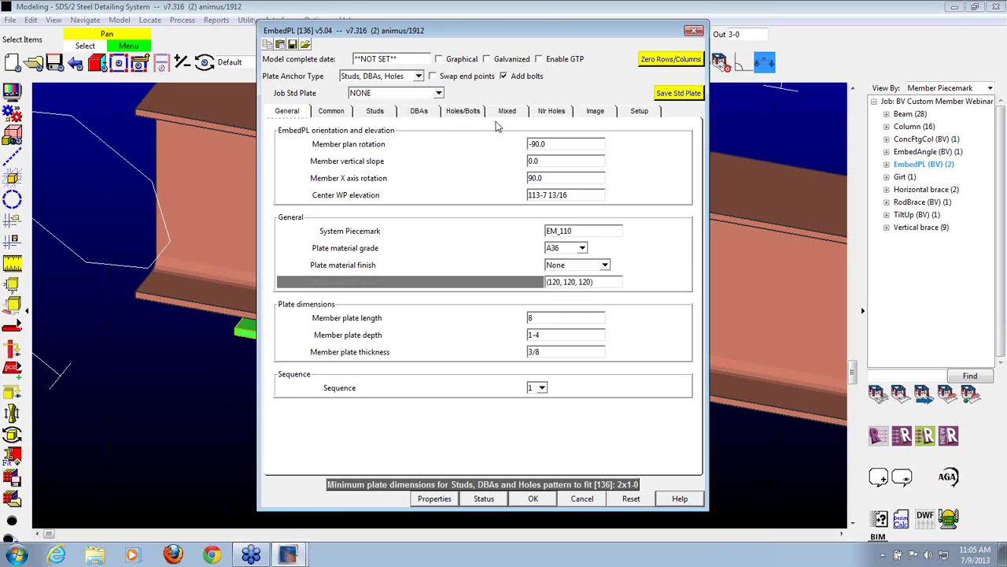
left_click(553, 112)
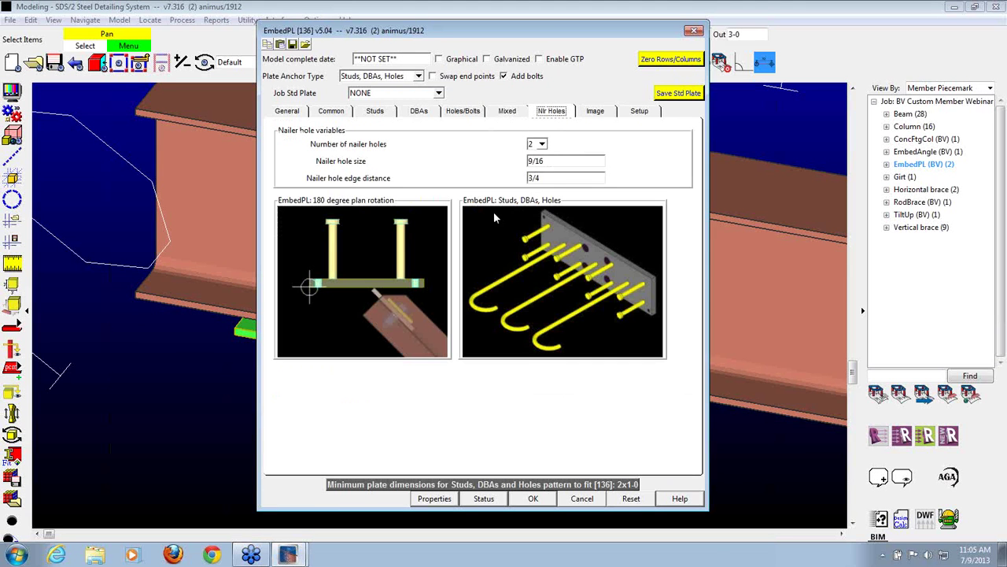
left_click(542, 144)
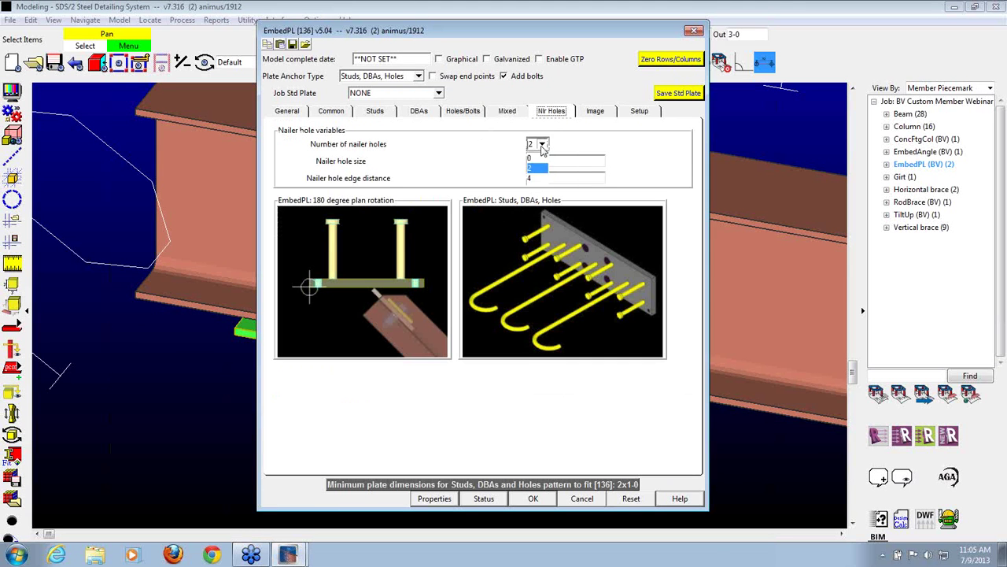
left_click(537, 179)
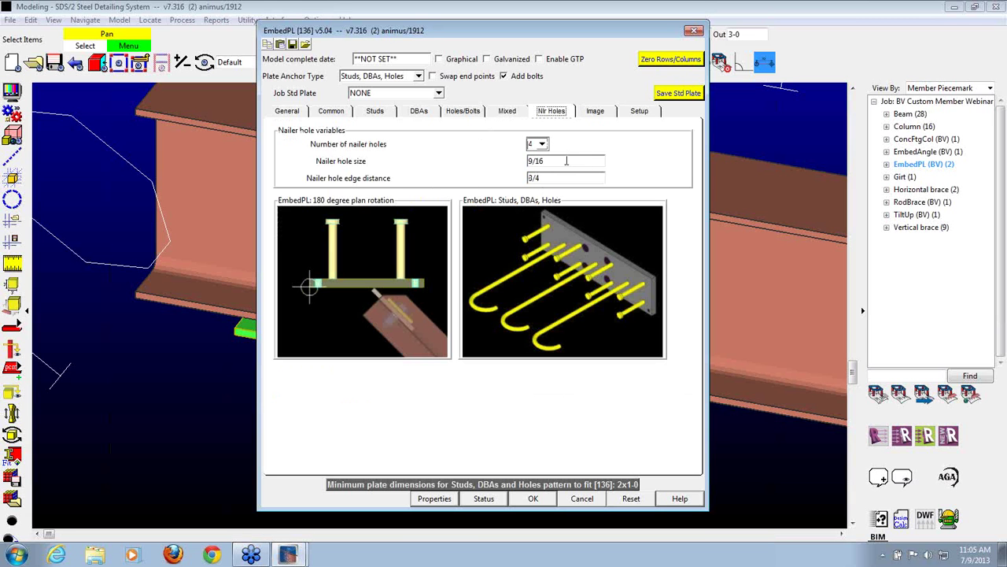
In the EmbedPL setup, keep XML Data for the variable options, set CNC marks at studs and DBAs to No, and accept the edits.
left_click(595, 111)
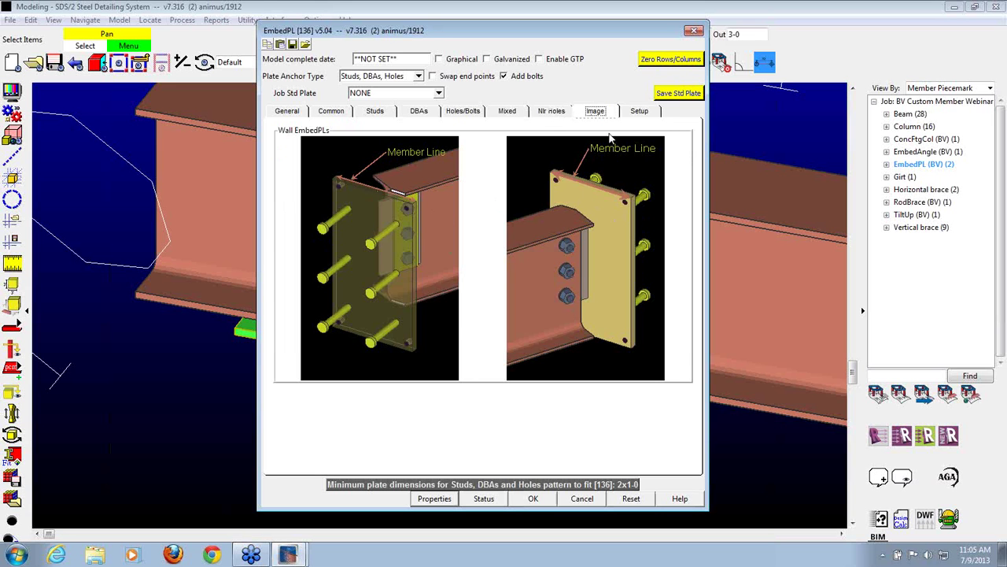
left_click(639, 111)
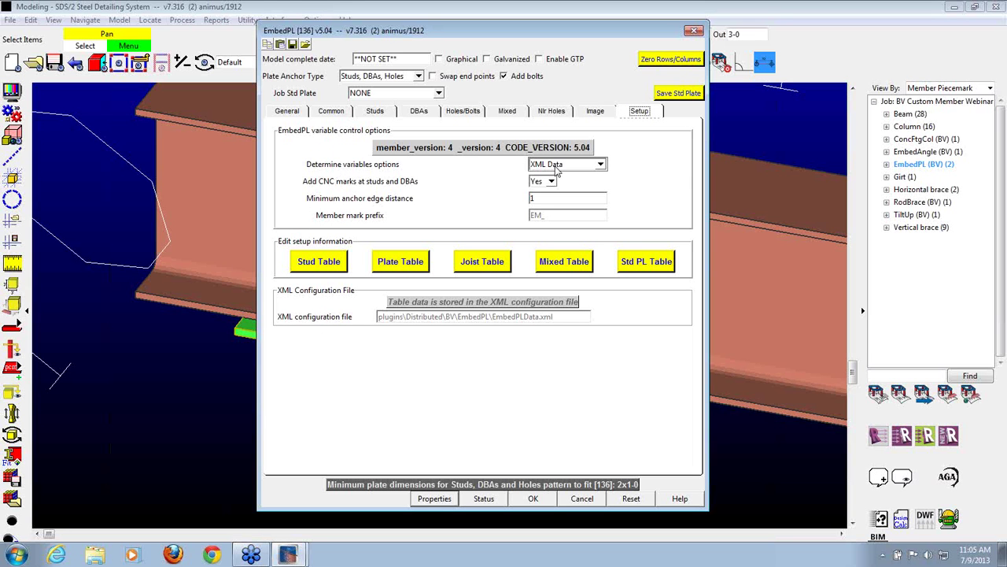
left_click(601, 165)
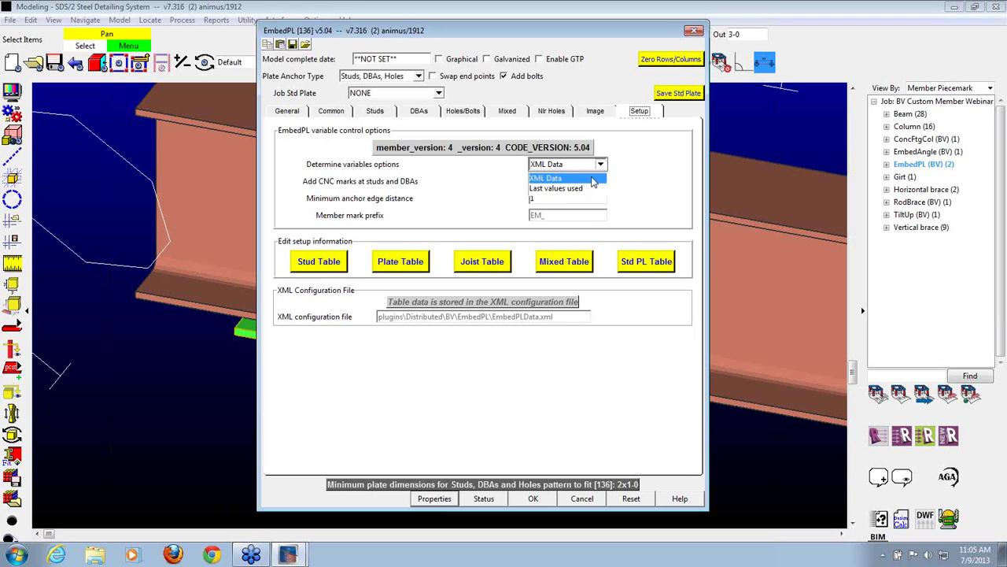
left_click(592, 178)
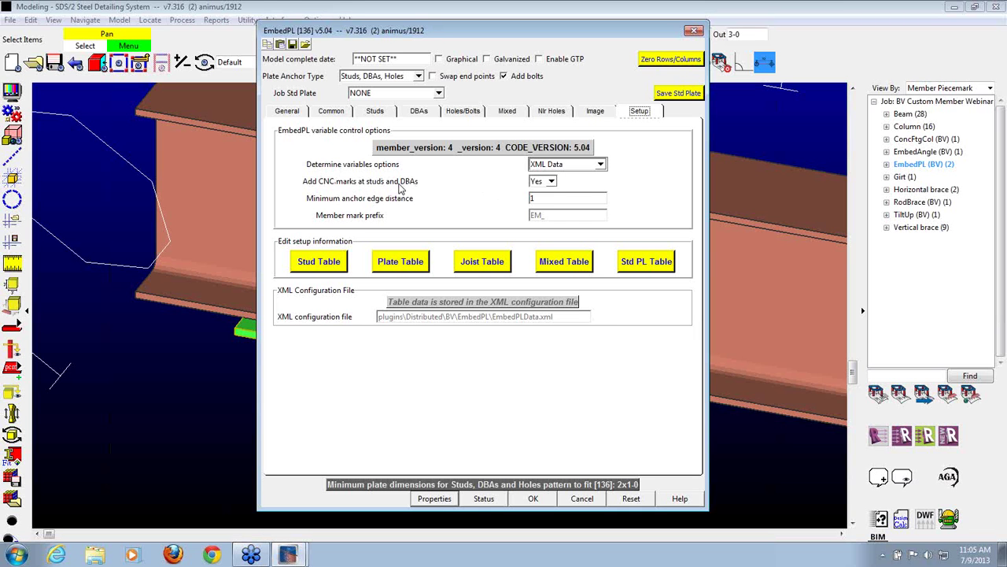
left_click(543, 182)
left_click(536, 203)
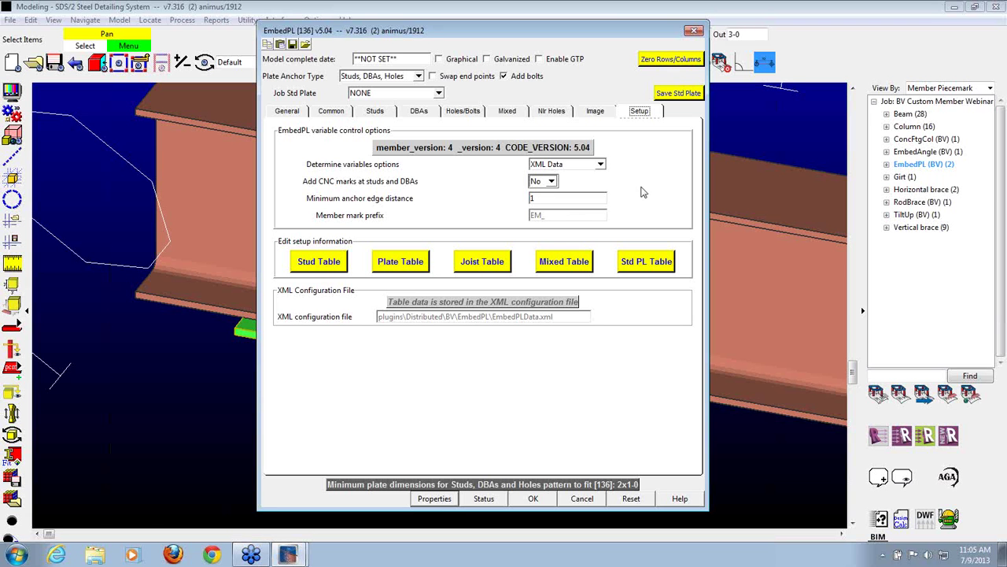
left_click(533, 499)
scroll(380, 449, "down", 6)
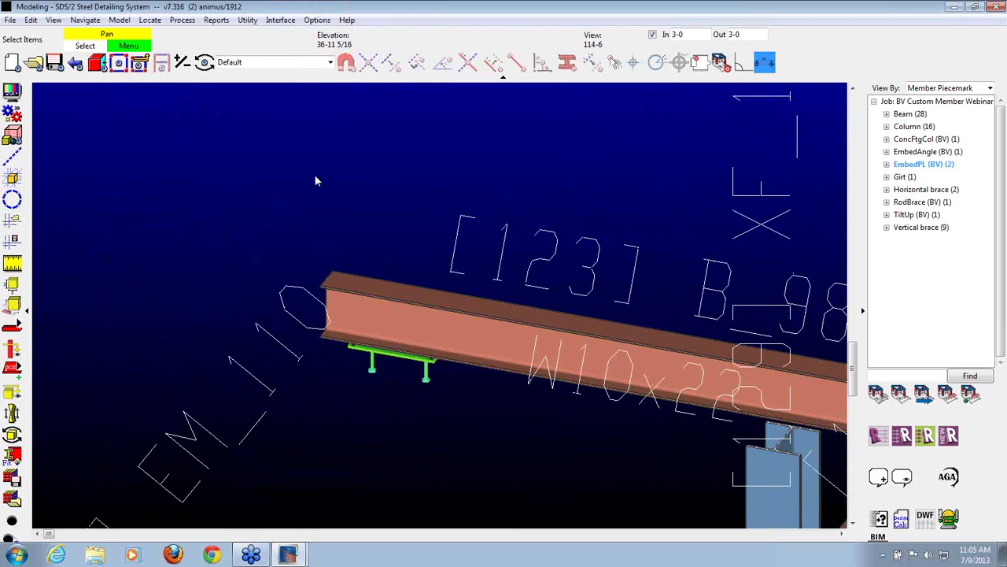
Return to the plan view at elevation 114-6 and start a new EmbedPL (BV) entered by its end points.
key("r")
left_click(351, 287)
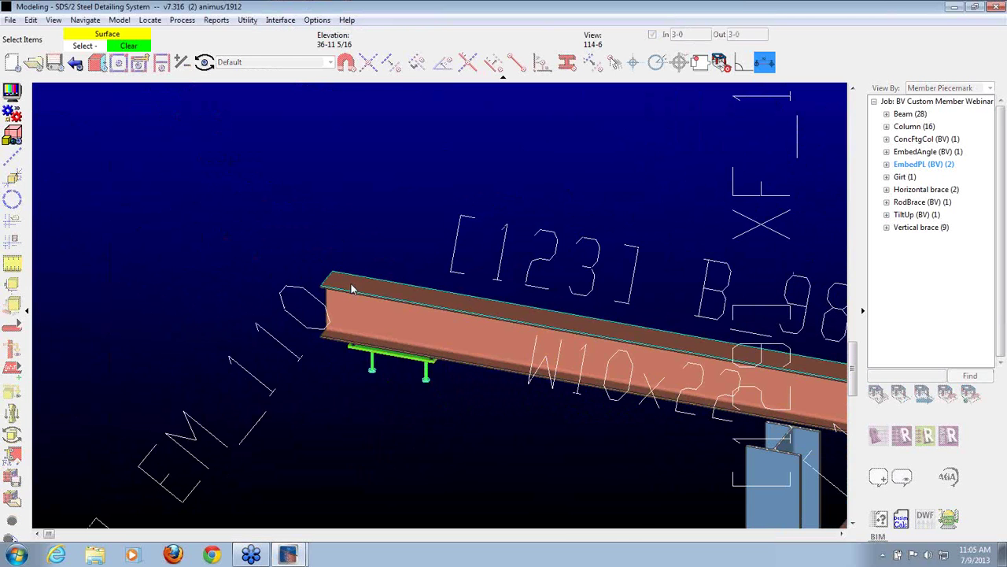
key("a")
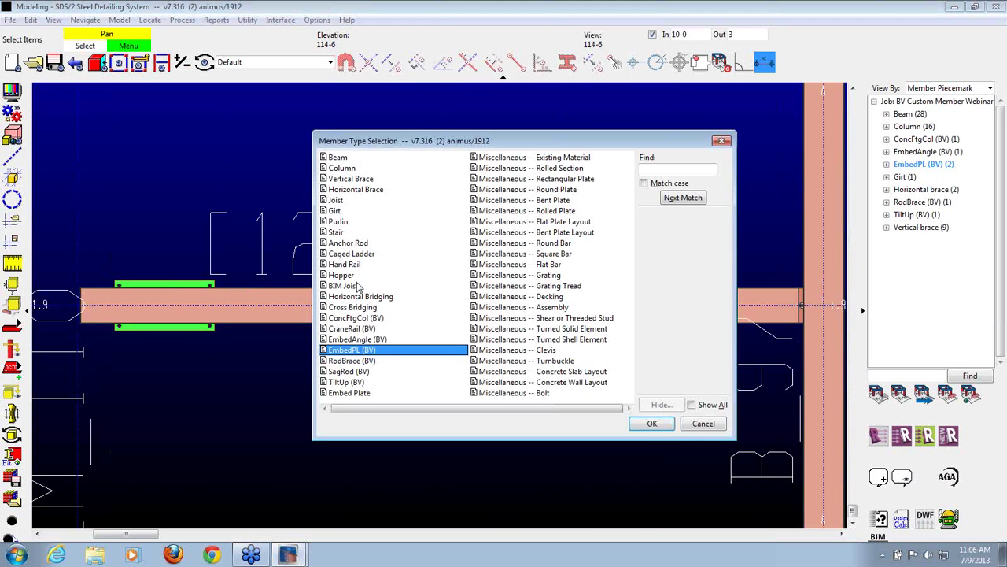
double_click(354, 351)
left_click(346, 175)
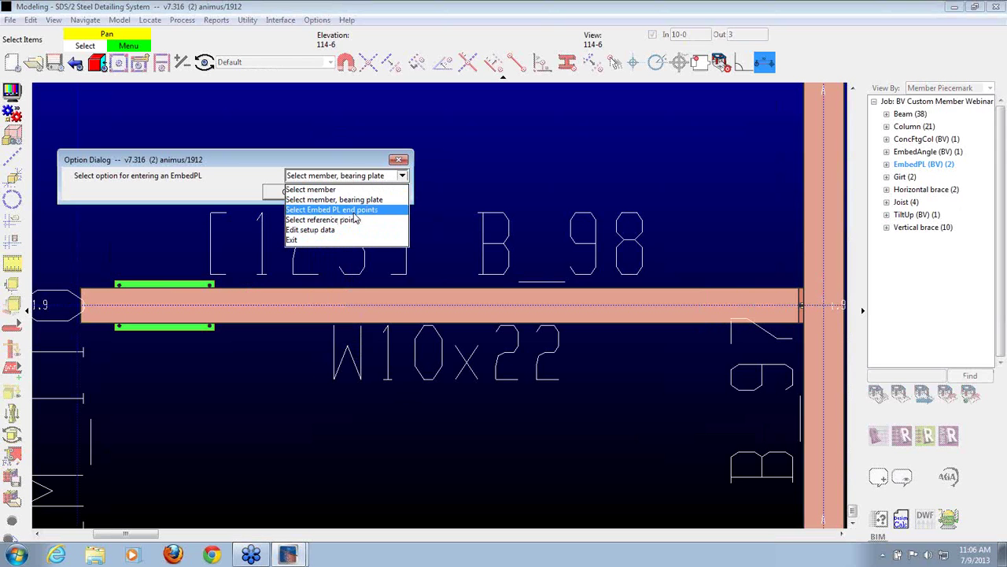
left_click(358, 210)
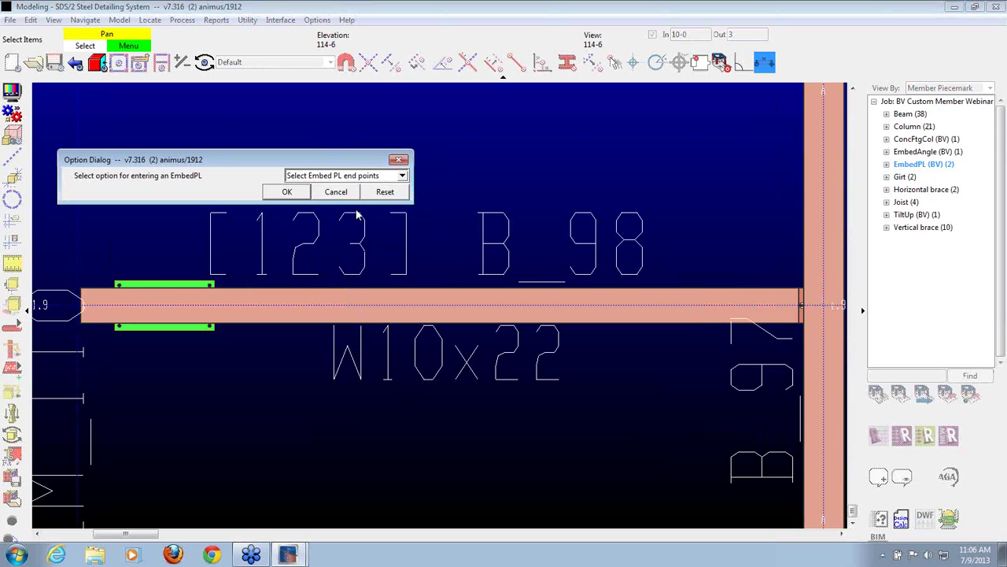
left_click(293, 193)
Locate the new EmbedPL's two end points at the construction line intersections on either side of grid line 2.
scroll(435, 167, "down", 6)
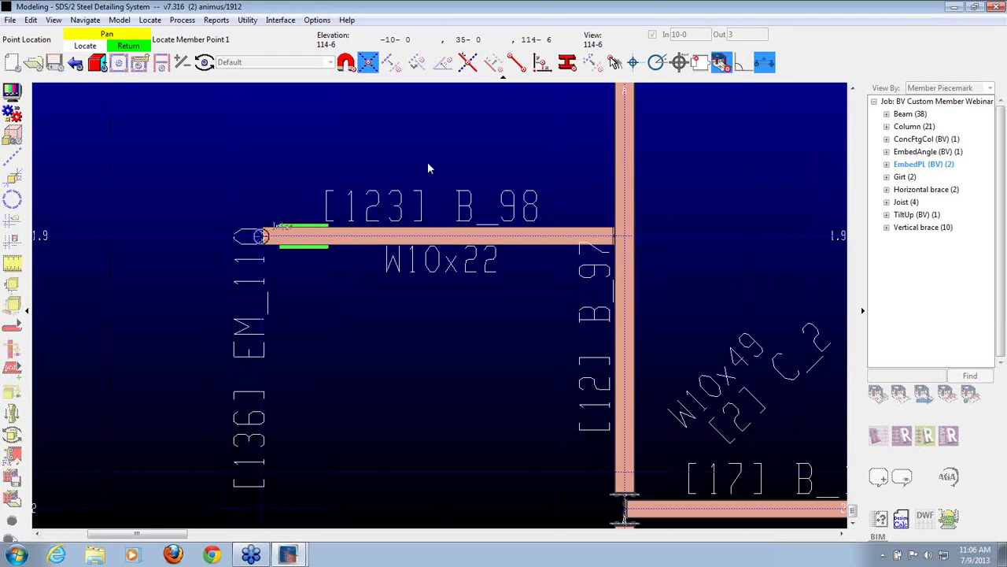
scroll(305, 396, "up", 1)
scroll(301, 404, "up", 2)
left_click(333, 418)
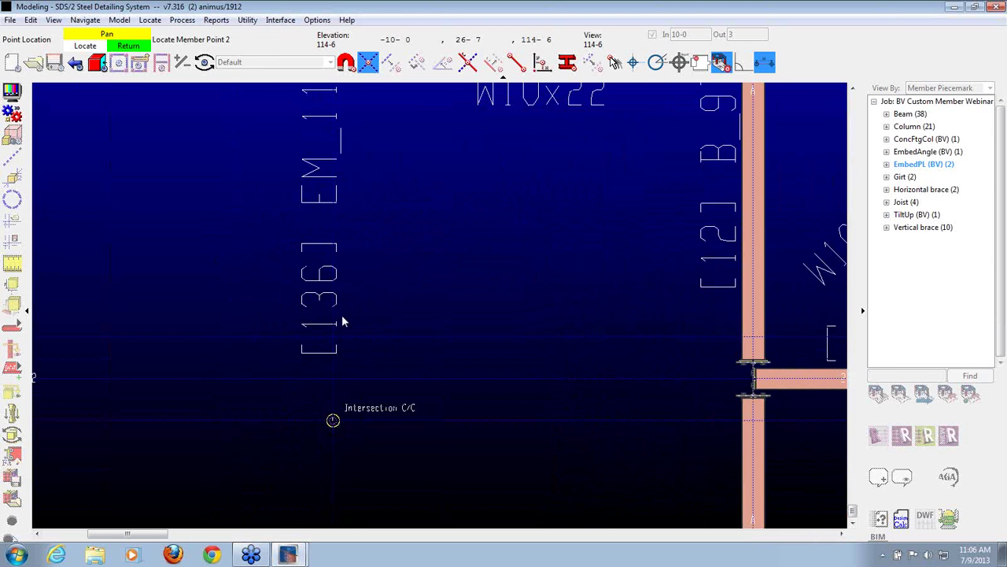
left_click(335, 323)
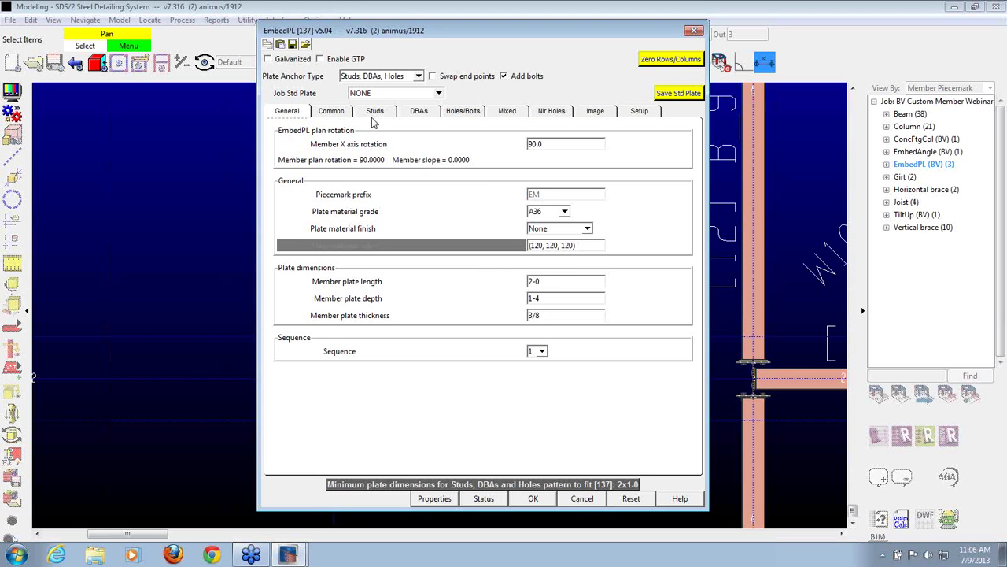
Apply the Michelin_W12 job standard plate to the new EmbedPL, place it, and end EmbedPL entry.
left_click(439, 93)
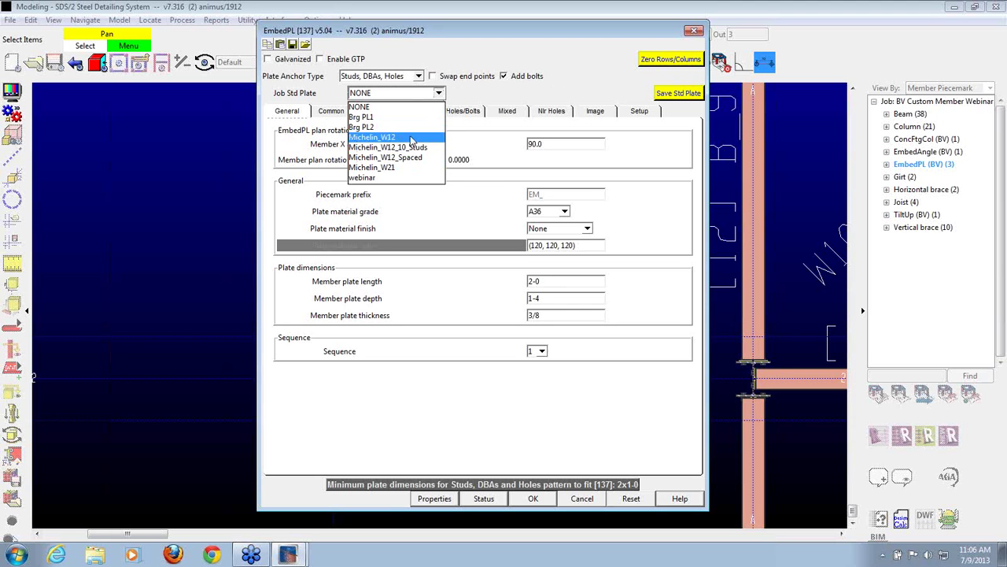
left_click(410, 139)
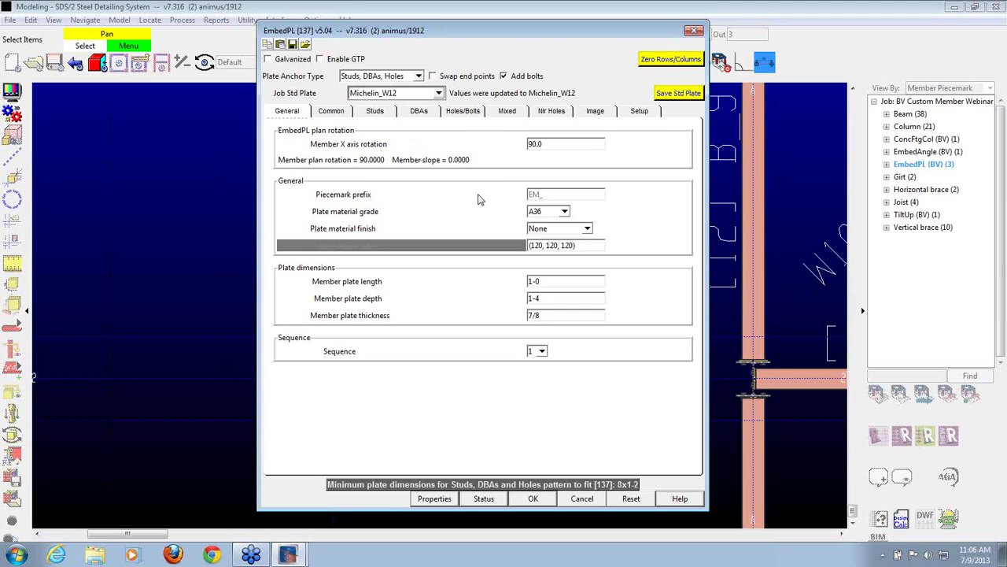
left_click(523, 498)
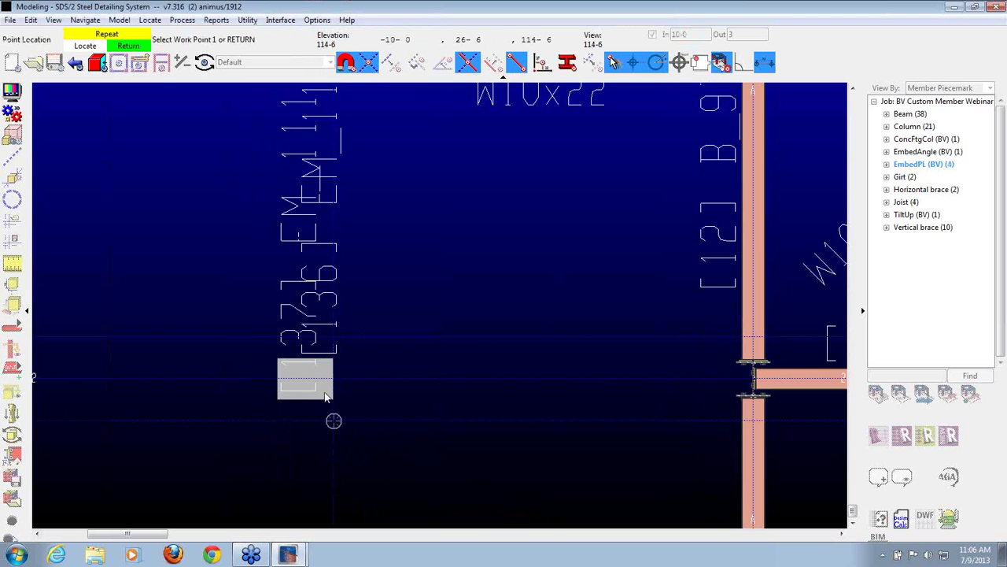
right_click(395, 376)
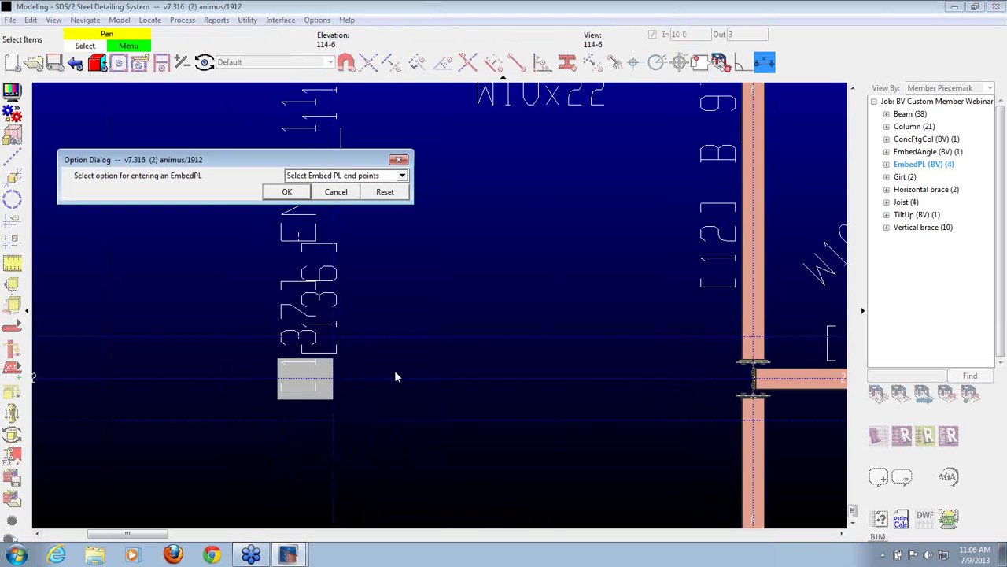
left_click(341, 196)
Edit the standalone embed plate [137] and set its member X axis rotation to 0.
scroll(318, 503, "up", 1)
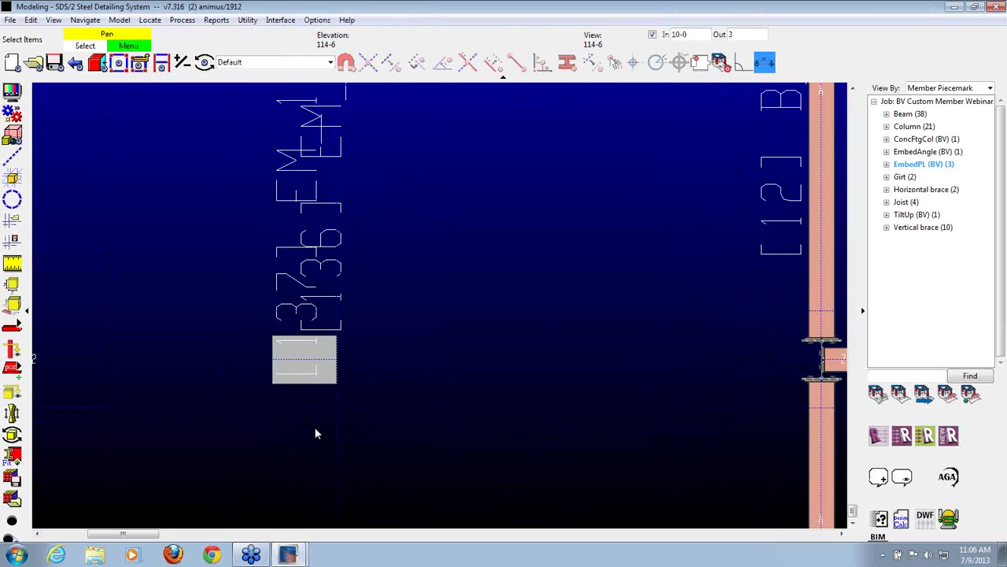
scroll(303, 358, "up", 3)
middle_click_drag(314, 376, 279, 214, "shift")
scroll(278, 219, "down", 3)
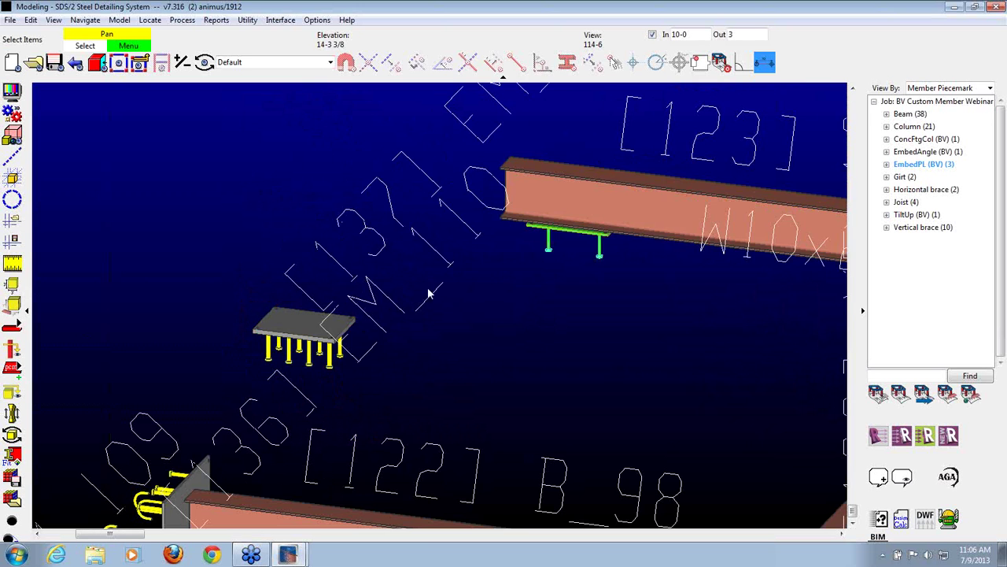
double_click(299, 325)
left_click(561, 176)
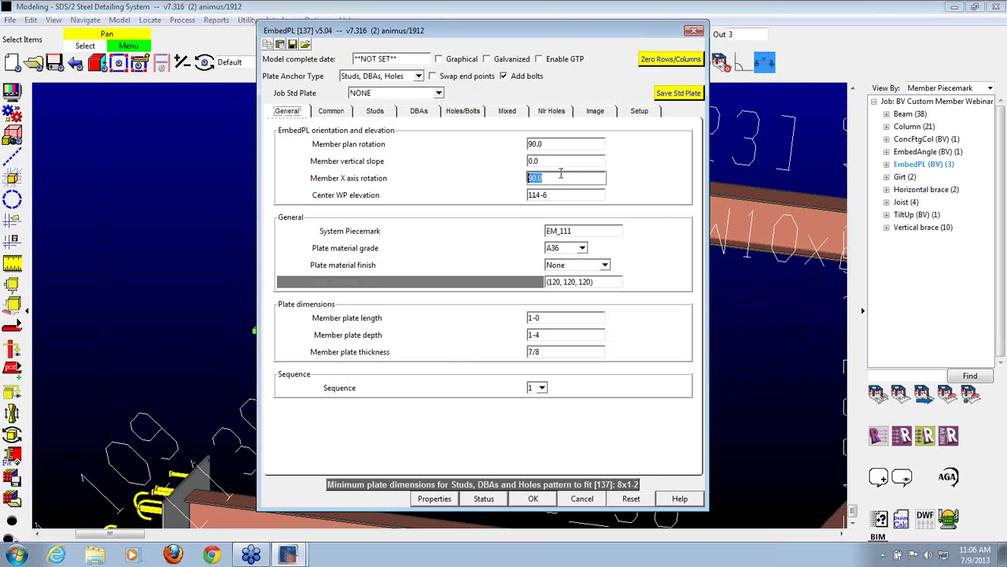
type("0")
left_click(535, 501)
left_click(469, 374)
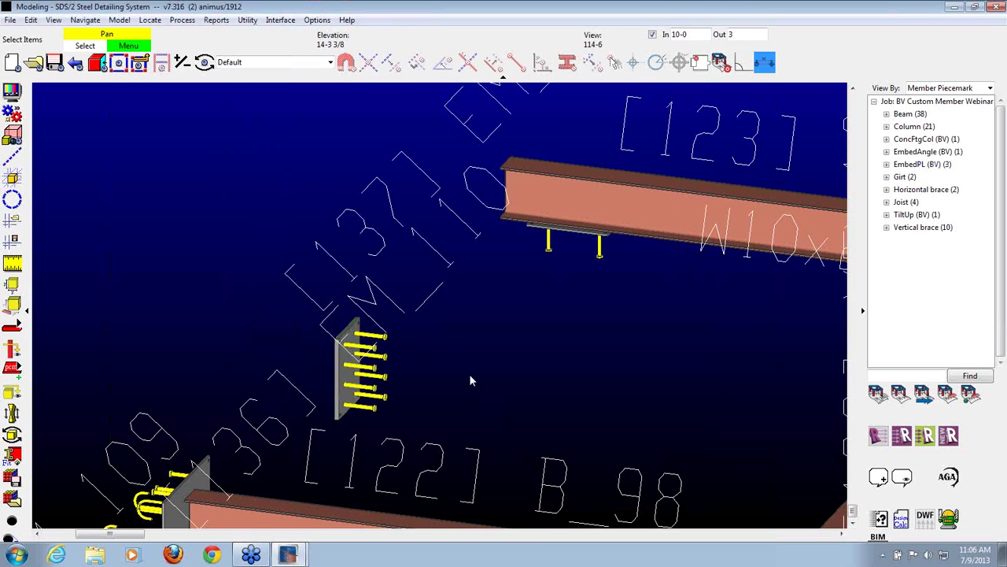
Swap the end points of embed plate [137] so its studs face the opposite direction.
double_click(353, 339)
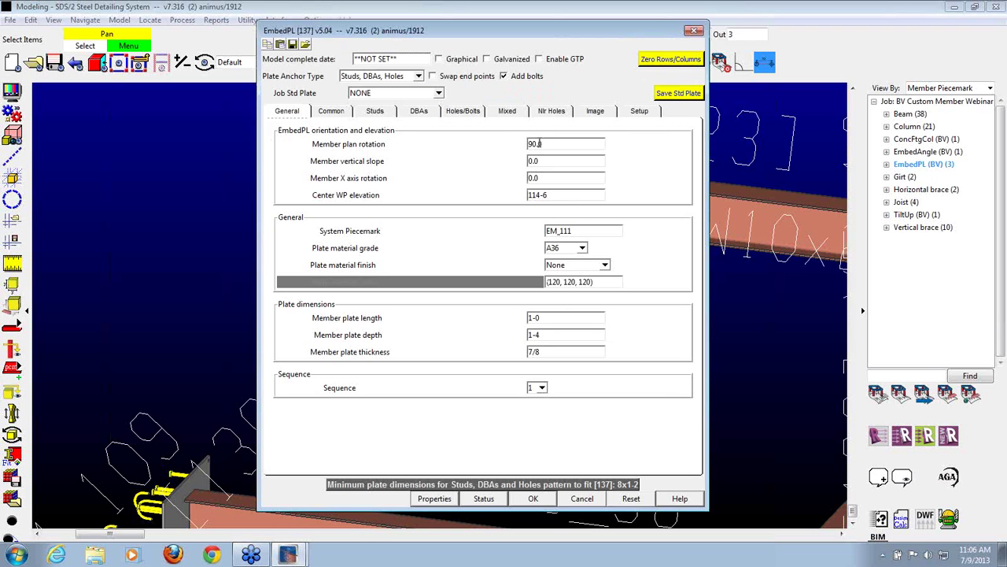
left_click(465, 78)
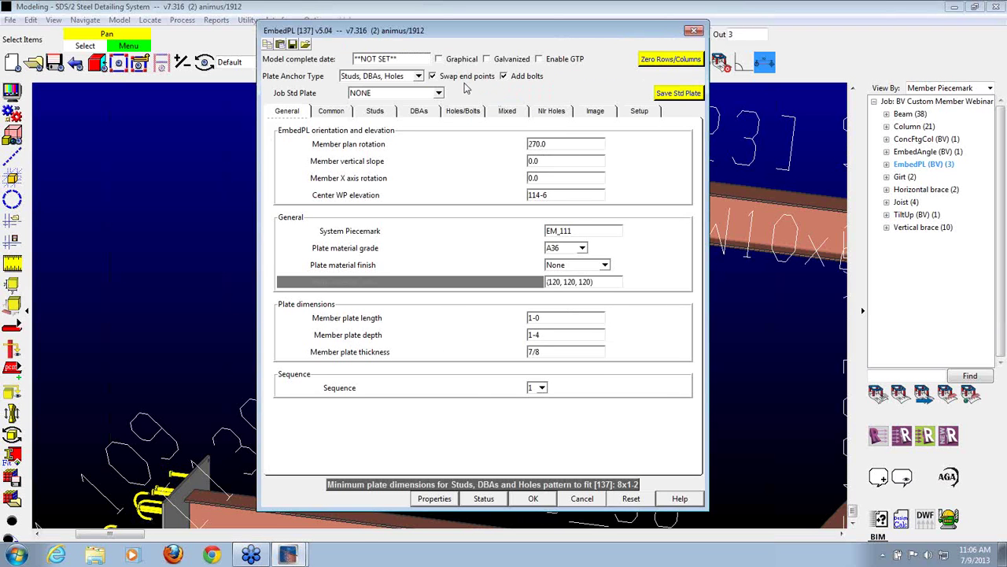
left_click(532, 499)
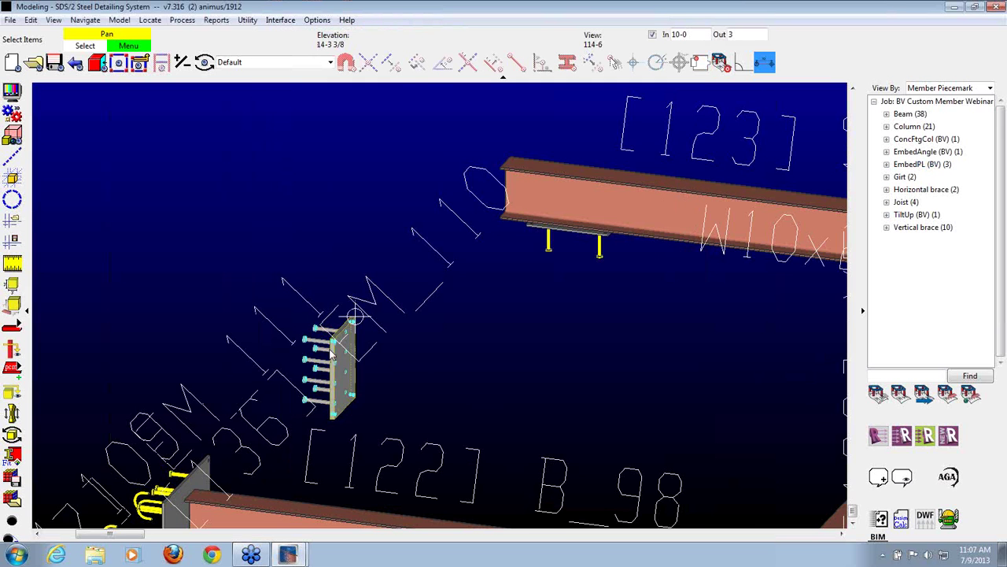
Examine the orientation of embed plate [137] in the 3D model and return to the plan view.
scroll(257, 356, "up", 3)
left_click(461, 431)
scroll(360, 229, "down", 3)
left_click(438, 323)
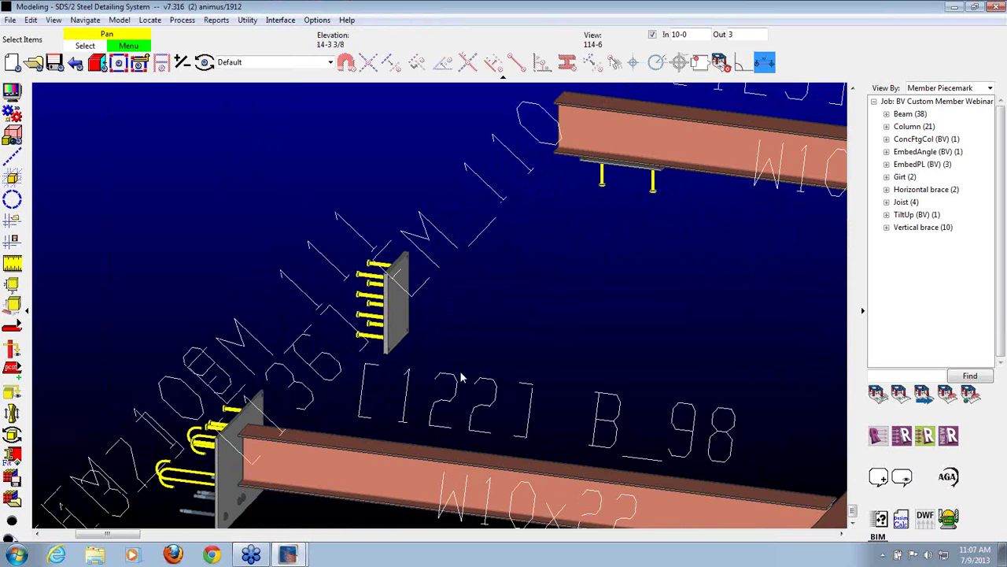
scroll(462, 378, "down", 2)
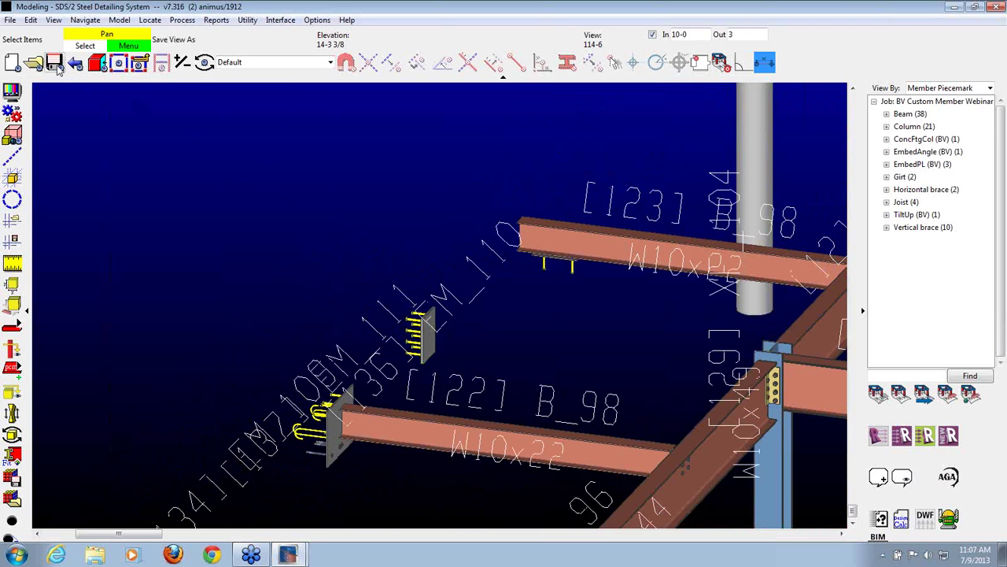
left_click(74, 63)
left_click(75, 64)
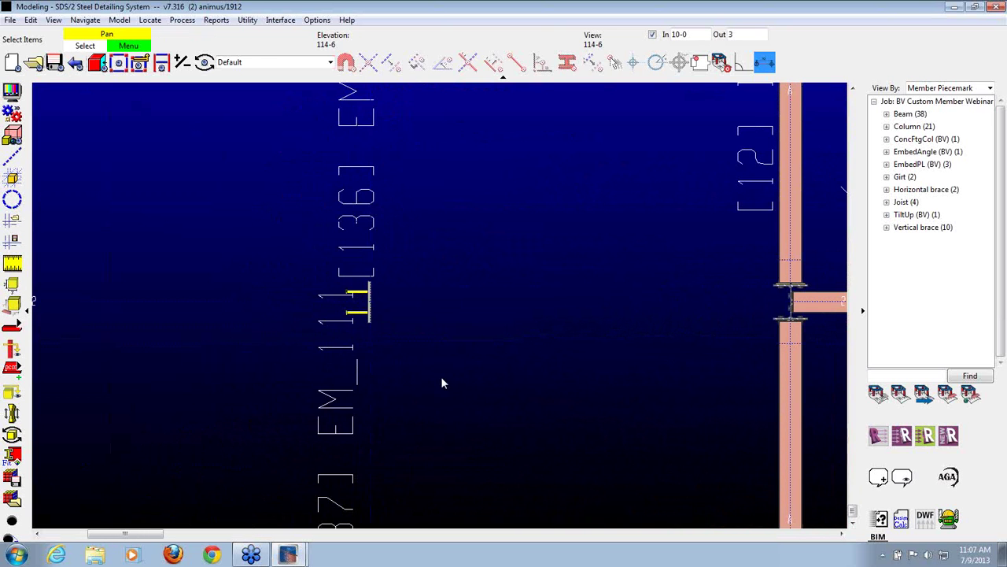
Add a construction line offset from the vertical line through the embed plates.
scroll(337, 322, "down", 3)
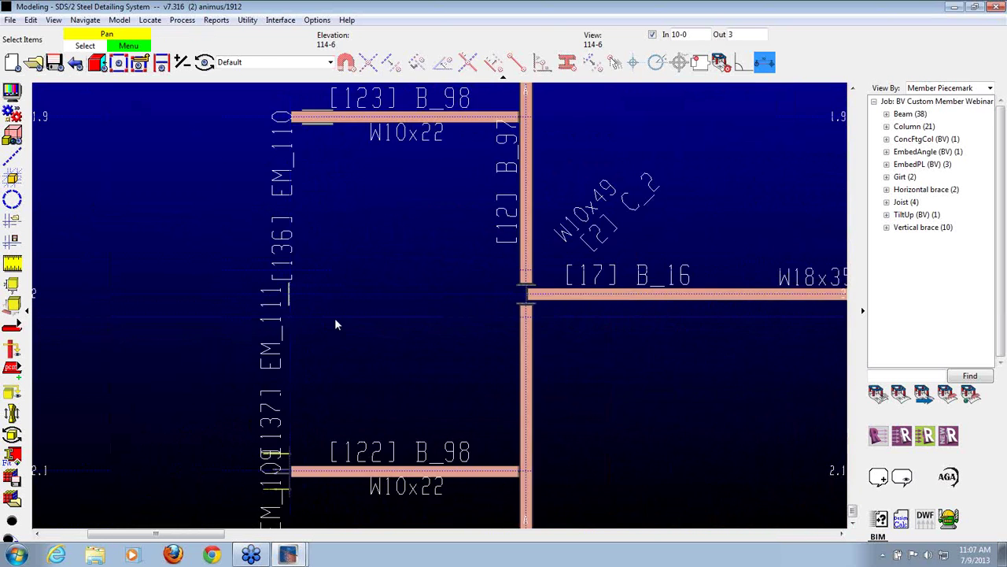
left_click(11, 157)
left_click(361, 240)
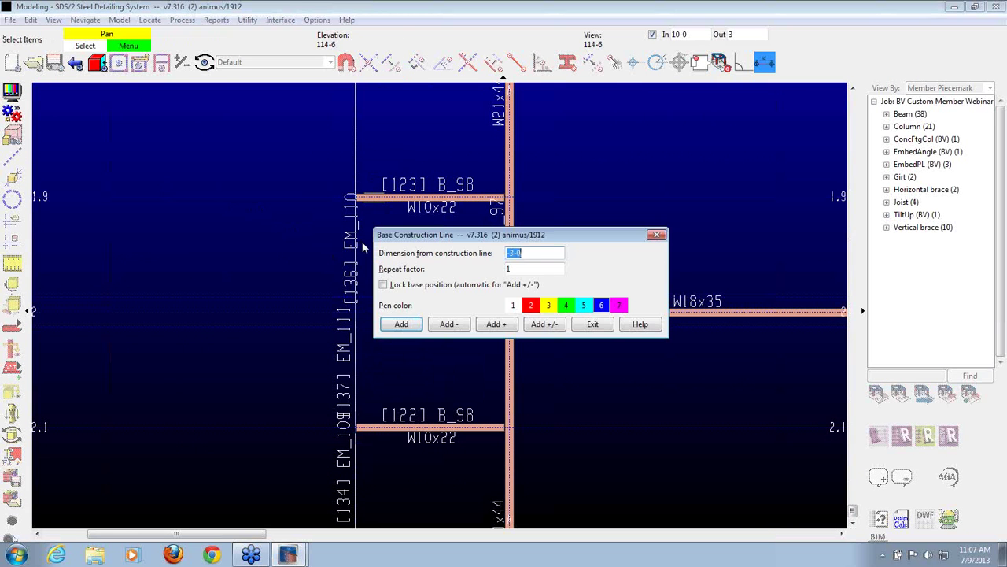
key("Return")
key("Escape")
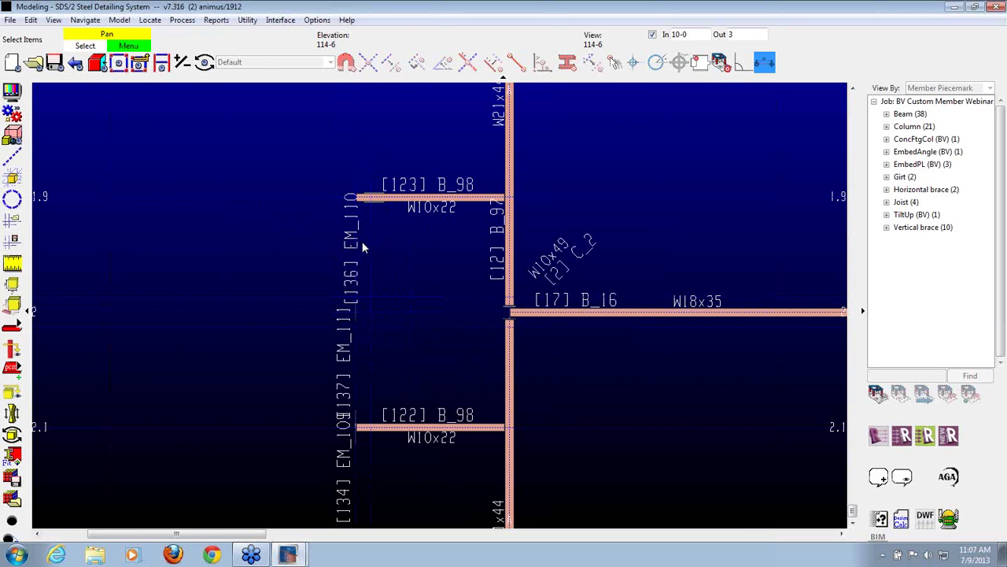
Start a new EmbedPL by reference point and locate its center work point where the new construction line crosses grid 2.
key("a")
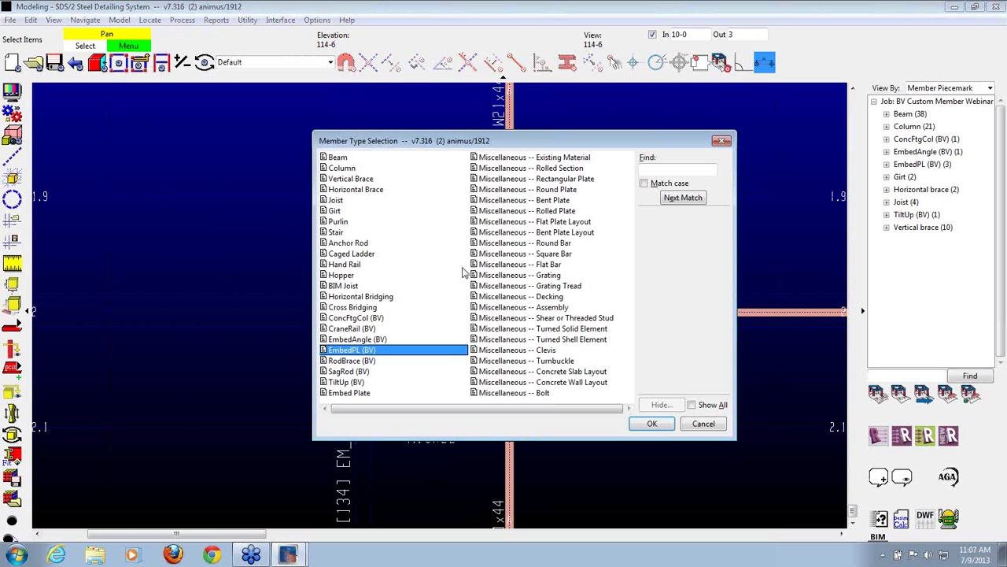
double_click(349, 351)
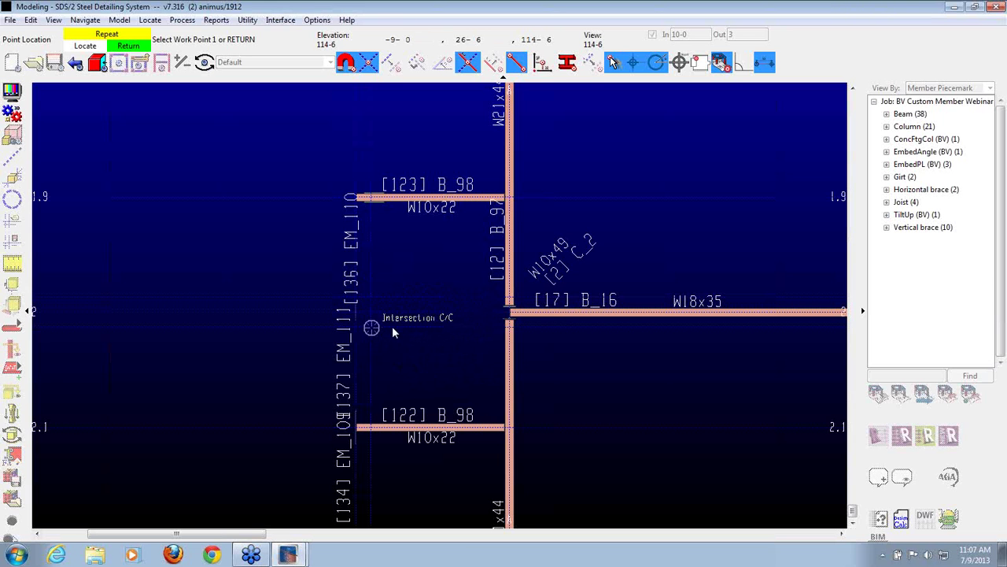
right_click(393, 328)
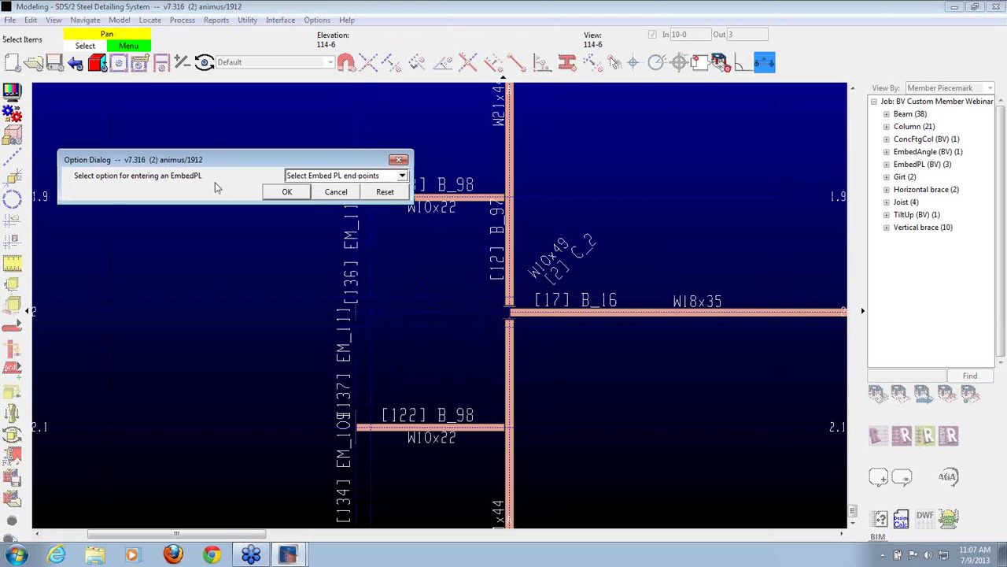
left_click(368, 177)
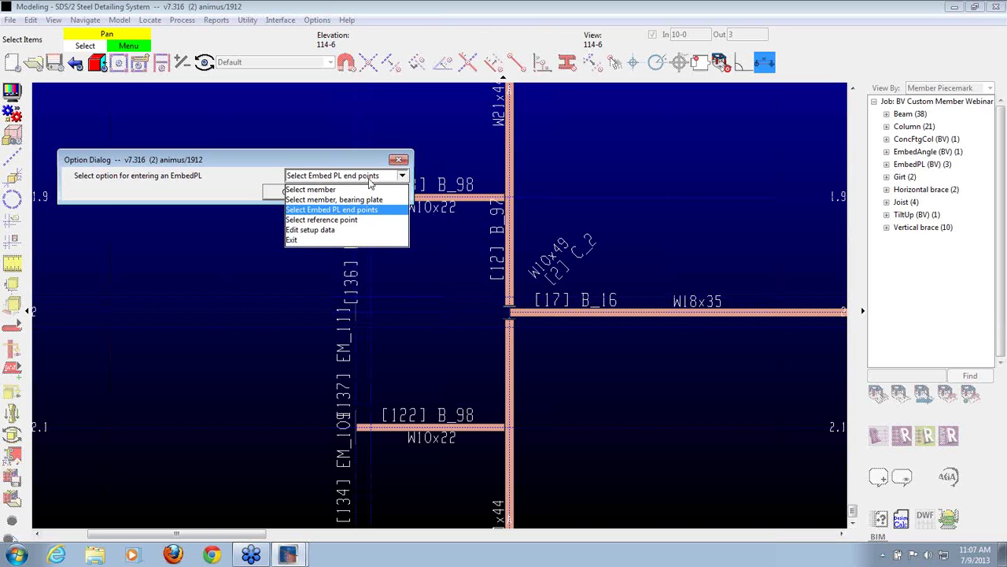
left_click(323, 220)
left_click(287, 192)
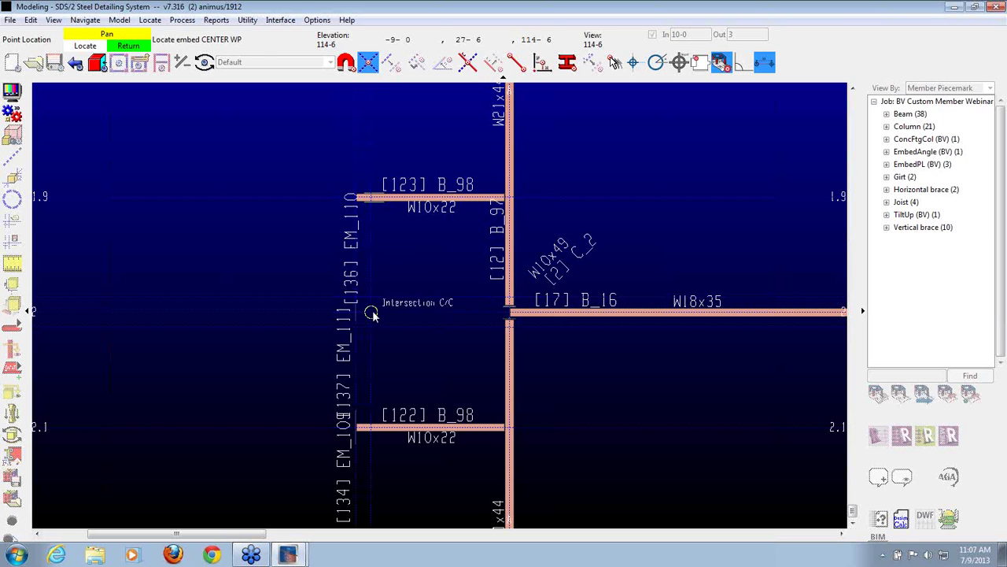
left_click(372, 314)
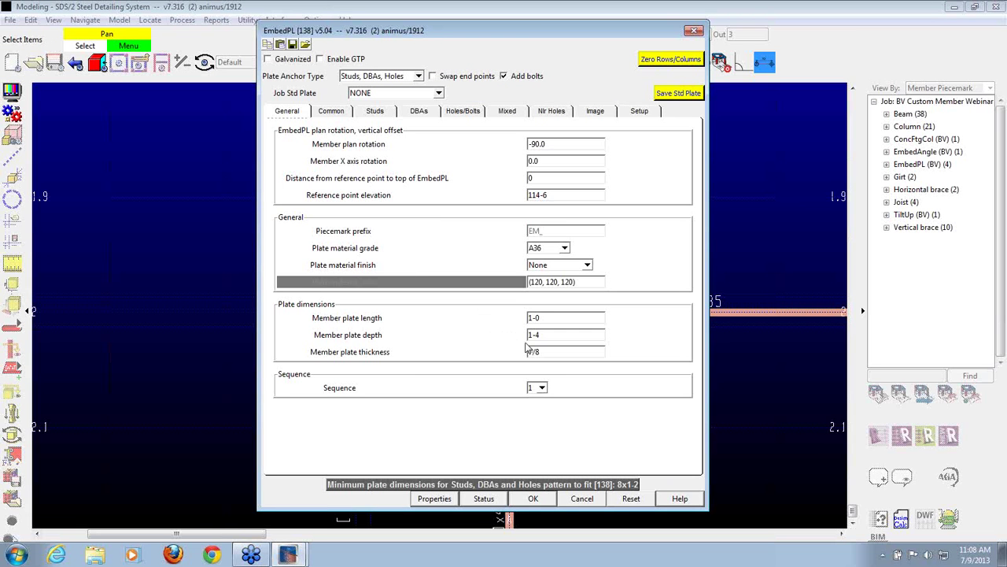
Apply the Michelin_W21 job standard plate to the new EmbedPL, create it, and end EmbedPL entry.
left_click(438, 93)
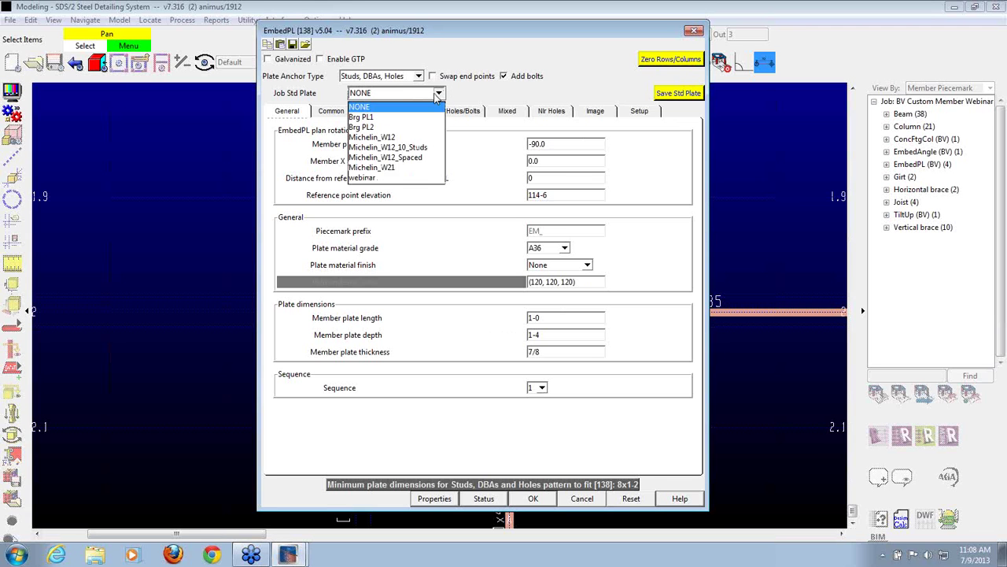
left_click(410, 167)
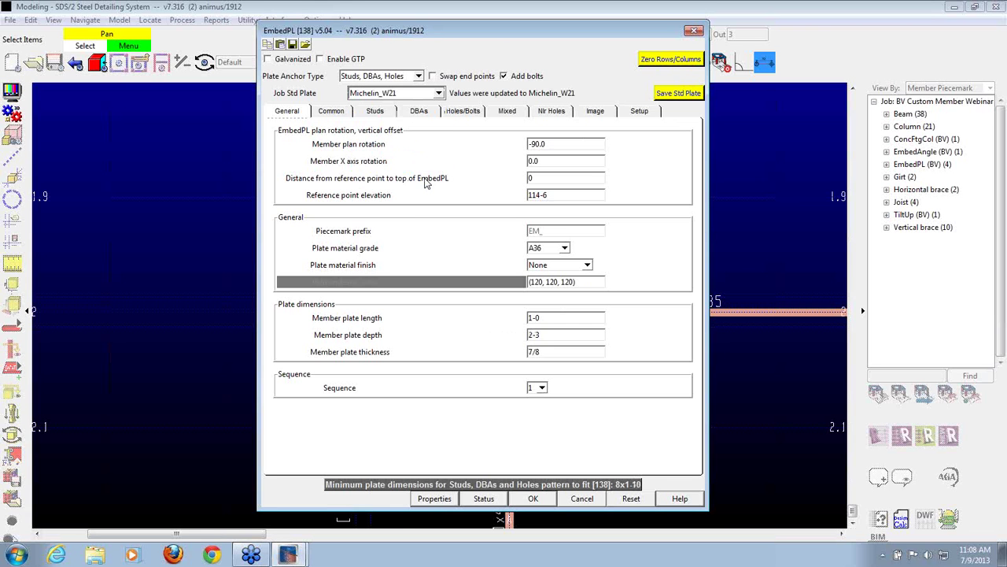
left_click(534, 499)
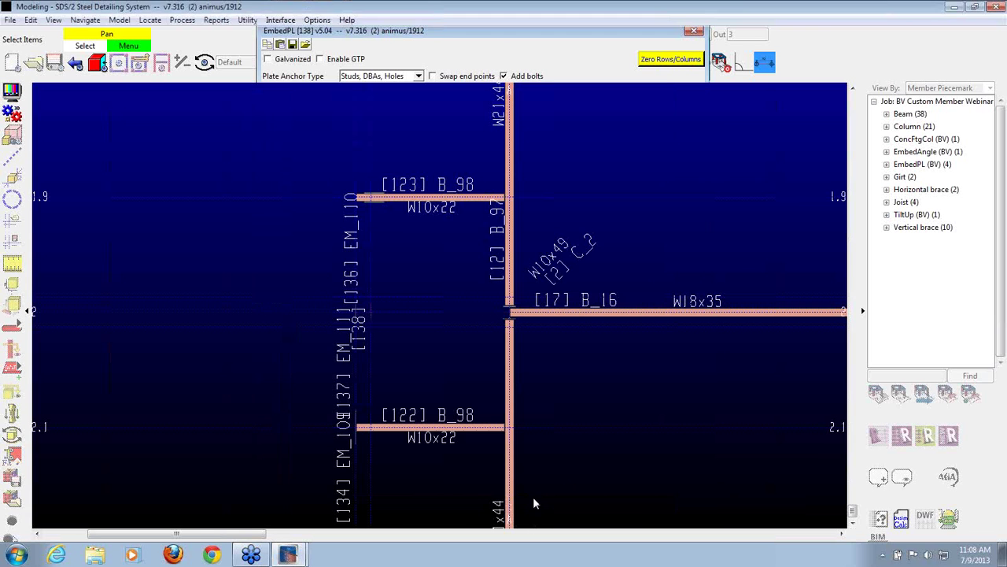
scroll(381, 339, "up", 6)
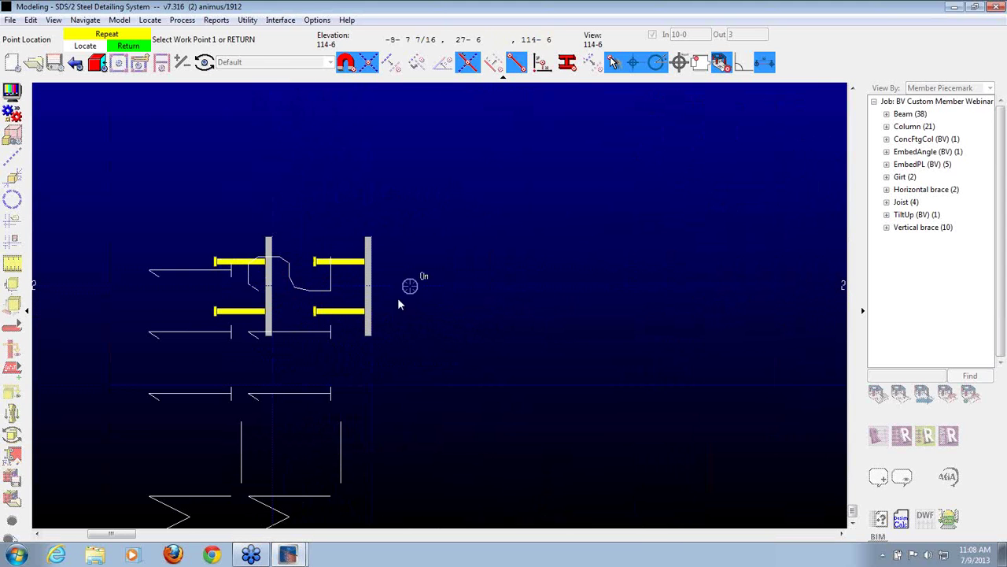
left_click(337, 192)
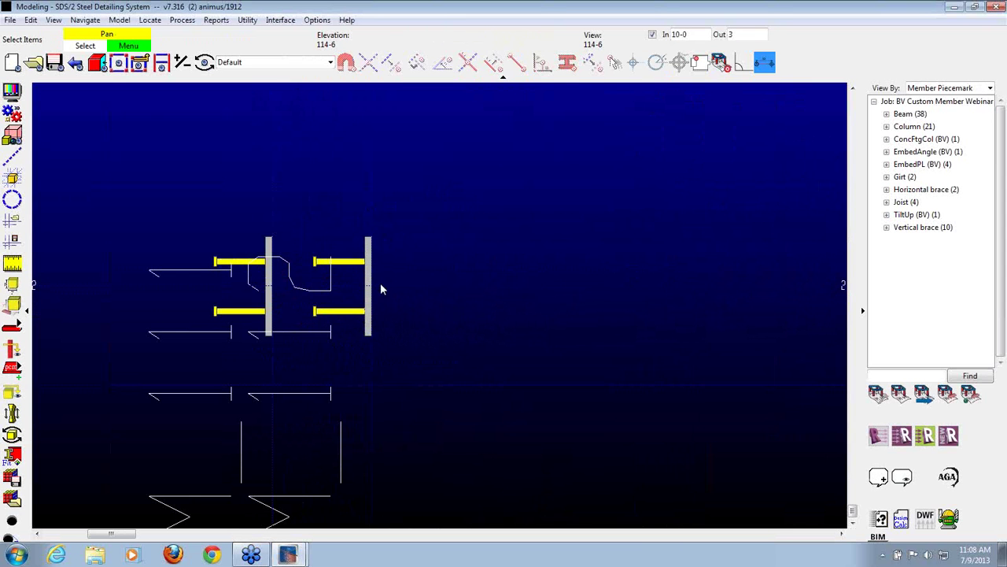
Examine the orientation and studs of embed plate [138] in 3D, select it, and return to the plan view.
middle_click_drag(369, 300, 274, 123, "shift")
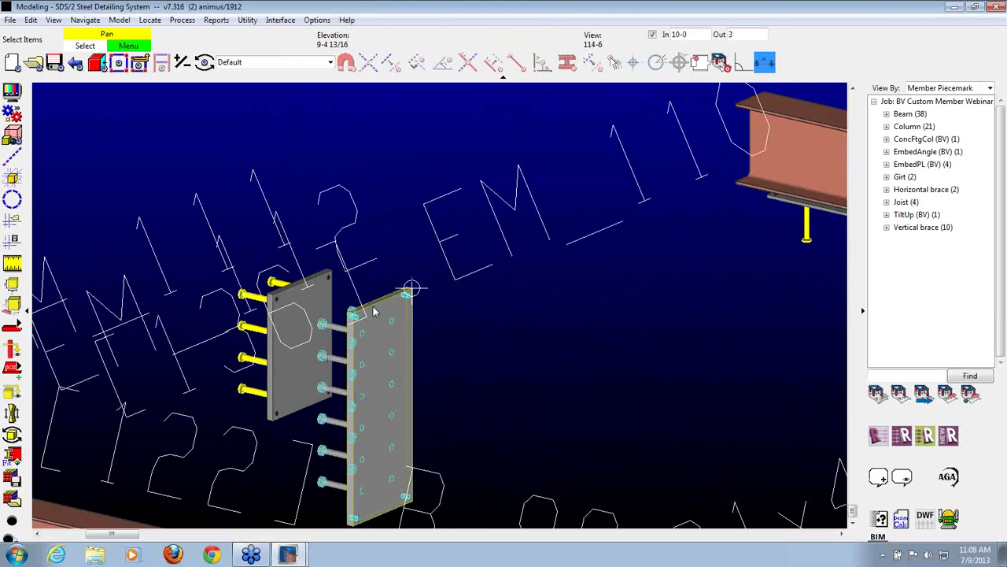
scroll(374, 312, "up", 5)
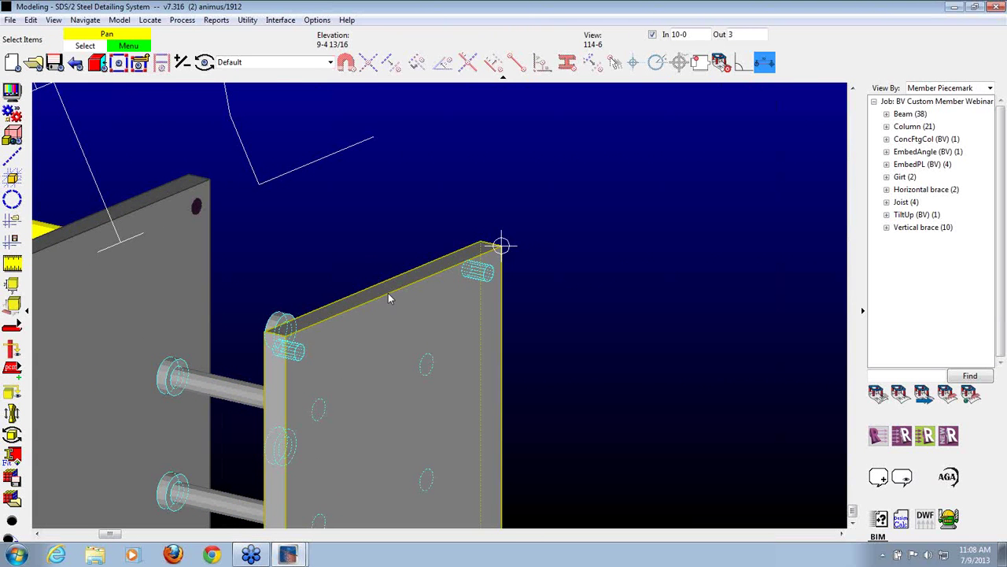
left_click(387, 296)
left_click(80, 65)
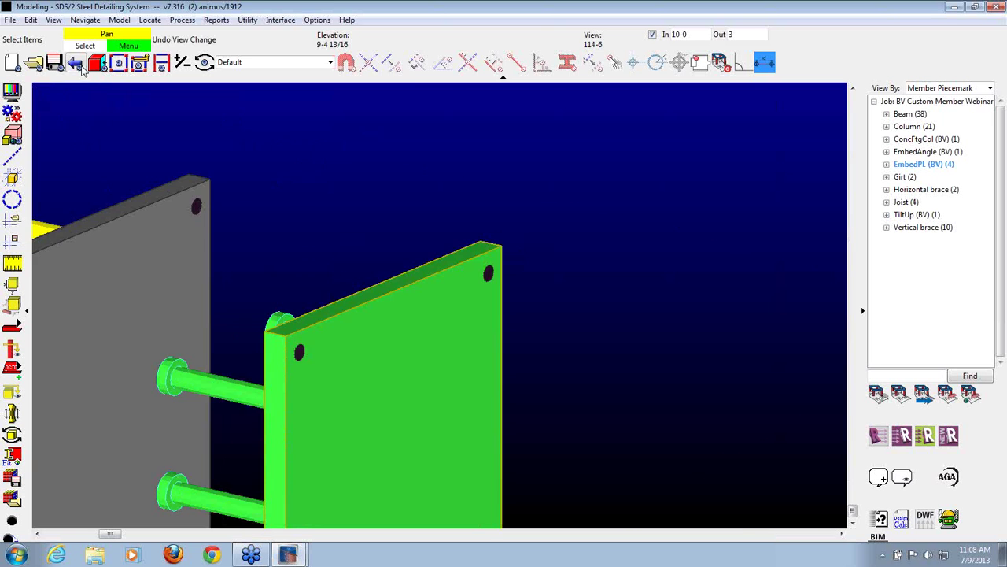
Review the settings of embed plate [138] and close them without changes.
scroll(351, 287, "up", 3)
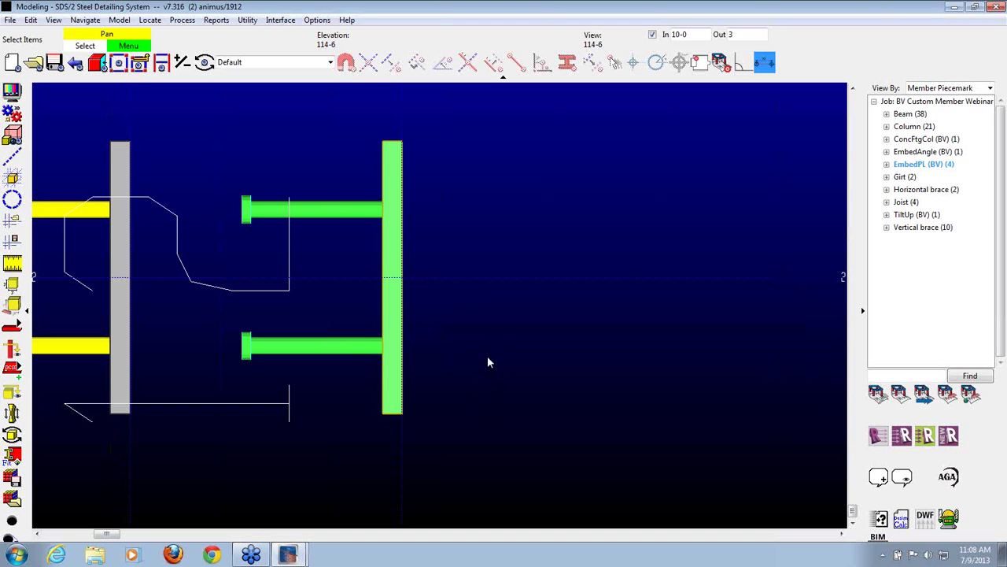
double_click(404, 251)
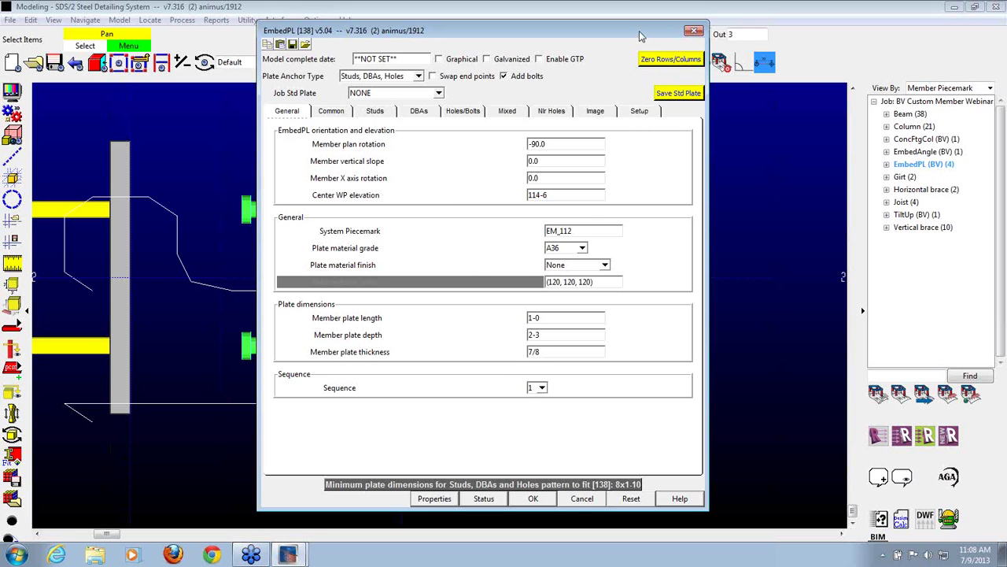
left_click(694, 30)
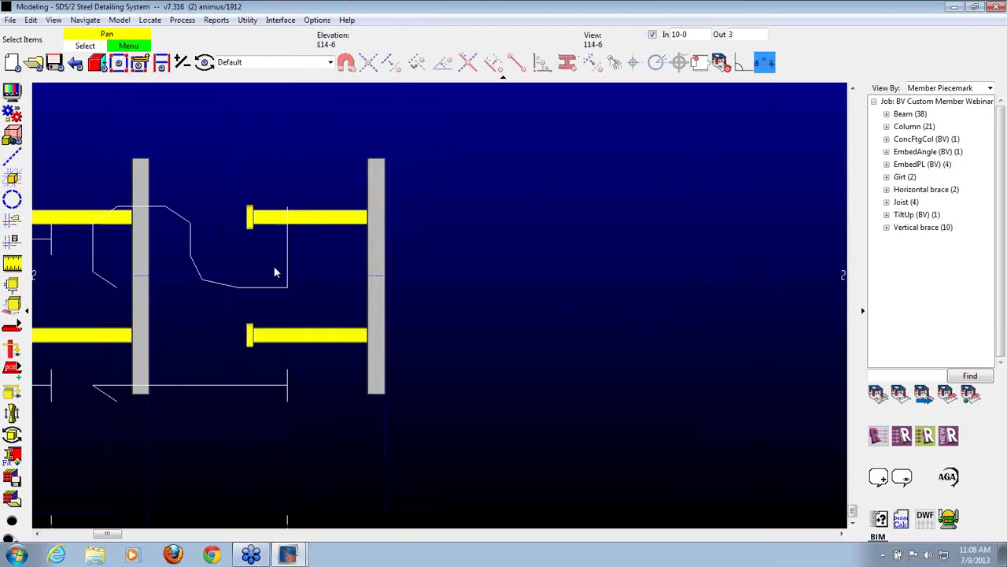
Open the SagRod erection view.
scroll(278, 273, "down", 6)
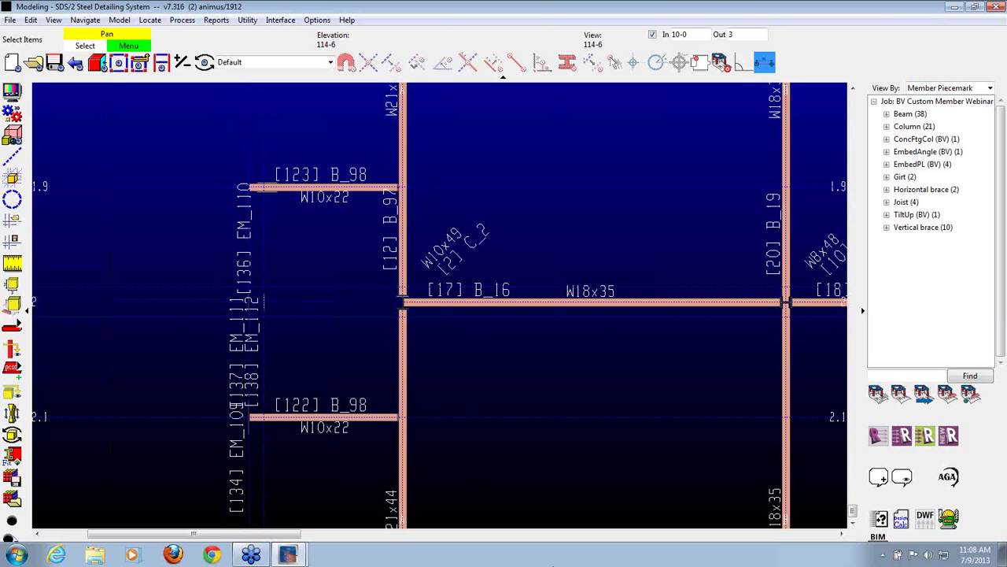
scroll(359, 260, "down", 8)
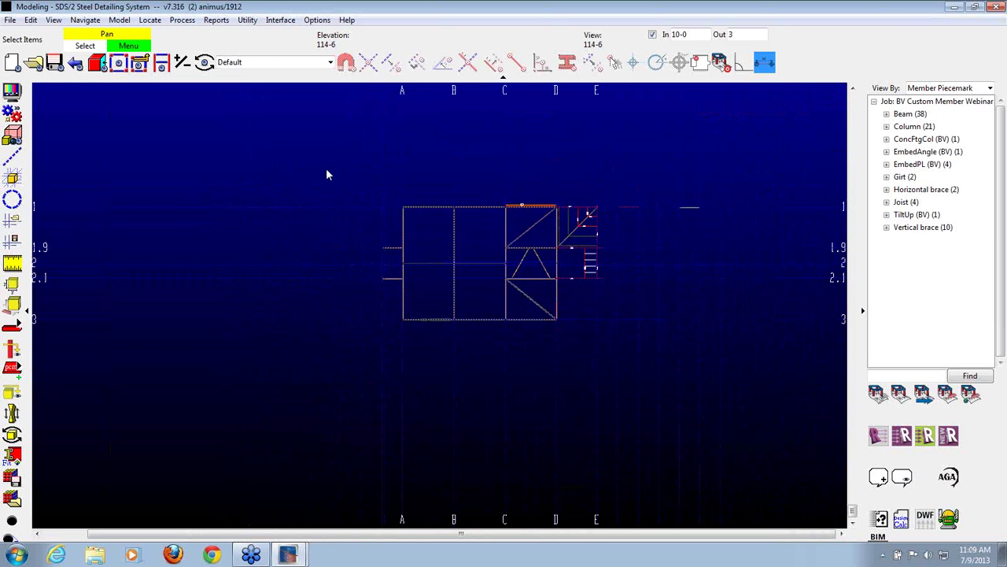
left_click(38, 64)
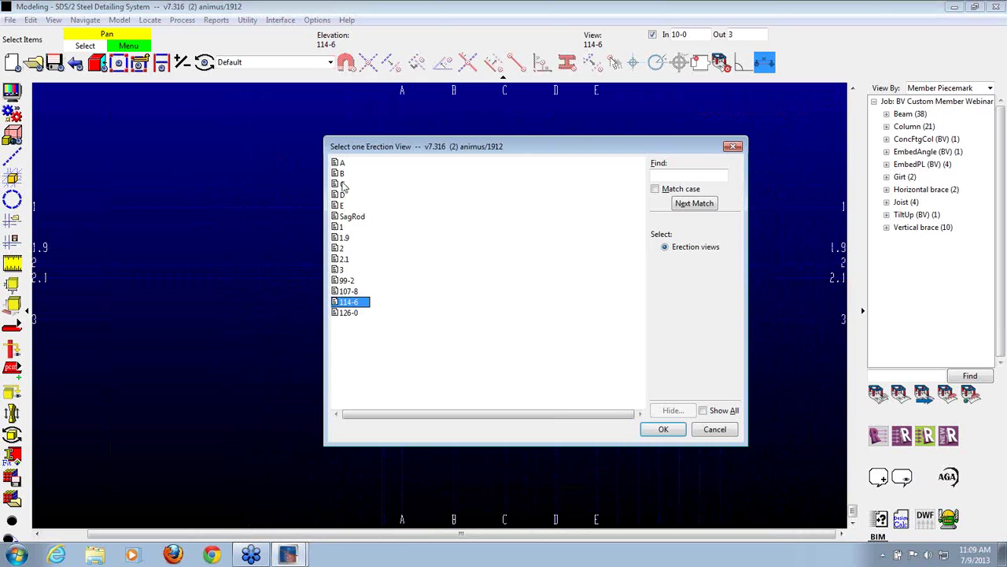
double_click(352, 217)
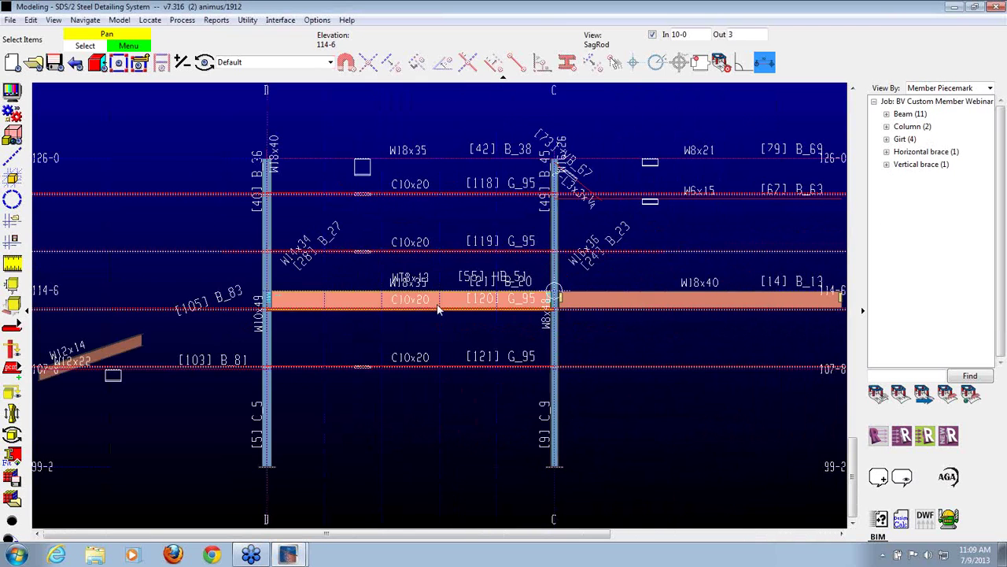
Examine the four girts between columns D and C in 3D and return to the elevation view.
scroll(339, 214, "up", 2)
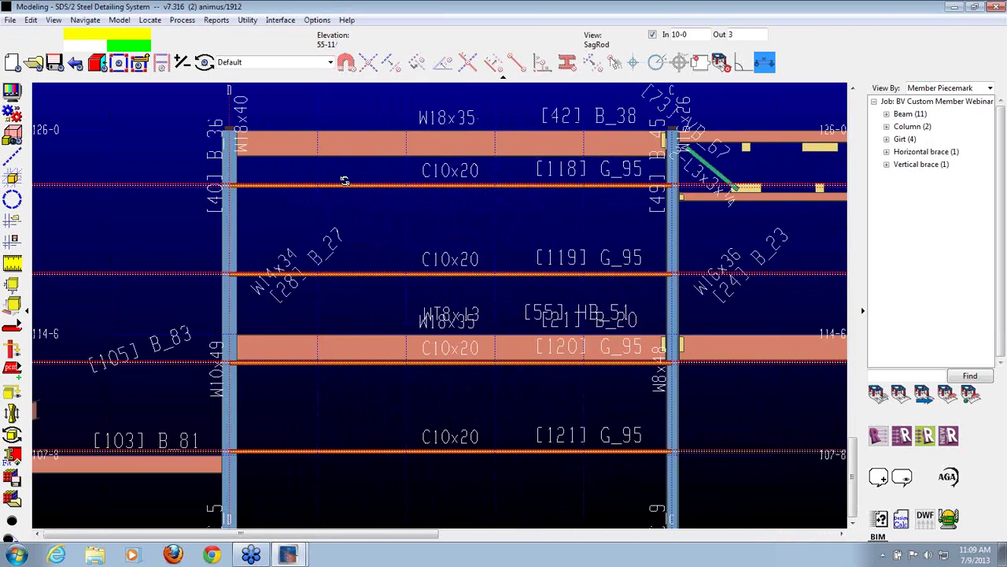
middle_click_drag(344, 180, 439, 297)
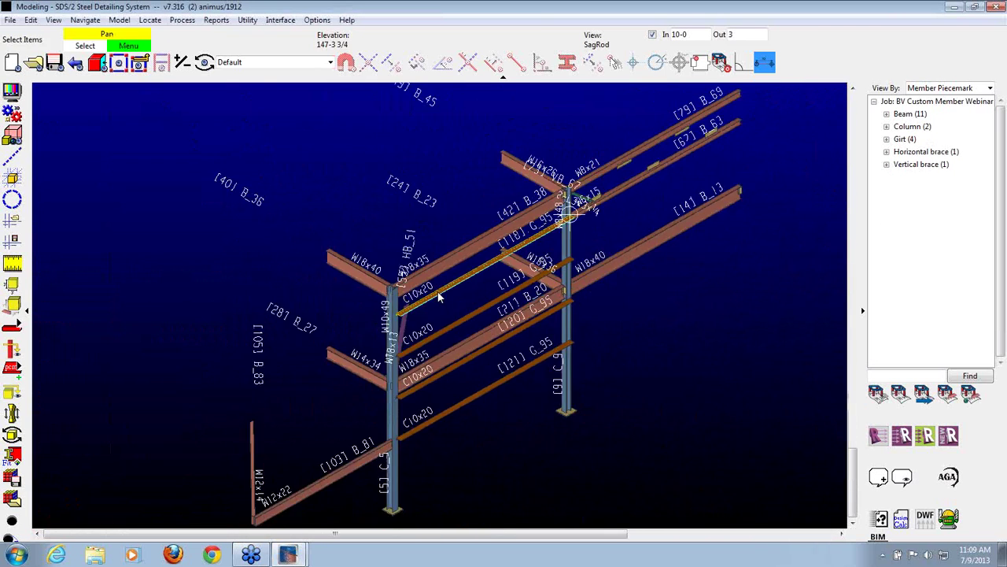
scroll(440, 296, "up", 2)
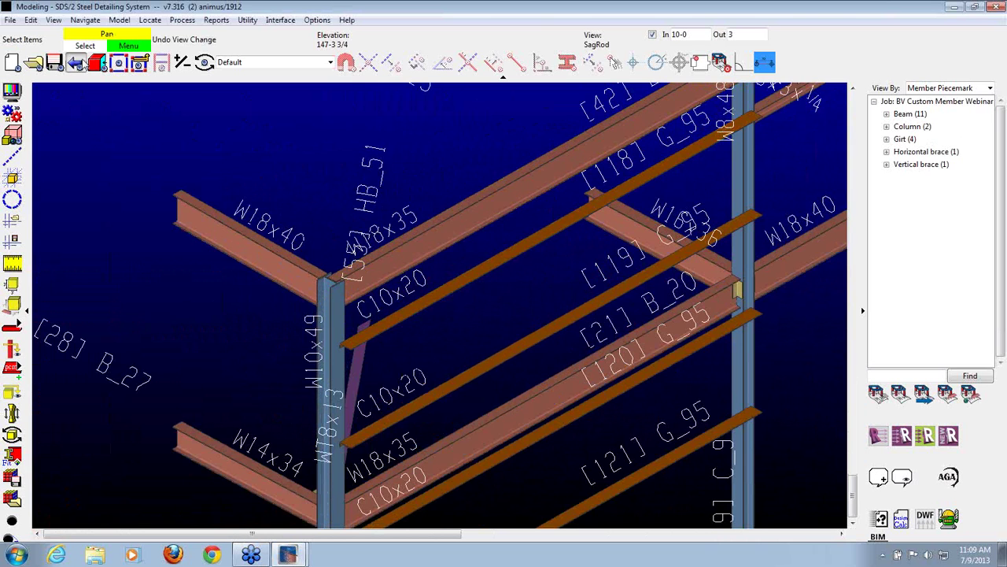
left_click(76, 62)
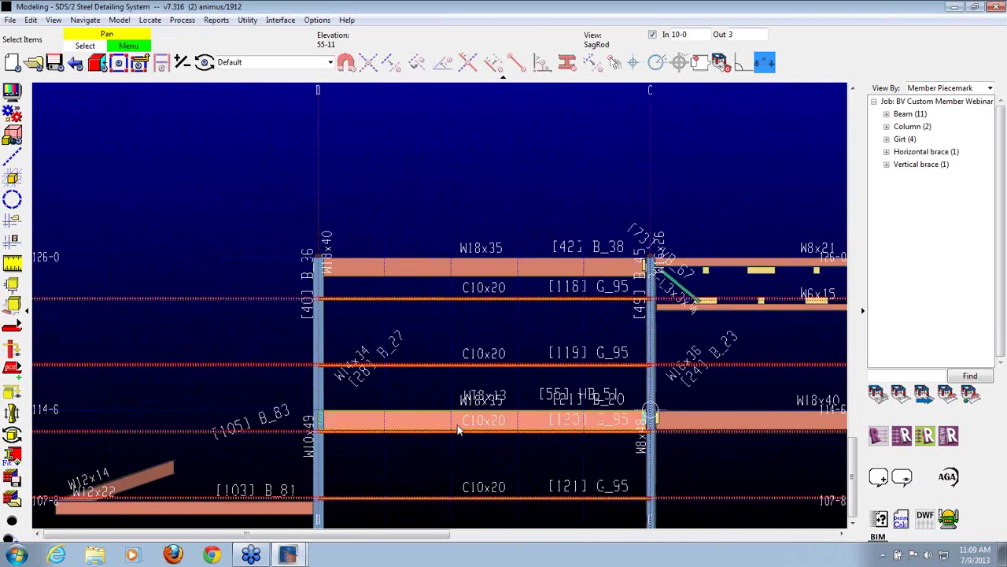
Start a SagRod (BV) member and locate its first point where the construction line nearest grid D meets the top of girt [119].
scroll(467, 229, "up", 2)
scroll(358, 268, "up", 2)
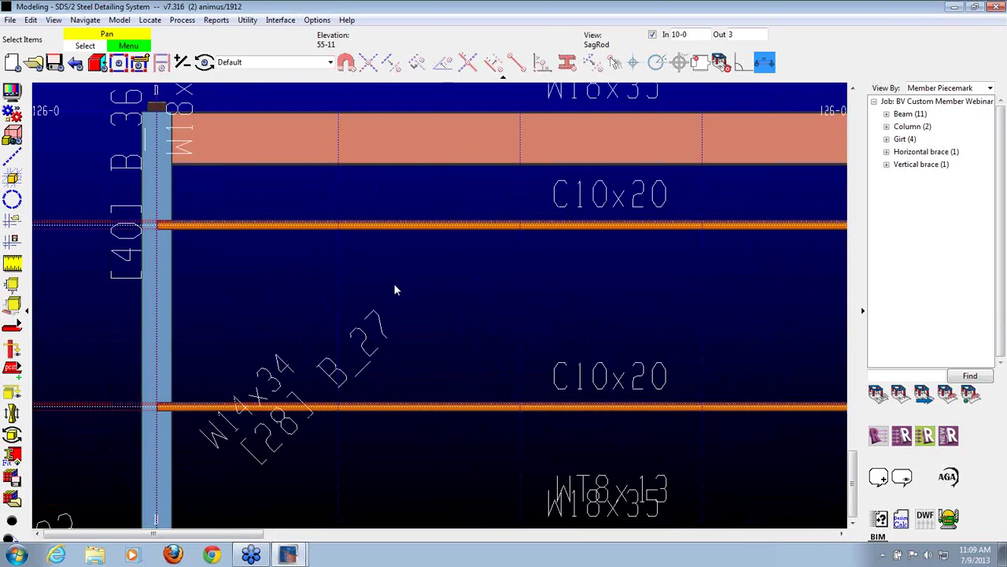
key("a")
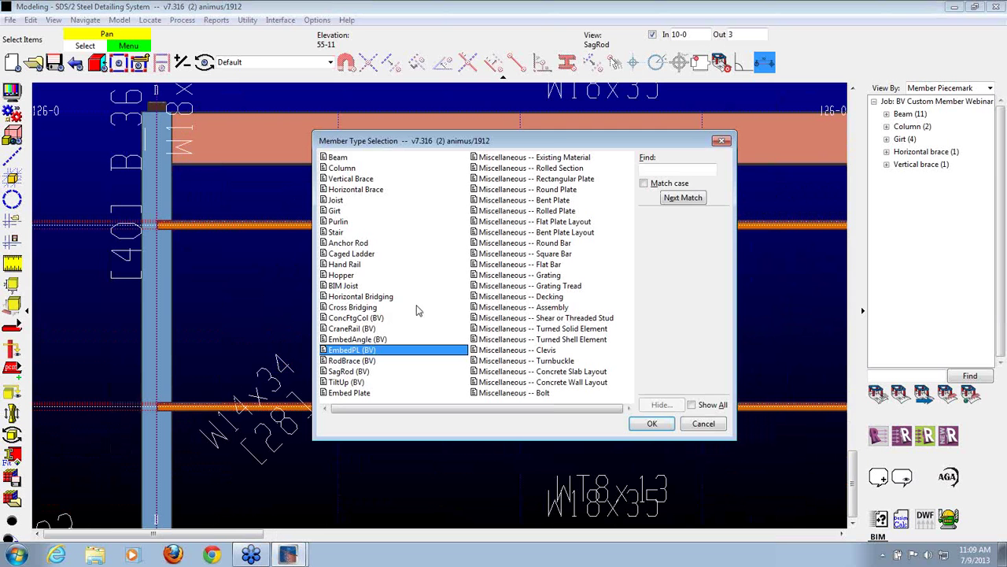
double_click(356, 373)
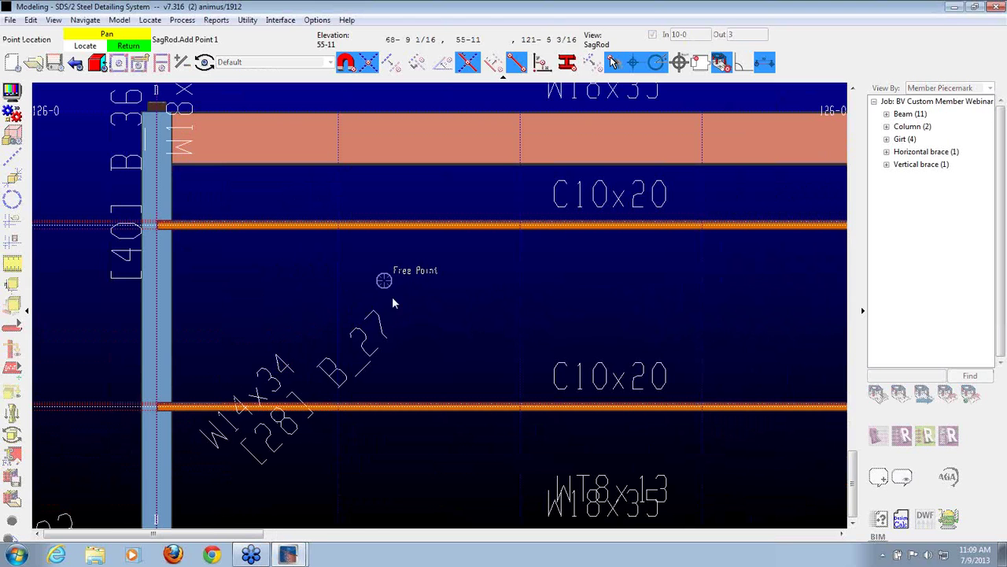
scroll(352, 434, "up", 5)
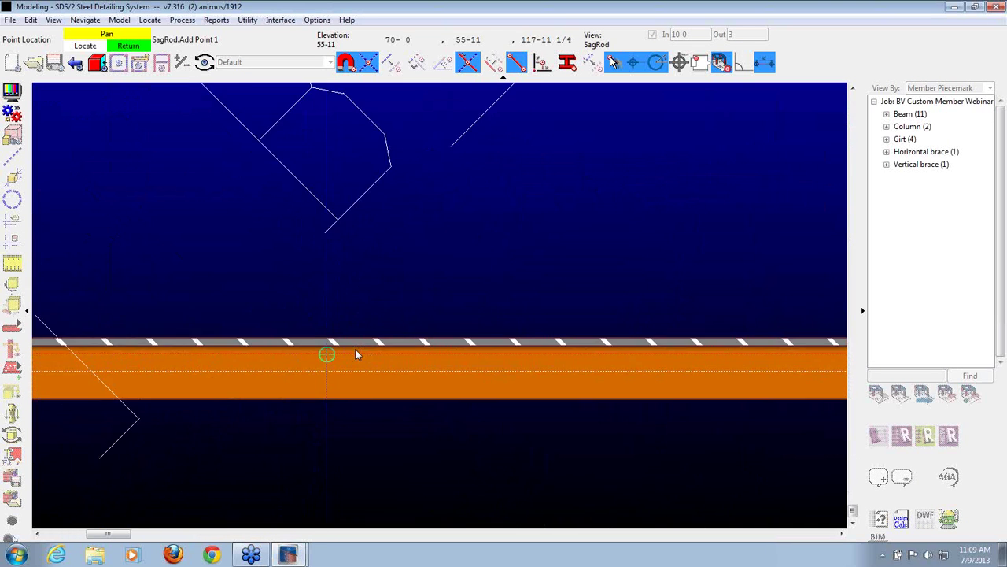
left_click(296, 344)
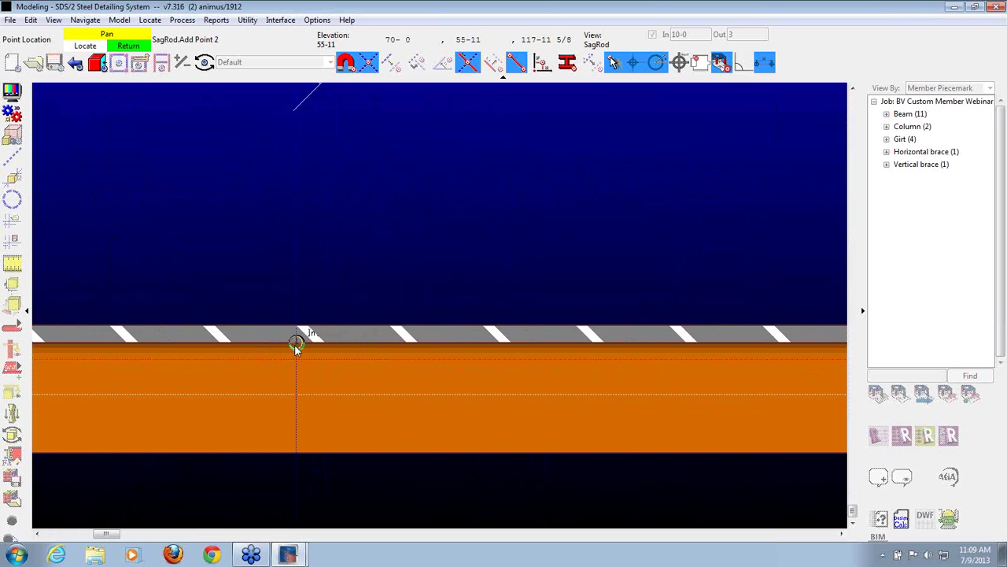
Locate the sag rod's second point where the same construction line meets the top of girt [118], and choose the Straight rod type.
scroll(293, 346, "down", 3)
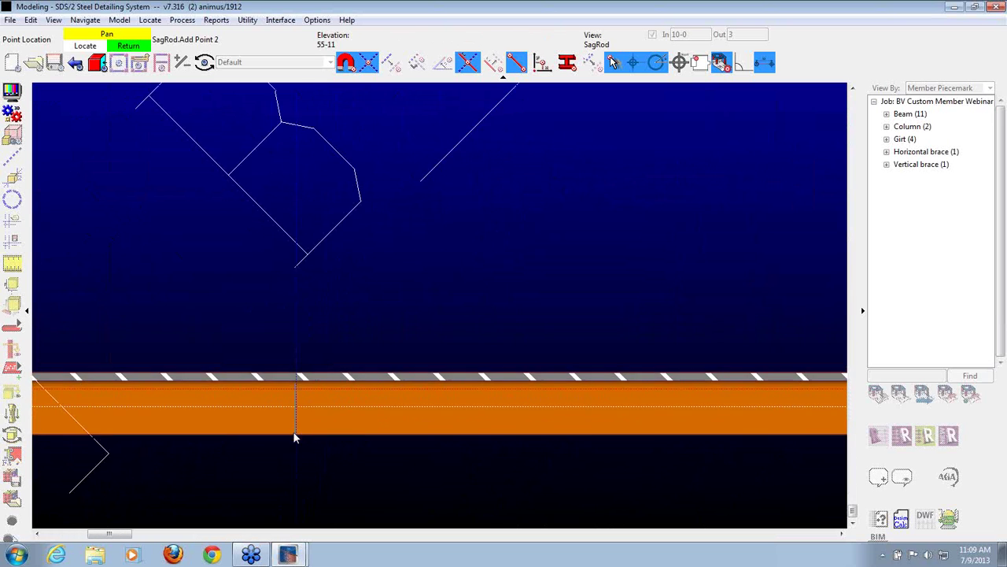
scroll(299, 359, "down", 3)
scroll(290, 229, "up", 5)
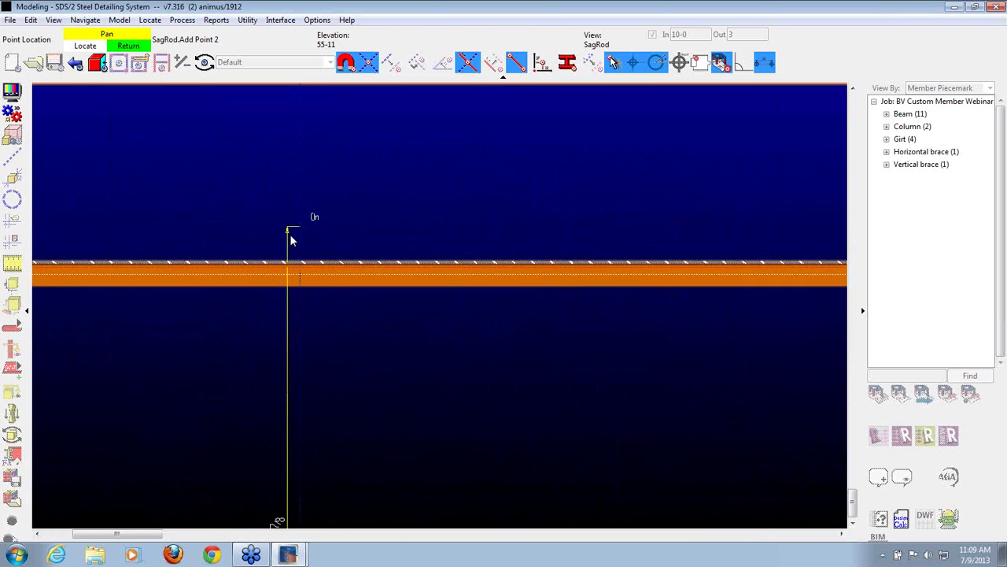
left_click(313, 293)
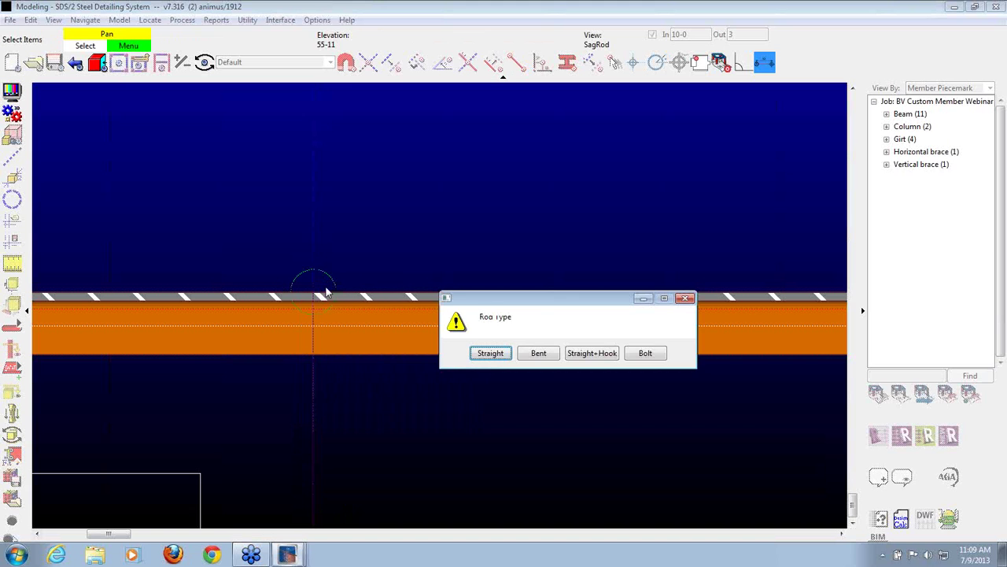
left_click_drag(554, 302, 537, 221)
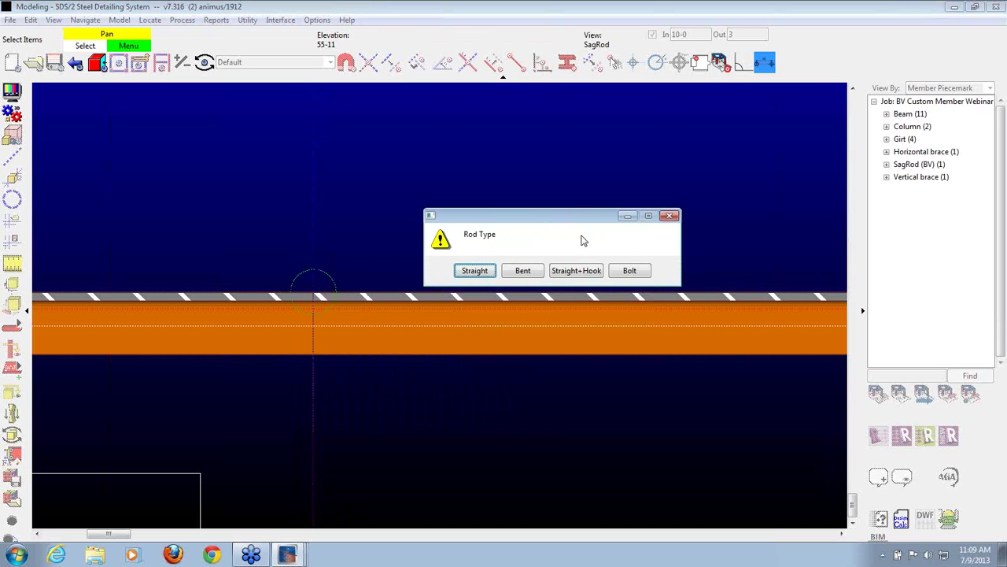
left_click(484, 270)
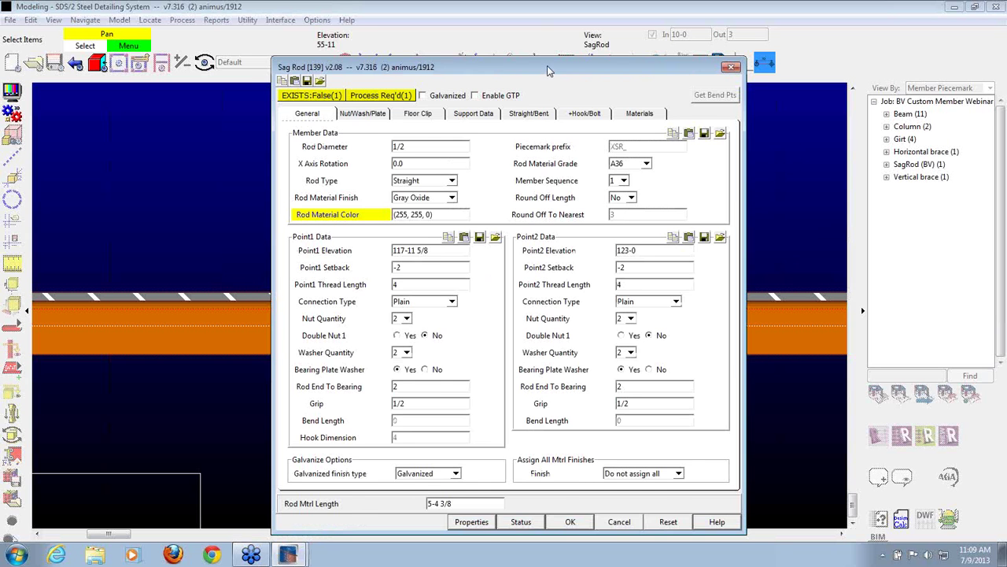
Review the available rod types and the length round-off options for the sag rod, keeping Straight and No.
left_click_drag(548, 70, 570, 44)
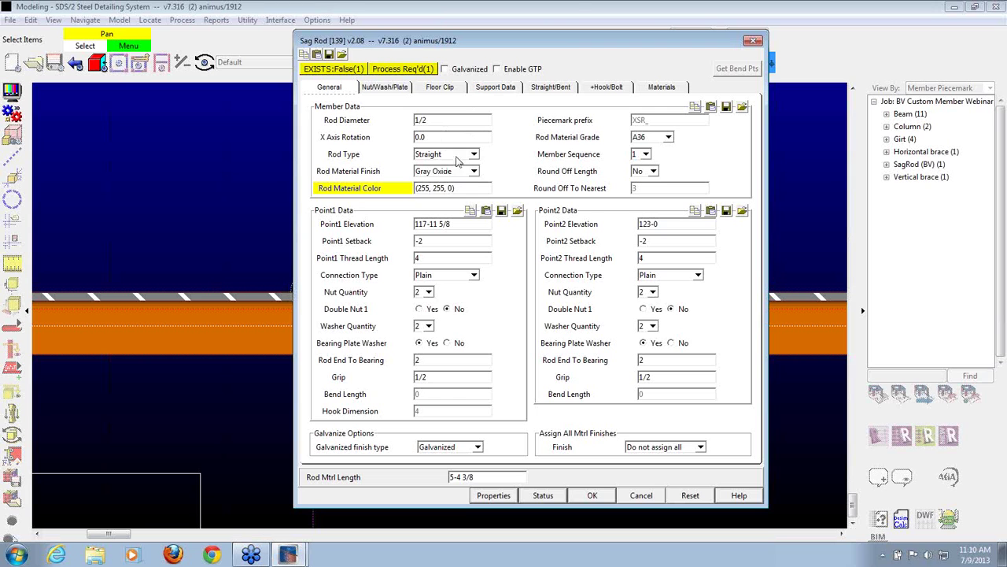
left_click(457, 158)
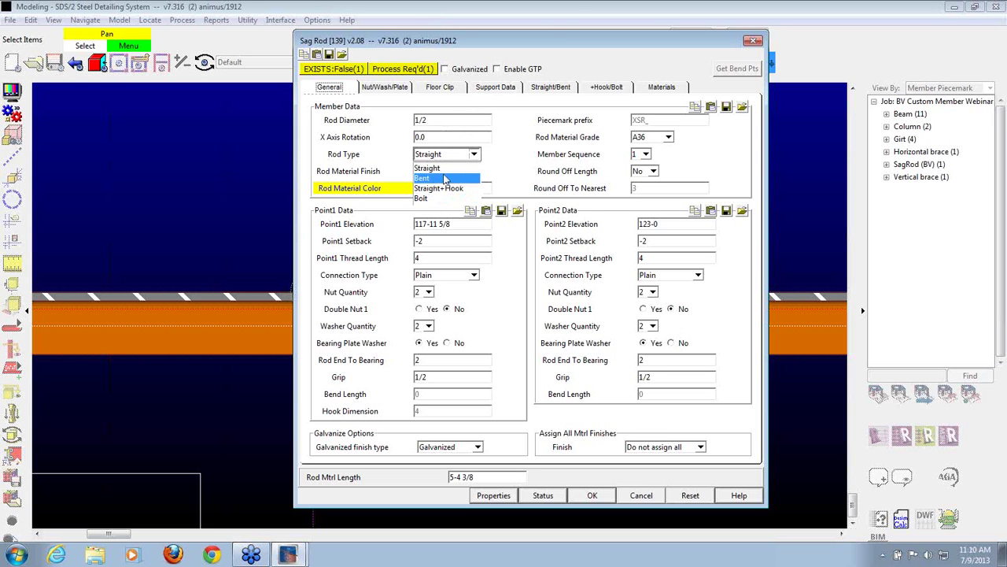
left_click(461, 167)
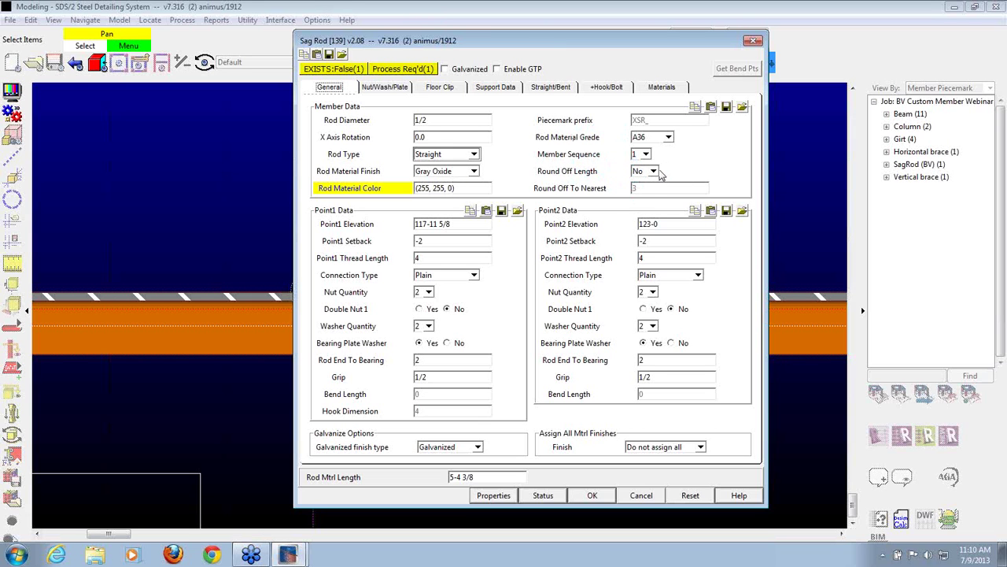
left_click(653, 172)
left_click(656, 173)
Set the sag rod's connection type to Web/Flgs Hole at both Point1 and Point2.
left_click(474, 276)
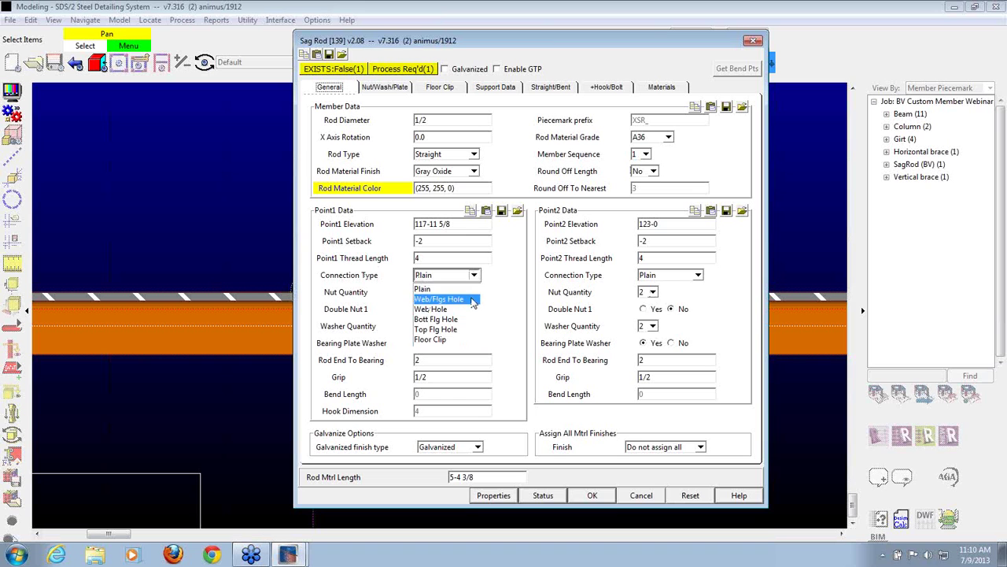
left_click(438, 299)
left_click(697, 275)
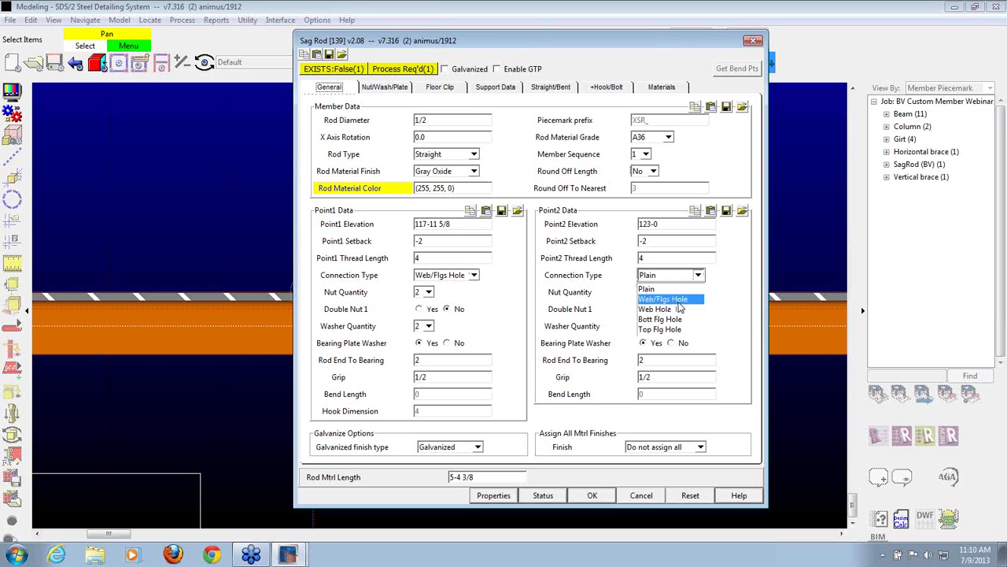
left_click(664, 300)
left_click(474, 276)
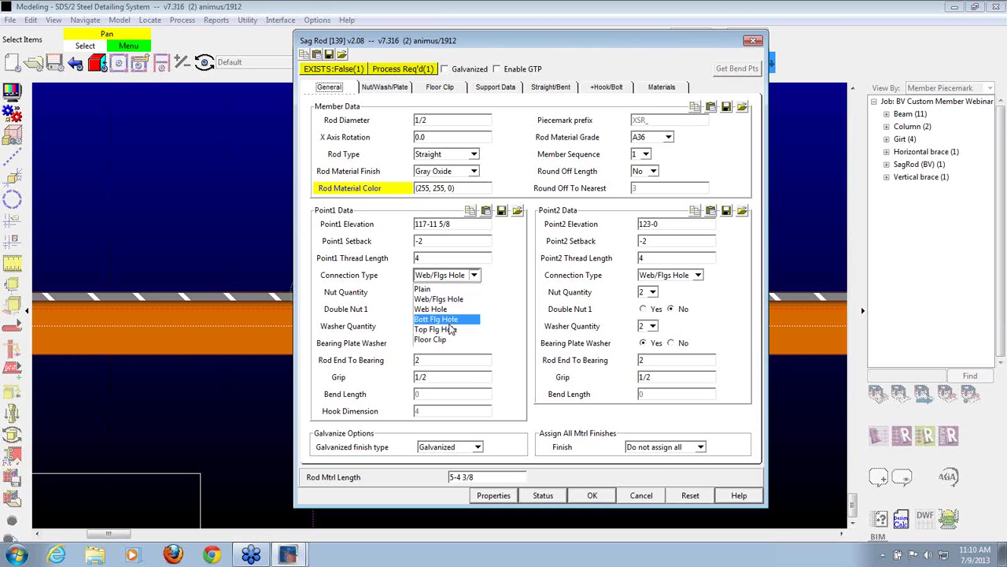
left_click(453, 300)
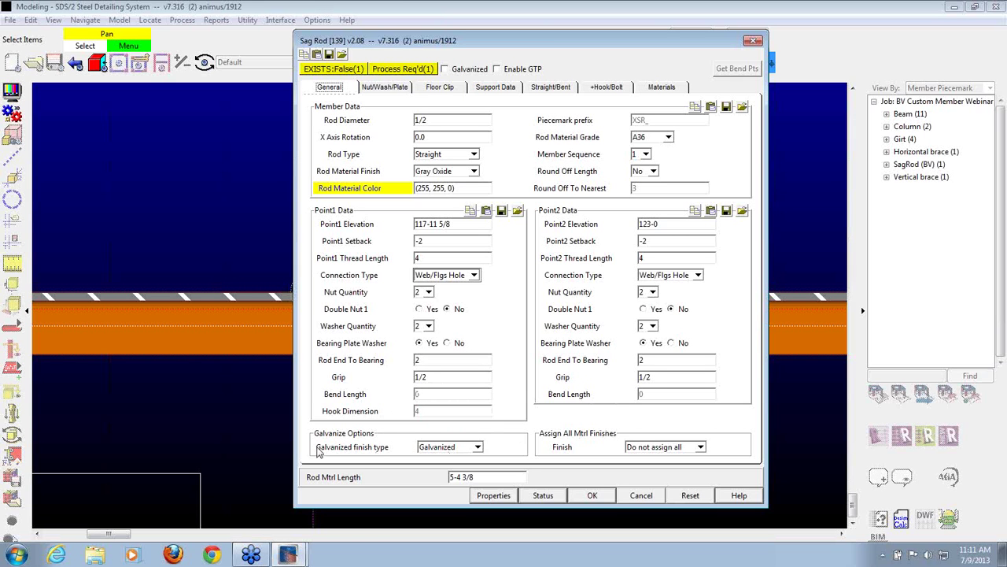
Review the galvanized finish types and the finishes assignable to all materials, keeping Galvanized and Do not assign all.
left_click(443, 447)
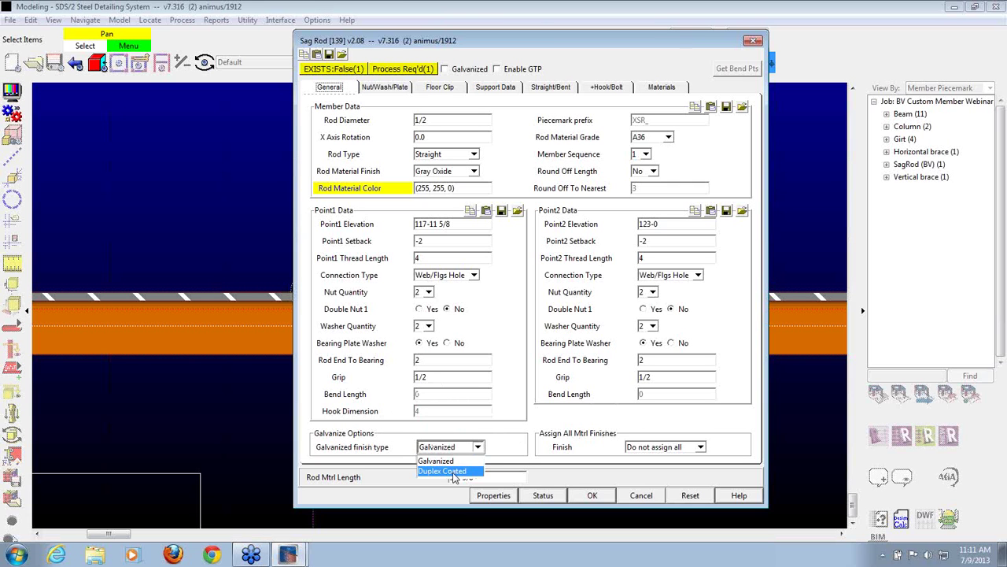
left_click(456, 463)
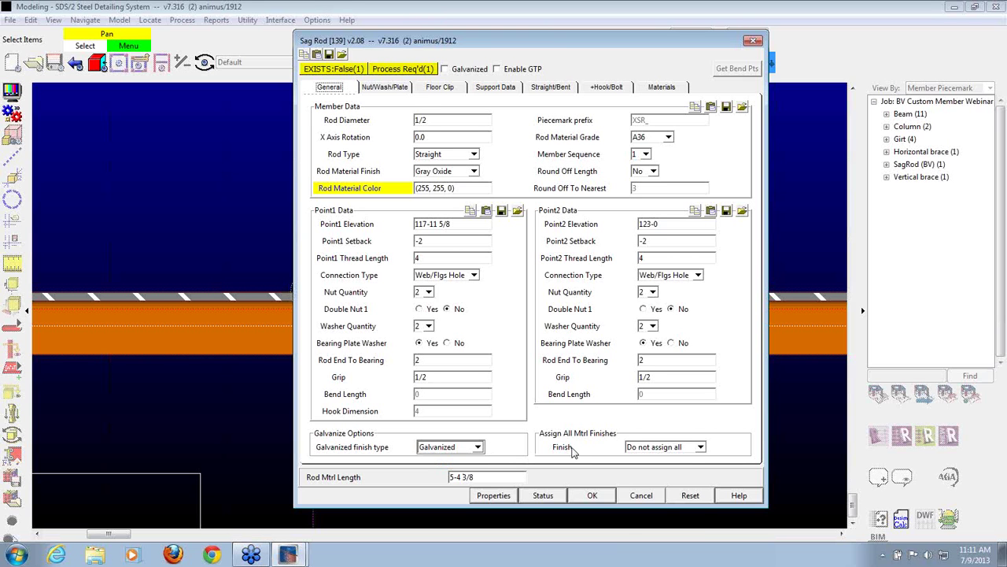
left_click(679, 451)
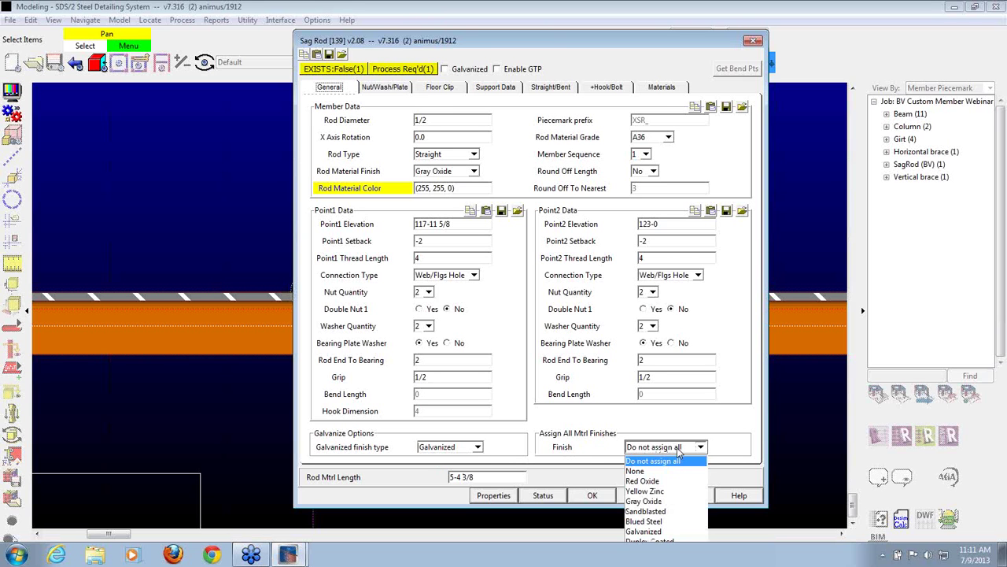
left_click(622, 432)
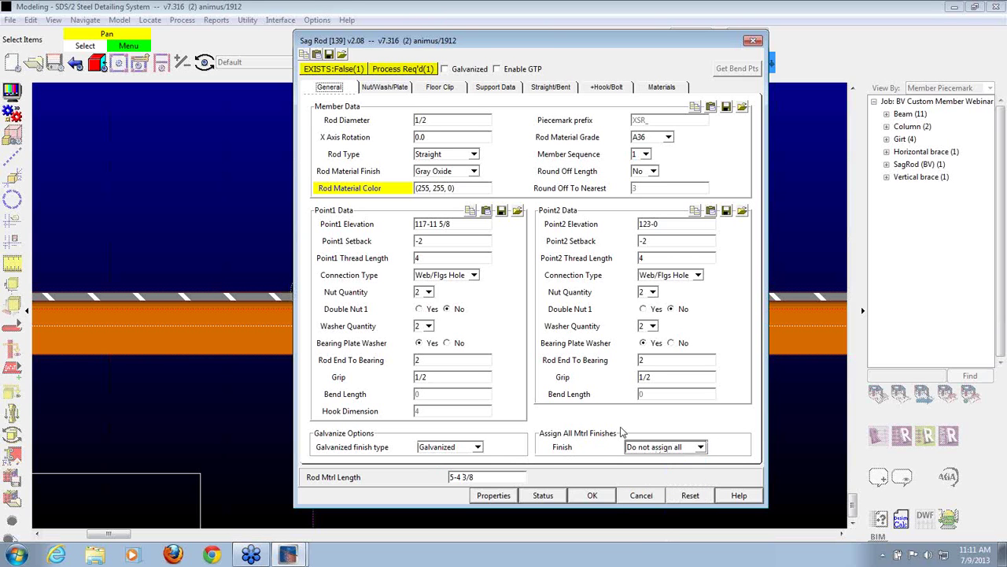
left_click_drag(635, 40, 611, 20)
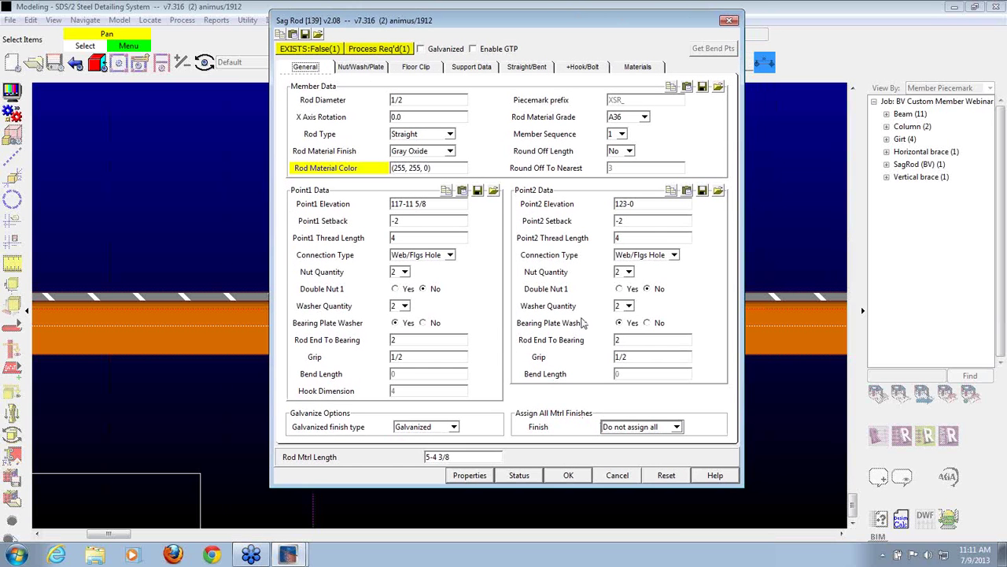
left_click(675, 429)
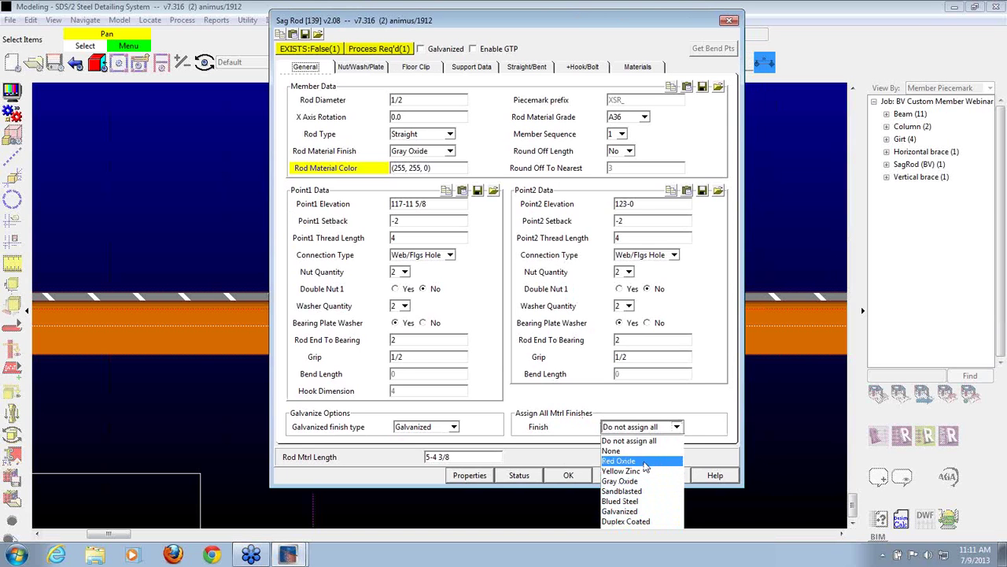
left_click(678, 403)
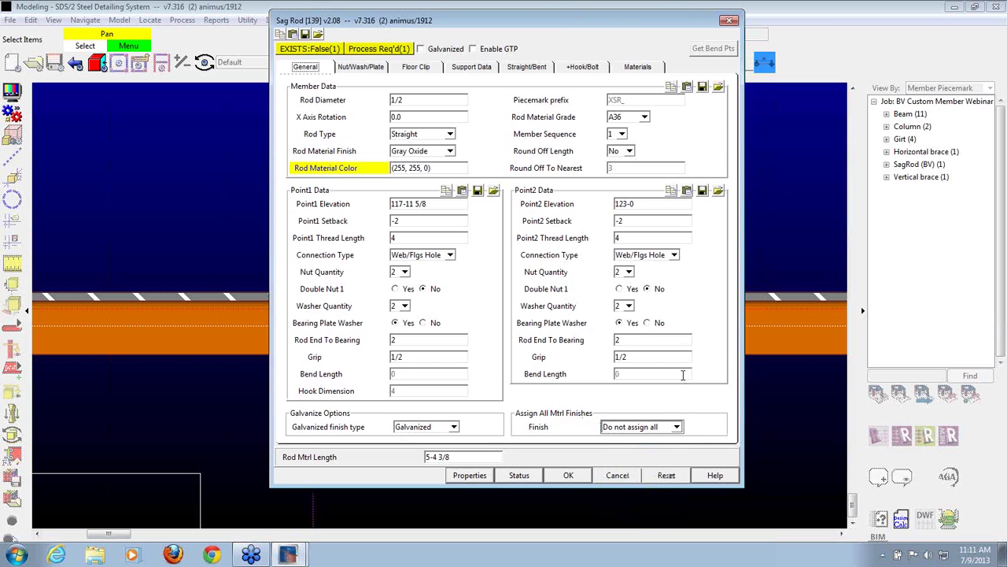
Check the nut, washer and bearing plate data, accept the sag rod settings, and process the member to create its solids.
left_click(368, 67)
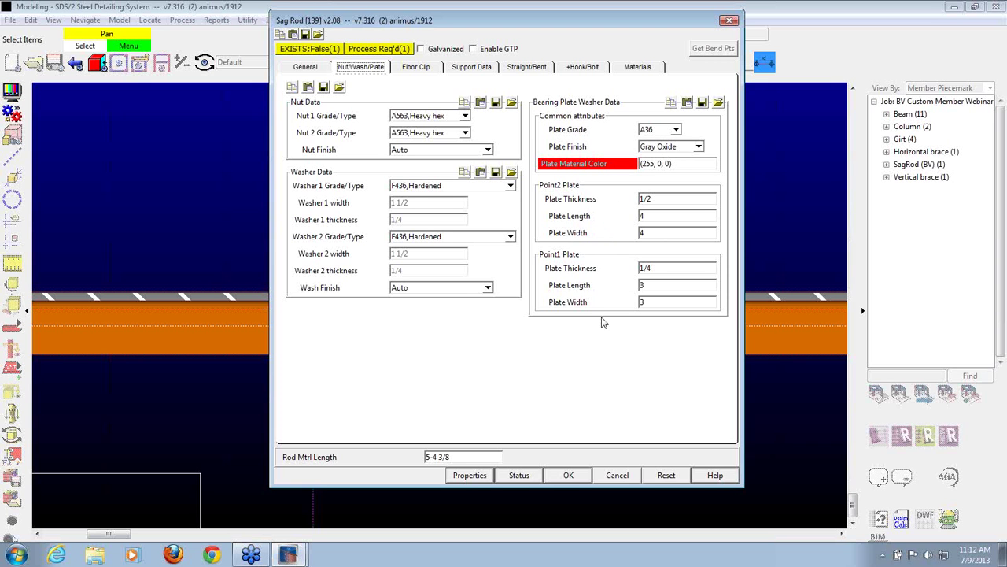
left_click(568, 476)
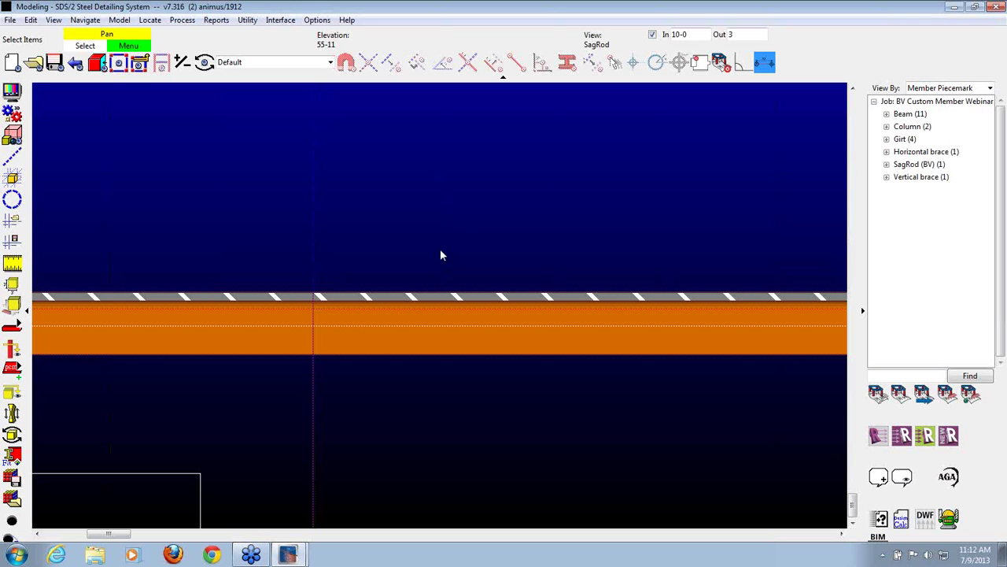
key("a")
key("Return")
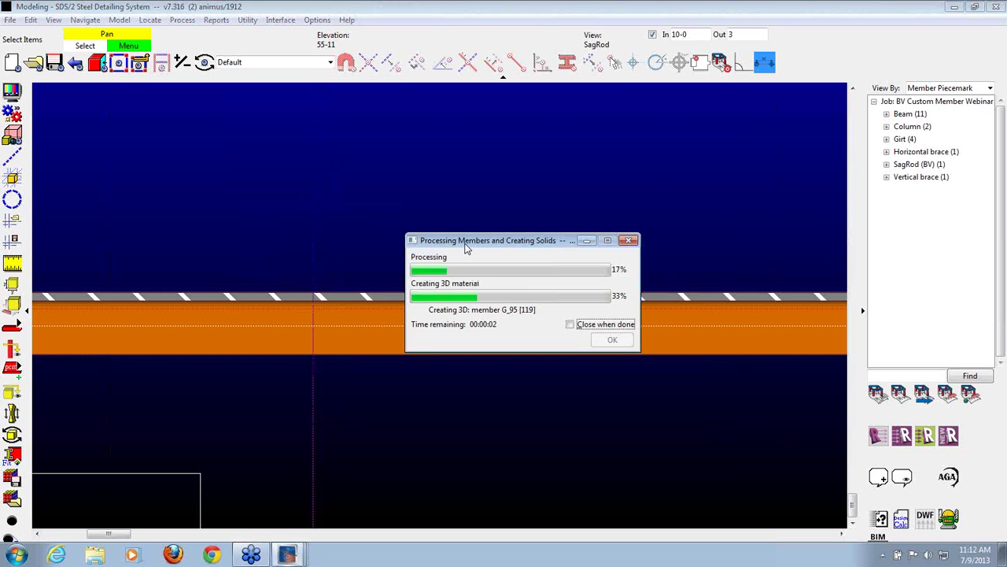
key("Return")
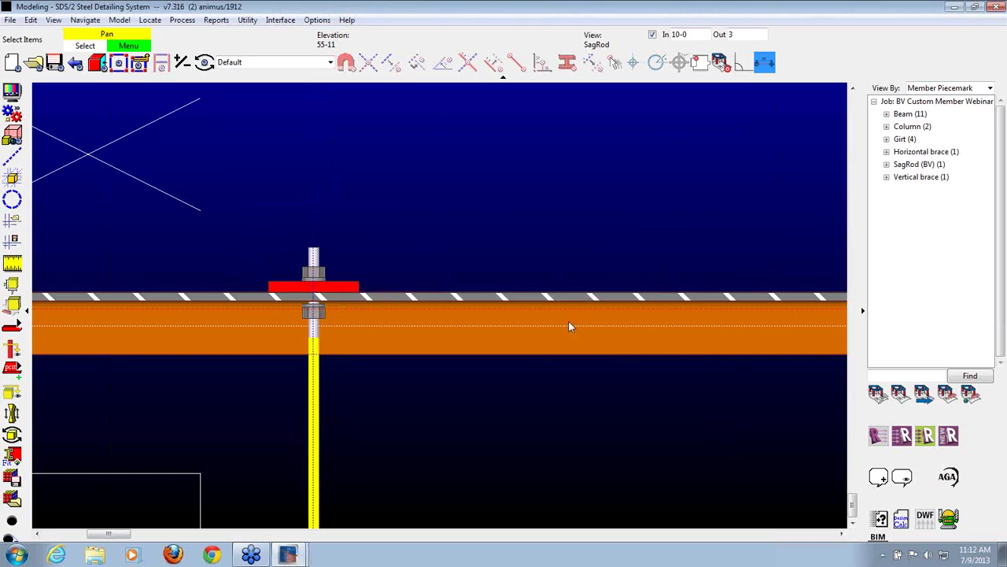
Examine the sag rod in 3D, including its nuts and bearing plate where it passes through girts [118] and [119].
scroll(416, 206, "down", 6)
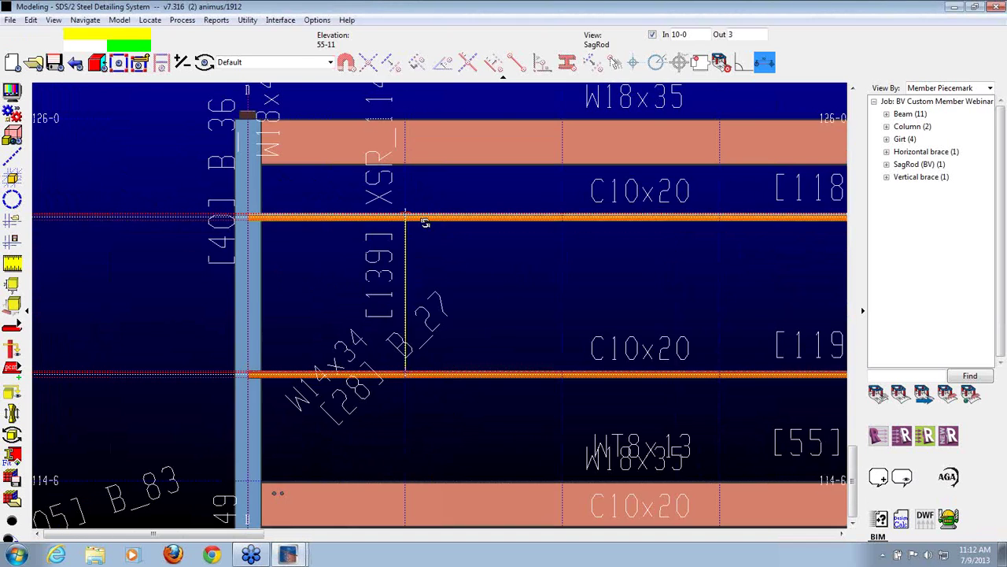
middle_click_drag(425, 223, 389, 236, "shift")
scroll(389, 237, "down", 5)
scroll(351, 276, "up", 5)
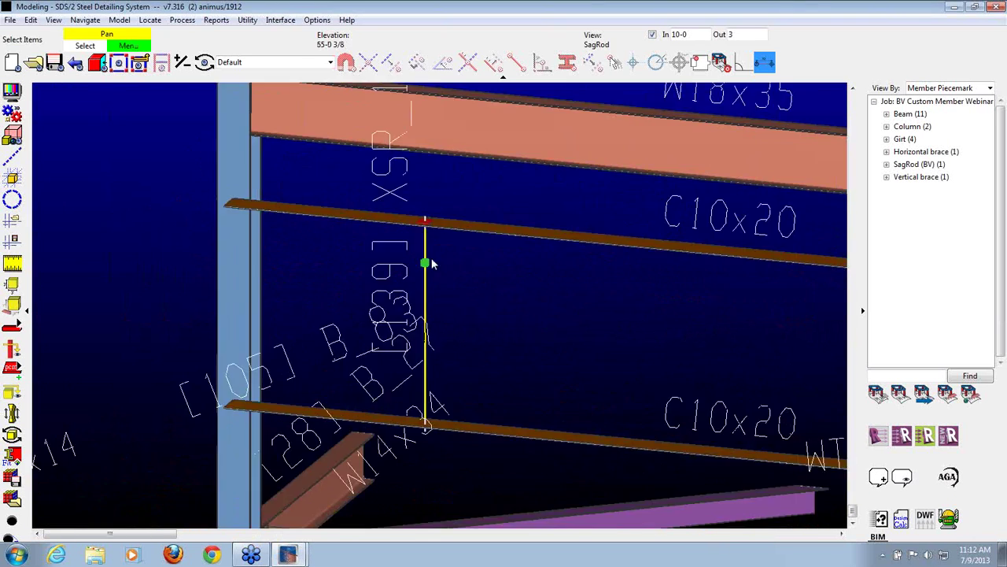
scroll(430, 252, "up", 6)
scroll(418, 152, "down", 5)
scroll(400, 482, "up", 2)
scroll(429, 342, "up", 5)
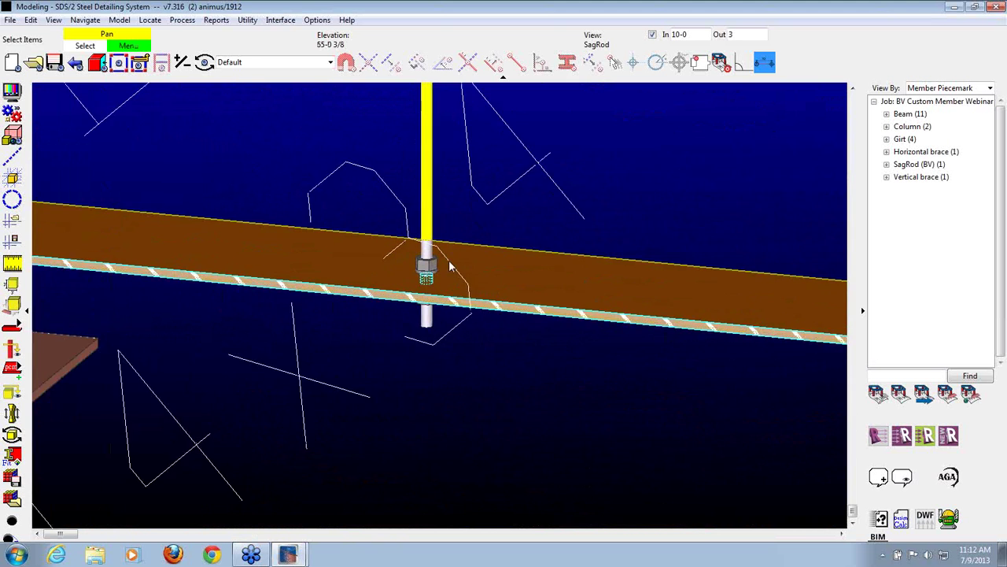
middle_click_drag(449, 261, 429, 289, "shift")
scroll(431, 414, "down", 6)
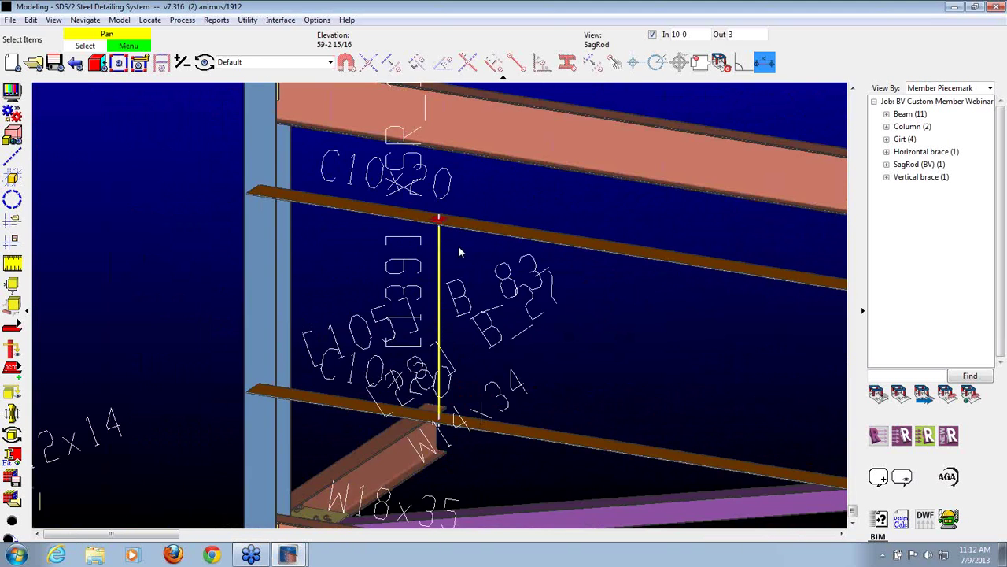
scroll(451, 195, "up", 3)
scroll(423, 236, "up", 3)
left_click(529, 281)
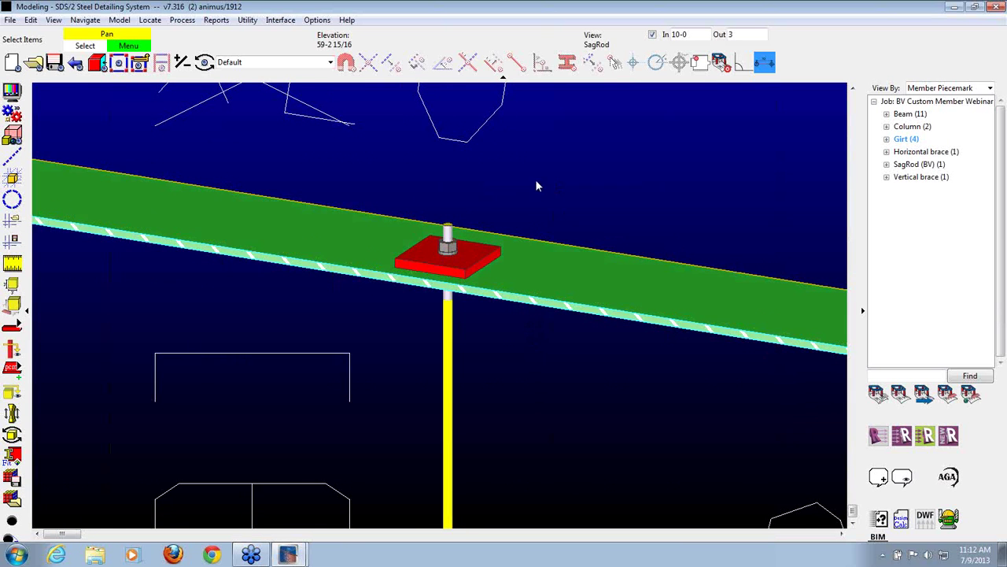
scroll(535, 186, "down", 5)
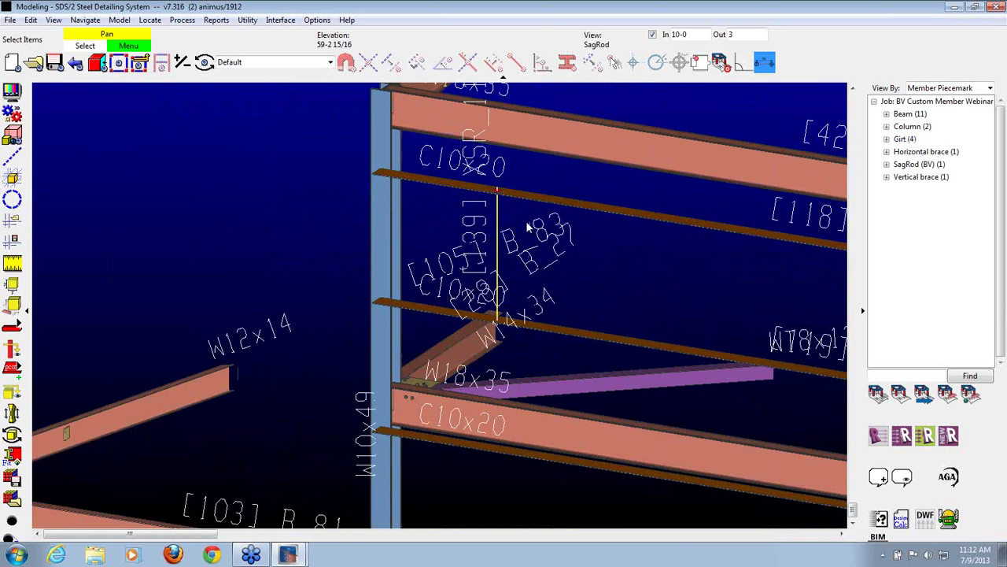
scroll(500, 212, "up", 3)
scroll(473, 160, "up", 3)
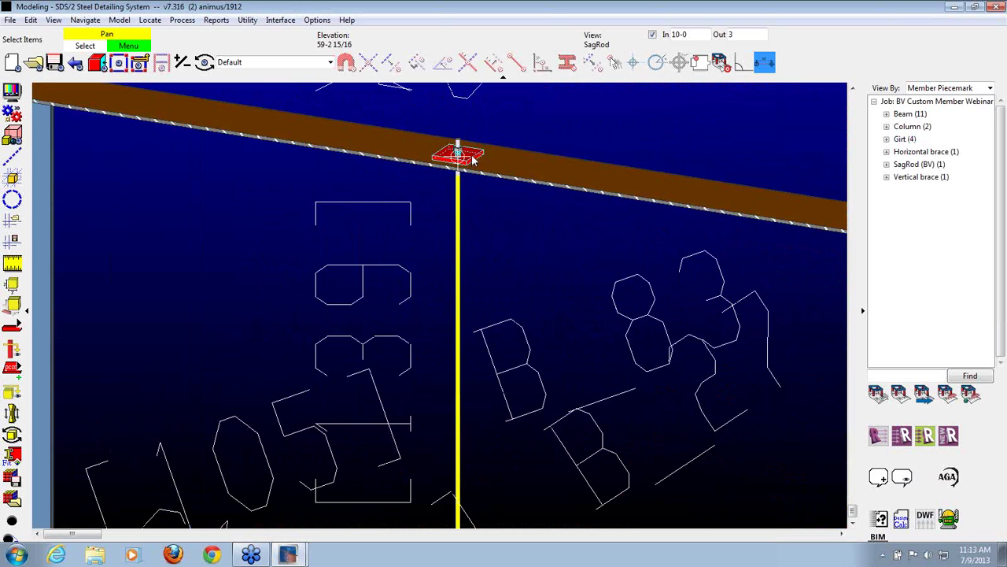
Set the sag rod's Point2 bearing plate length and width to 6, apply the change, and inspect the plate on the upper girt.
double_click(460, 206)
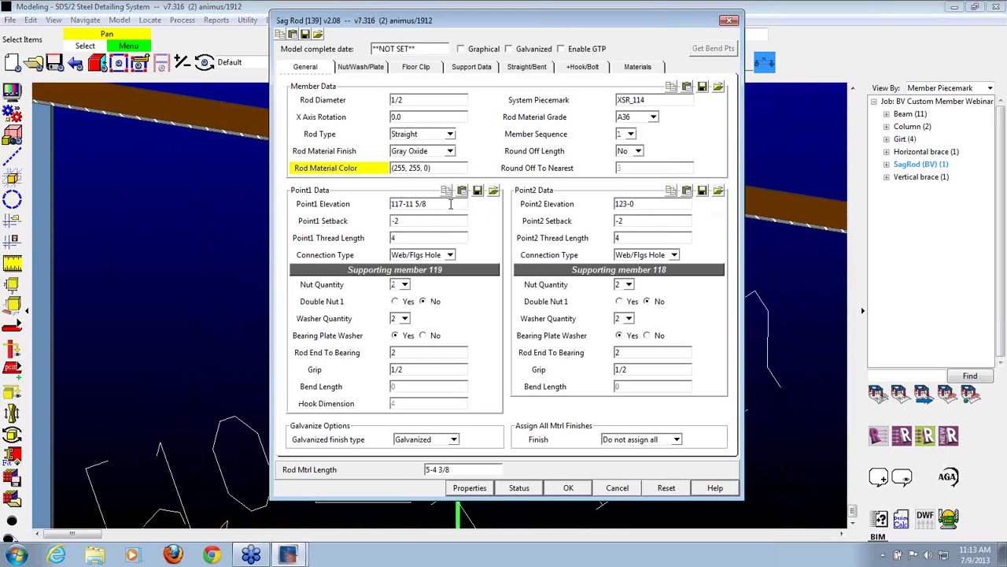
left_click(367, 69)
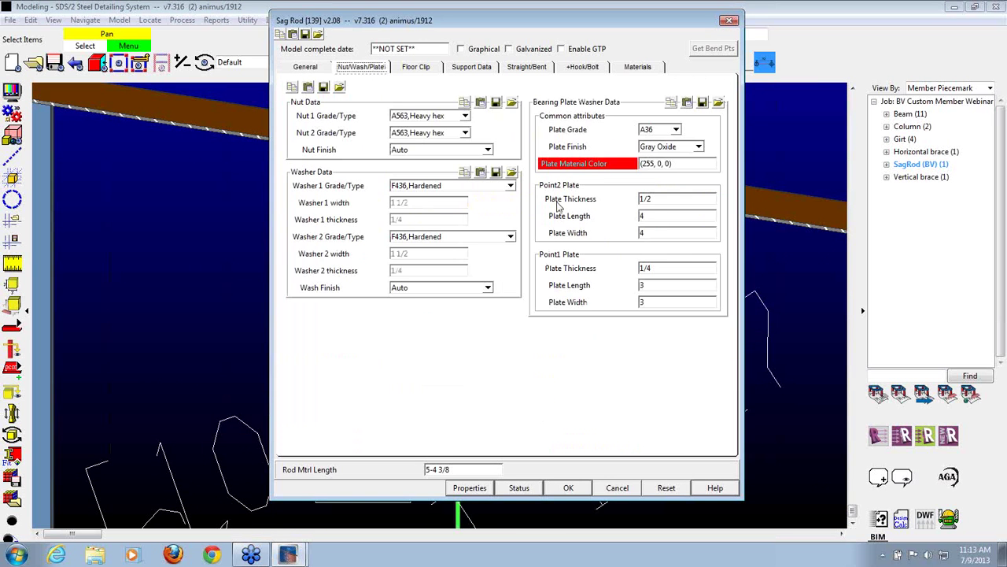
double_click(656, 217)
type("6")
key("Tab")
type("6")
left_click(568, 487)
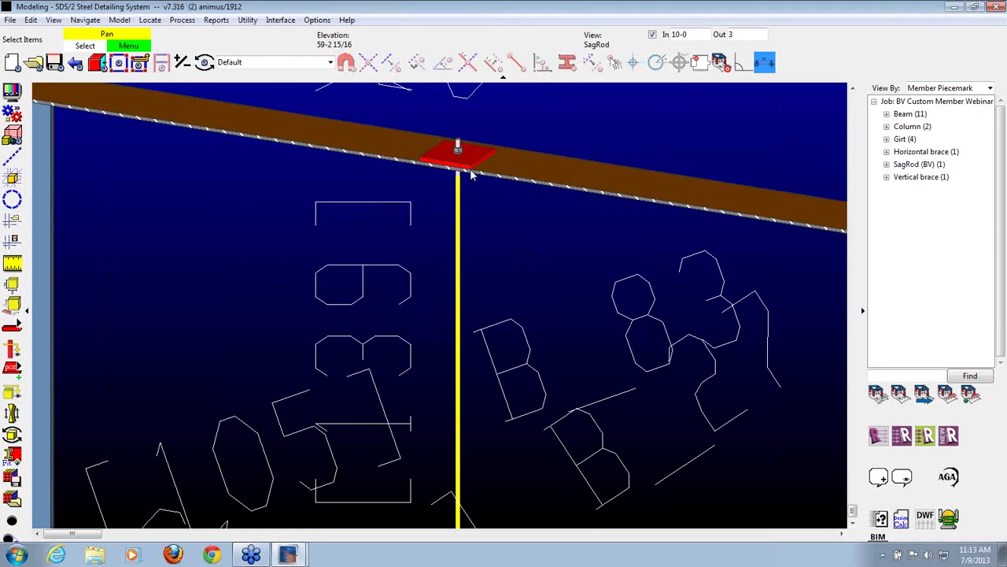
scroll(457, 148, "up", 2)
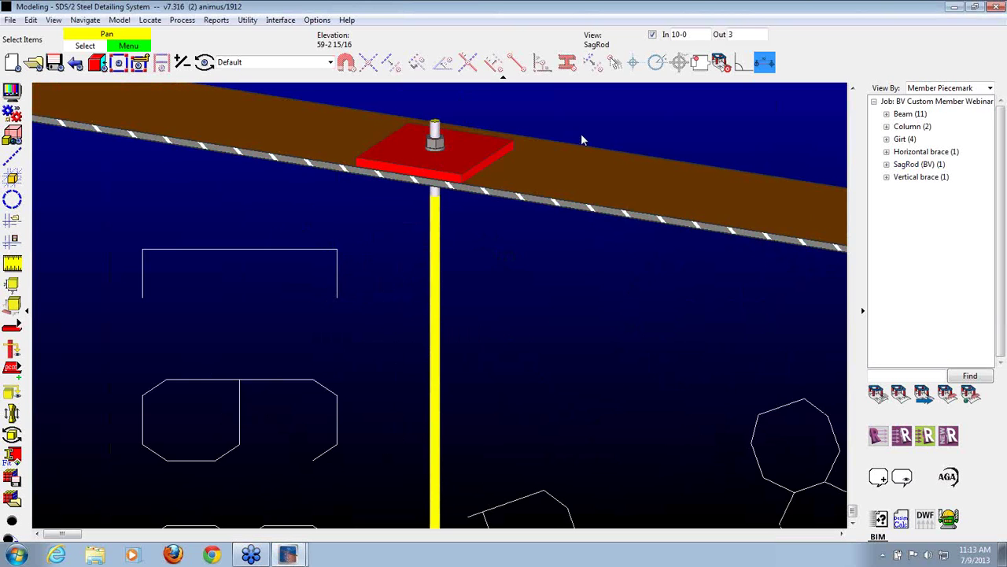
scroll(595, 118, "down", 4)
scroll(571, 122, "down", 2)
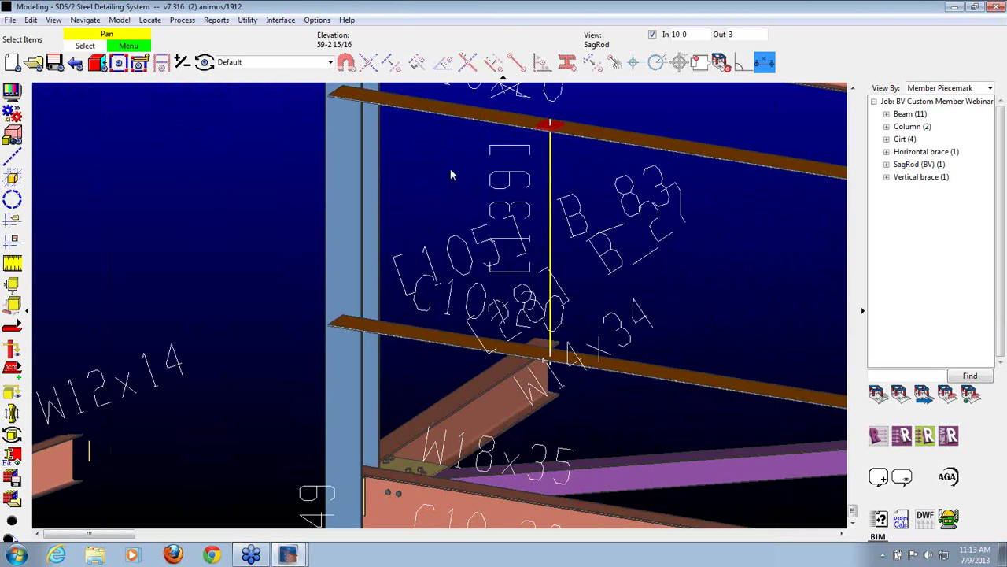
Open the sag rod between the girts for editing and make its left end hole a Long Slot with a slot length of 2.
double_click(551, 155)
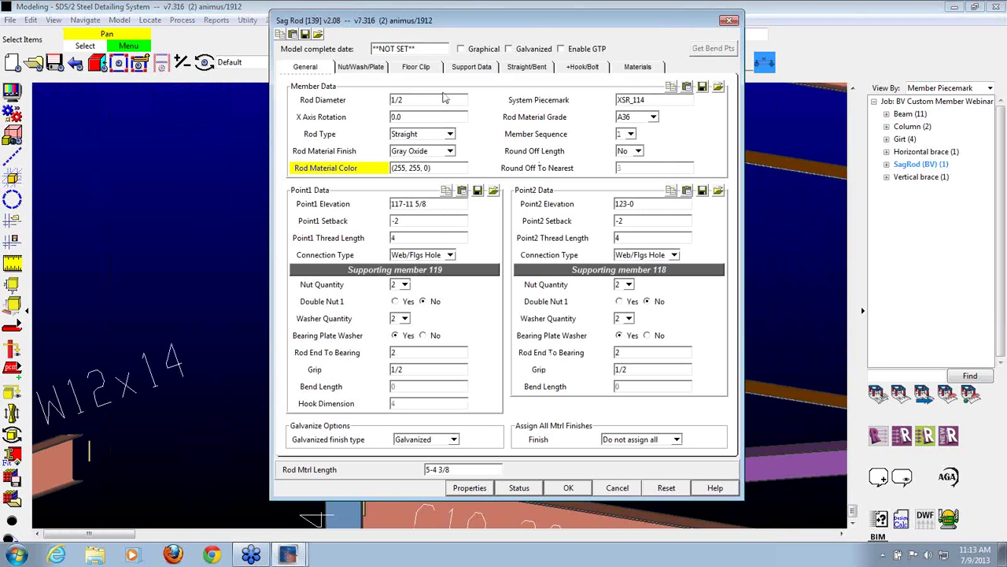
left_click(476, 69)
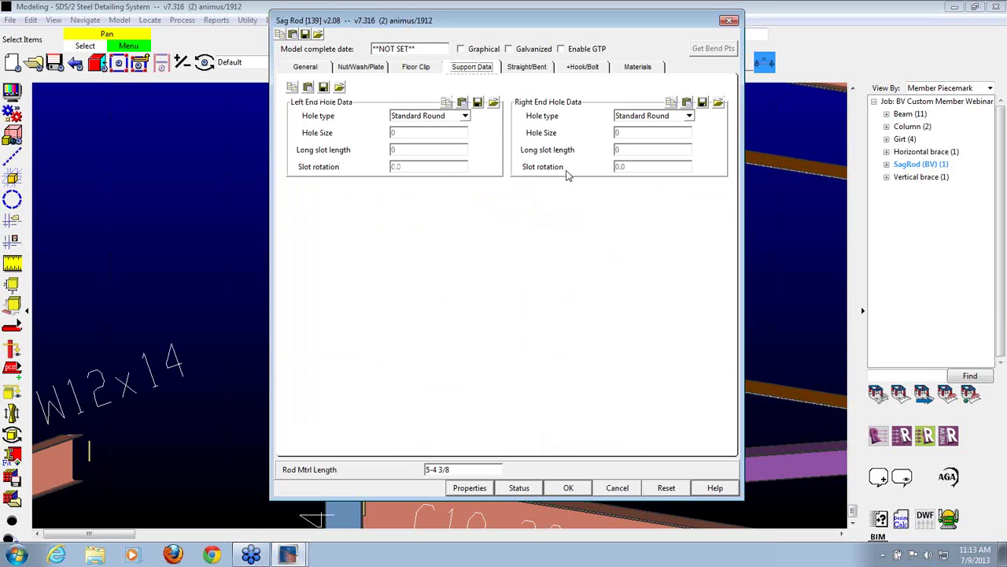
left_click(465, 117)
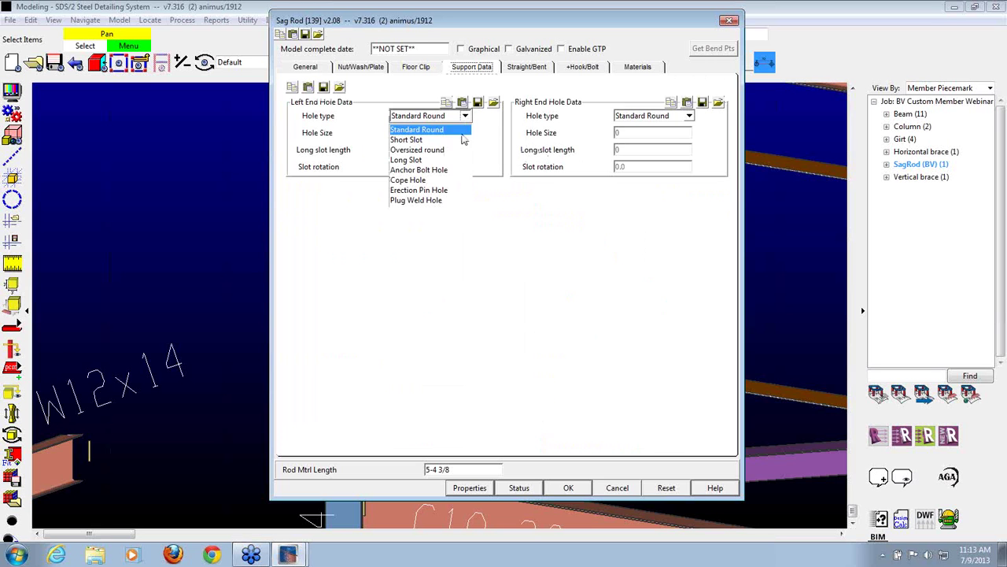
left_click(425, 160)
left_click(422, 151)
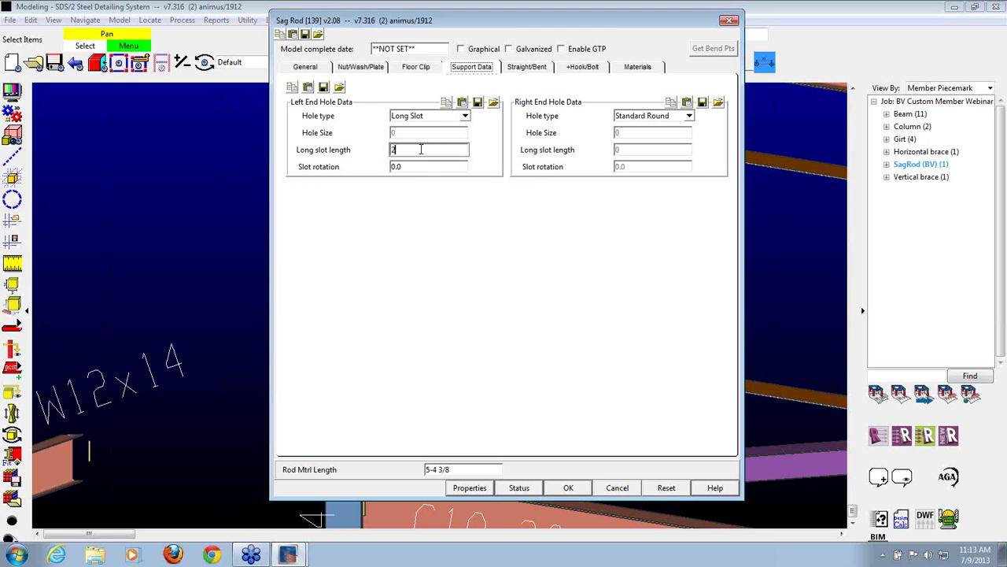
Set the right end hole to Long Slot with a slot length of 2, apply the change, and inspect the upper girt's slot.
left_click(642, 118)
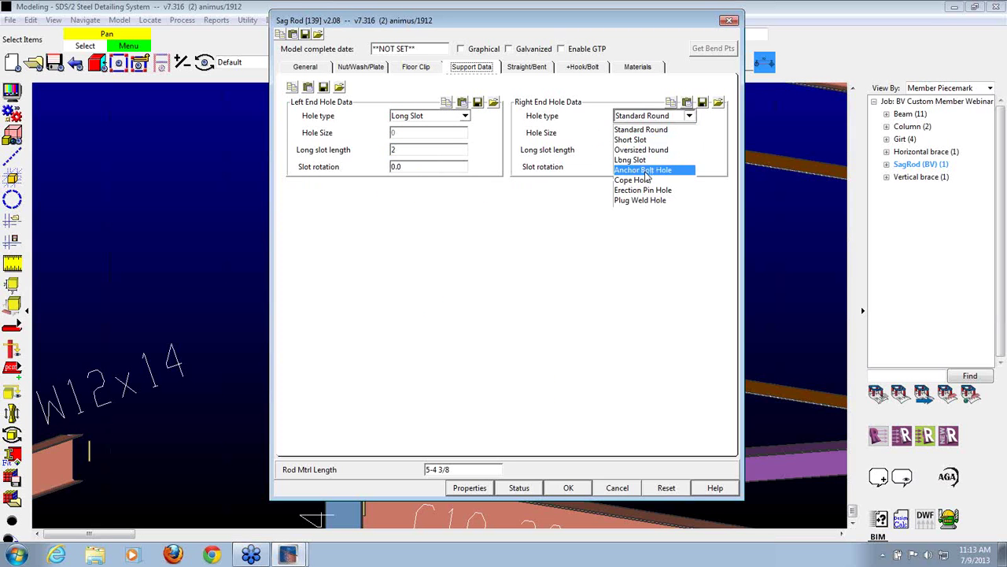
left_click(645, 158)
left_click(640, 151)
type("2")
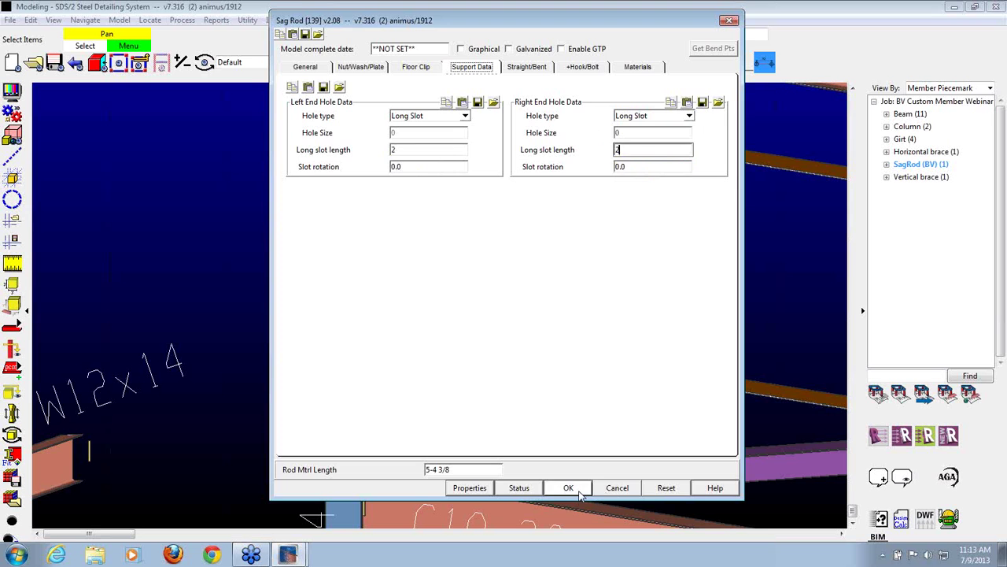
left_click(568, 488)
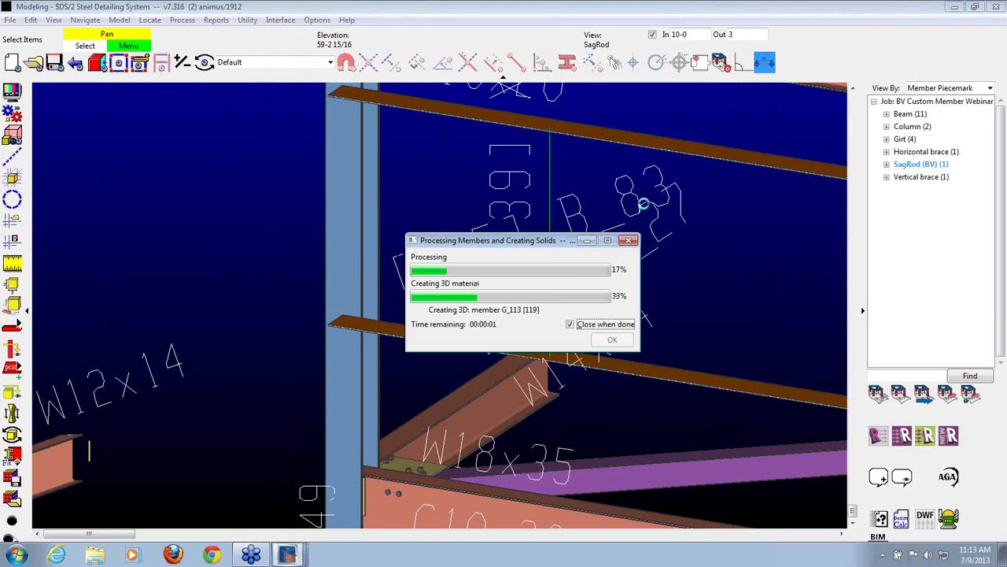
scroll(553, 119, "up", 5)
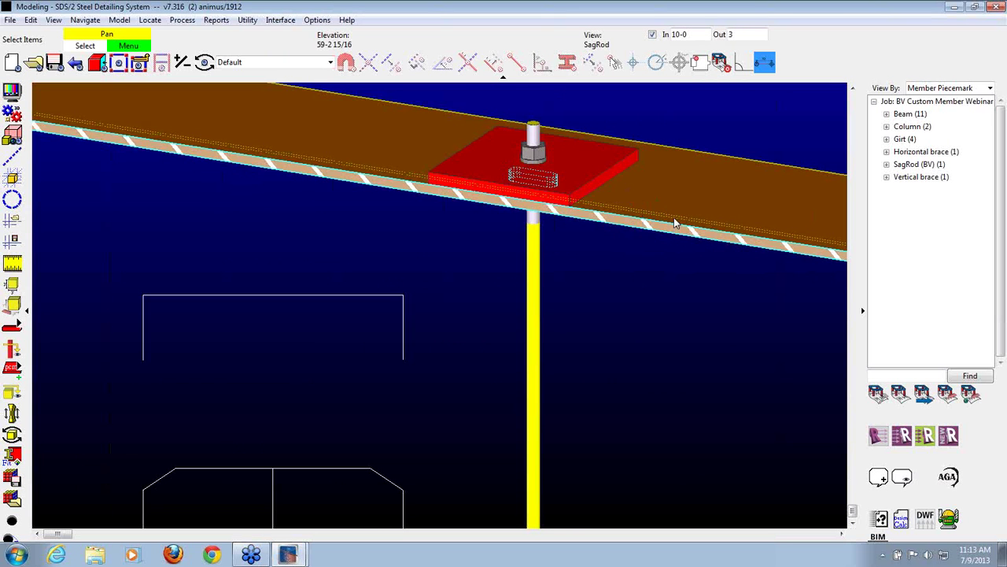
scroll(385, 240, "down", 6)
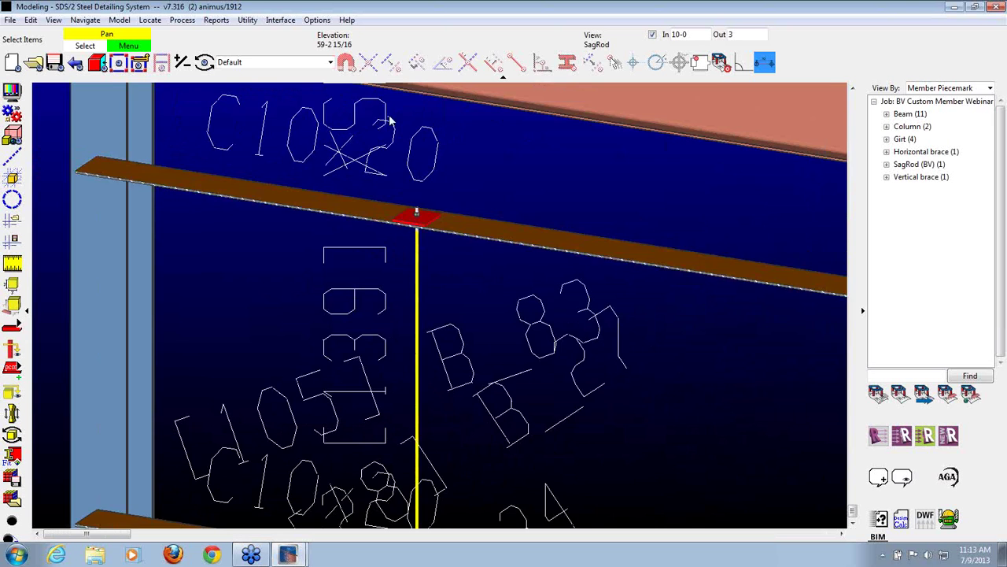
scroll(389, 120, "down", 3)
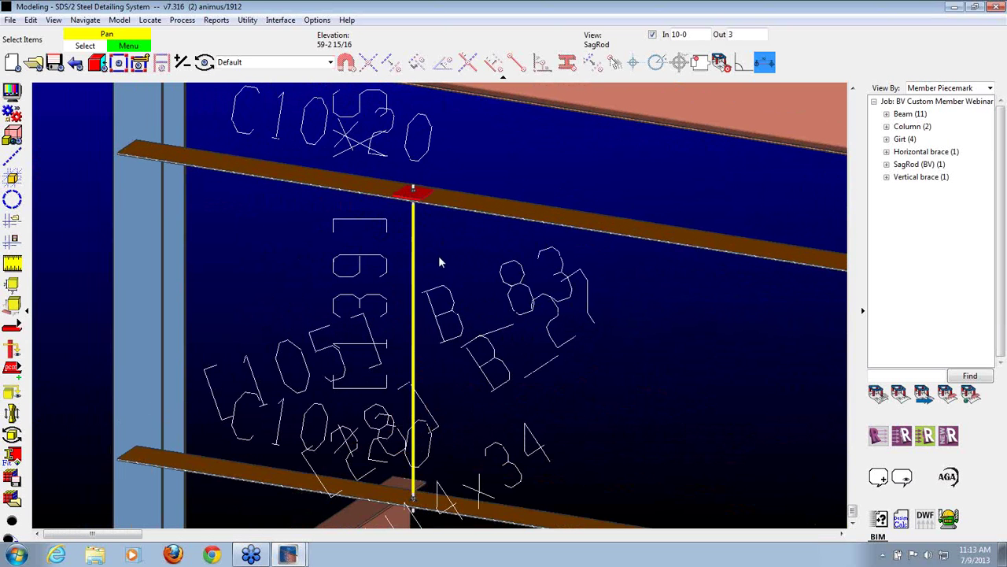
Reopen the SagRod erection view to return to the elevation.
left_click(415, 234)
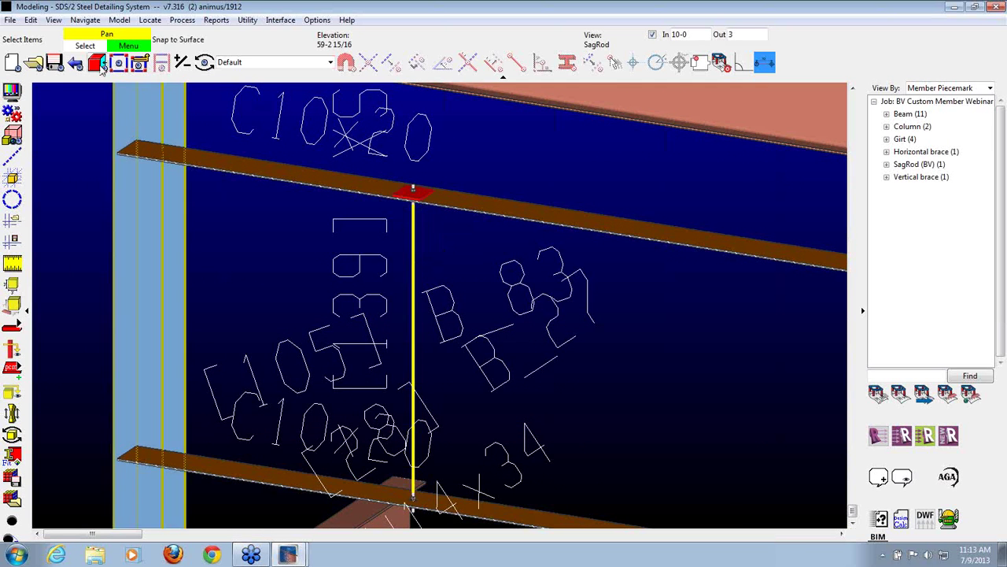
left_click(34, 62)
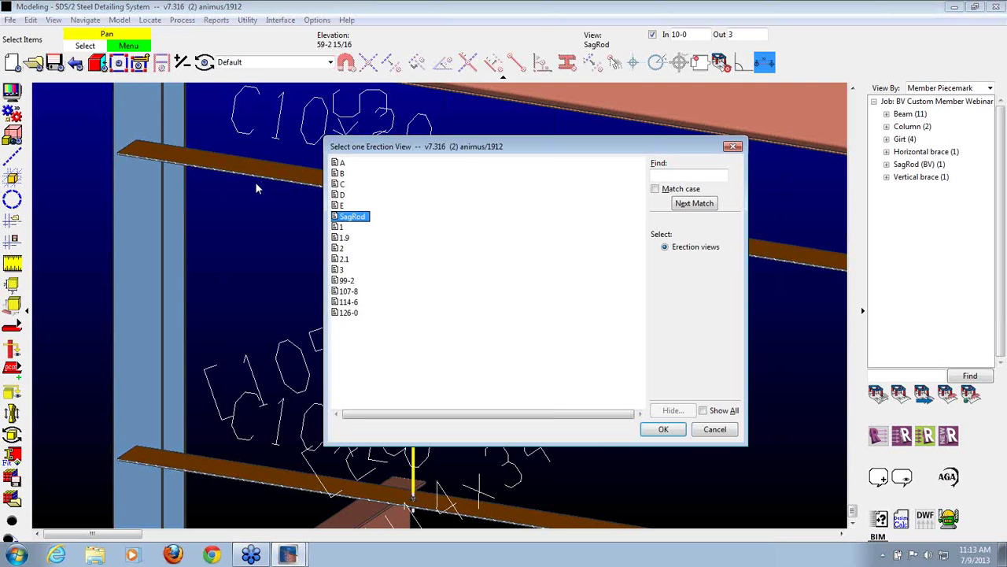
double_click(354, 217)
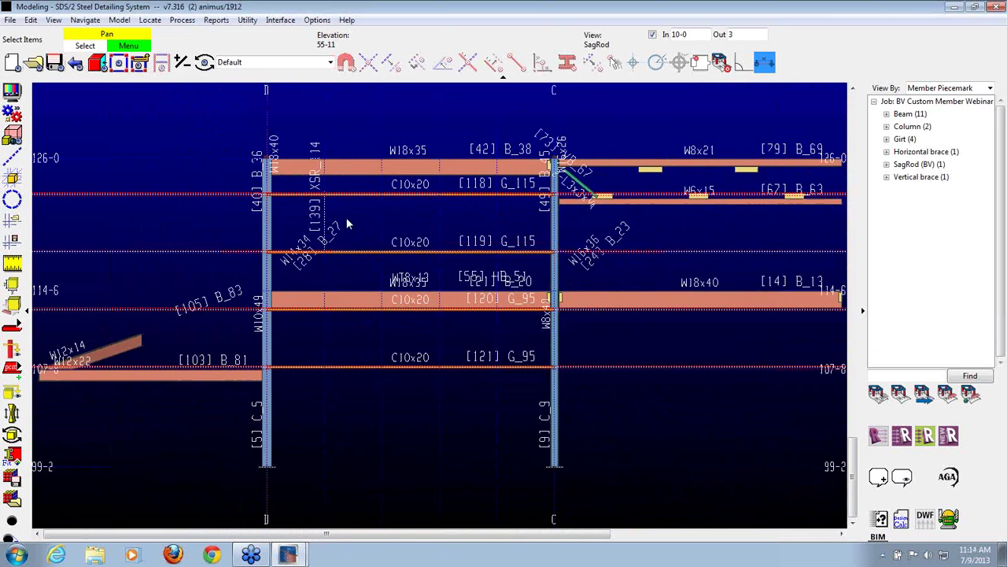
Start a Single member copy of sag rod [139], using its intersection with the top of girt [118] as the reference point.
scroll(329, 217, "up", 3)
left_click(301, 229)
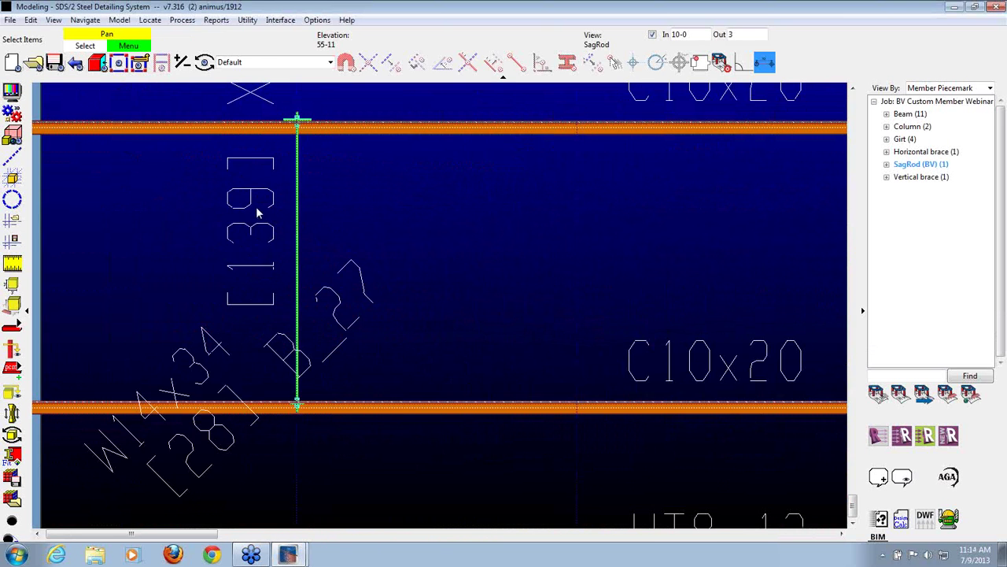
scroll(288, 211, "down", 3)
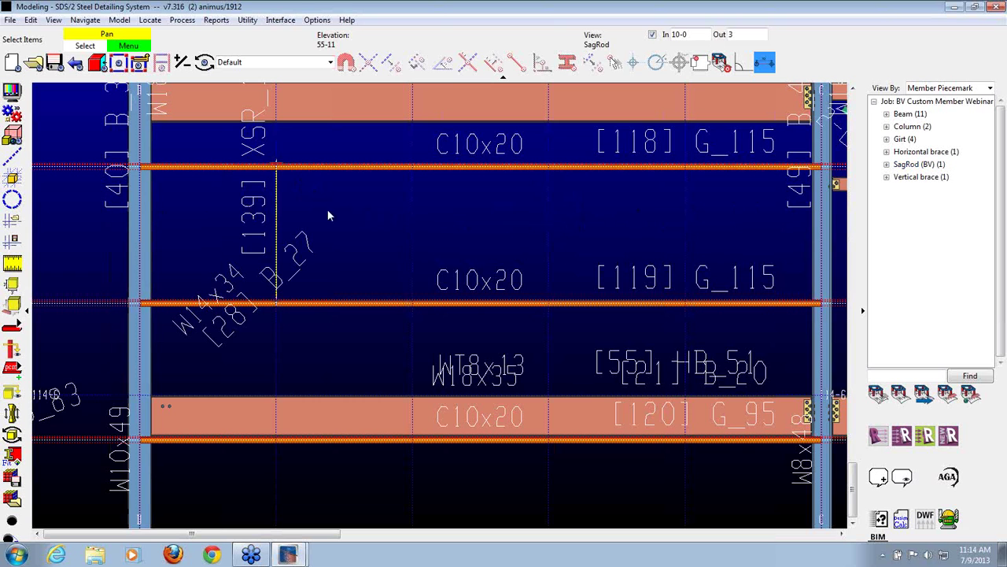
right_click(238, 191)
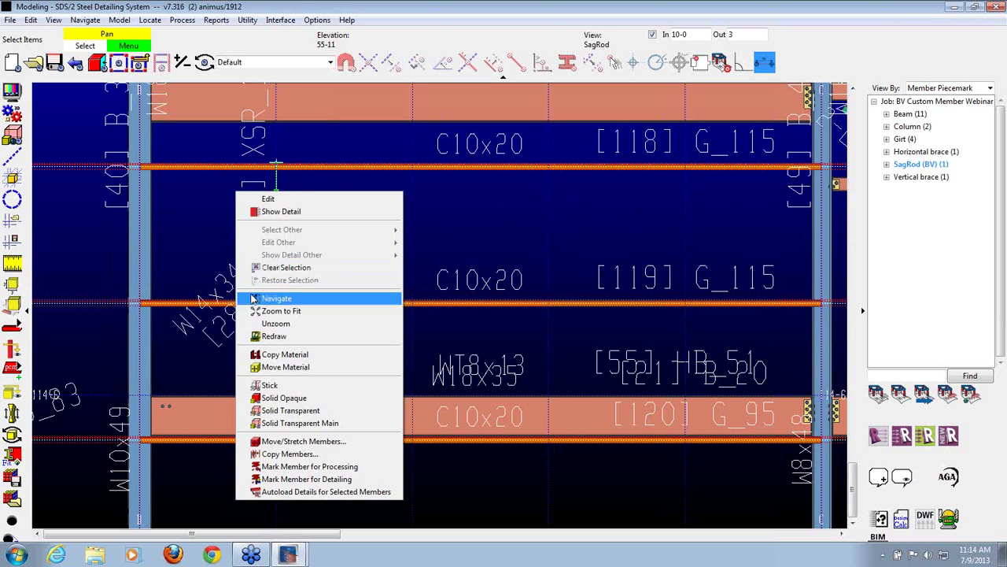
left_click(327, 454)
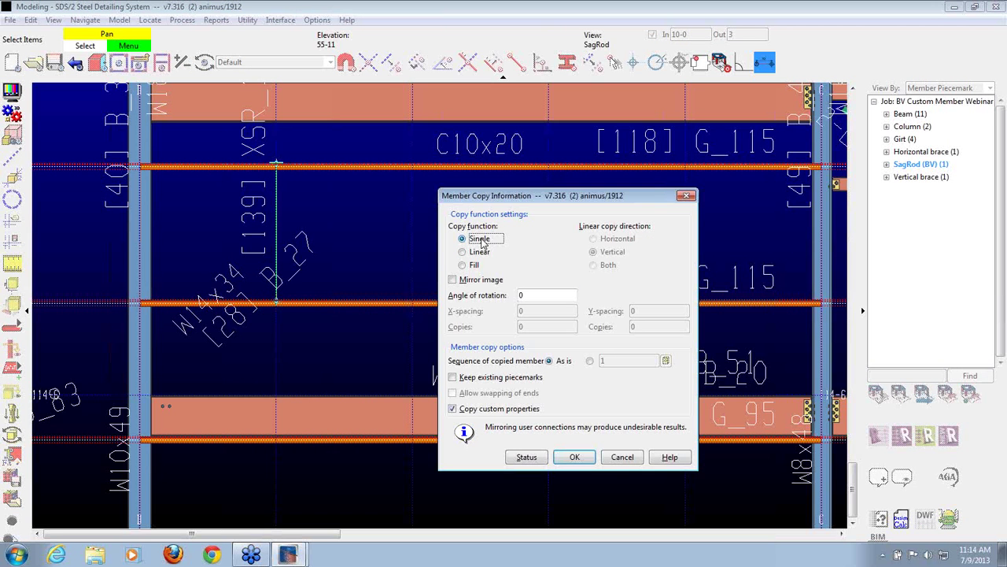
left_click(575, 456)
scroll(272, 137, "up", 6)
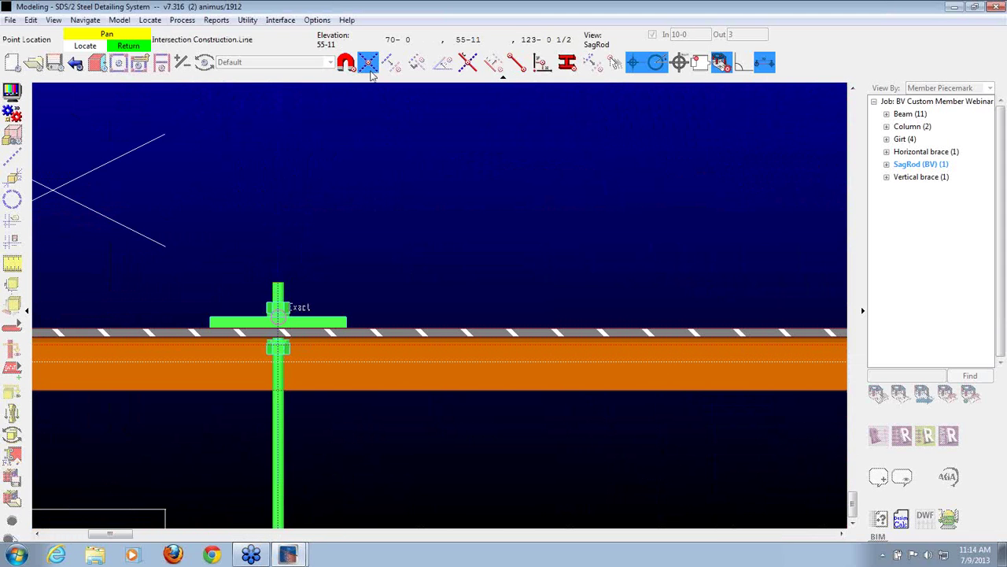
left_click(280, 331)
scroll(173, 249, "down", 3)
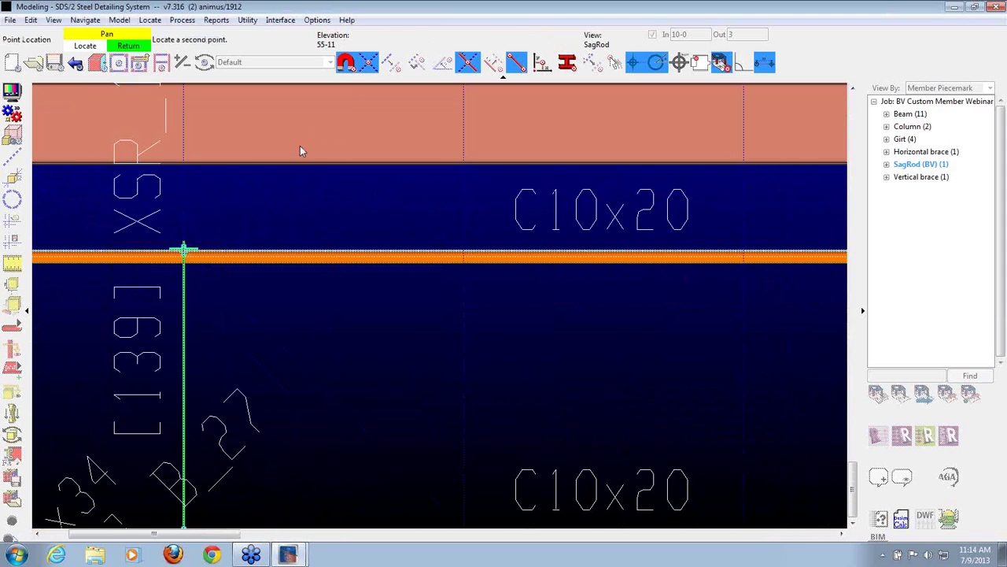
Place the first sag rod copy 5-0 away, at the next construction line intersection on the upper girt, and confirm it.
left_click(463, 252)
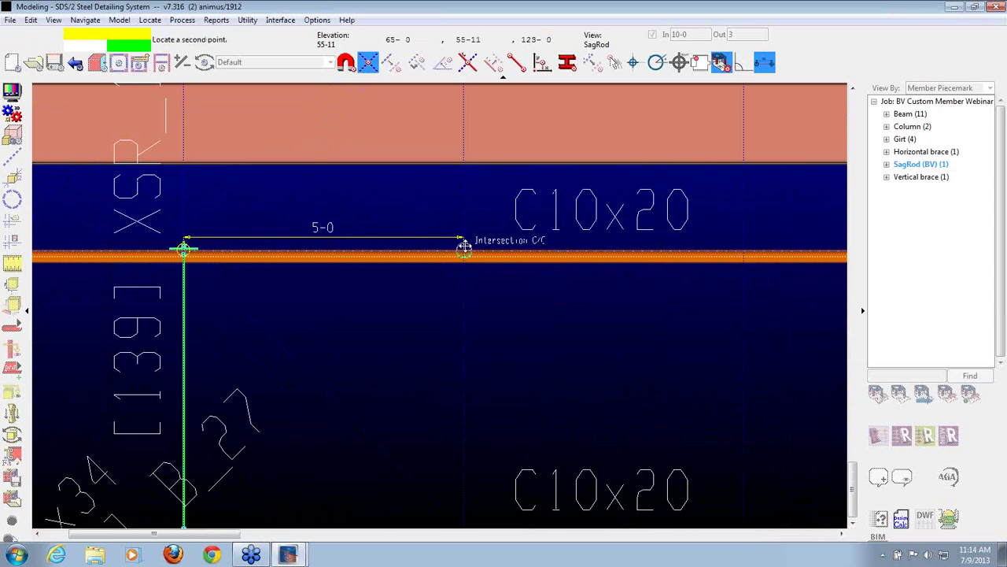
scroll(295, 299, "down", 3)
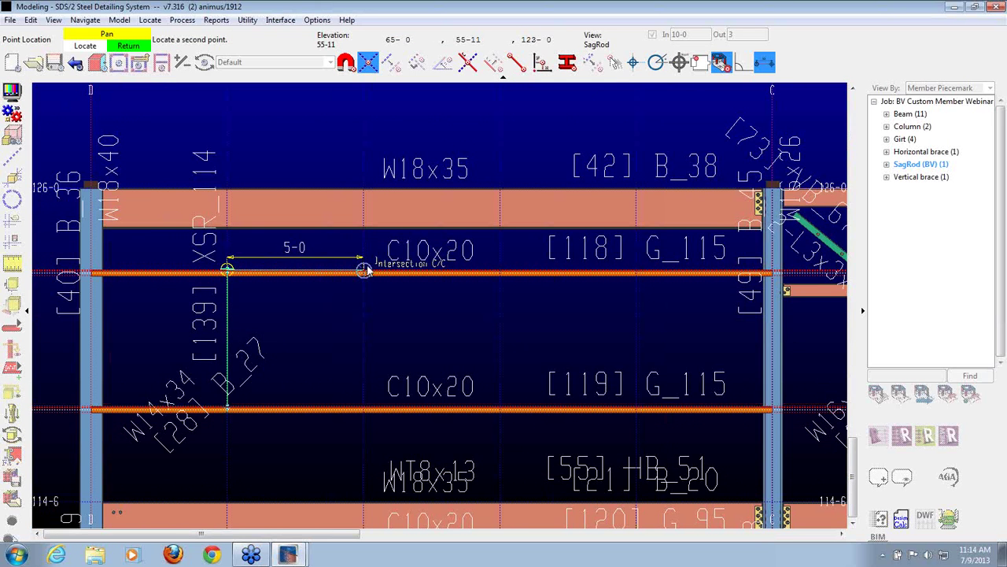
scroll(367, 270, "up", 3)
scroll(367, 270, "up", 2)
left_click(362, 275)
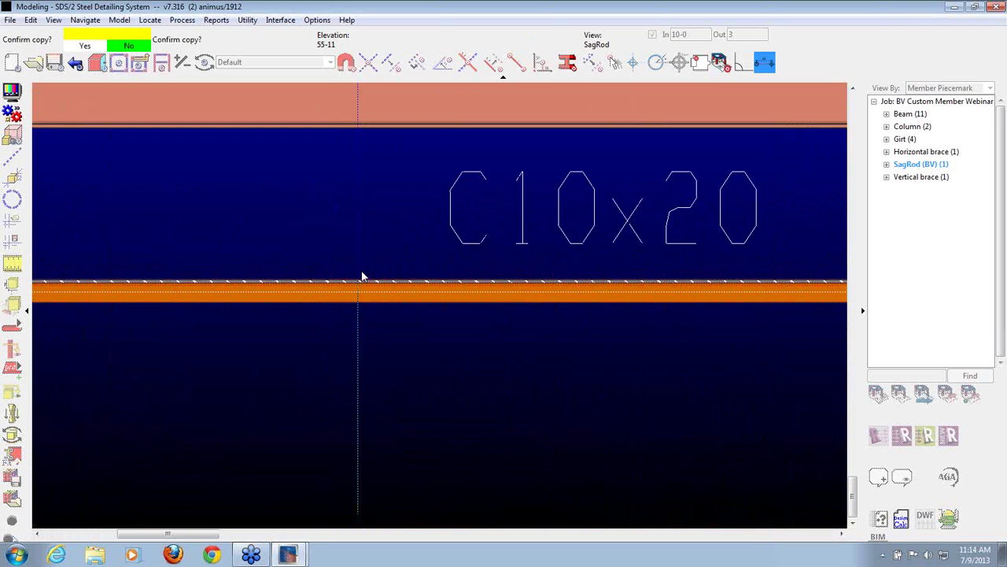
scroll(362, 275, "down", 2)
Place two more sag rod copies at the remaining construction line intersections toward column line C, confirm them, and finish copying.
left_click(492, 300)
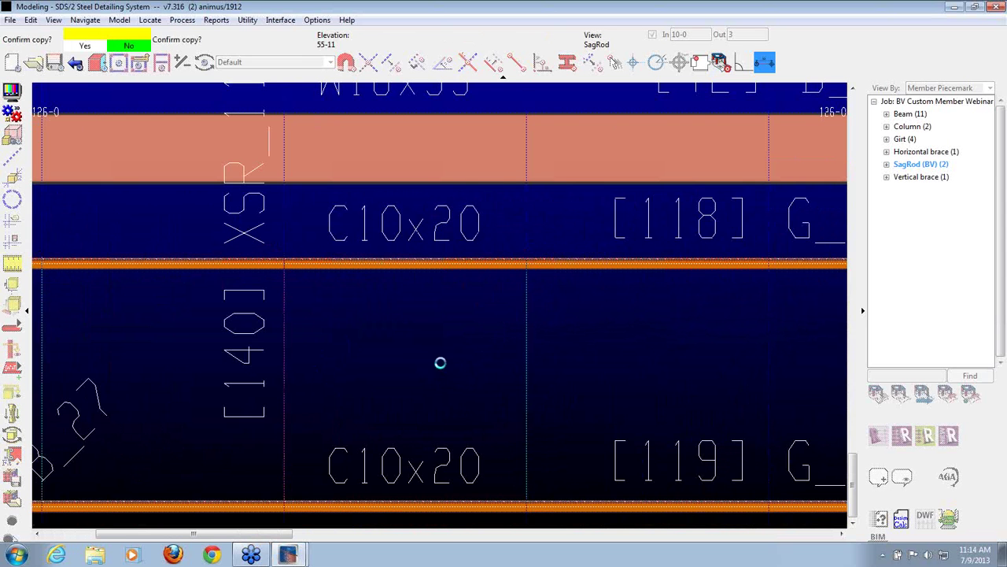
left_click(374, 299)
scroll(374, 299, "down", 2)
scroll(580, 279, "up", 2)
left_click(576, 269)
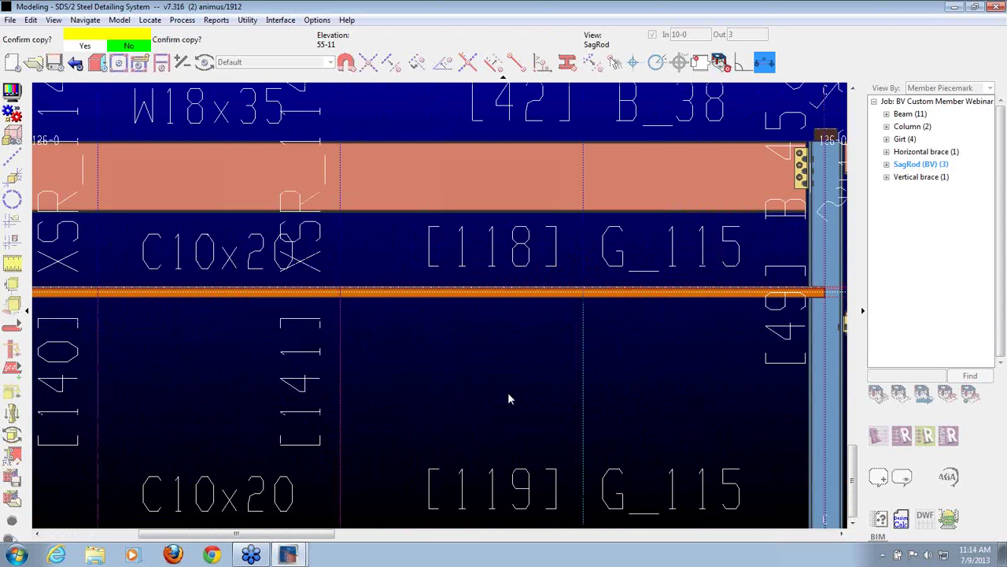
left_click(502, 364)
right_click(470, 353)
scroll(492, 316, "down", 3)
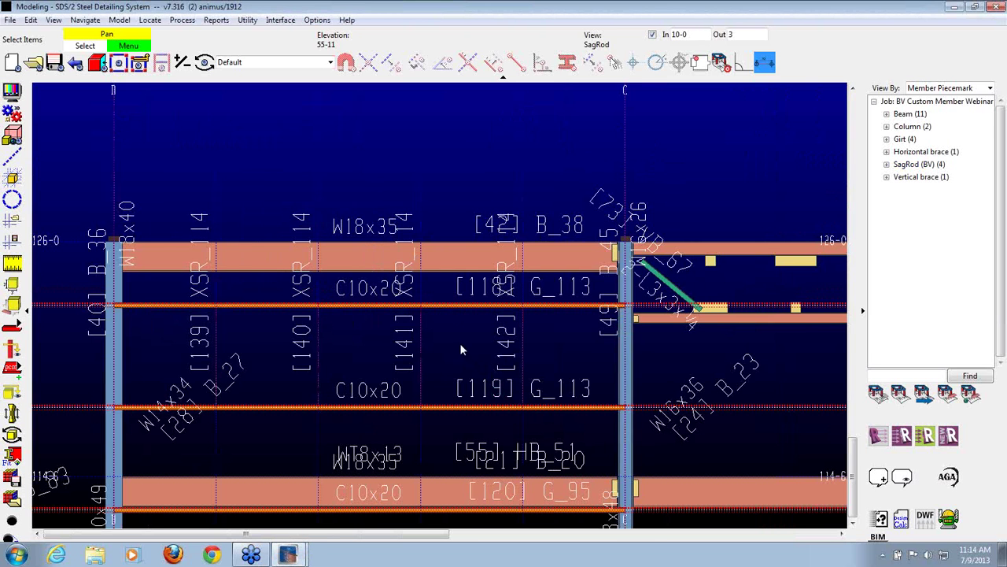
Examine the row of sag rods in 3D, checking the bearing plates, nuts and slots along girts [118] and [119].
scroll(462, 350, "down", 4)
scroll(470, 332, "up", 6)
middle_click_drag(477, 328, 323, 319, "shift")
scroll(325, 315, "up", 5)
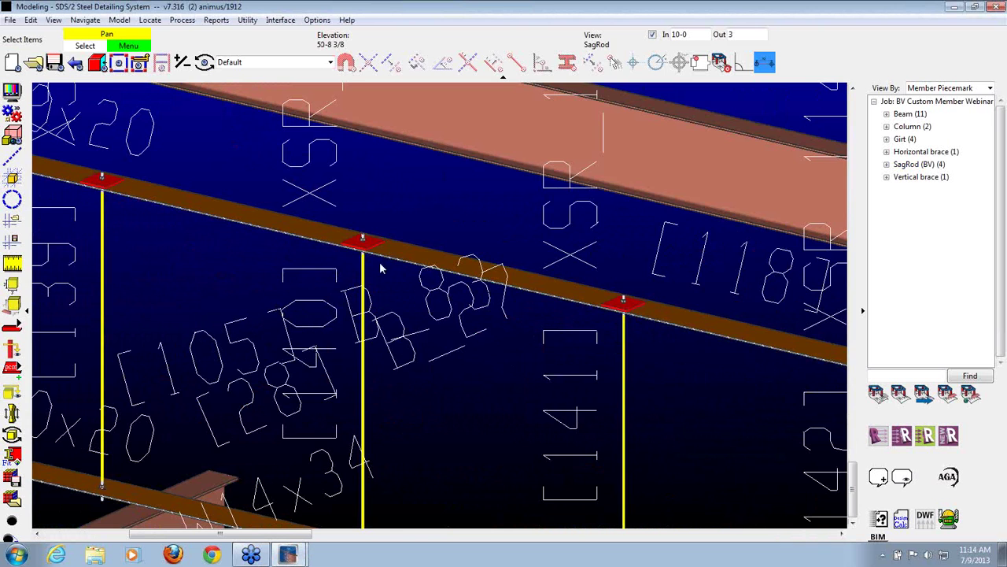
scroll(508, 303, "down", 3)
scroll(520, 283, "up", 3)
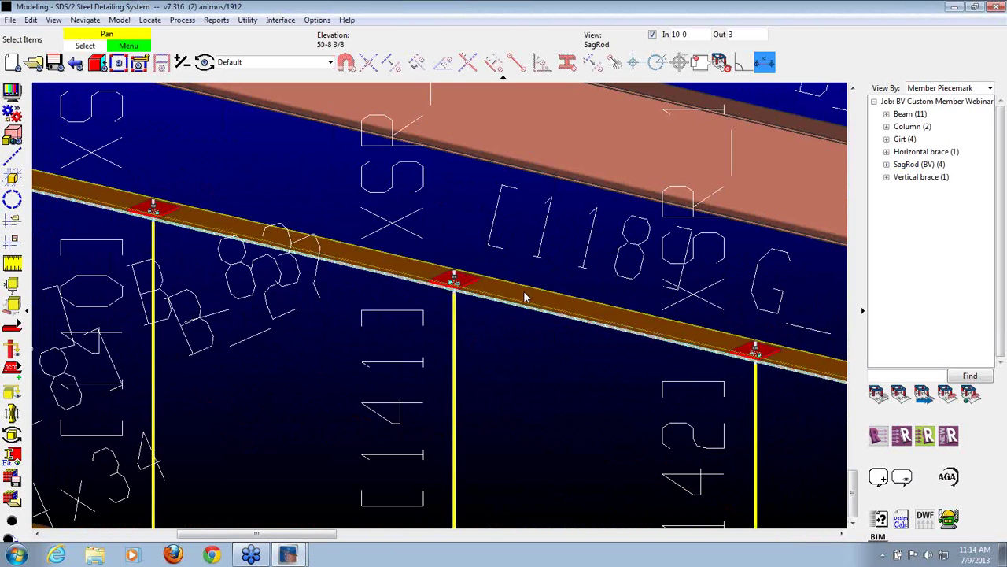
scroll(525, 297, "down", 3)
scroll(492, 411, "up", 5)
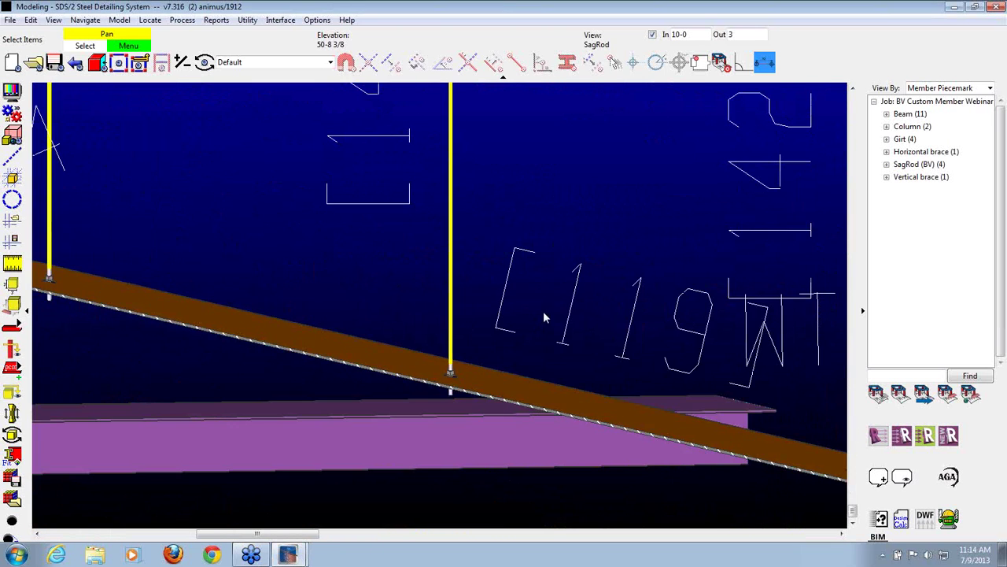
scroll(483, 342, "up", 3)
scroll(421, 397, "down", 4)
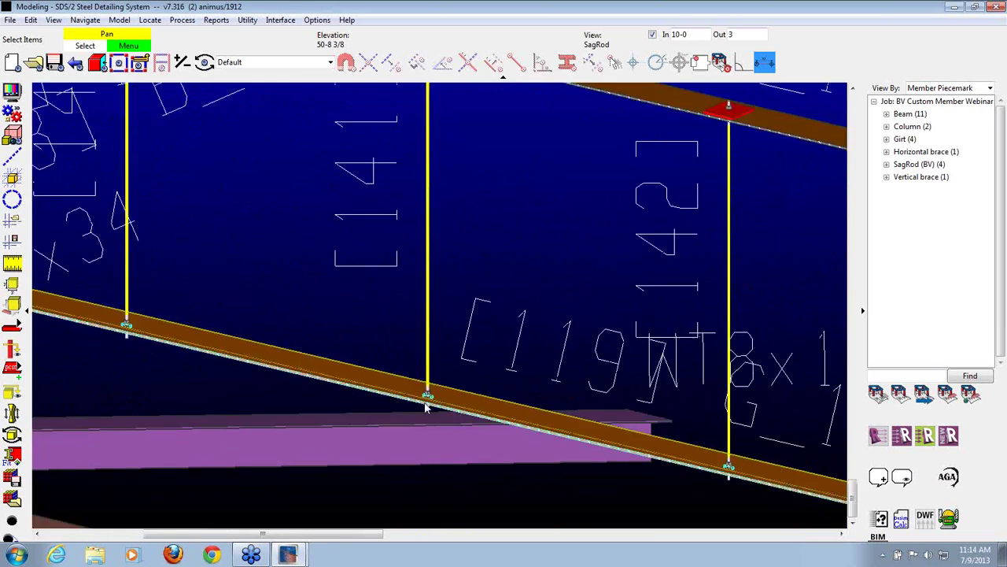
scroll(425, 406, "down", 4)
scroll(453, 329, "up", 2)
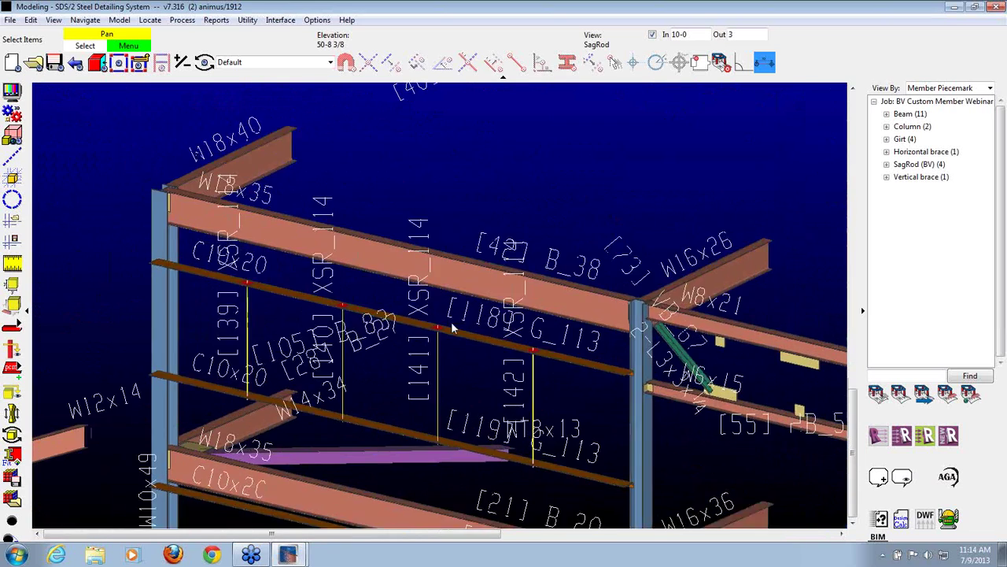
scroll(452, 329, "up", 3)
scroll(508, 303, "down", 2)
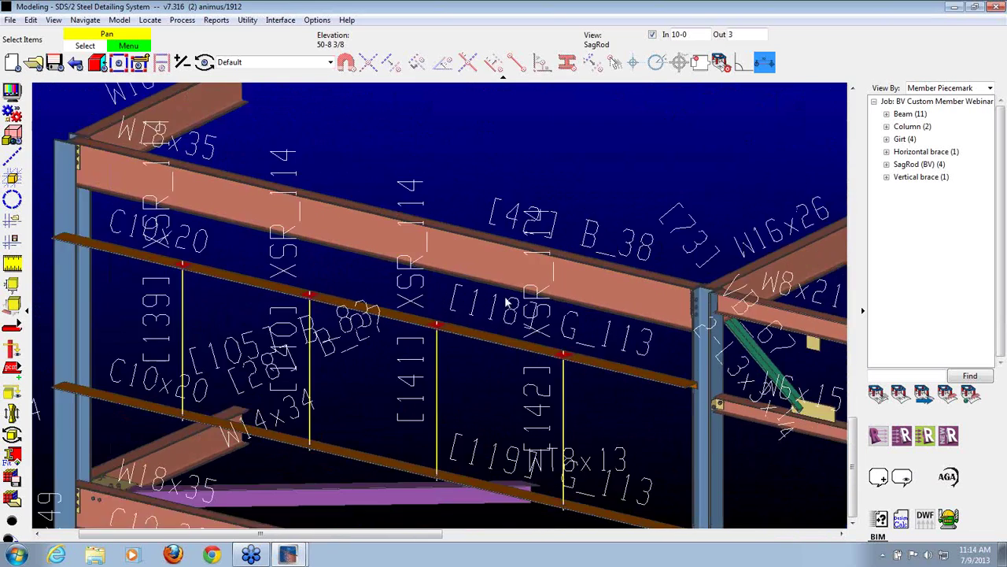
scroll(508, 303, "down", 2)
scroll(479, 315, "up", 3)
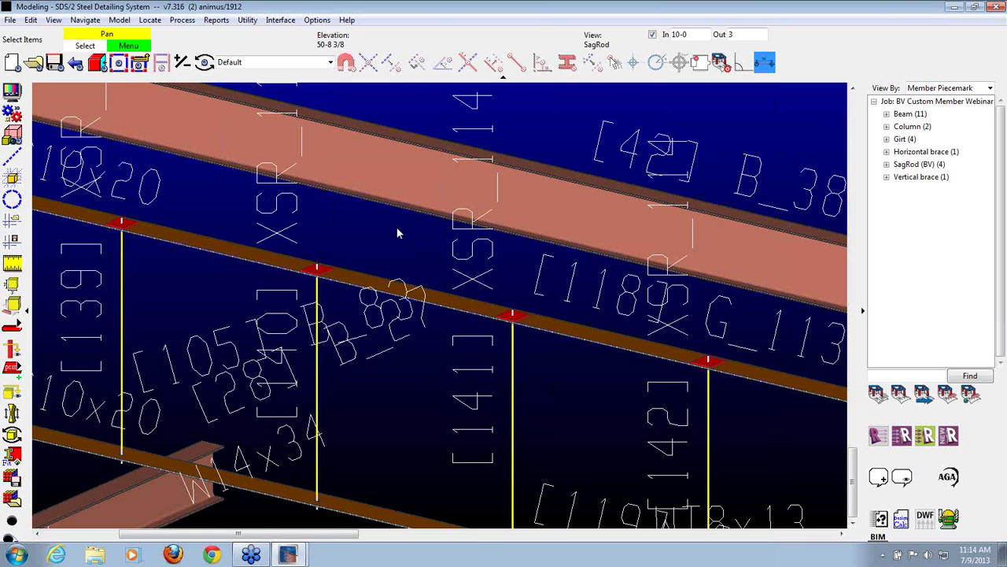
Return to the SagRod elevation view and delete the two sag rods nearest column line C, [141] and [142].
left_click(75, 63)
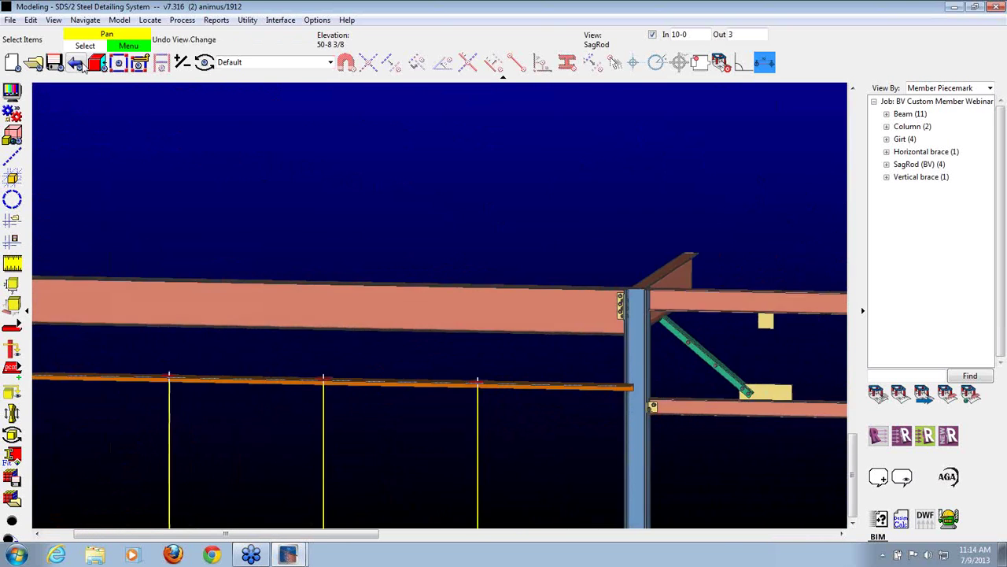
left_click(82, 64)
left_click(81, 64)
scroll(260, 63, "down", 1)
scroll(365, 98, "down", 1)
scroll(406, 332, "up", 3)
scroll(504, 346, "down", 4)
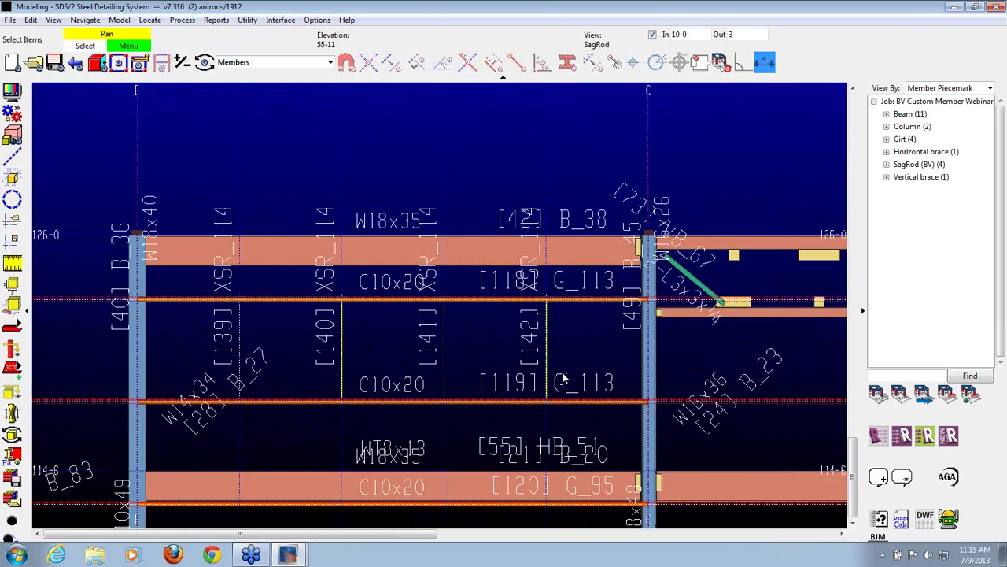
left_click_drag(576, 358, 414, 341)
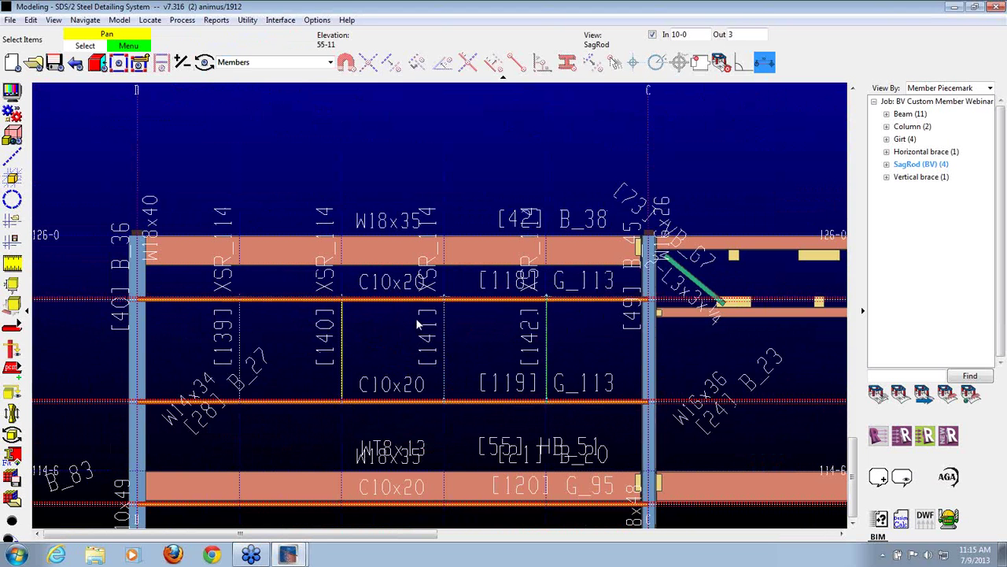
key("Delete")
left_click(544, 357)
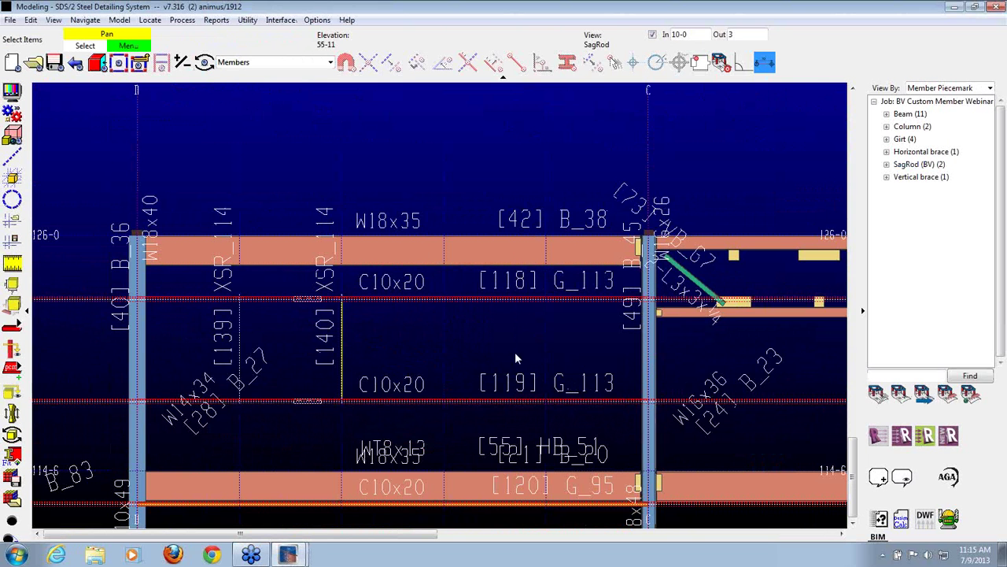
Add vertical construction lines 1-0 to each side of the line where sag rod [141] stood.
scroll(442, 281, "up", 3)
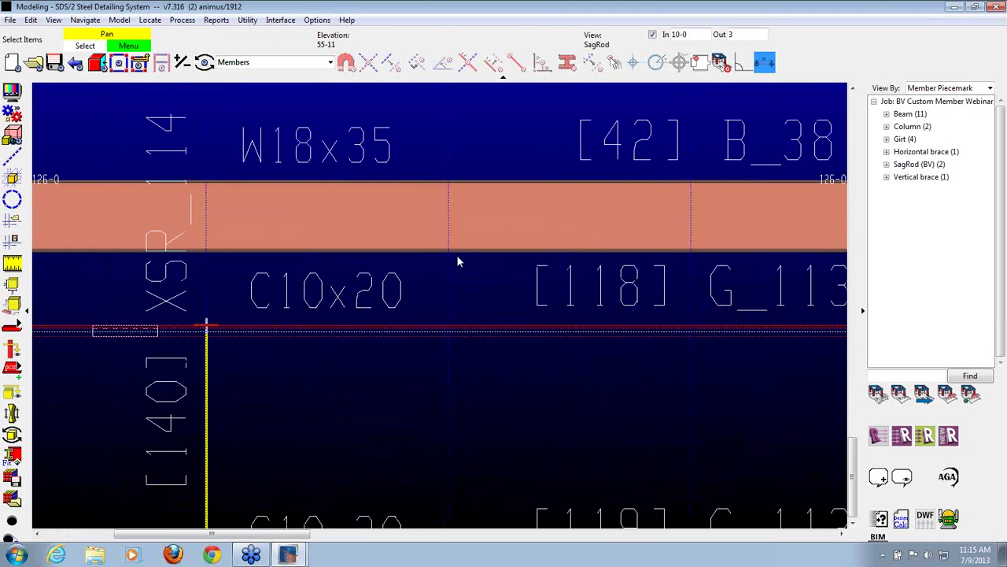
scroll(459, 262, "down", 2)
left_click(11, 156)
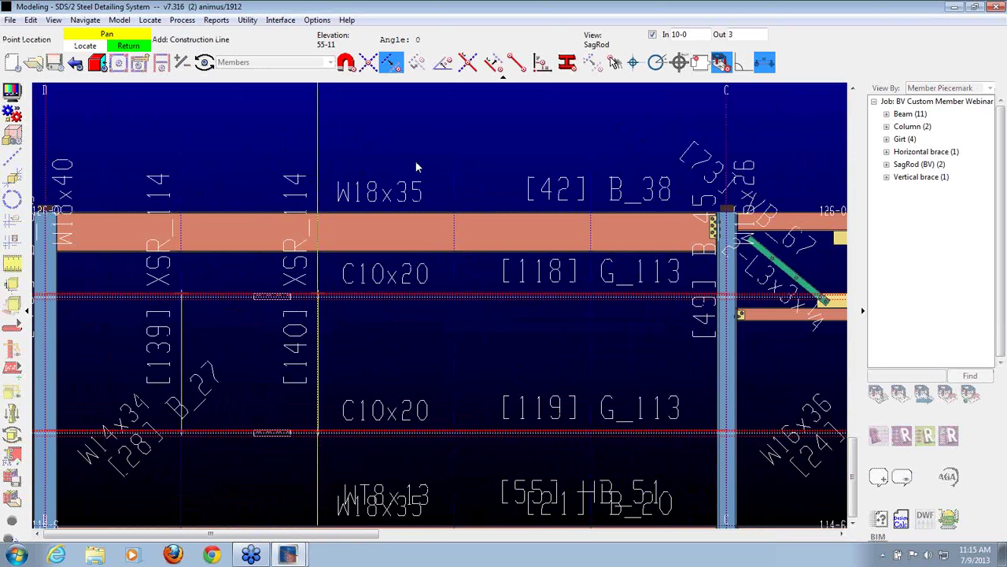
left_click(450, 152)
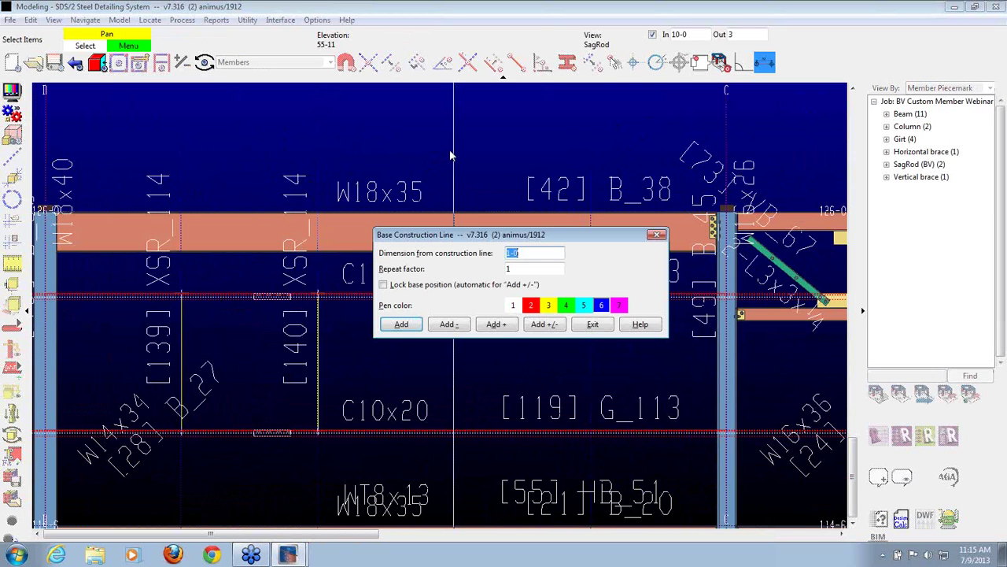
left_click(560, 328)
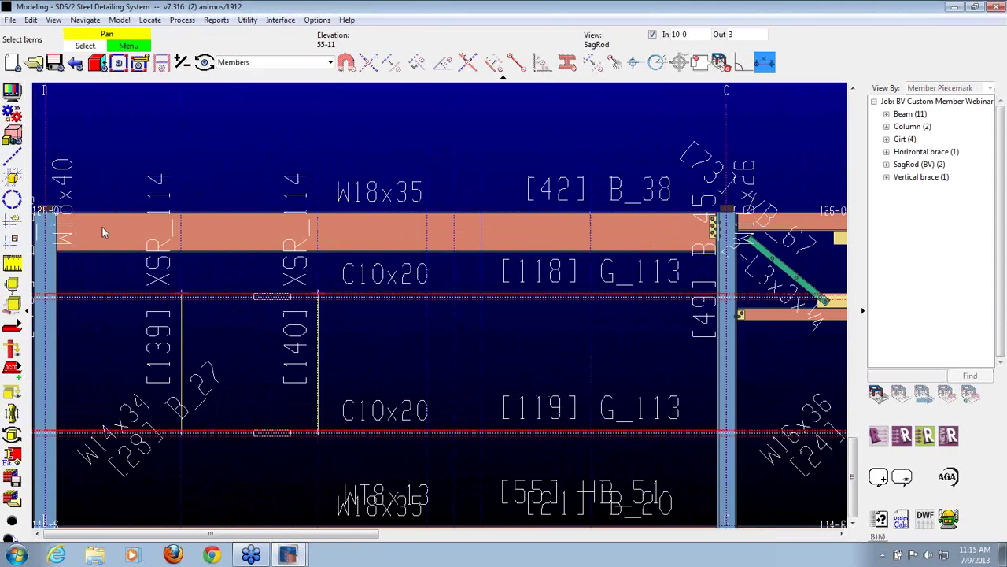
Add horizontal construction lines between the girts, one 4 inches above girt [119]'s line and one 4 inches below girt [118]'s line.
left_click(12, 157)
scroll(425, 421, "up", 3)
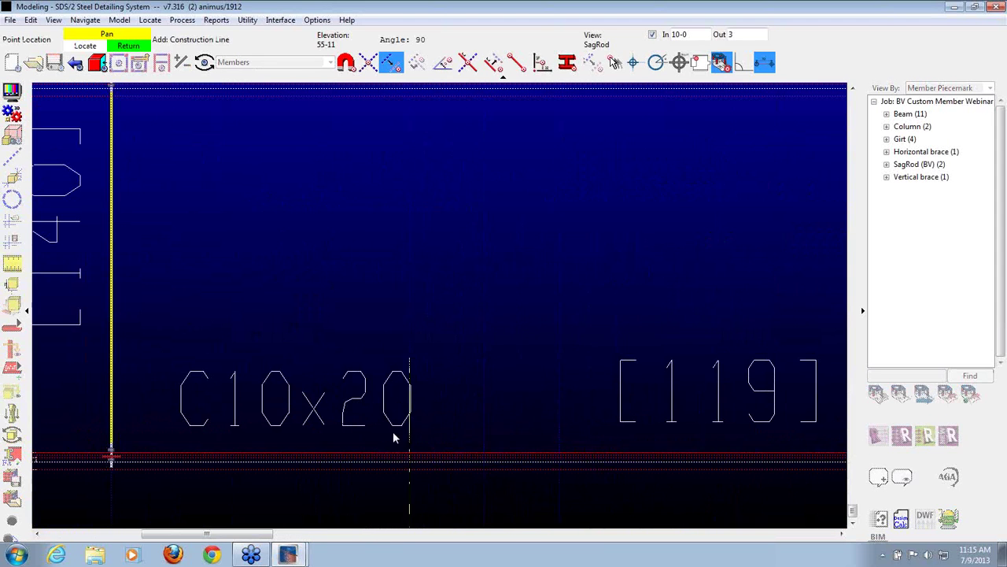
left_click(351, 437)
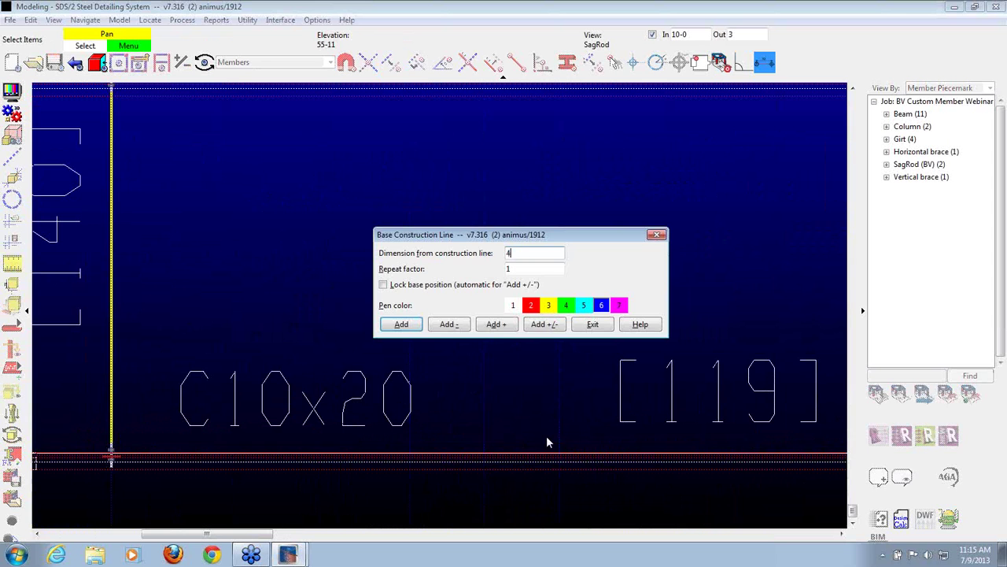
key("Return")
scroll(589, 377, "down", 3)
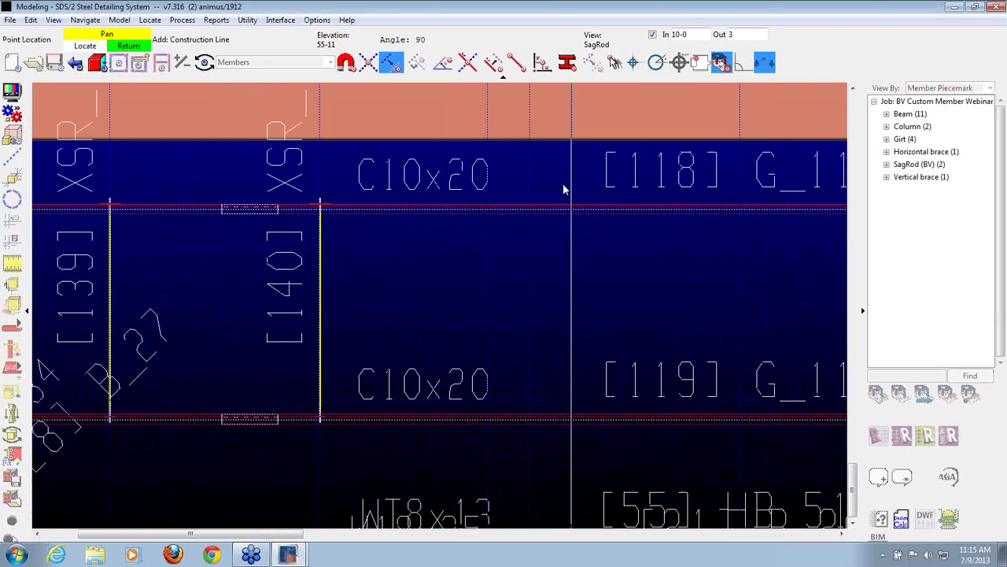
scroll(556, 208, "up", 3)
left_click(556, 210)
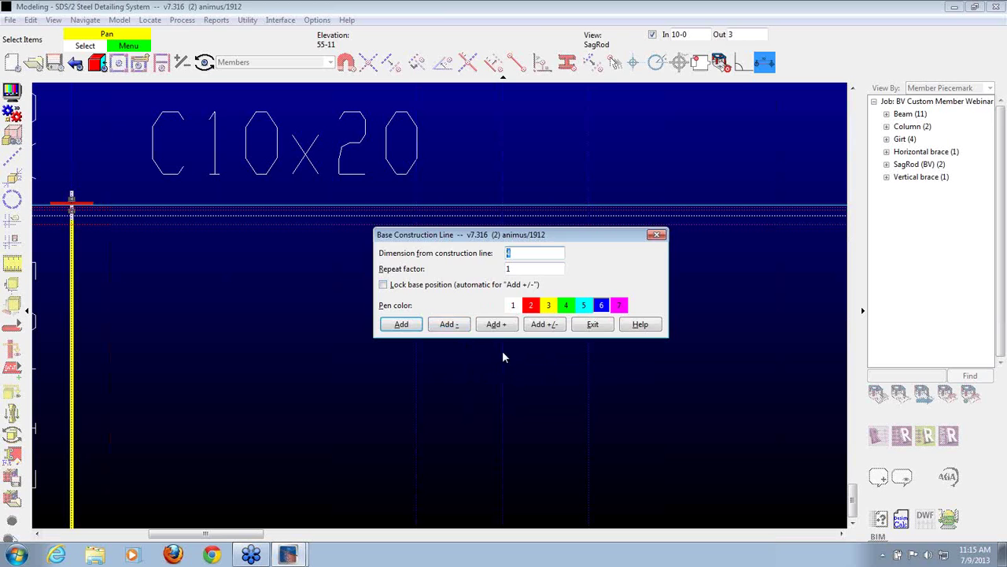
key("Return")
scroll(693, 190, "down", 3)
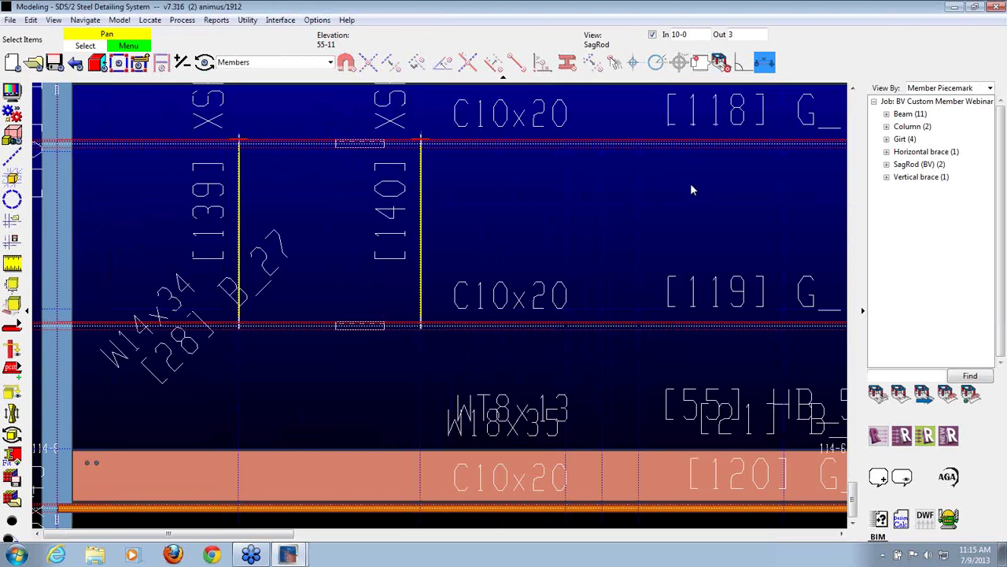
Process the members and create solids so that girts [118] and [119] are regenerated.
key("p")
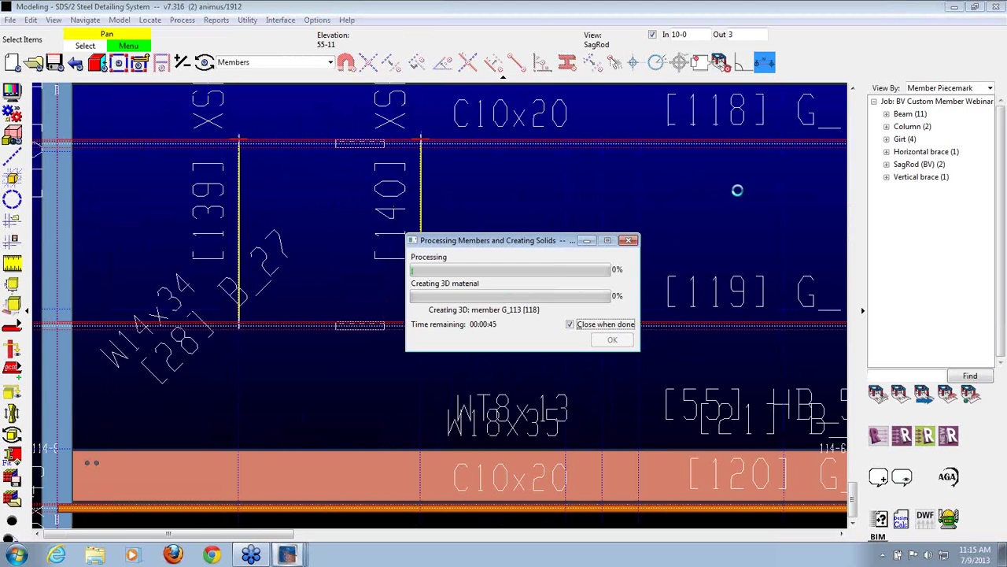
scroll(573, 218, "down", 2)
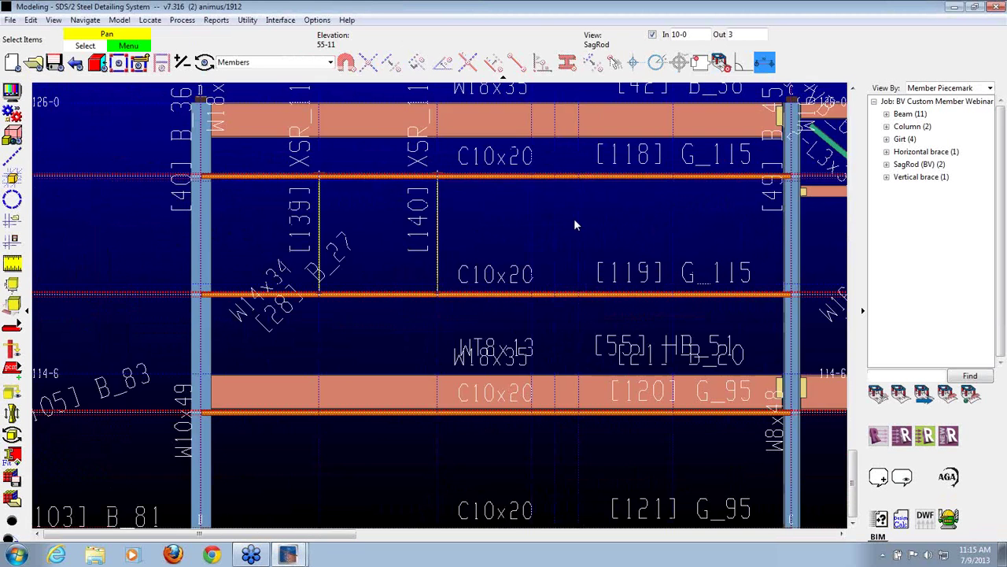
Add a sloped sag rod from girt [119] at the first offset line to girt [118] at the second offset line, nearer column line C.
scroll(580, 241, "up", 3)
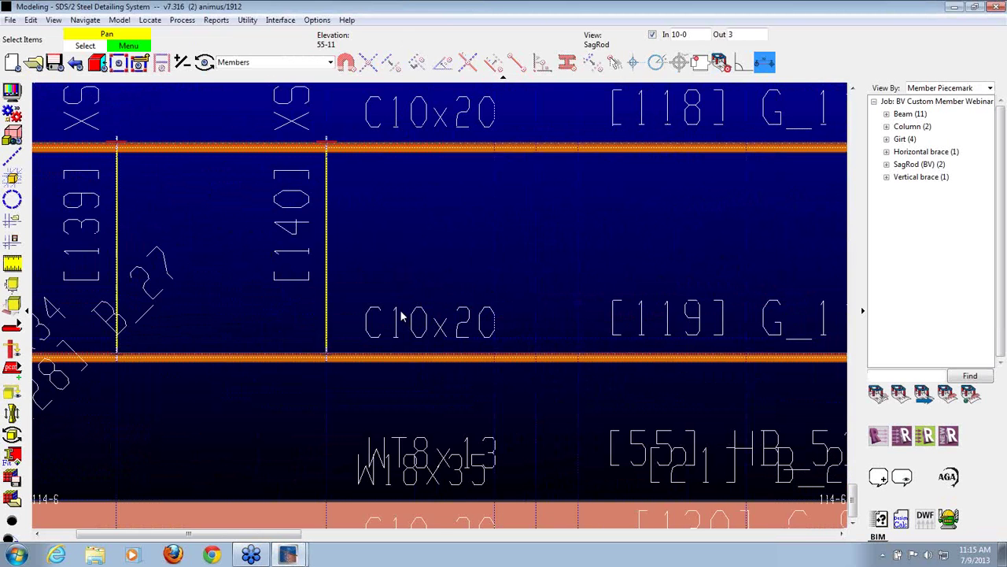
key("a")
double_click(362, 373)
scroll(425, 351, "up", 5)
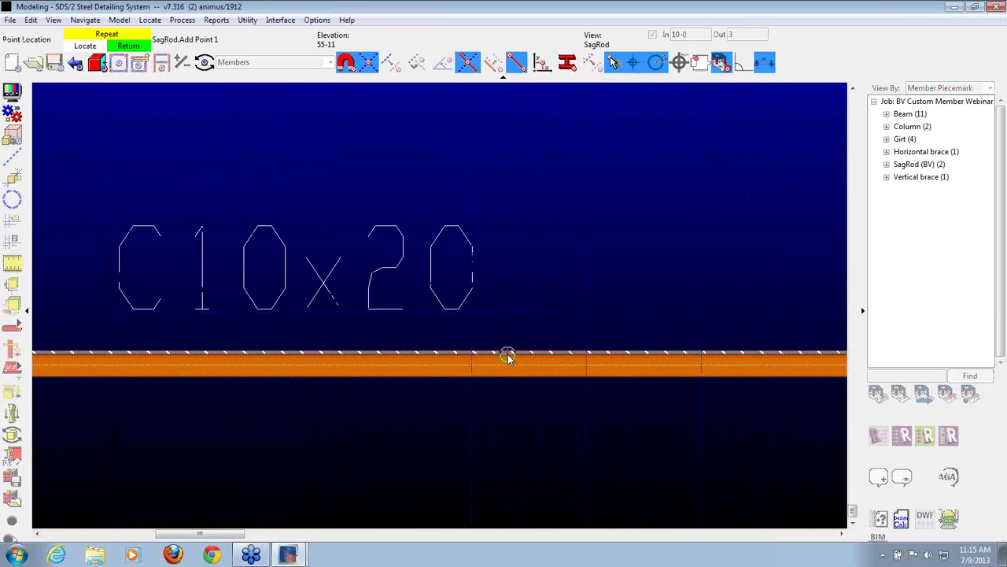
left_click(422, 361)
scroll(422, 361, "down", 4)
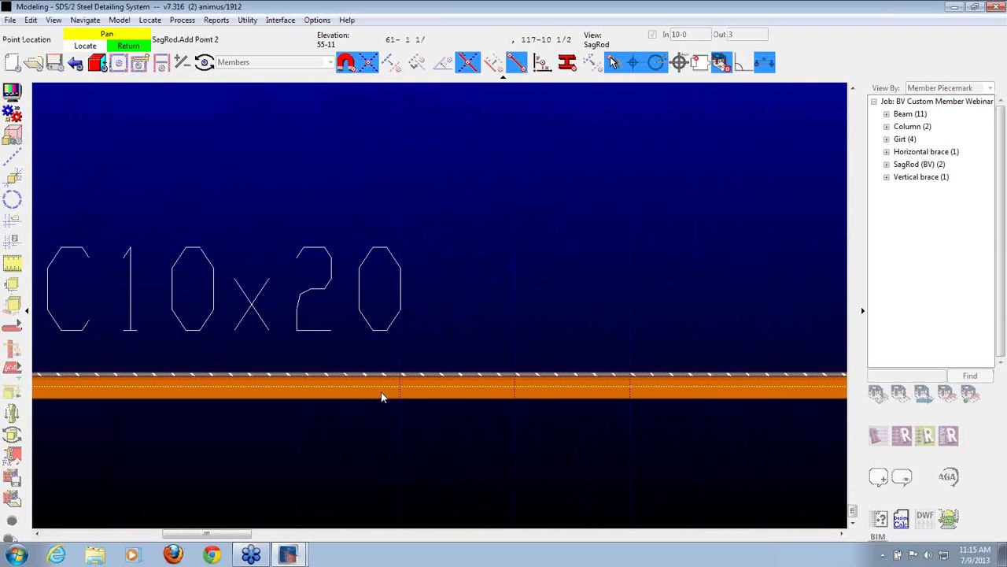
scroll(479, 139, "up", 3)
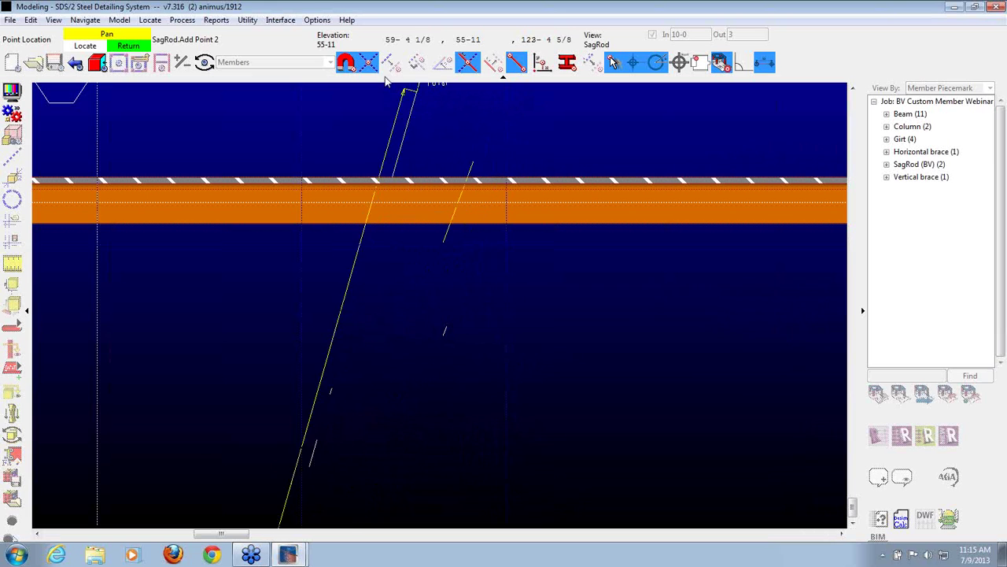
left_click(489, 149)
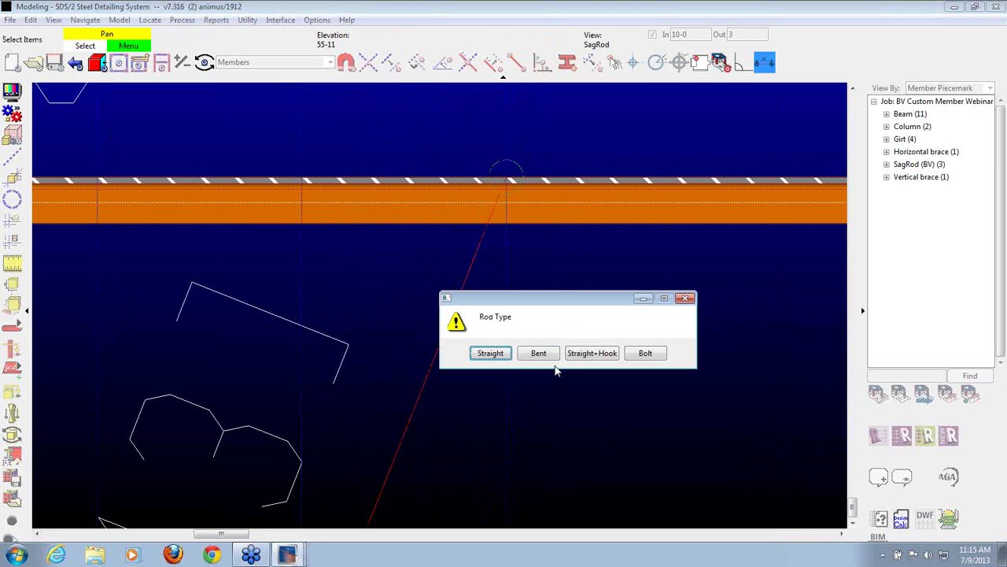
Choose the Bent rod type and locate bend point 1 at the construction line intersection 4 3/8 above the rod's lower end.
left_click_drag(558, 297, 651, 270)
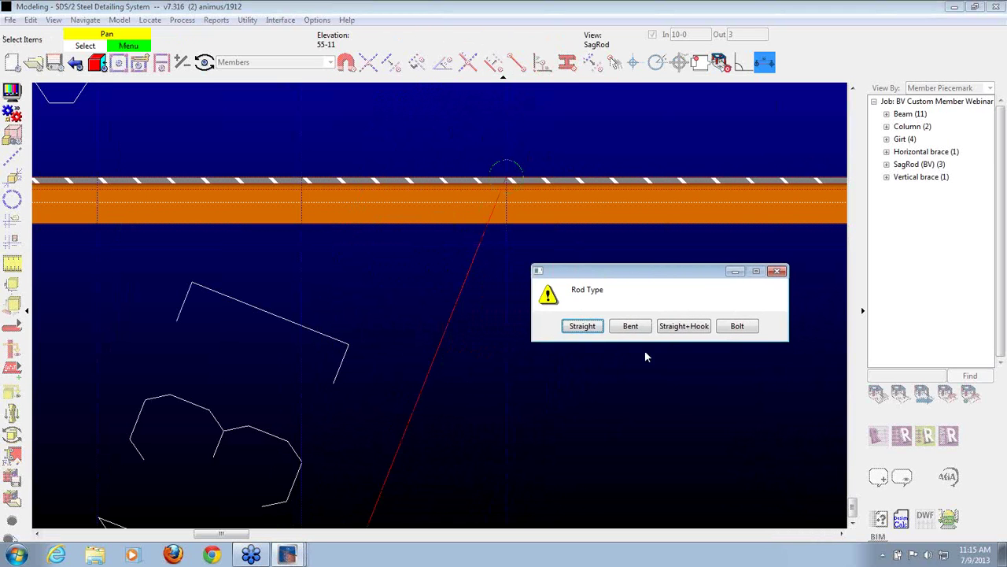
left_click(630, 326)
scroll(636, 153, "down", 5)
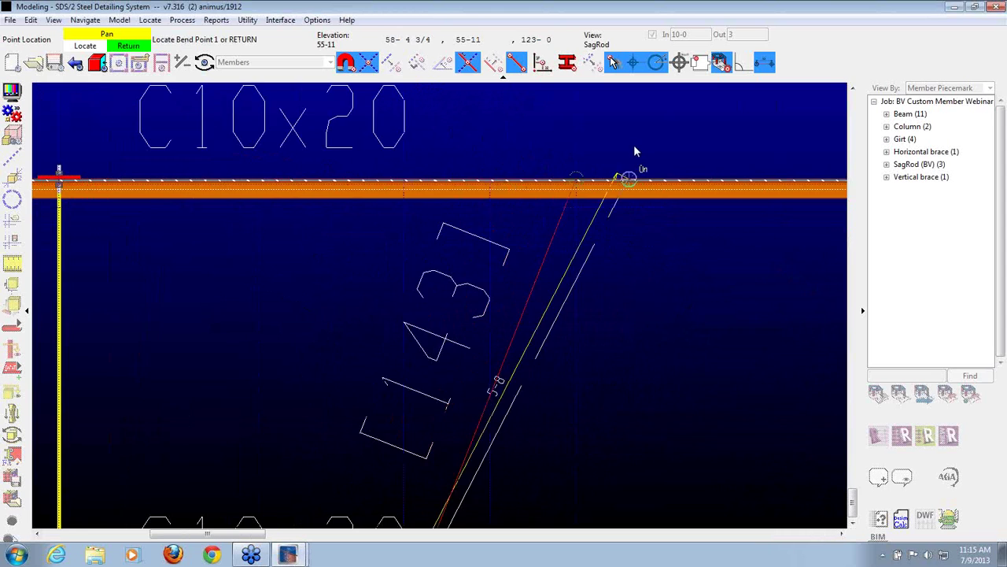
scroll(543, 307, "up", 5)
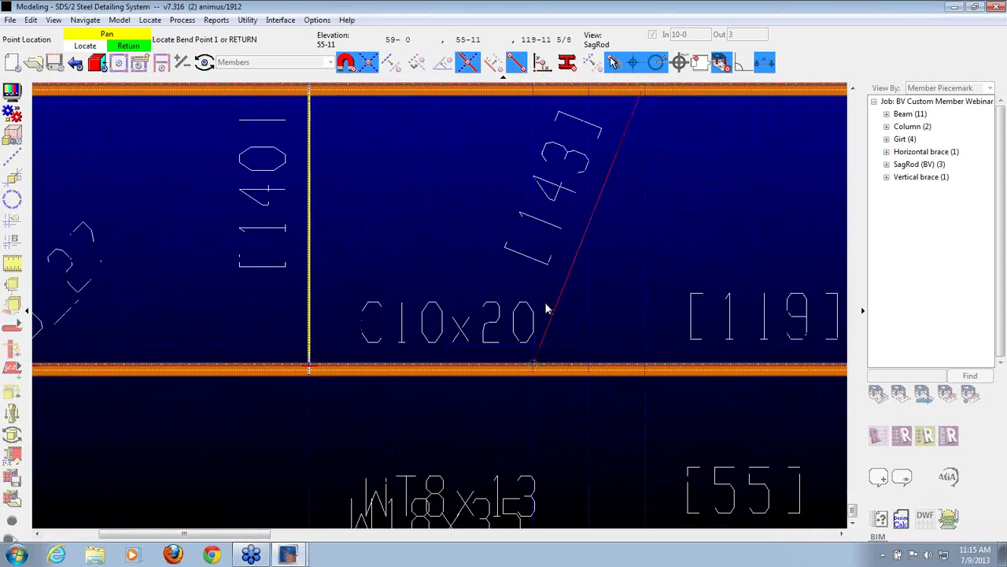
scroll(534, 371, "up", 2)
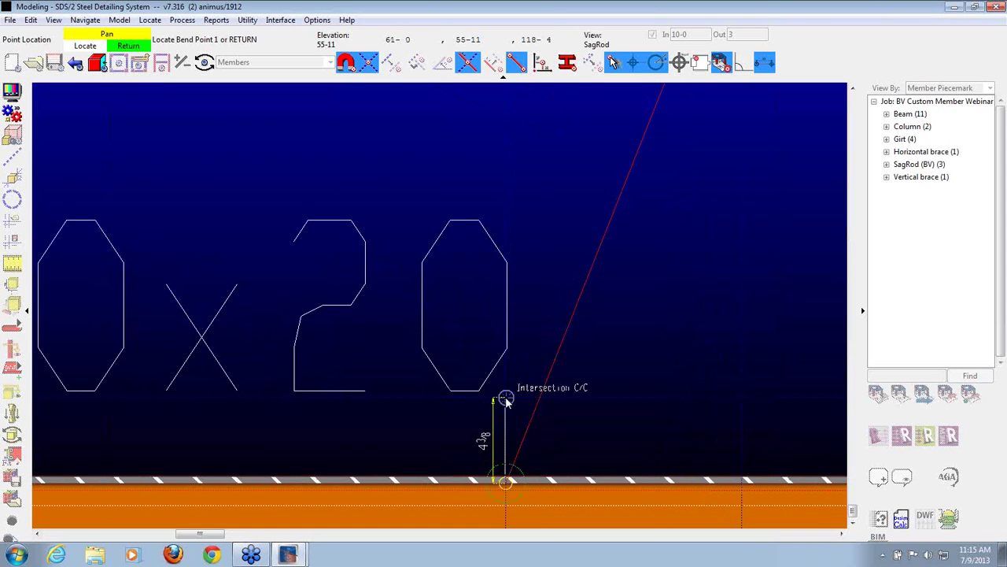
left_click(507, 400)
Locate bend point 2 at the construction line intersection 4 inches below the rod's upper end, and accept the sag rod settings.
scroll(307, 413, "down", 5)
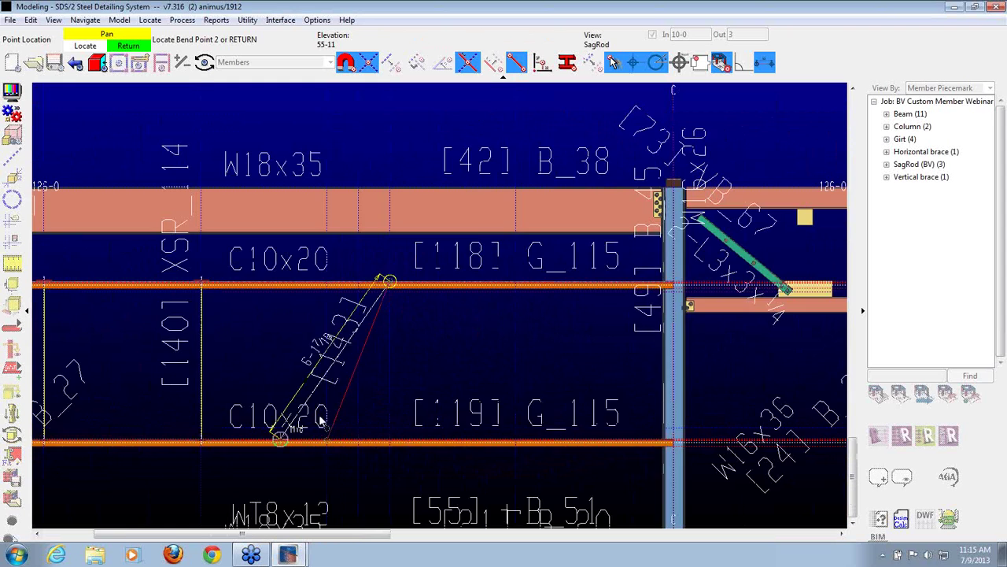
scroll(386, 283, "up", 4)
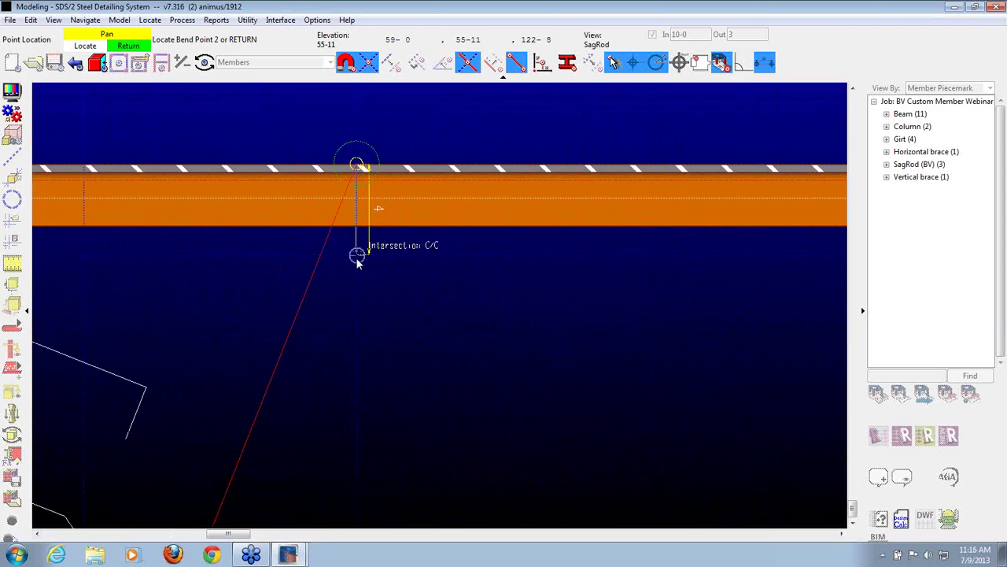
left_click(358, 260)
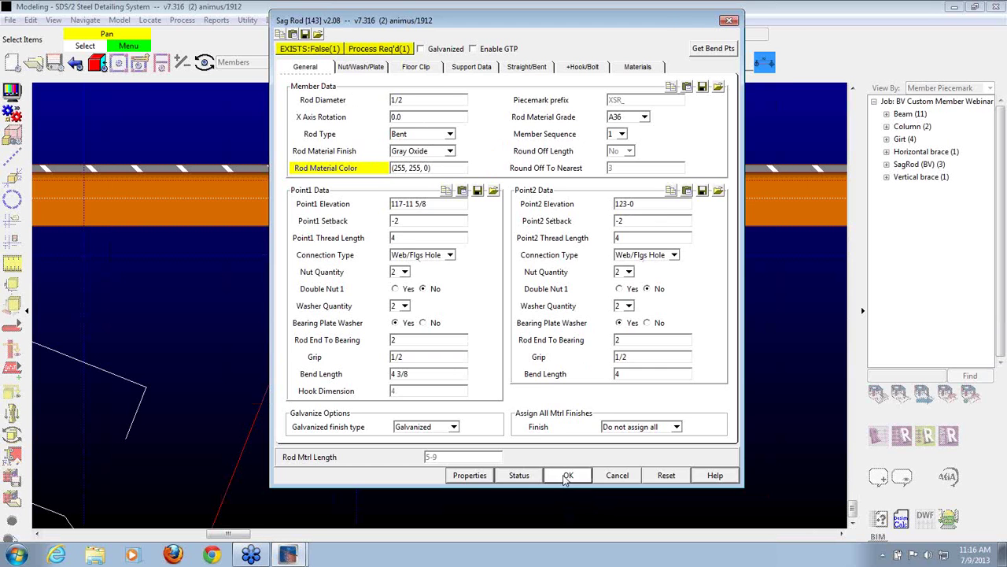
left_click(567, 477)
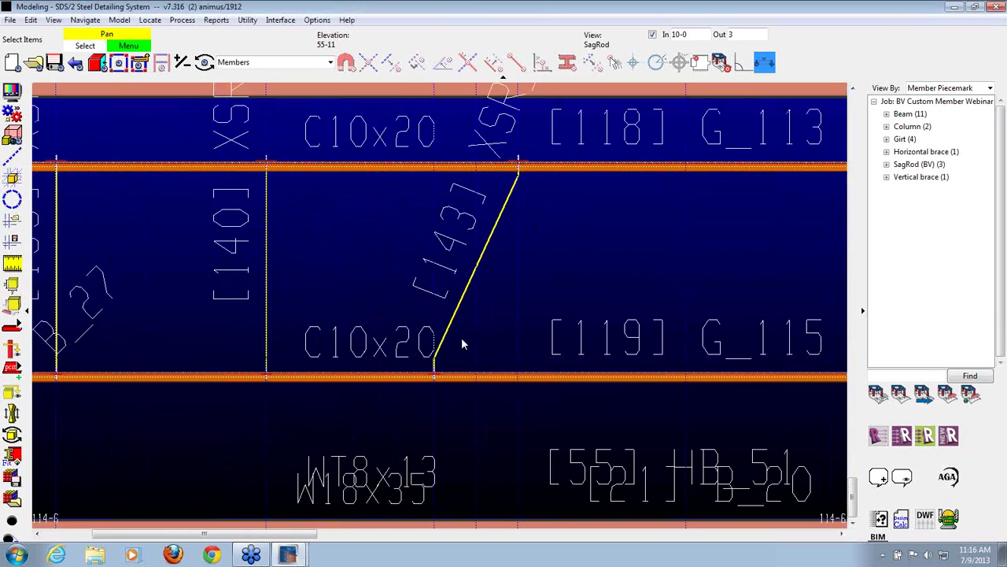
Examine the bent sag rod [143] in 3D, checking its bends and end connections at both girts, and return to the elevation view.
scroll(462, 338, "up", 3)
scroll(428, 385, "down", 4)
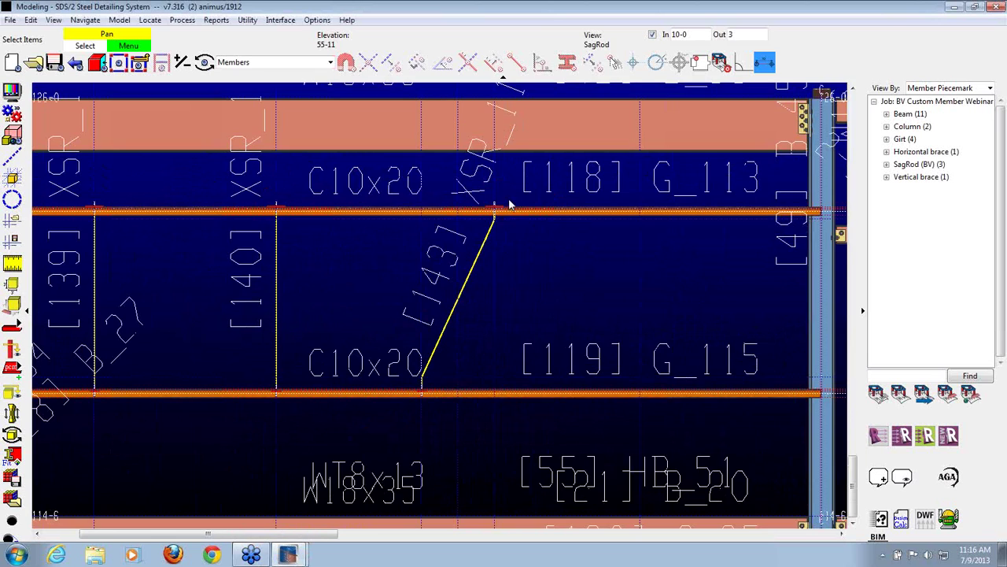
scroll(504, 206, "up", 4)
mouse_move(495, 213)
middle_mouse_down()
mouse_move(445, 263)
mouse_move(402, 271)
middle_mouse_up()
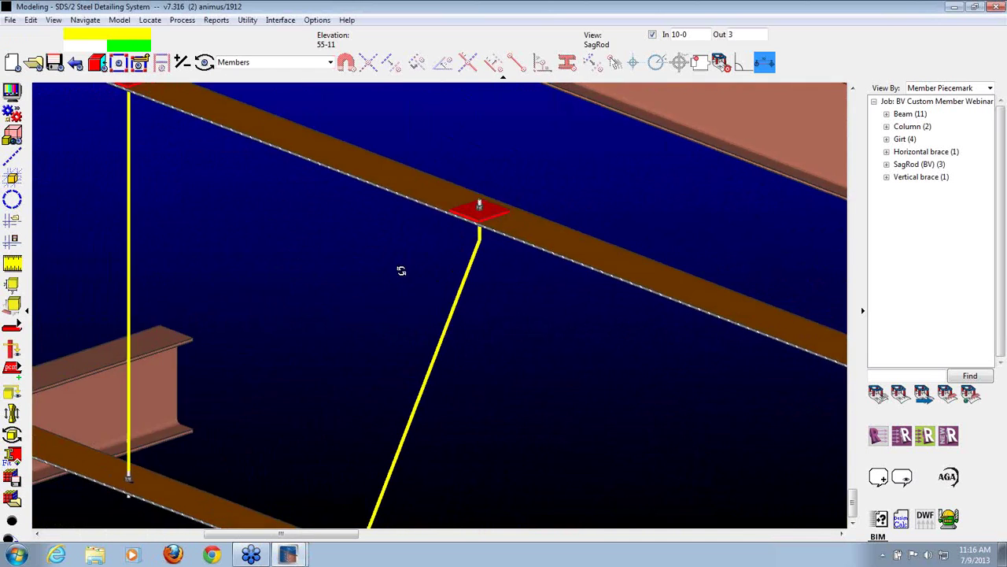
scroll(402, 271, "down", 3)
scroll(393, 360, "up", 3)
scroll(422, 293, "down", 3)
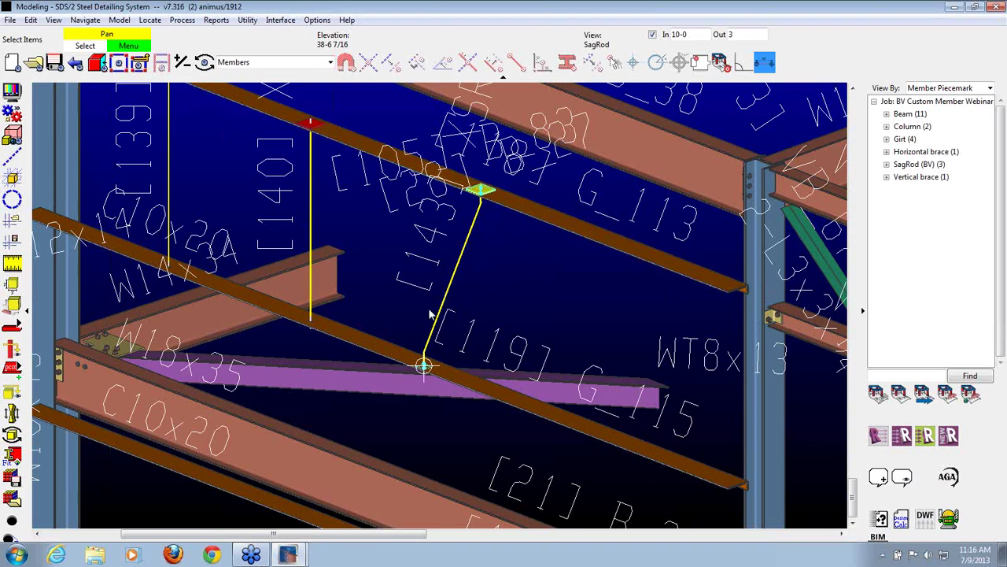
scroll(501, 286, "down", 2)
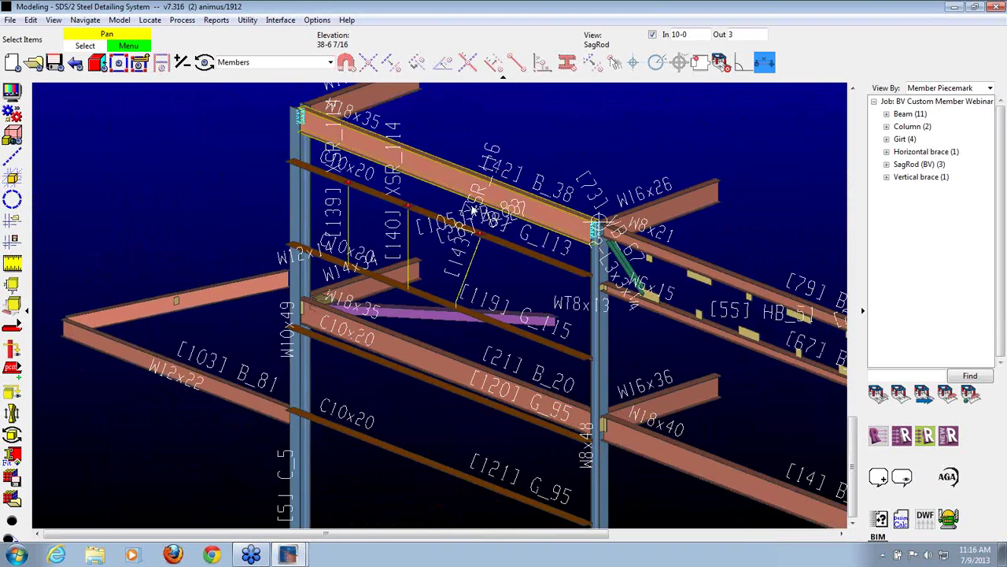
scroll(472, 211, "up", 3)
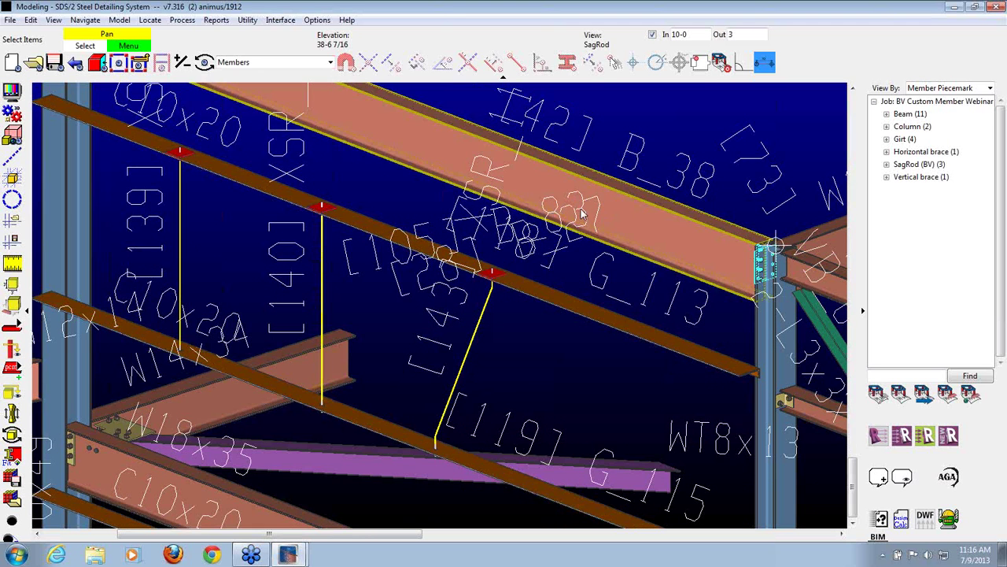
left_click(74, 66)
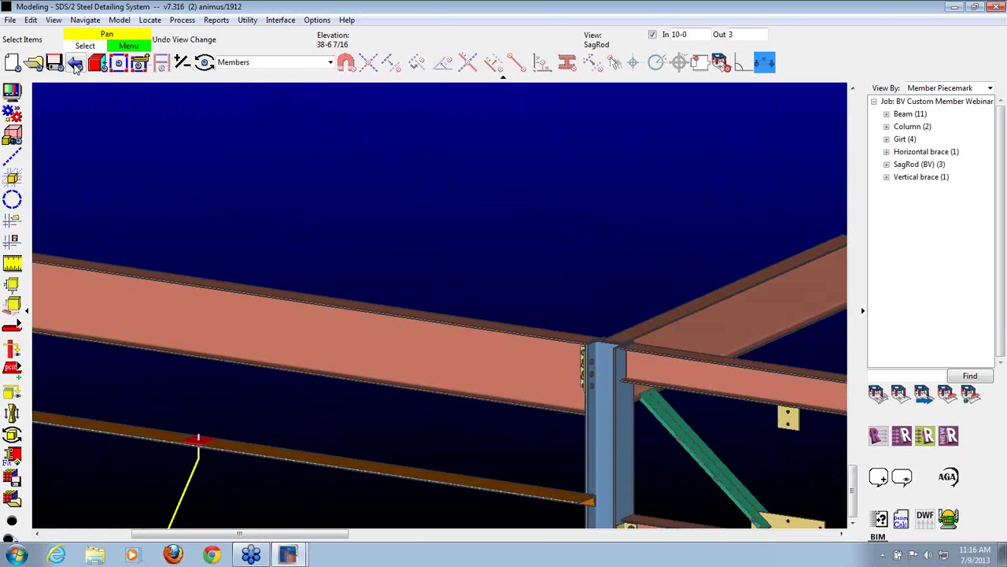
scroll(365, 244, "down", 3)
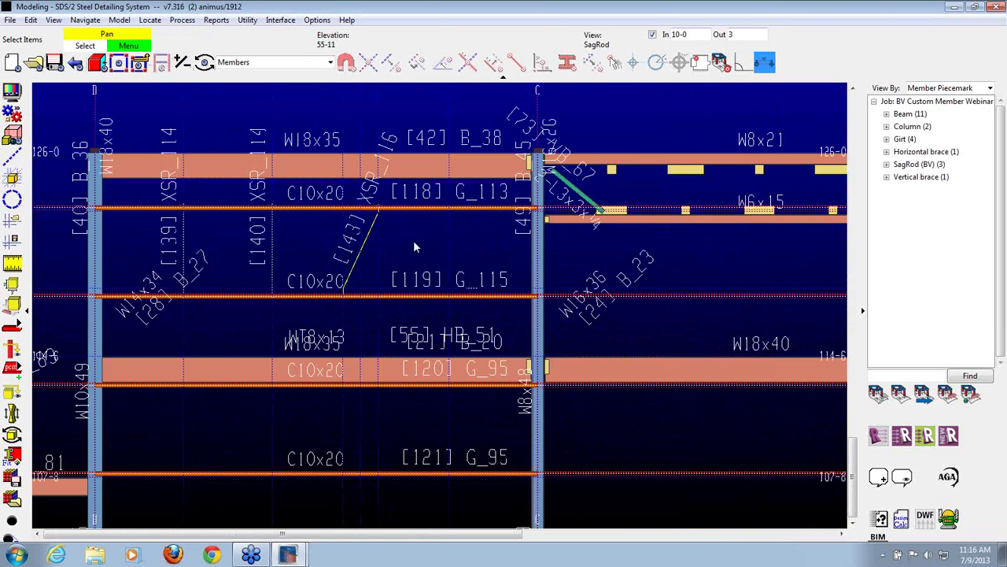
Delete the straight sag rod [140] between girts [118] and [119] and process the affected members.
left_click(272, 243)
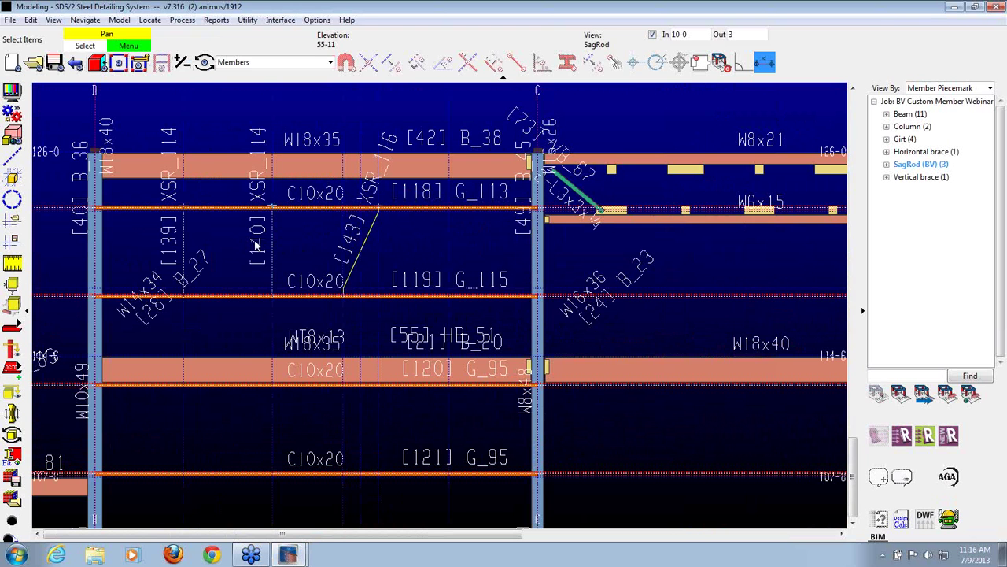
key("Delete")
key("y")
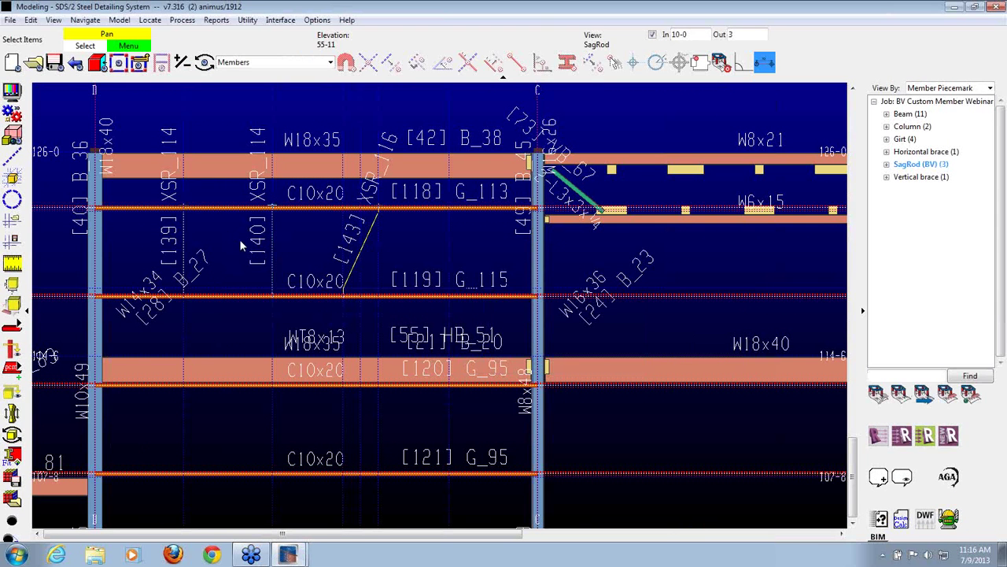
key("Delete")
left_click(530, 356)
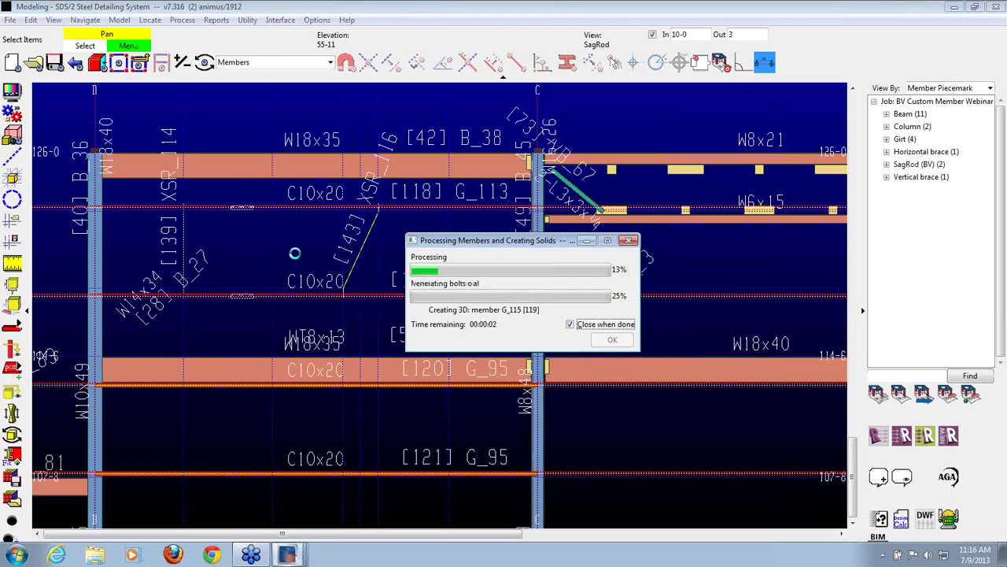
Cut a section view through girt [118] and beam [42] along the vertical construction line between sag rods [139] and [143].
scroll(272, 195, "up", 4)
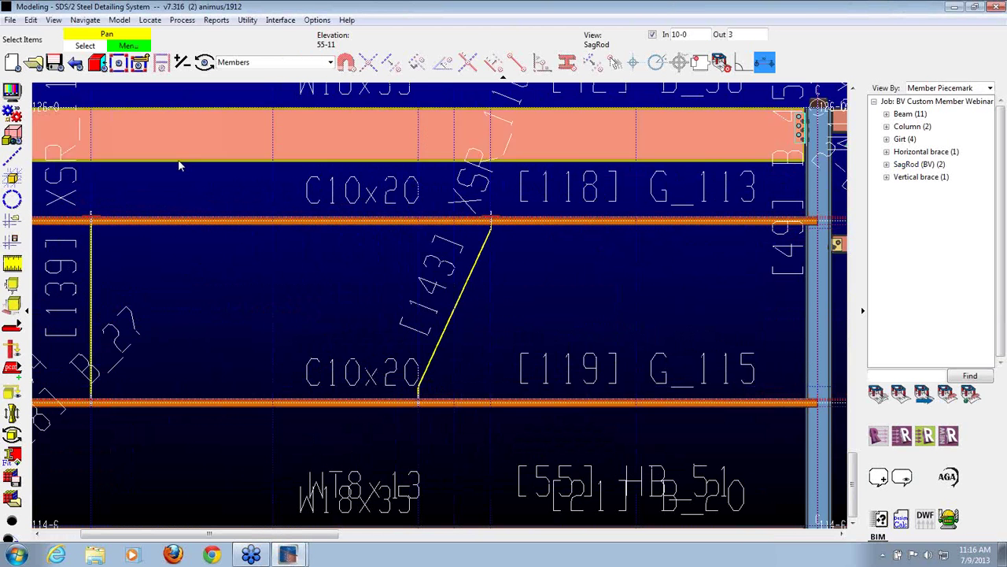
left_click(157, 63)
left_click(241, 258)
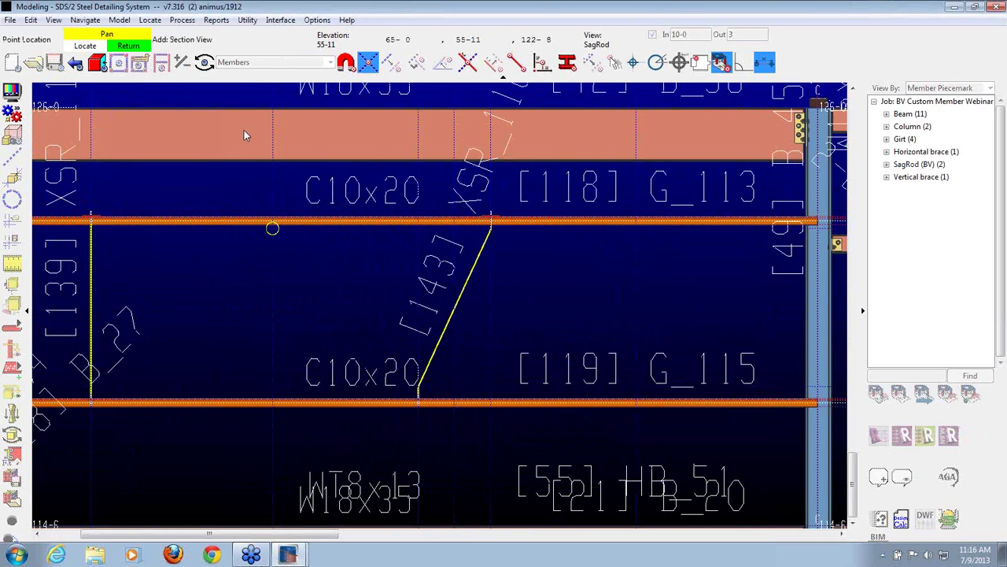
left_click(271, 105)
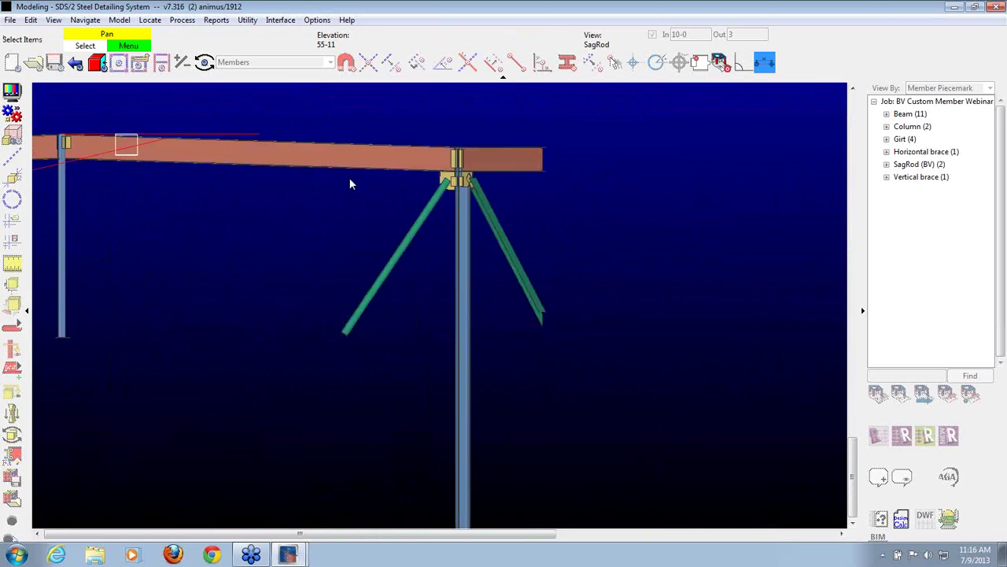
scroll(409, 196, "down", 2)
scroll(281, 188, "up", 8)
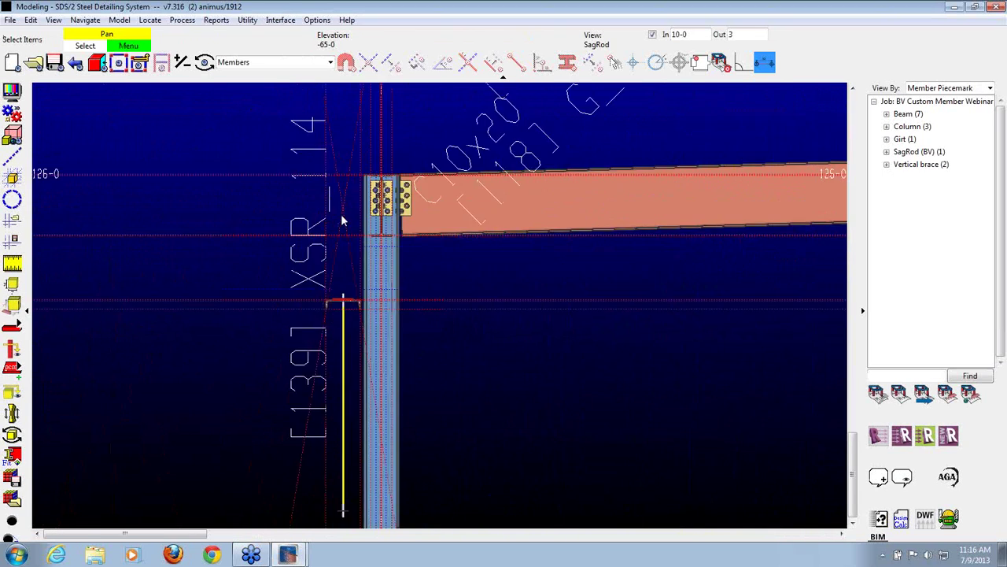
Limit the section view's inward depth to 1-0 around girt [118] and beam [42].
scroll(375, 307, "up", 2)
scroll(398, 365, "down", 1)
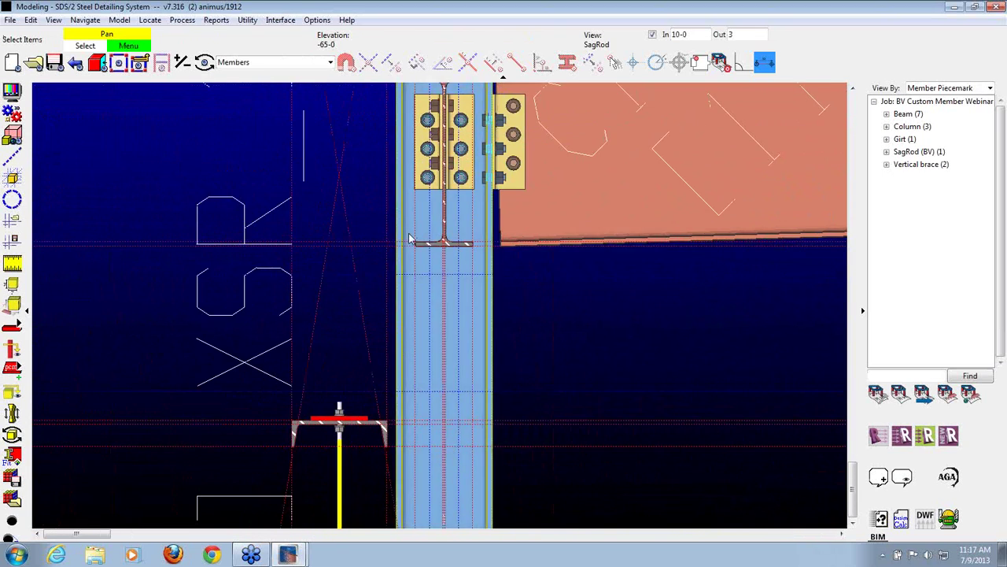
scroll(442, 251, "down", 1)
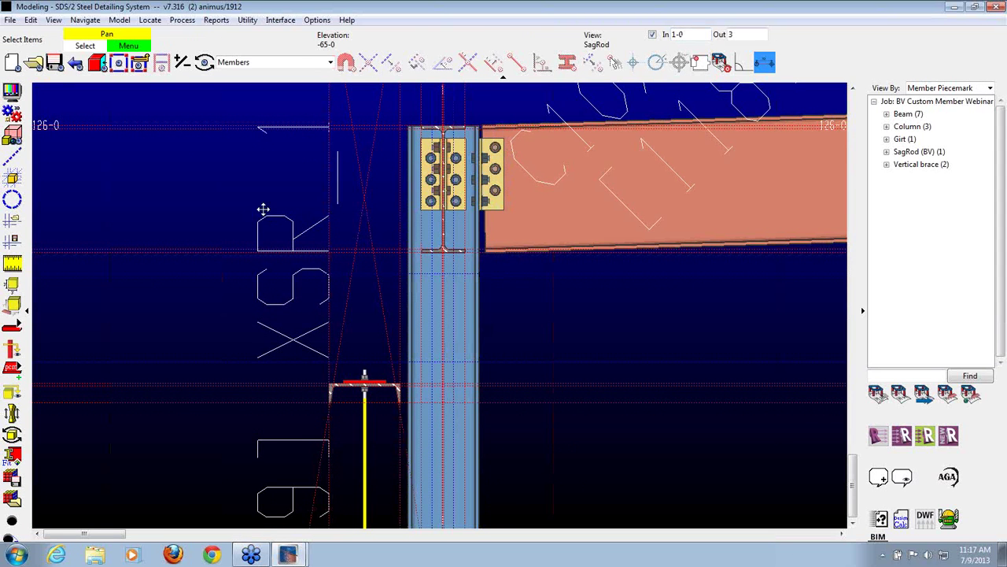
middle_click_drag(263, 210, 307, 191)
scroll(307, 194, "down", 3)
scroll(412, 244, "up", 2)
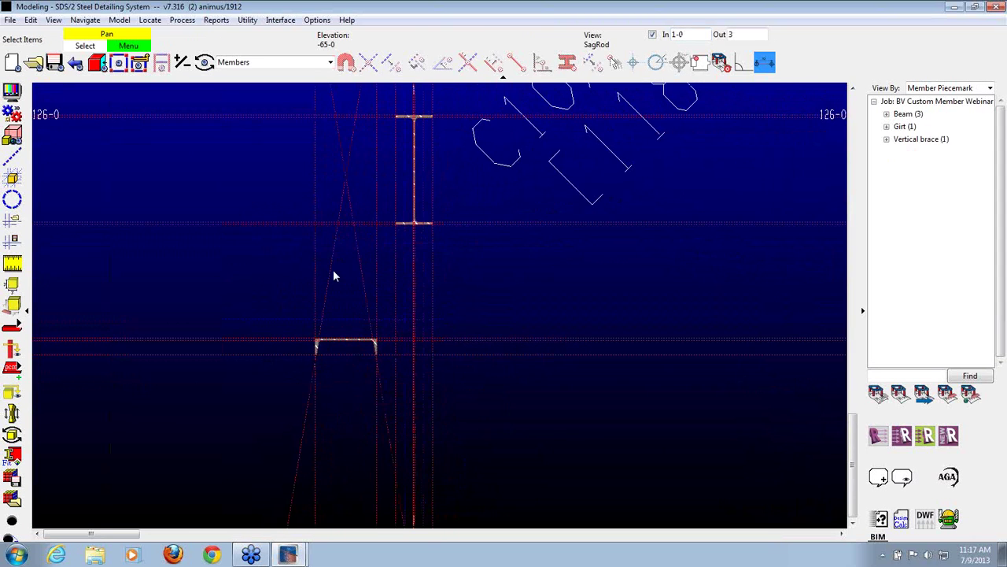
scroll(334, 272, "up", 1)
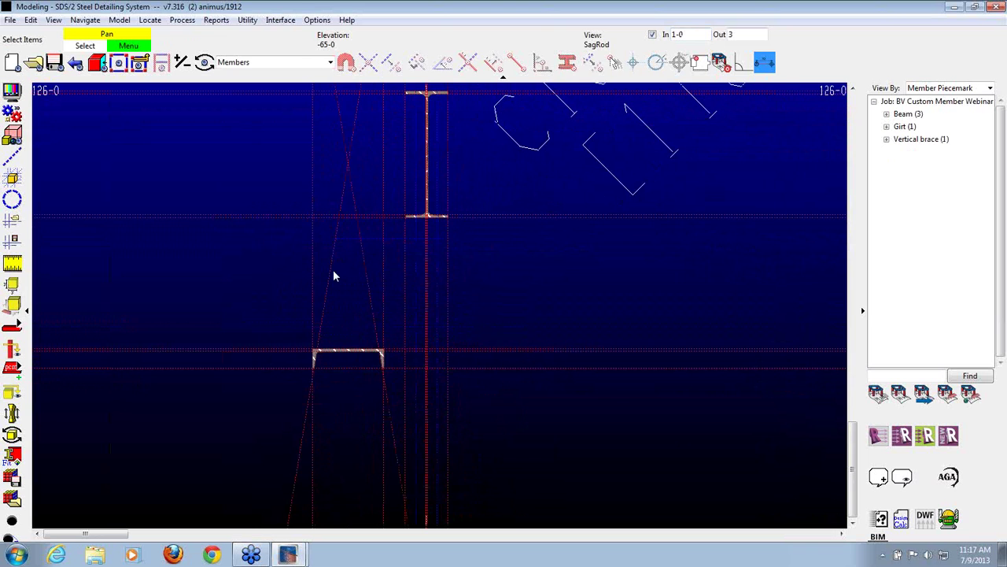
Add a vertical construction line through the center of girt [118] in the section view.
left_click(11, 159)
left_click(370, 61)
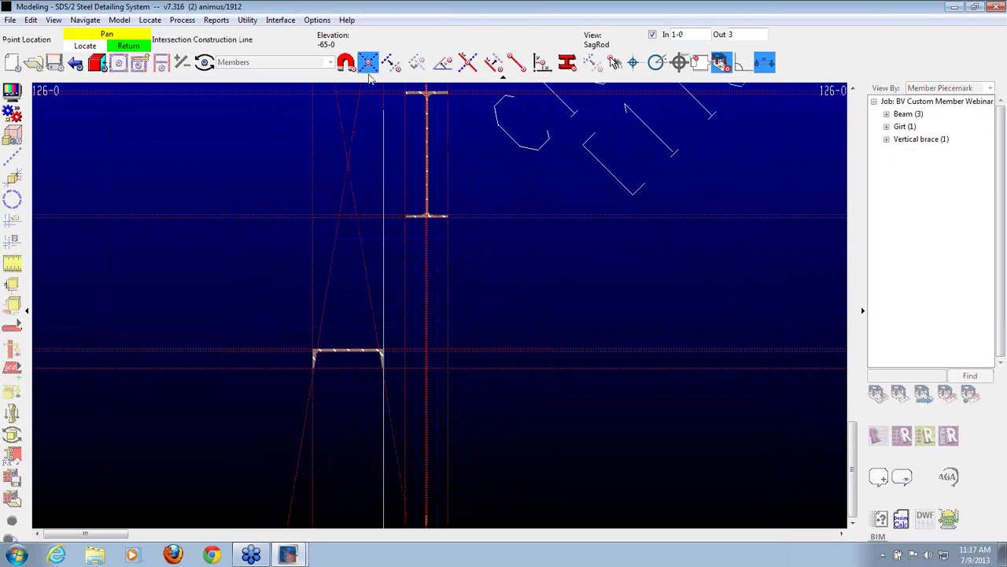
left_click(345, 318)
right_click(346, 307)
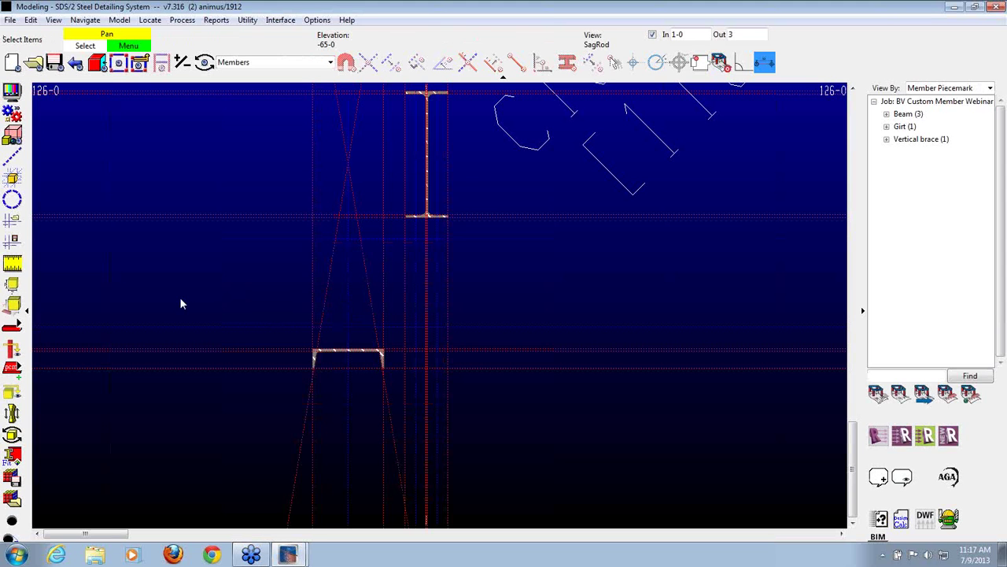
Add a SagRod (BV) from the center of girt [118]'s web to the girt-side bottom flange of beam [42].
key("Insert")
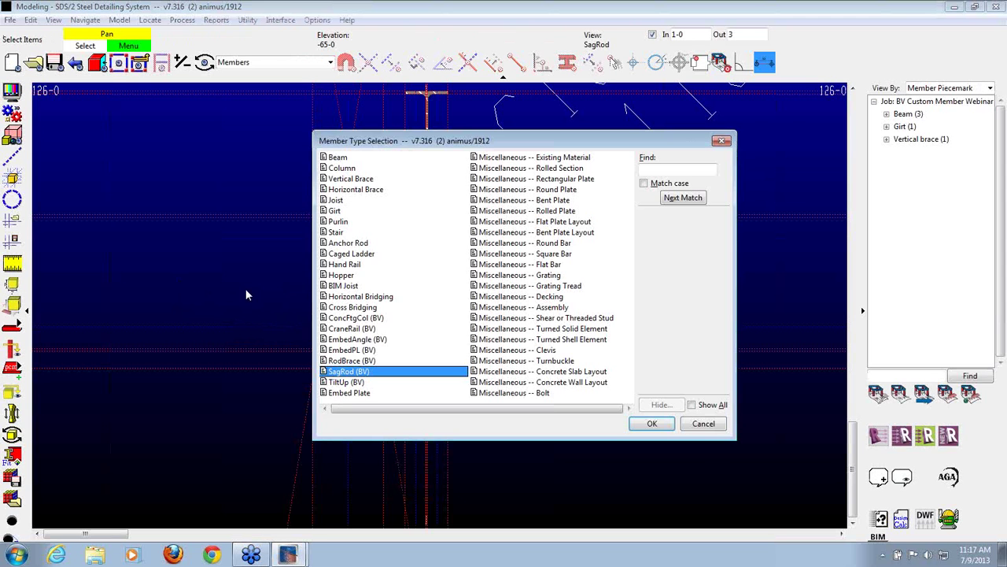
double_click(352, 375)
scroll(352, 357, "up", 3)
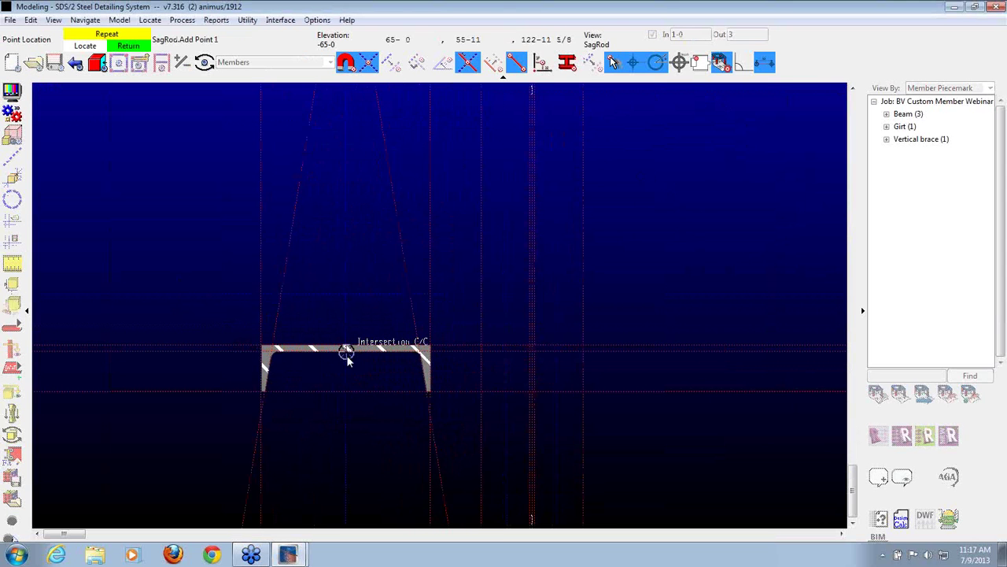
key("i")
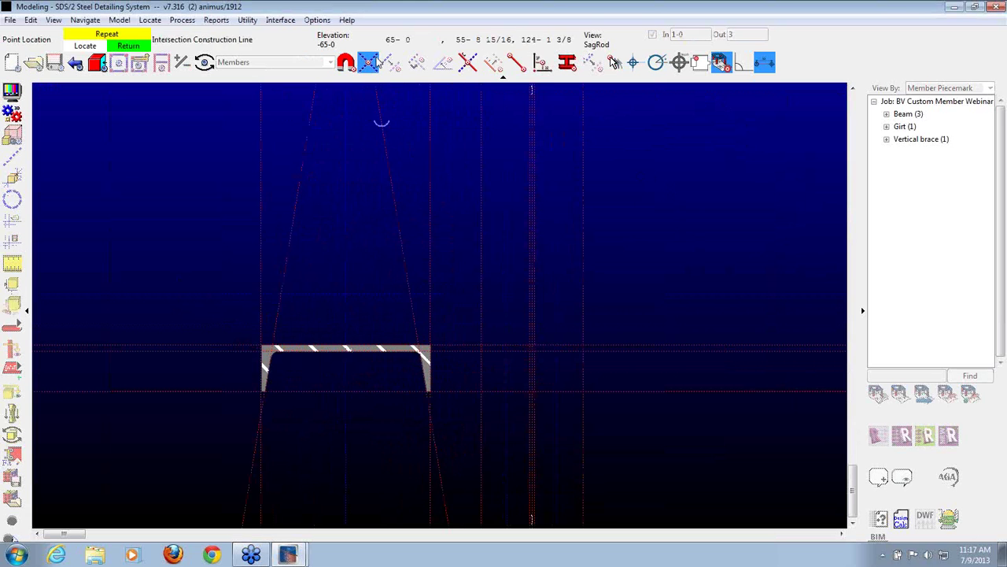
left_click(346, 352)
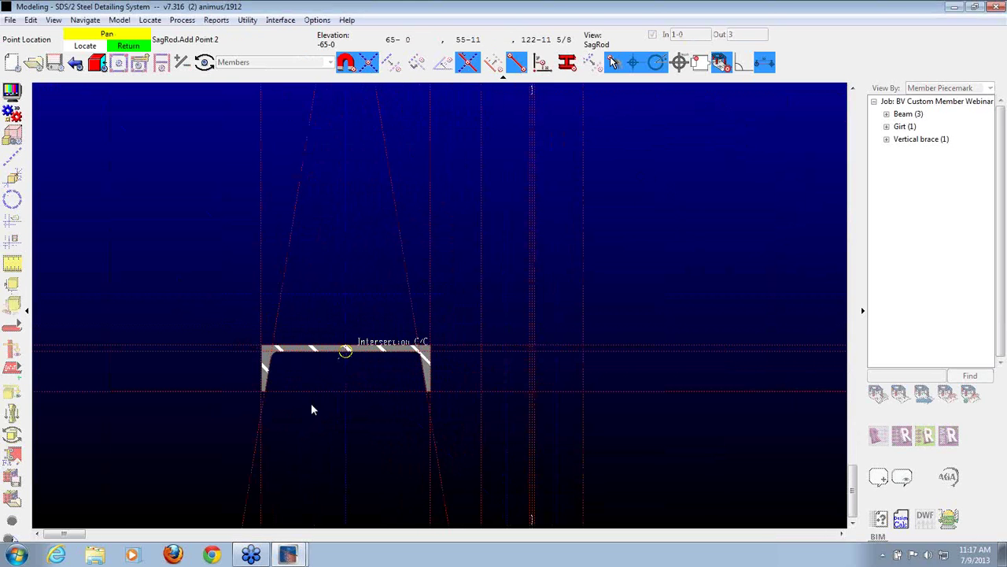
scroll(312, 407, "down", 3)
scroll(401, 219, "up", 3)
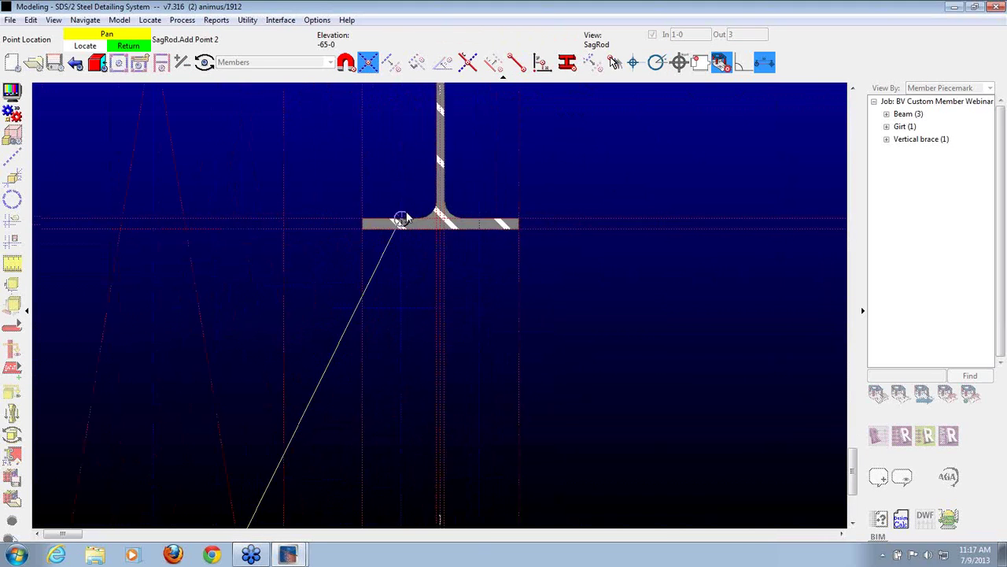
left_click(399, 219)
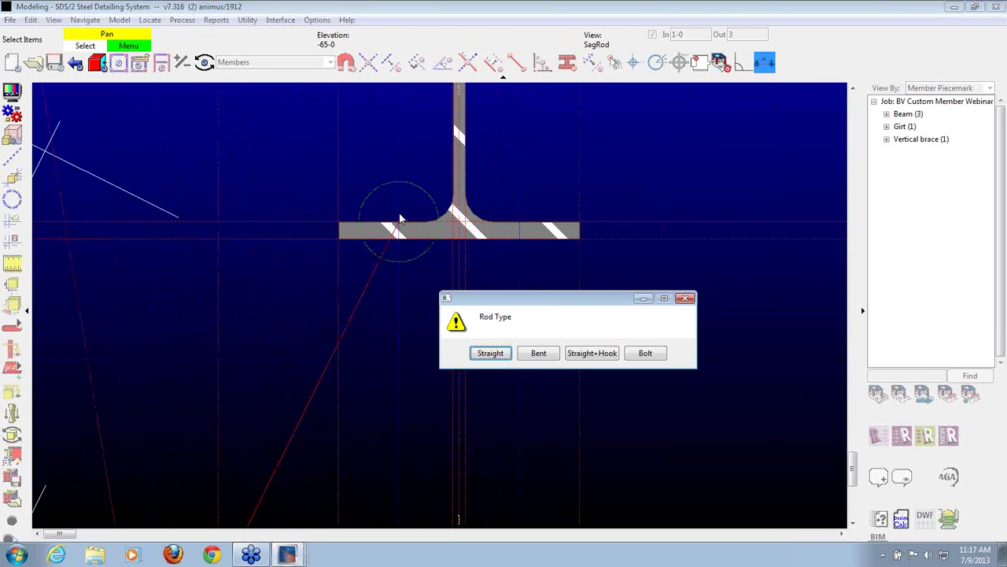
Choose the Bent rod type and locate bend point 1 above the girt and bend point 2 below the beam flange.
left_click(538, 353)
scroll(696, 195, "down", 3)
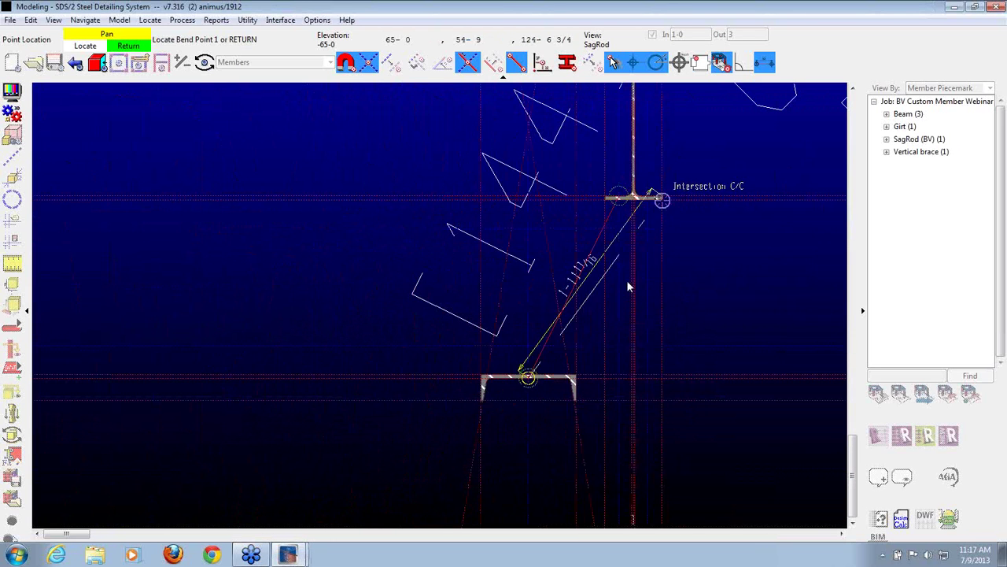
left_click(528, 347)
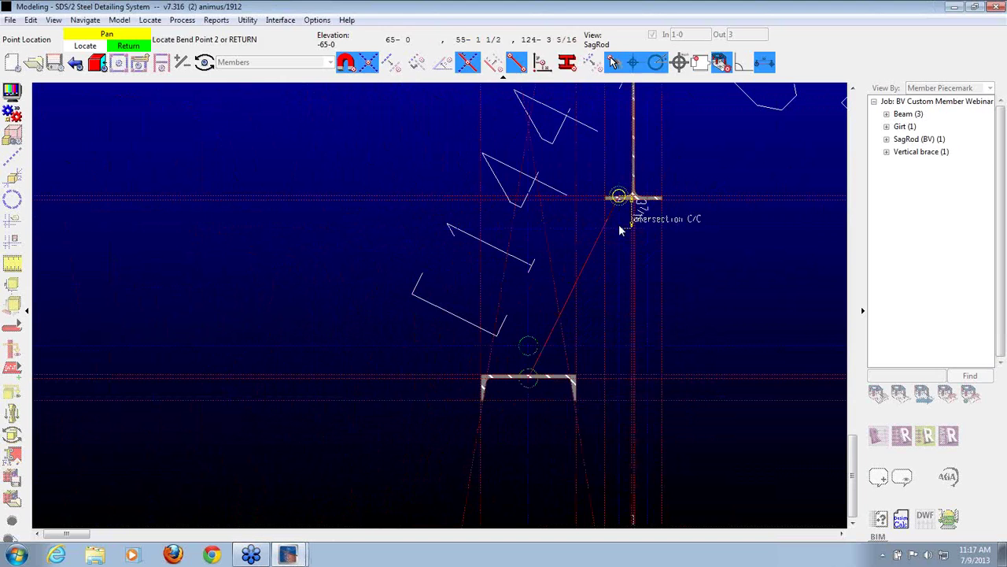
left_click(620, 244)
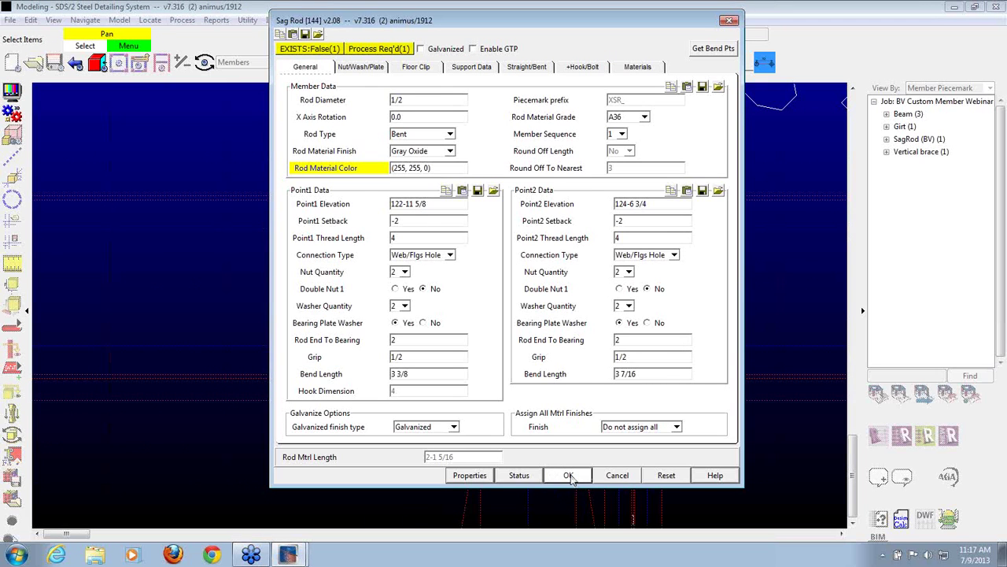
Set the Point2 bearing plate length to 2, accept the sag rod settings and process the members.
left_click(367, 67)
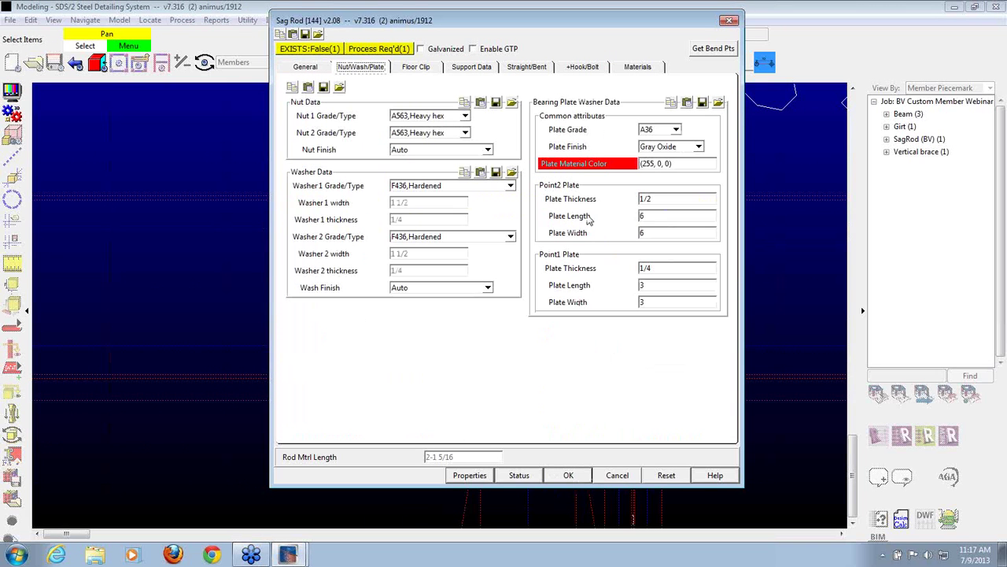
double_click(661, 218)
type("2")
left_click(569, 474)
left_click(499, 289)
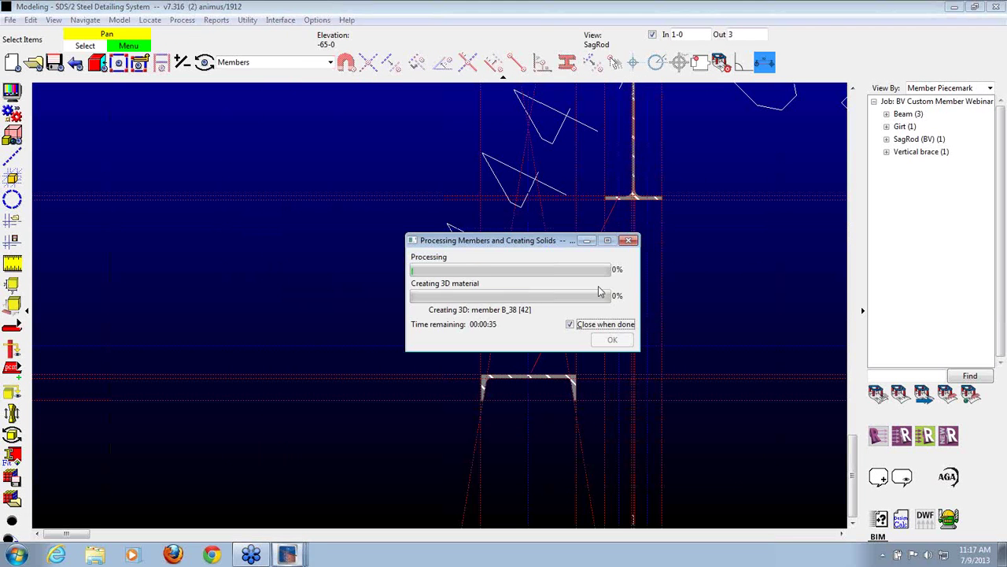
Examine the bent sag rod [144] in 3D, checking its bearing plate at the beam flange and its connection at the girt.
scroll(651, 284, "down", 3)
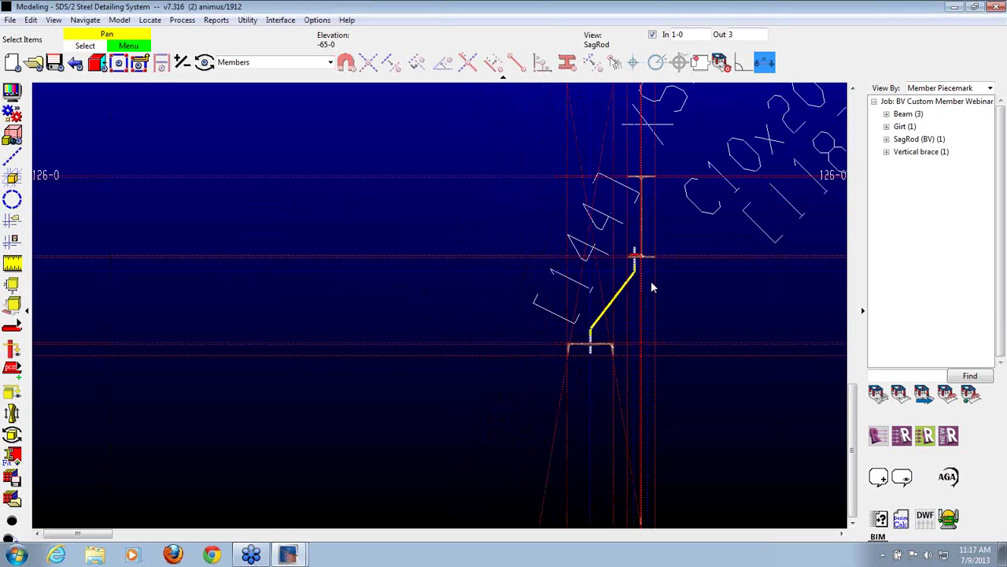
middle_click_drag(652, 247, 750, 275, "shift")
scroll(521, 269, "up", 4)
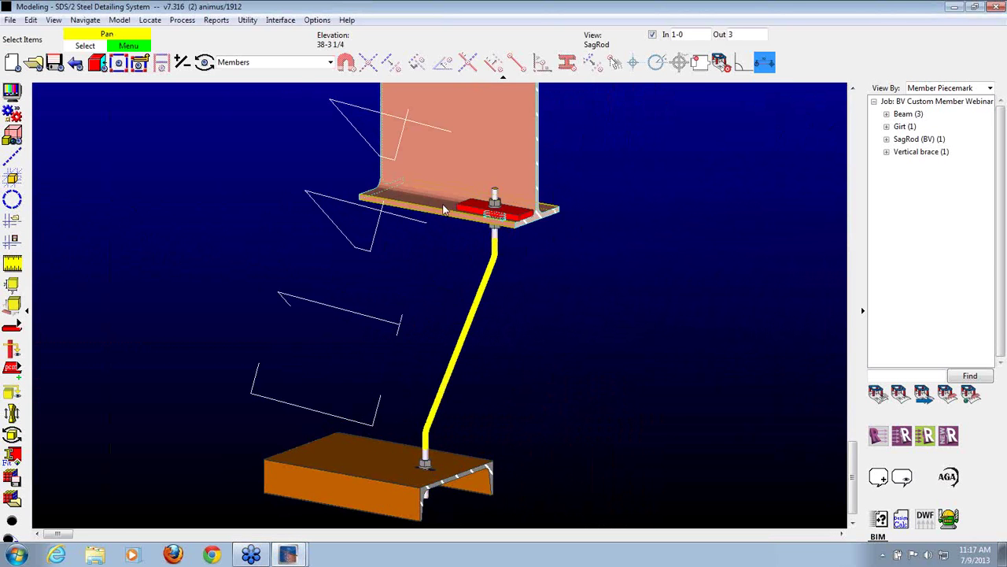
scroll(505, 234, "up", 4)
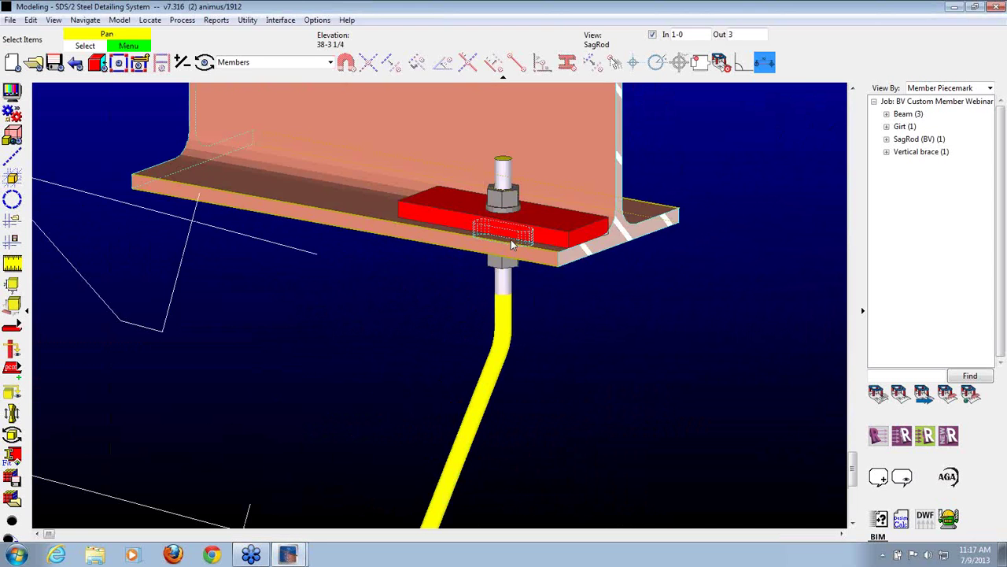
scroll(505, 245, "down", 4)
scroll(408, 351, "up", 5)
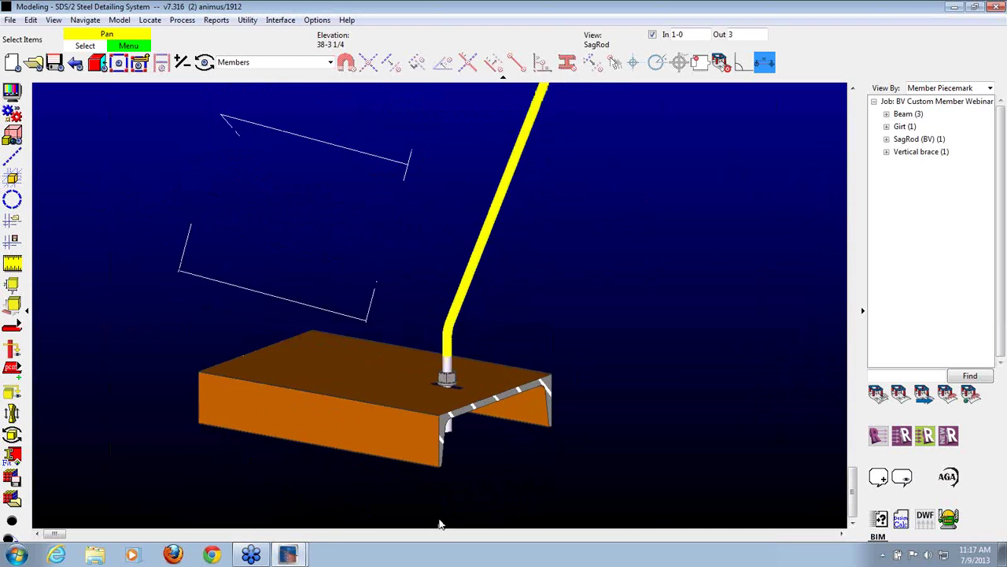
scroll(445, 429, "down", 4)
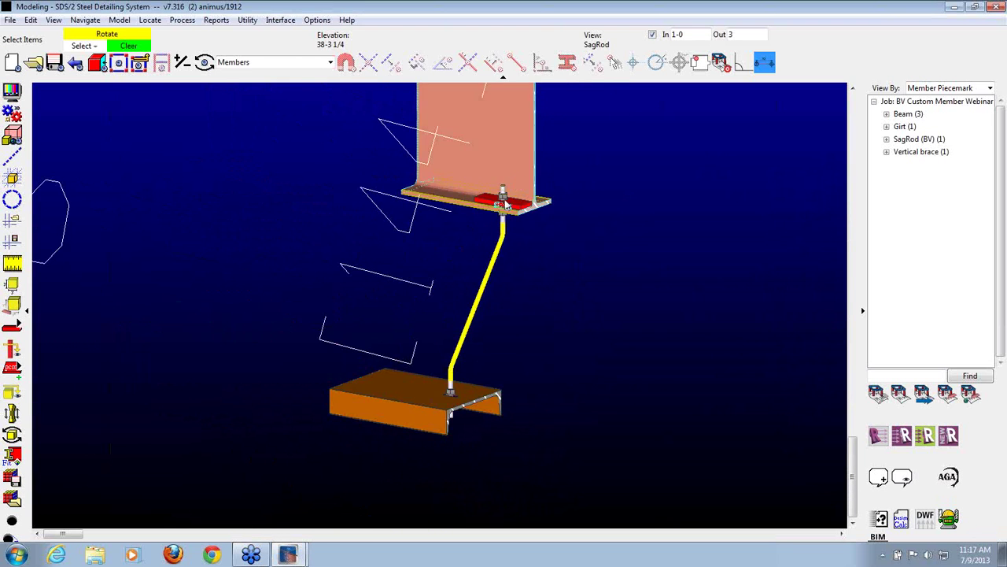
mouse_move(499, 191)
middle_mouse_down("shift")
mouse_move(439, 149)
mouse_move(389, 158)
mouse_move(380, 135)
mouse_move(463, 198)
mouse_move(500, 191)
middle_mouse_up("shift")
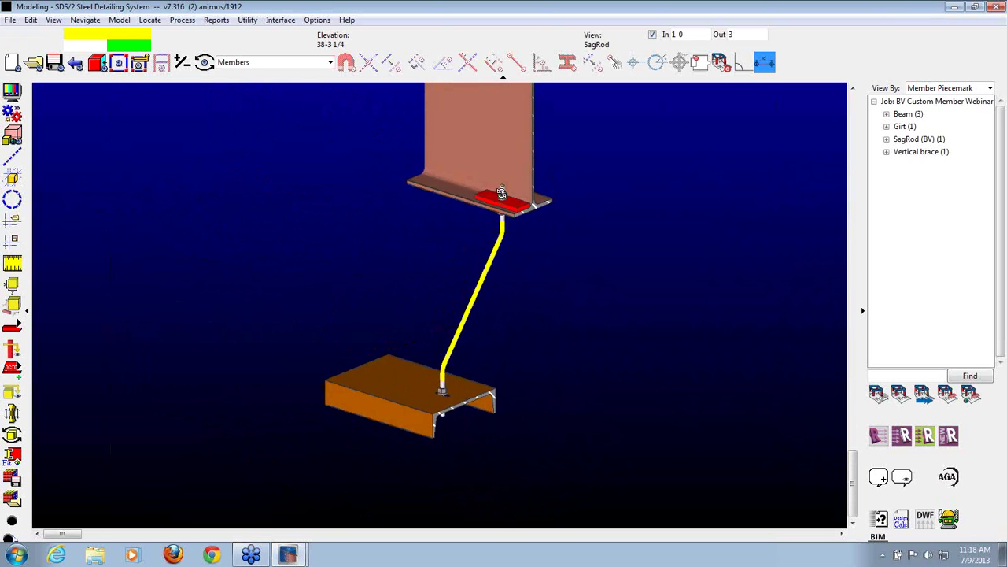
scroll(363, 178, "down", 5)
scroll(372, 209, "up", 5)
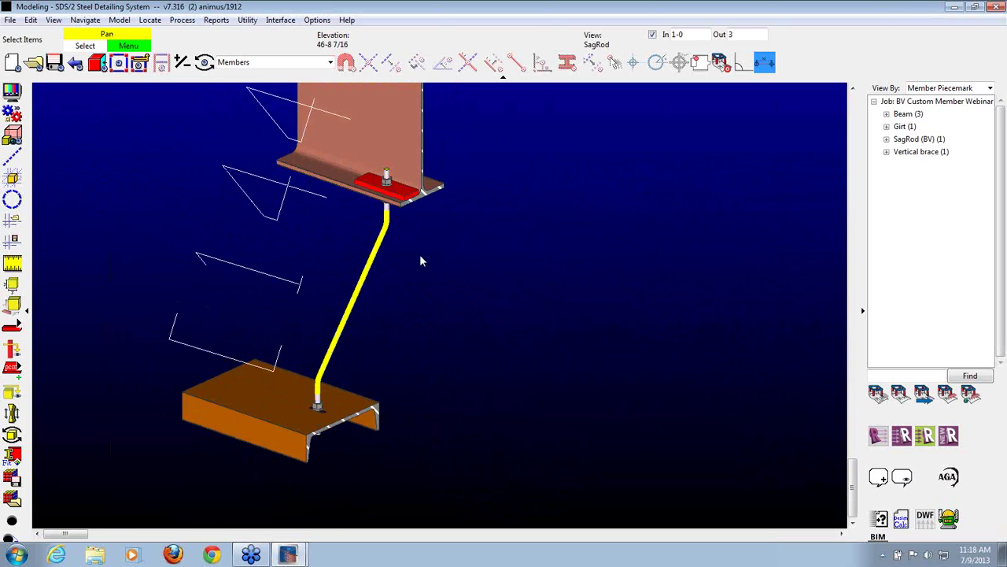
Turn off the view depth limit and reopen the SagRod erection view.
left_click(653, 34)
left_click(33, 62)
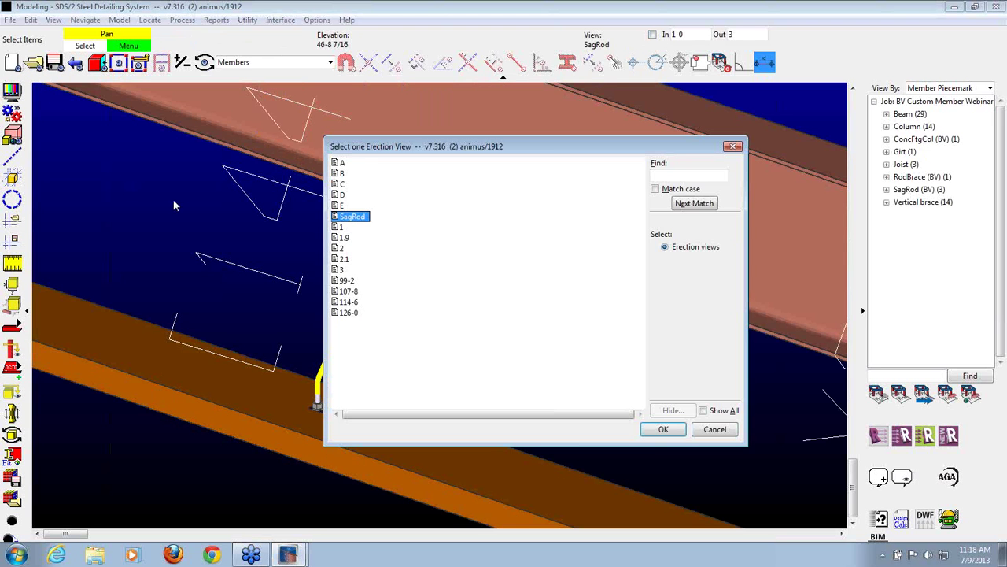
double_click(347, 216)
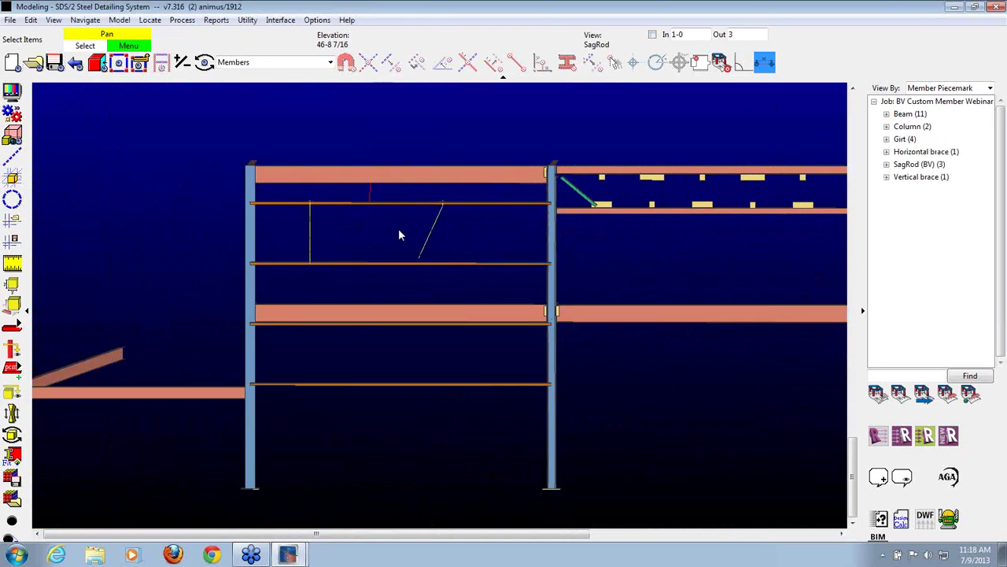
Add a section view cutting the W18x35 beam and upper girt along the construction line between sag rod [143] and the column.
scroll(518, 169, "up", 3)
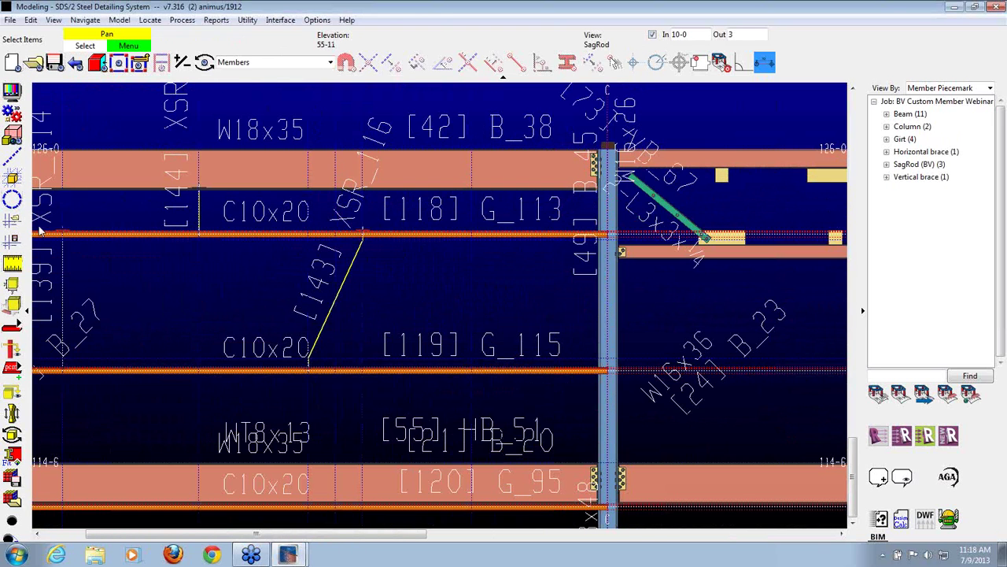
left_click(140, 62)
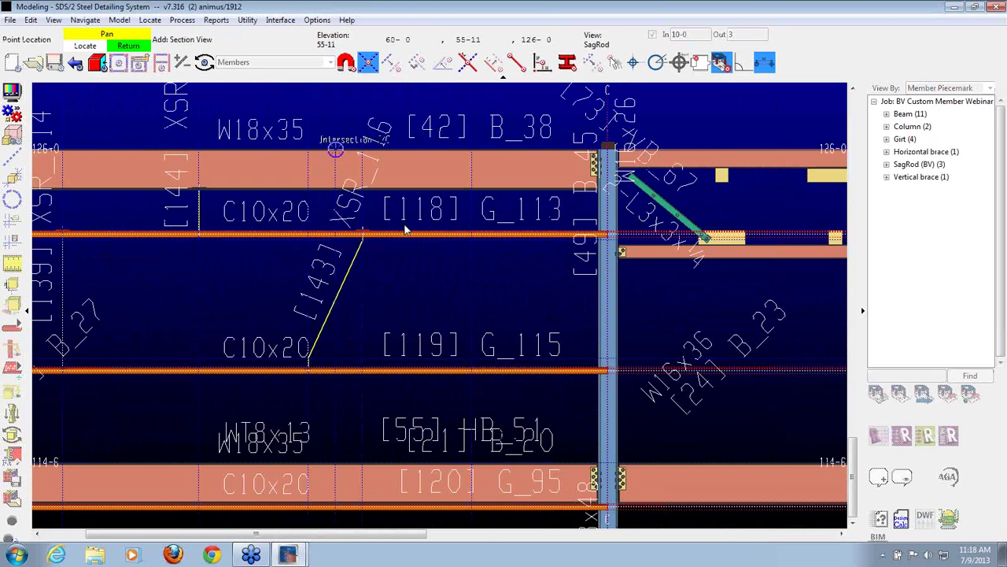
left_click(471, 240)
left_click(470, 148)
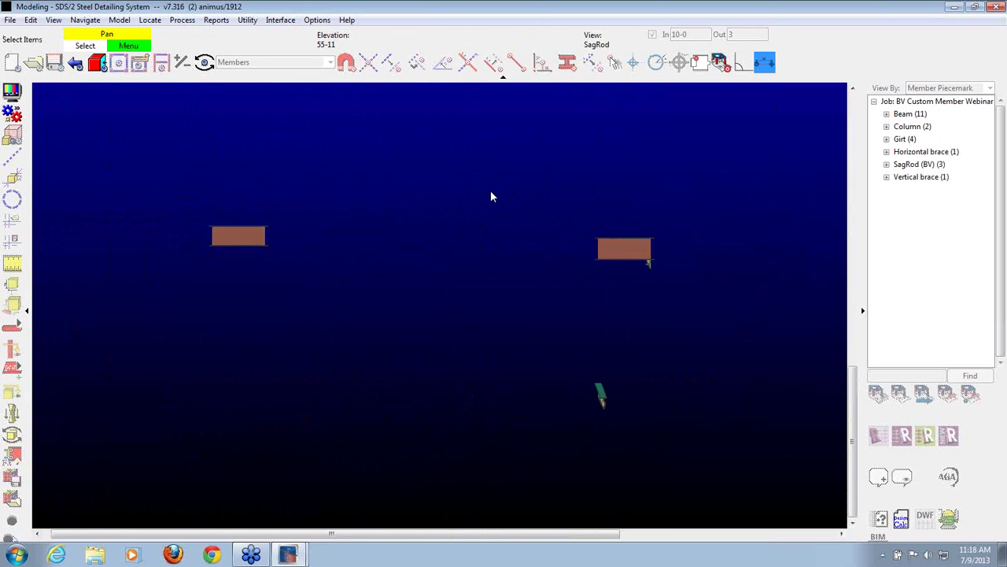
Limit the section view's inward depth to 1-0 at the W18x35 beam's bottom flange, keeping depth checking on.
scroll(633, 321, "down", 3)
scroll(298, 288, "up", 10)
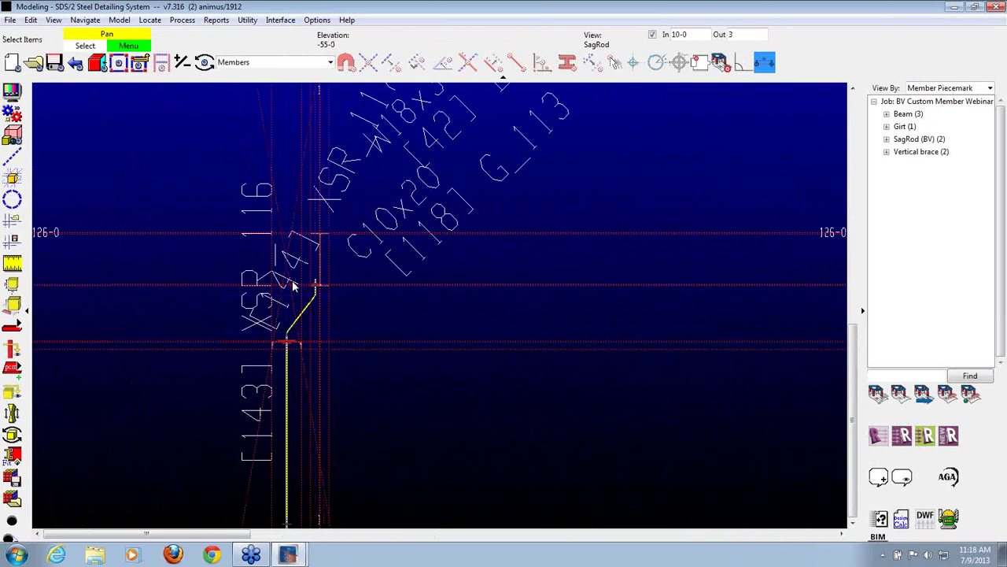
scroll(368, 270, "up", 2)
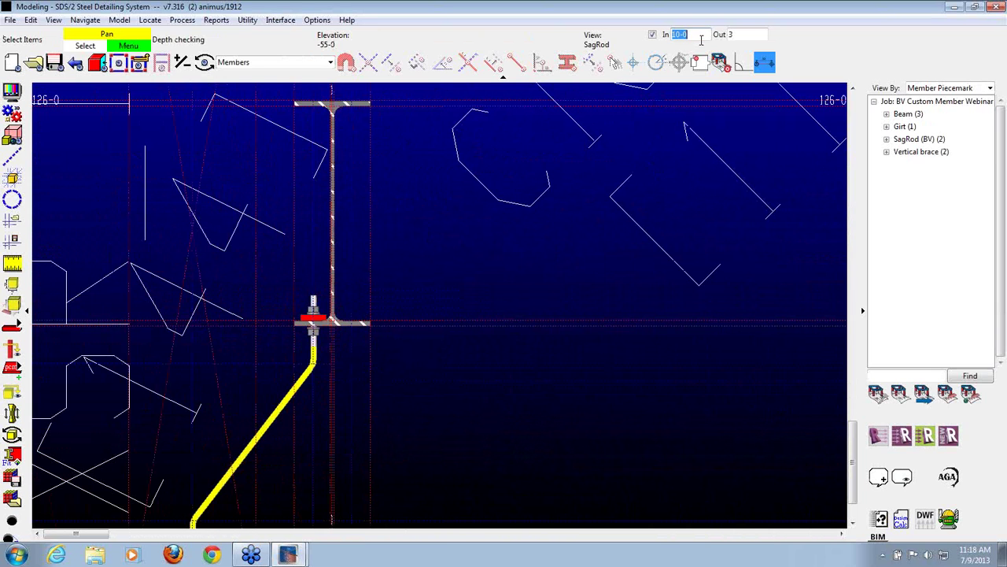
key("Return")
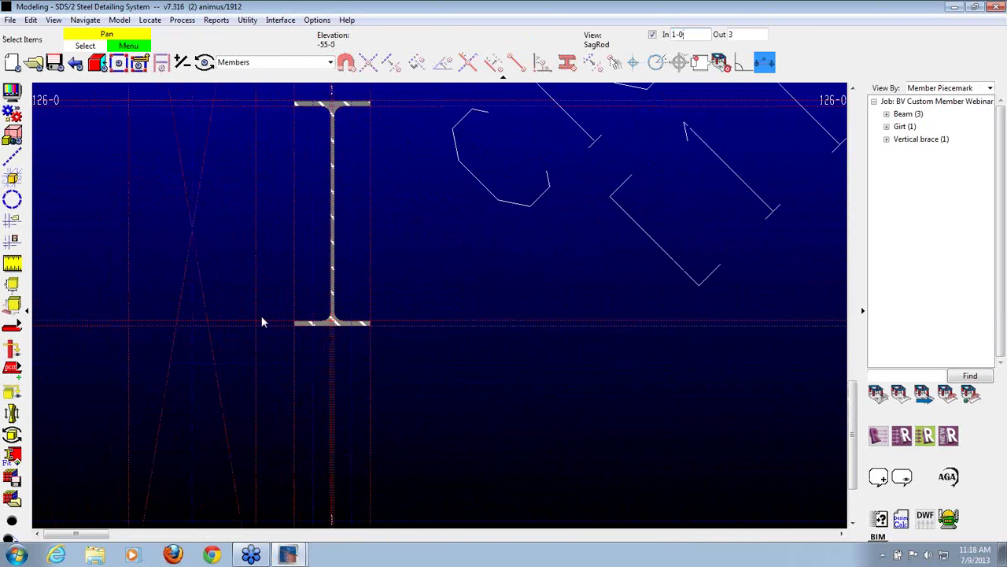
scroll(261, 322, "up", 1)
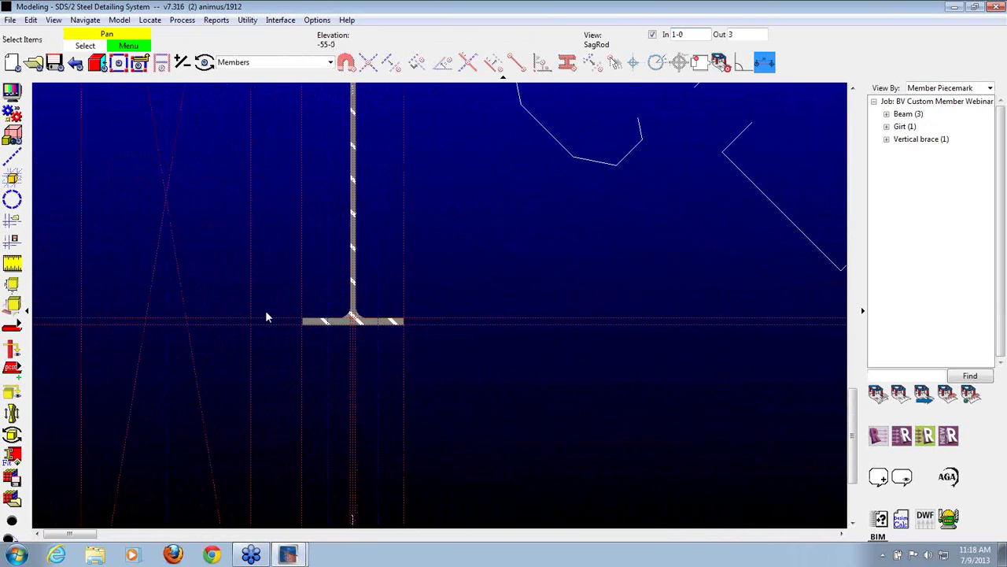
key("d")
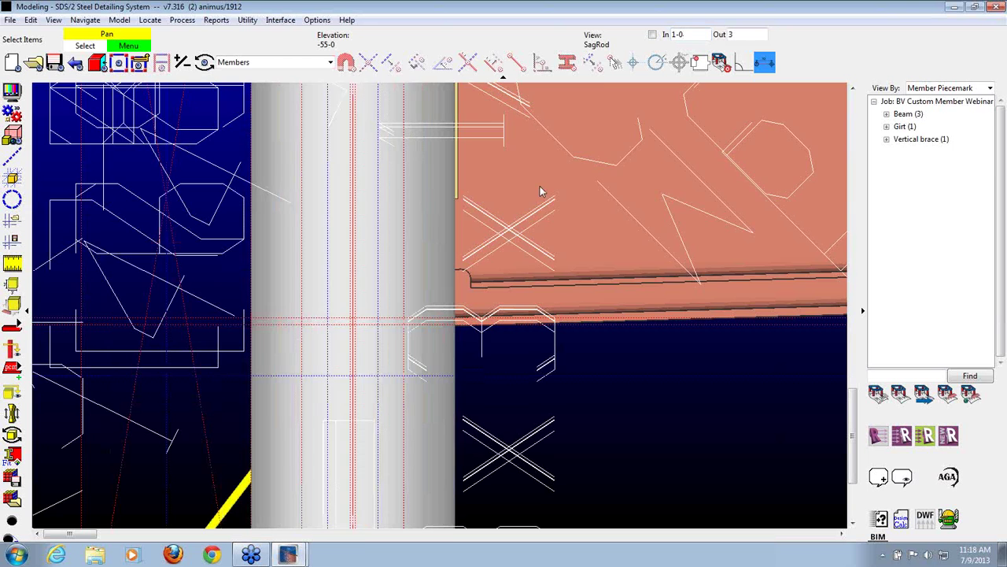
left_click(653, 34)
Add a SagRod (BV) member with its two points on the construction lines either side of the web at the beam's bottom flange.
key("a")
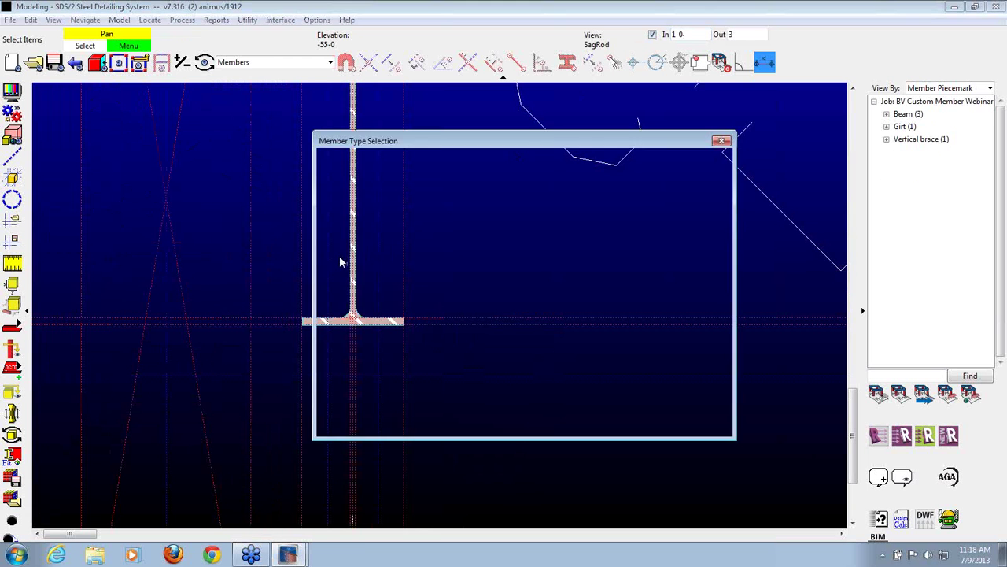
double_click(364, 371)
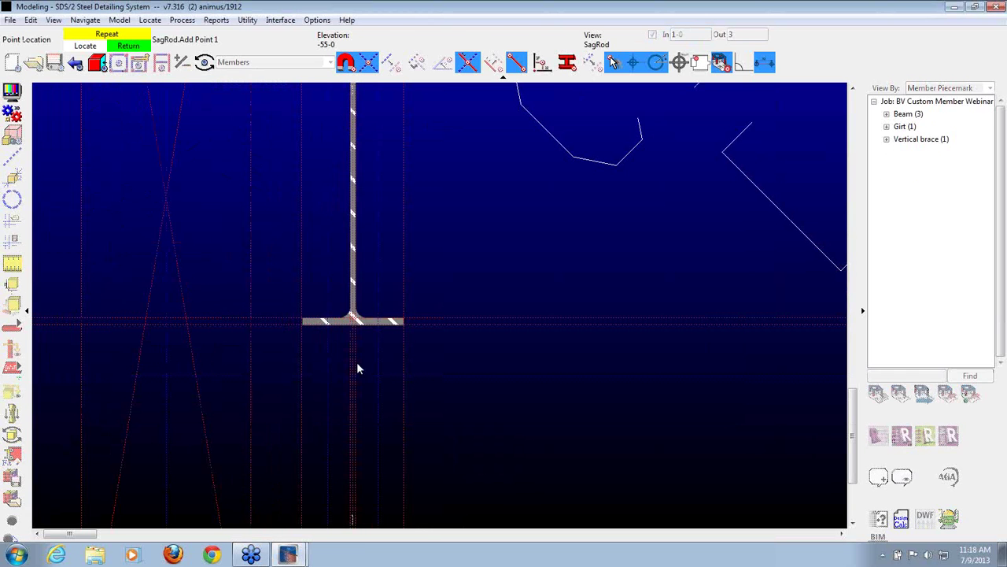
left_click(328, 318)
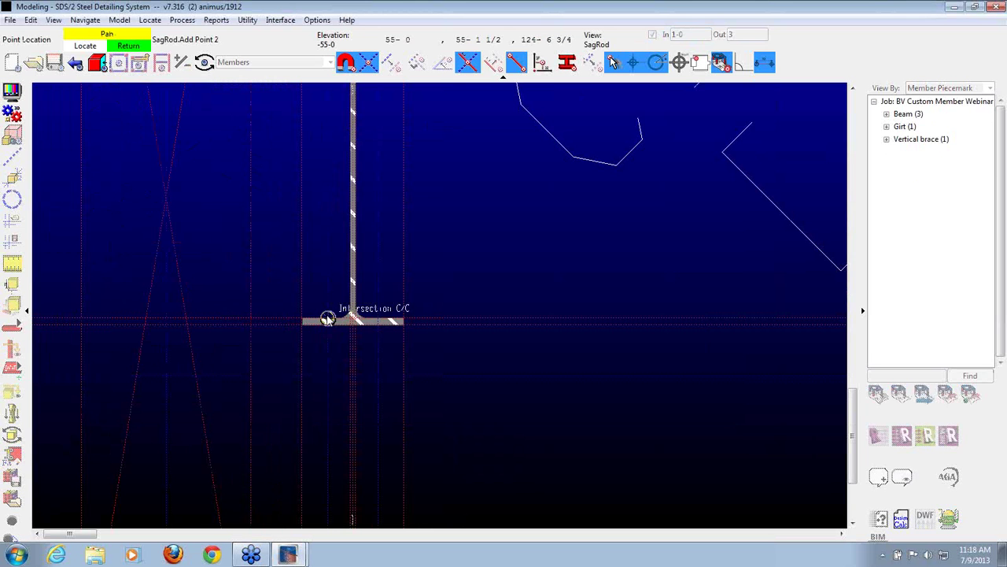
left_click(377, 318)
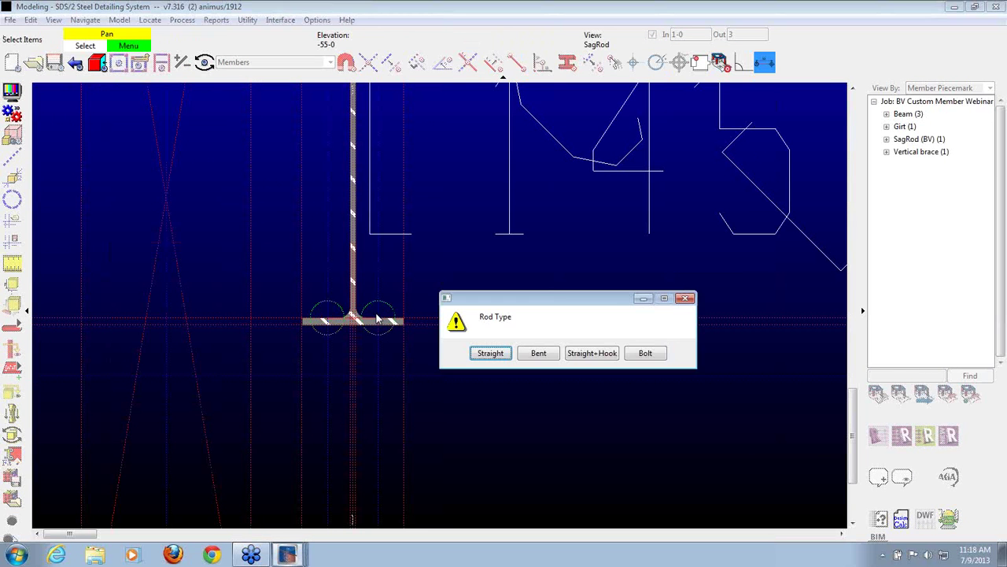
Choose the Bent rod type, locate both bend points directly below the two flange points and accept the sag rod settings.
left_click(538, 354)
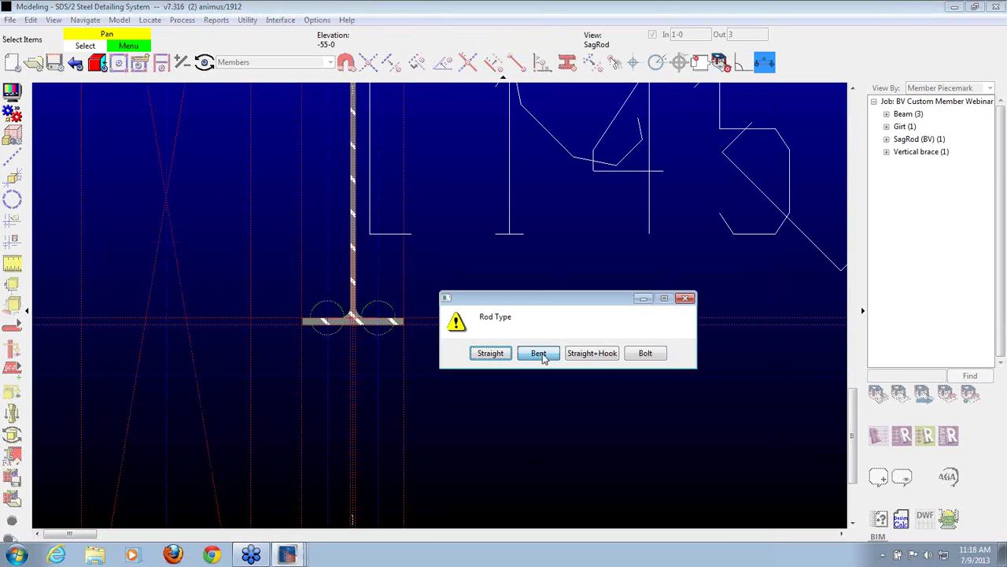
left_click(327, 376)
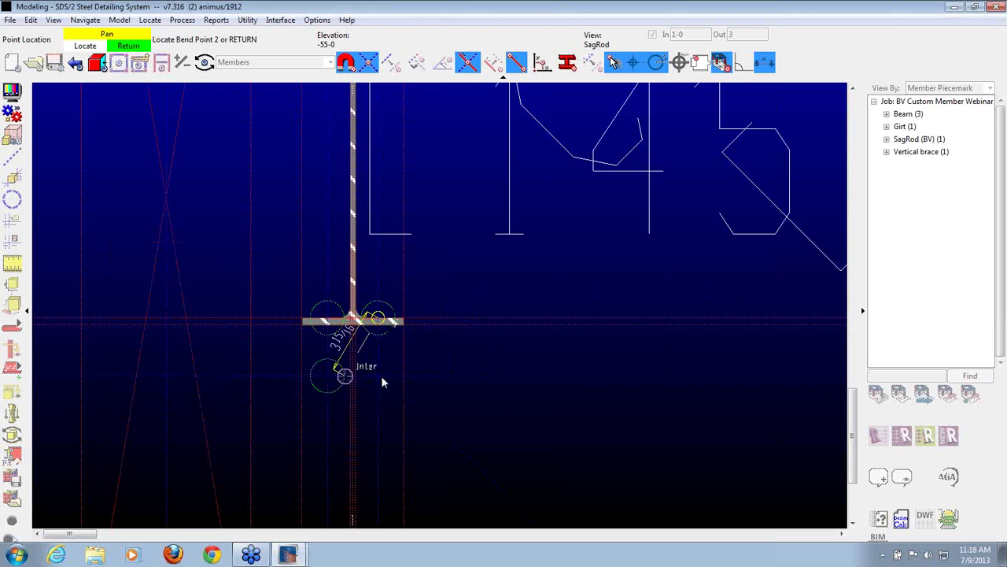
left_click(386, 379)
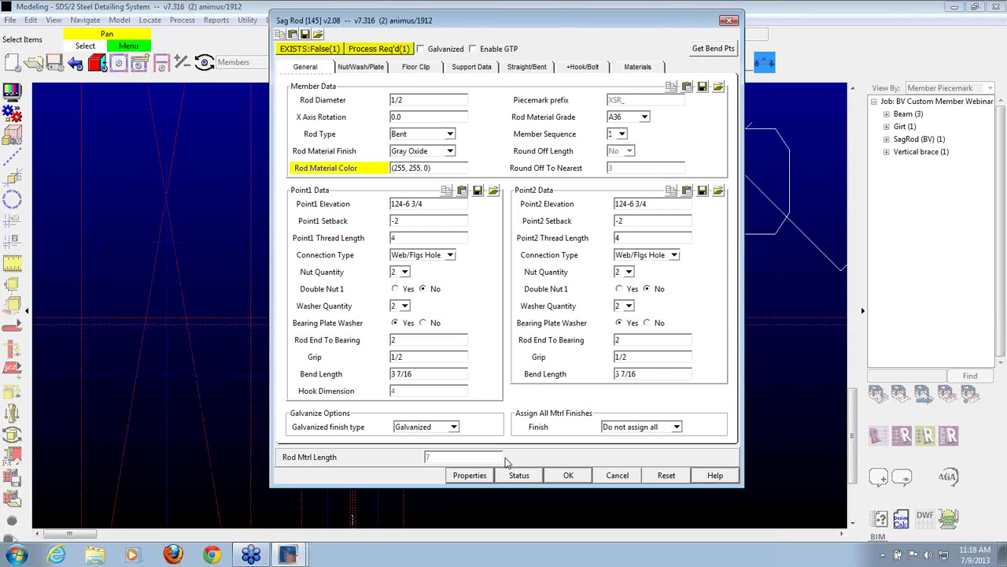
left_click(567, 476)
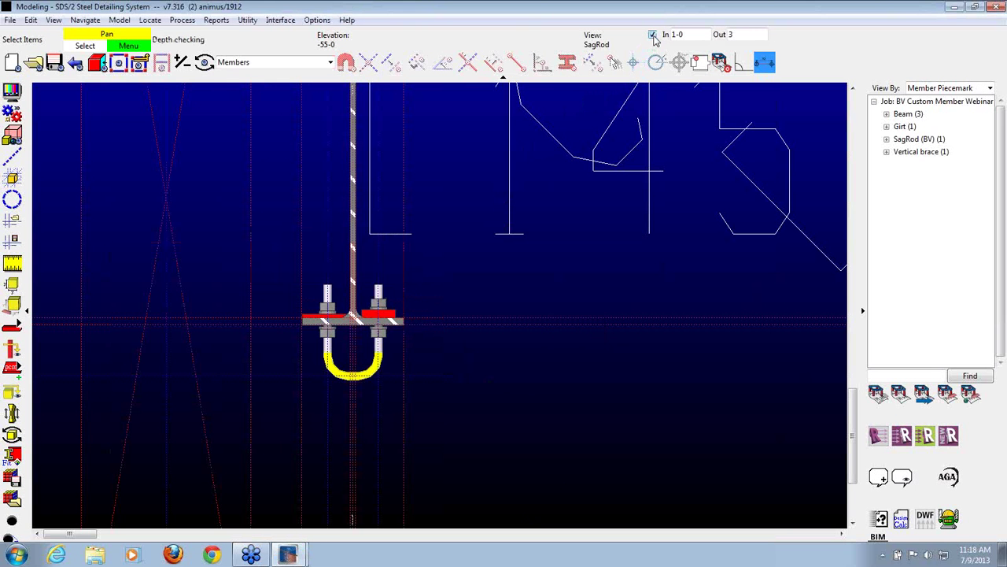
Examine the U-shaped sag rod [145] in 3D, checking its nuts and bearing plates at the beam's bottom flange.
scroll(361, 314, "up", 2)
middle_click_drag(477, 326, 440, 333, "shift")
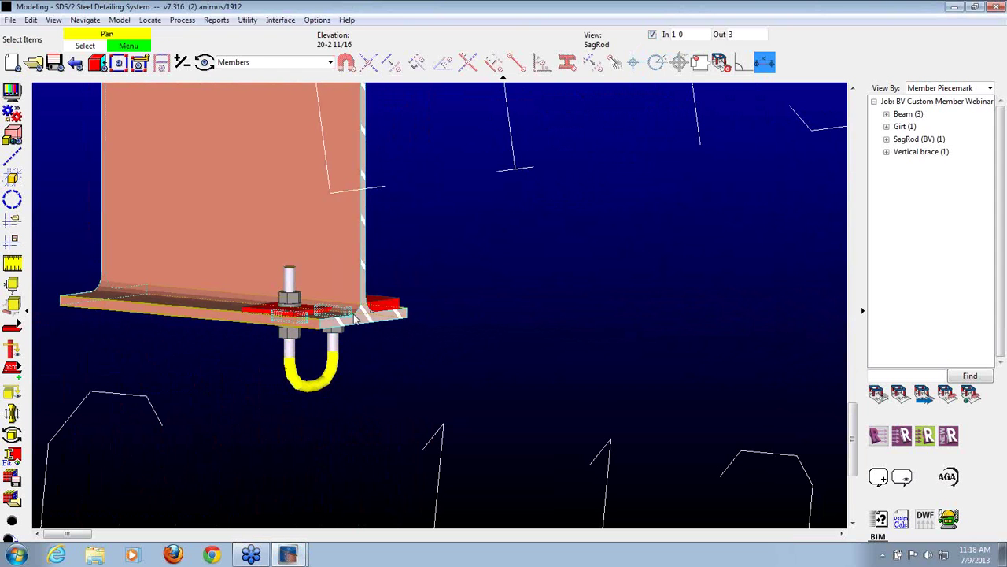
middle_click_drag(361, 305, 377, 327, "shift")
scroll(492, 305, "down", 5)
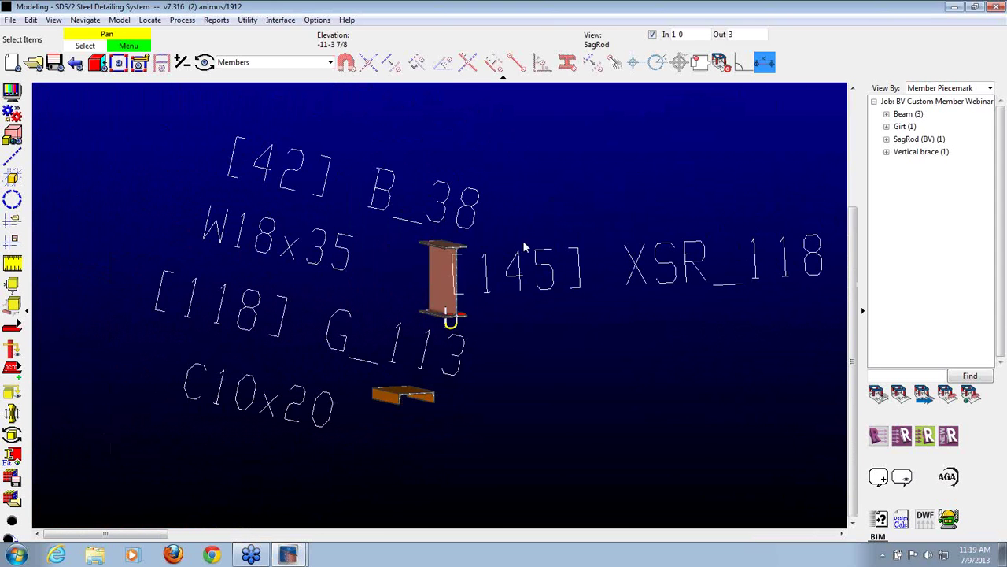
scroll(528, 326, "down", 2)
scroll(444, 463, "up", 3)
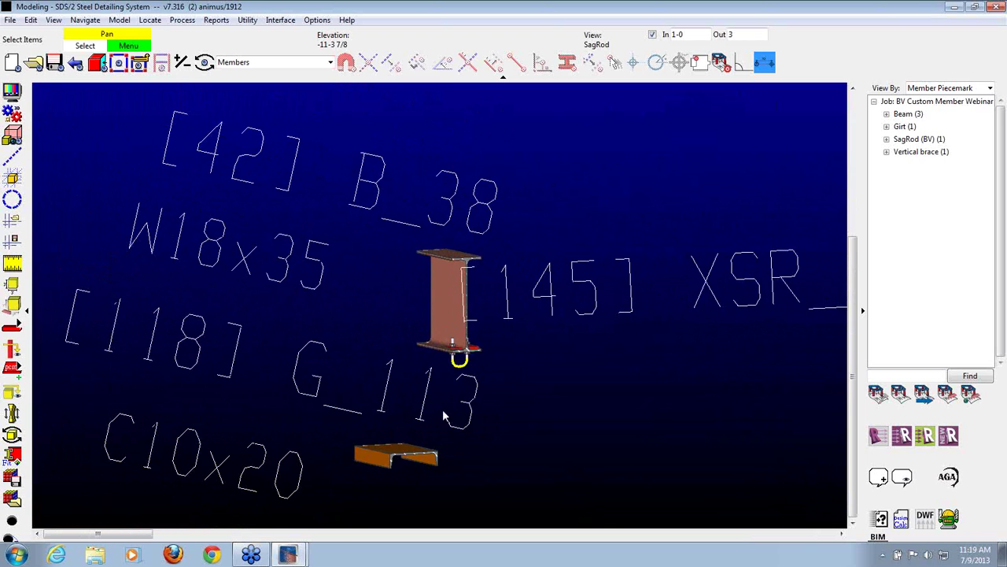
scroll(442, 411, "down", 3)
middle_click_drag(533, 339, 493, 383, "shift")
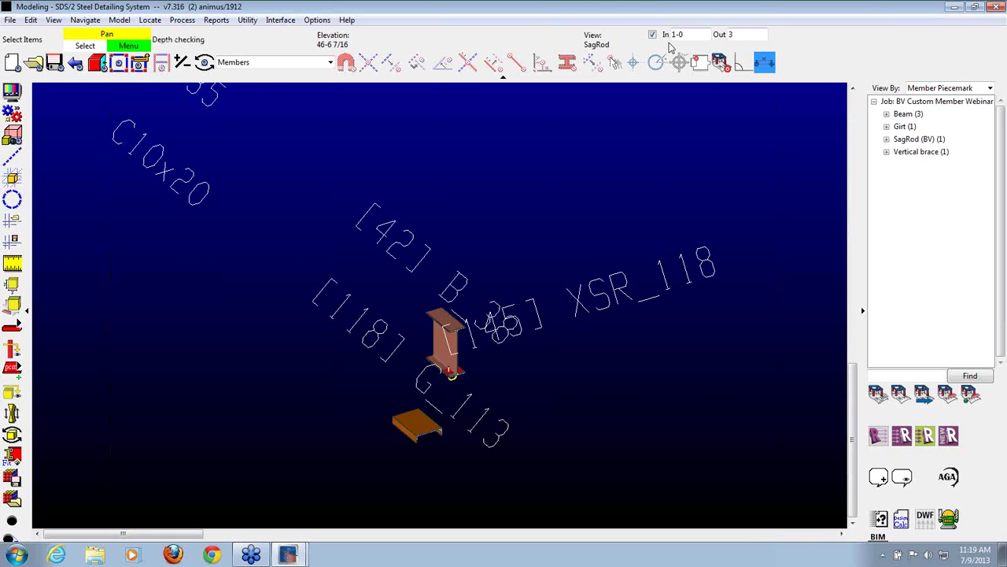
Turn off the view depth limit and reopen the SagRod erection view around the lower girts and column bases.
left_click(653, 35)
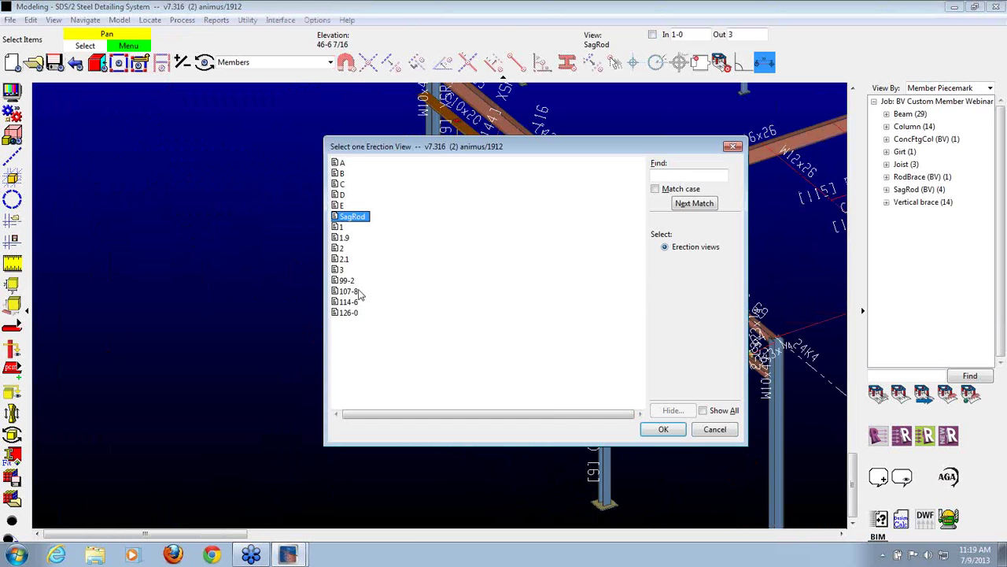
double_click(351, 216)
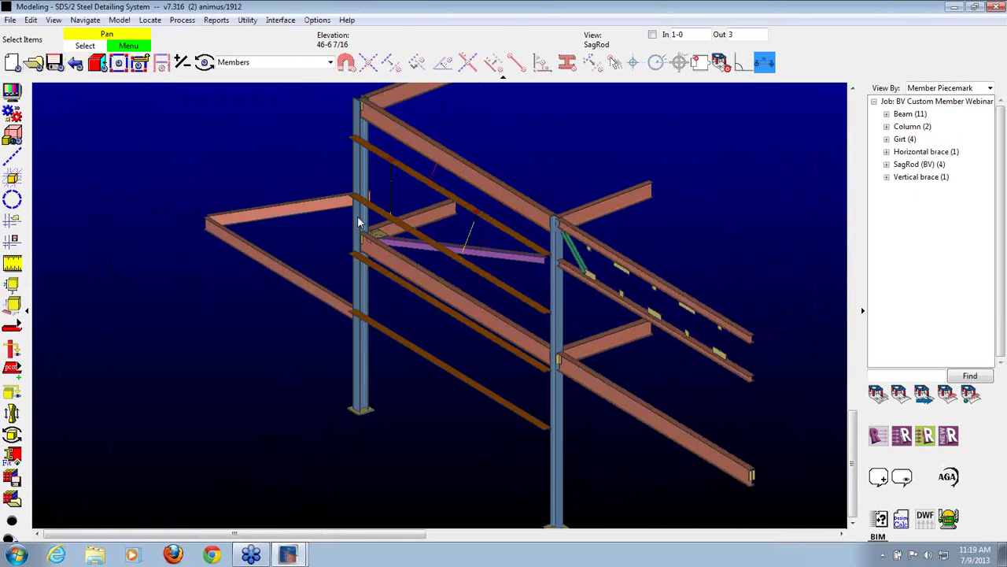
scroll(314, 392, "up", 3)
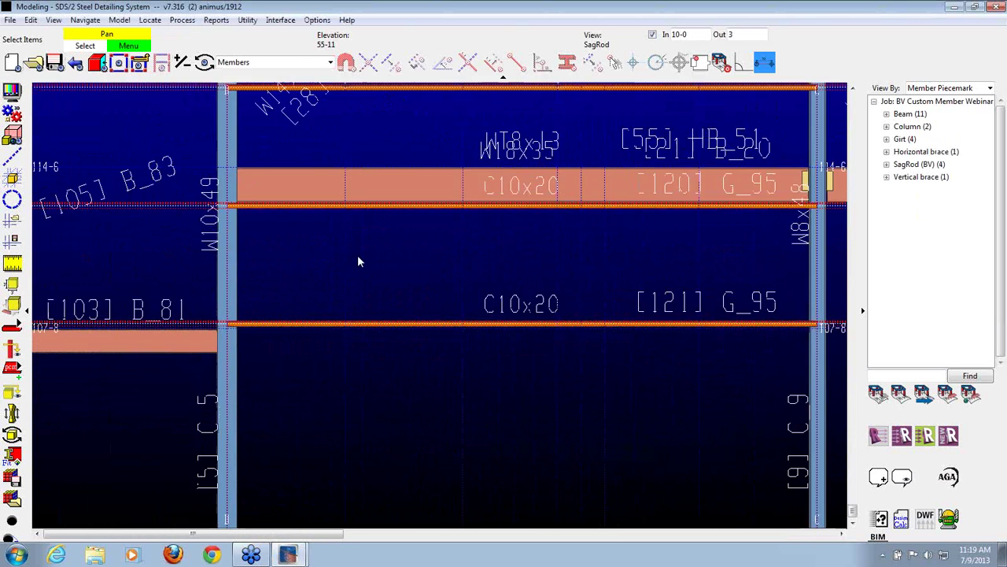
scroll(357, 261, "down", 1)
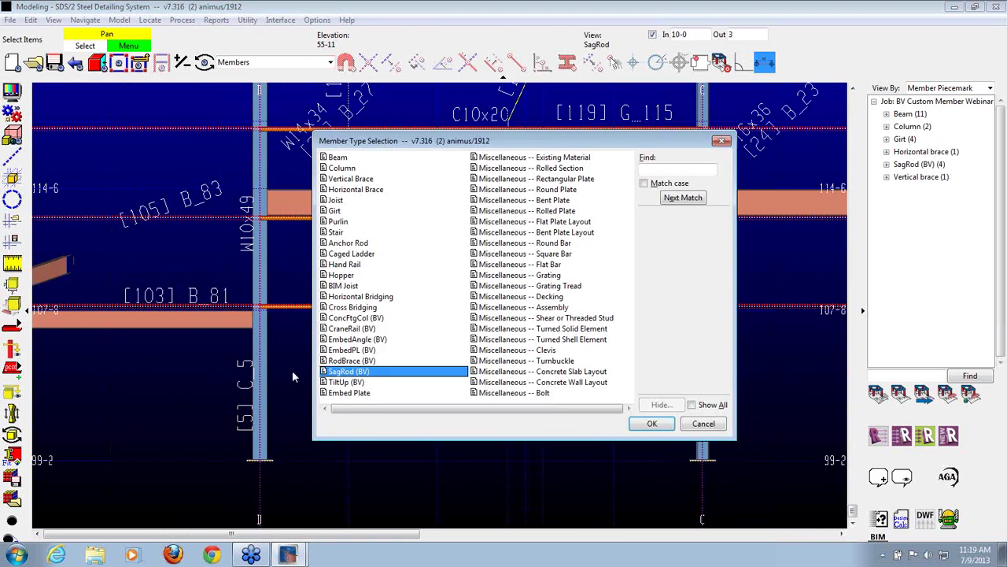
double_click(358, 371)
left_click(348, 460)
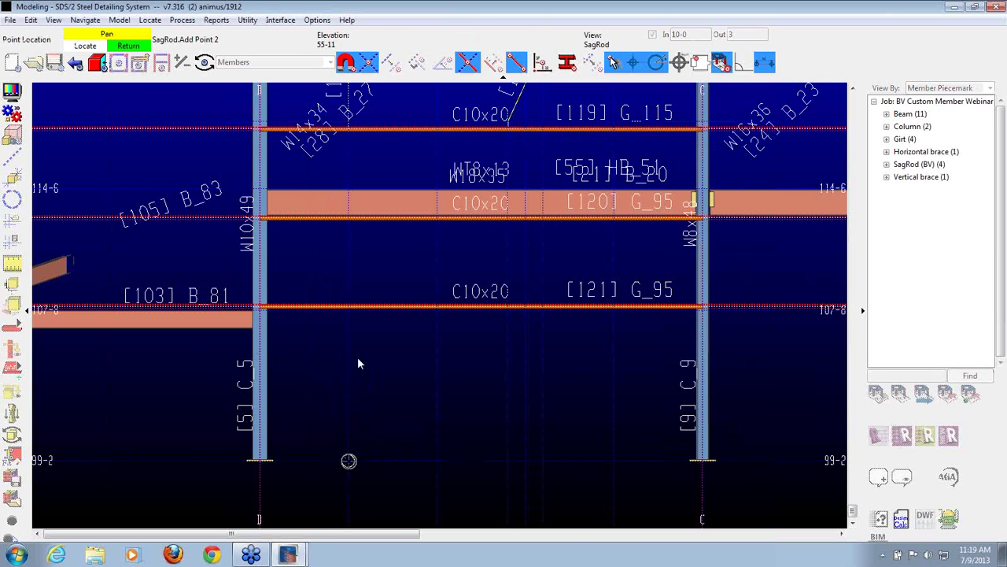
left_click(353, 271)
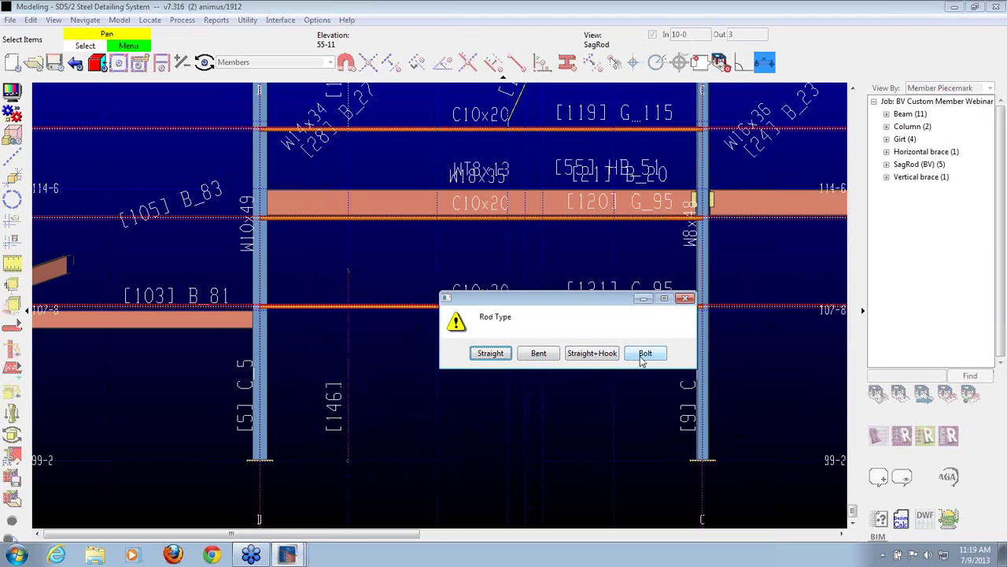
left_click(491, 353)
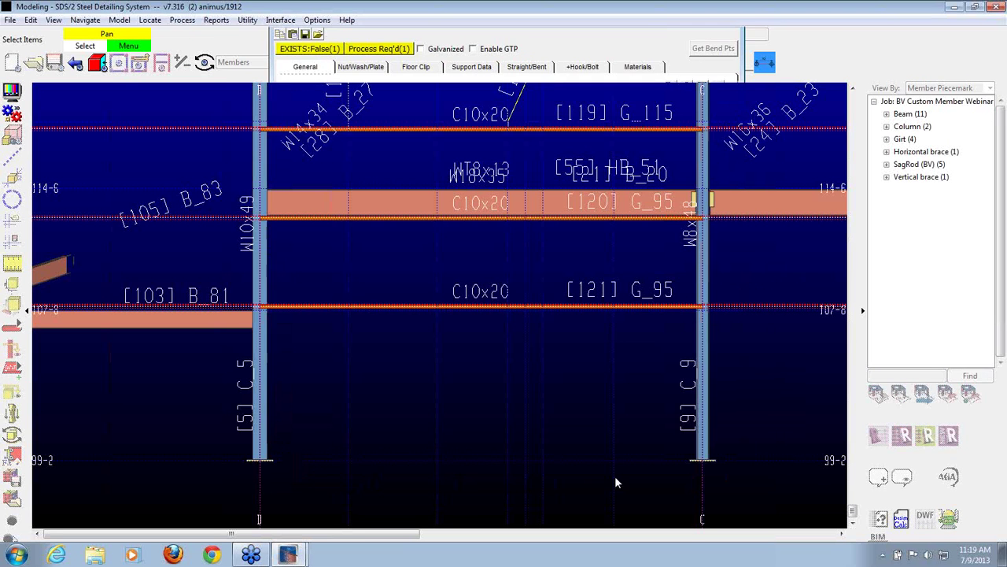
Add a Straight+Hook sag rod from elevation 99-2 straight up to the lowest girt and accept its settings.
key("a")
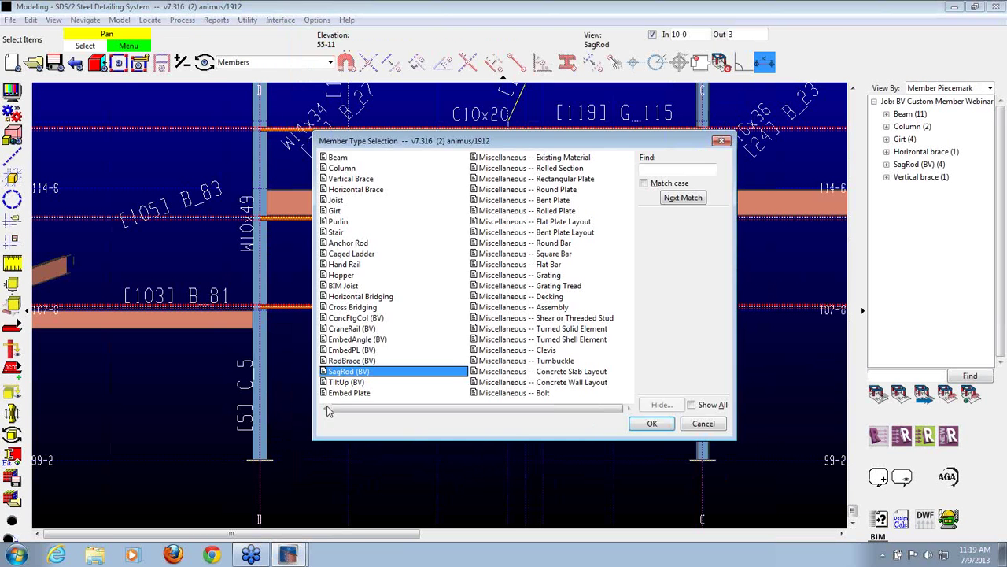
double_click(364, 373)
left_click(349, 467)
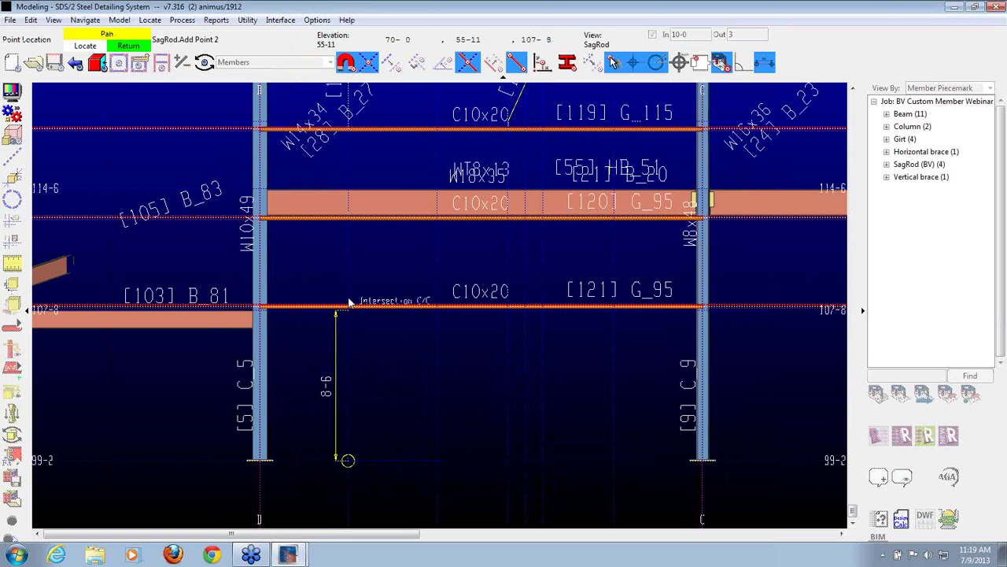
left_click(351, 304)
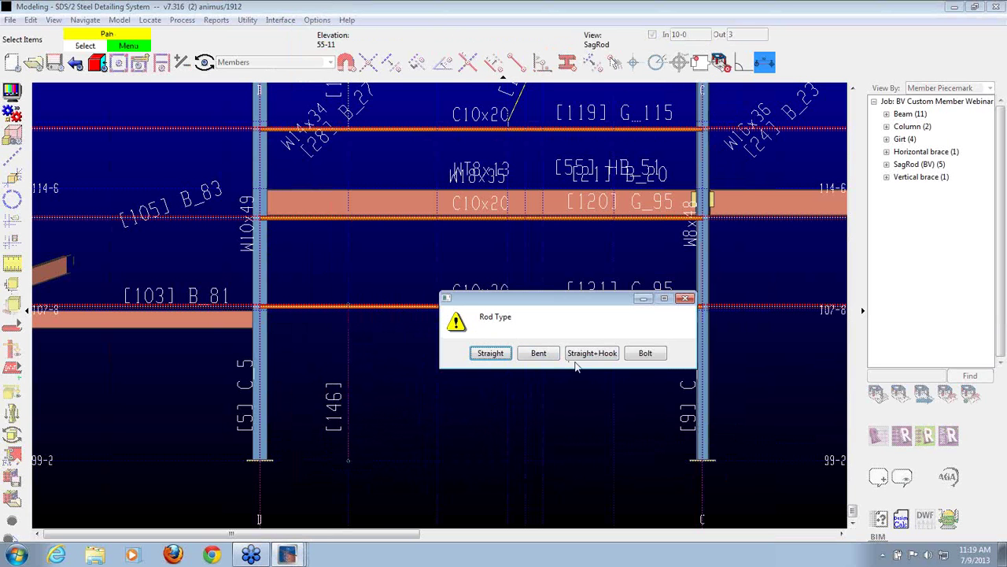
left_click(592, 353)
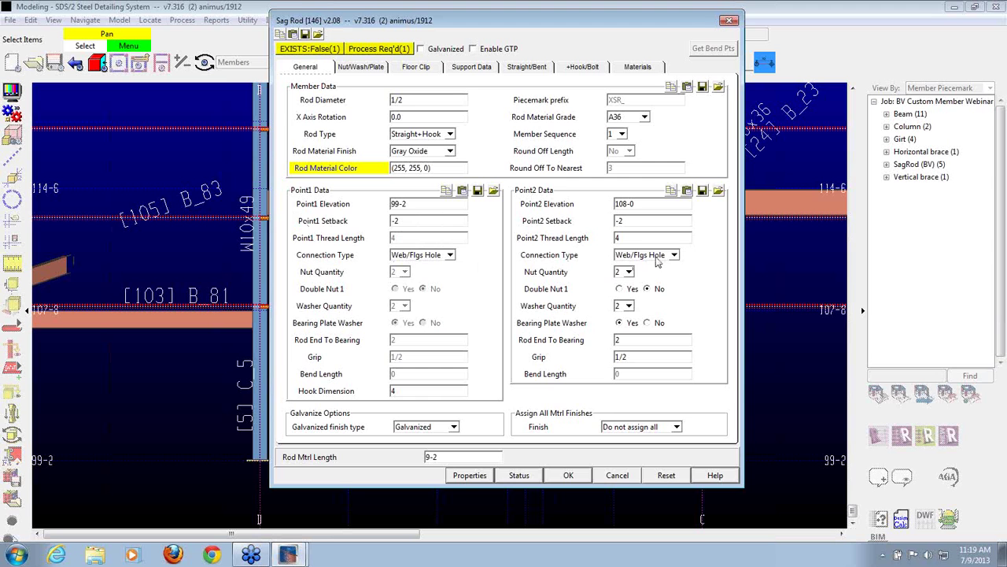
left_click(569, 476)
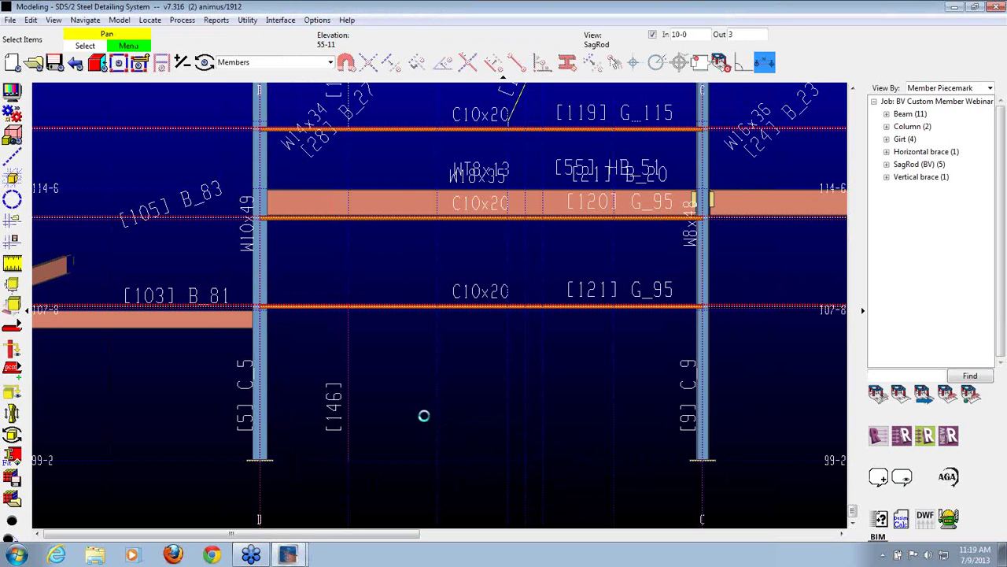
Set the X axis rotation of the hooked sag rod [146] to 90 and accept the change.
scroll(359, 443, "up", 5)
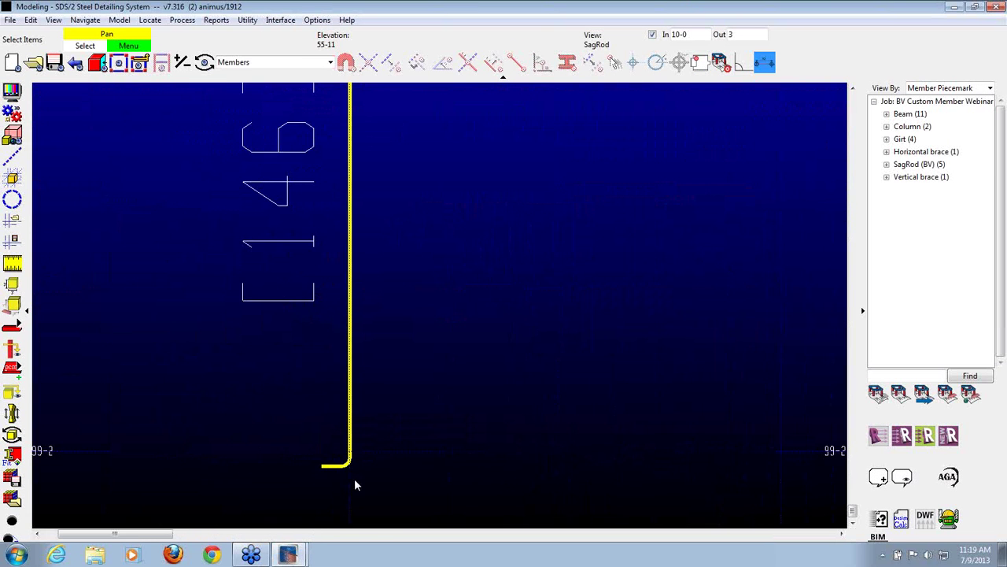
scroll(357, 353, "down", 5)
middle_click_drag(358, 353, 273, 192)
scroll(273, 191, "down", 1)
scroll(311, 463, "up", 2)
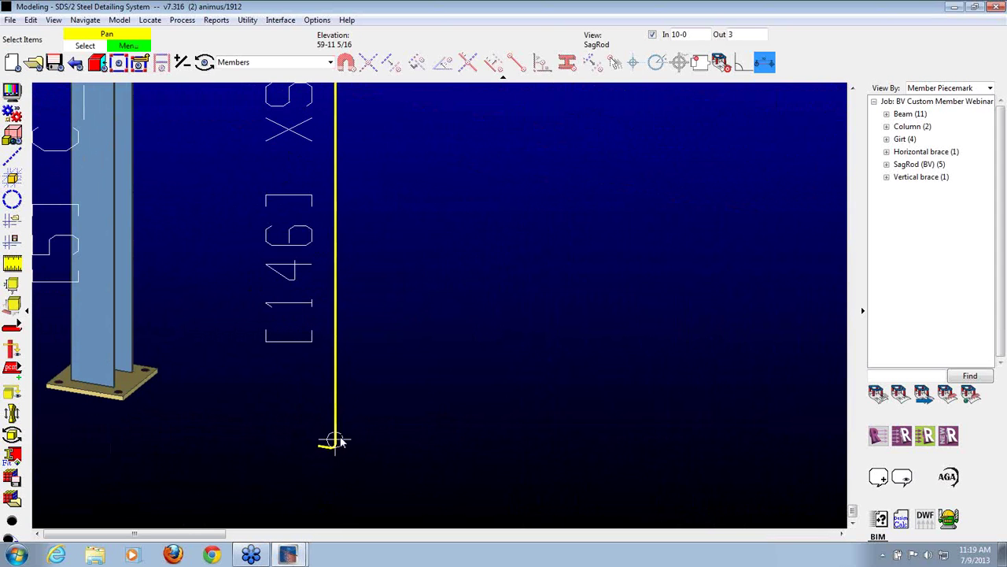
double_click(339, 336)
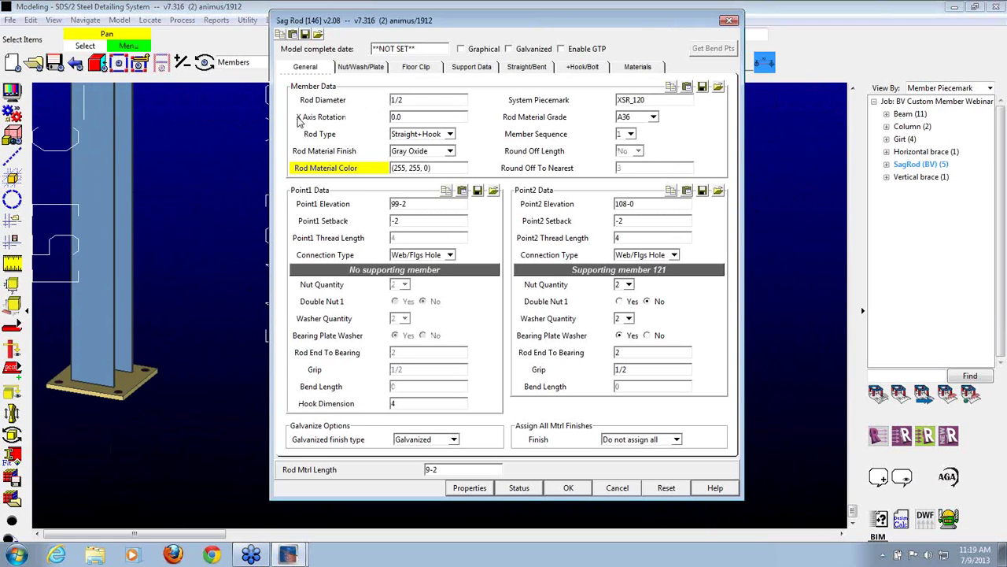
double_click(422, 119)
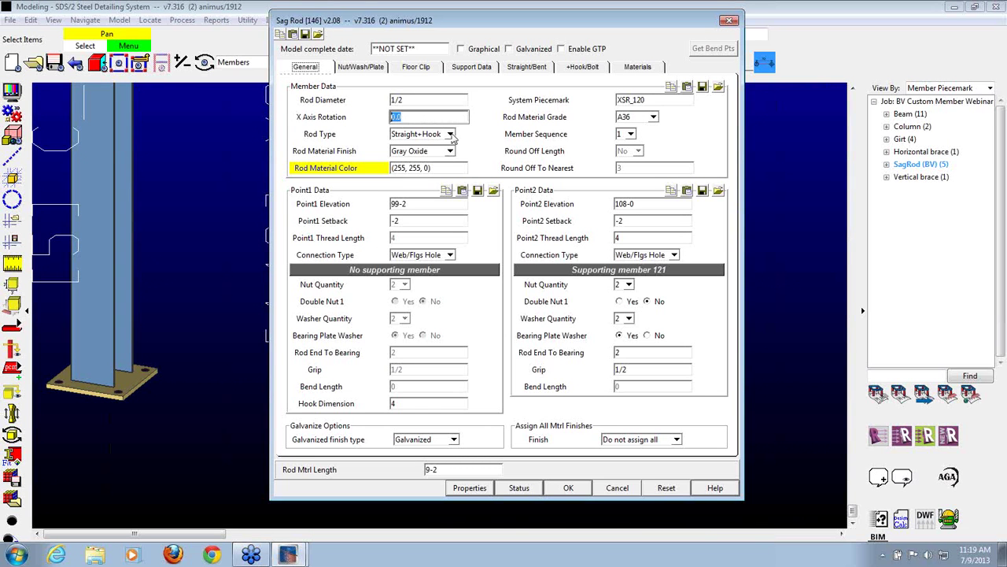
left_click(561, 486)
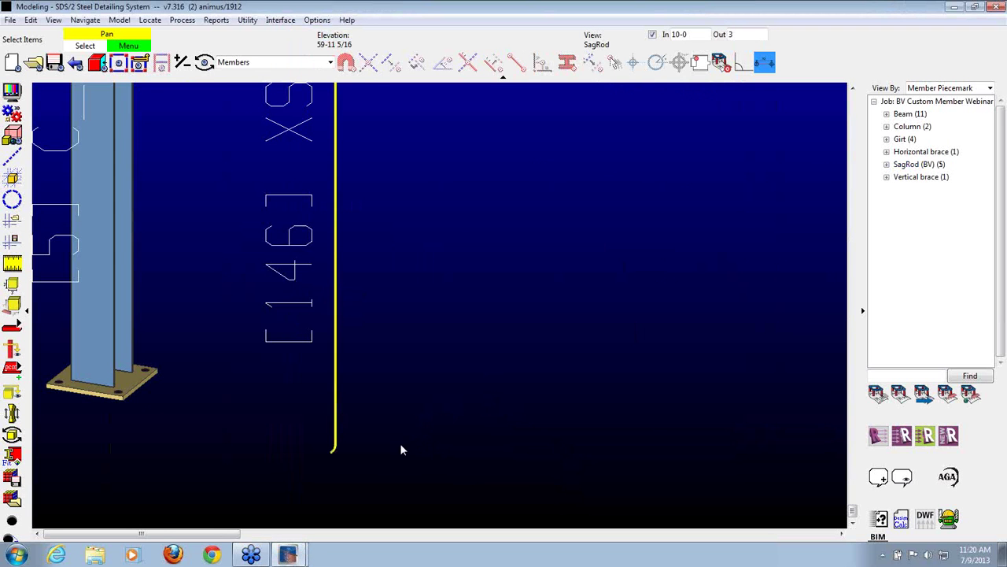
Set the hook dimension of sag rod [146] to 6 and accept the settings.
scroll(362, 440, "up", 2)
middle_click_drag(351, 408, 371, 354, "shift")
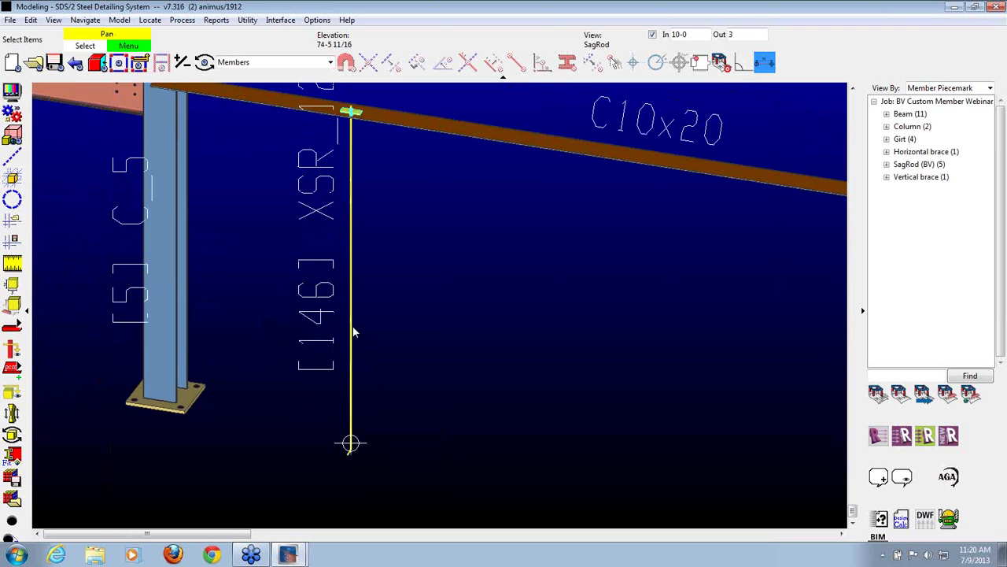
double_click(351, 331)
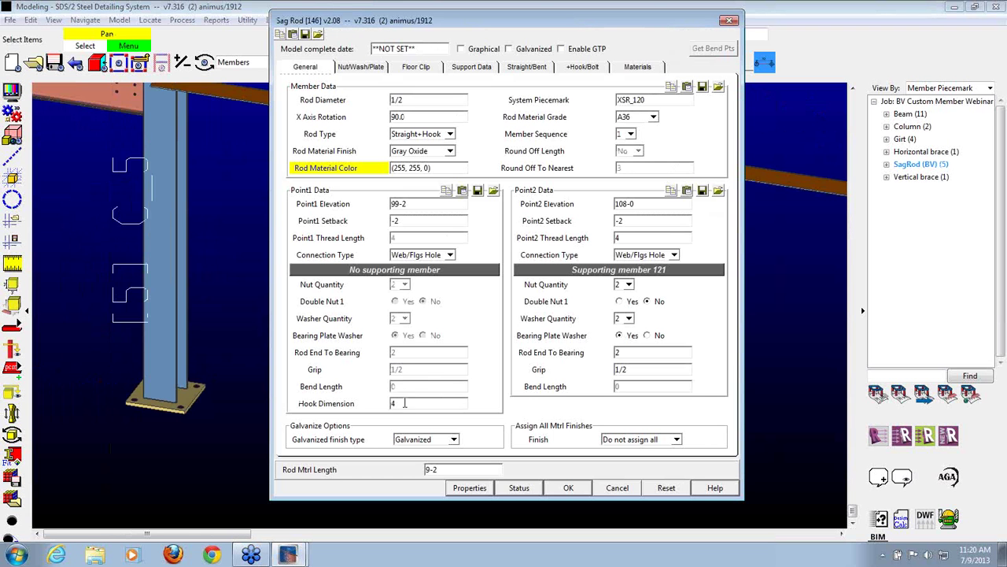
double_click(405, 403)
type("6")
left_click(560, 487)
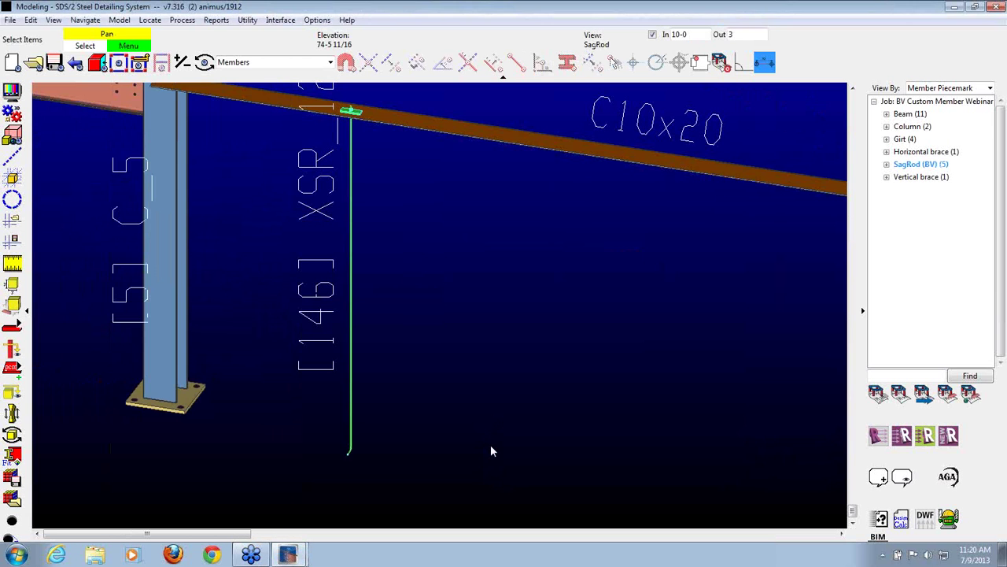
left_click(491, 446)
Change the rod type of sag rod [146] to Bolt and accept the settings.
scroll(309, 457, "up", 3)
middle_click_drag(394, 433, 400, 458, "shift")
scroll(504, 504, "down", 4)
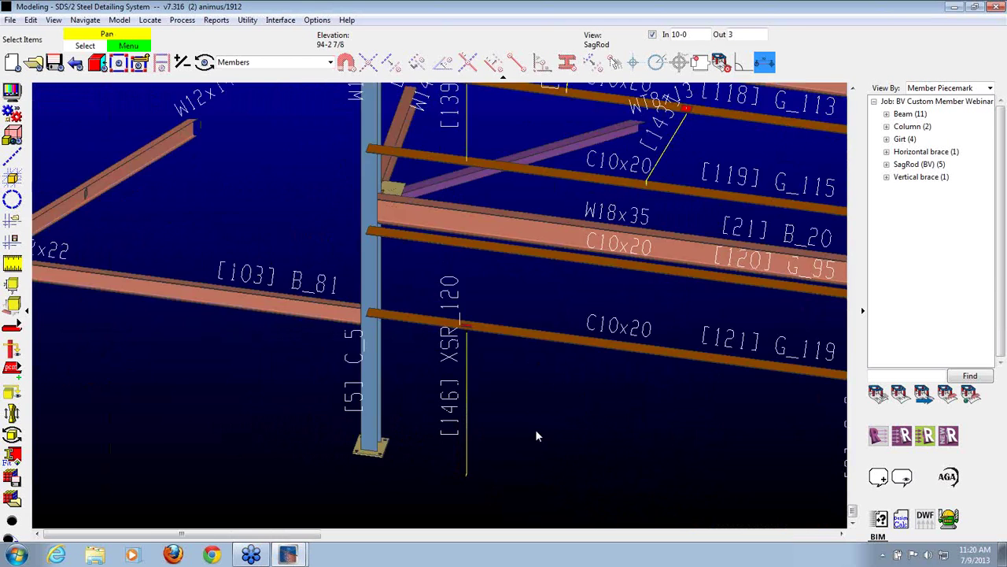
scroll(524, 402, "up", 3)
scroll(445, 345, "down", 2)
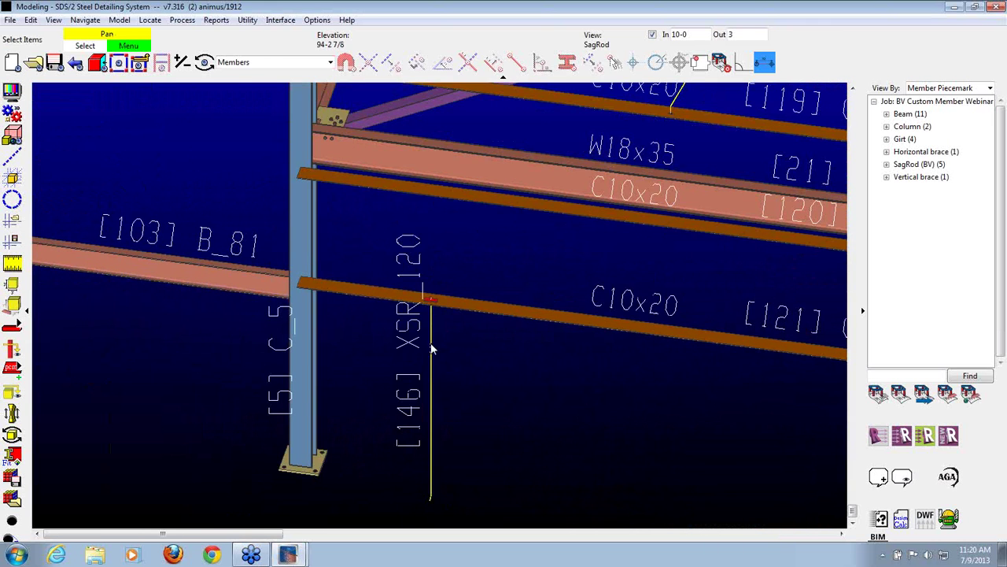
double_click(431, 349)
left_click(440, 135)
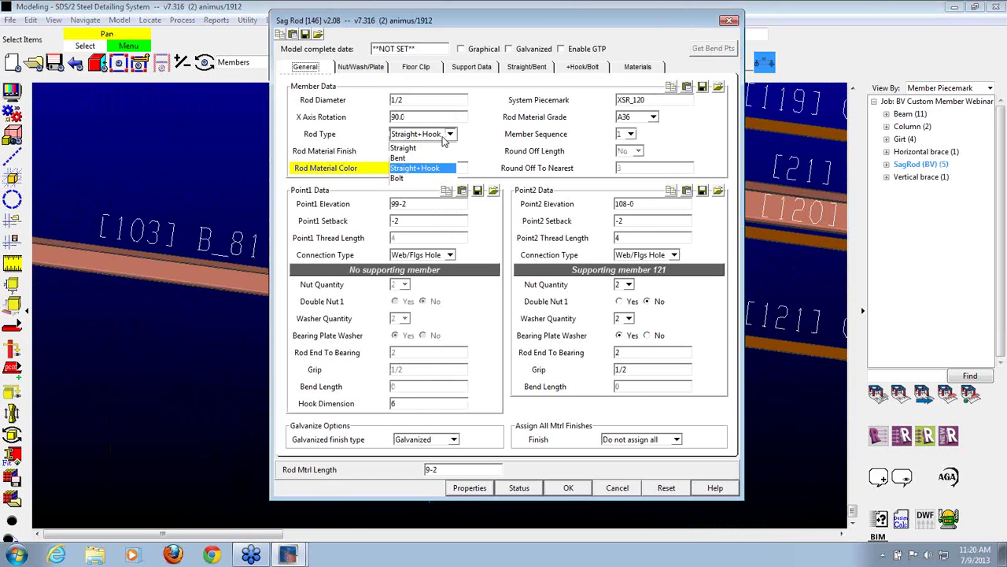
left_click(398, 178)
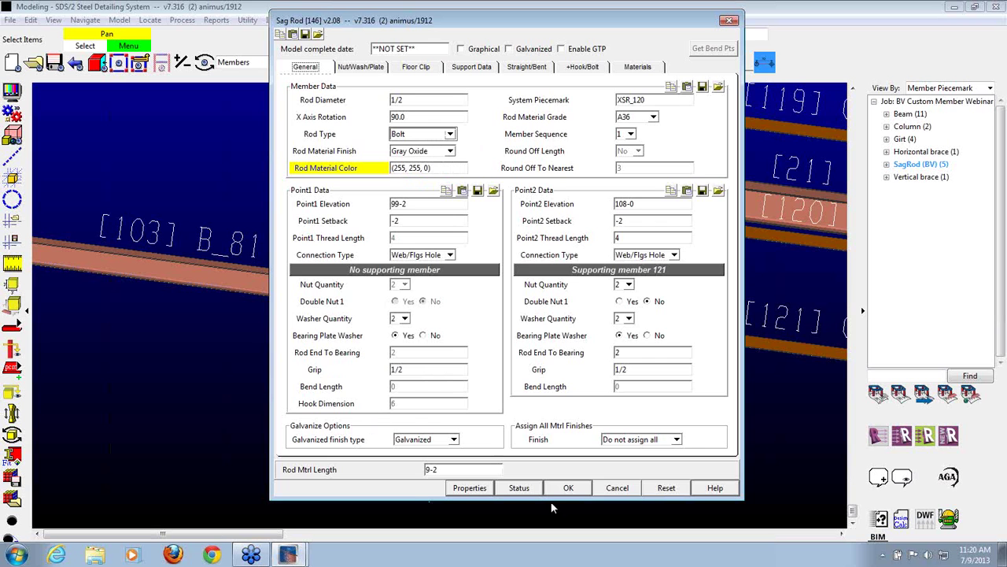
left_click(570, 486)
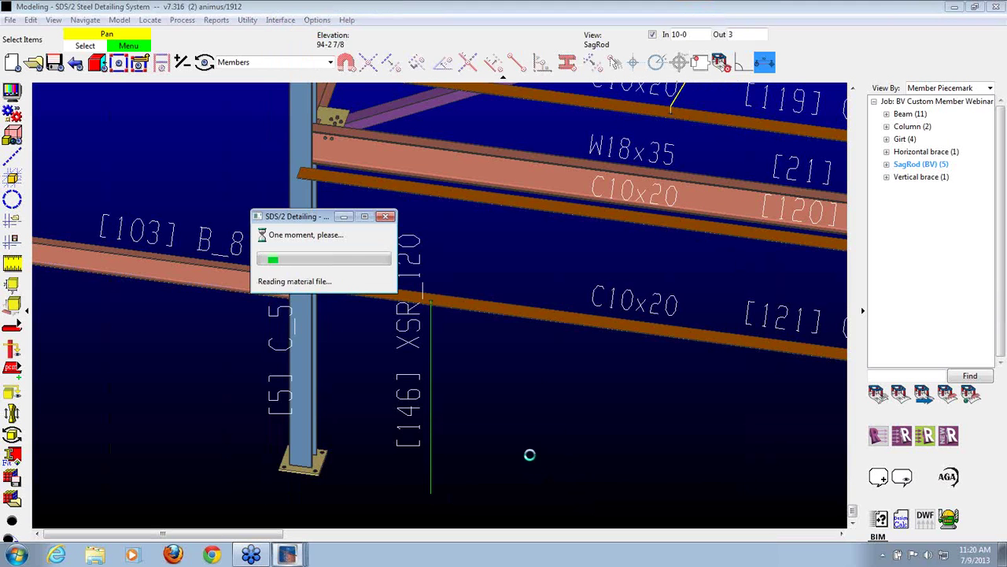
Examine the bolt head, washers and bearing plate at the lower end of sag rod [146] in 3D.
scroll(426, 487, "up", 6)
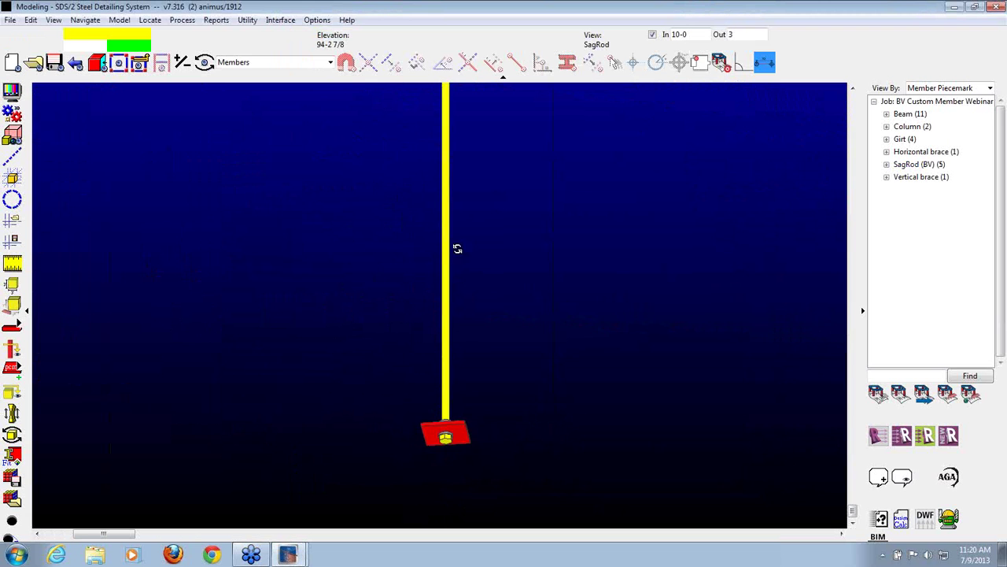
scroll(468, 464, "up", 5)
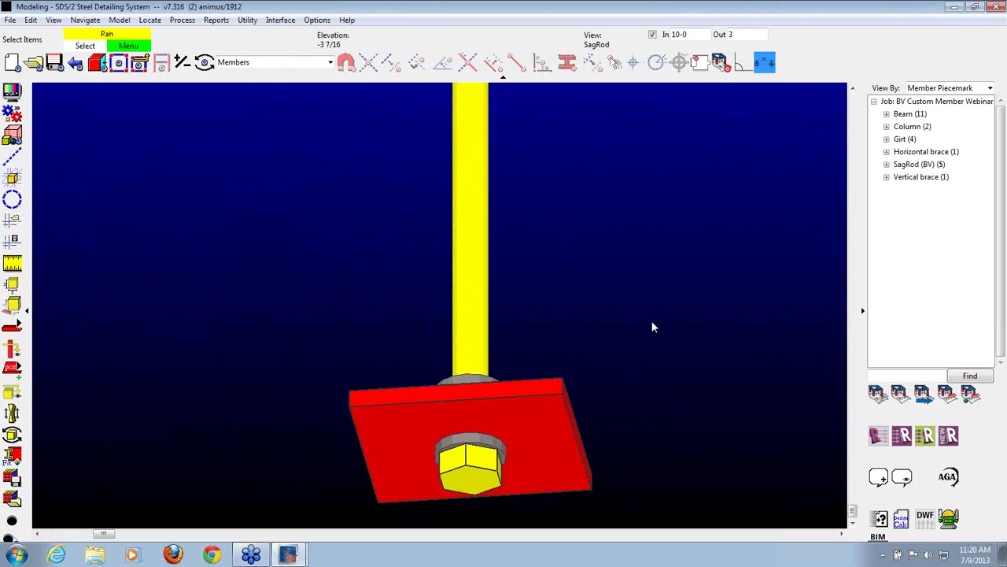
left_click(482, 473)
scroll(682, 410, "down", 3)
left_click(683, 409)
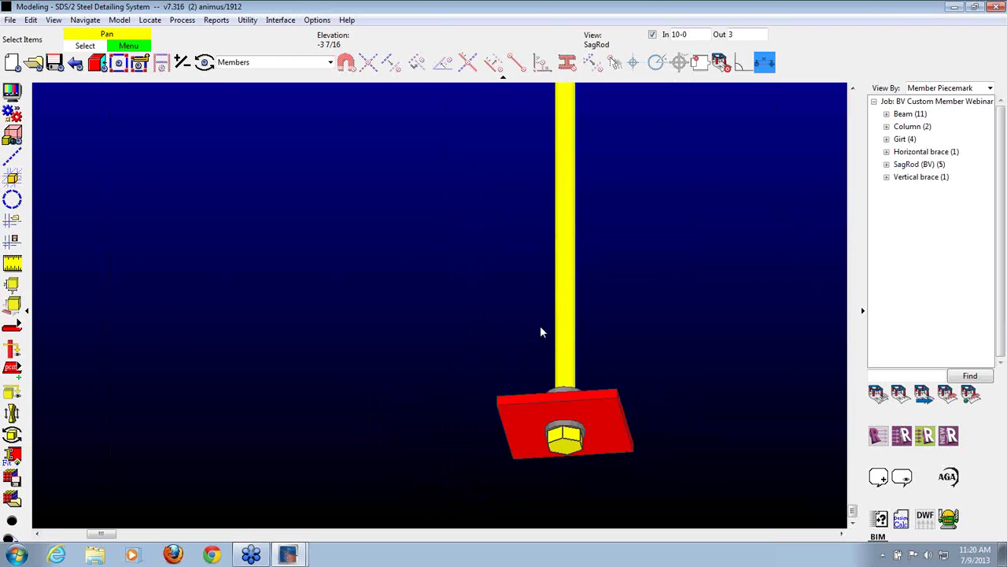
middle_click_drag(561, 327, 470, 380)
scroll(509, 484, "down", 5)
scroll(512, 481, "down", 6)
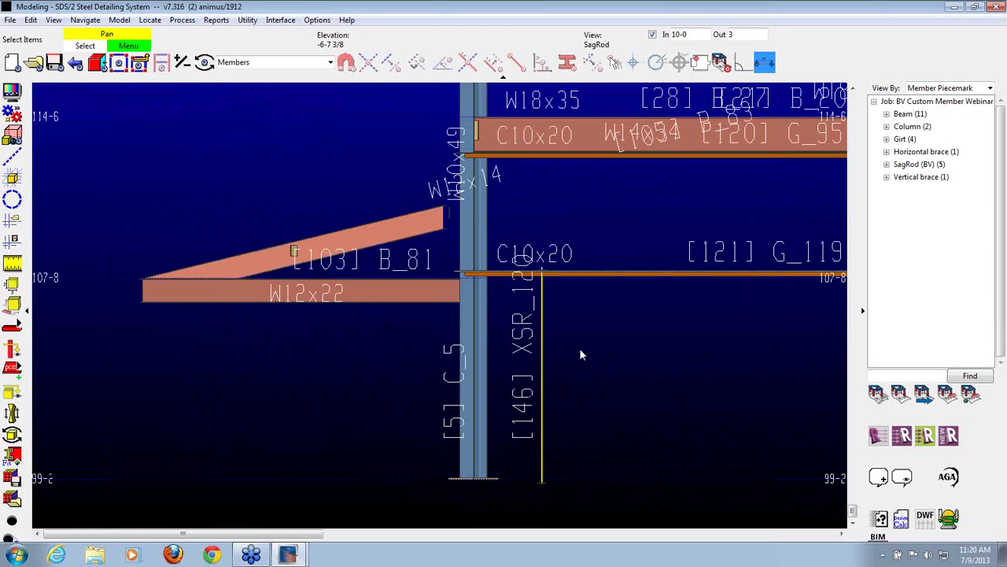
scroll(574, 287, "up", 1)
middle_click_drag(574, 288, 572, 327)
scroll(555, 308, "down", 3)
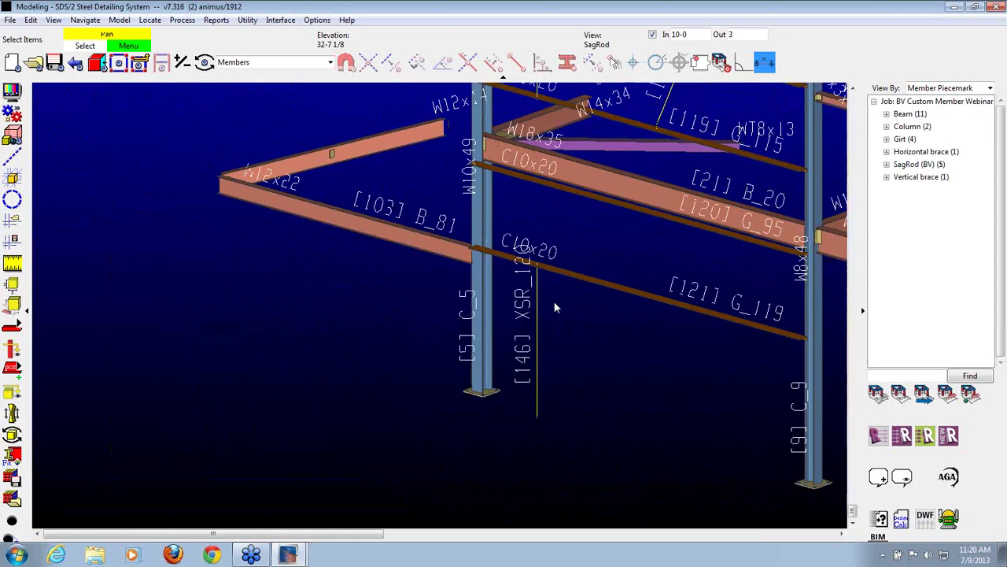
Give sag rod [146] a Floor Clip connection at Point1 and the Straight rod type, review the floor clip data and accept.
scroll(554, 308, "up", 2)
double_click(529, 313)
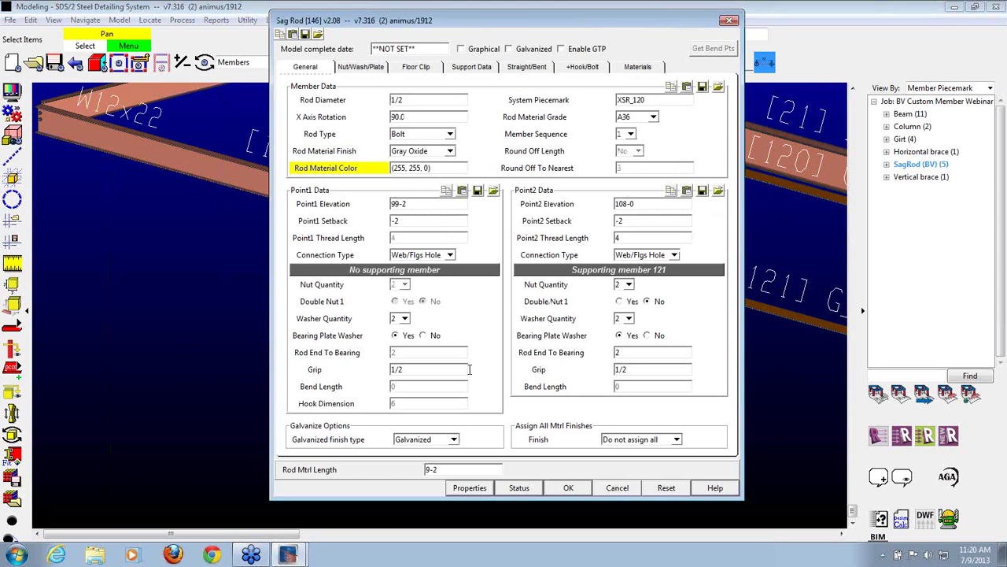
left_click(436, 255)
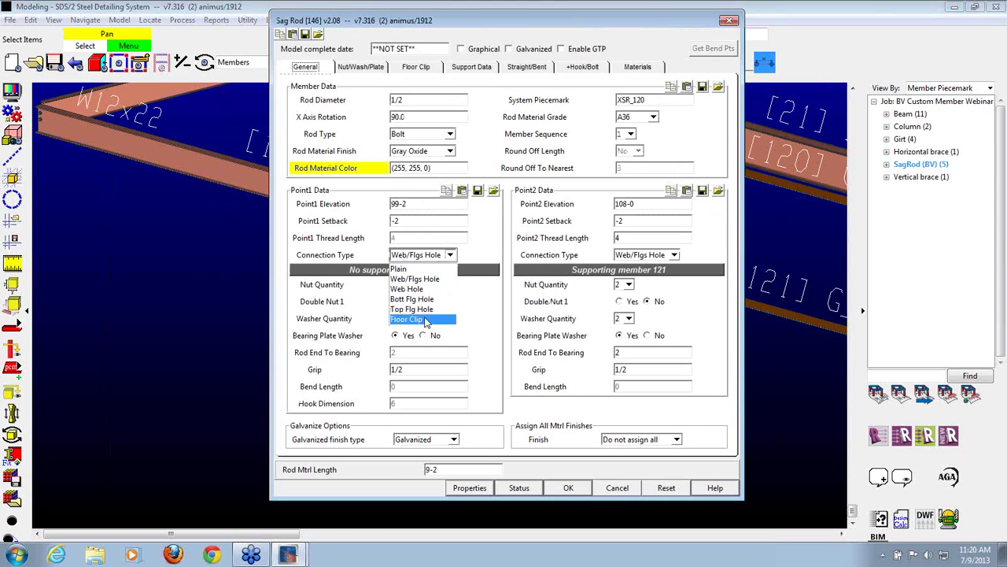
left_click(426, 320)
left_click(446, 136)
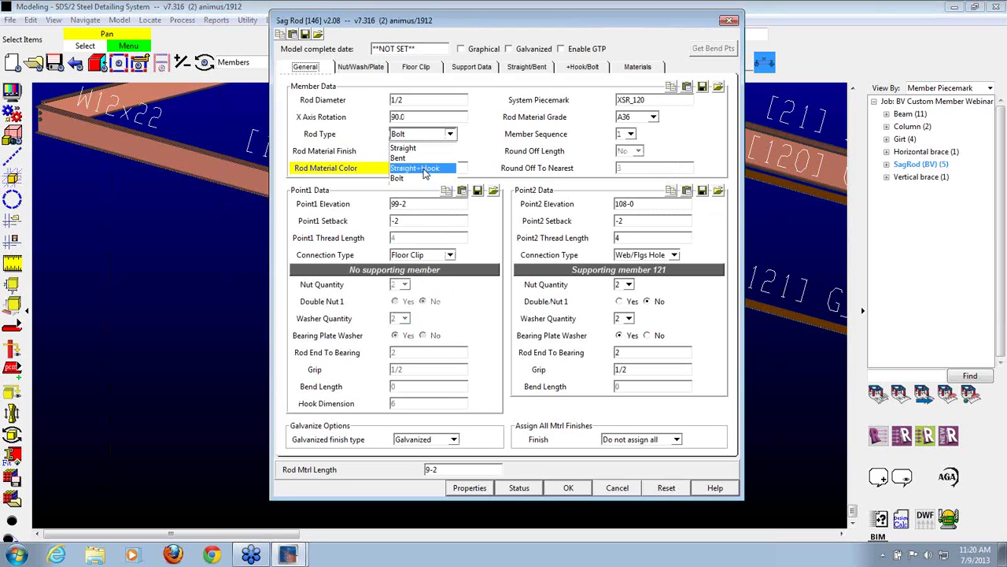
left_click(425, 168)
left_click(446, 137)
left_click(437, 156)
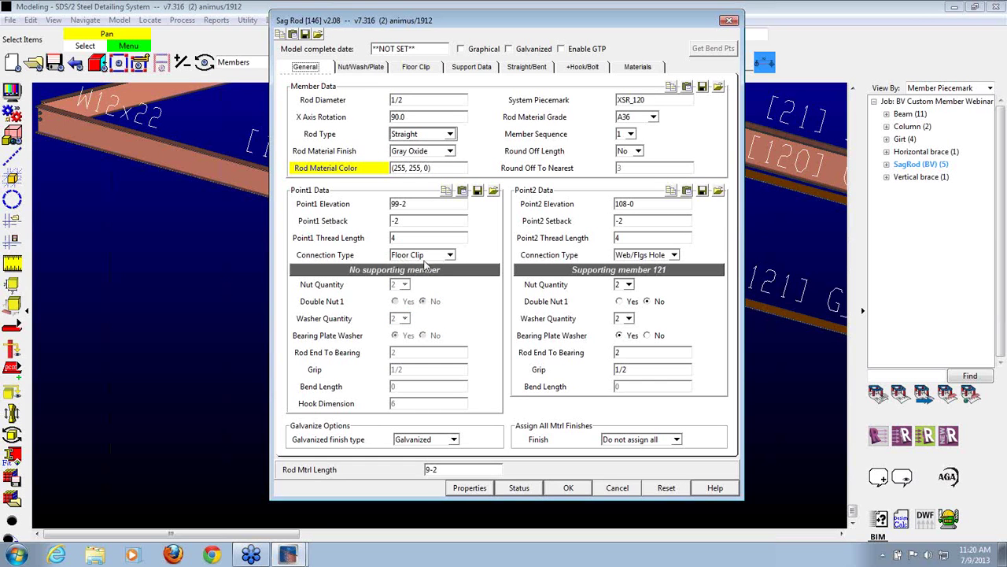
left_click(417, 67)
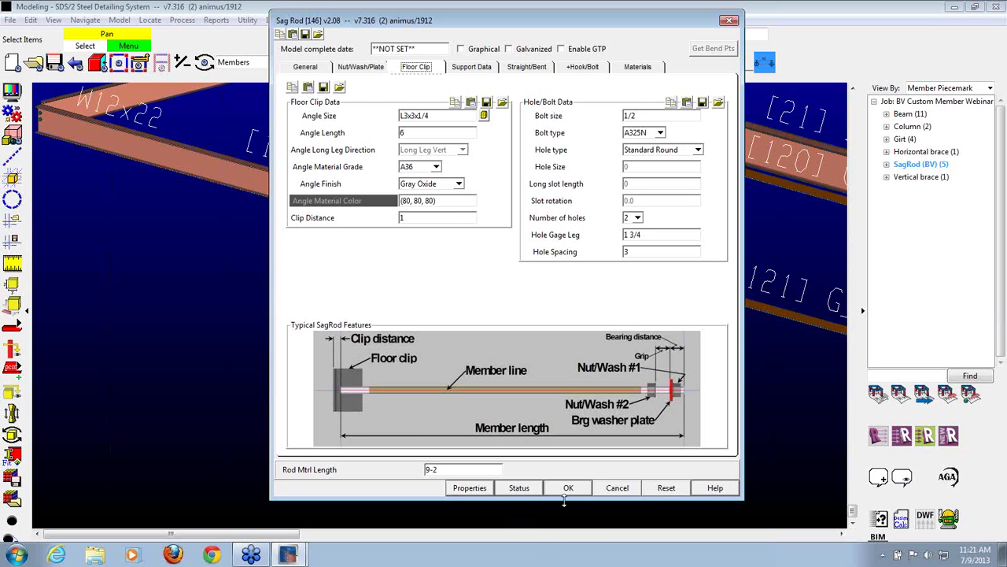
left_click(568, 488)
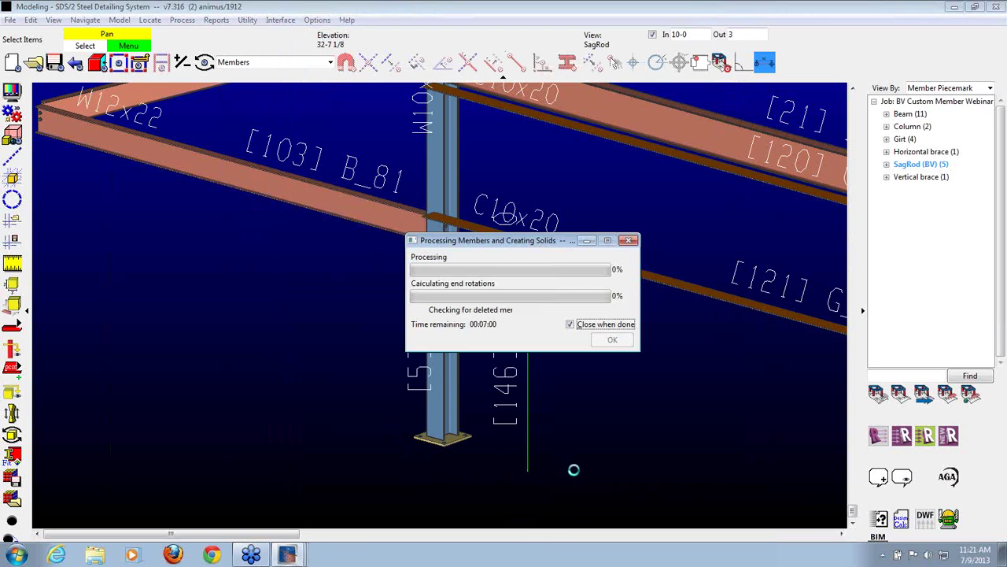
Examine the floor clip angle at the lower end of sag rod [146] and review the rod's general settings.
scroll(554, 476, "up", 6)
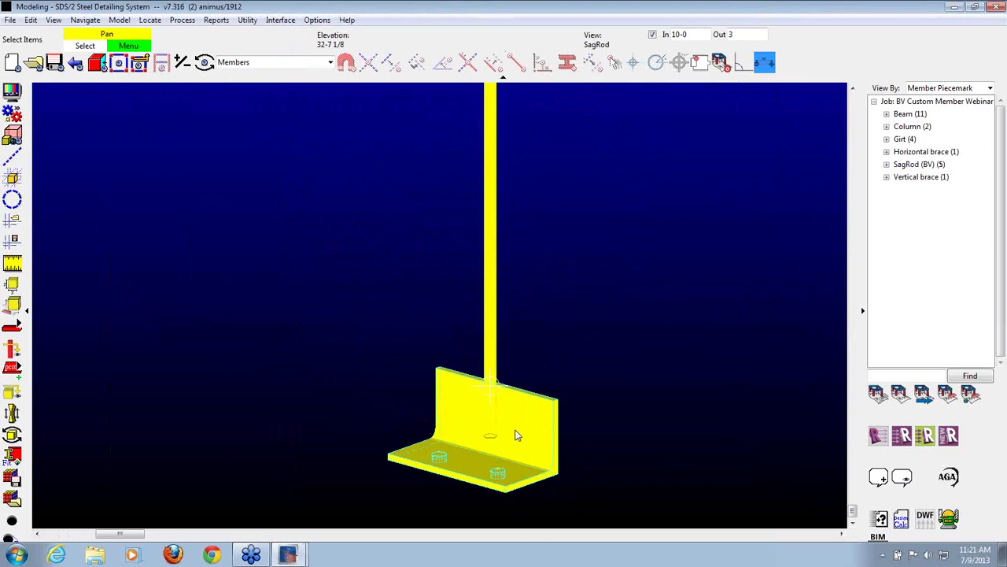
scroll(498, 462, "down", 5)
scroll(492, 472, "up", 3)
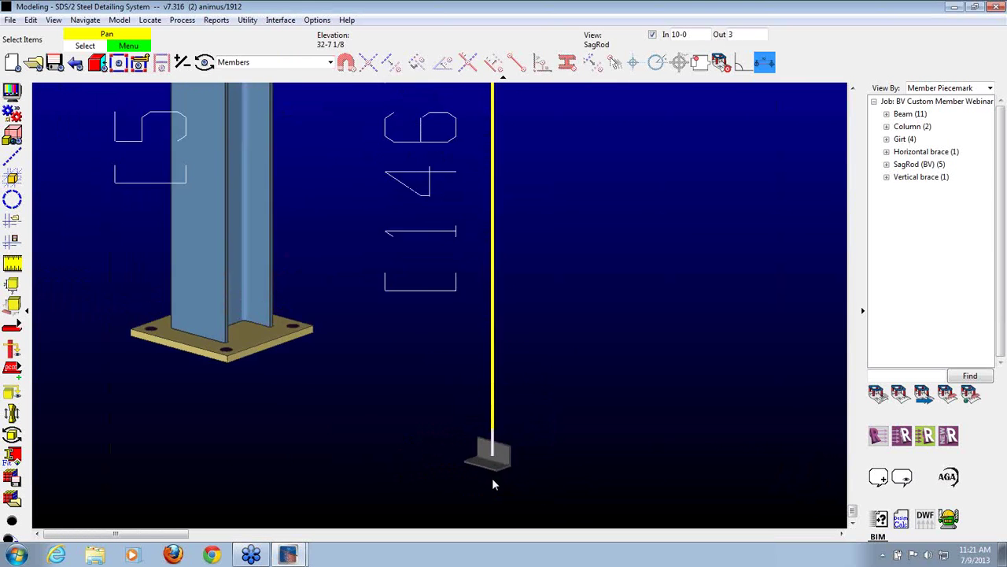
scroll(496, 484, "down", 3)
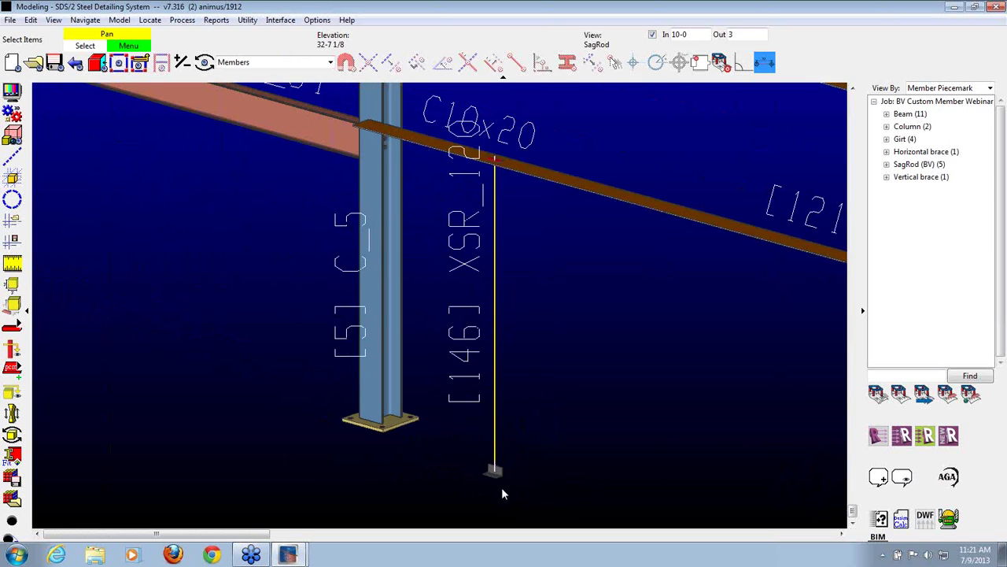
scroll(501, 488, "up", 3)
scroll(521, 370, "down", 3)
scroll(499, 284, "up", 3)
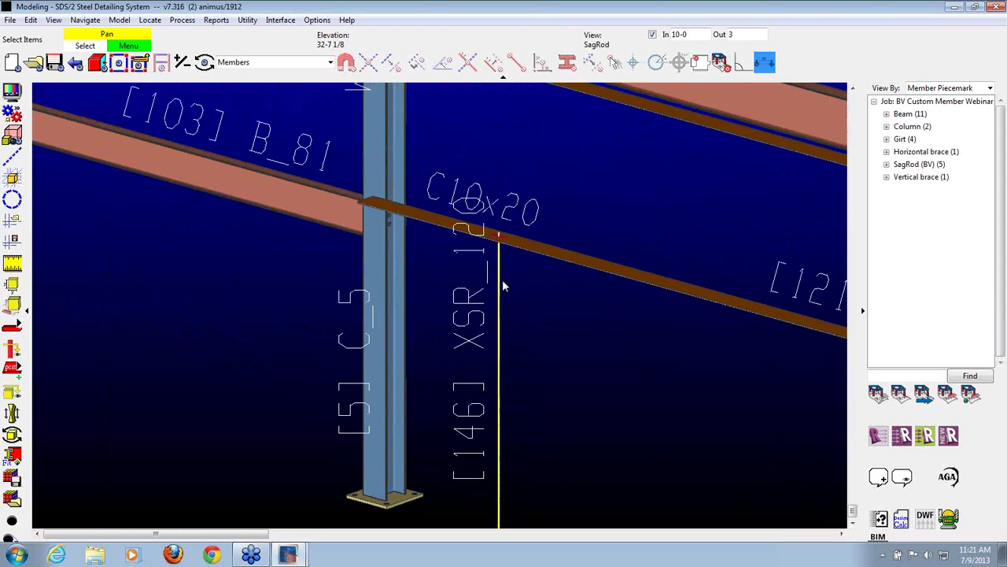
scroll(551, 323, "up", 2)
scroll(486, 213, "down", 3)
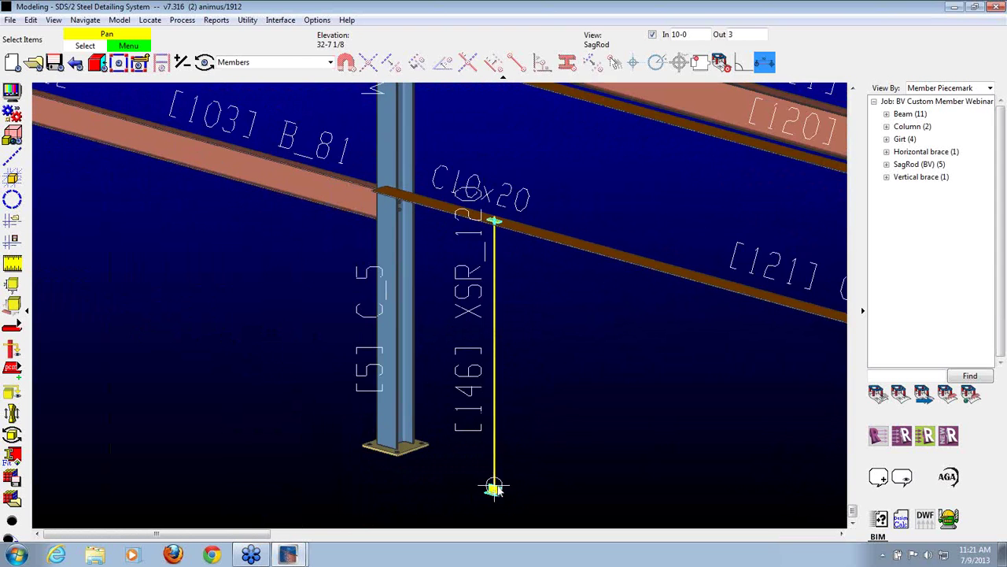
scroll(501, 488, "up", 3)
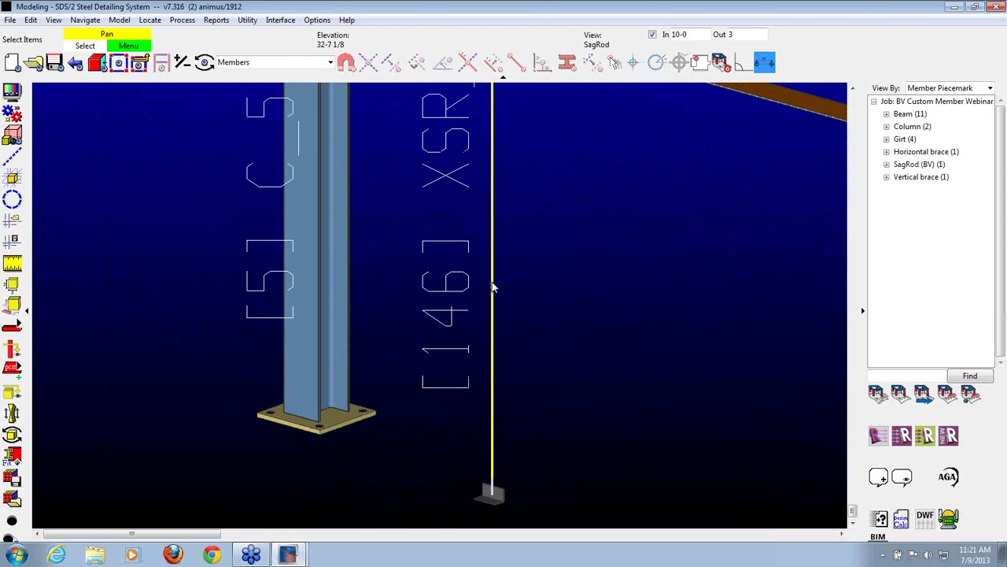
double_click(493, 288)
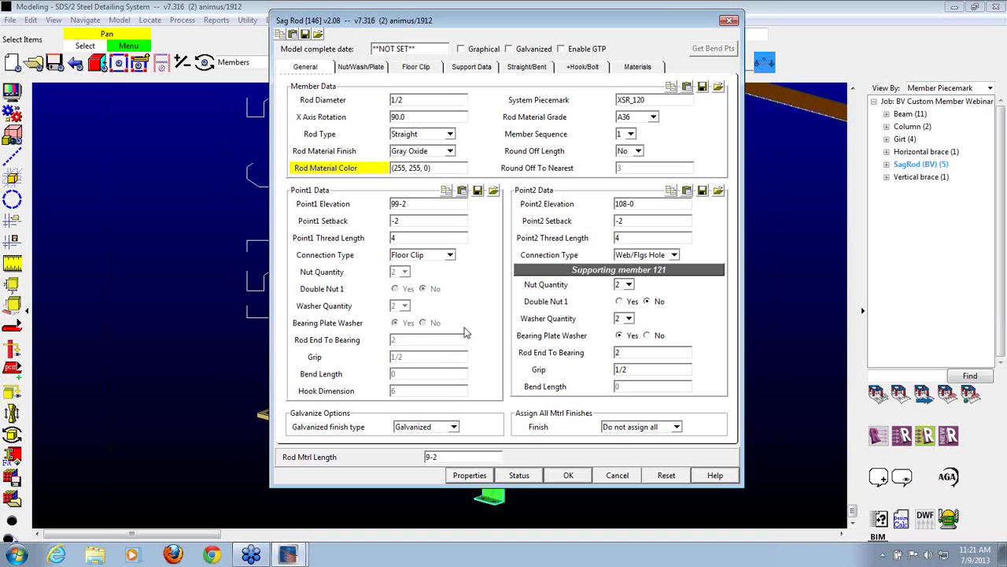
left_click(729, 21)
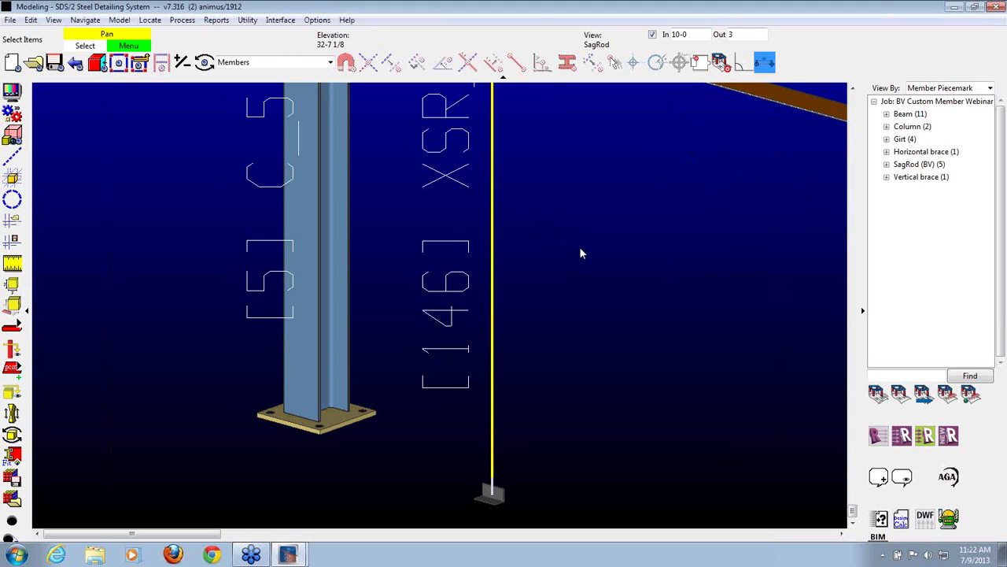
Add the PLWashTool, SagRodTool and Shape commands from the Model -- Parametric -- BVD group to the empty floating toolbar.
left_click(318, 20)
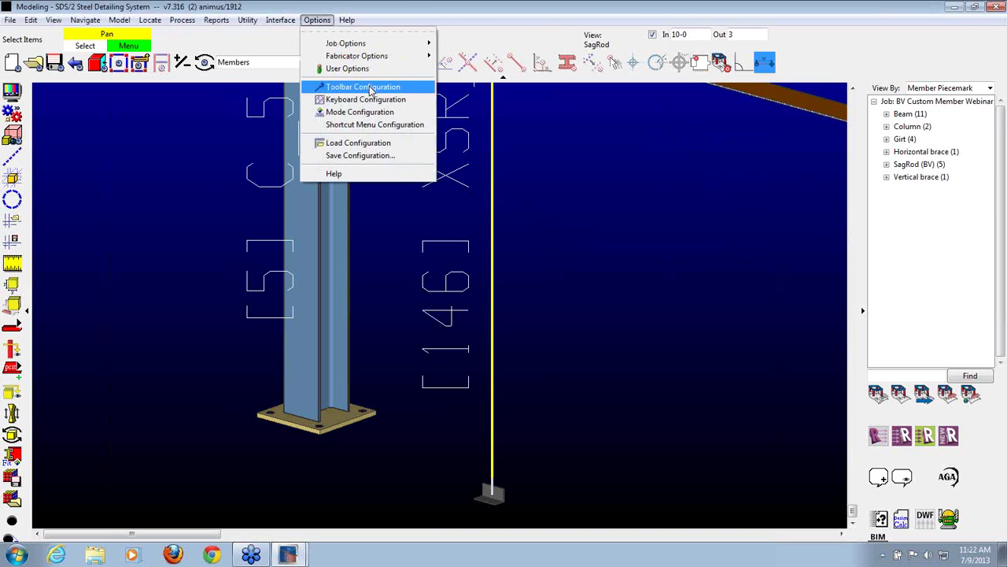
left_click(365, 88)
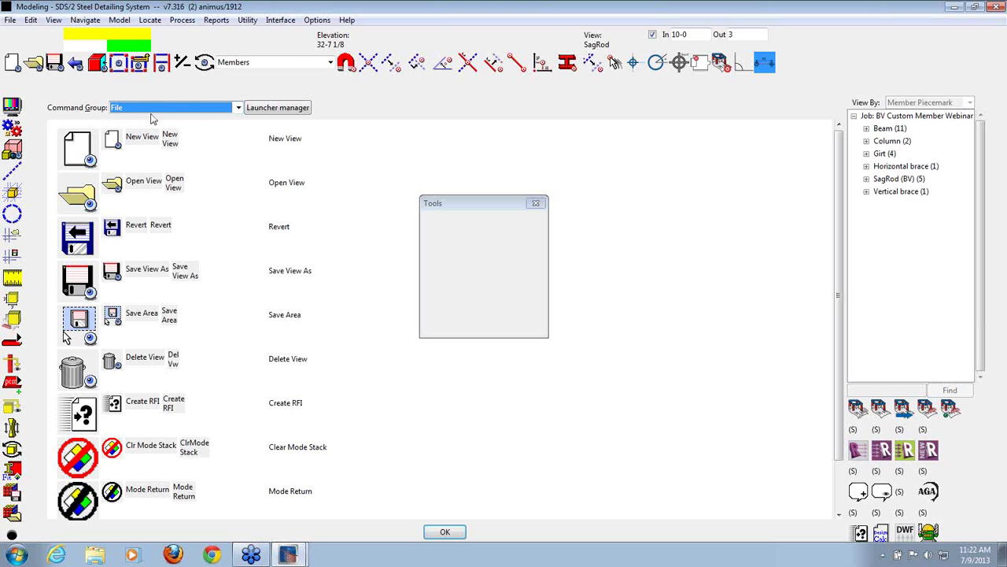
left_click(238, 107)
left_click_drag(237, 127, 236, 158)
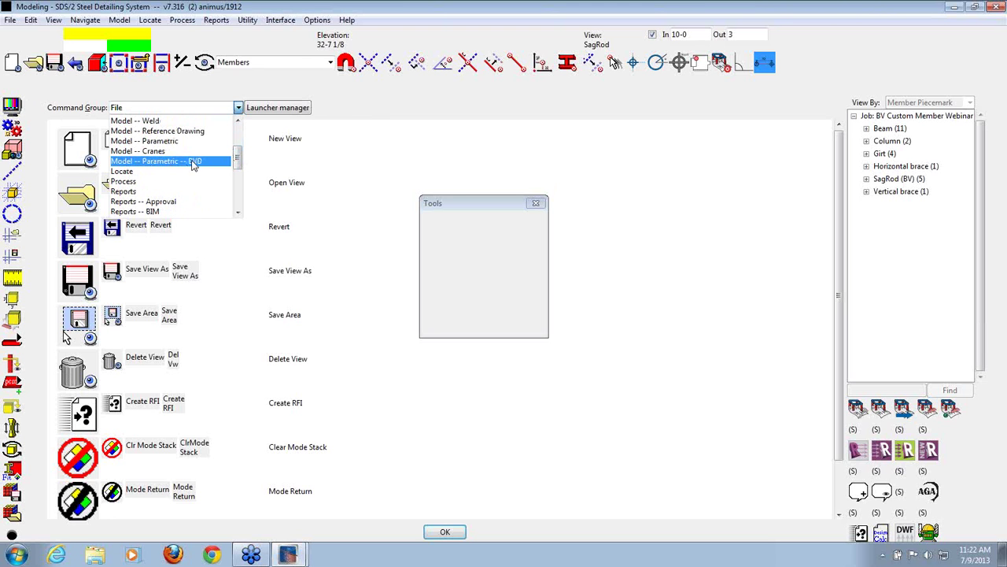
left_click(206, 164)
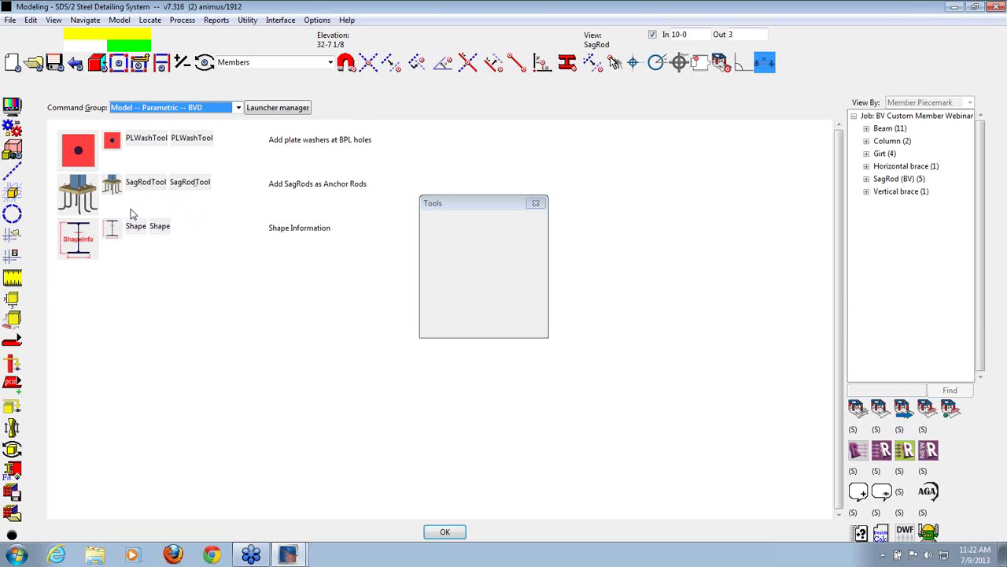
left_click_drag(112, 141, 437, 223)
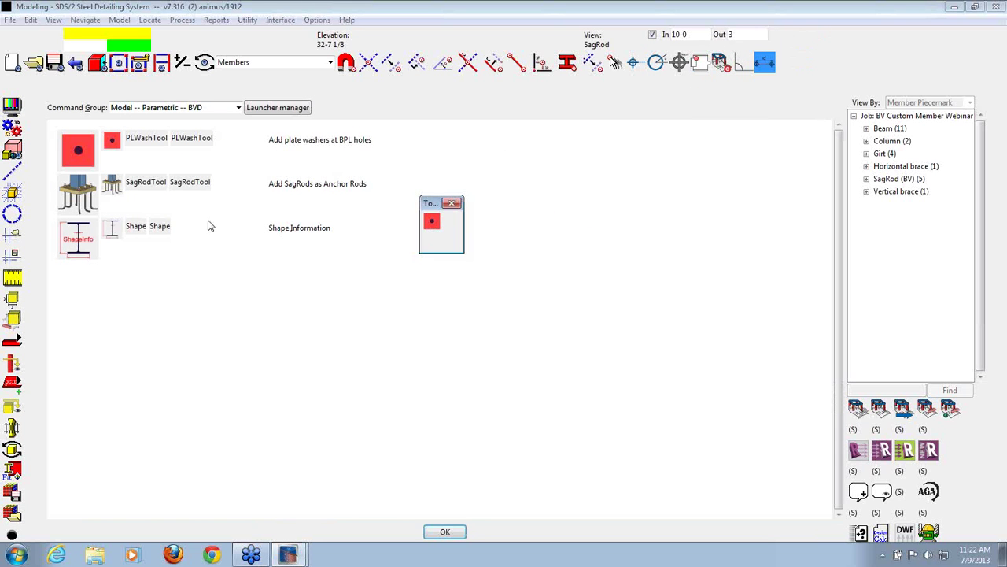
left_click_drag(114, 190, 450, 220)
left_click_drag(114, 233, 476, 222)
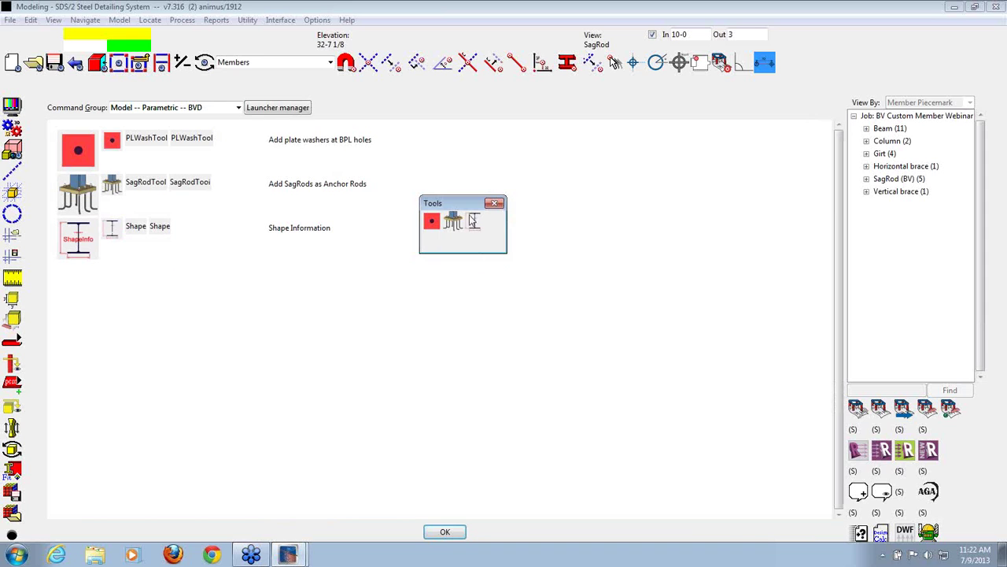
Accept the toolbar setup and save the configuration as FRAME-7_3 (2).
left_click(459, 535)
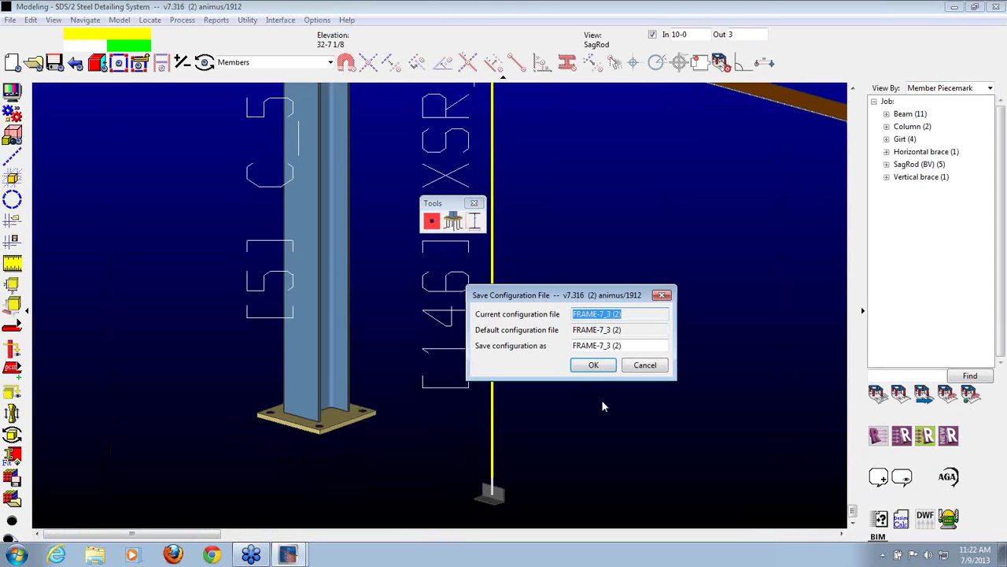
left_click(593, 364)
left_click(544, 359)
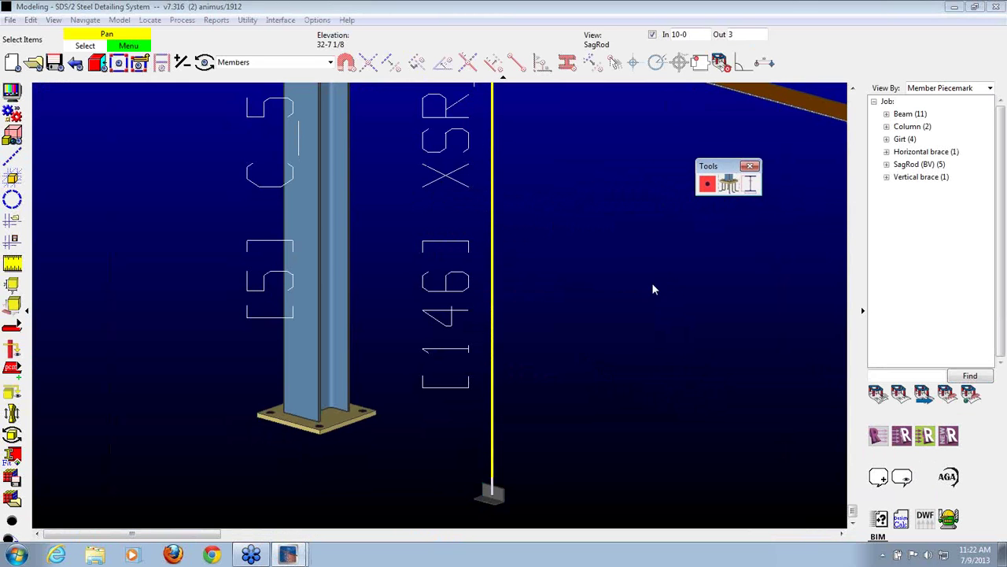
Open erection view 99-2.
scroll(563, 350, "down", 4)
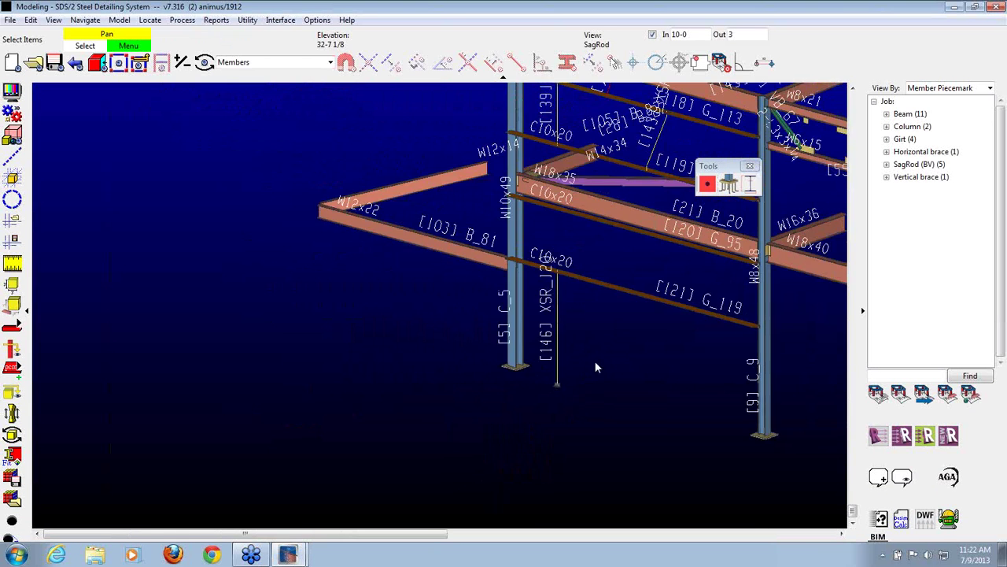
scroll(596, 366, "up", 3)
scroll(514, 359, "down", 2)
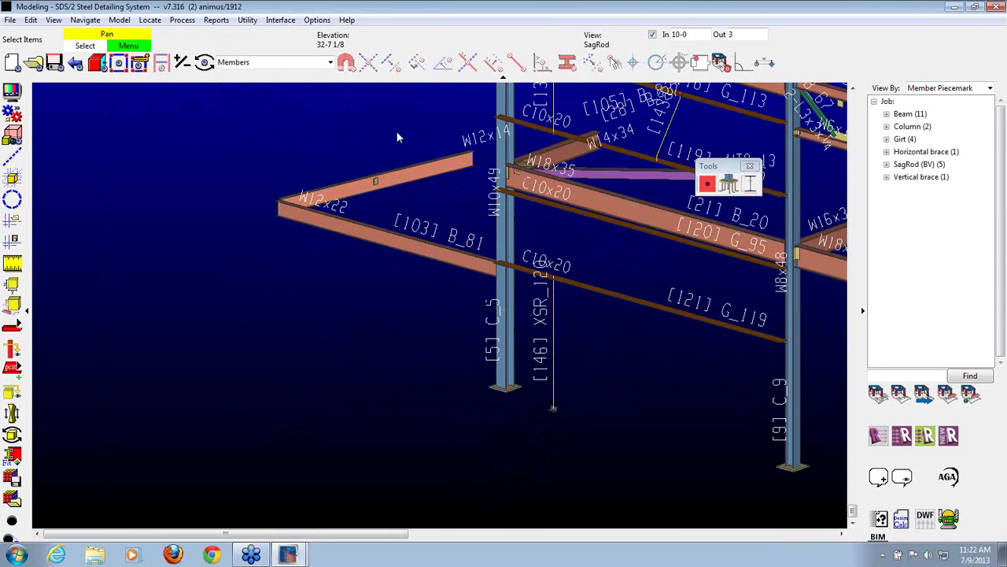
left_click(33, 63)
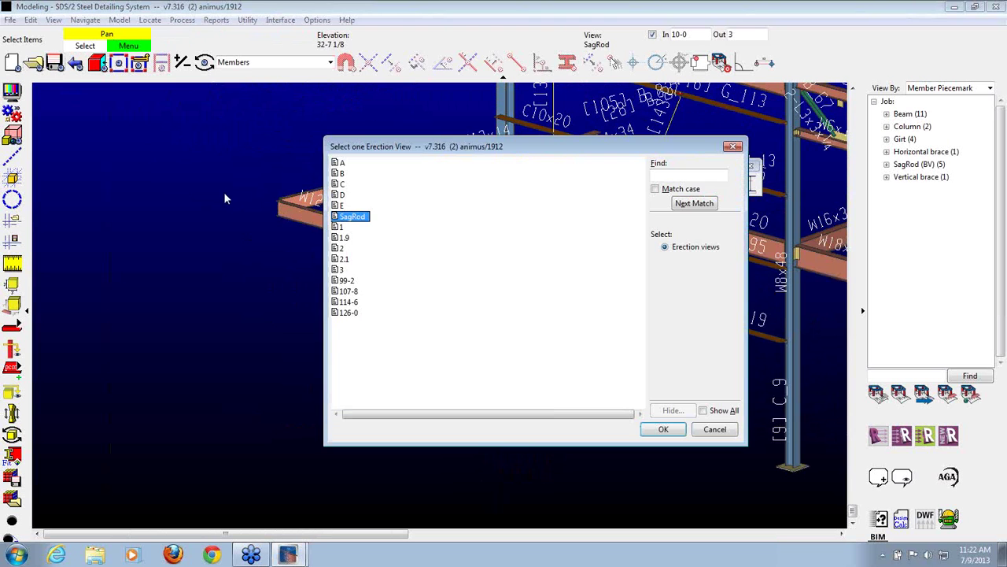
double_click(346, 280)
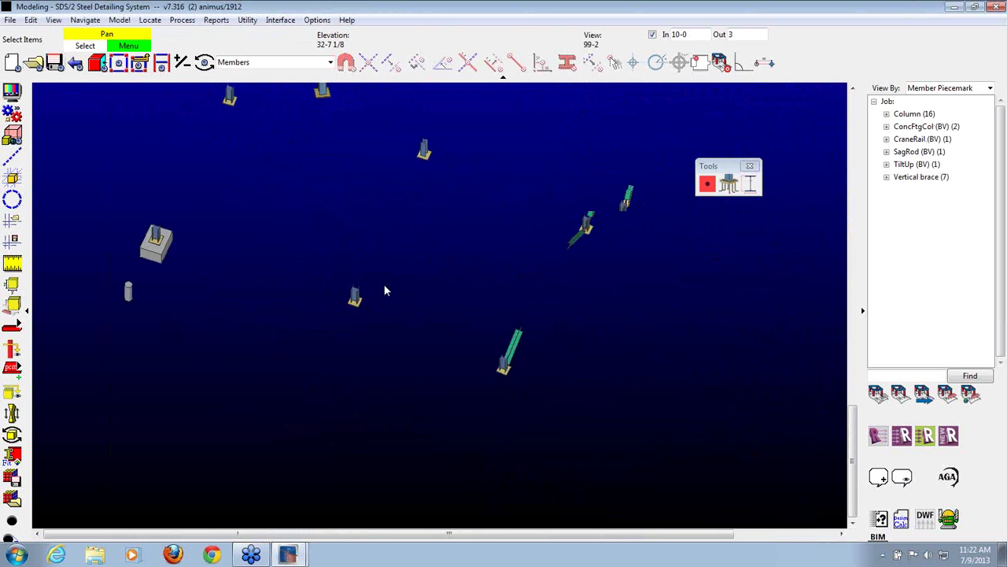
Start the plate washer tool with selection by materials and pick the base plate of column [2] C_2.
scroll(341, 336, "up", 6)
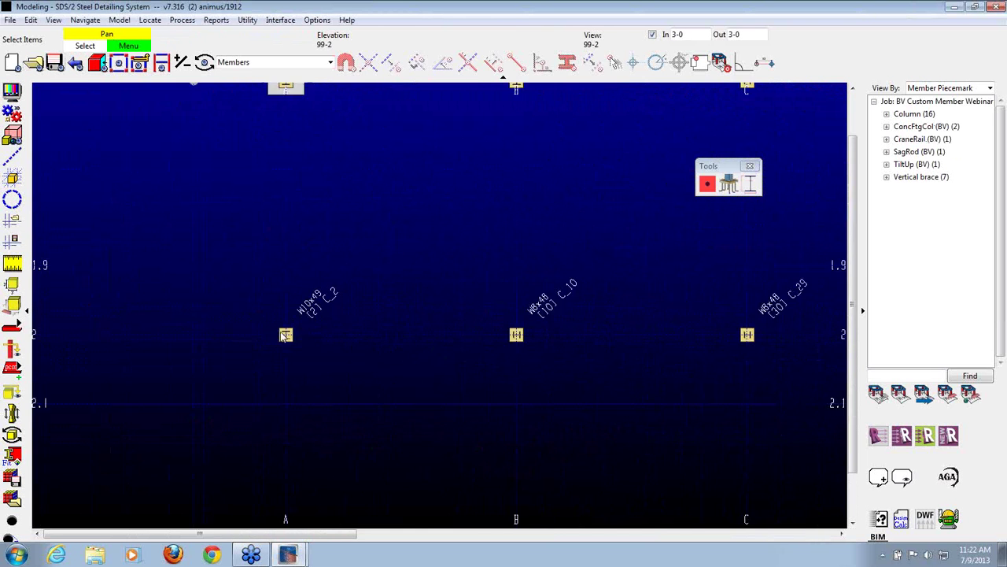
middle_click_drag(298, 332, 450, 198, "shift")
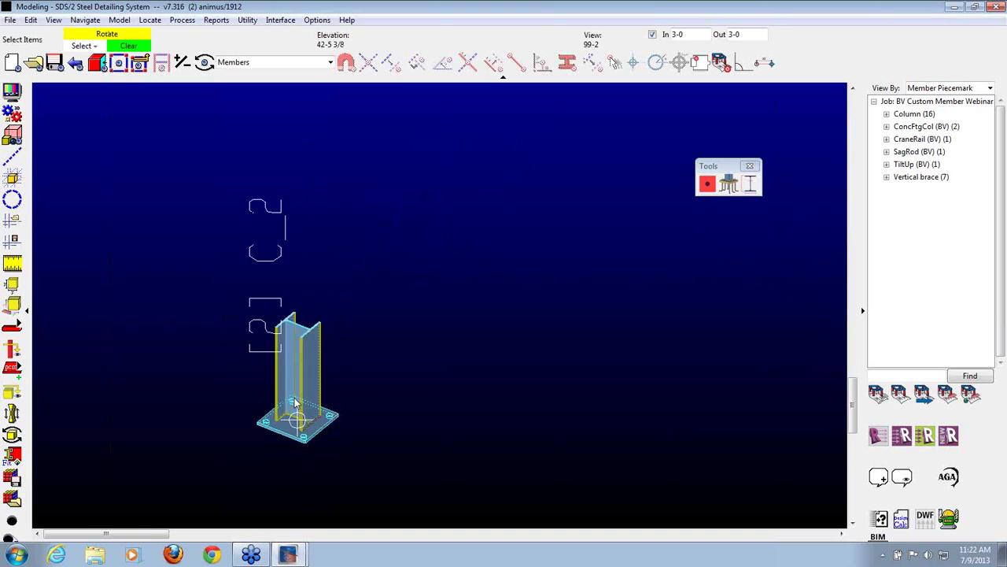
scroll(304, 431, "up", 3)
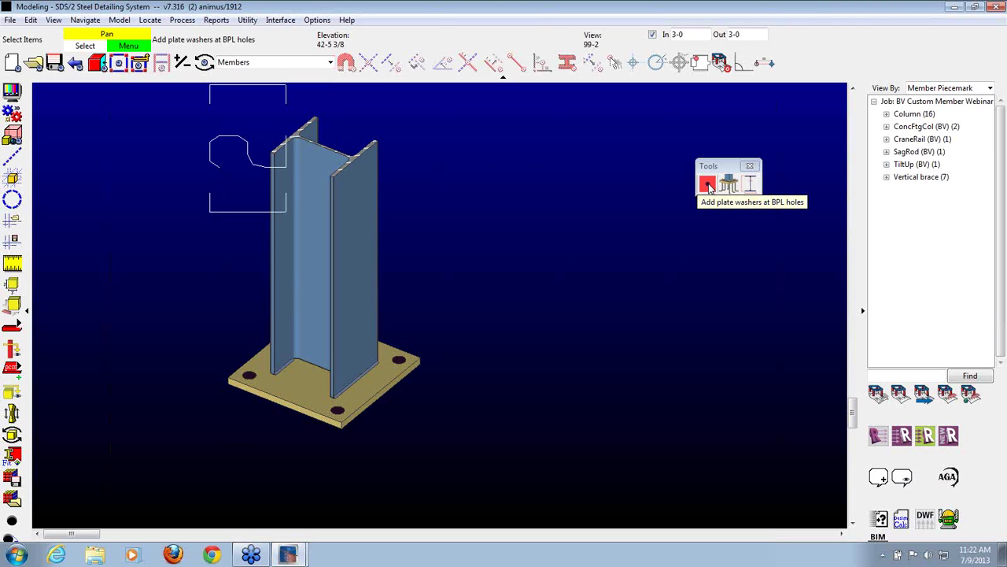
left_click(709, 185)
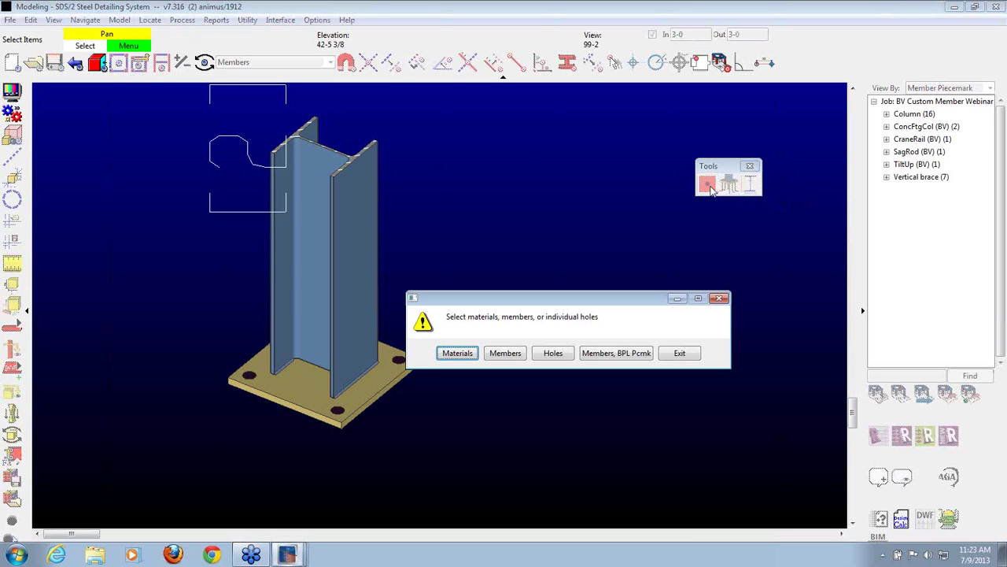
left_click_drag(595, 303, 606, 257)
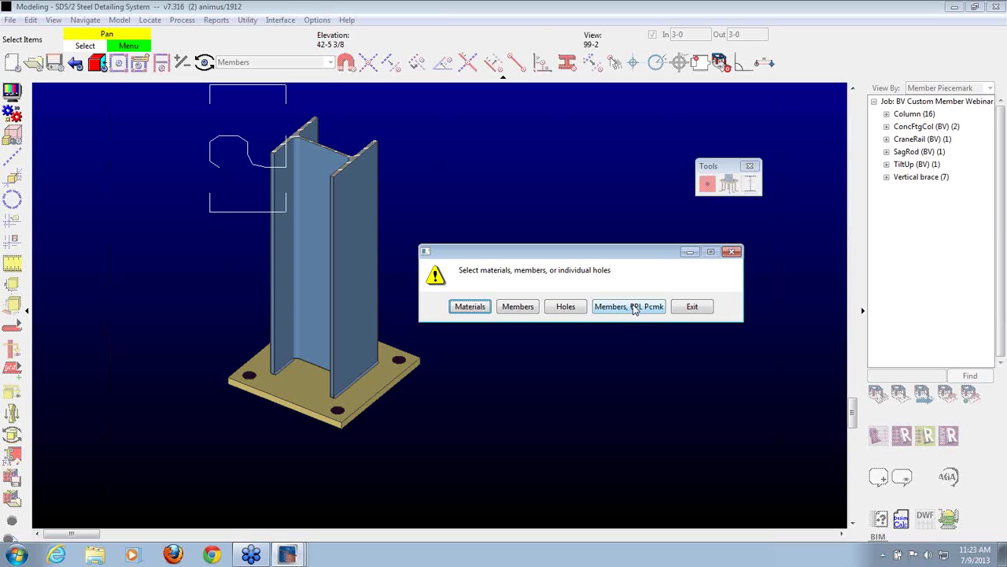
left_click(470, 307)
left_click(377, 397)
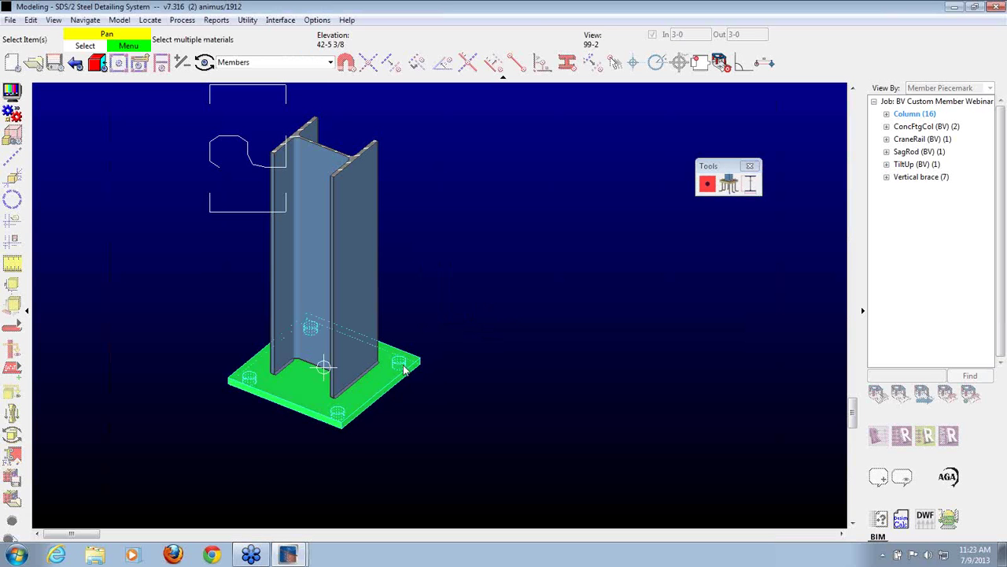
right_click(472, 285)
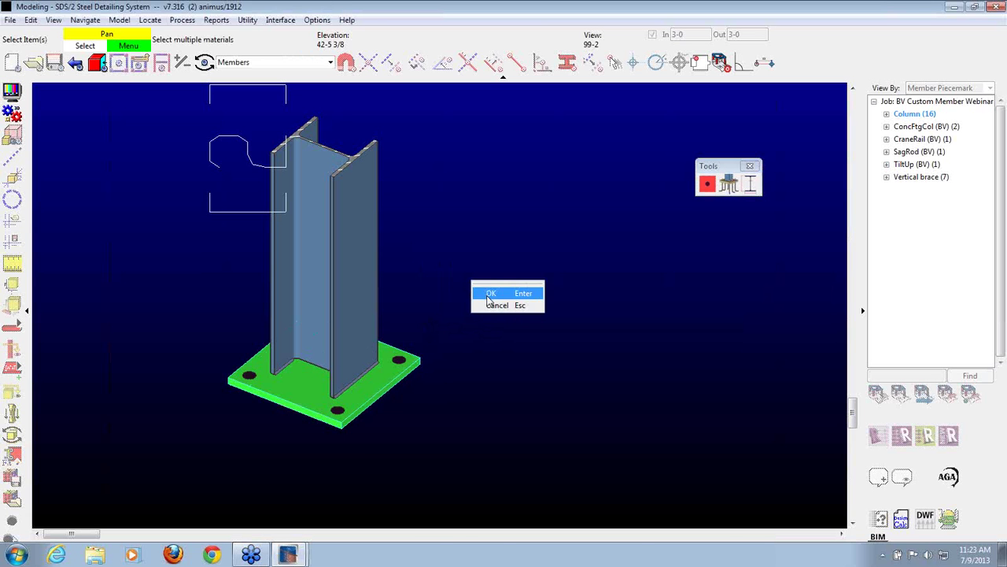
left_click(489, 297)
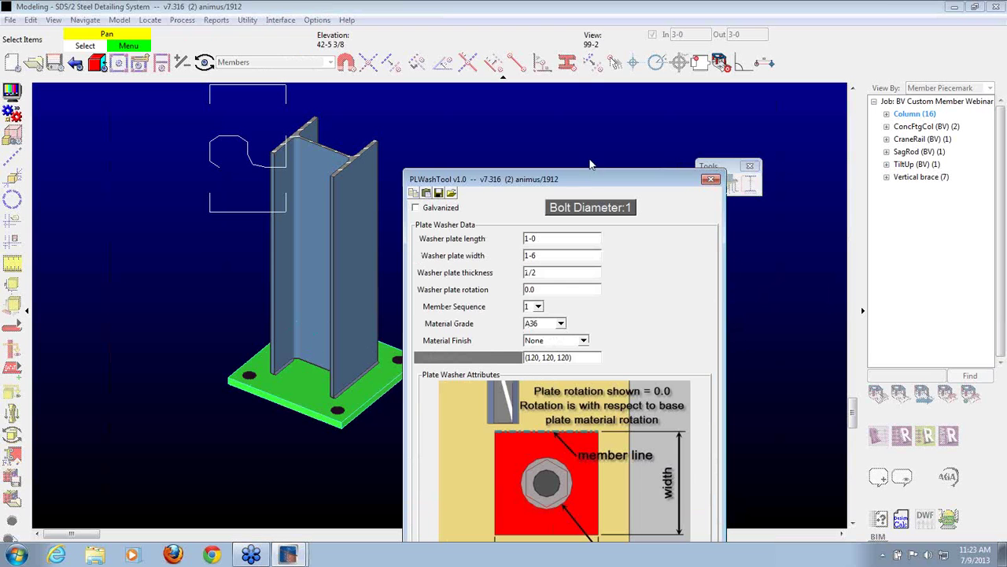
Add plate washers with length 4 and width 4, and exit the tool without creating its Defaults directory.
left_click_drag(598, 190, 589, 50)
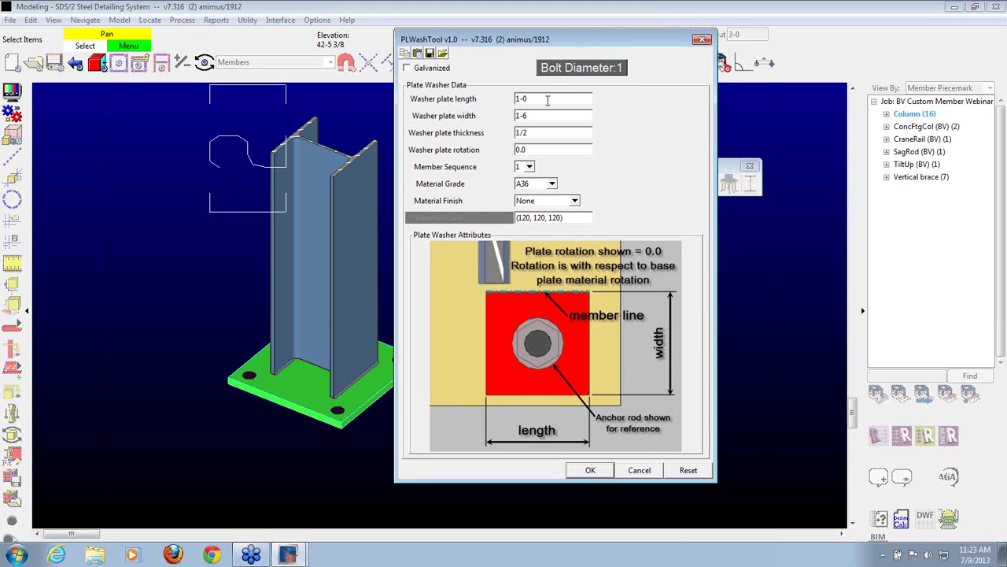
double_click(554, 100)
type("4")
double_click(543, 115)
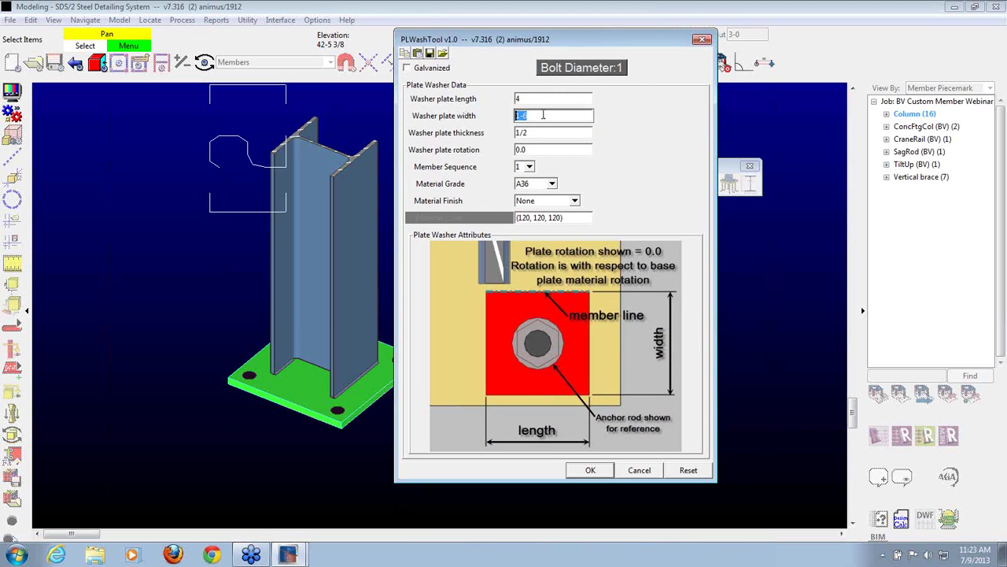
type("4")
left_click(588, 471)
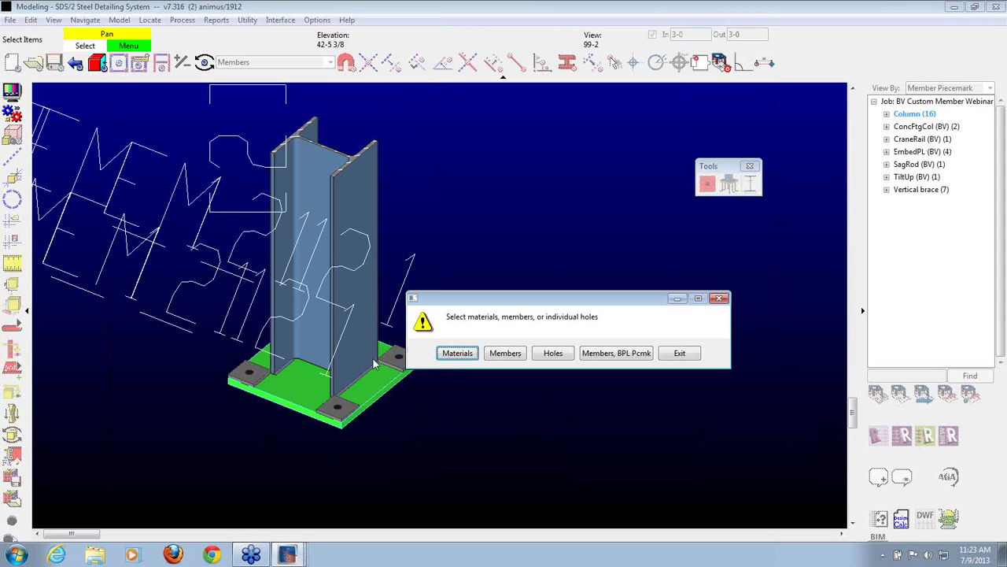
left_click(680, 360)
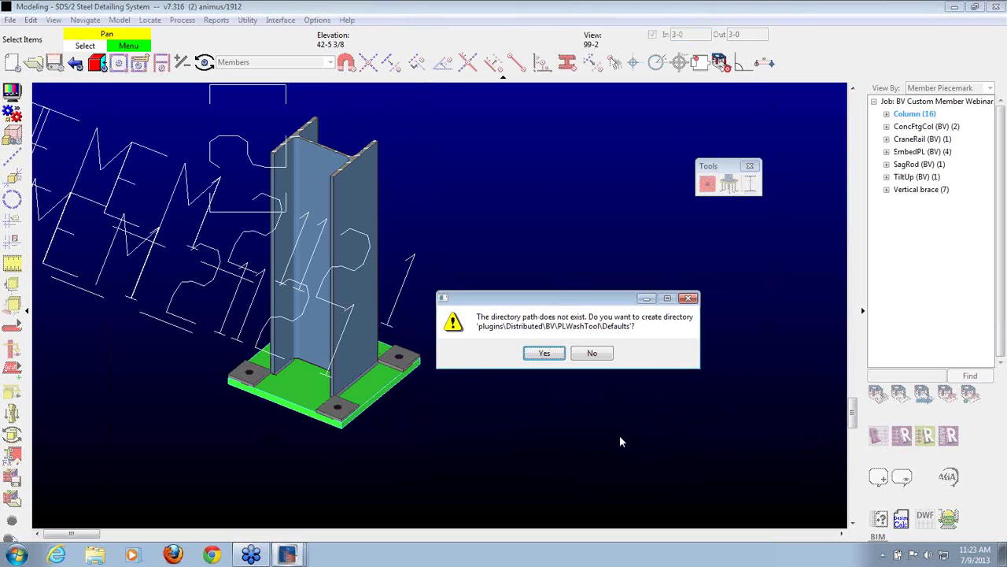
left_click(592, 353)
left_click(569, 359)
Examine the plate washers on the base plate and review the general settings of EmbedPL [150].
scroll(337, 427, "up", 3)
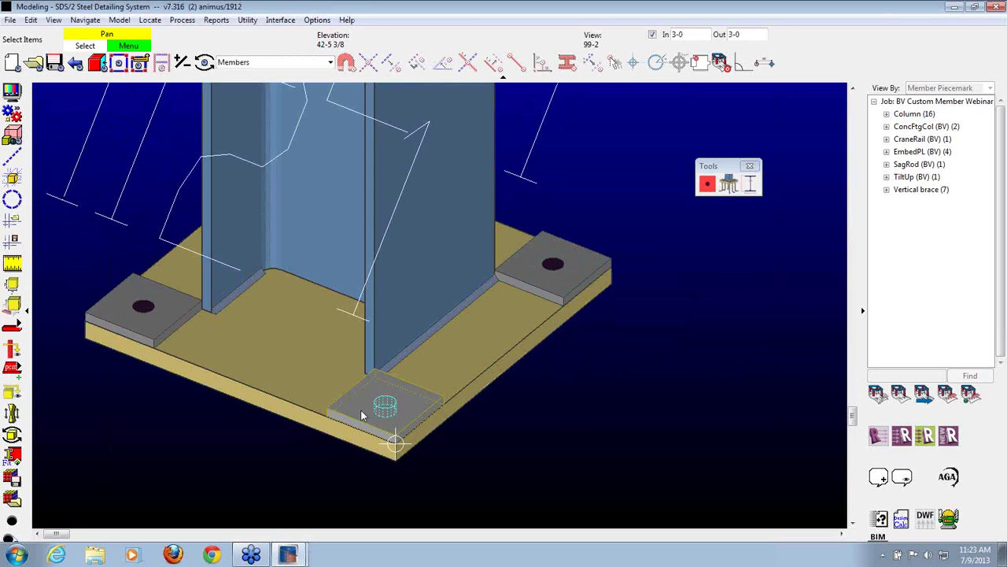
scroll(547, 471, "down", 3)
double_click(408, 422)
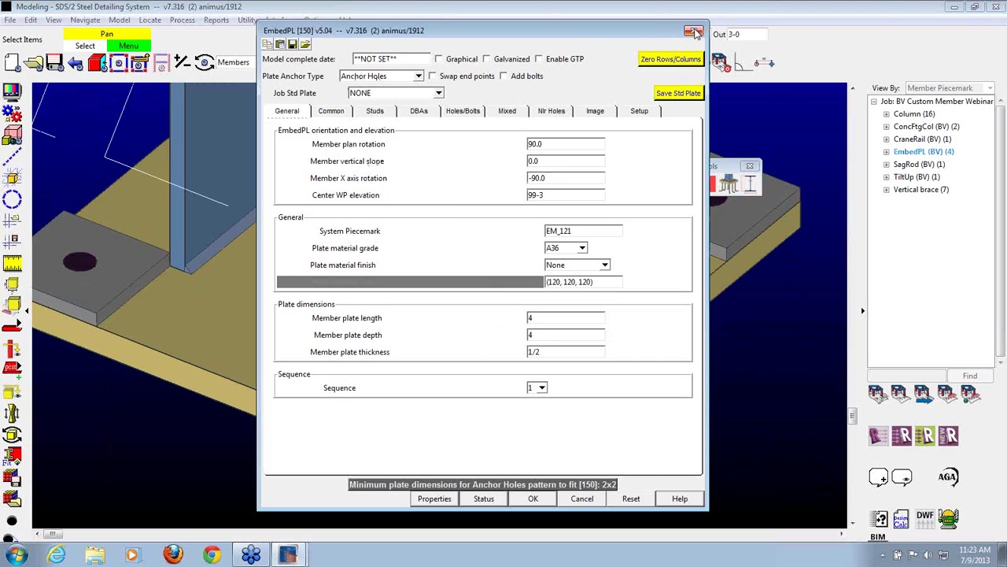
left_click(693, 30)
scroll(543, 463, "down", 2)
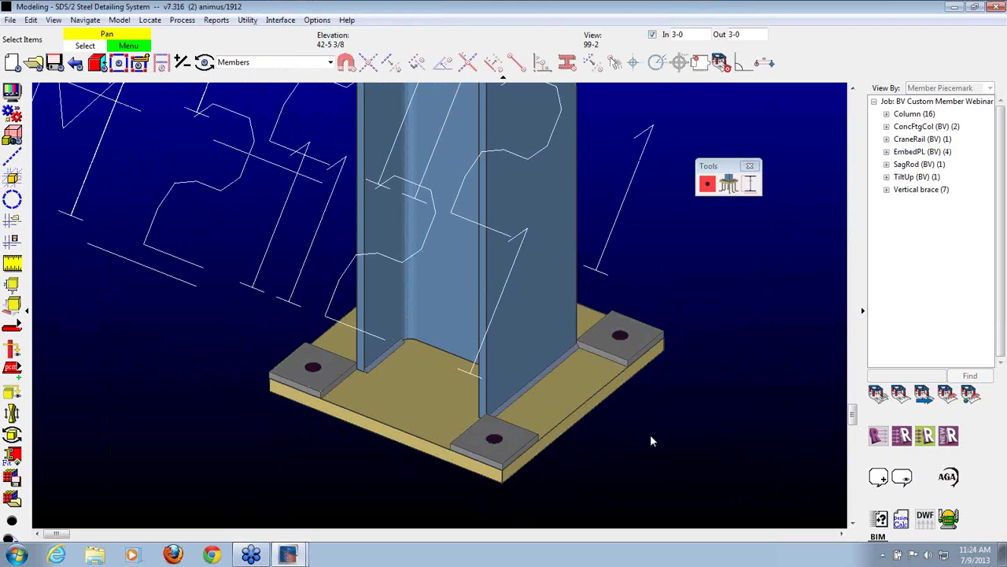
Start the anchor rod tool with selection by materials and pick the base plate of column [10] C_10.
scroll(642, 440, "down", 3)
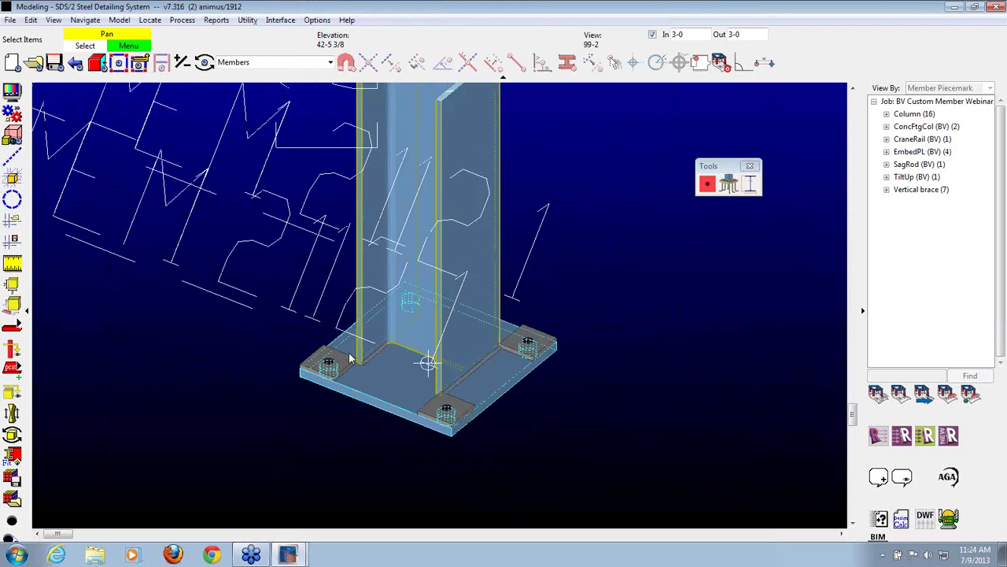
scroll(370, 370, "down", 3)
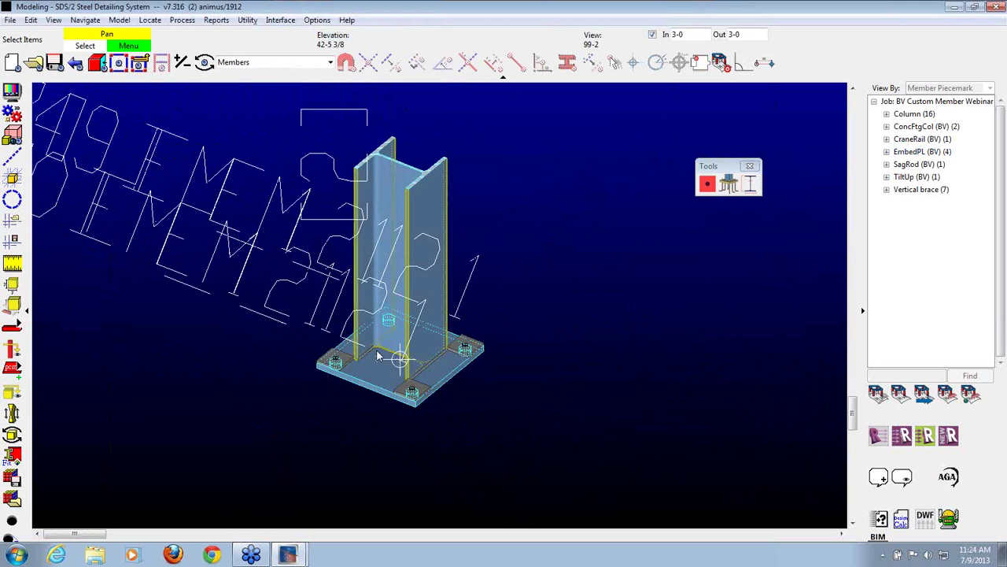
scroll(333, 362, "down", 5)
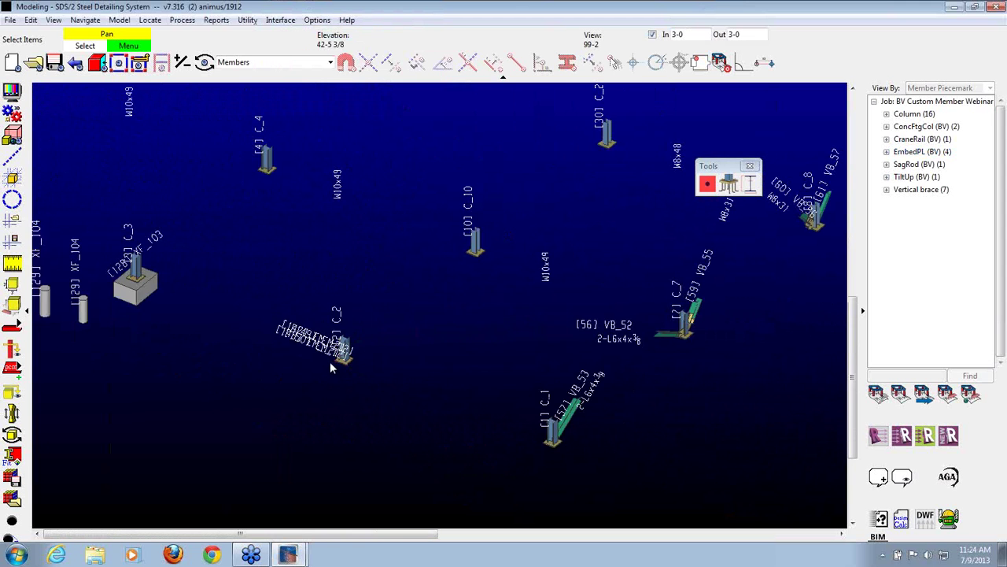
scroll(473, 294, "up", 1)
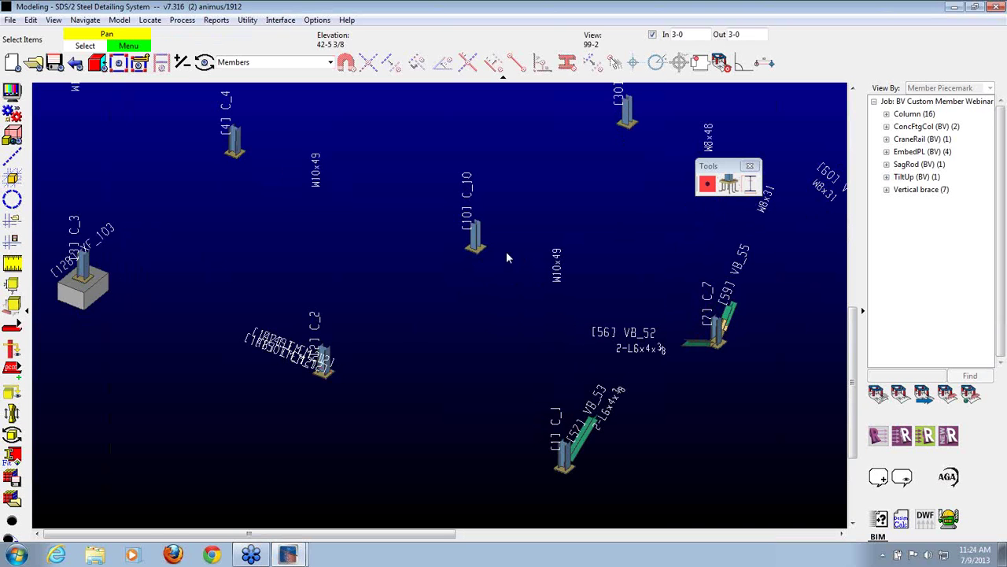
scroll(508, 255, "up", 6)
scroll(504, 222, "up", 5)
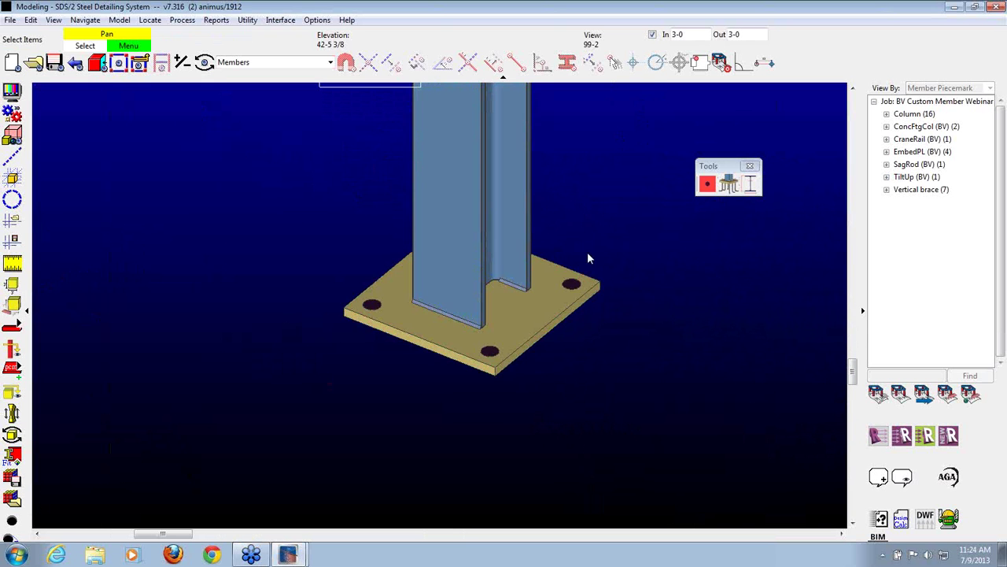
scroll(587, 252, "up", 1)
left_click(732, 185)
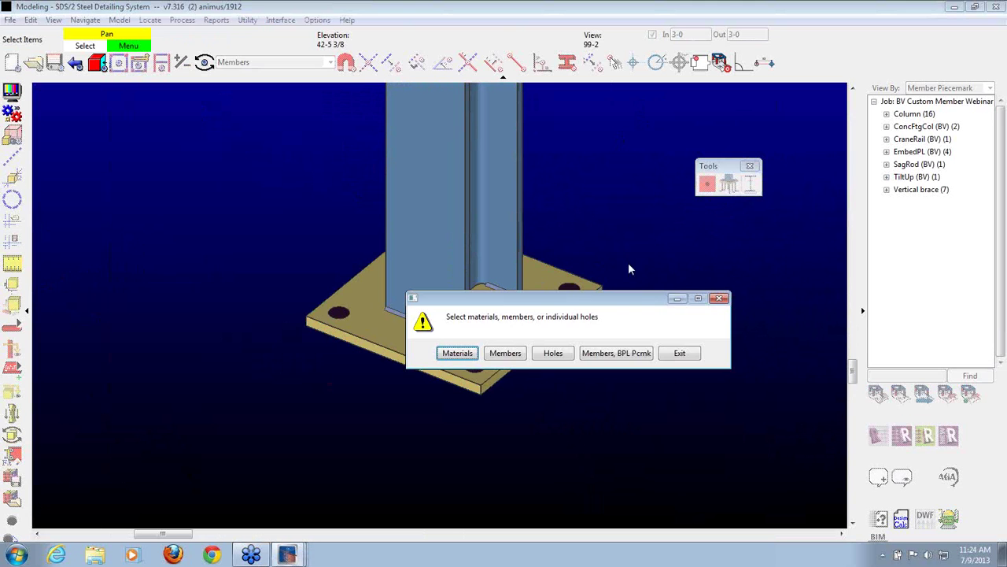
left_click_drag(575, 296, 795, 231)
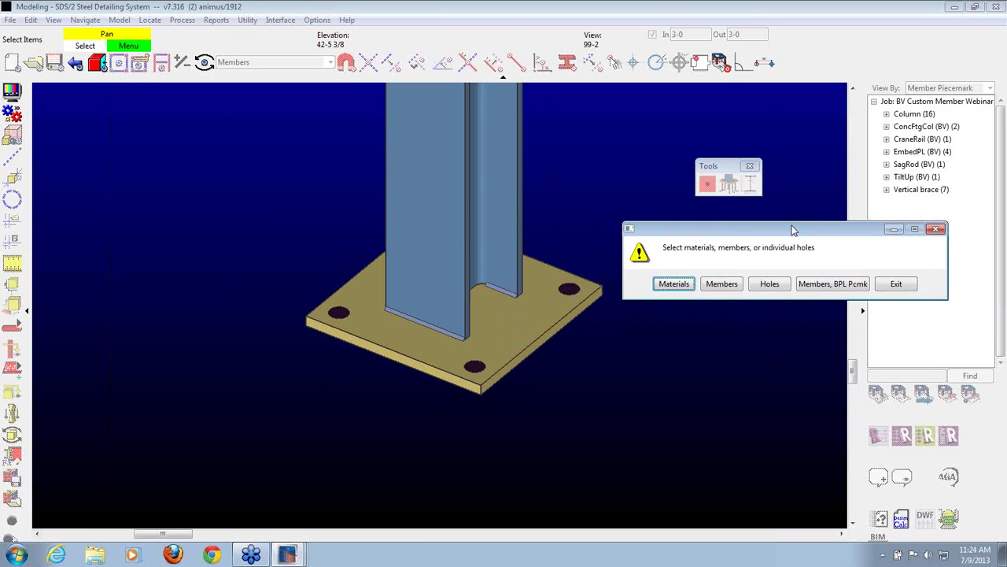
left_click(682, 285)
left_click(540, 322)
right_click(592, 196)
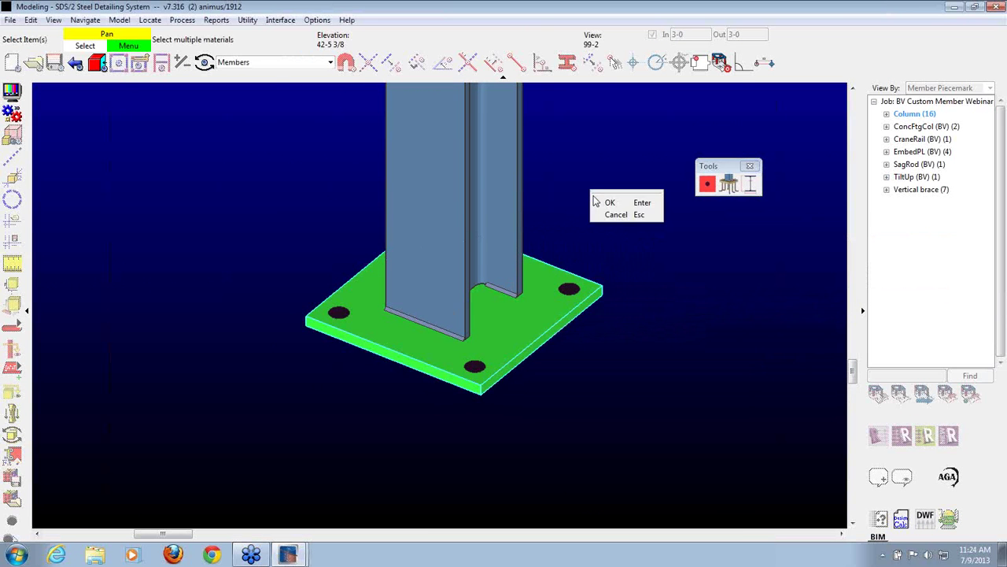
left_click(608, 203)
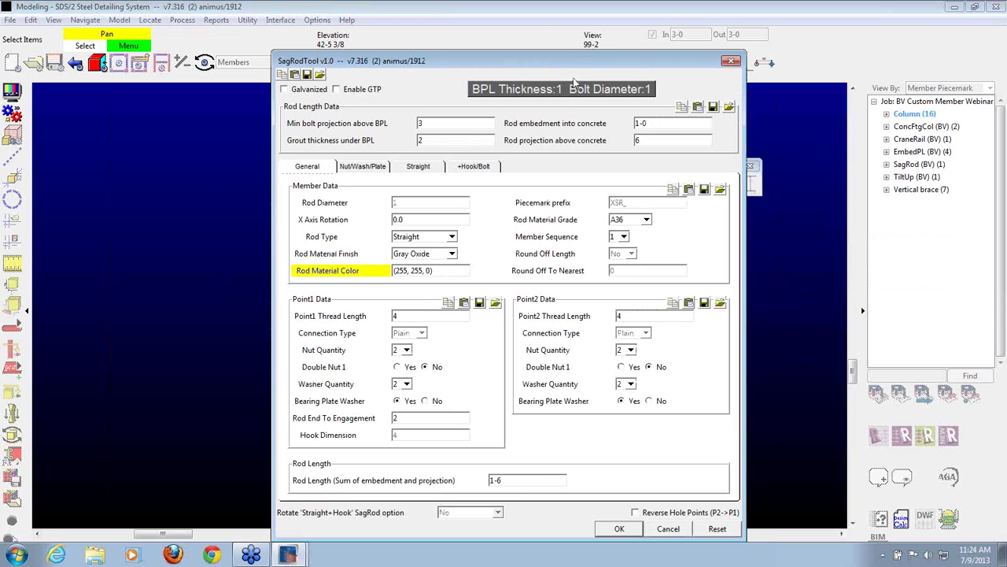
Set the rod type to Straight+Hook, review the nut, washer and plate settings, and create the anchor rods at the base plate.
left_click_drag(569, 63, 586, 28)
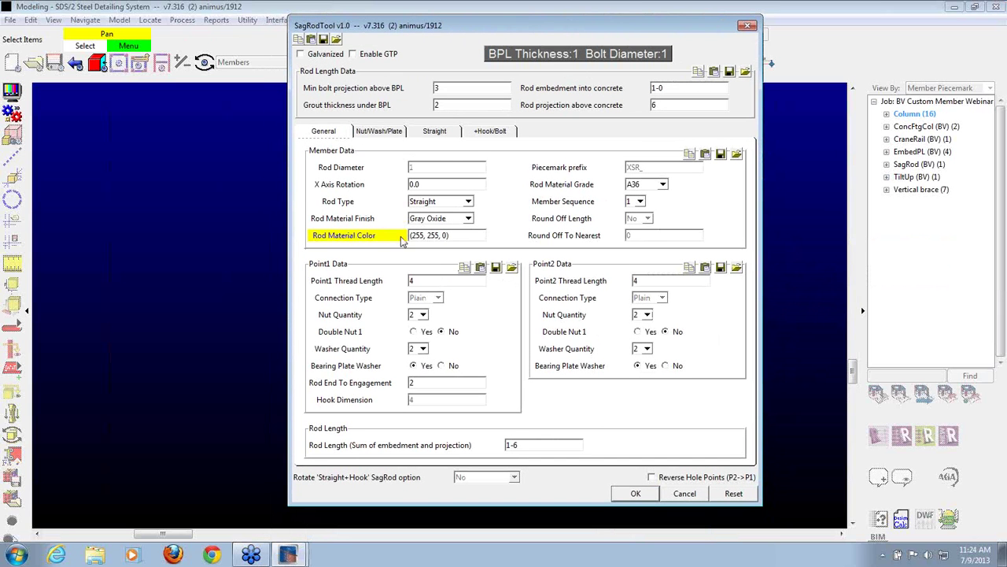
left_click(469, 201)
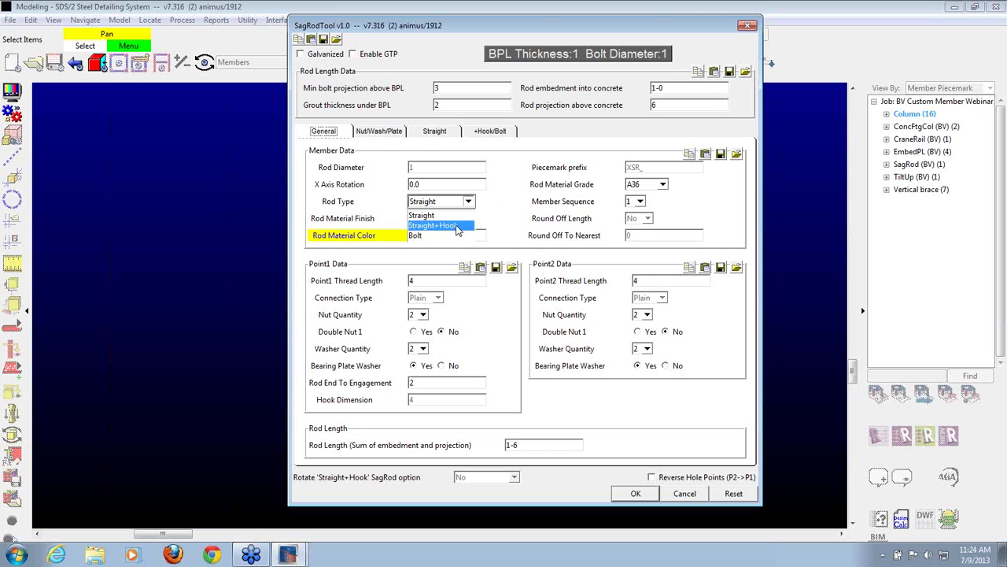
left_click(445, 226)
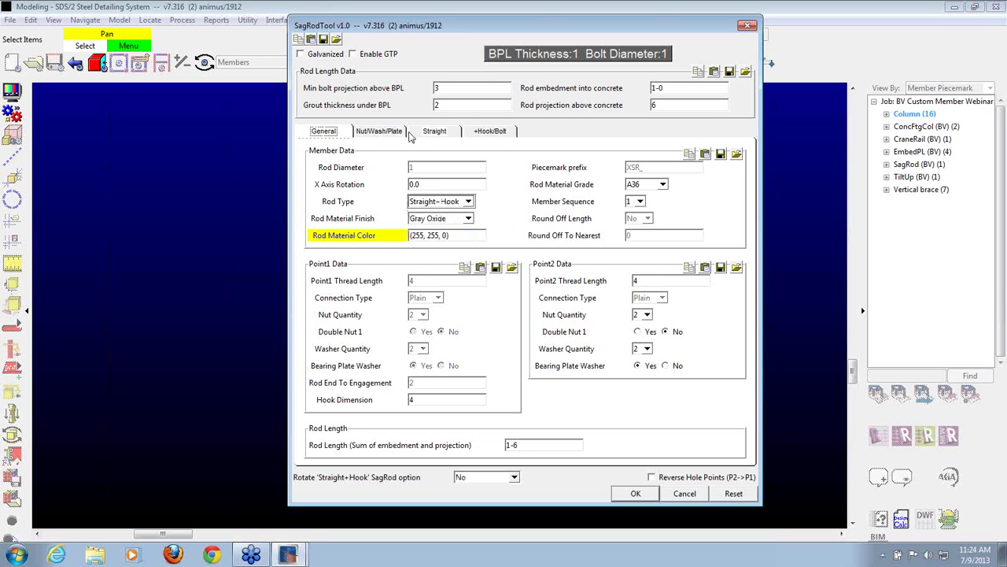
left_click(386, 133)
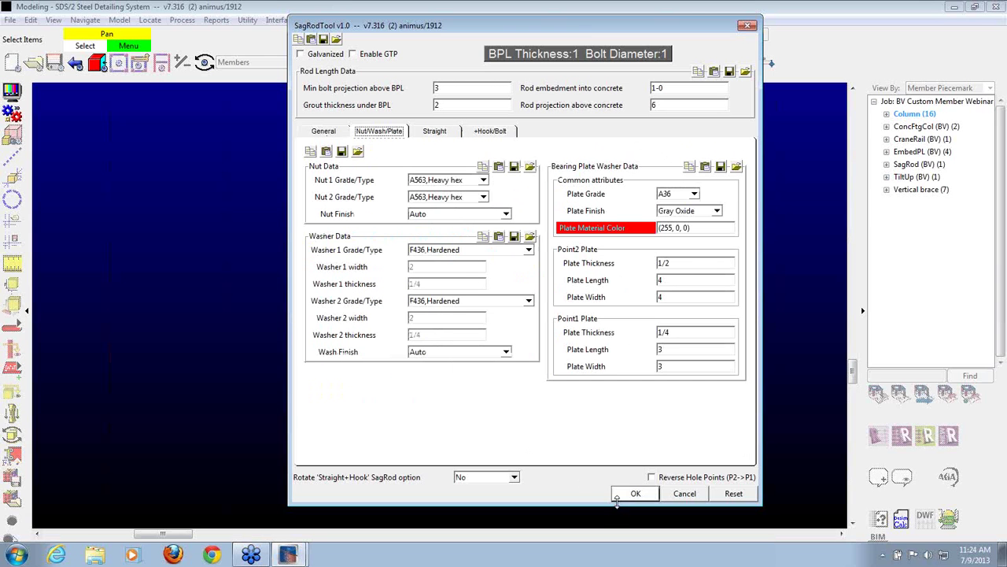
left_click(633, 494)
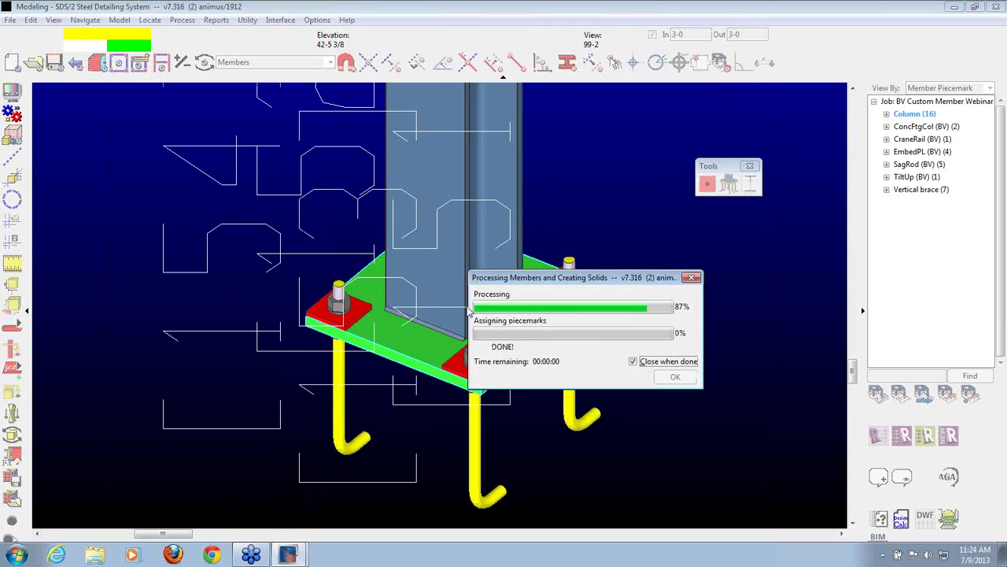
left_click(680, 354)
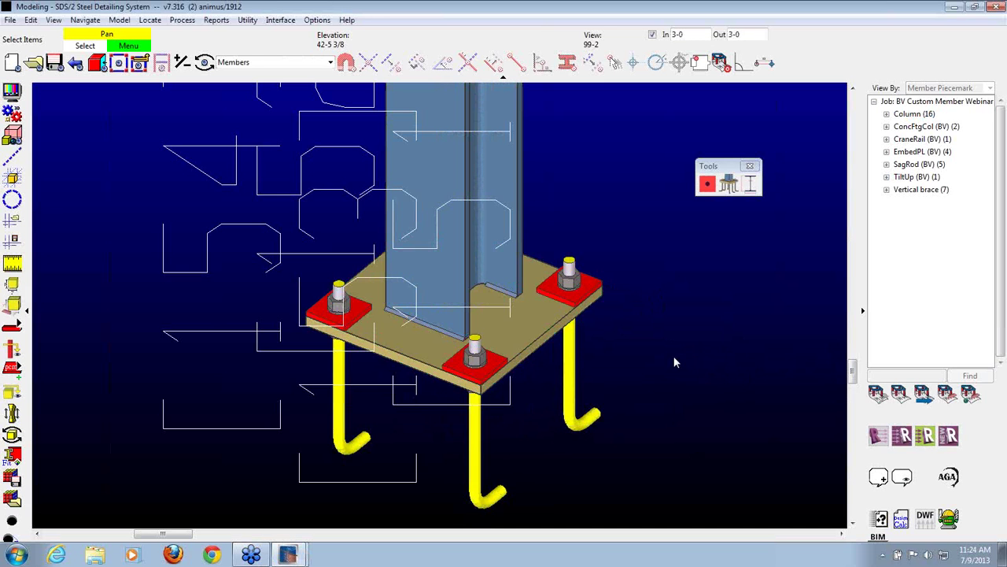
scroll(594, 375, "down", 3)
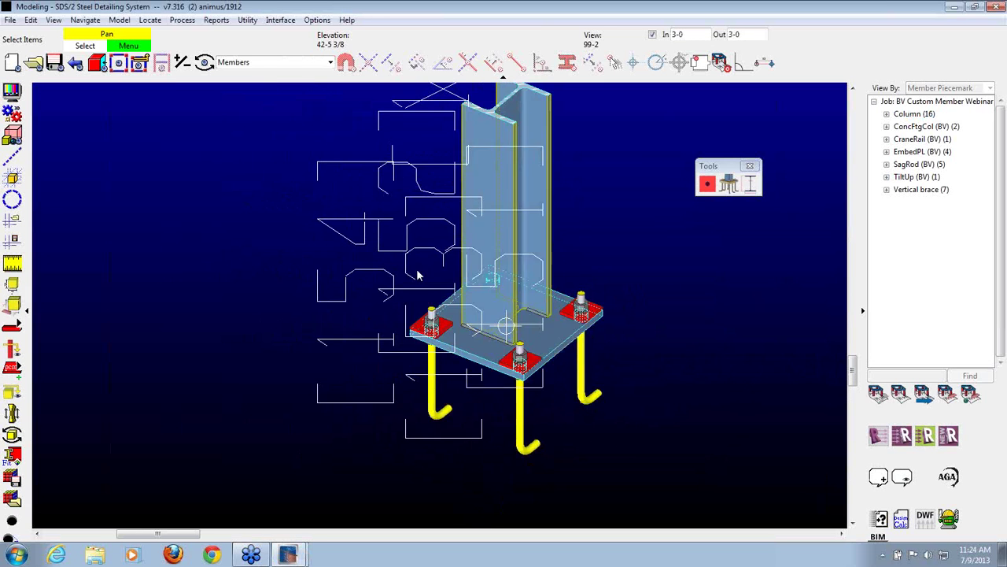
scroll(371, 232, "down", 2)
scroll(524, 238, "up", 3)
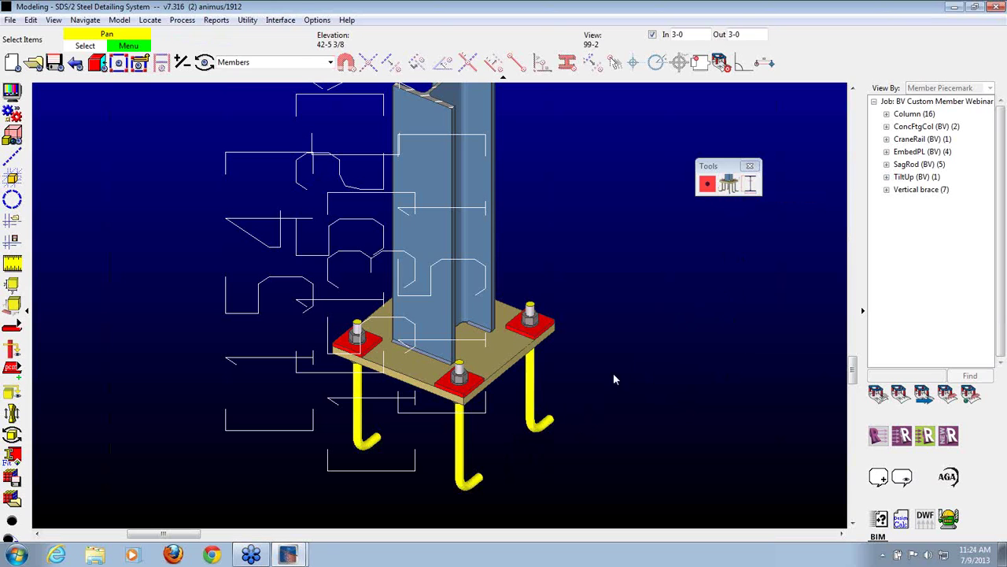
Open the shape information tool and look up the attributes of size W36x256.
left_click(752, 186)
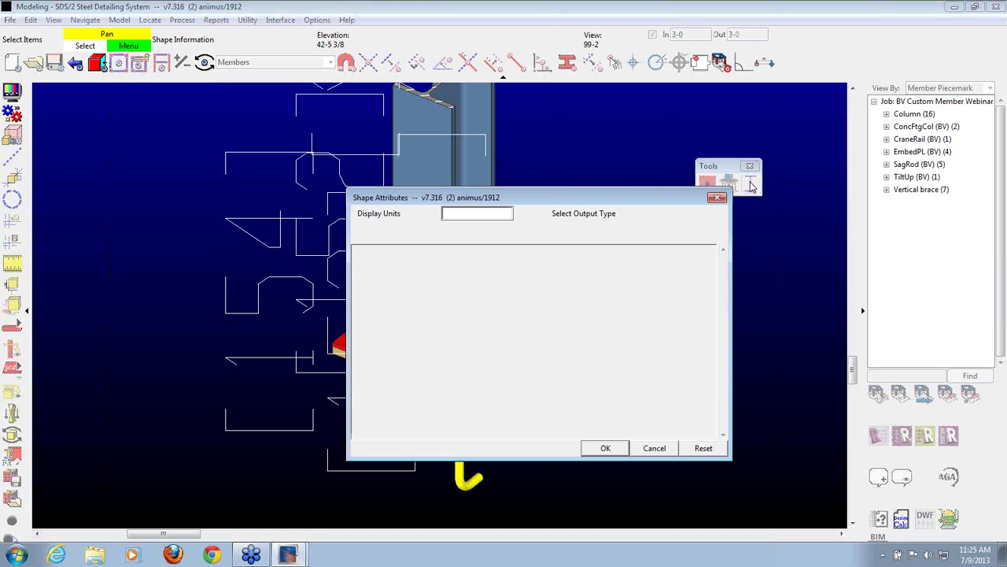
left_click_drag(626, 197, 635, 150)
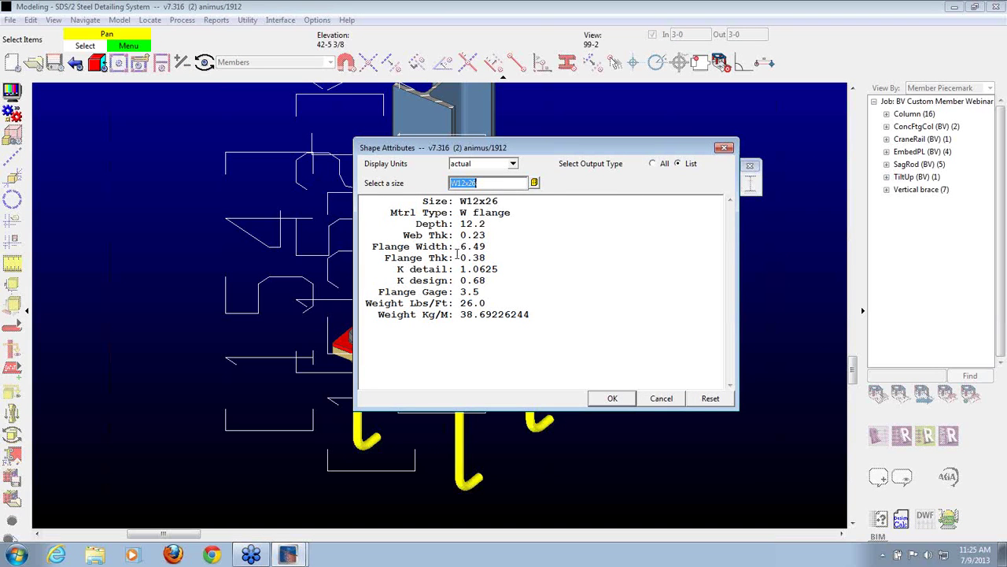
left_click(535, 182)
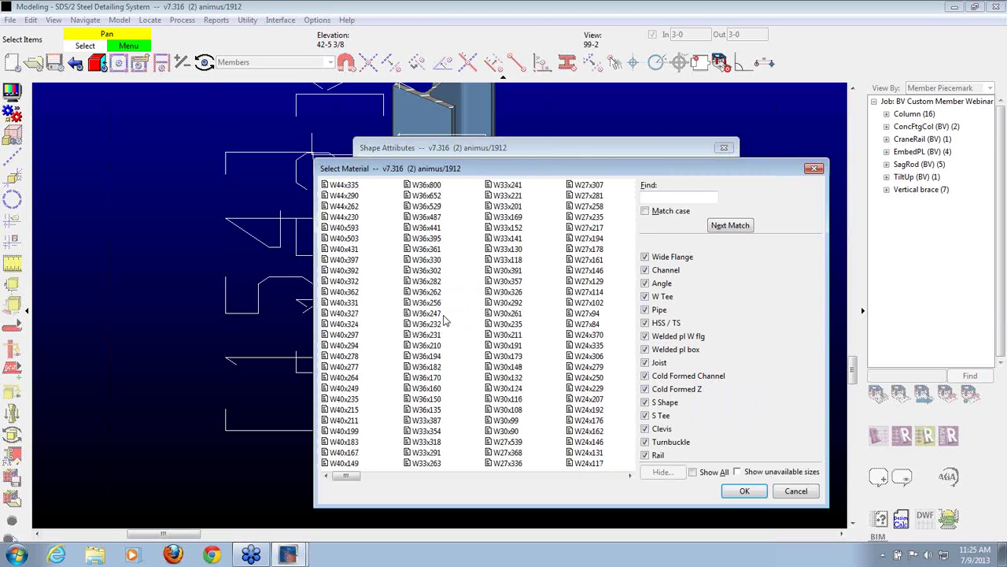
double_click(429, 302)
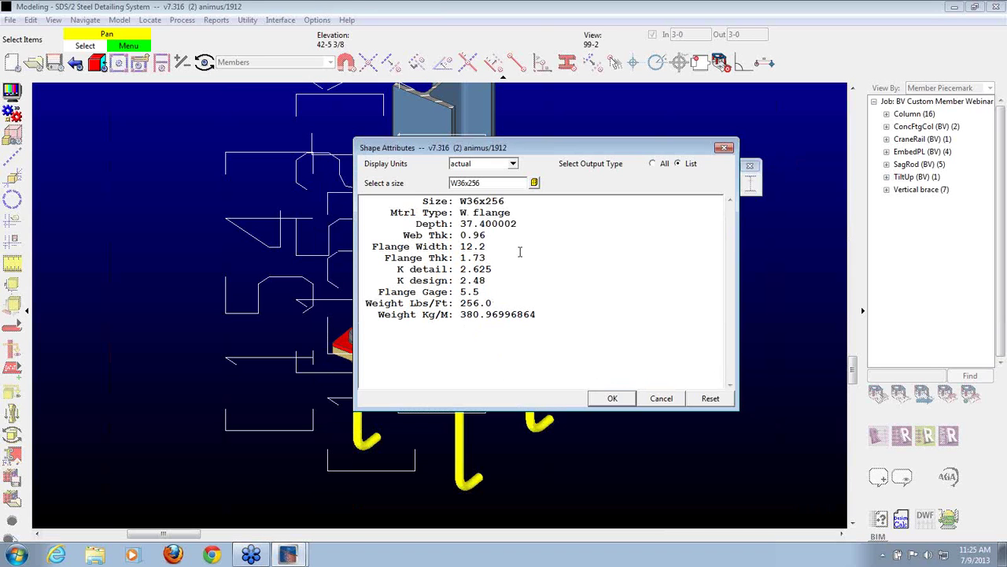
Display the W36x256 attributes in inch-fraction units, output them as a report, and close the report after reading it.
left_click(512, 162)
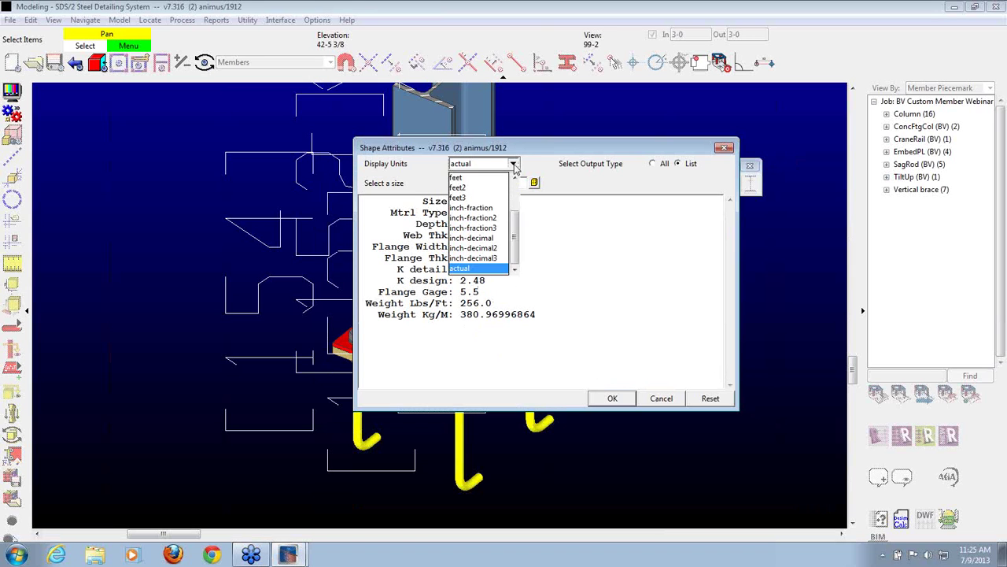
left_click(490, 208)
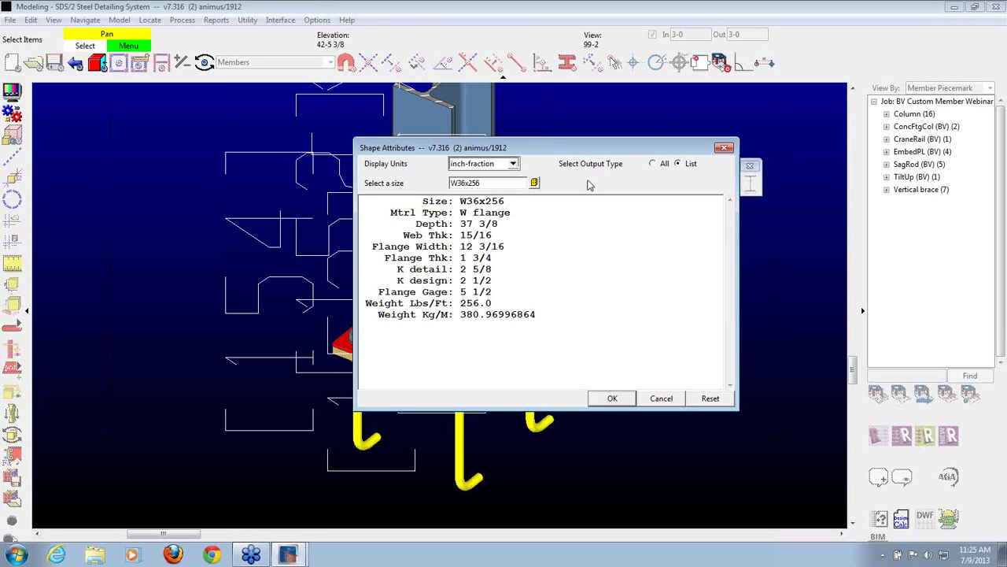
left_click(618, 399)
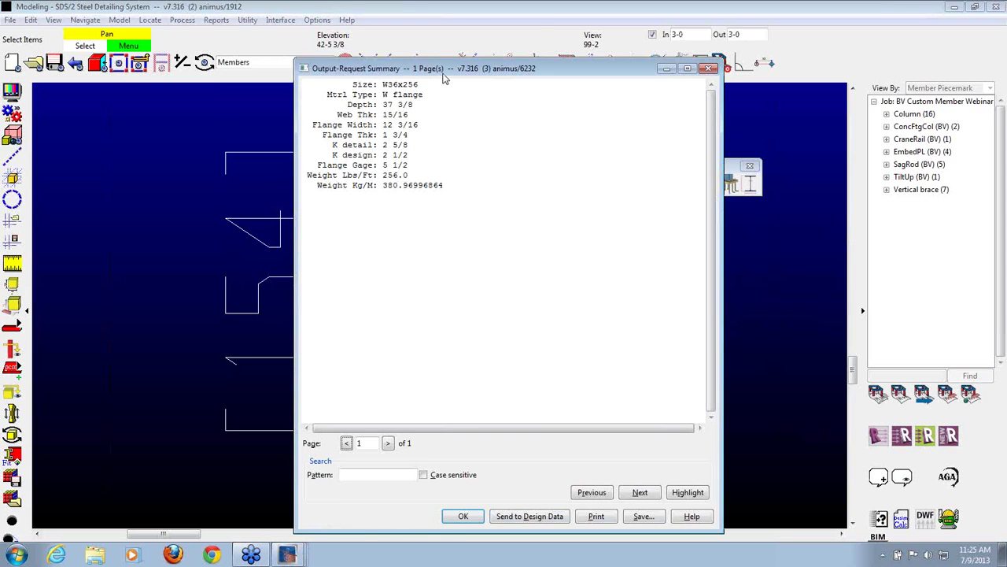
left_click_drag(444, 71, 607, 37)
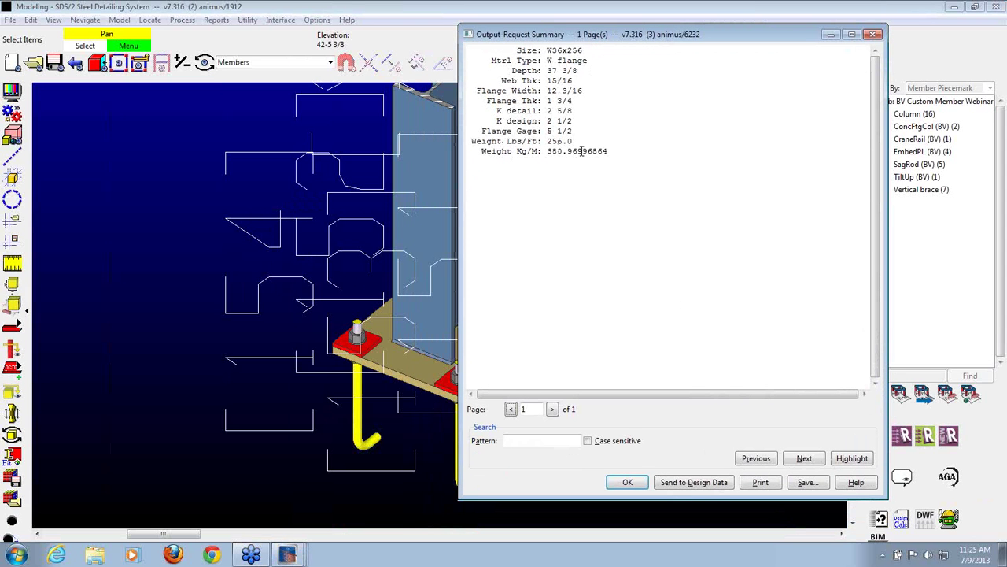
left_click(627, 482)
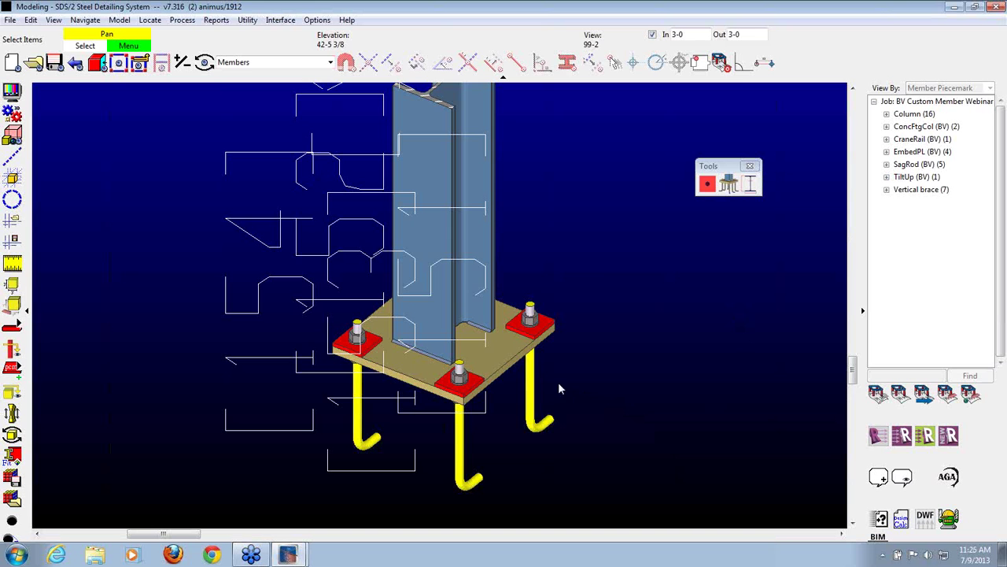
Open one of the new hooked anchor rods for editing, review its general Sag Rod settings, and close them.
left_click(529, 370)
double_click(530, 370)
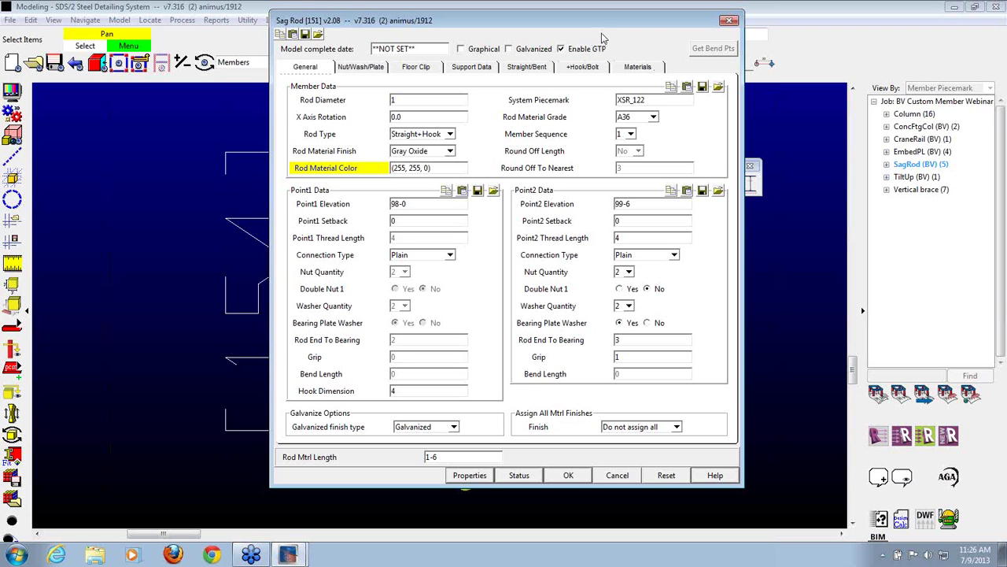
left_click(581, 475)
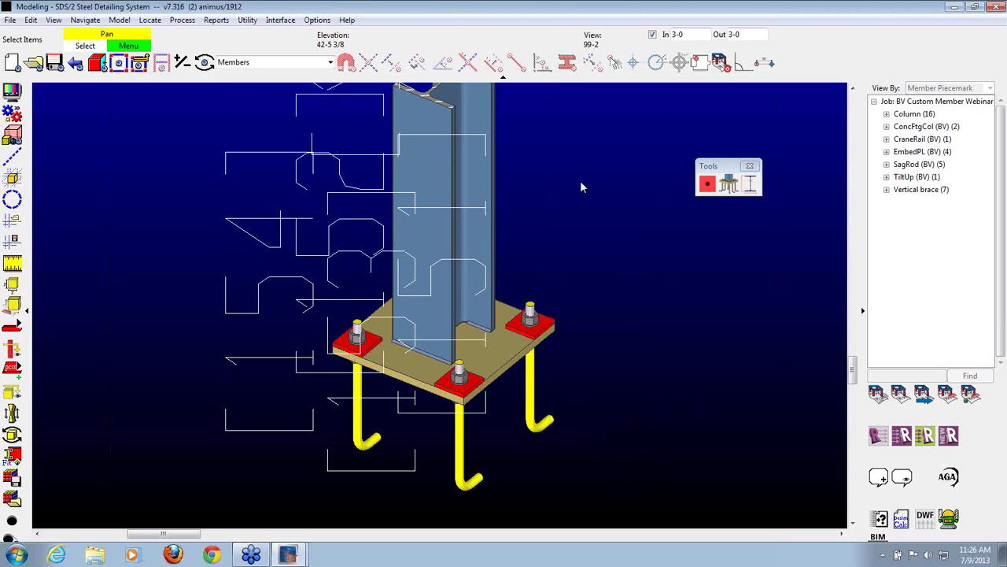
Add the GTP Export command from the Model -- Parametric command group to the Tools toolbar.
left_click(316, 20)
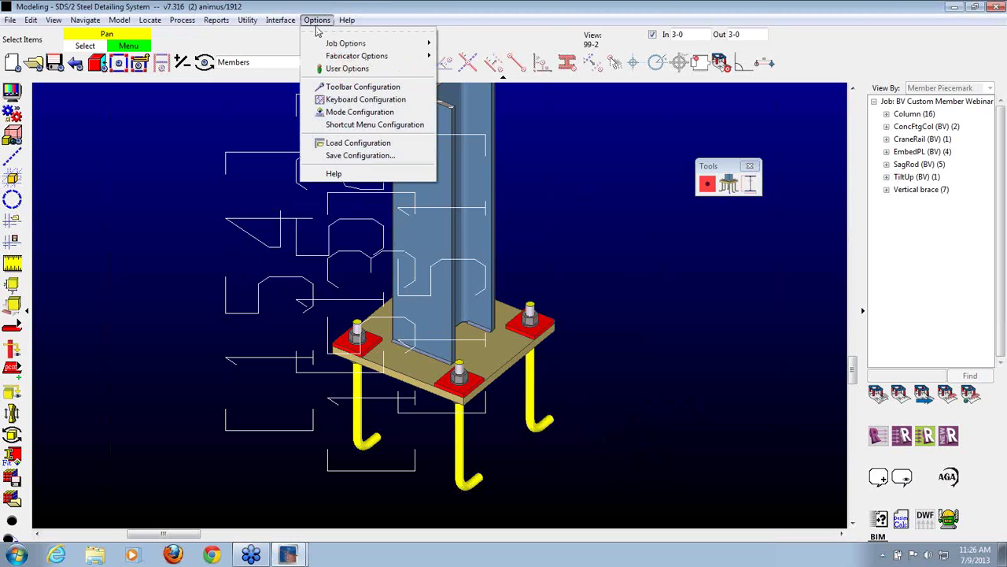
left_click(344, 86)
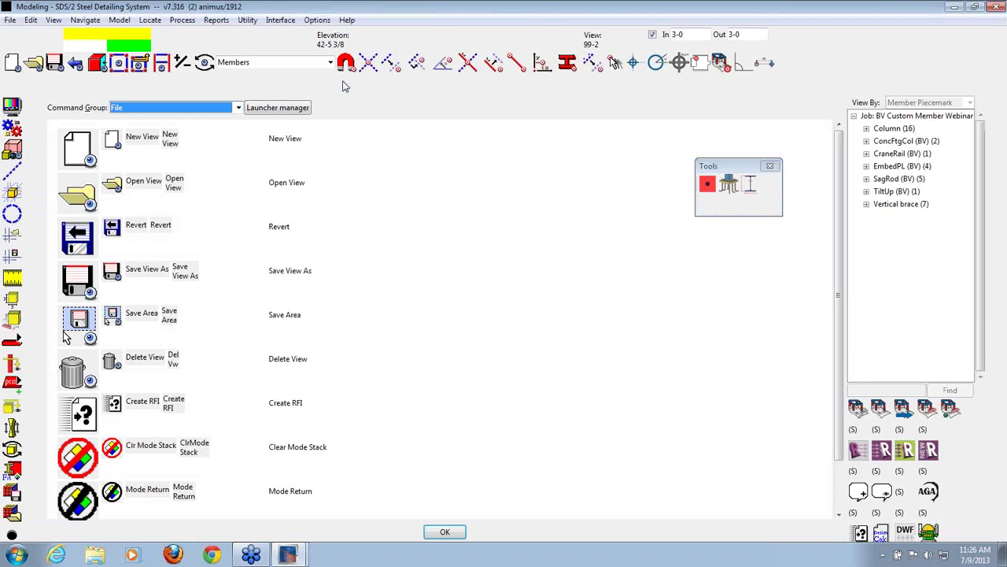
left_click(239, 108)
left_click_drag(238, 127, 239, 160)
left_click(168, 169)
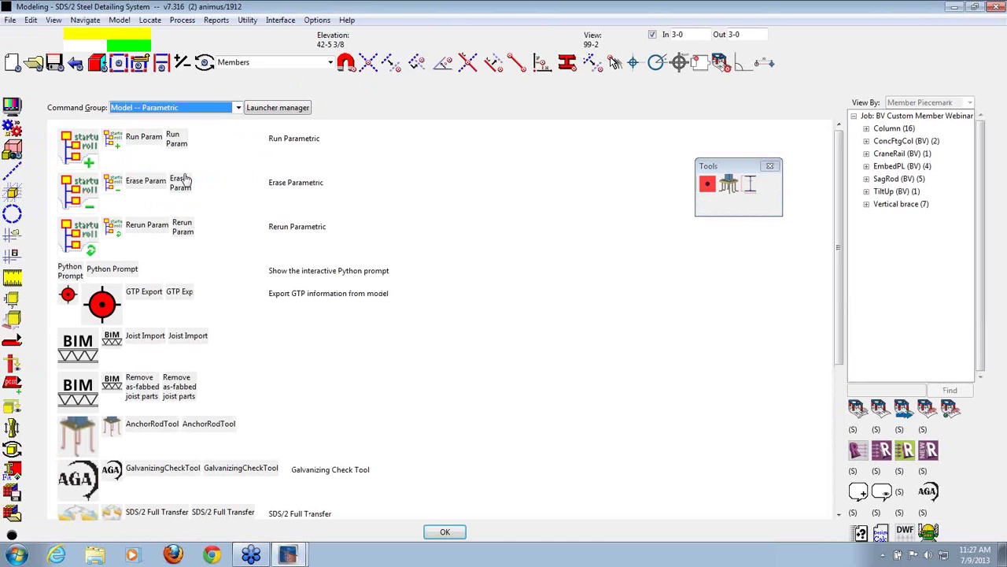
left_click_drag(99, 307, 779, 192)
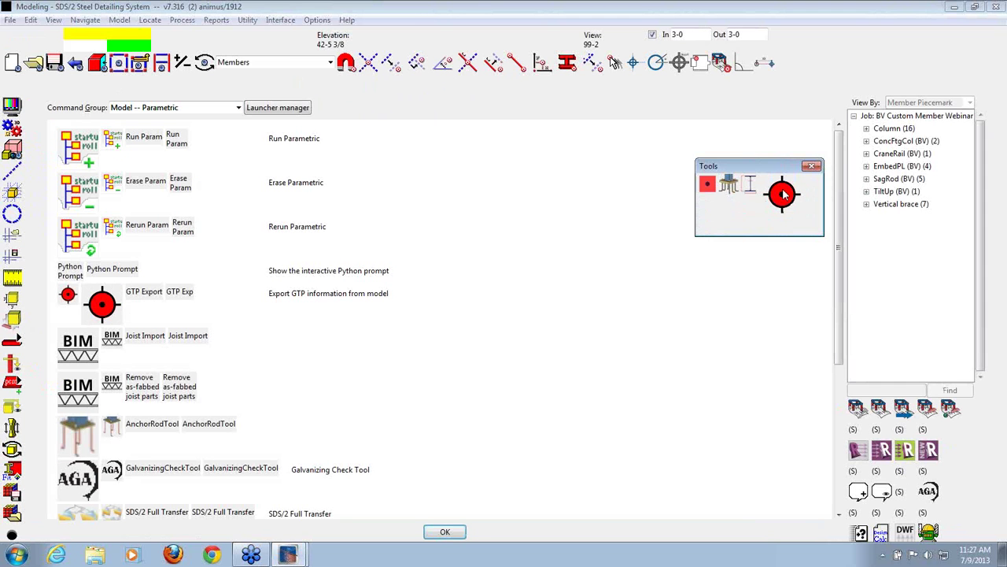
Finish the toolbar configuration and save it as FRAME-7_3 (2).
left_click(446, 533)
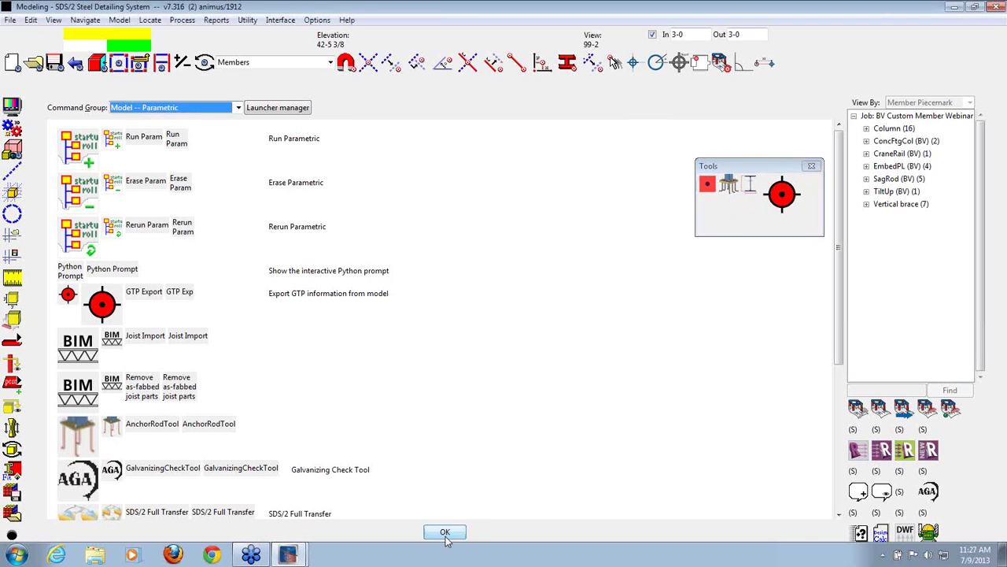
left_click(445, 534)
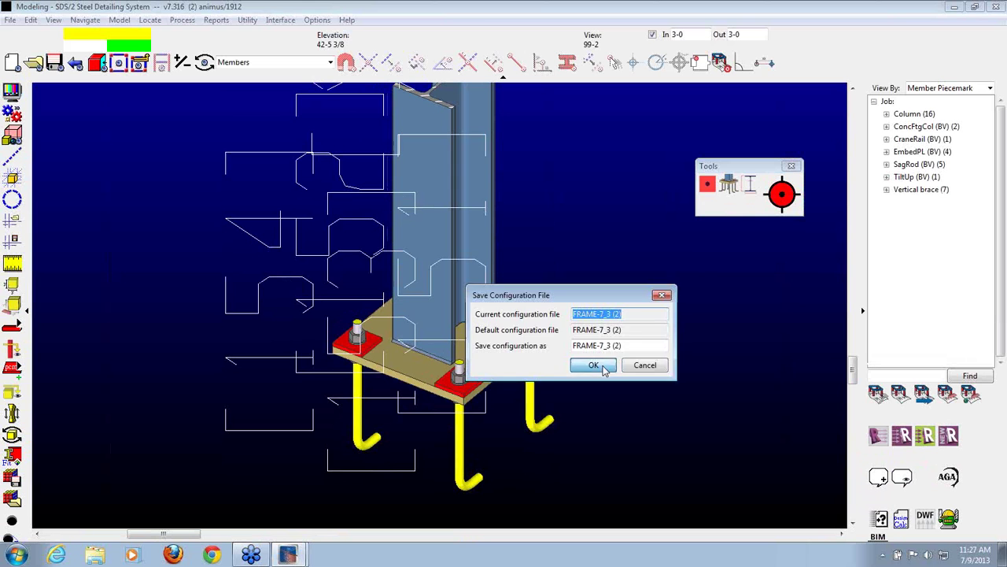
left_click(594, 365)
left_click(555, 361)
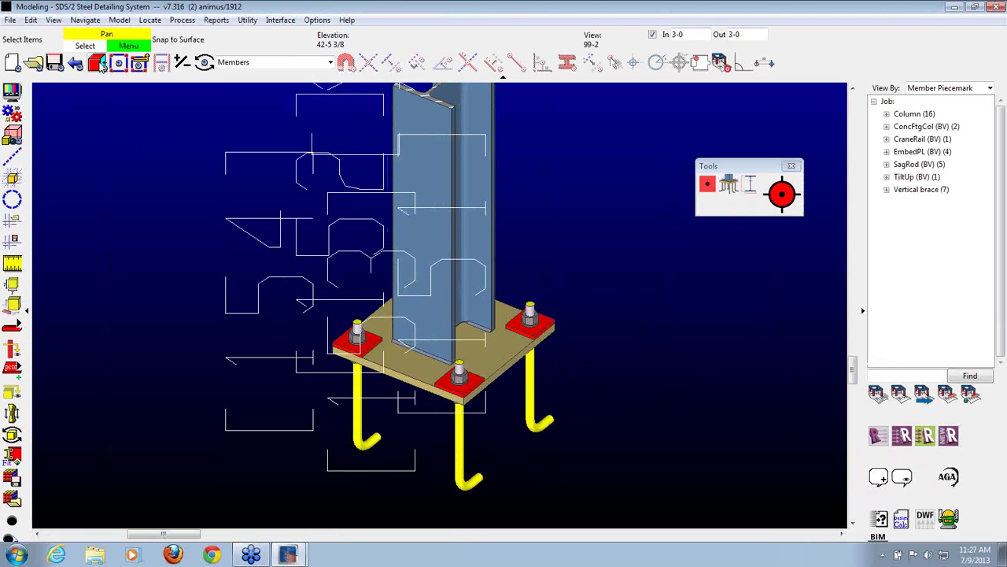
Open the plan view at elevation 99-2 and start a GTP Export with metric output enabled.
left_click(33, 62)
double_click(345, 281)
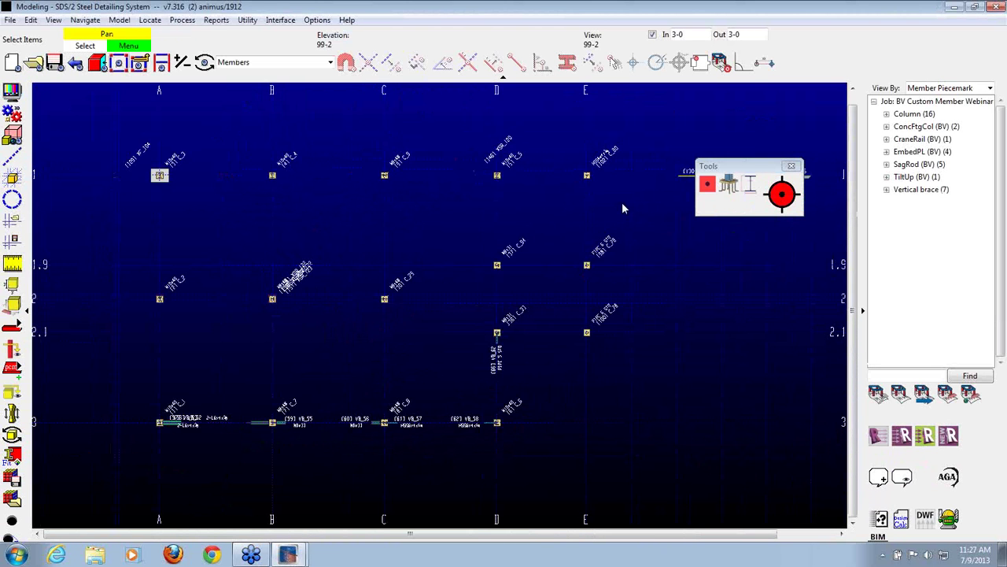
left_click(784, 198)
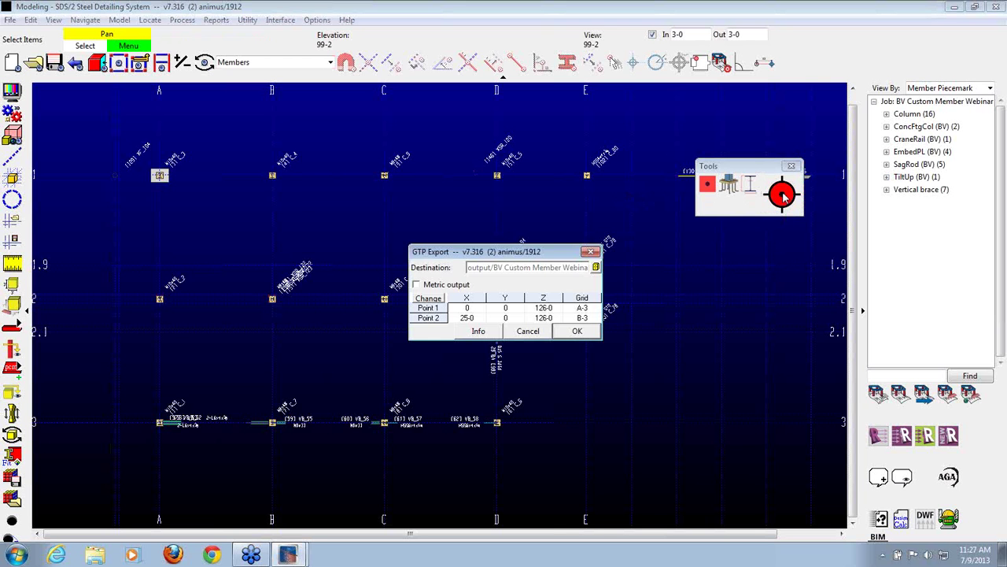
left_click_drag(529, 255, 817, 294)
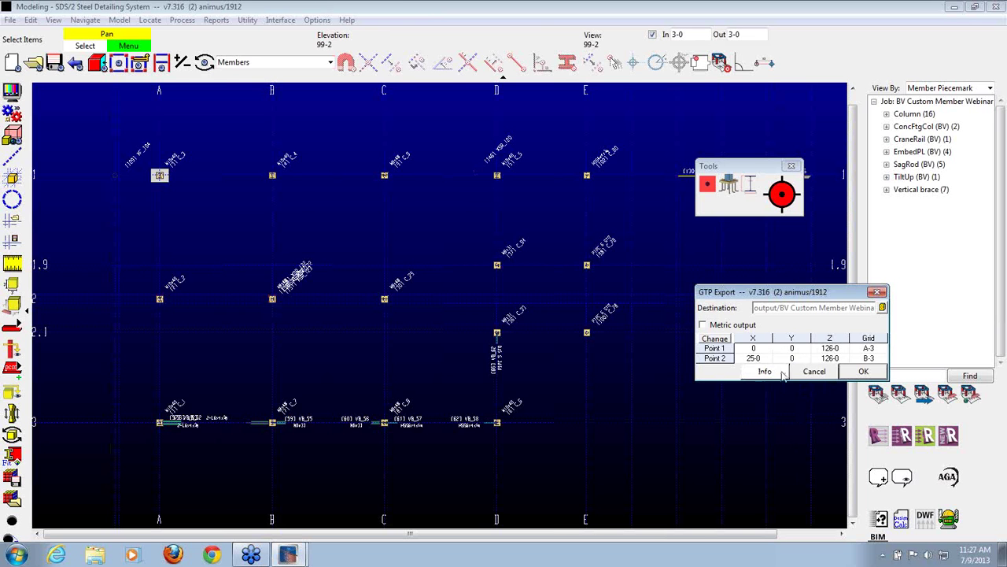
left_click(704, 325)
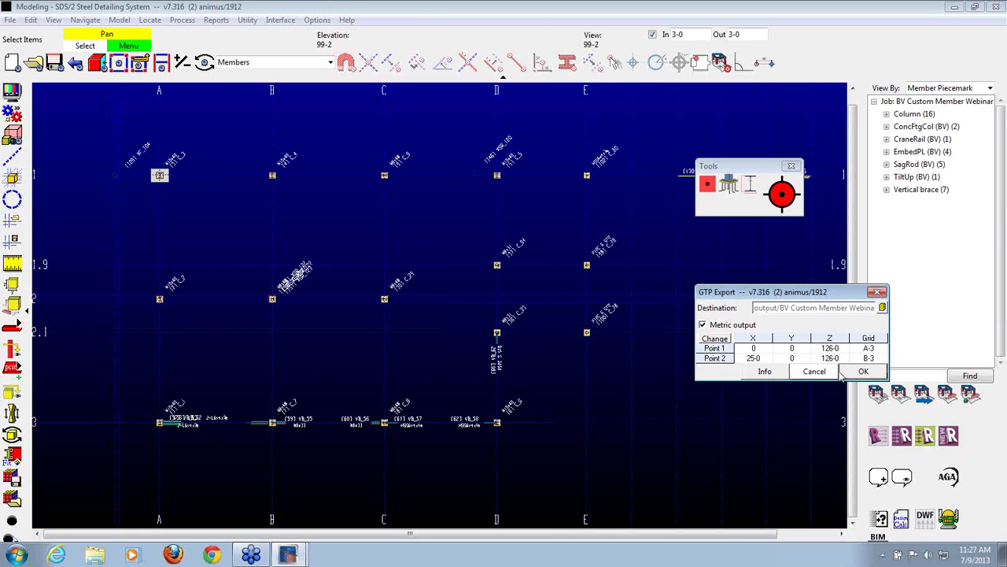
Set the export destination to BV Custom Member Webinar_07092013.csv on the Desktop and run the point export.
left_click(882, 307)
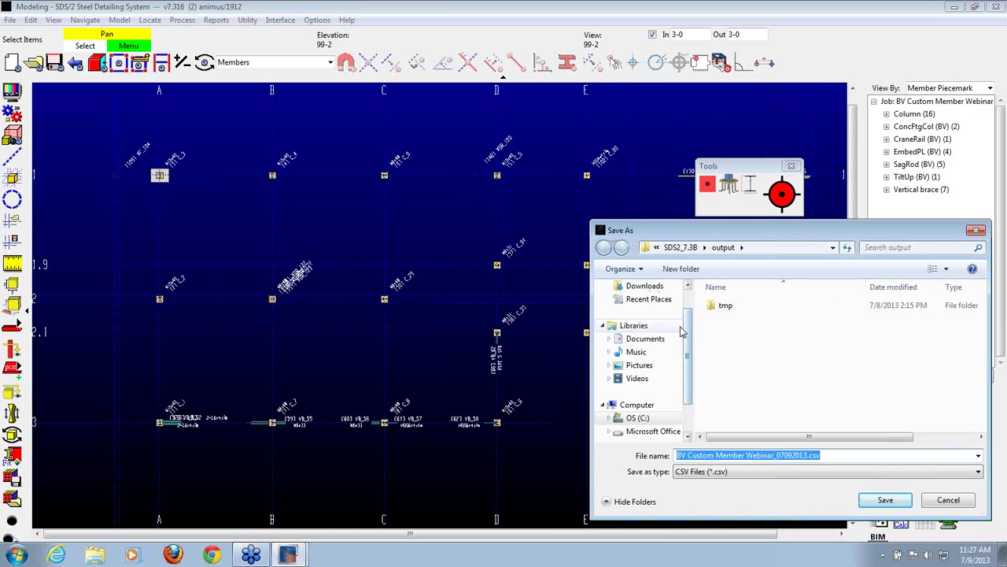
scroll(653, 330, "up", 2)
left_click(652, 305)
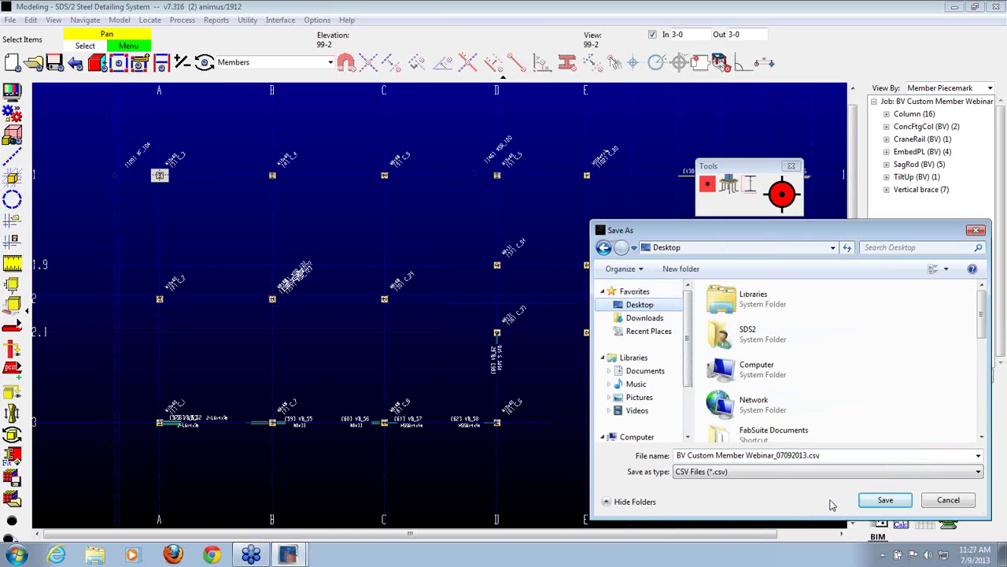
left_click(889, 500)
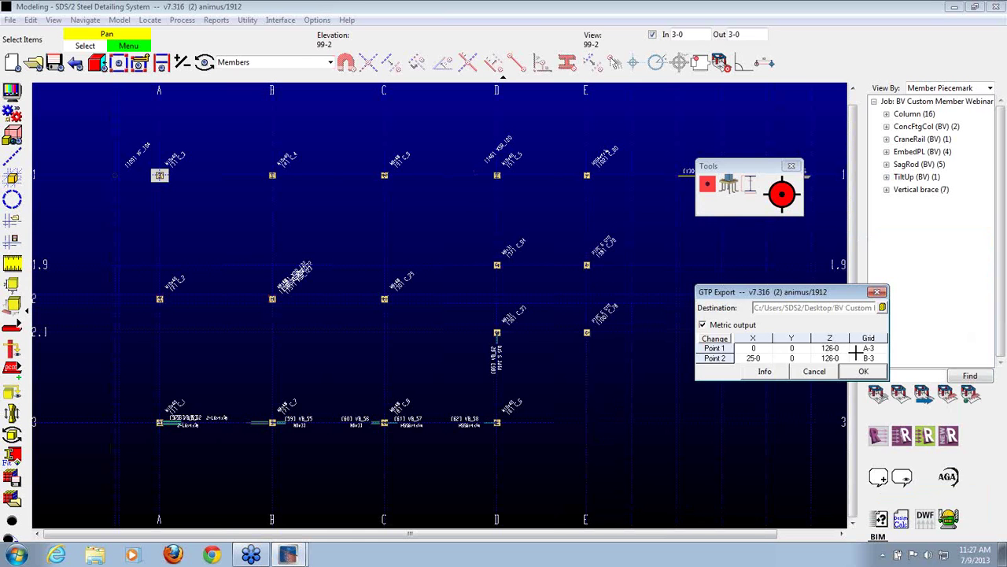
left_click(863, 373)
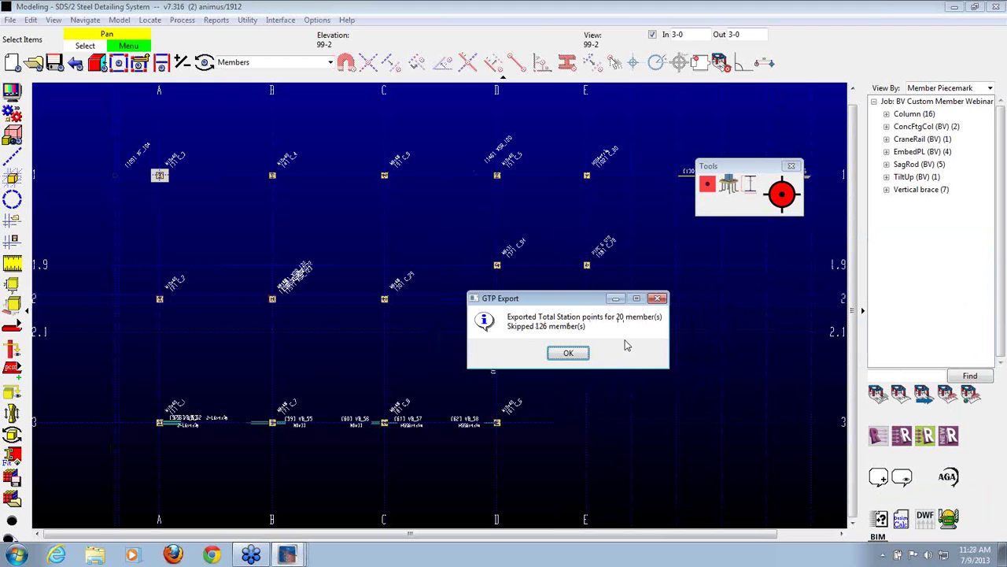
left_click(583, 356)
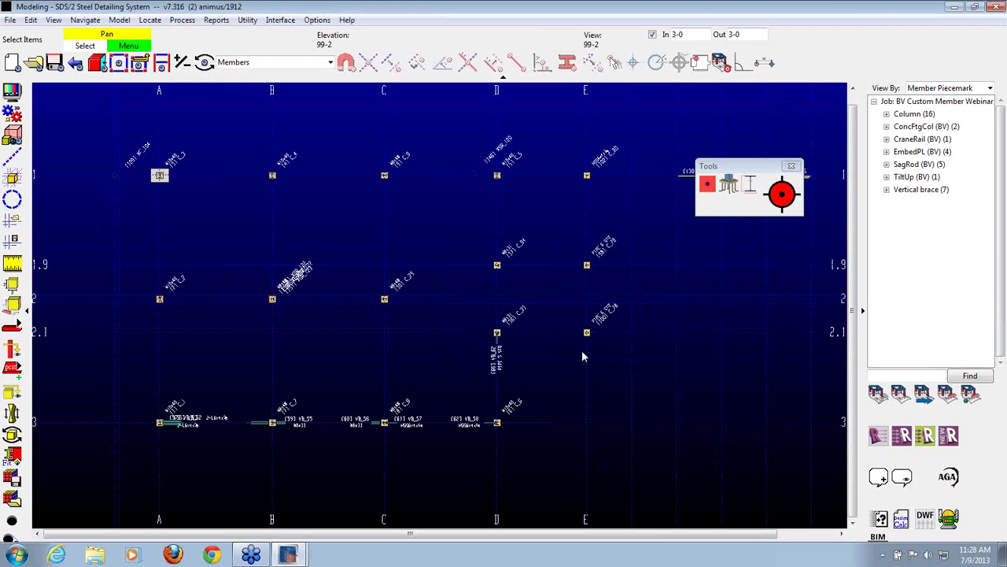
Switch to the desktop and open the exported BV Custom Member Webinar_07092013.csv in Excel.
left_click(954, 7)
left_click_drag(598, 46, 773, 56)
double_click(214, 161)
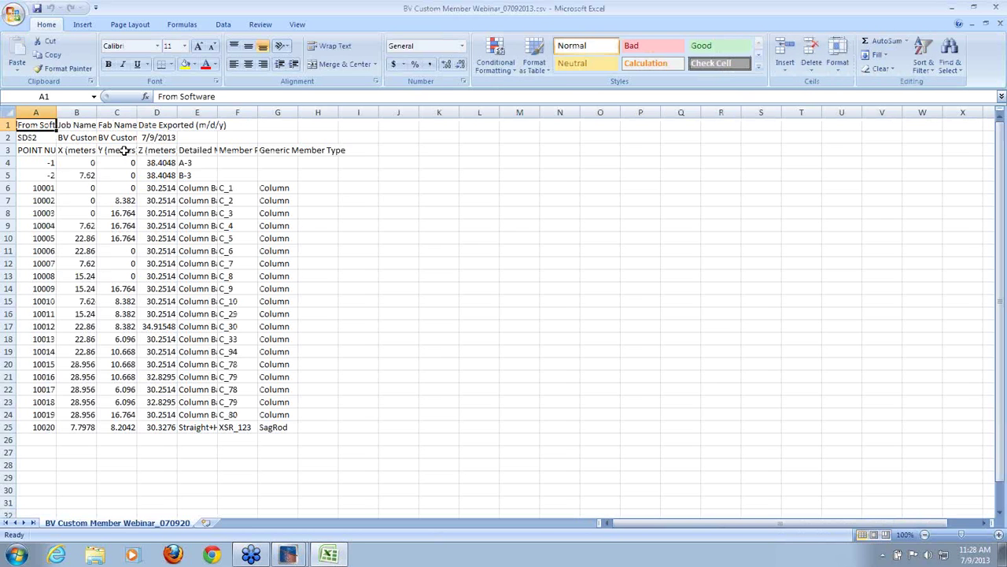
Autofit columns A through E of the exported point list to their contents.
double_click(57, 112)
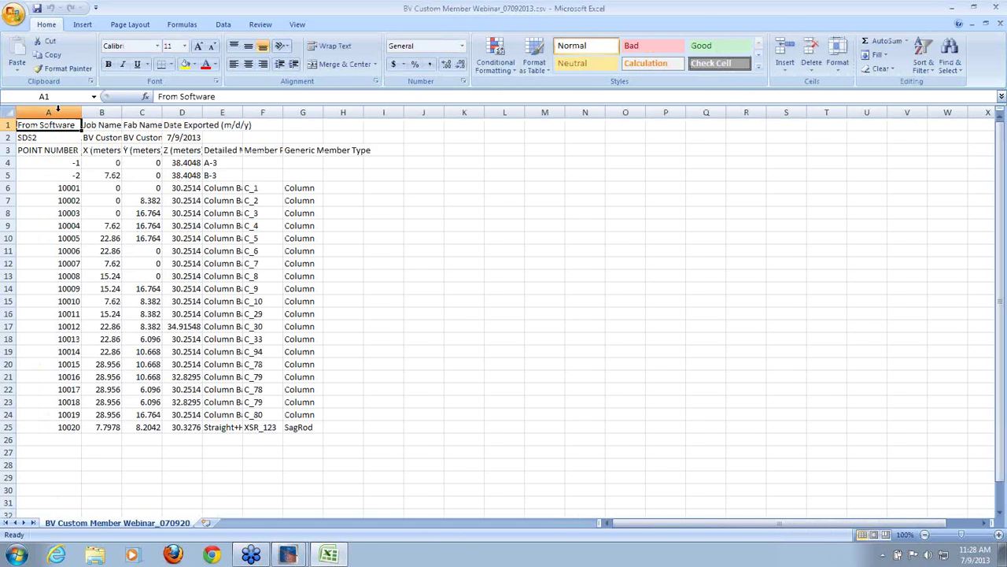
double_click(123, 113)
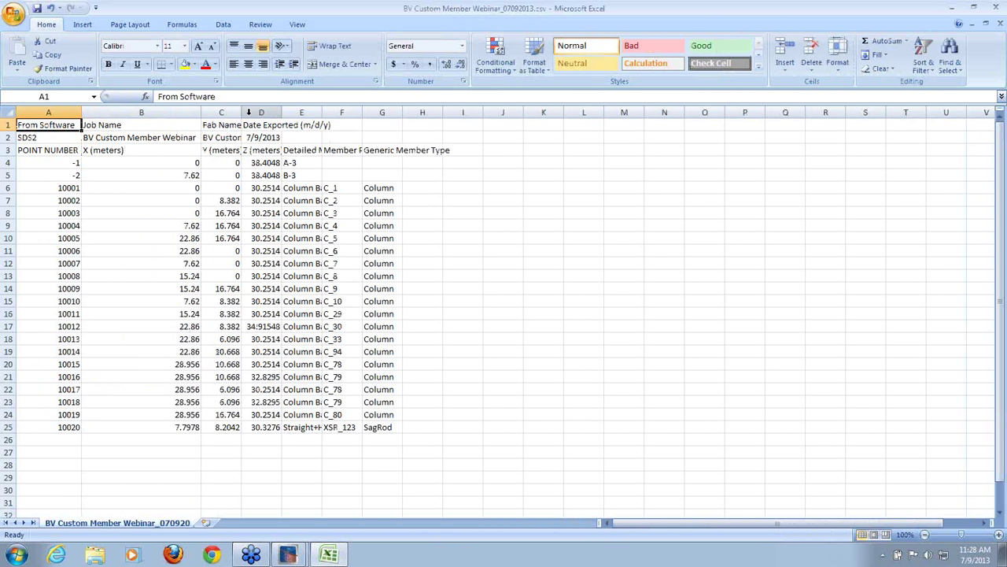
left_click(249, 113)
double_click(239, 113)
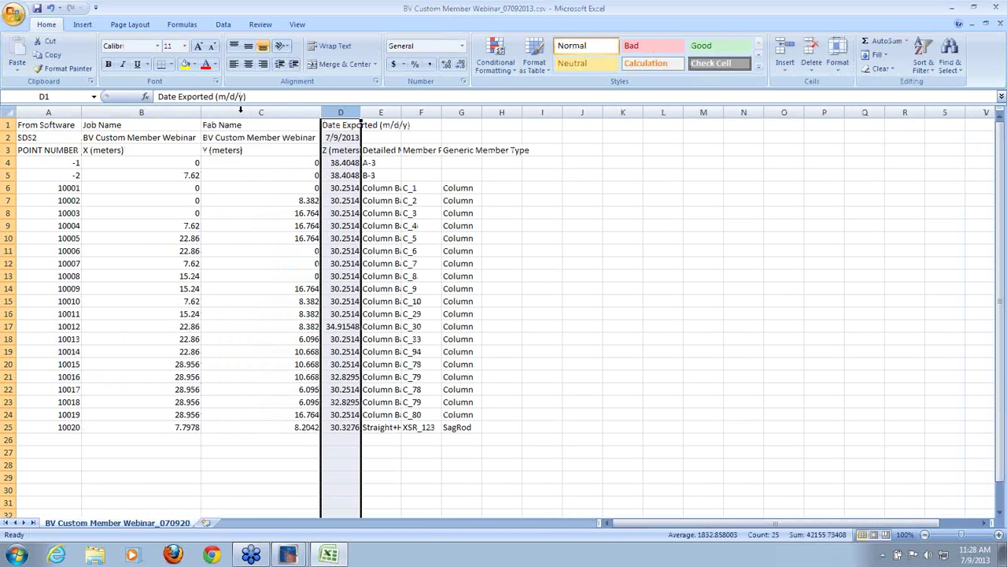
double_click(361, 112)
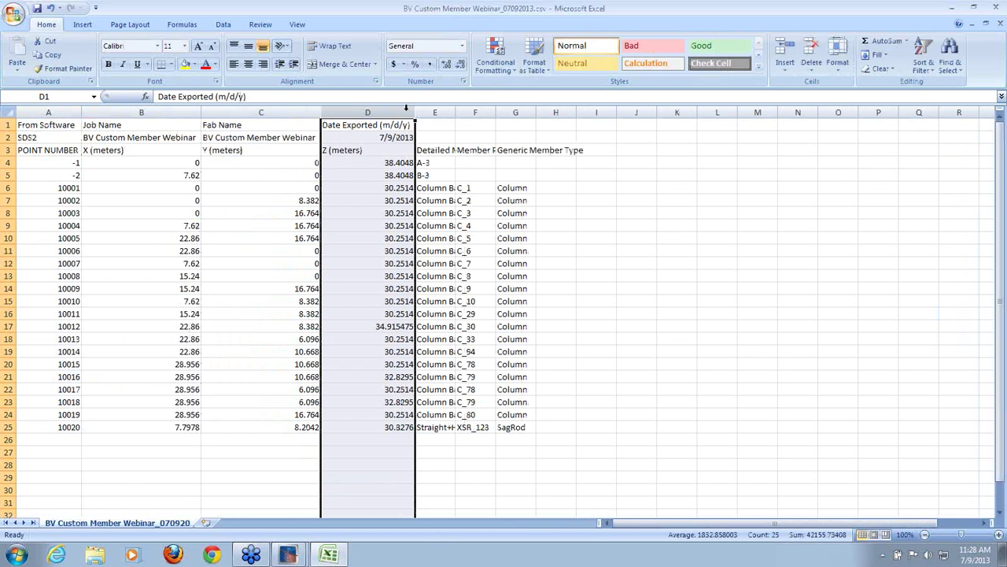
double_click(455, 113)
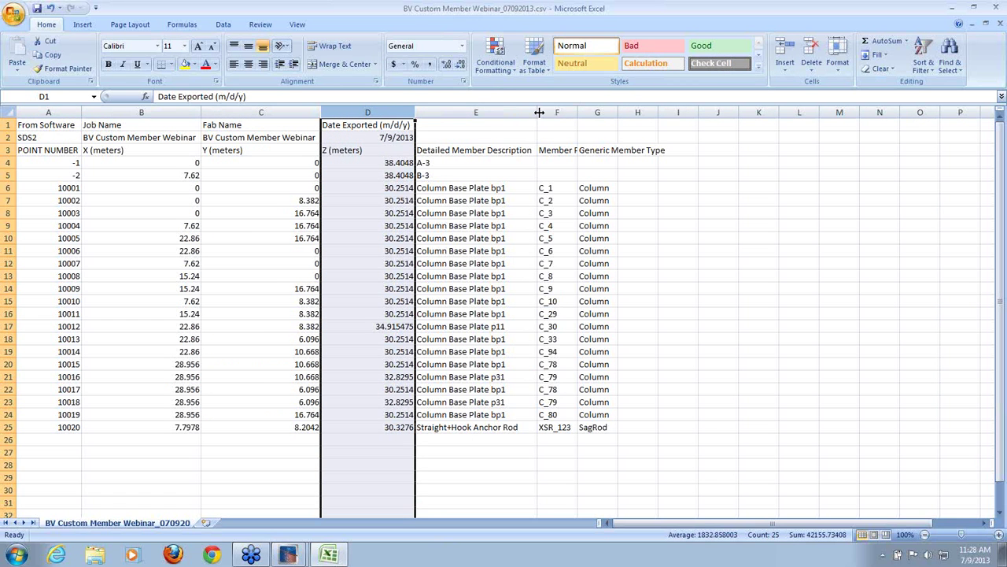
Review the exported point list and close the workbook without saving changes.
left_click(832, 161)
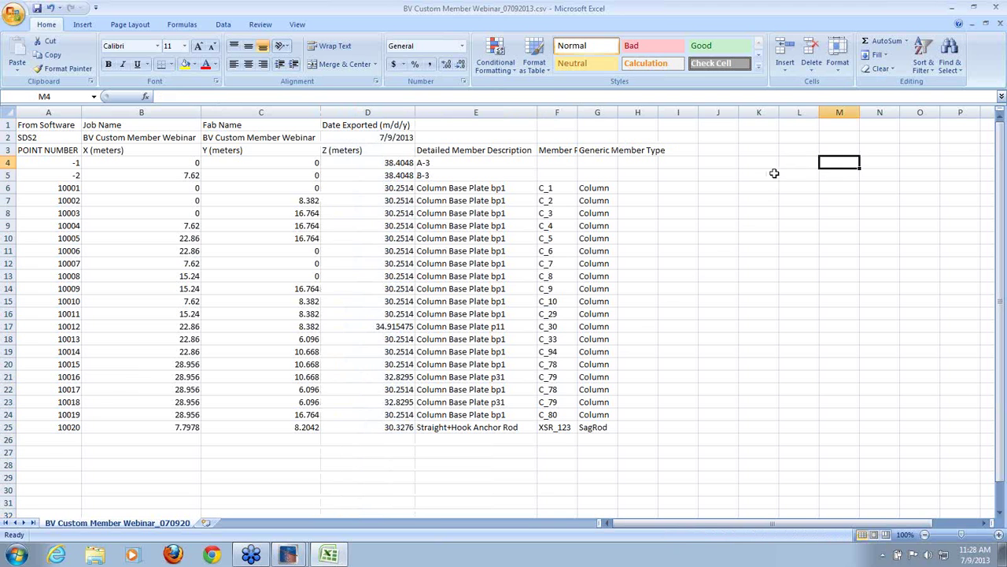
left_click(685, 178)
left_click(920, 200)
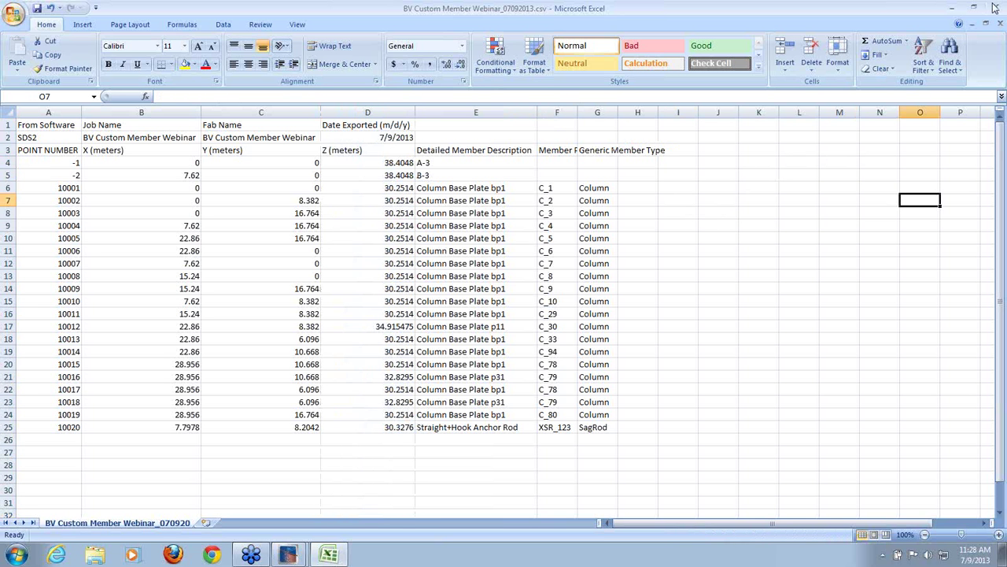
left_click(997, 7)
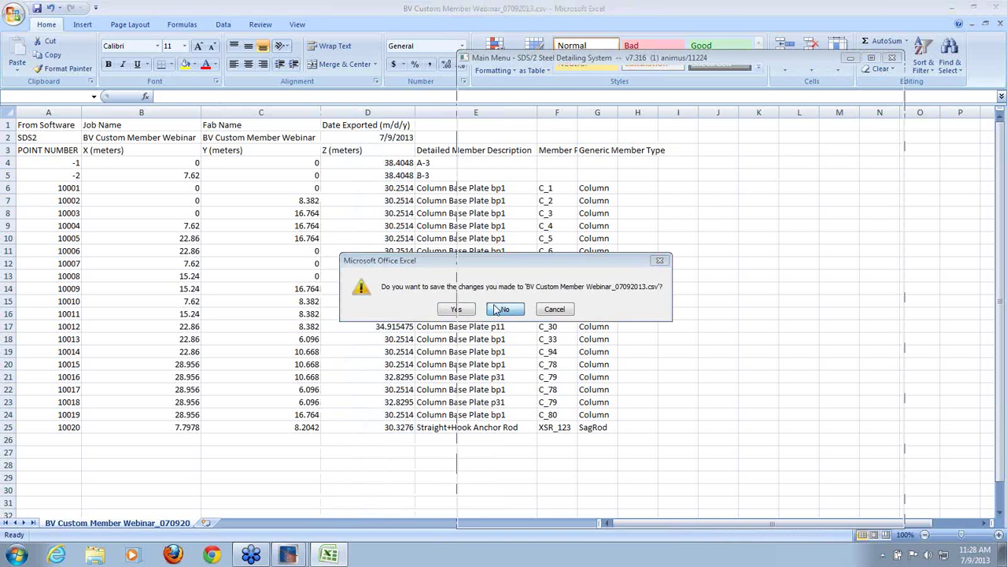
left_click(509, 308)
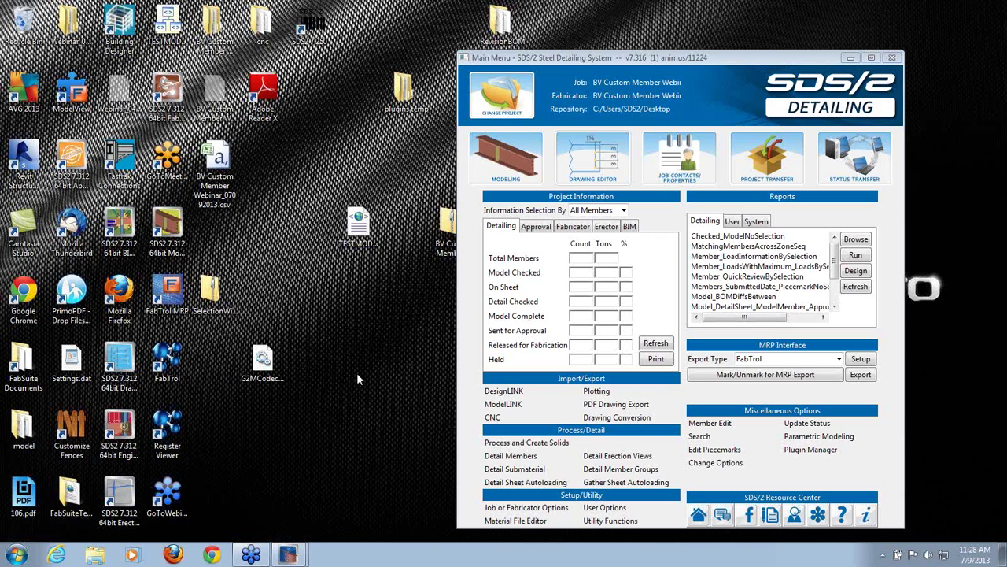
Open the desktop image GTPImport_wPoints.JPG full screen, examine the point import settings it shows, and close it.
left_click_drag(619, 57, 718, 43)
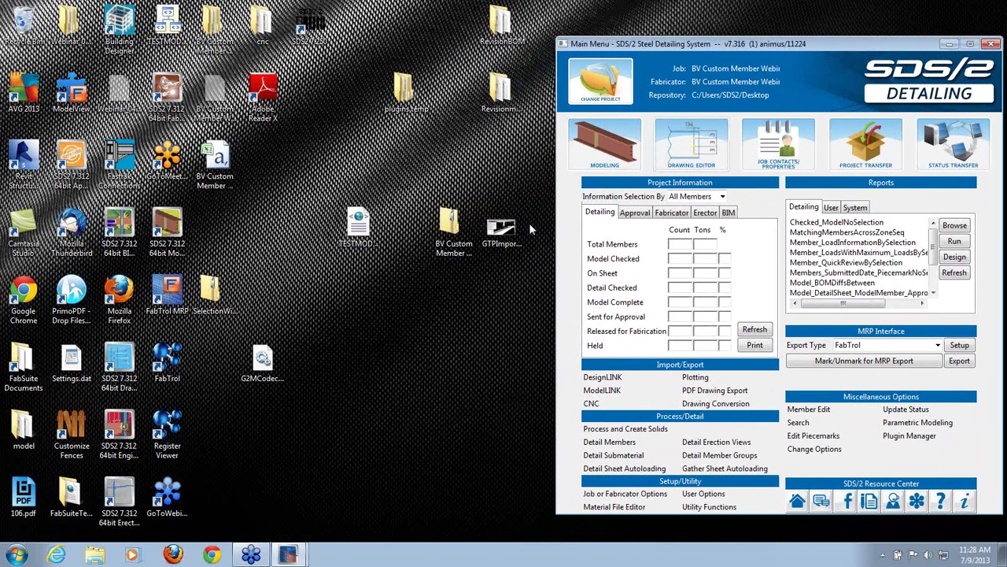
double_click(502, 228)
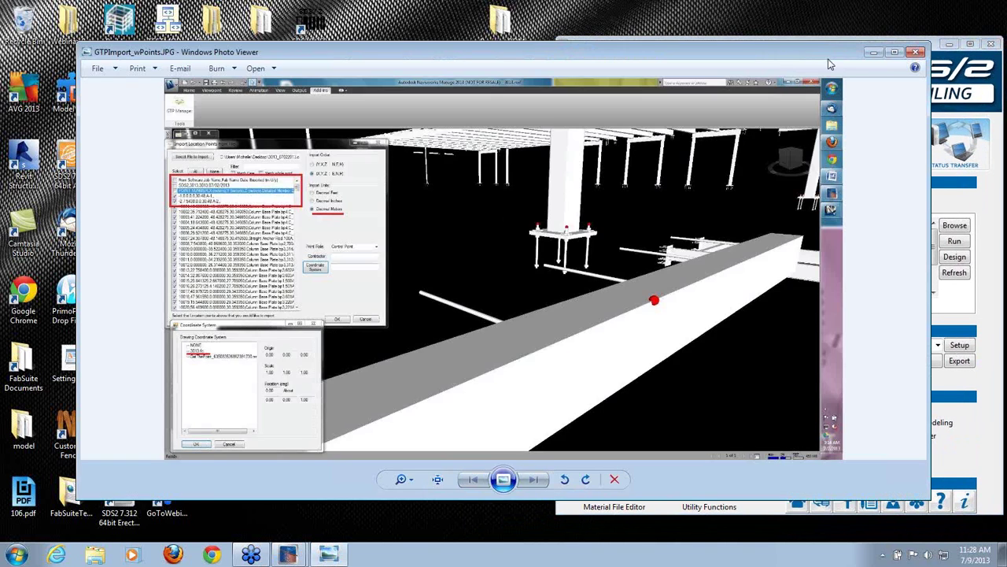
left_click(895, 52)
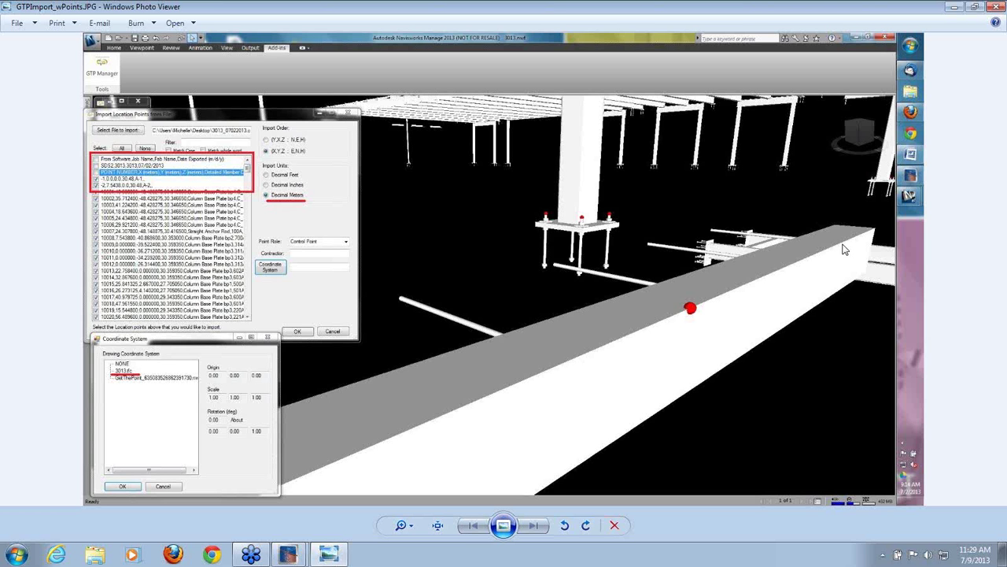
left_click(998, 7)
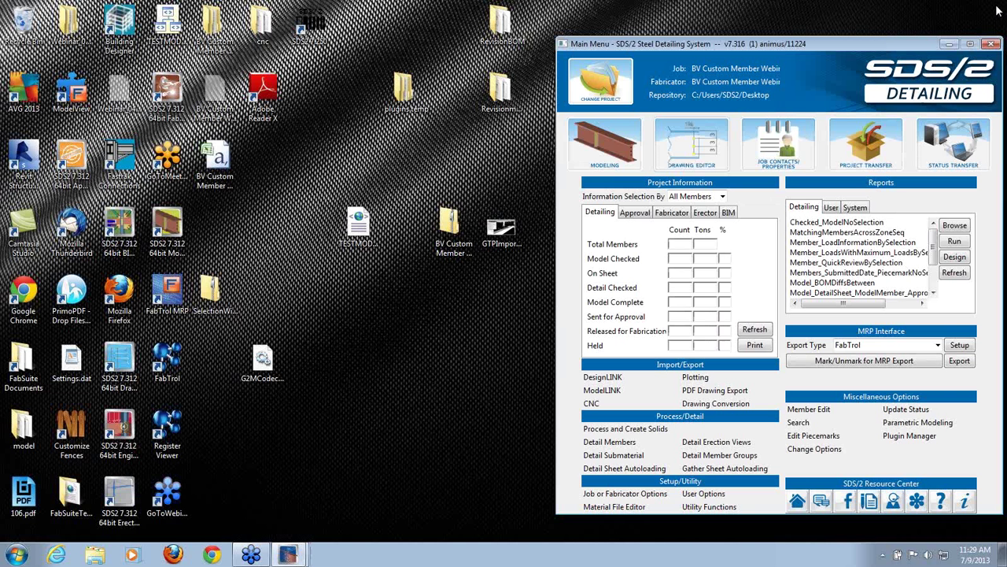